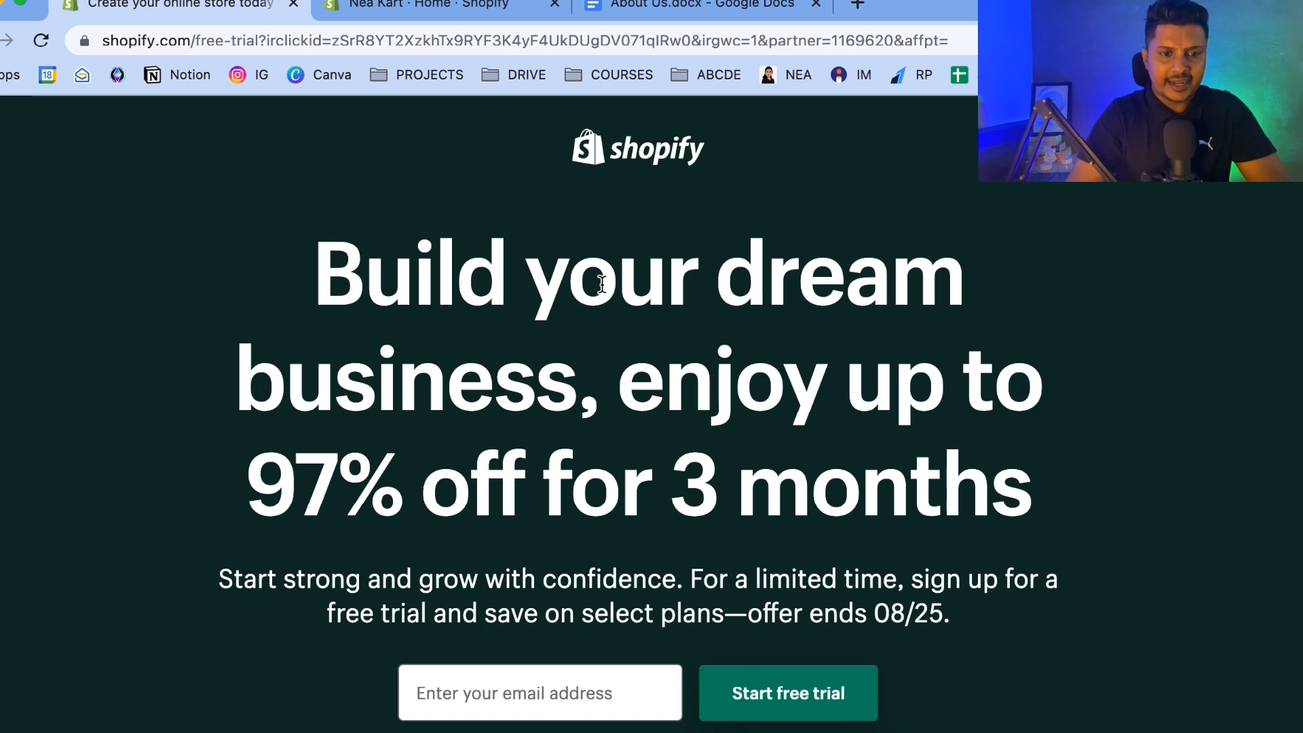
Open the store admin and look through the Orders, Products and Customers pages.
left_click(418, 7)
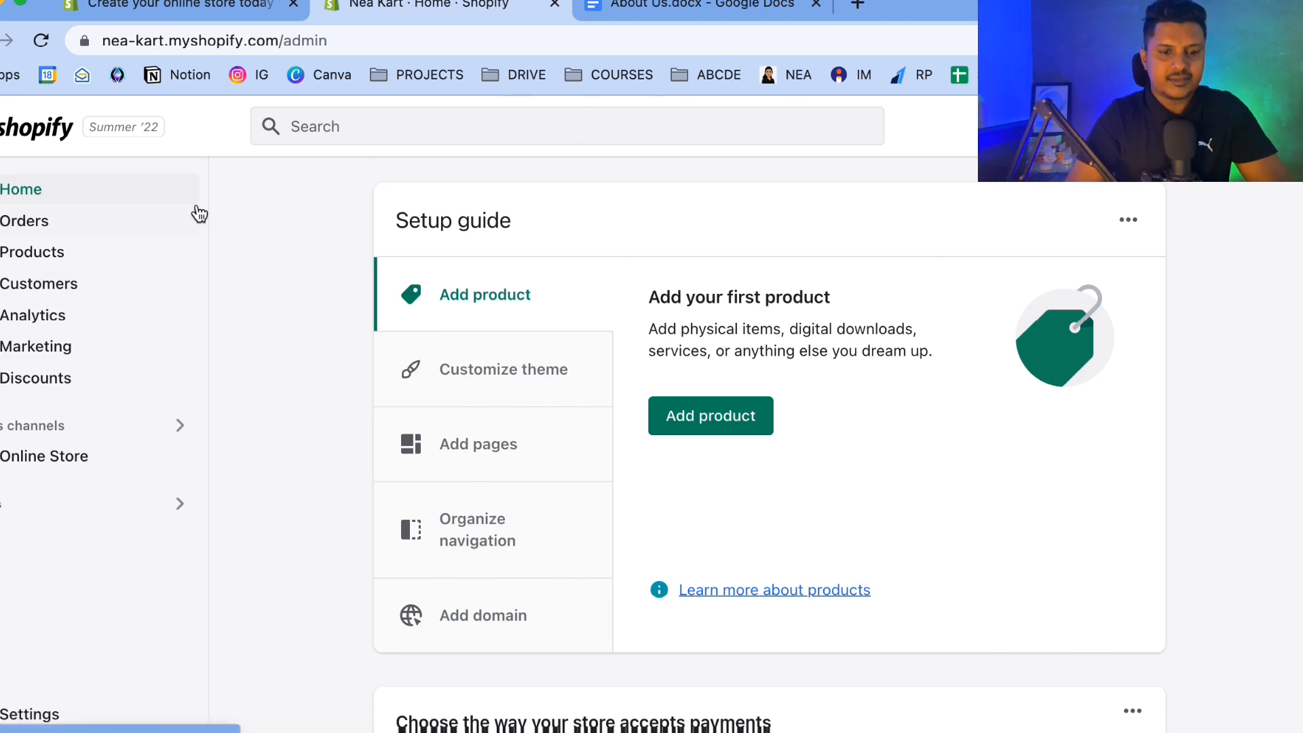
left_click(73, 225)
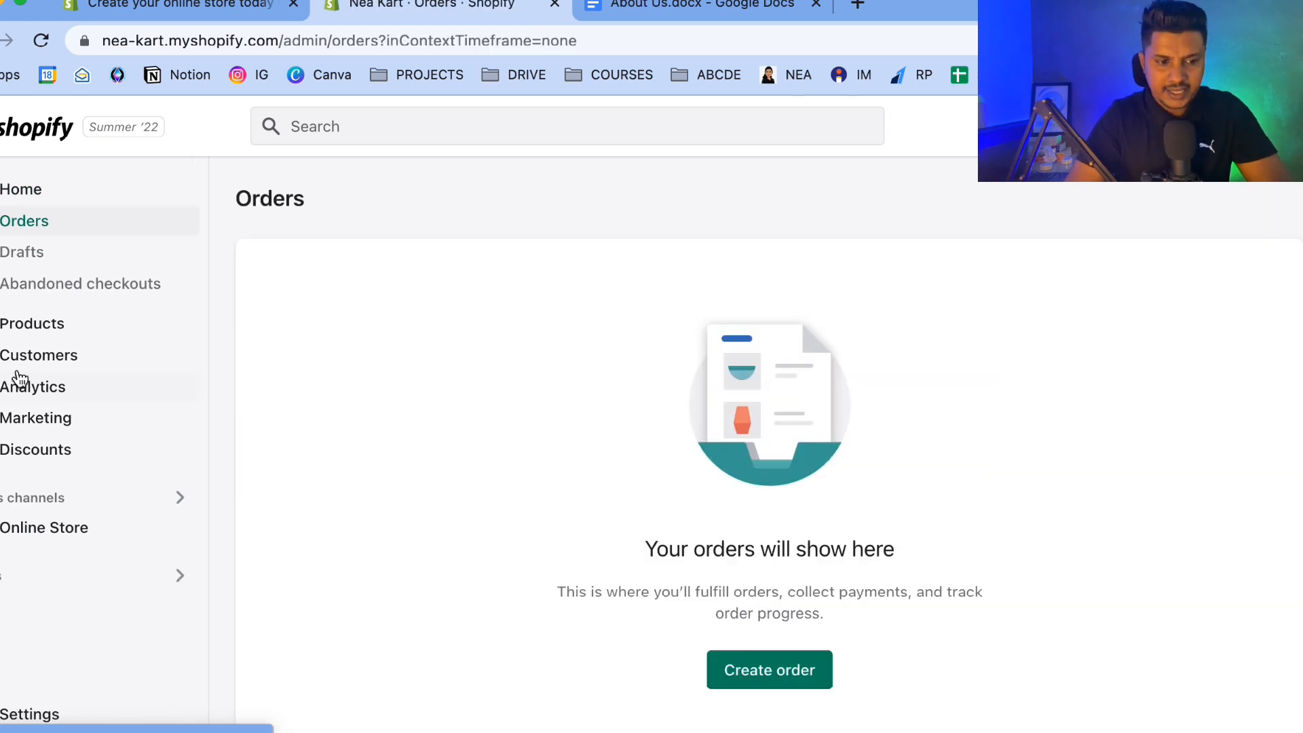
left_click(34, 324)
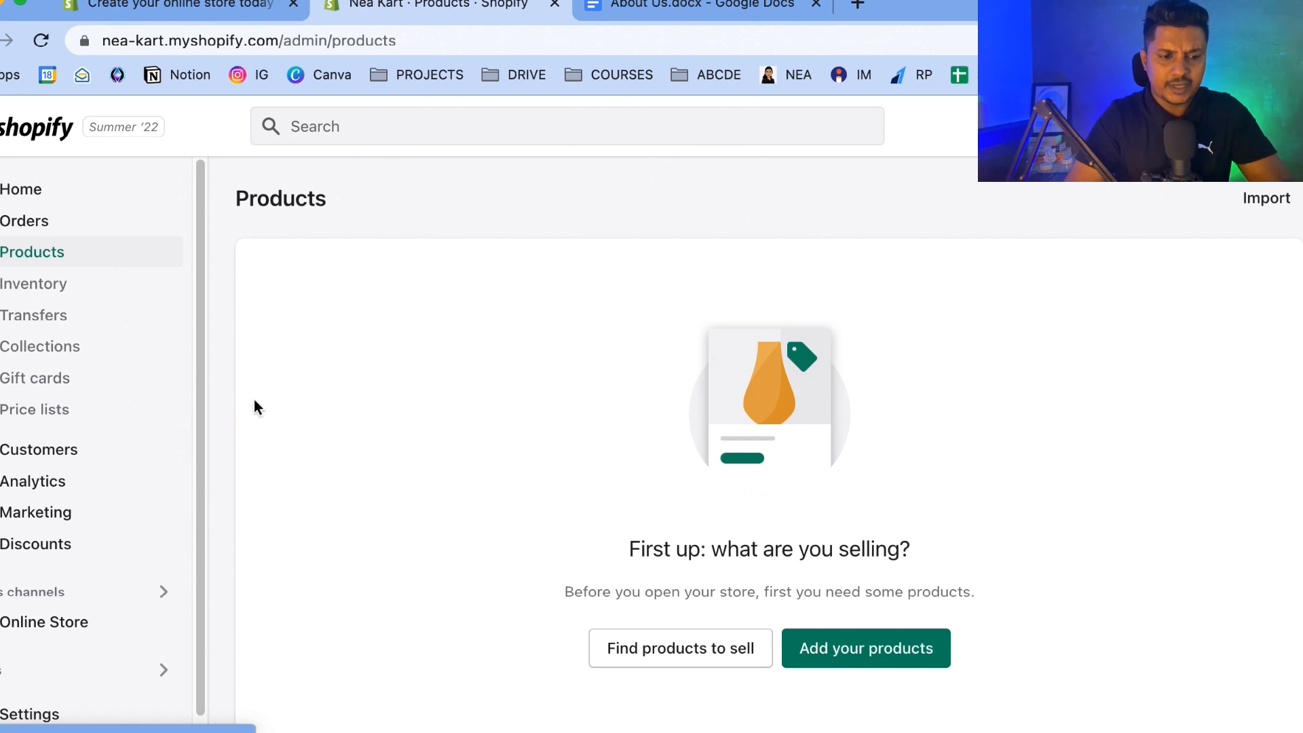
scroll(35, 382, "down", 1)
left_click(35, 421)
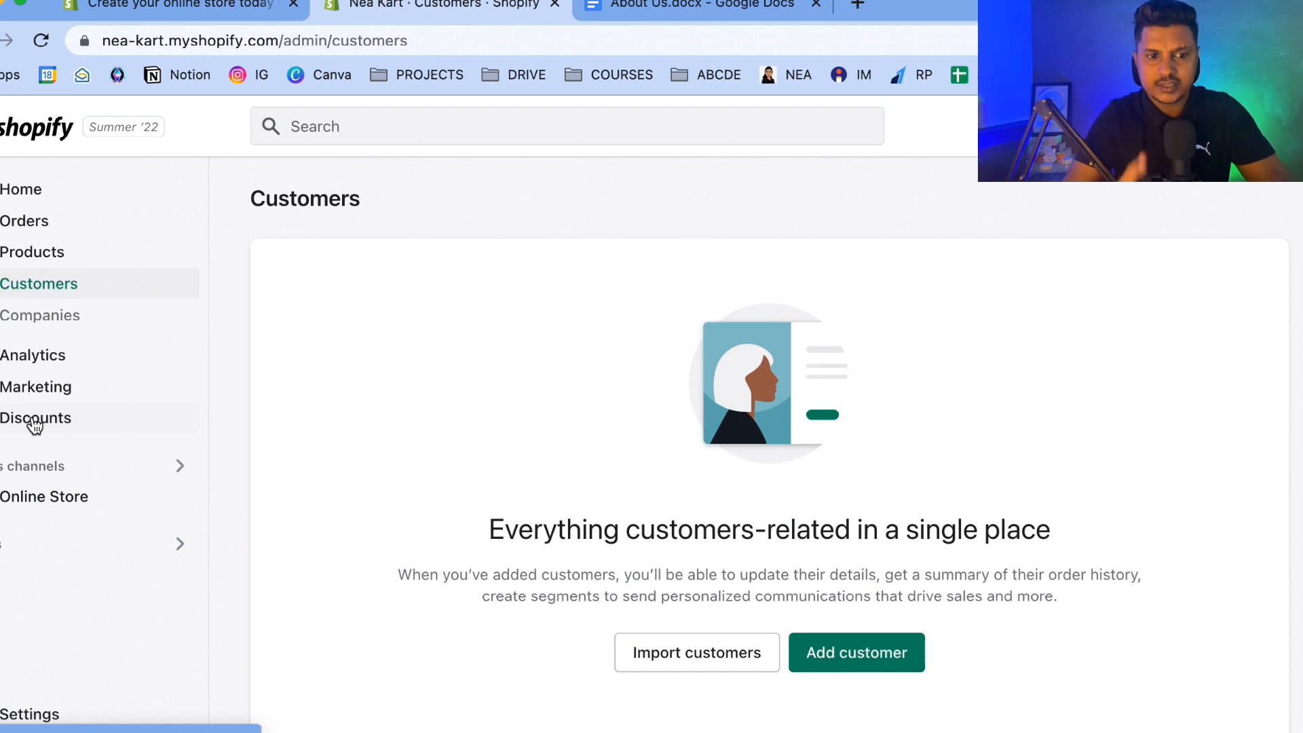
Open the Analytics dashboard and scroll through its sales, sessions and order reports.
left_click(85, 356)
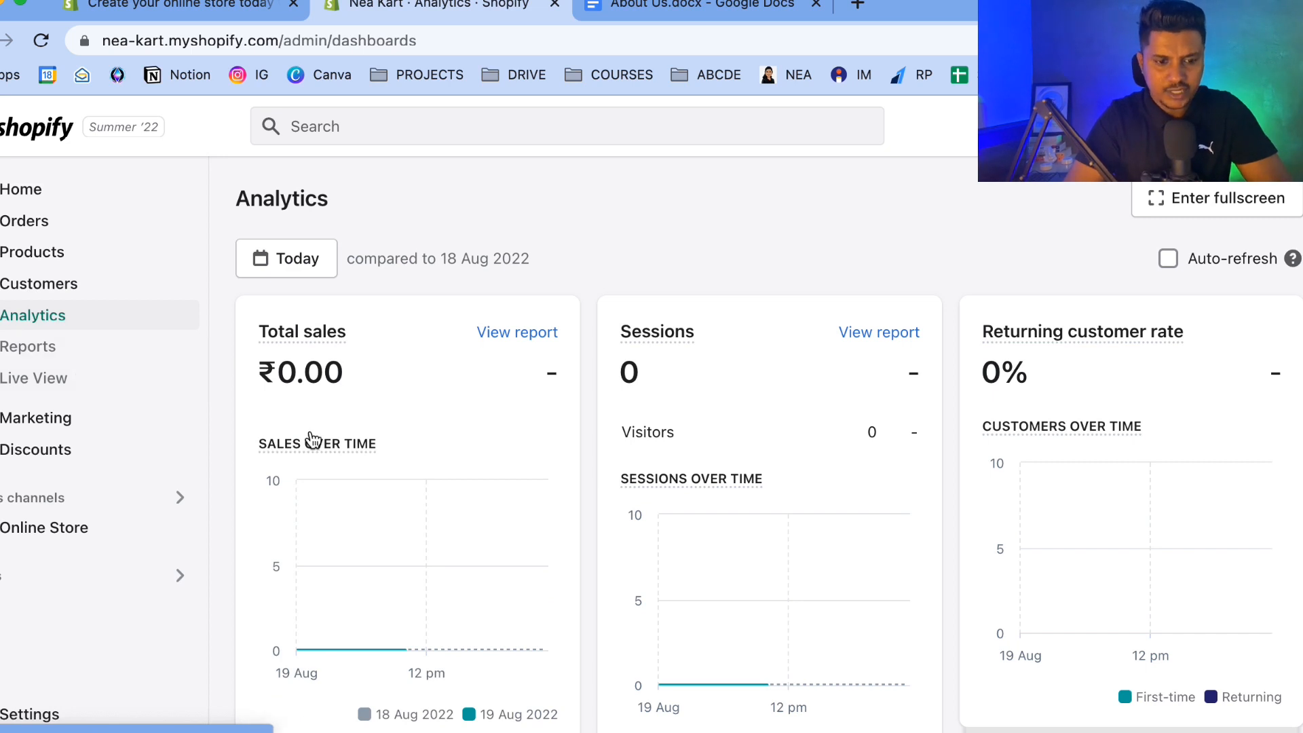
scroll(310, 432, "down", 2)
mouse_move(657, 235)
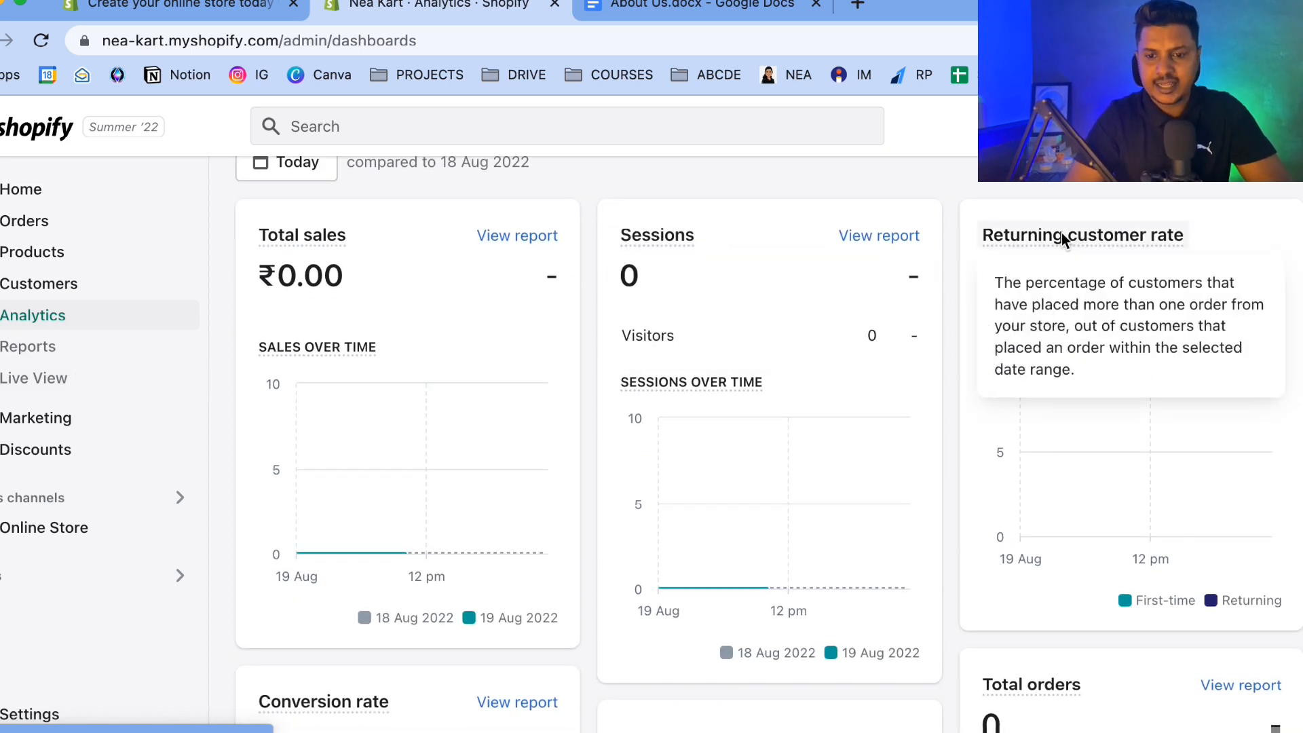
scroll(1061, 244, "down", 5)
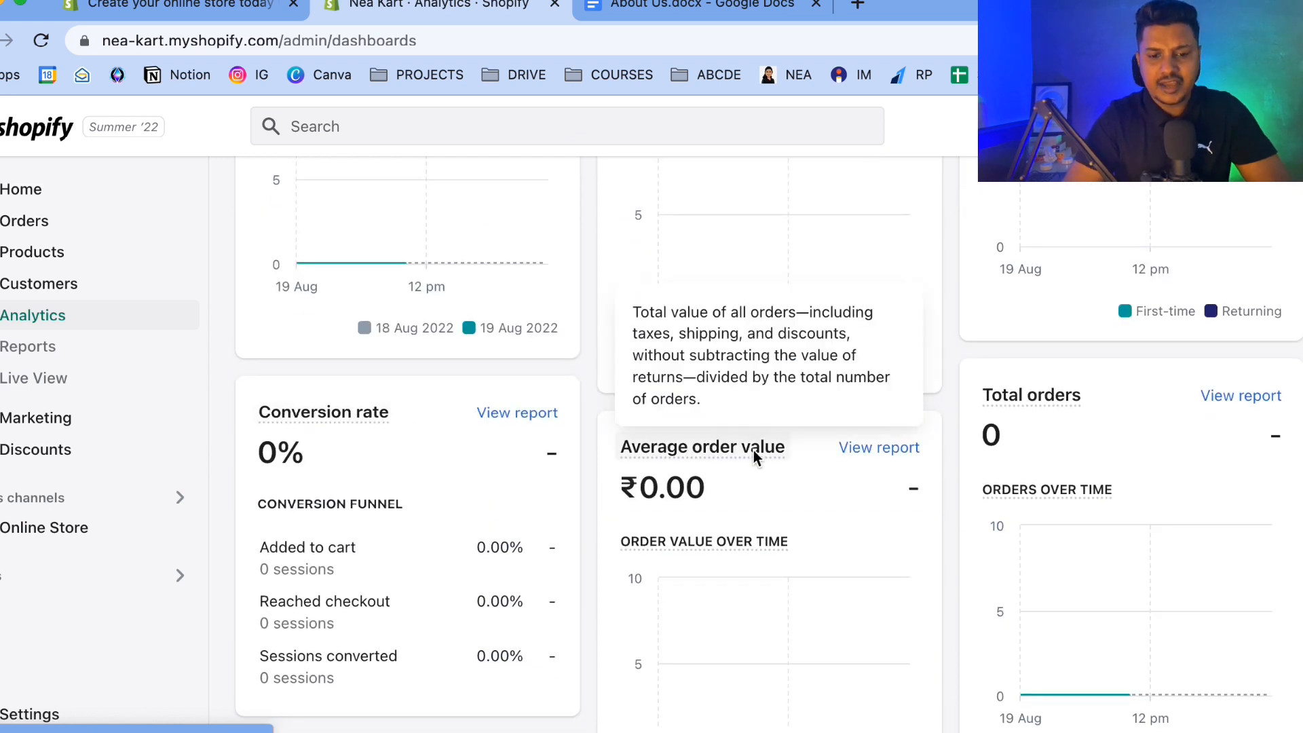
scroll(1085, 379, "down", 6)
scroll(1085, 379, "down", 4)
scroll(1083, 374, "up", 15)
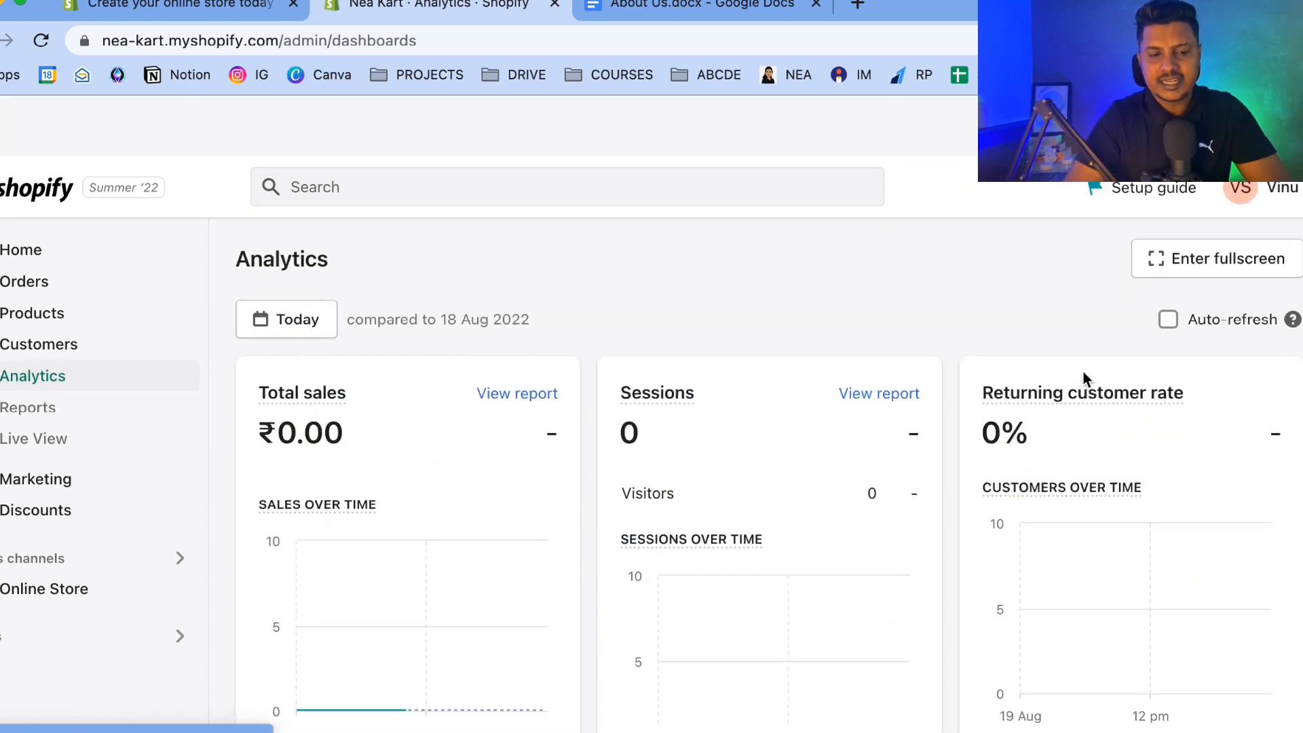
Review the Marketing page and its recent activities, then open the Discounts page.
left_click(40, 418)
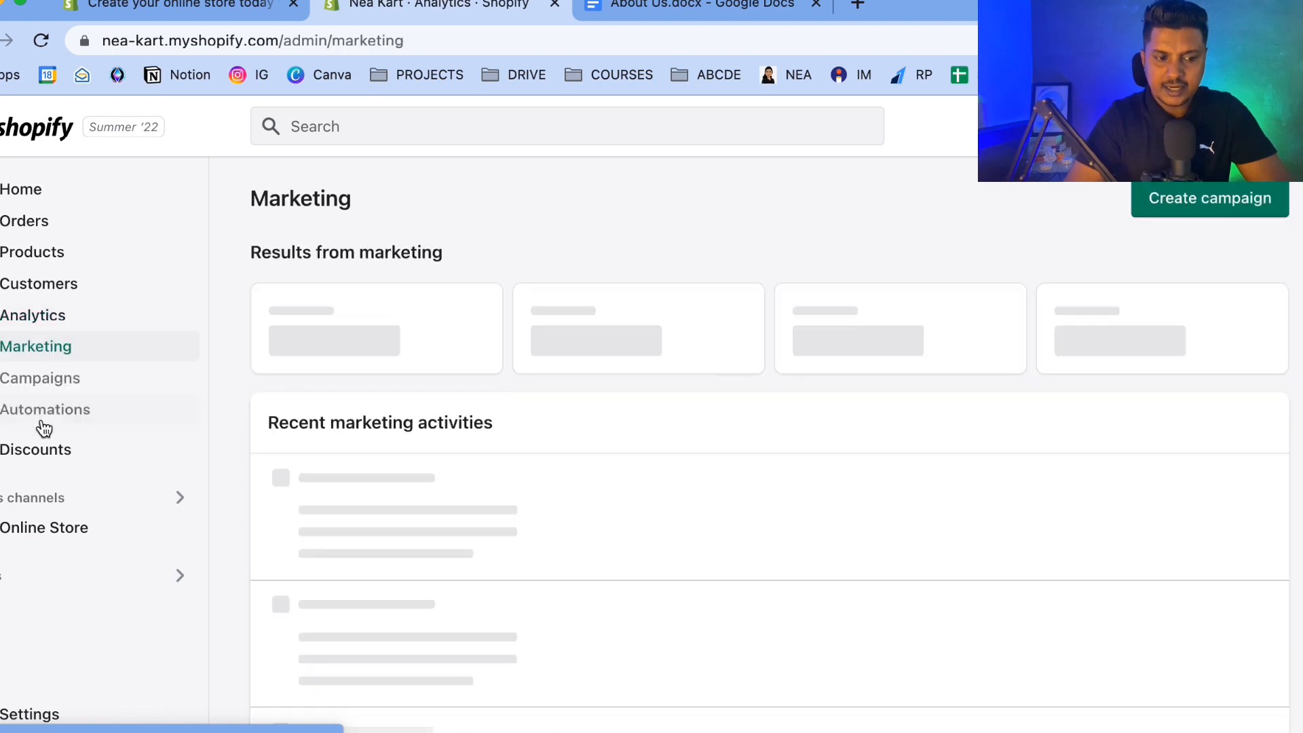
scroll(579, 460, "down", 6)
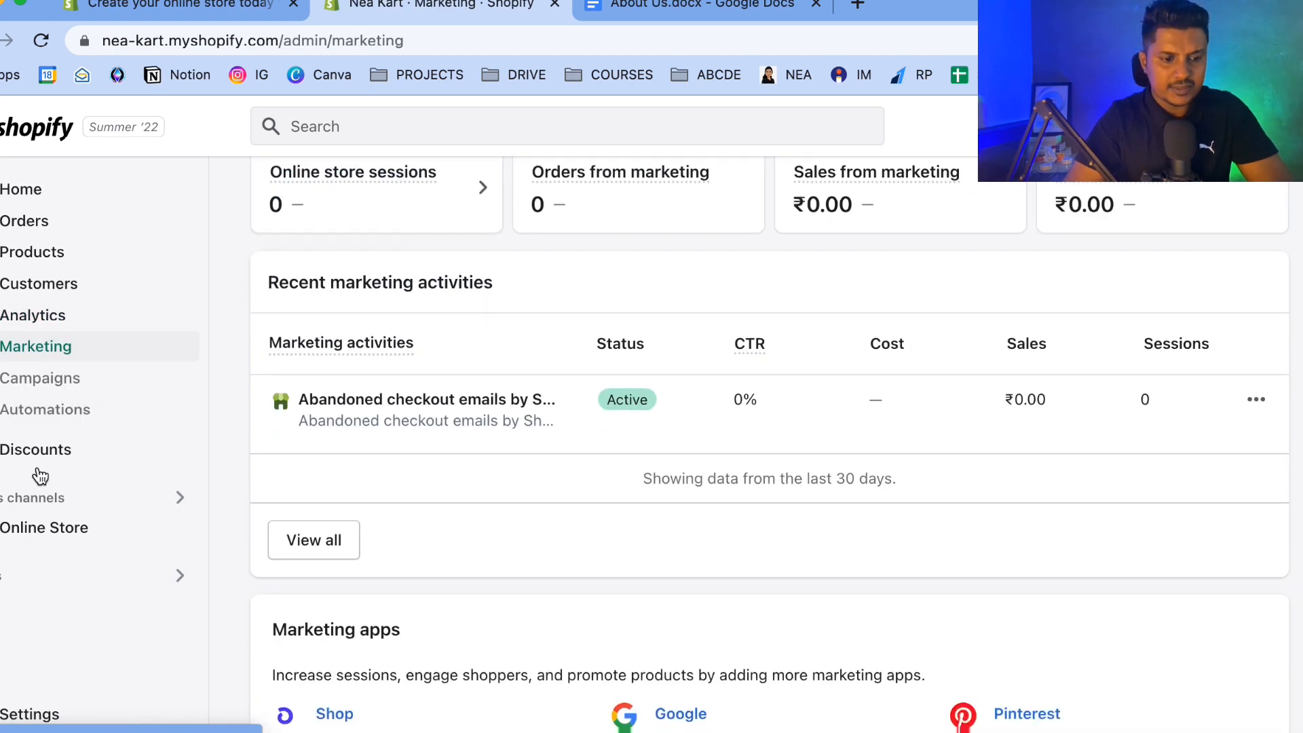
left_click(39, 453)
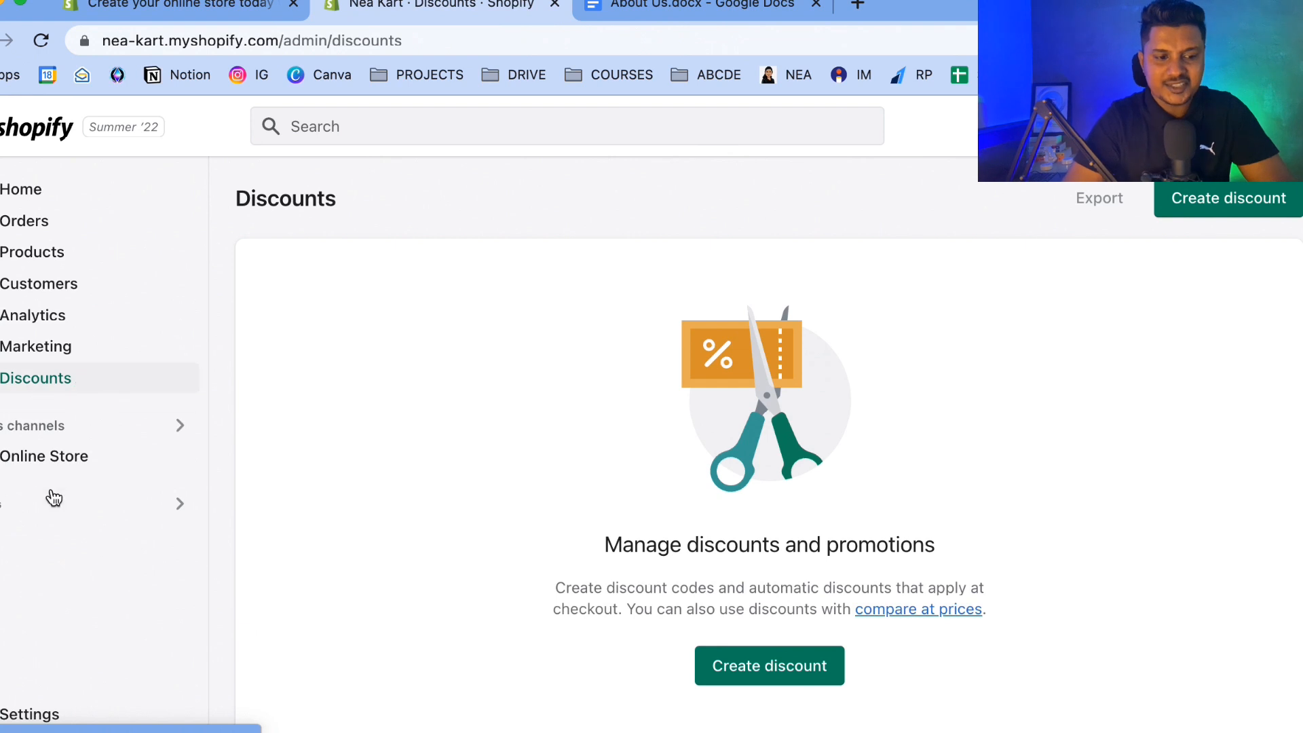
Open the Online Store themes page and examine the current Dawn theme.
left_click(43, 462)
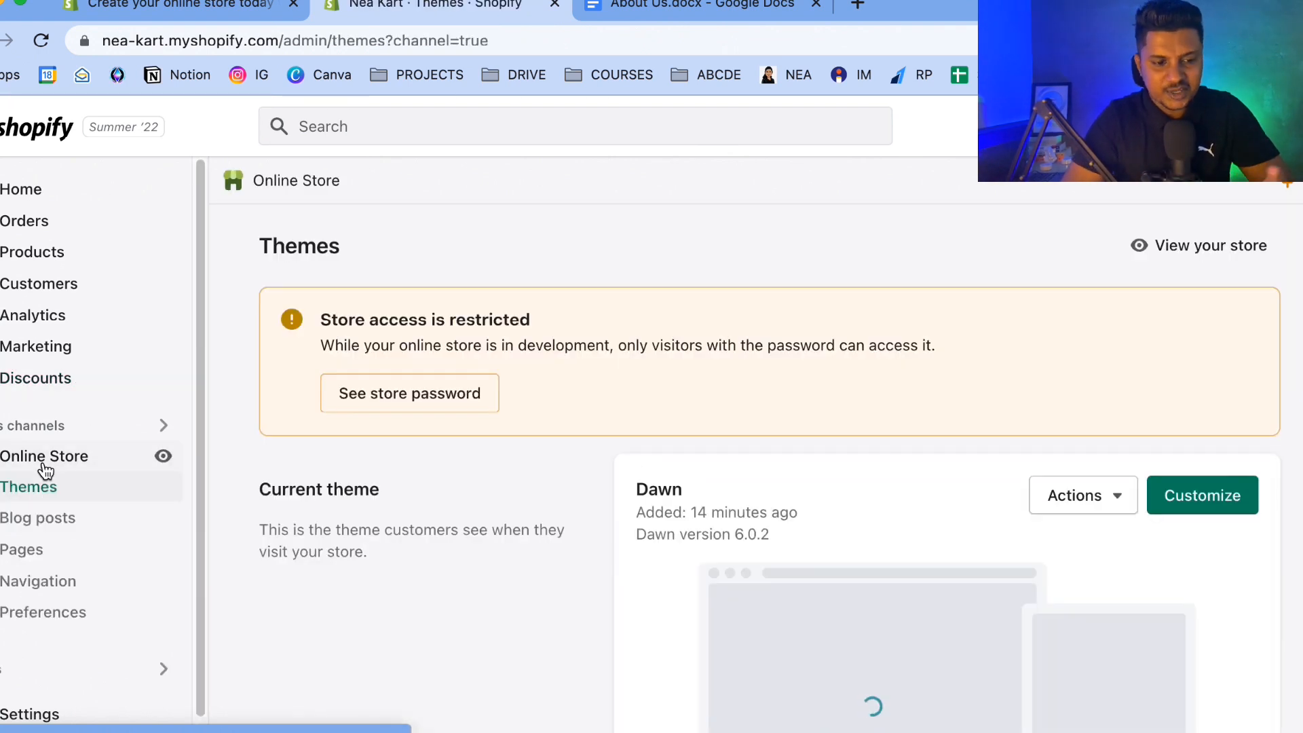
scroll(340, 515, "down", 3)
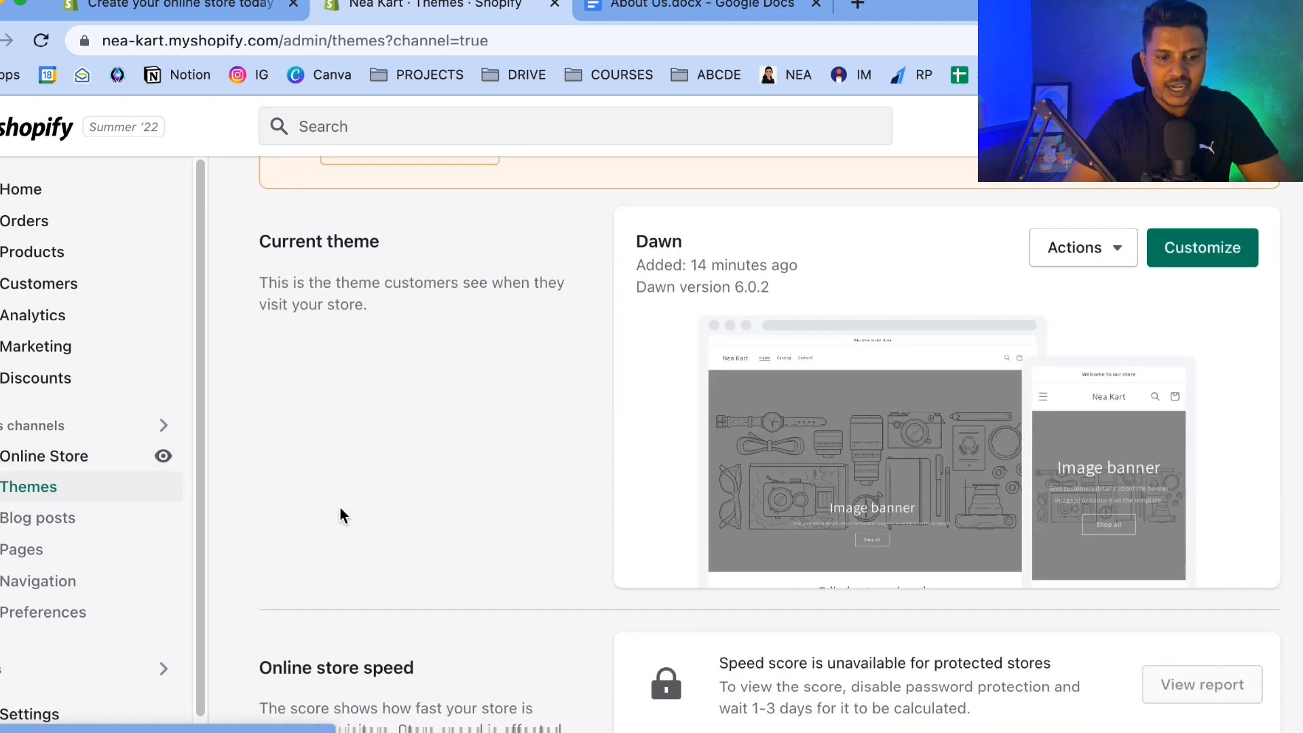
scroll(340, 510, "down", 1)
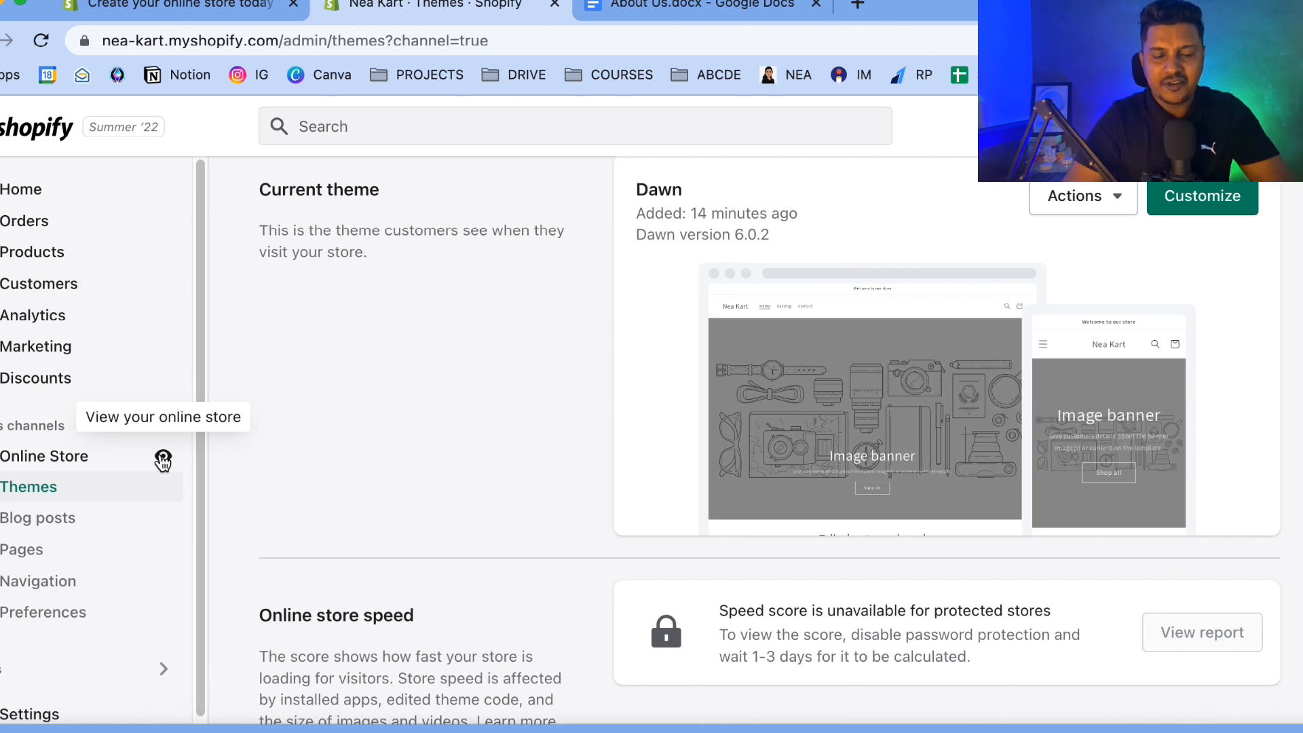
Open the live storefront in a new tab and scroll through the home page.
left_click(161, 457)
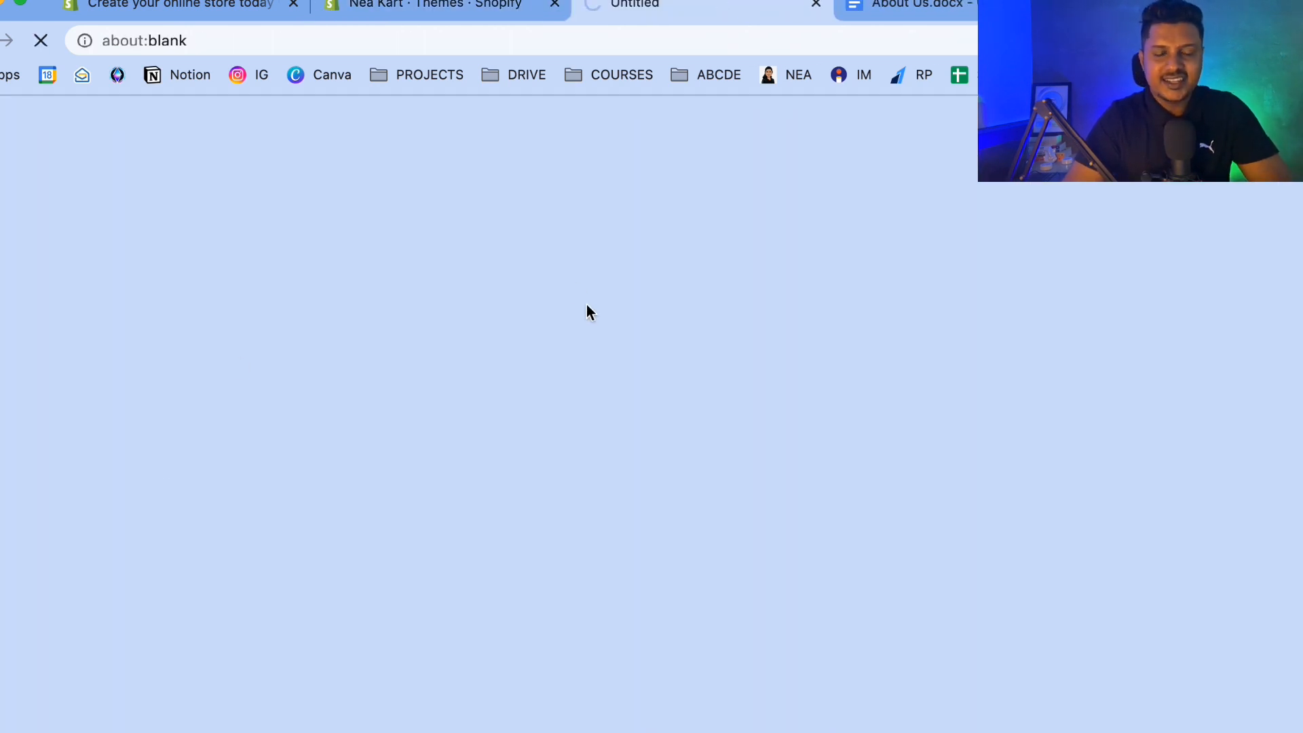
scroll(471, 466, "down", 10)
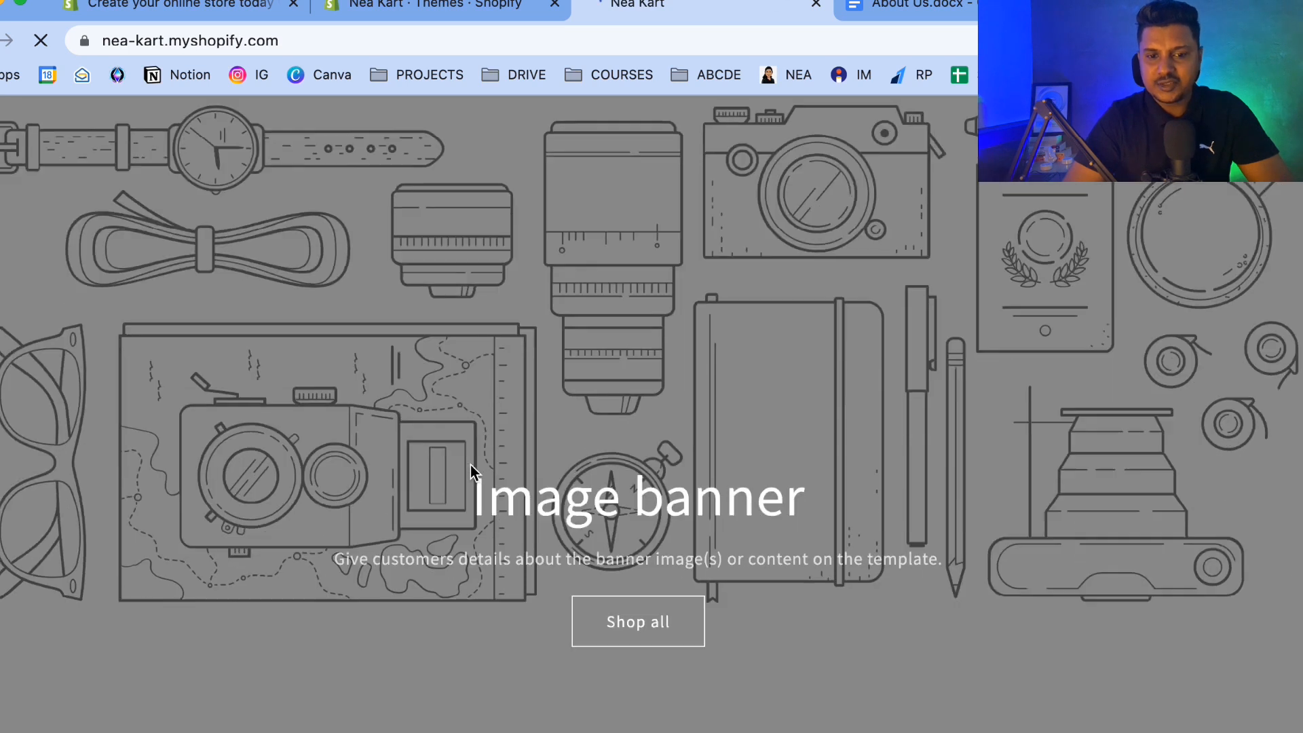
scroll(472, 467, "down", 20)
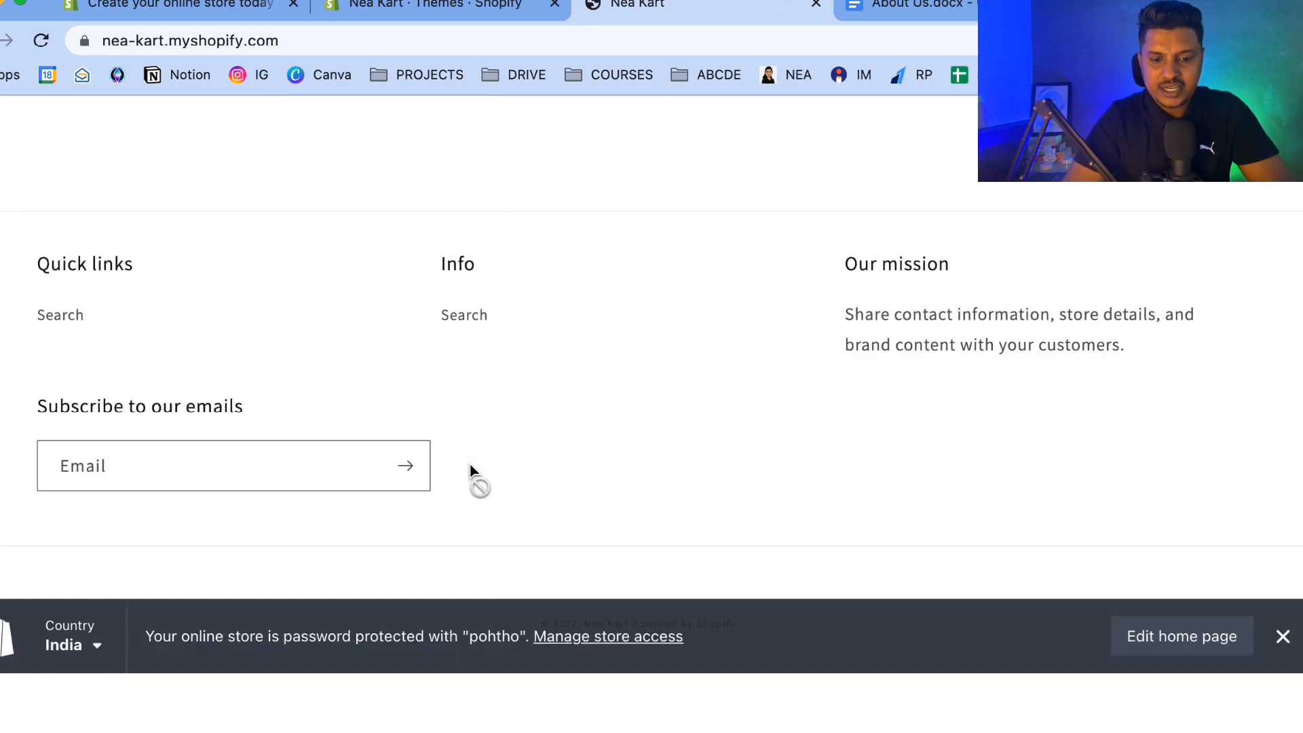
scroll(470, 465, "up", 20)
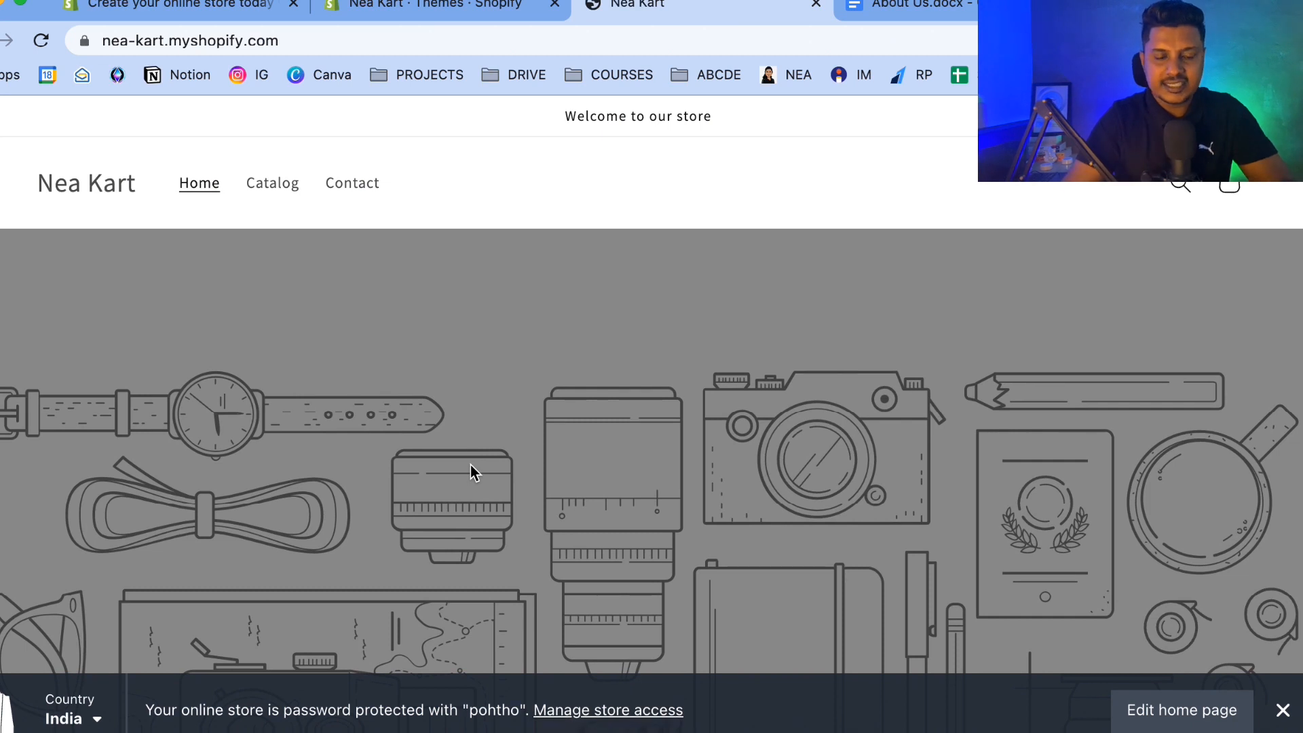
scroll(470, 465, "down", 10)
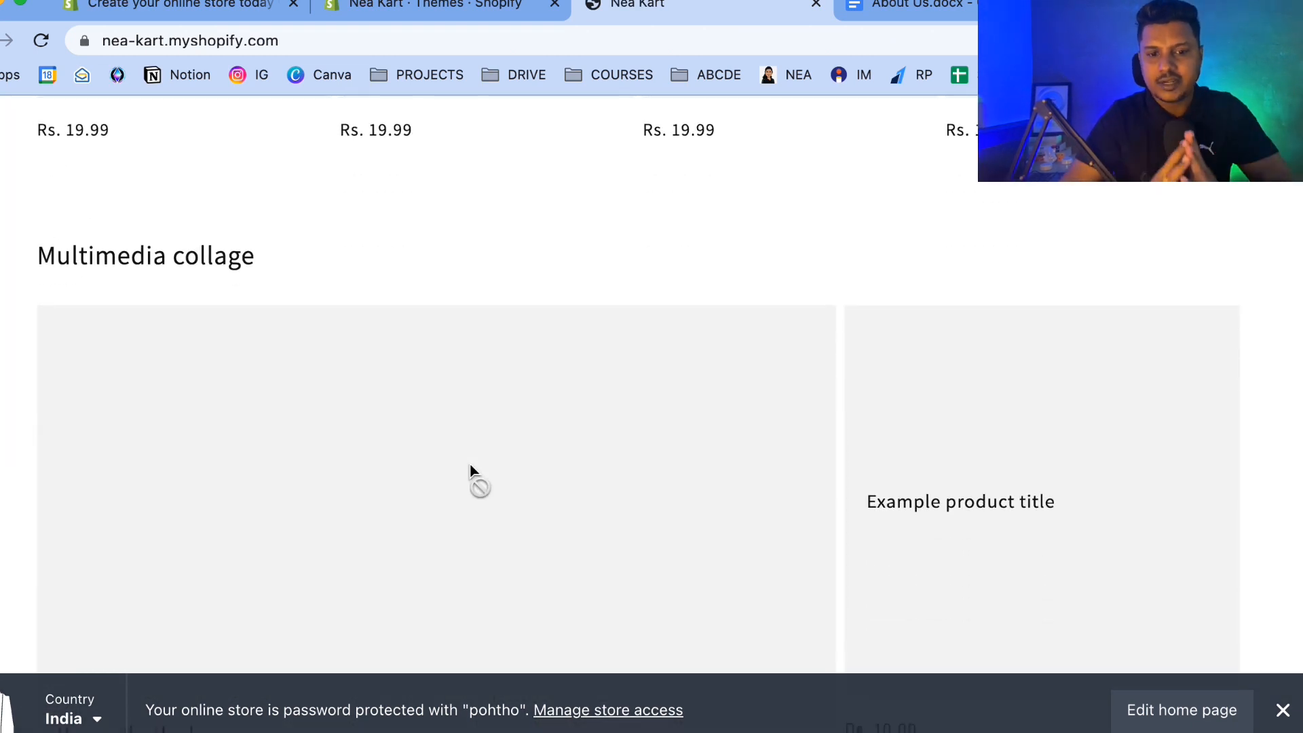
scroll(470, 465, "down", 10)
scroll(471, 468, "up", 20)
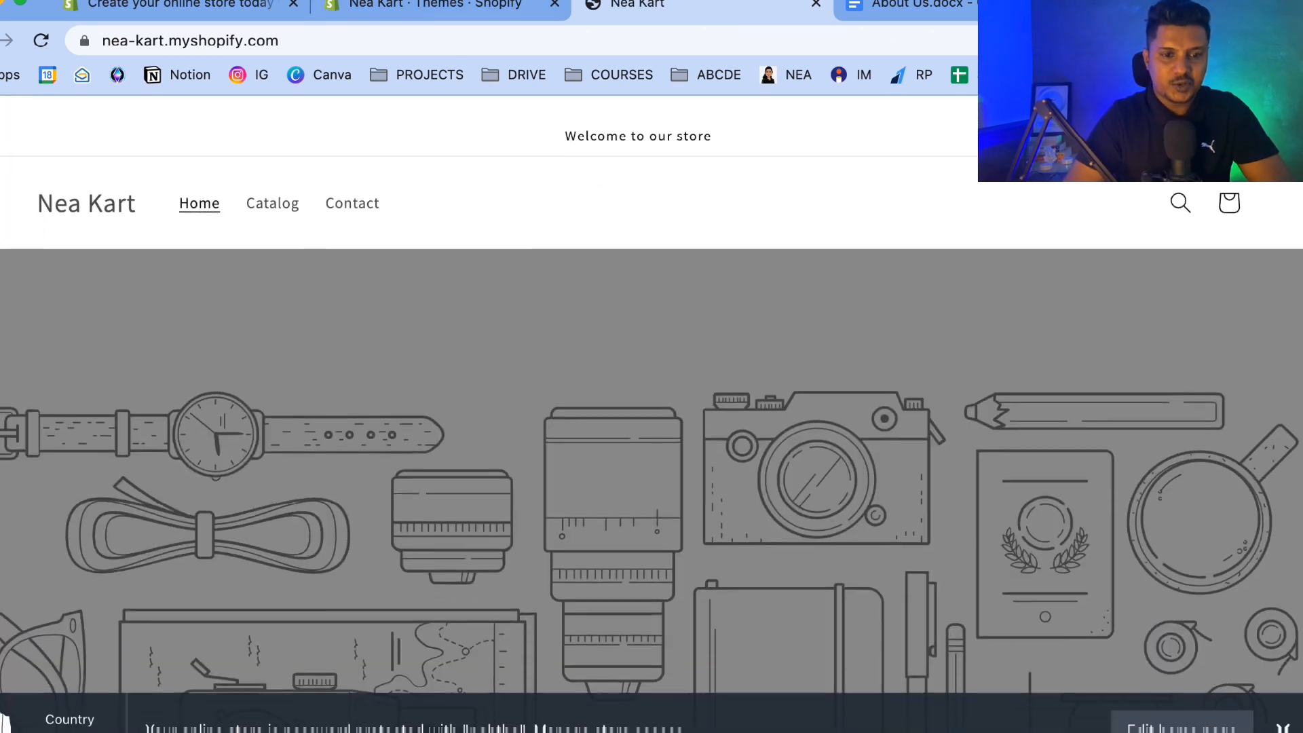
Return to the themes page and browse the free themes gallery before closing it.
left_click(453, 7)
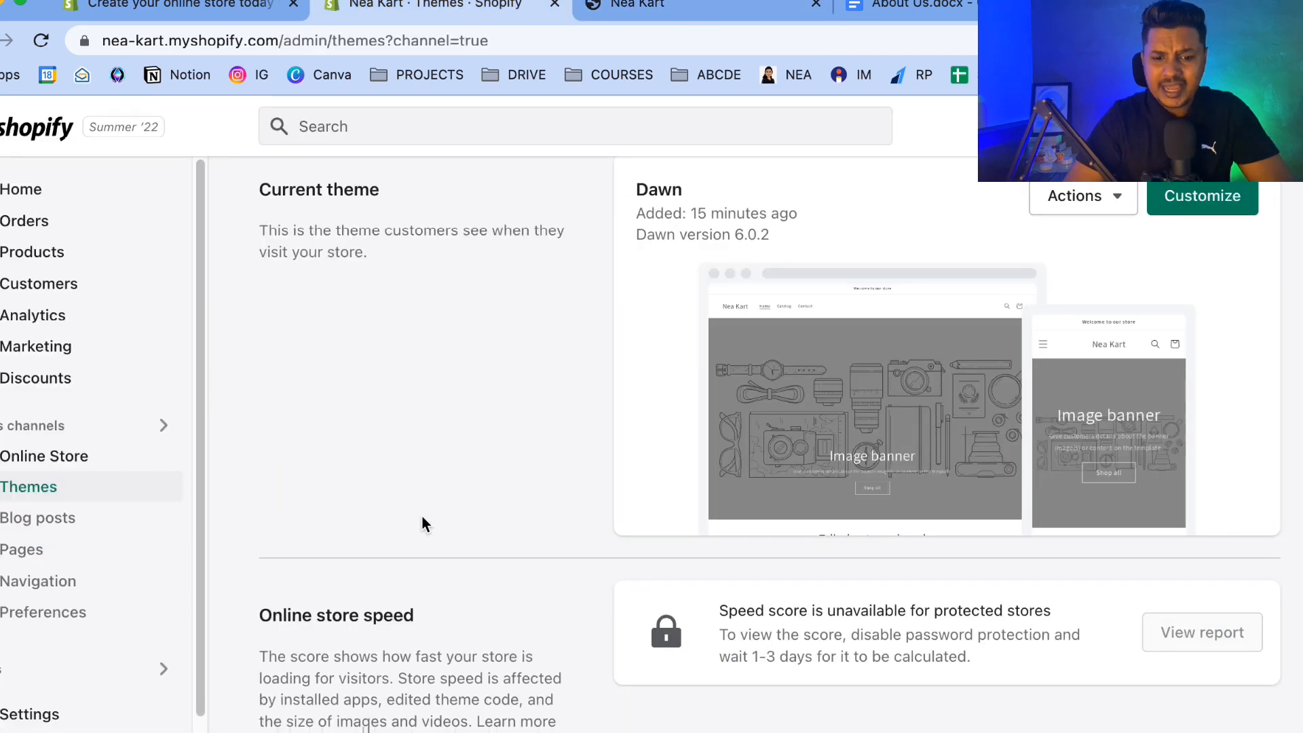
scroll(422, 515, "down", 5)
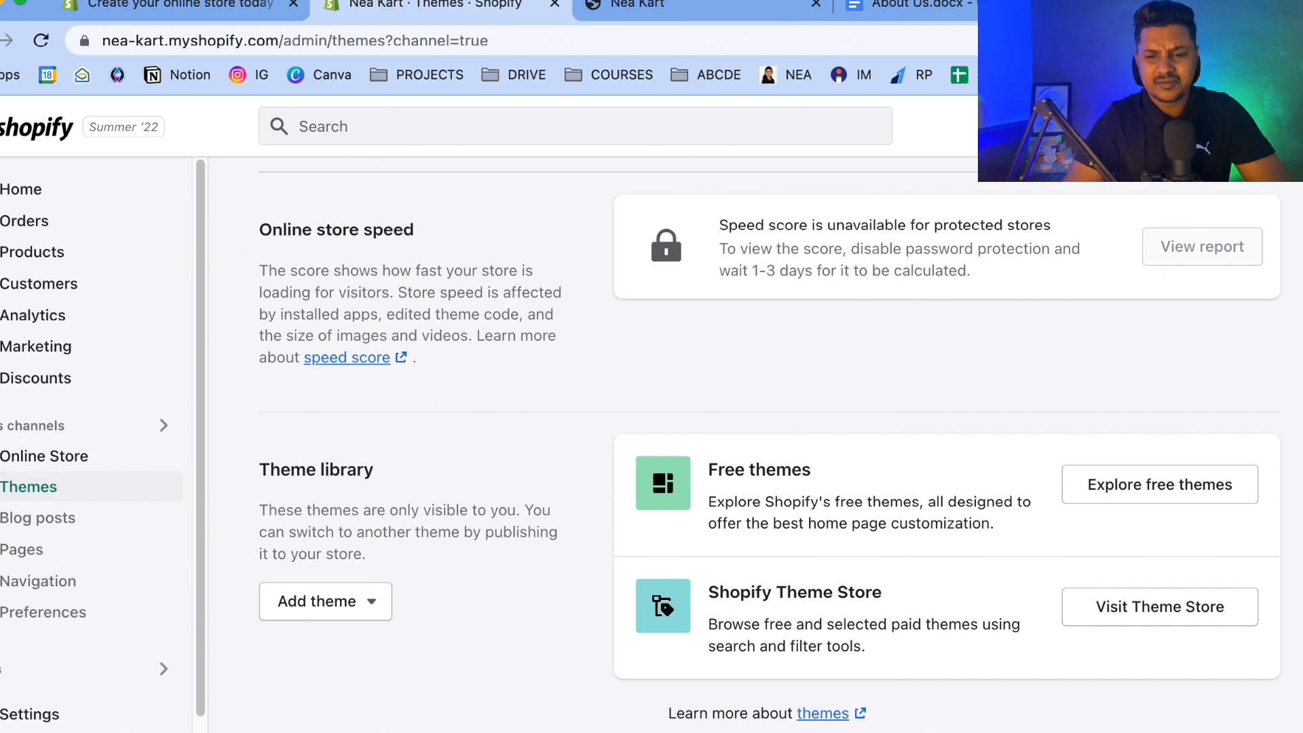
left_click(1132, 494)
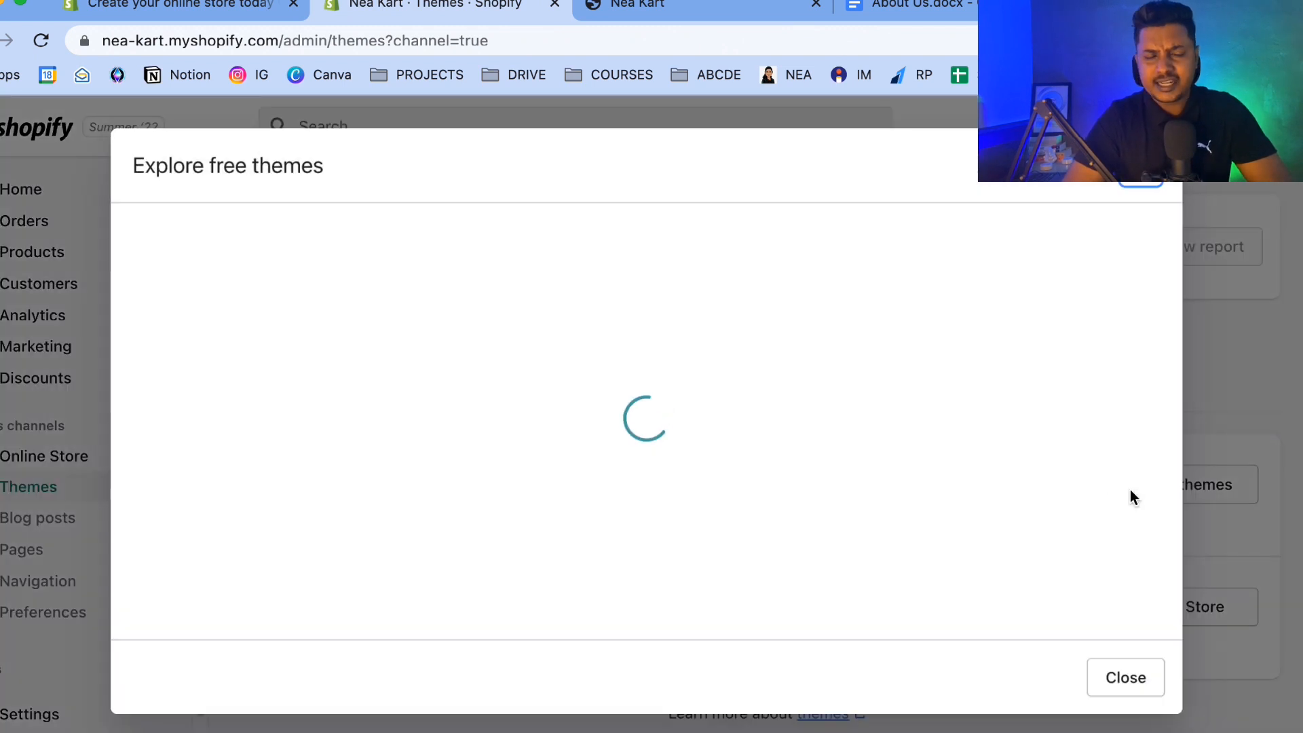
scroll(244, 402, "down", 3)
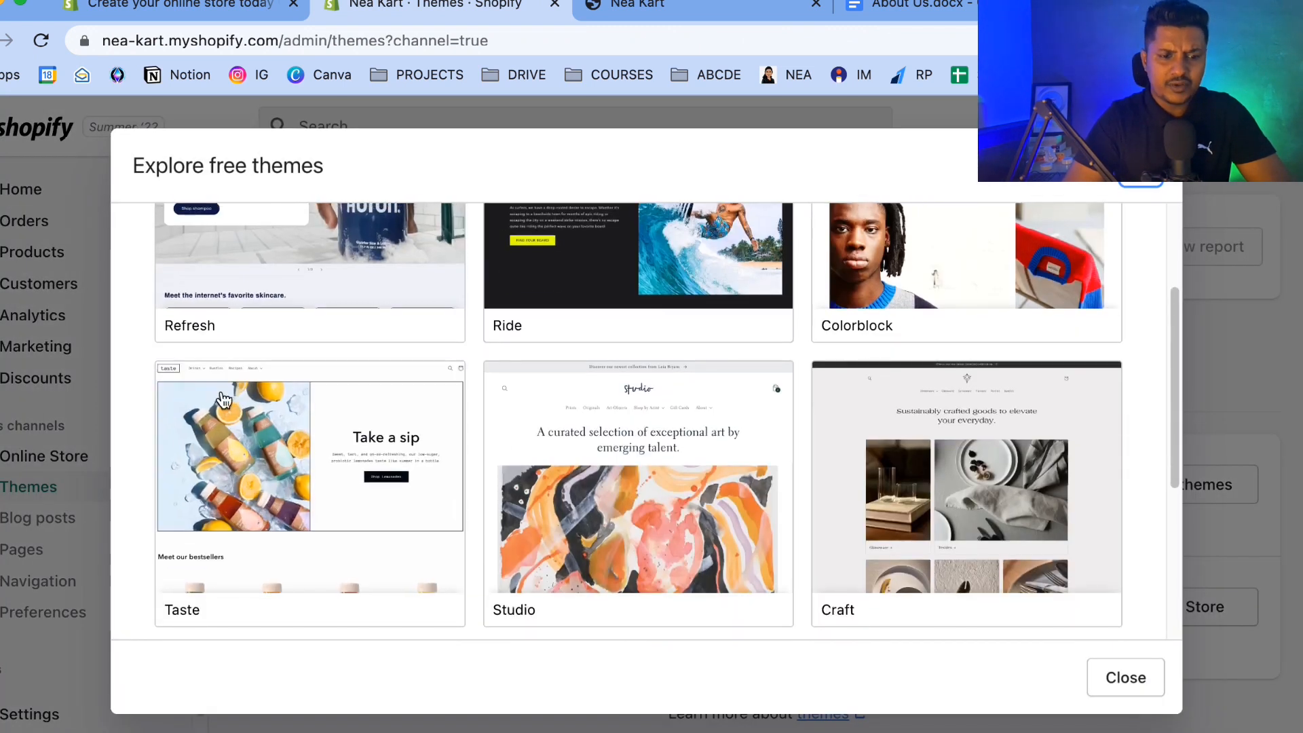
scroll(723, 357, "down", 5)
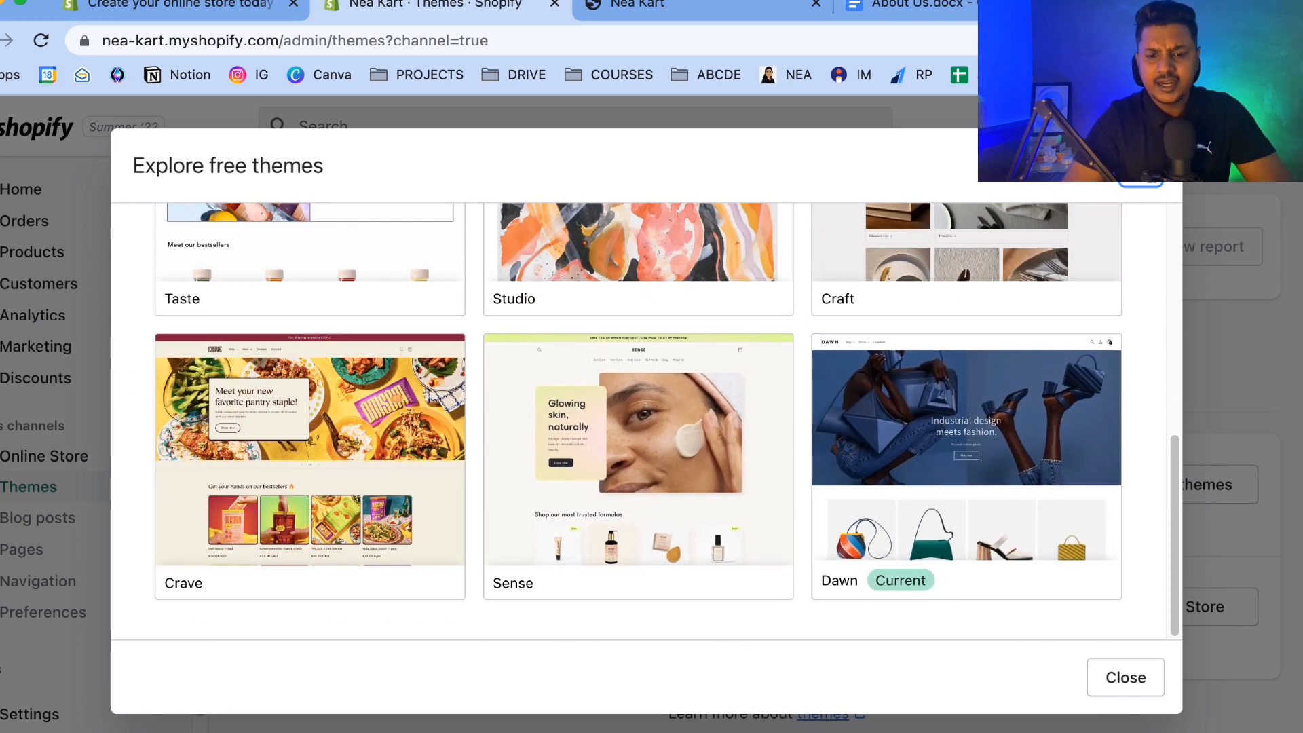
key("Escape")
scroll(667, 329, "up", 10)
scroll(666, 330, "down", 5)
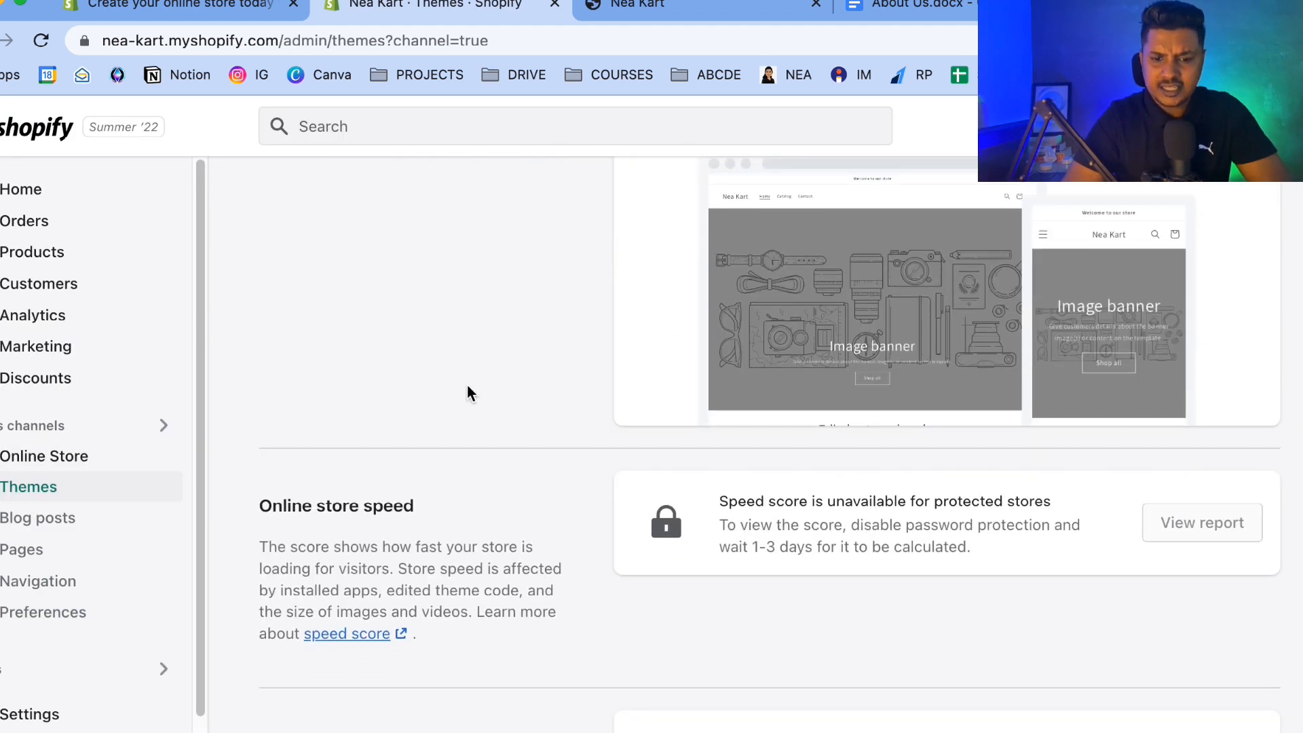
scroll(467, 392, "down", 2)
Open the store settings, change the store currency to euros (EUR), and save the change.
left_click(39, 725)
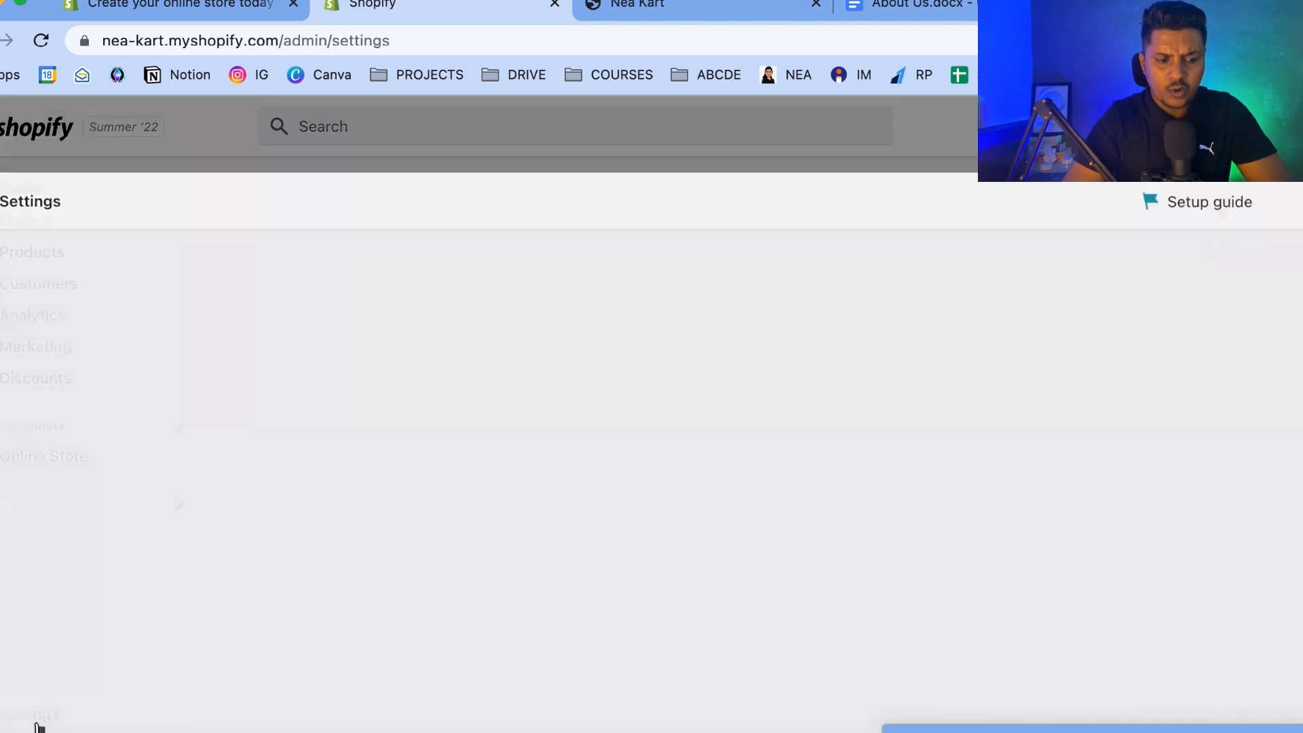
scroll(572, 461, "down", 12)
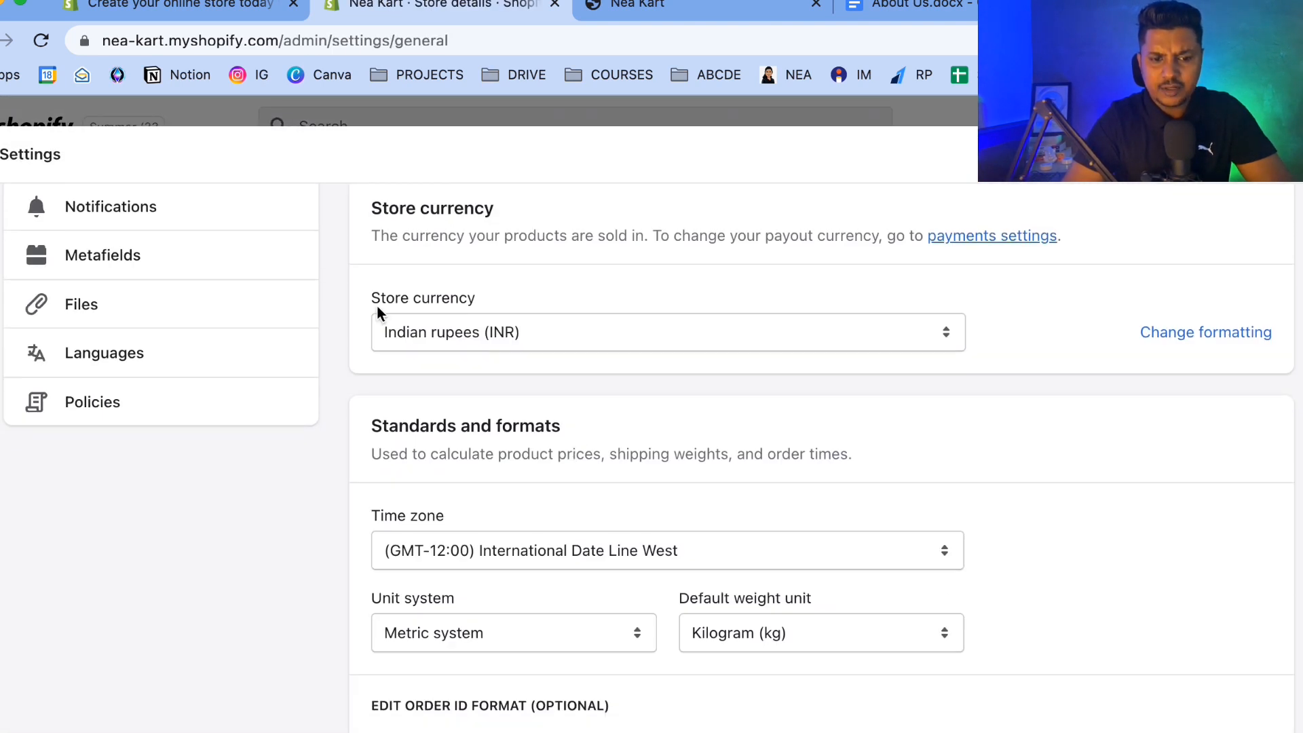
left_click_drag(372, 300, 523, 305)
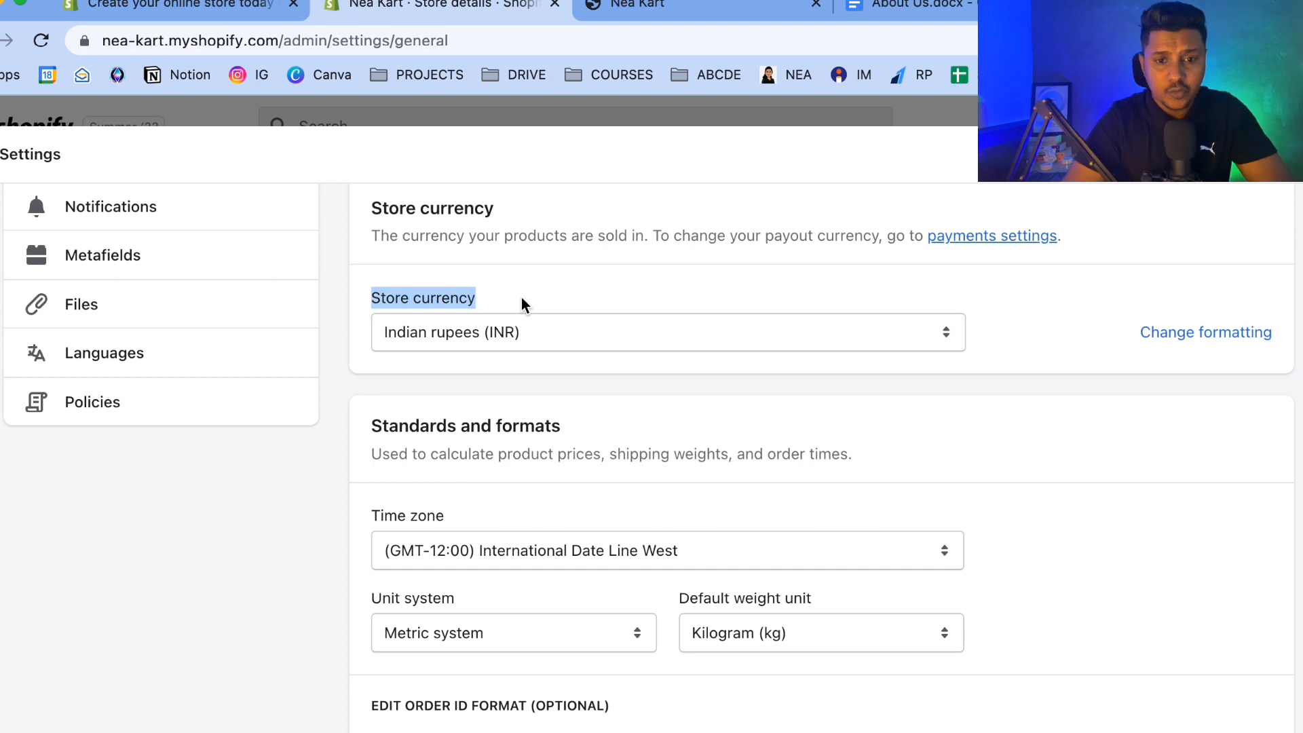
left_click(503, 331)
scroll(610, 99, "up", 10)
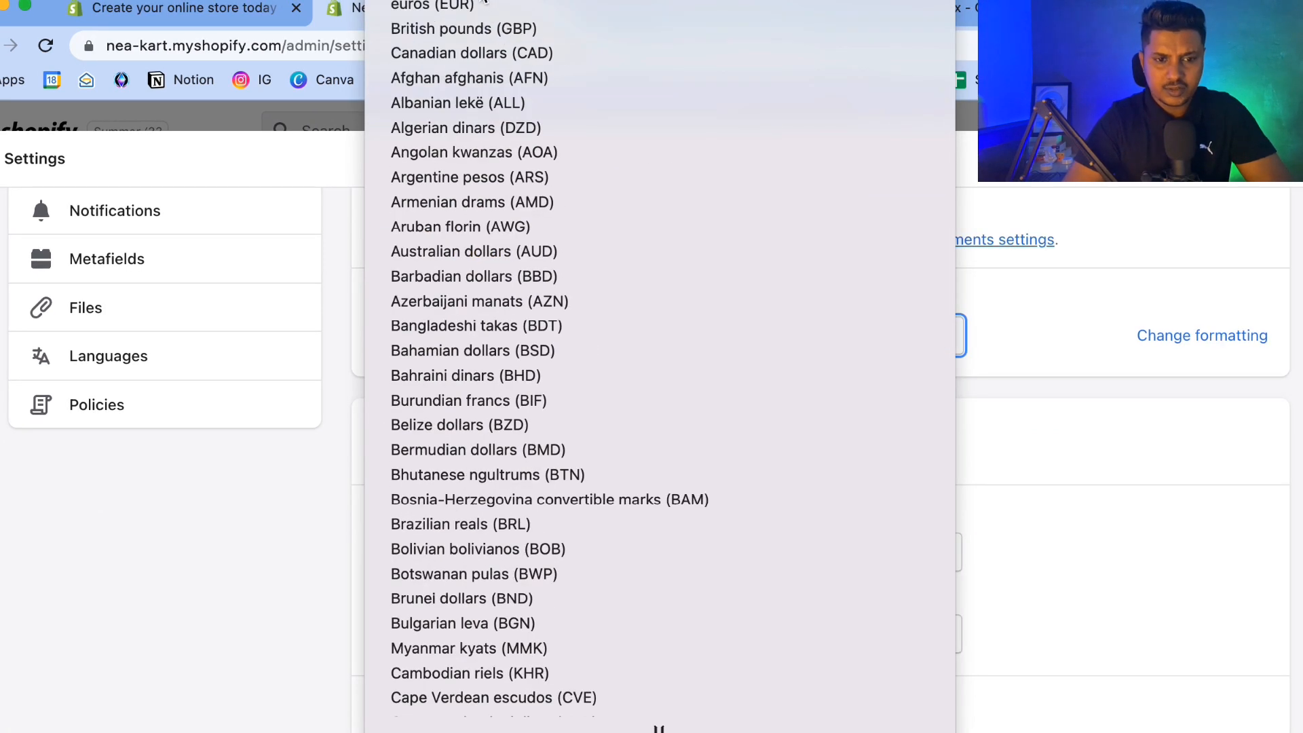
left_click(497, 1)
scroll(930, 467, "up", 10)
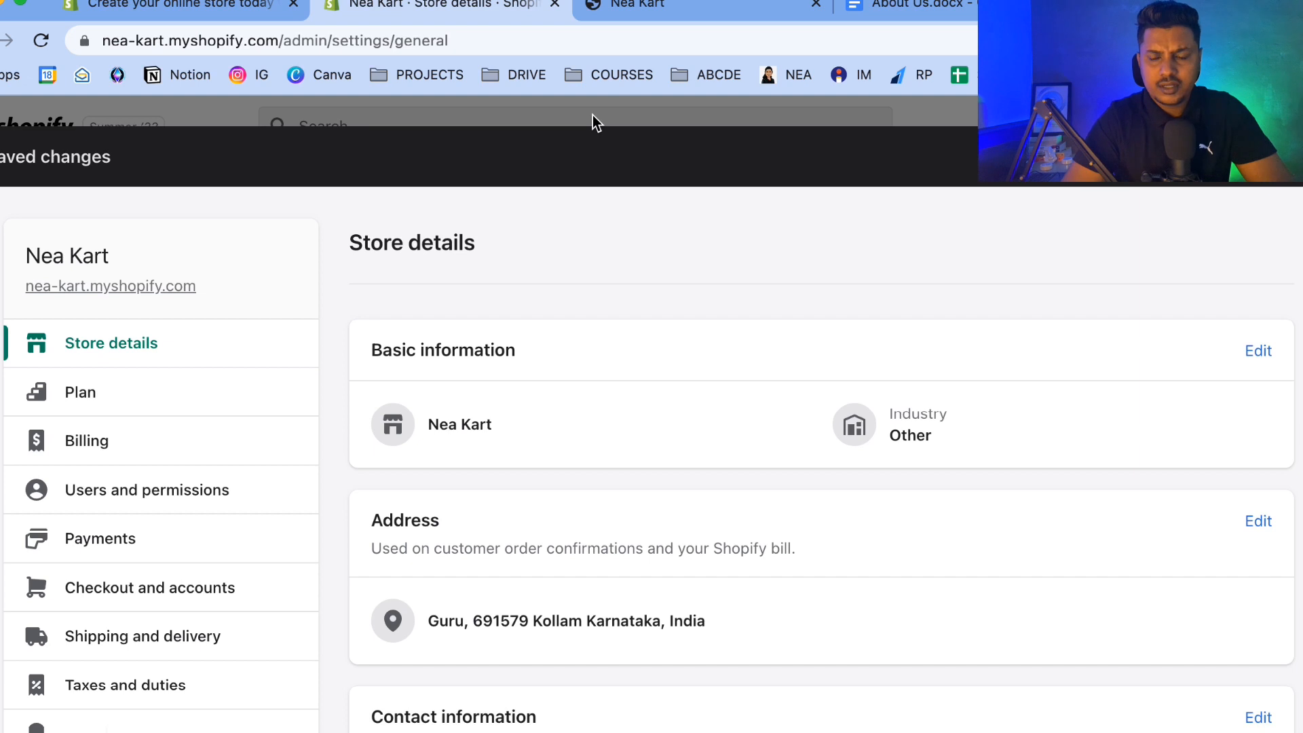
left_click(1293, 154)
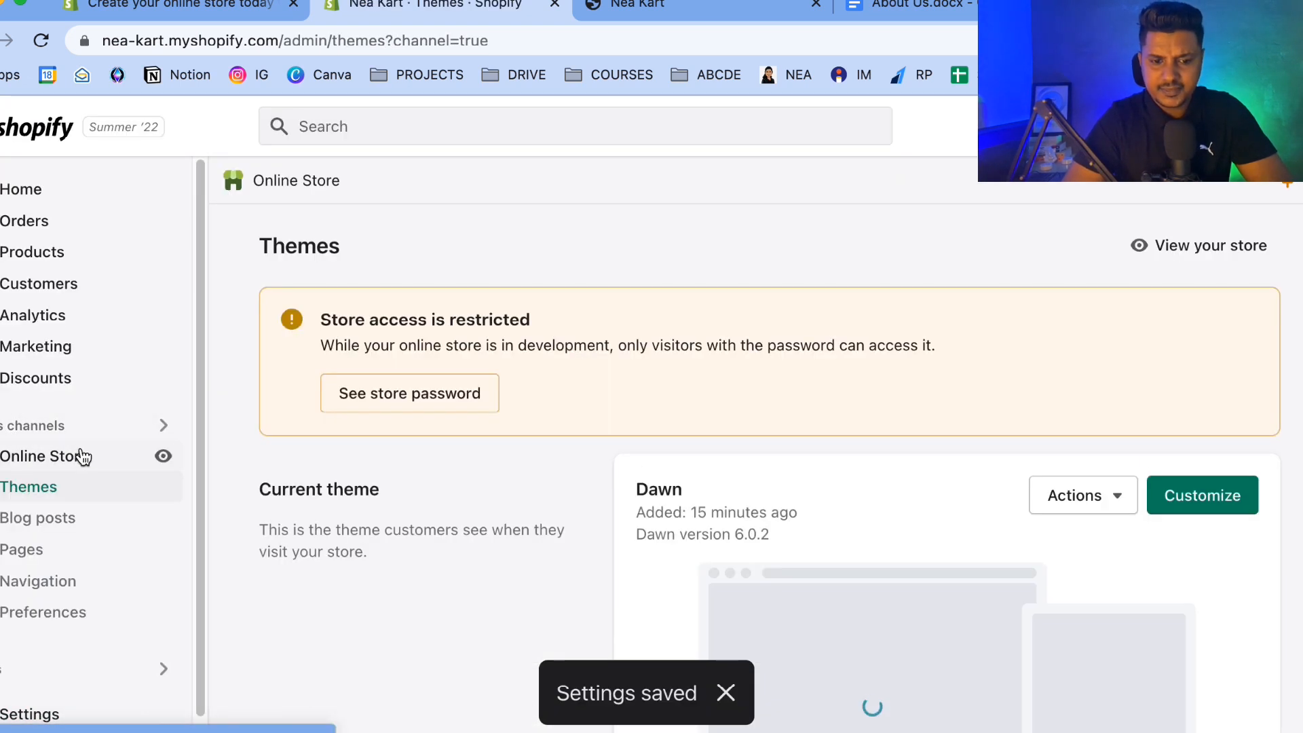
Open the Dawn theme customizer and select the Announcement bar section.
scroll(584, 508, "down", 3)
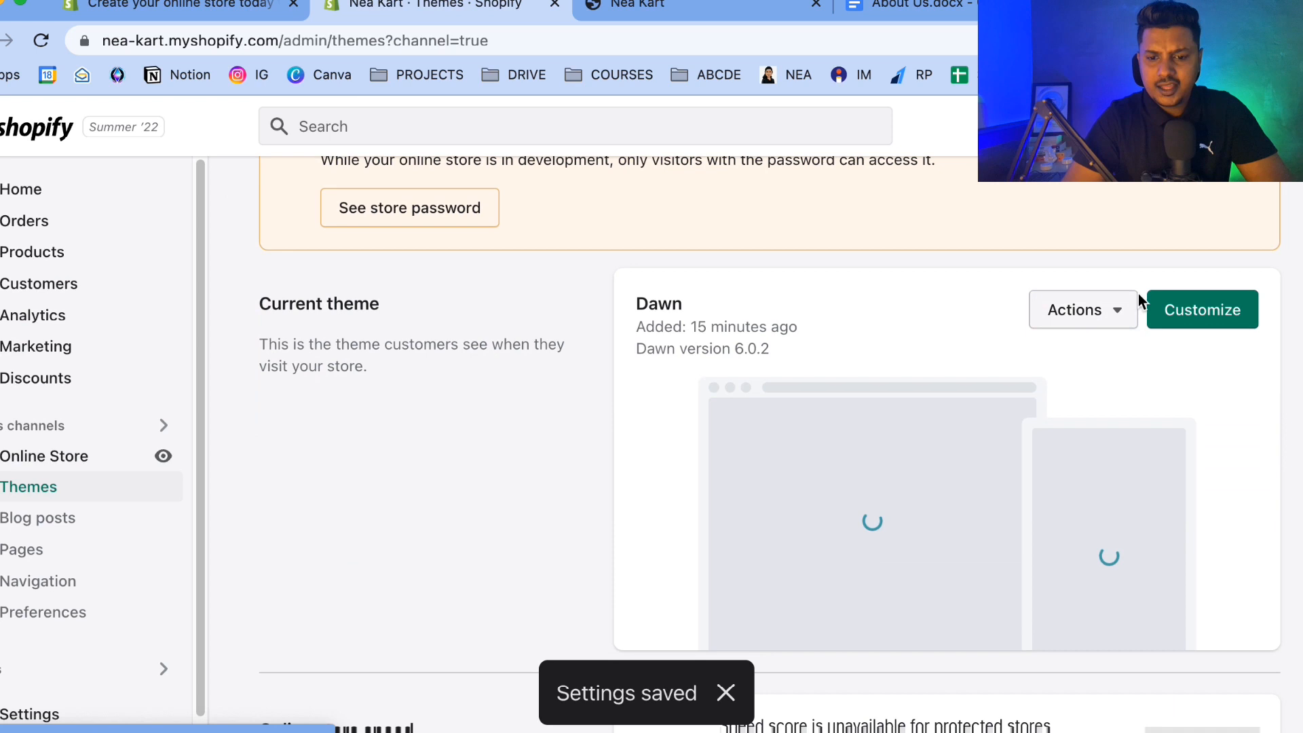
left_click(1197, 312)
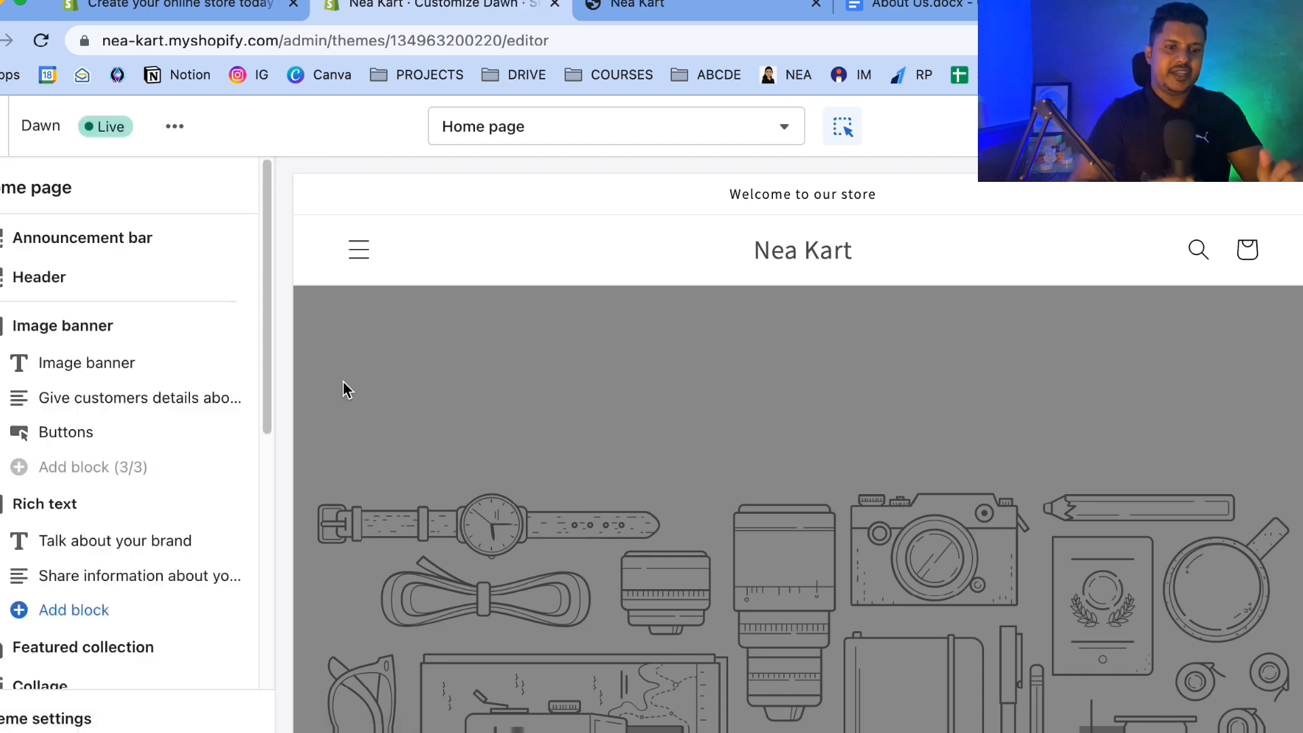
left_click(70, 241)
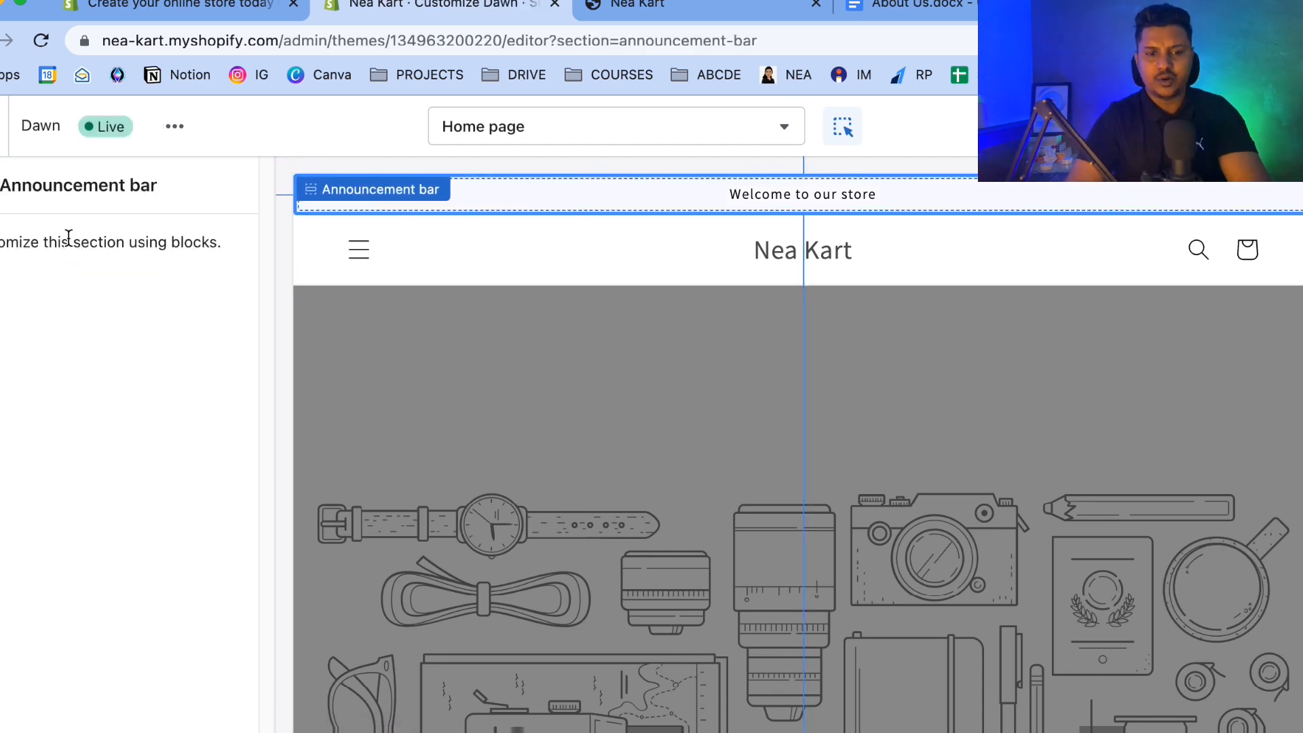
Replace the announcement text with "FLASH SALE: 40% OFF ON EVERYTHING".
left_click(633, 181)
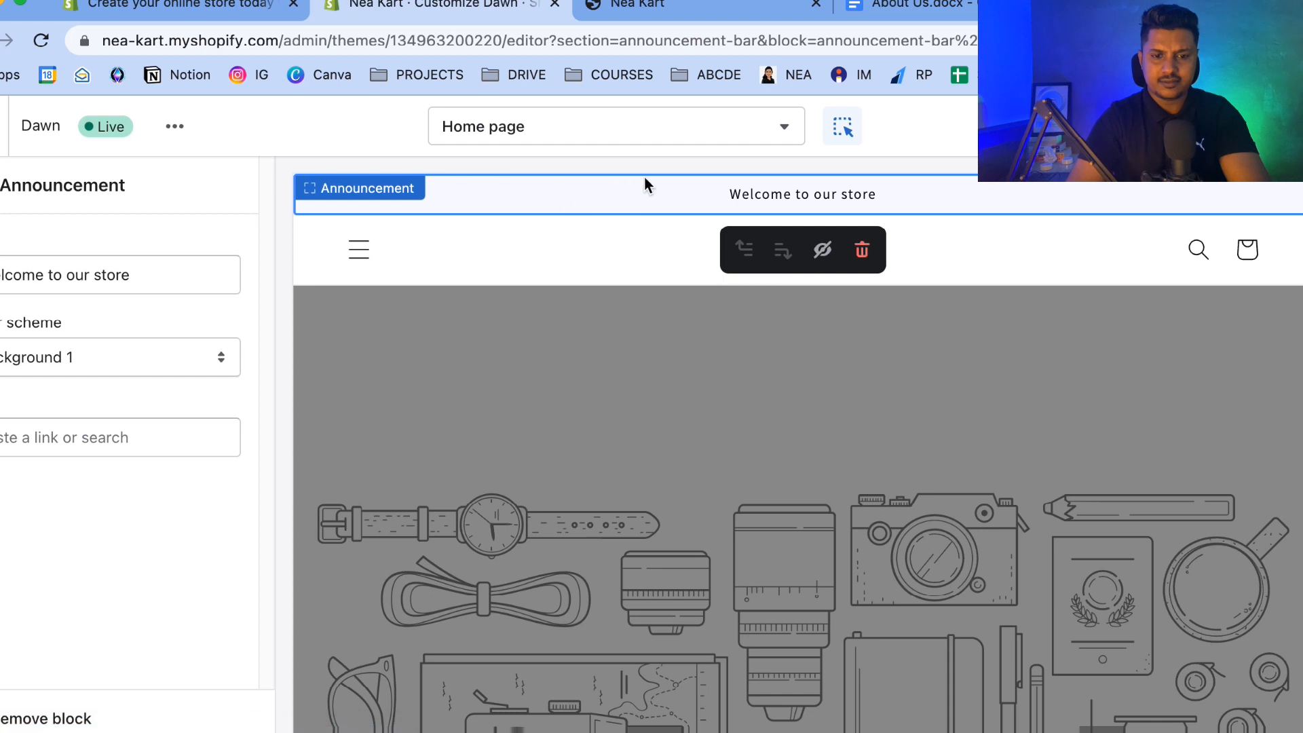
left_click_drag(157, 271, 1, 274)
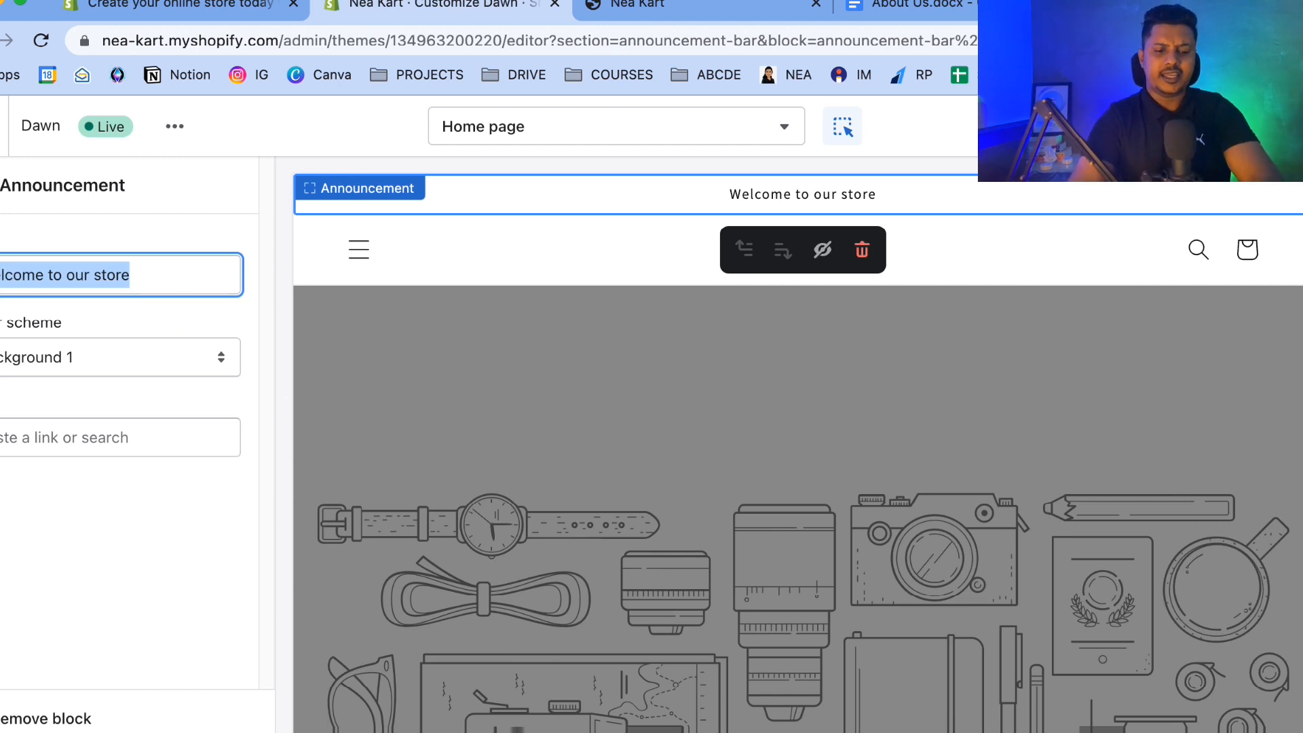
key("BackSpace")
type("FLASH SALE: ")
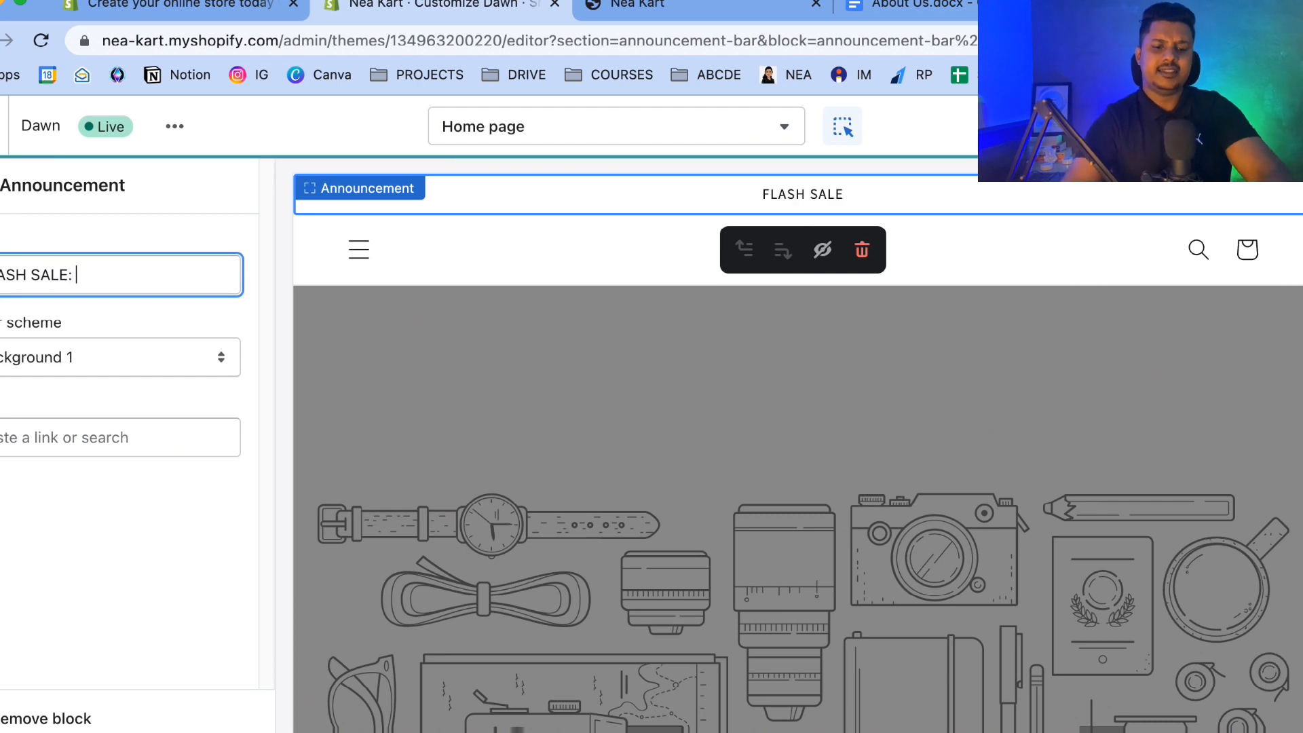
type("4--% ")
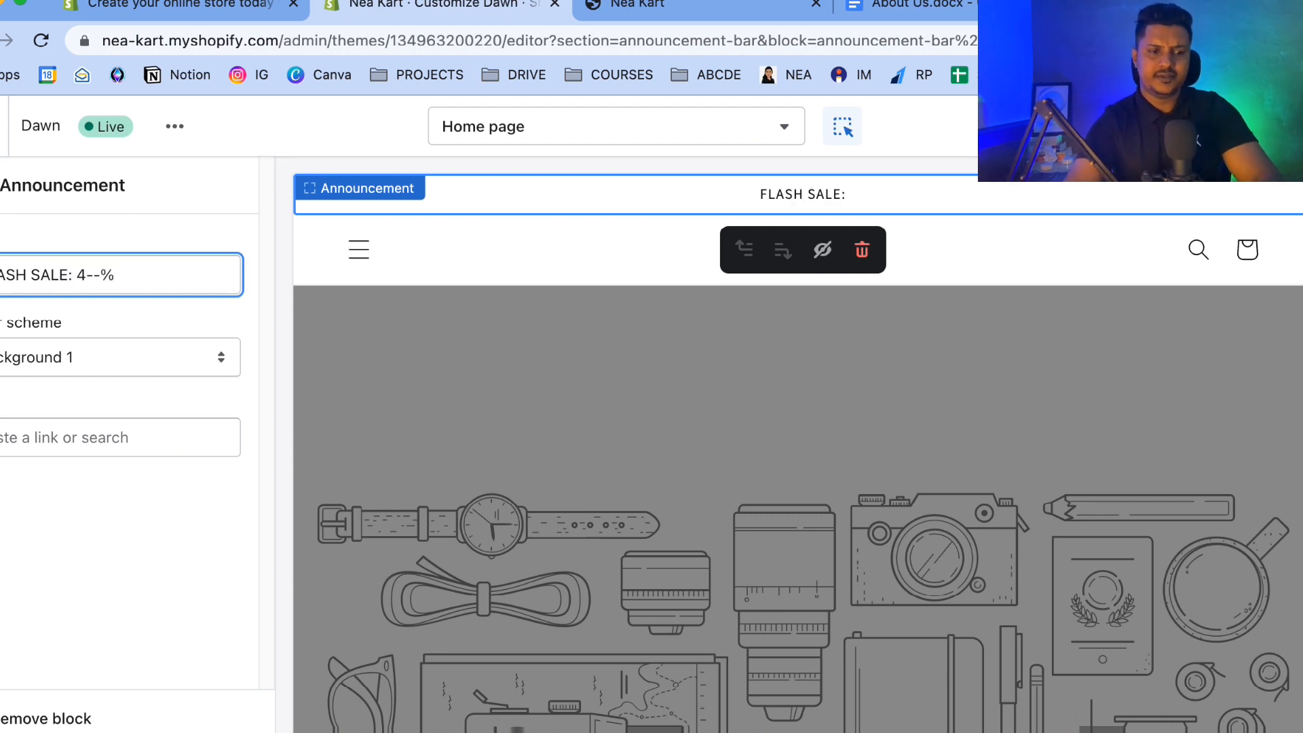
key("BackSpace")
key("BackSpace")
key("BackSpace")
key("BackSpace")
type("0% O")
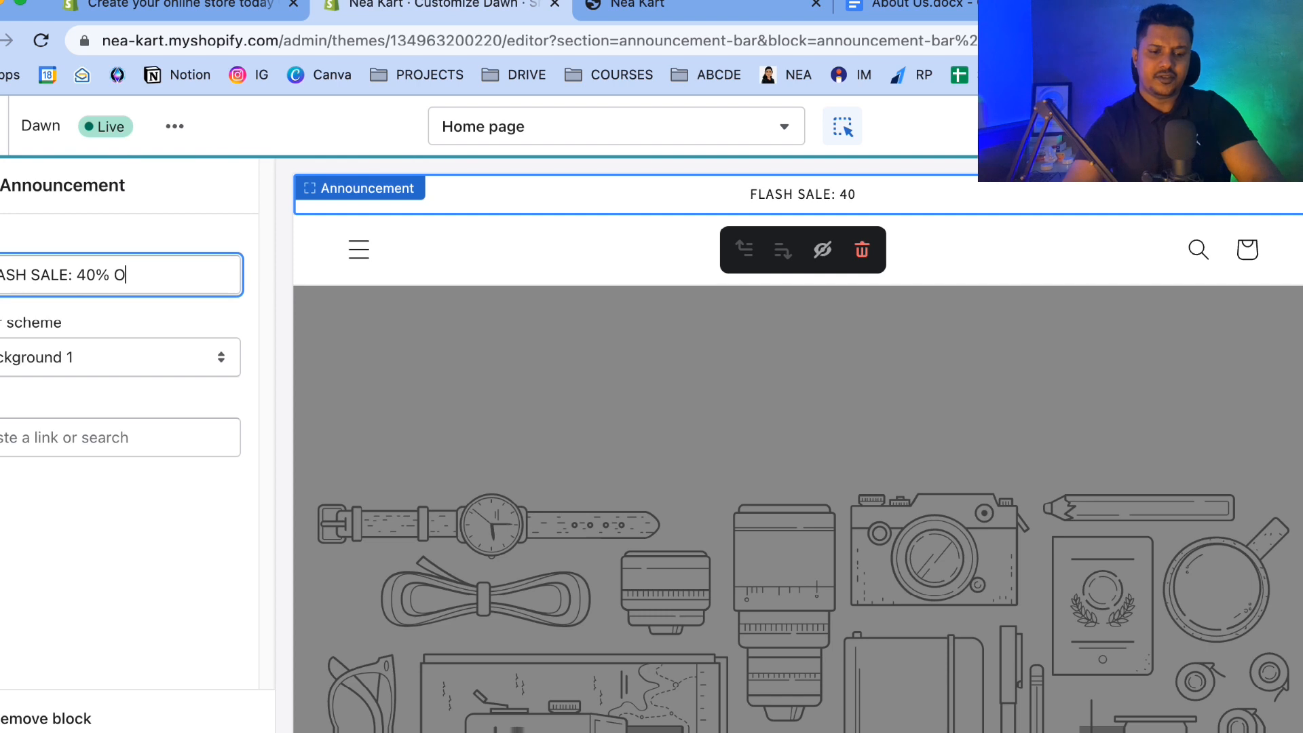
type("FF ON EVE")
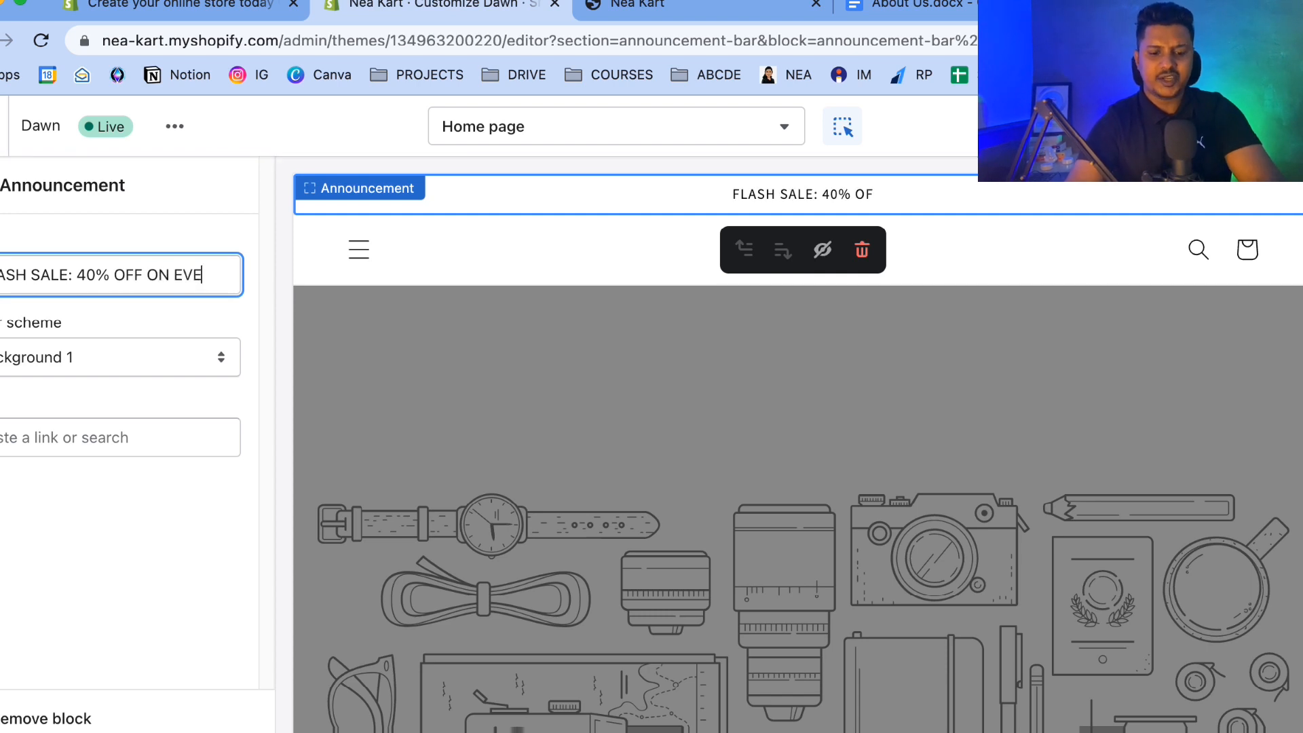
type("RYTHING")
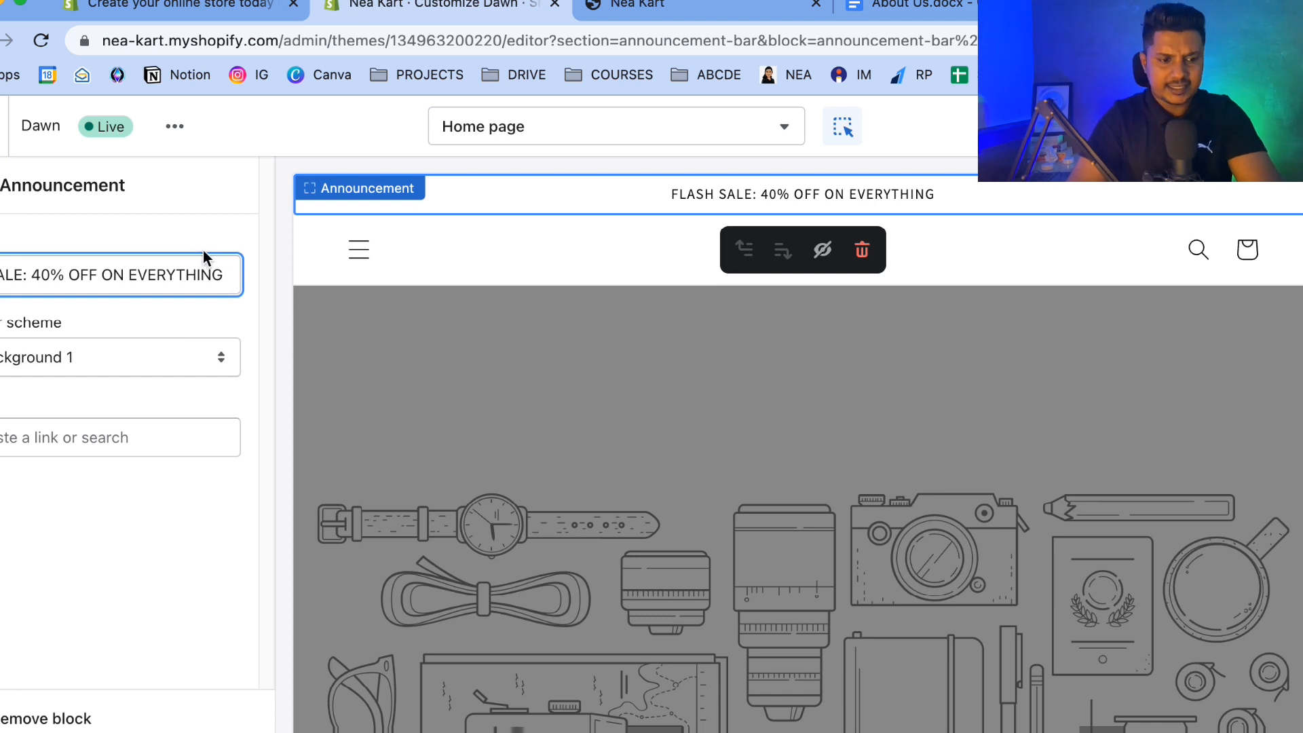
left_click(0, 185)
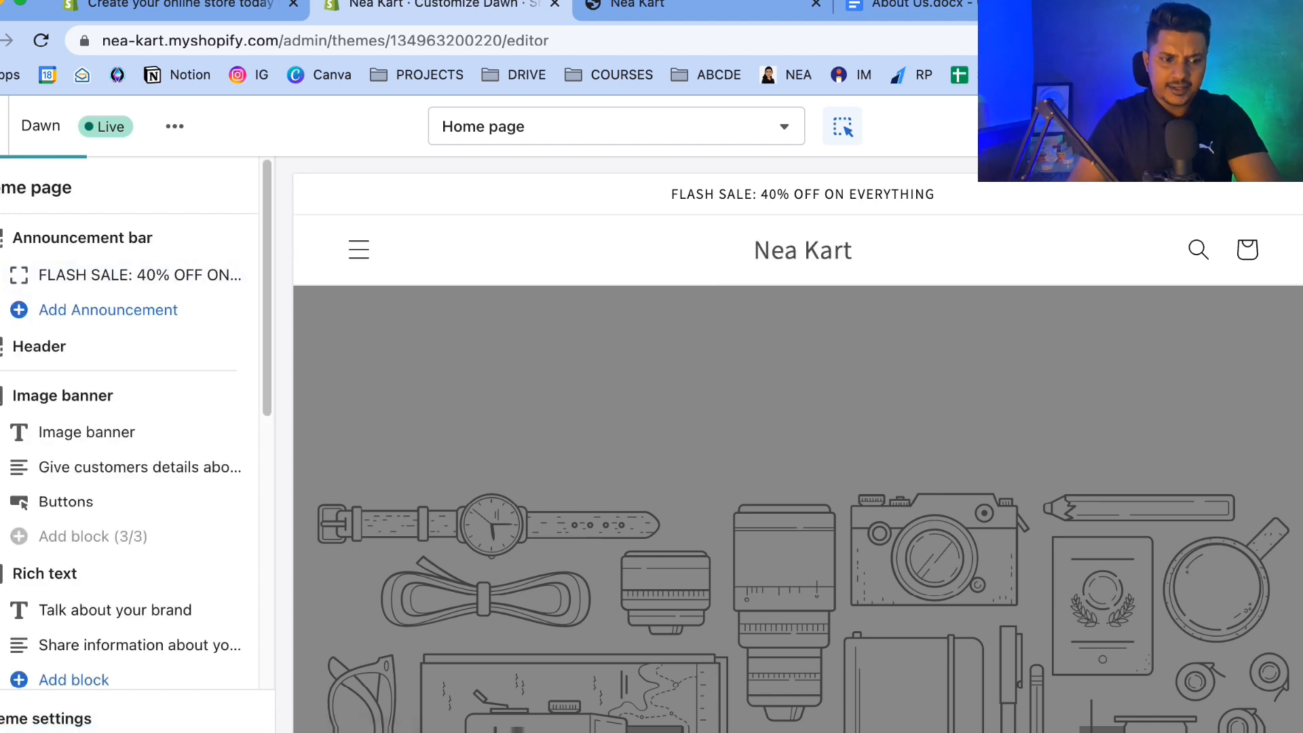
Set the header logo to the NEAKART image from the library and widen the logo to 240px.
left_click(678, 241)
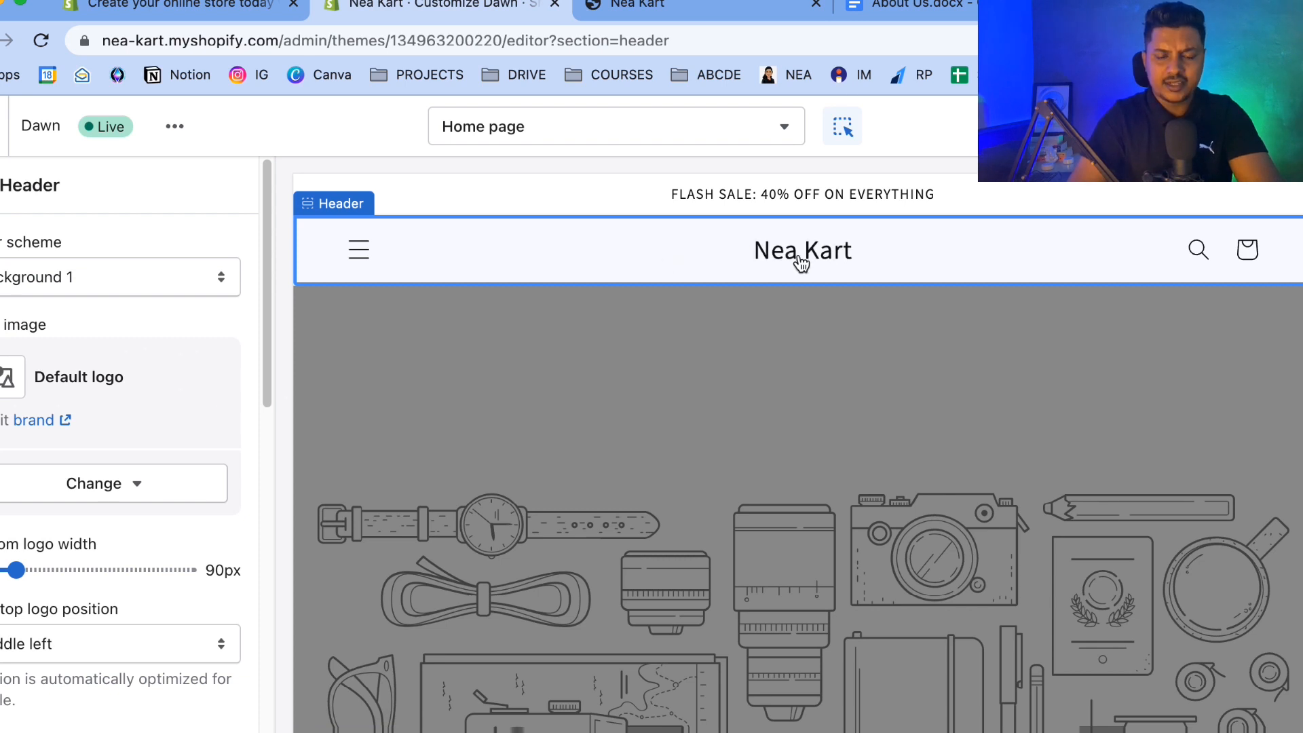
left_click(54, 483)
left_click(76, 647)
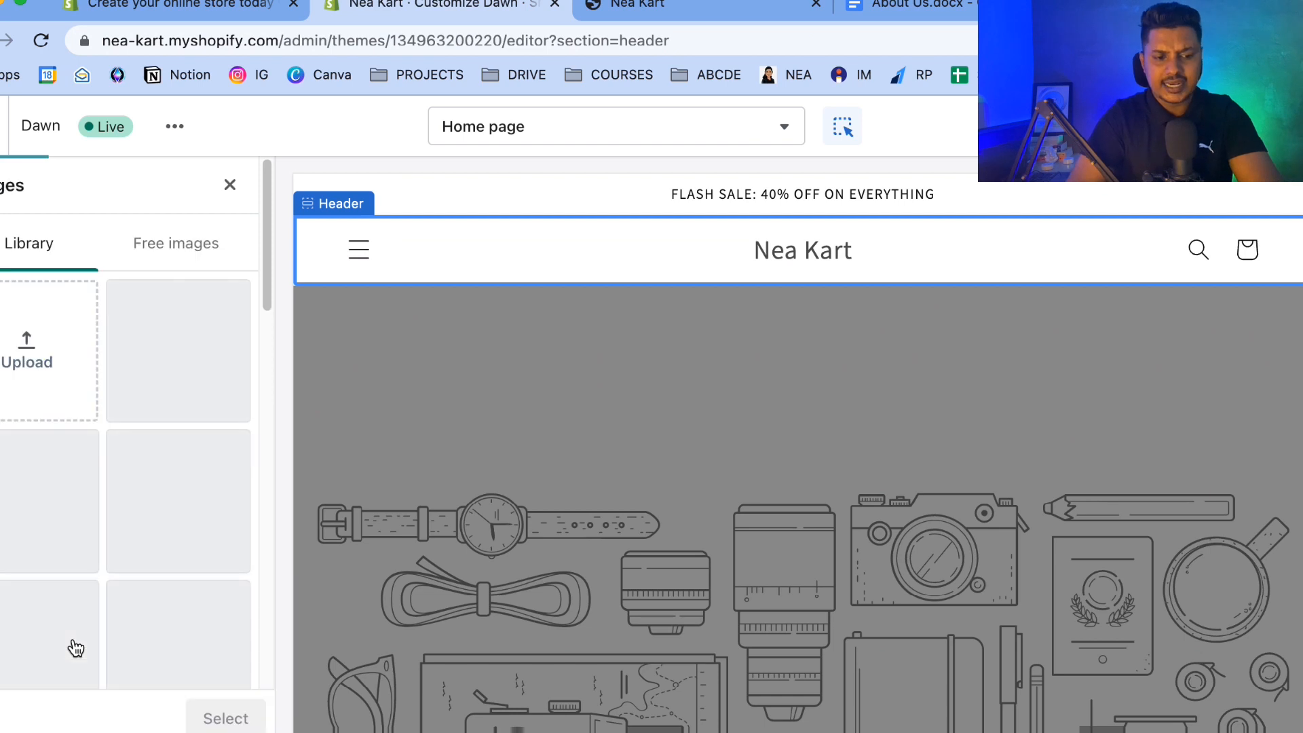
left_click(199, 347)
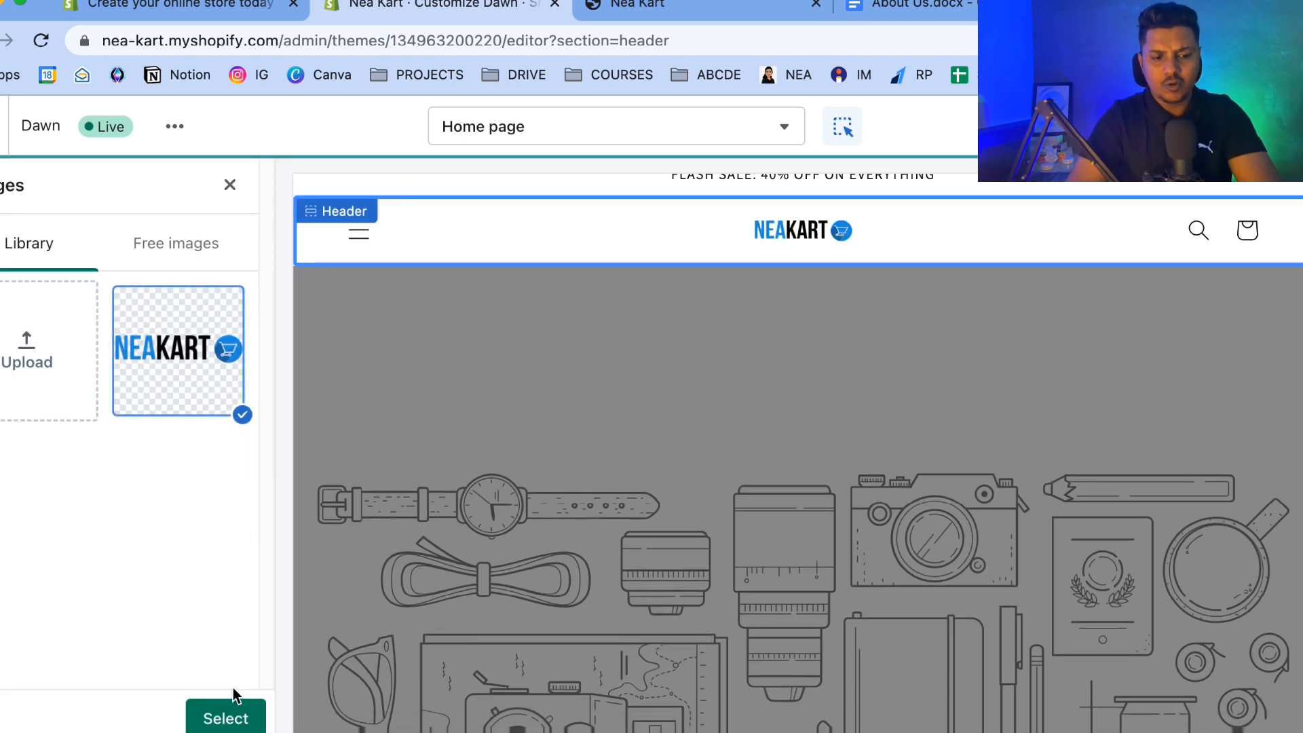
left_click(232, 720)
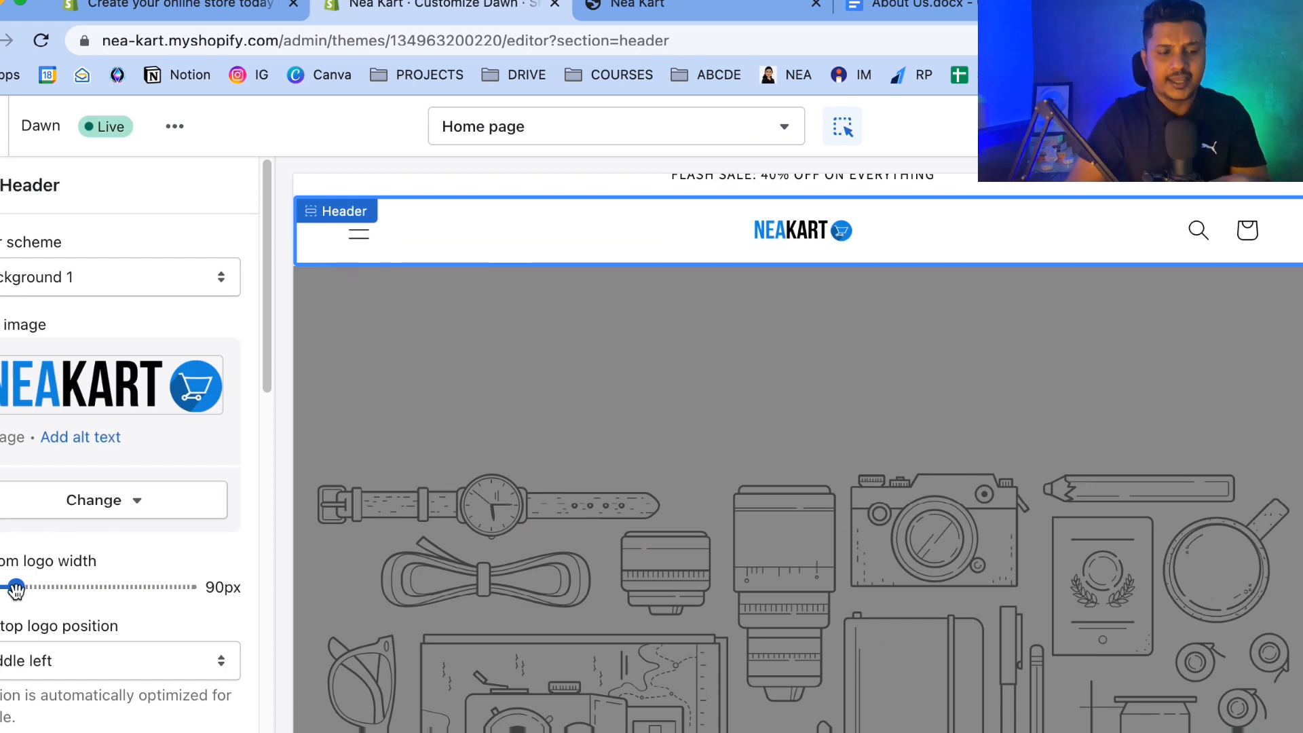
left_click_drag(16, 587, 167, 586)
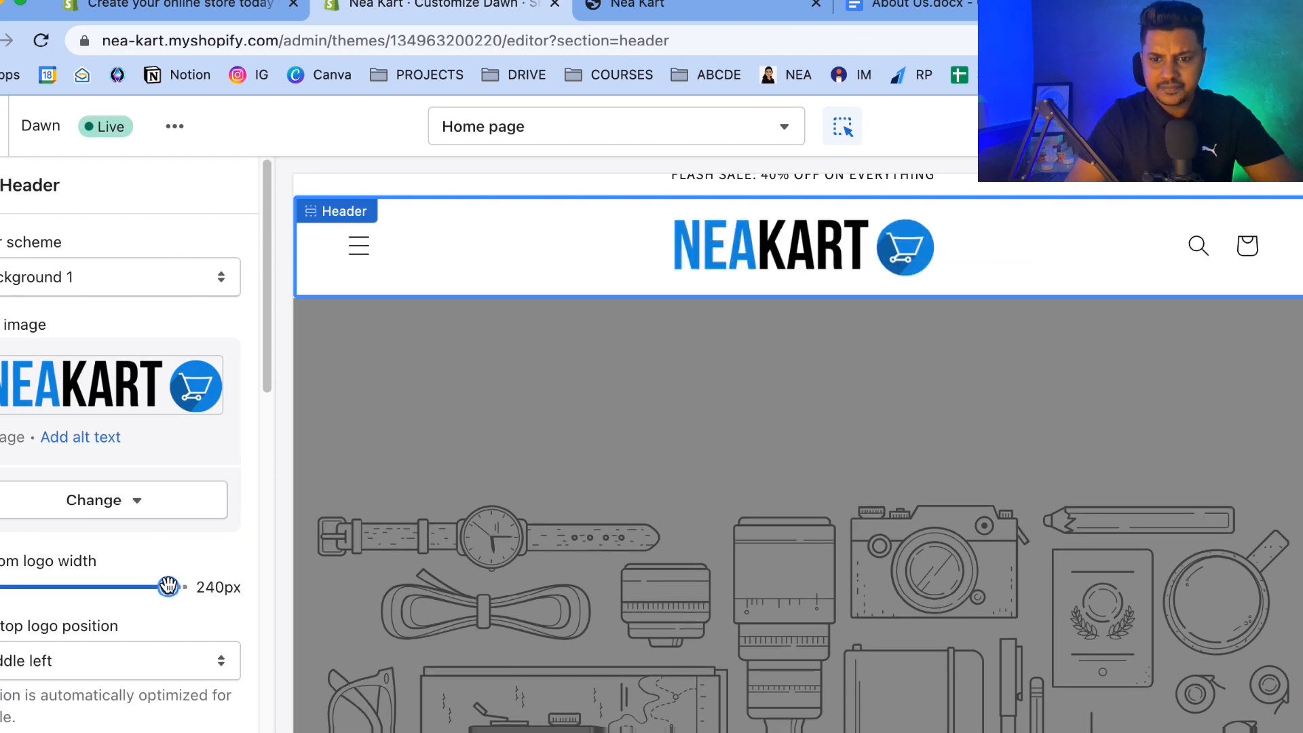
scroll(432, 355, "up", 1)
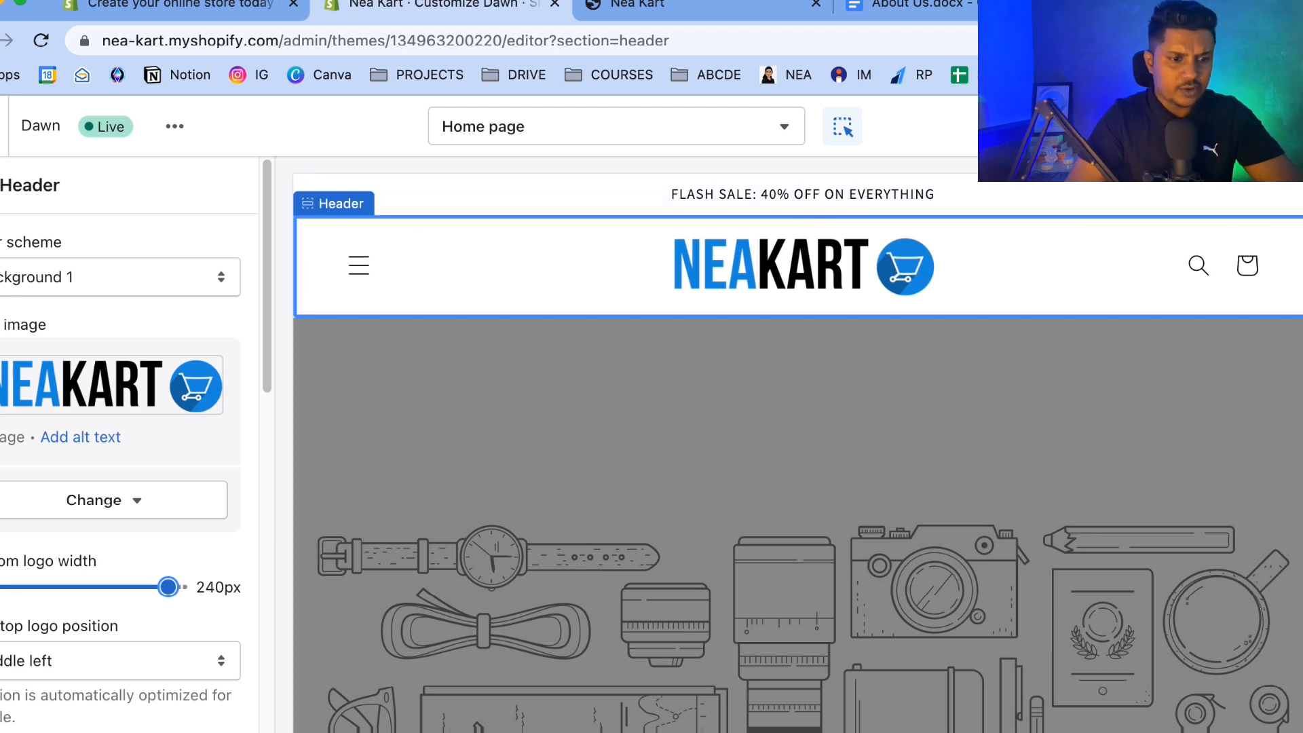
In the theme typography settings, search for and select Fjalla One as the headings font.
left_click(2, 186)
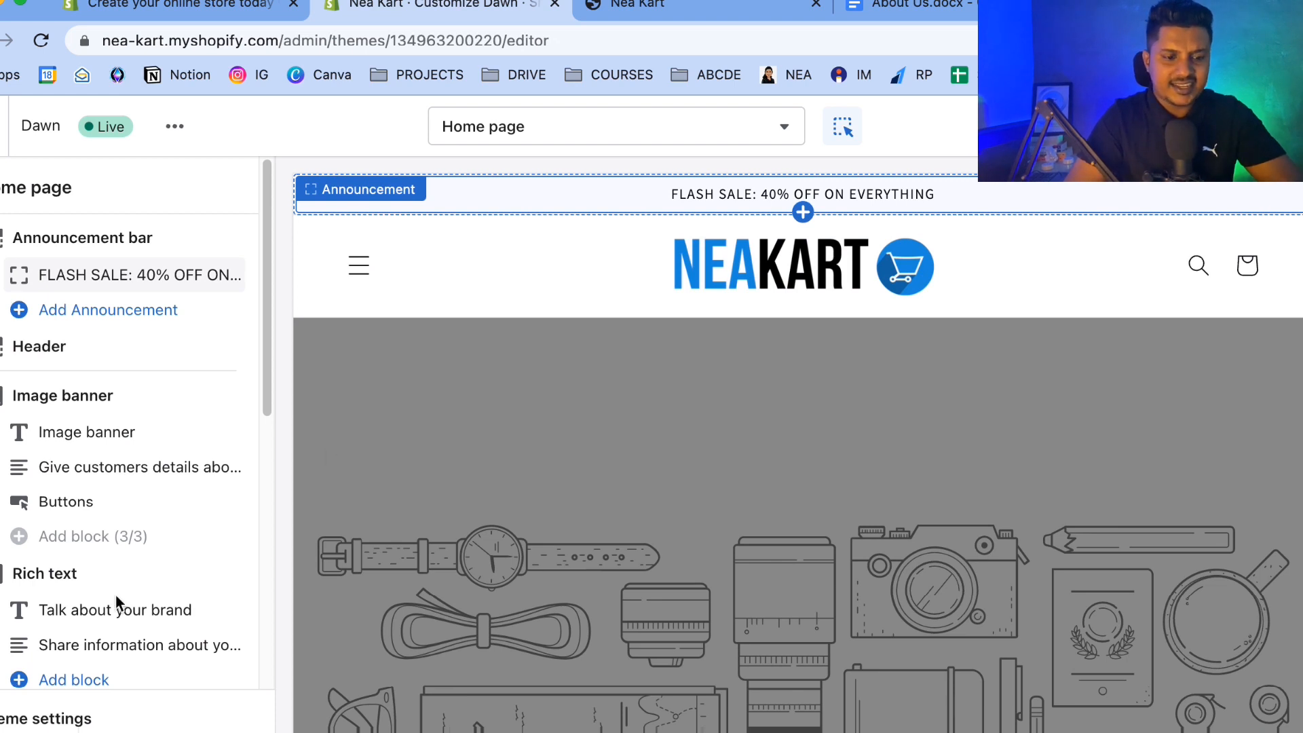
scroll(115, 601, "down", 3)
scroll(576, 433, "up", 10)
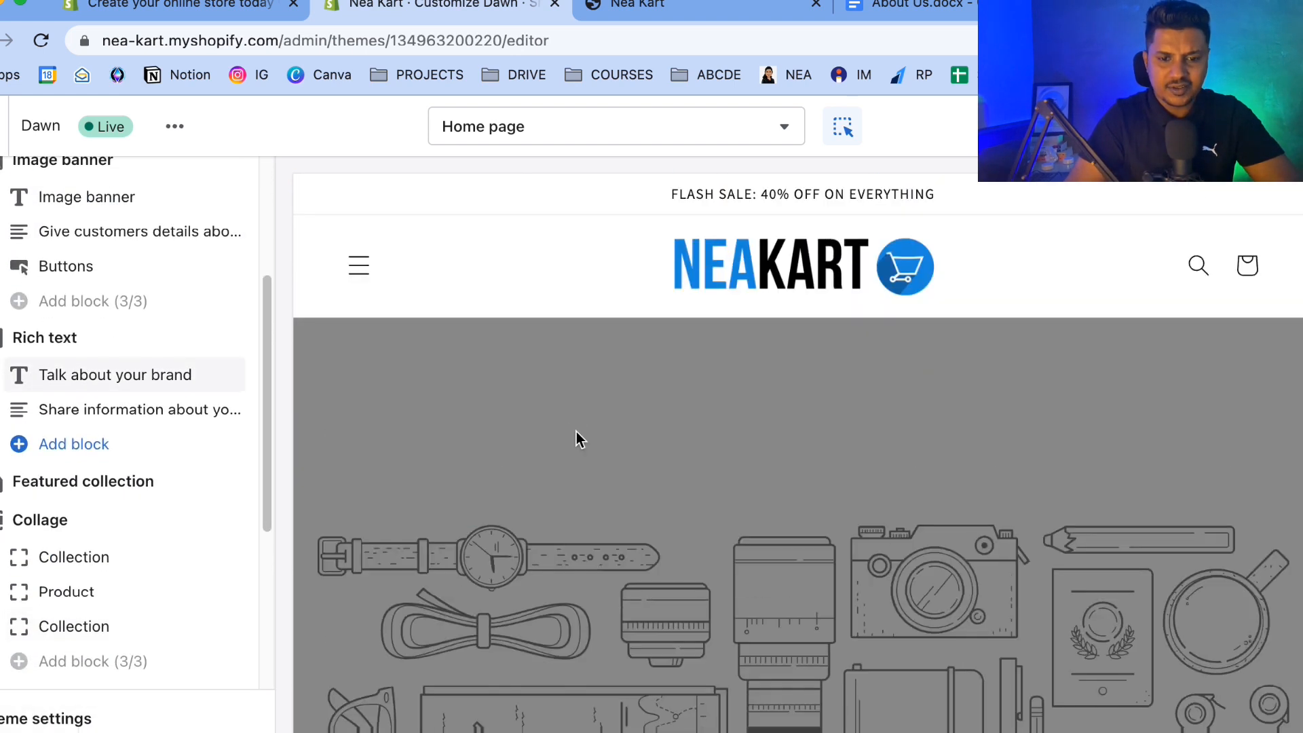
left_click(30, 723)
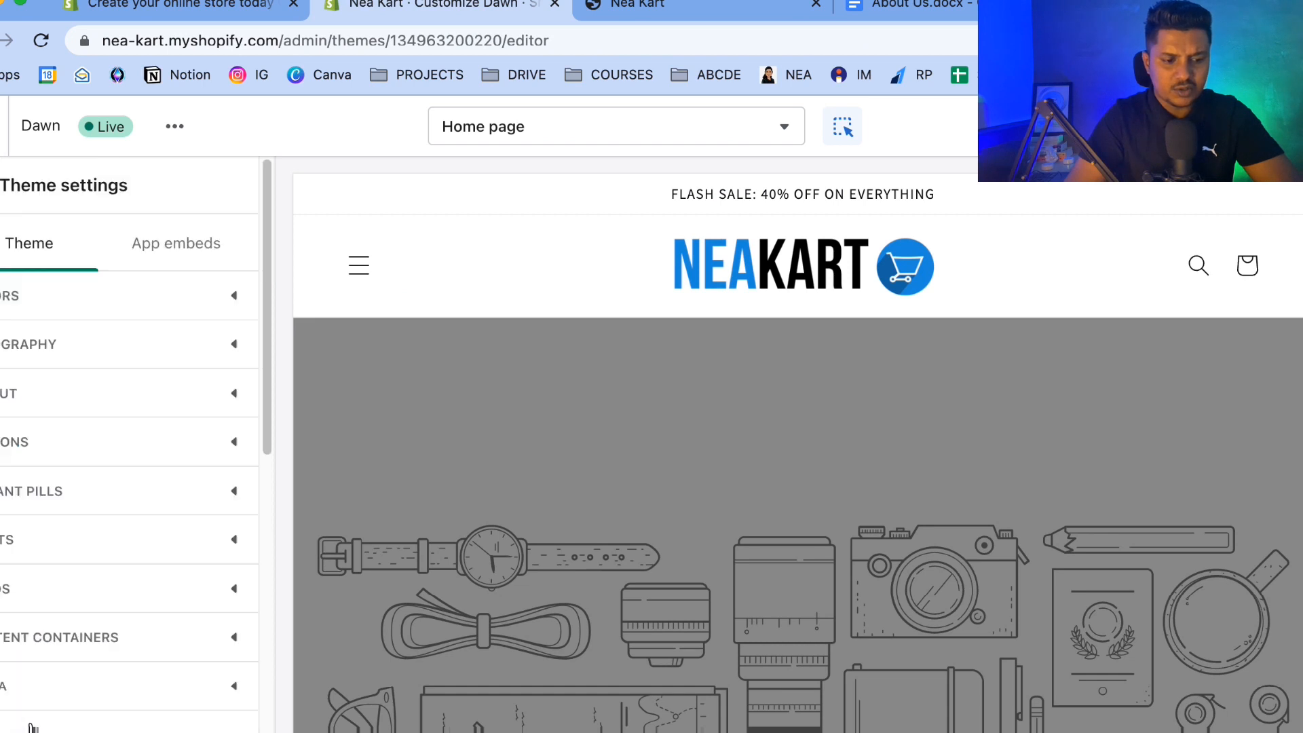
left_click(47, 359)
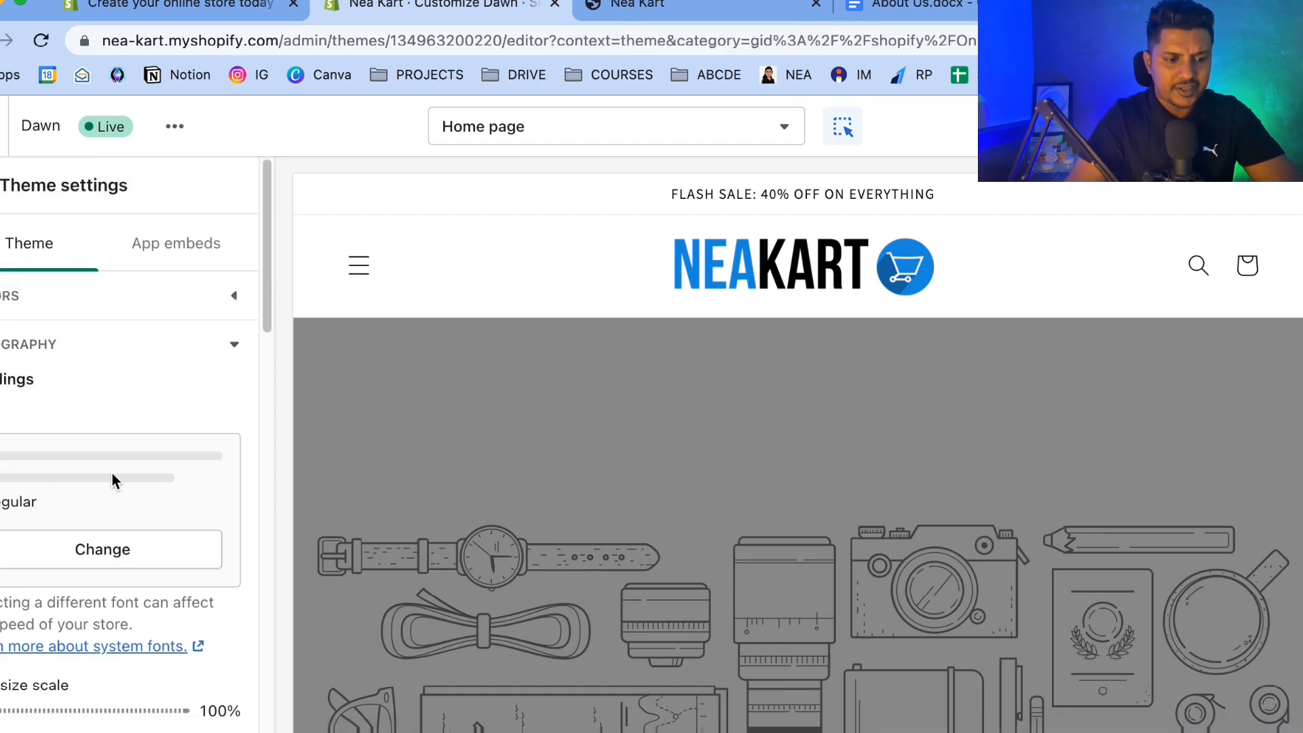
left_click(84, 453)
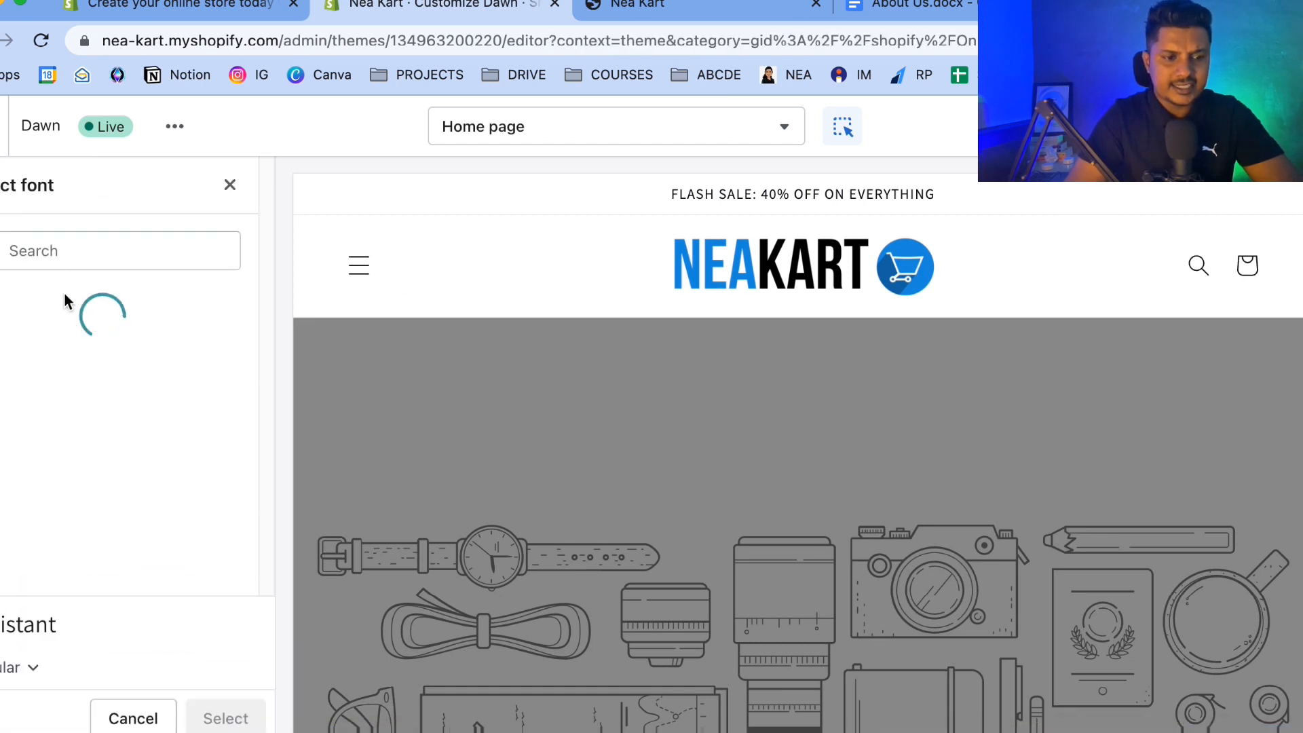
scroll(81, 421, "down", 10)
scroll(82, 421, "up", 10)
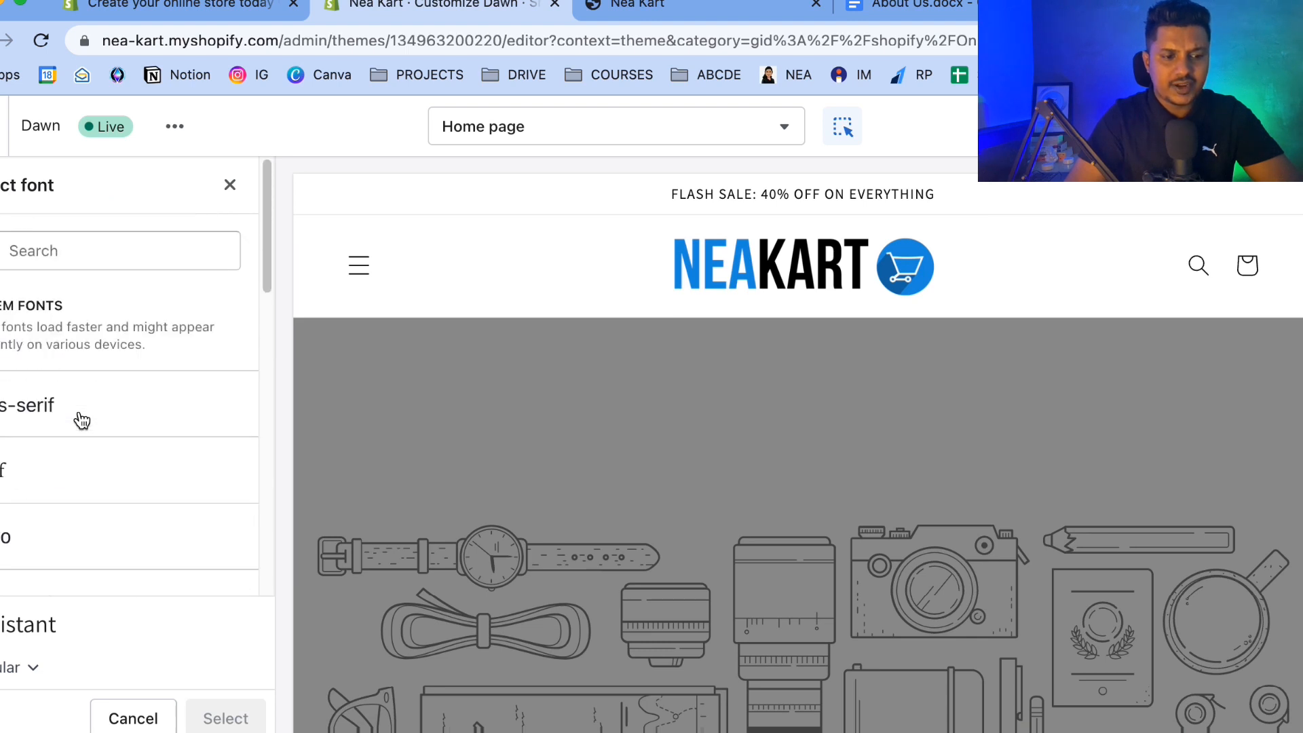
scroll(123, 496, "down", 5)
scroll(95, 511, "up", 5)
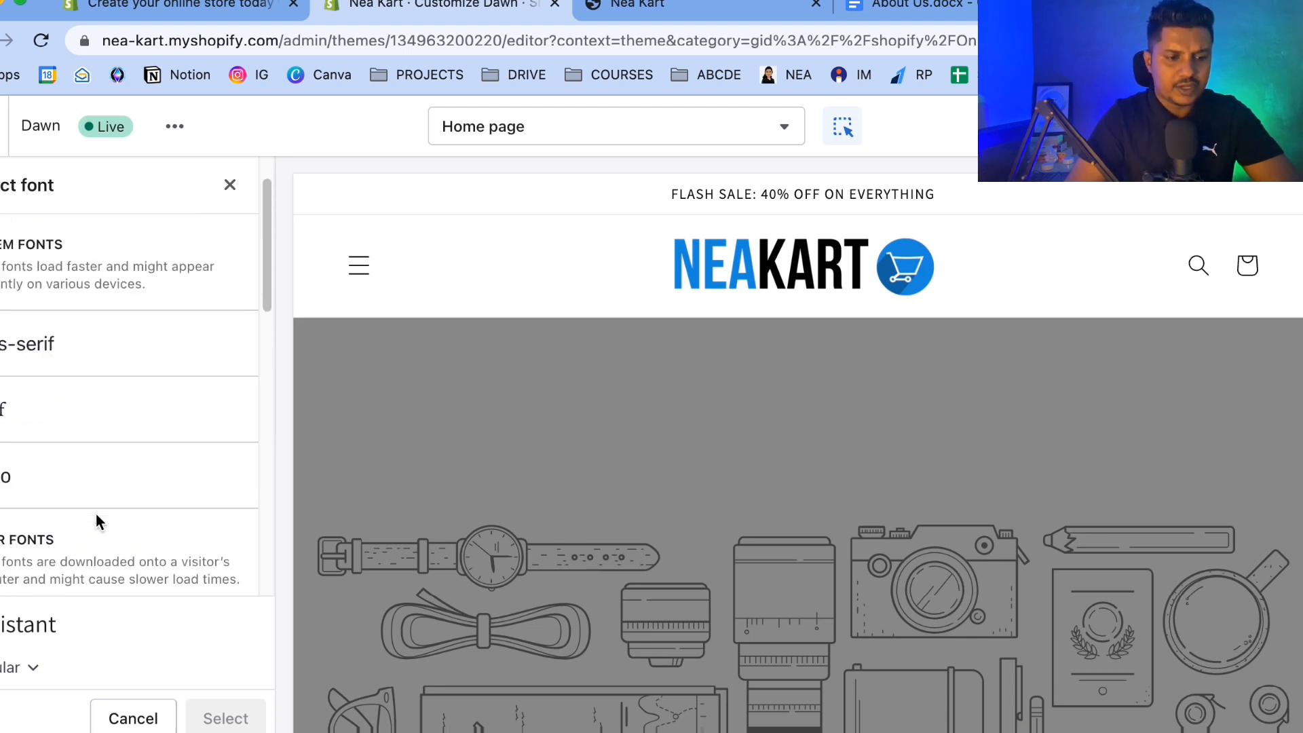
left_click(67, 235)
type("FJALL")
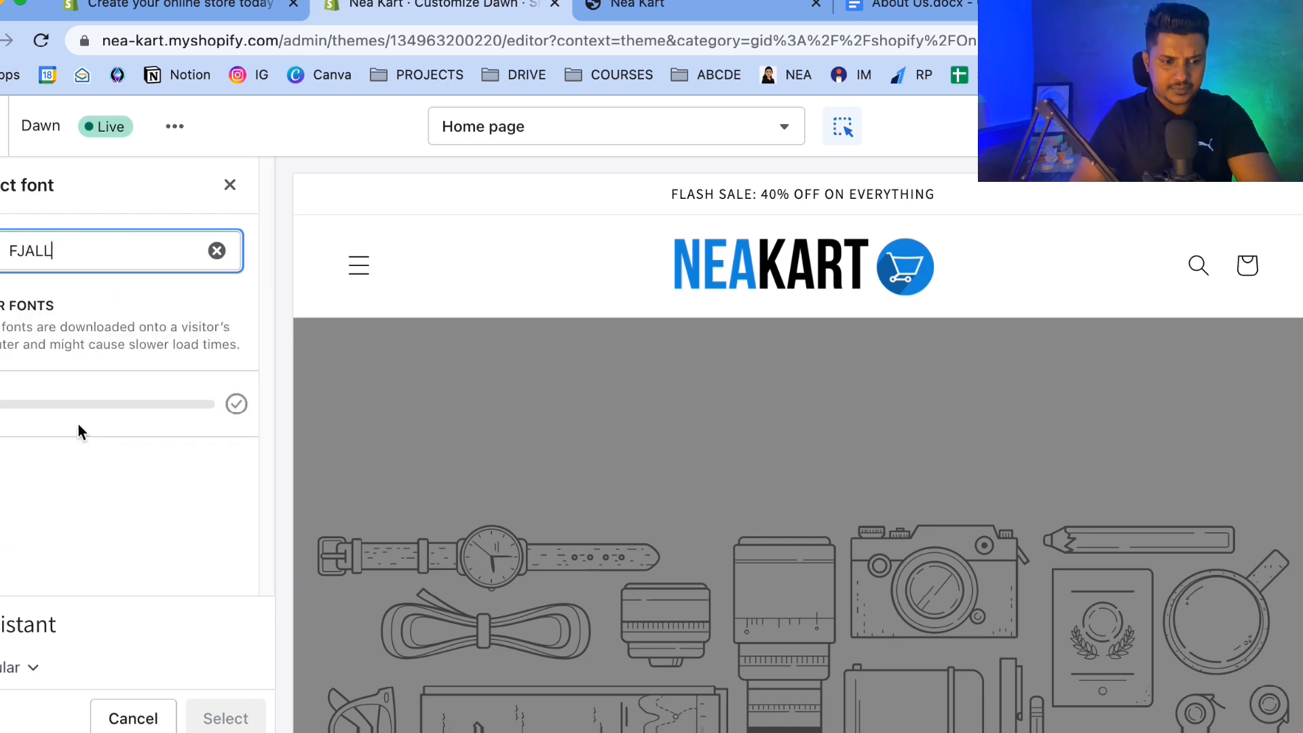
left_click(195, 433)
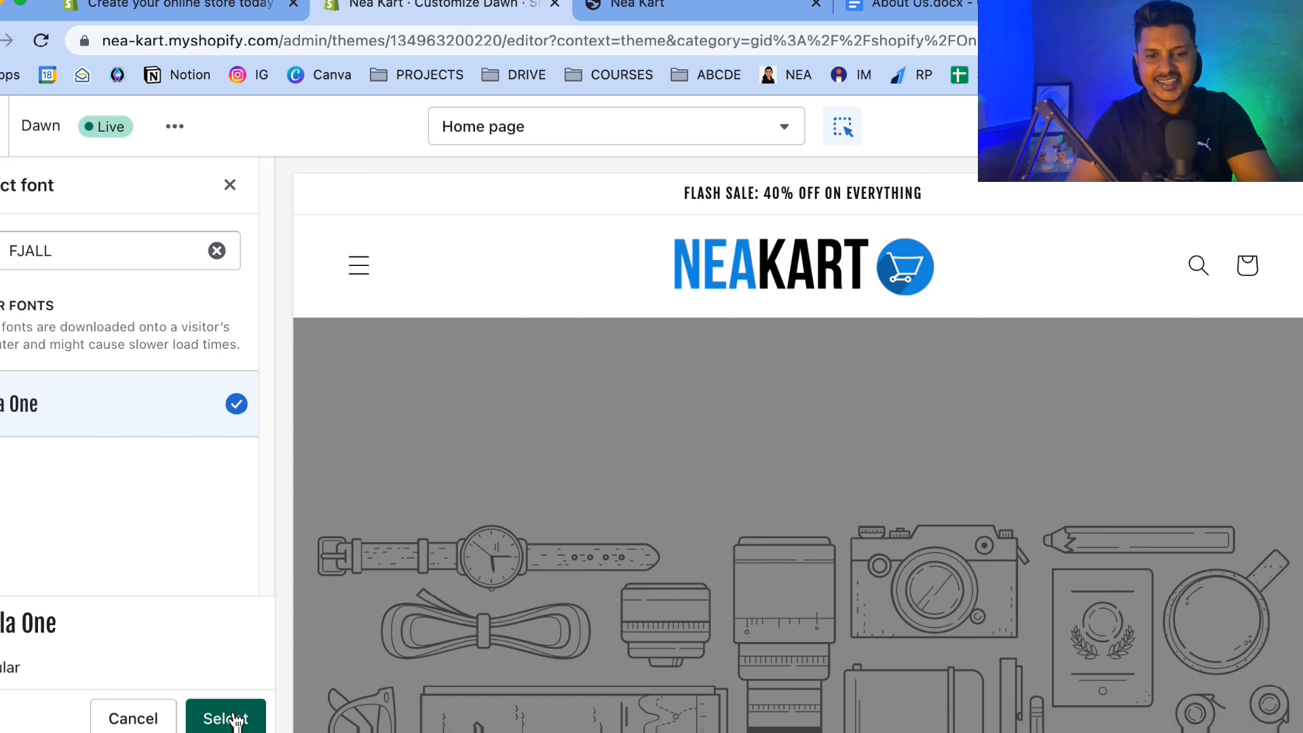
left_click(226, 718)
Change the body font to Fjalla One as well.
scroll(129, 520, "down", 3)
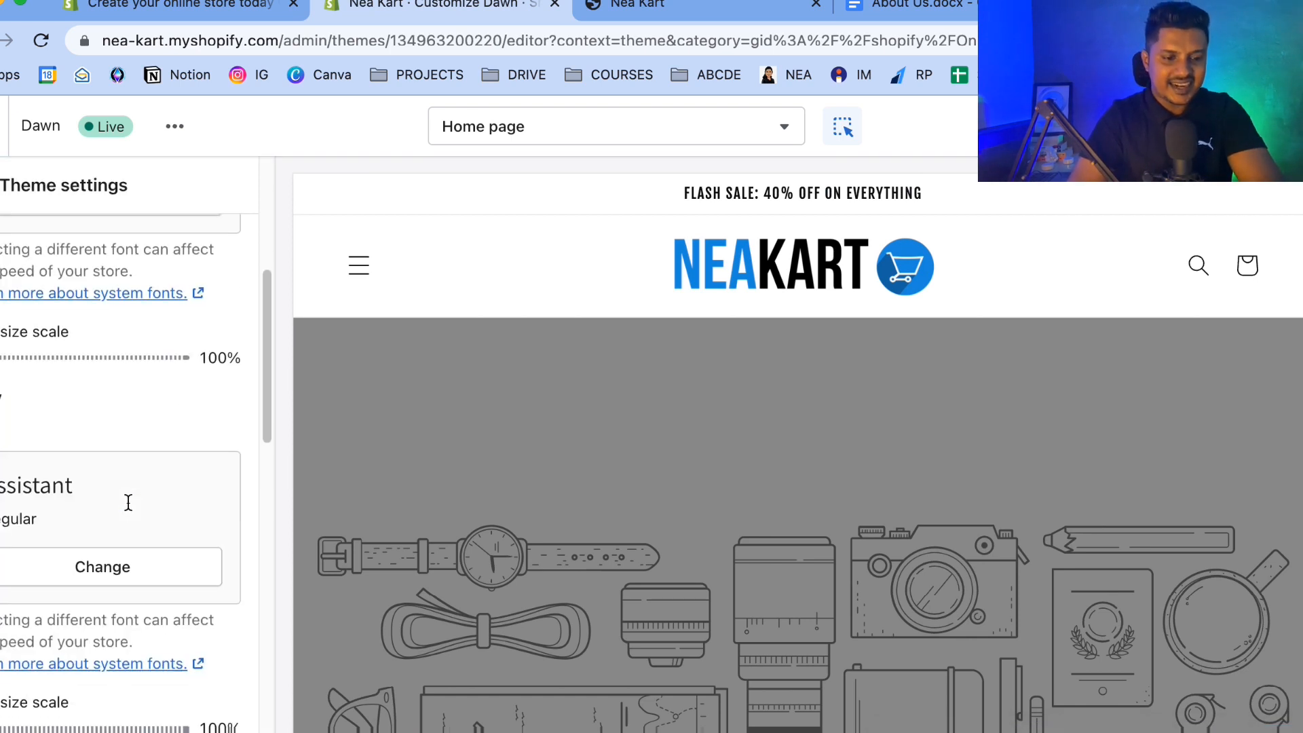
left_click(64, 570)
left_click(47, 248)
type("FJAL")
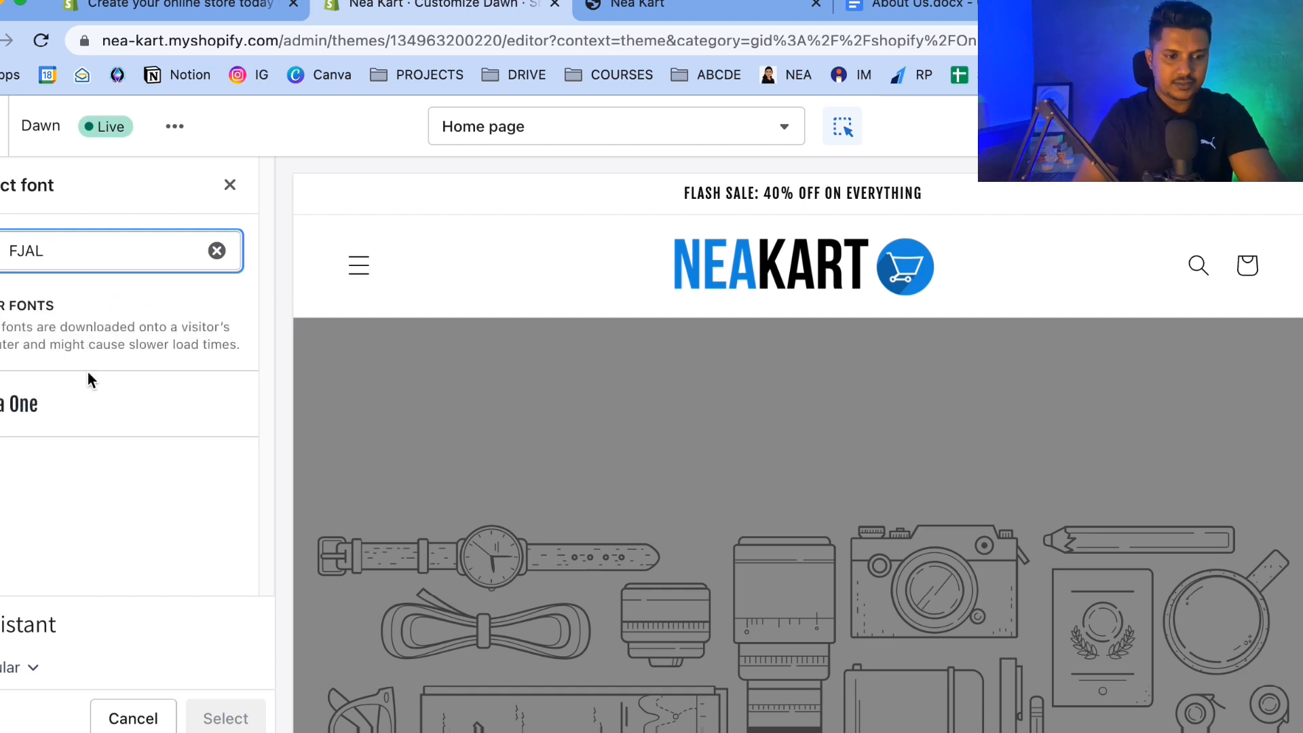
left_click(112, 404)
left_click(226, 717)
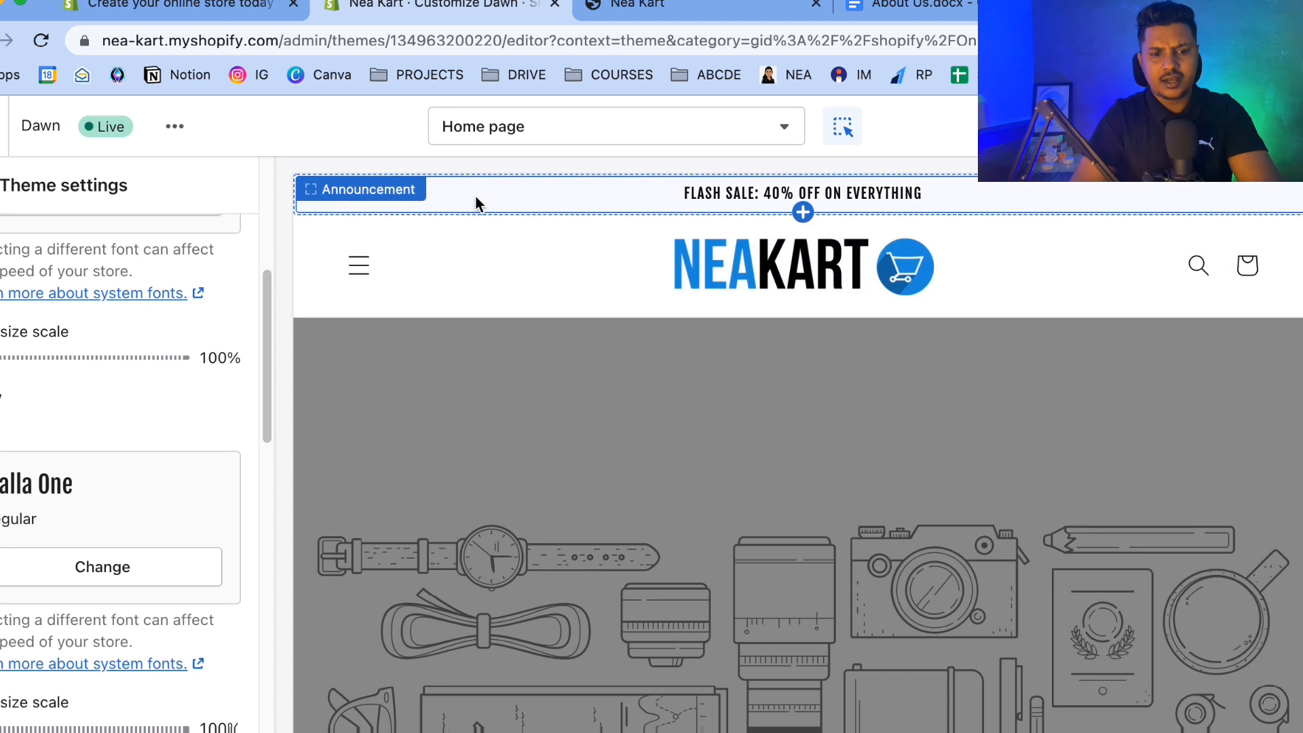
Sample the blue of the NEAKART logo with the eyedropper color picker extension to copy its hex code.
left_click(1, 185)
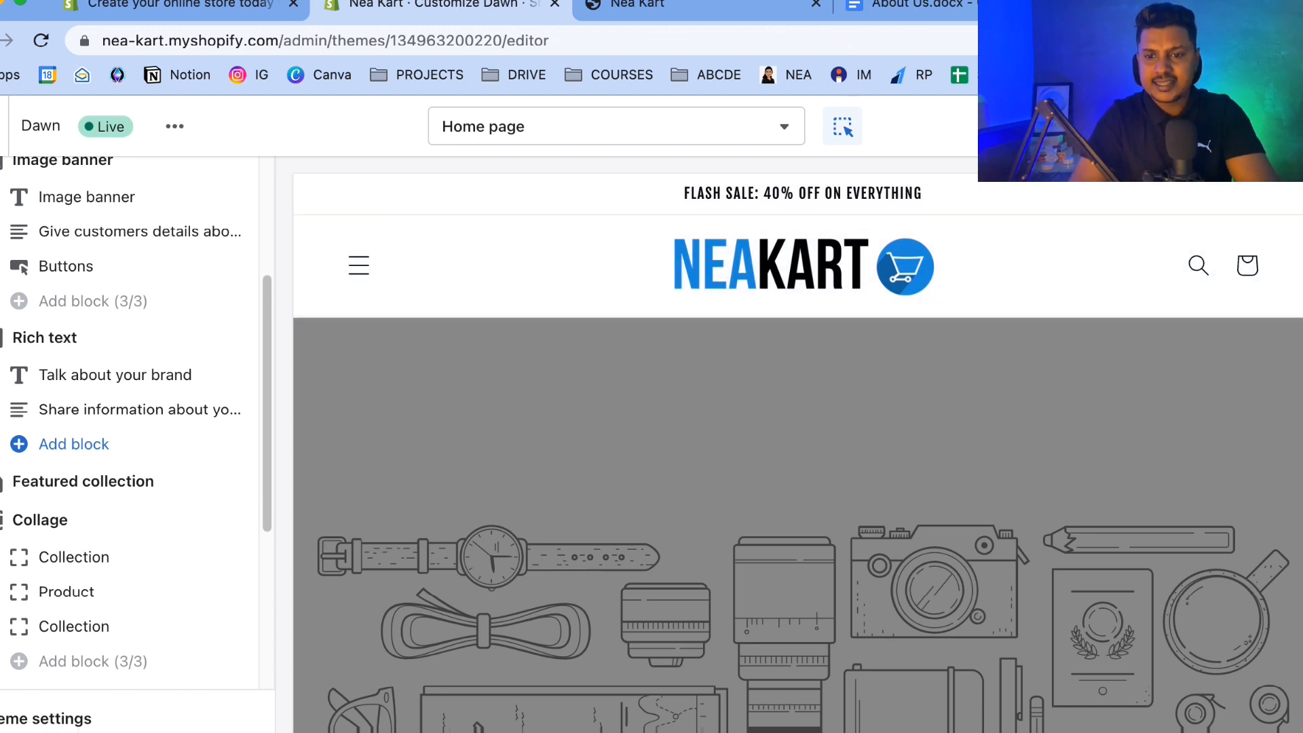
left_click(1152, 41)
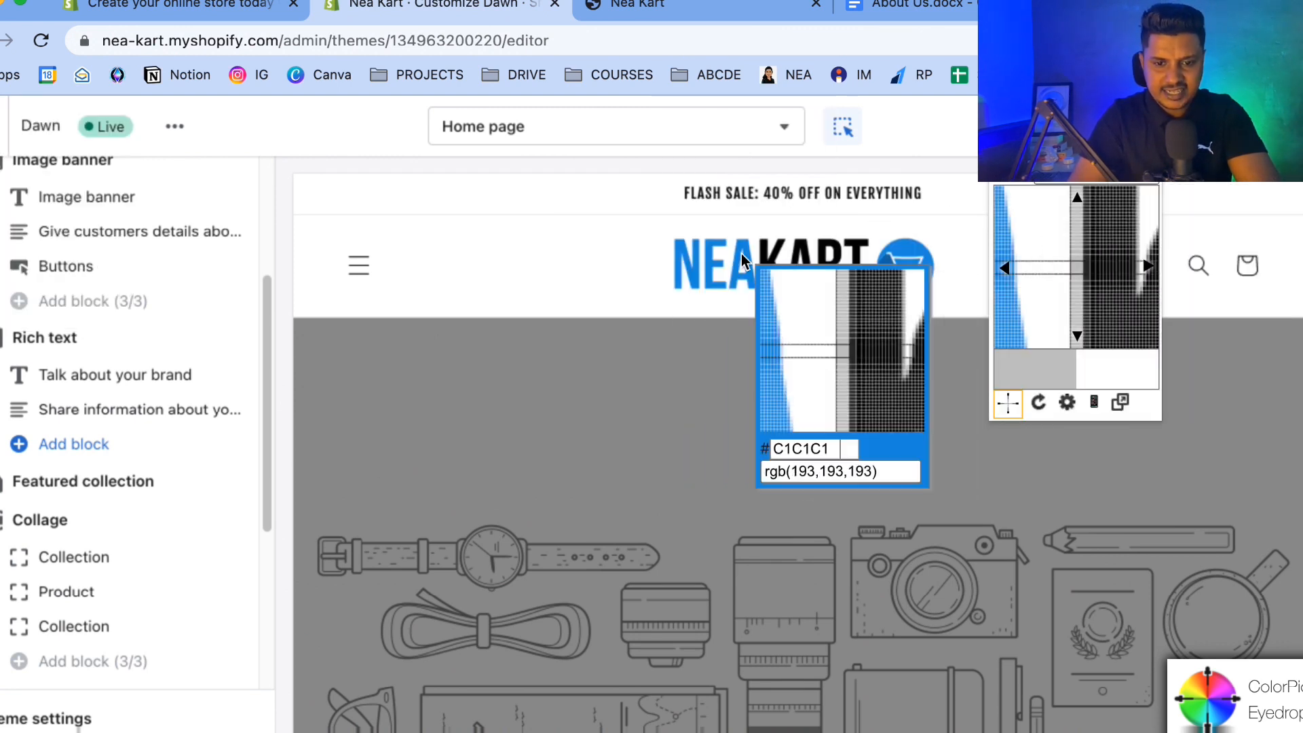
left_click(709, 270)
key("super+c")
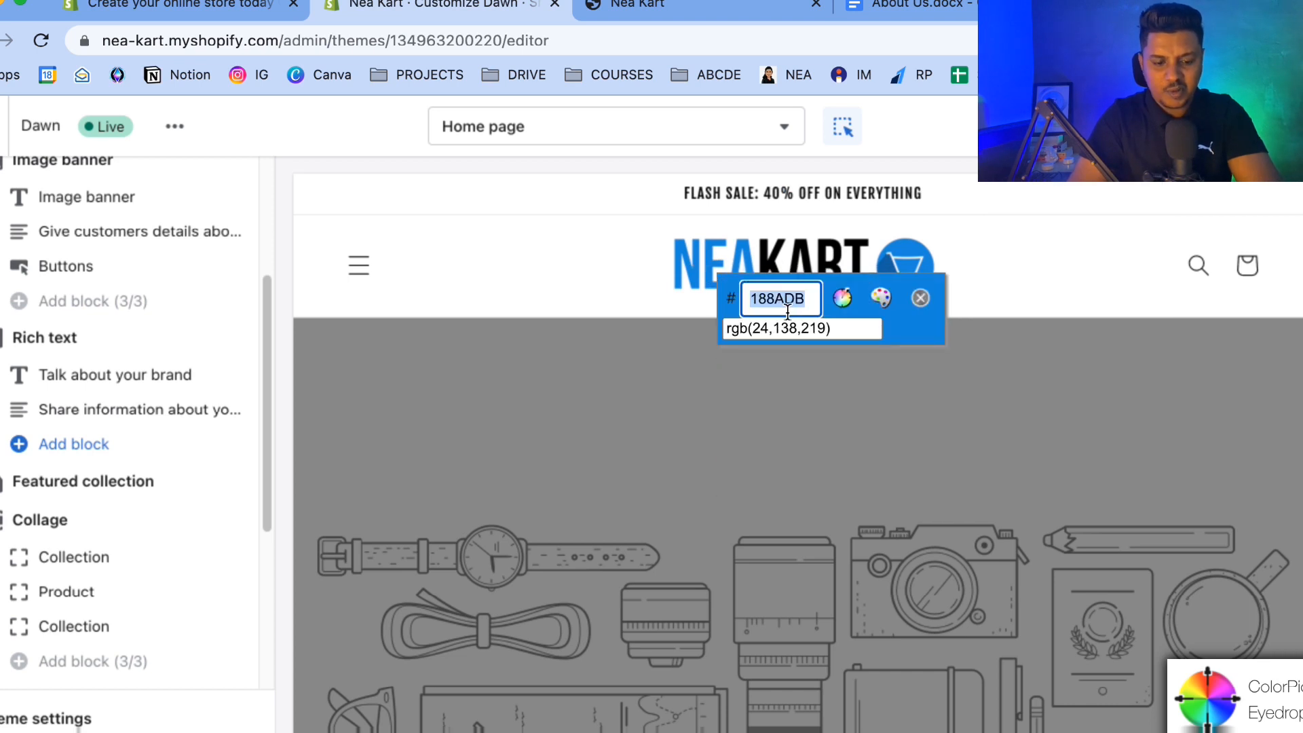
key("Escape")
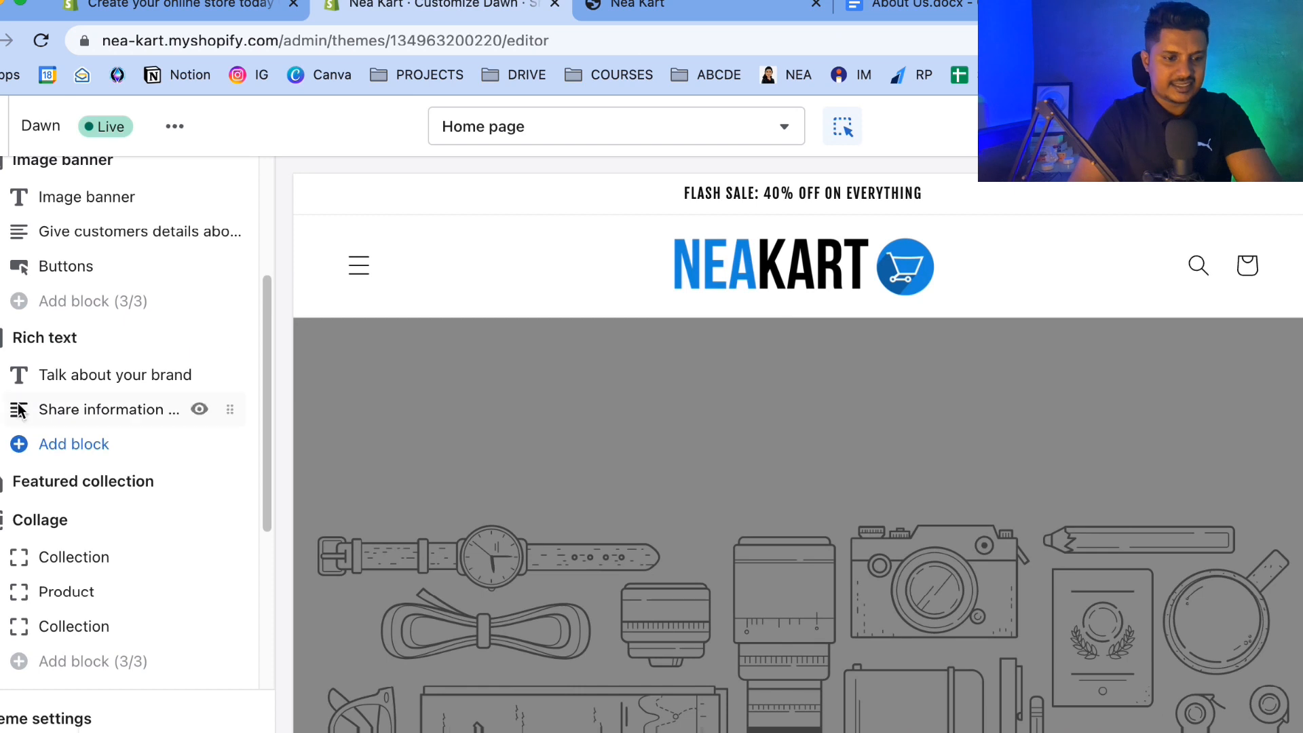
Set the theme's Accent 2 color to the copied hex 188ADB.
scroll(136, 412, "up", 4)
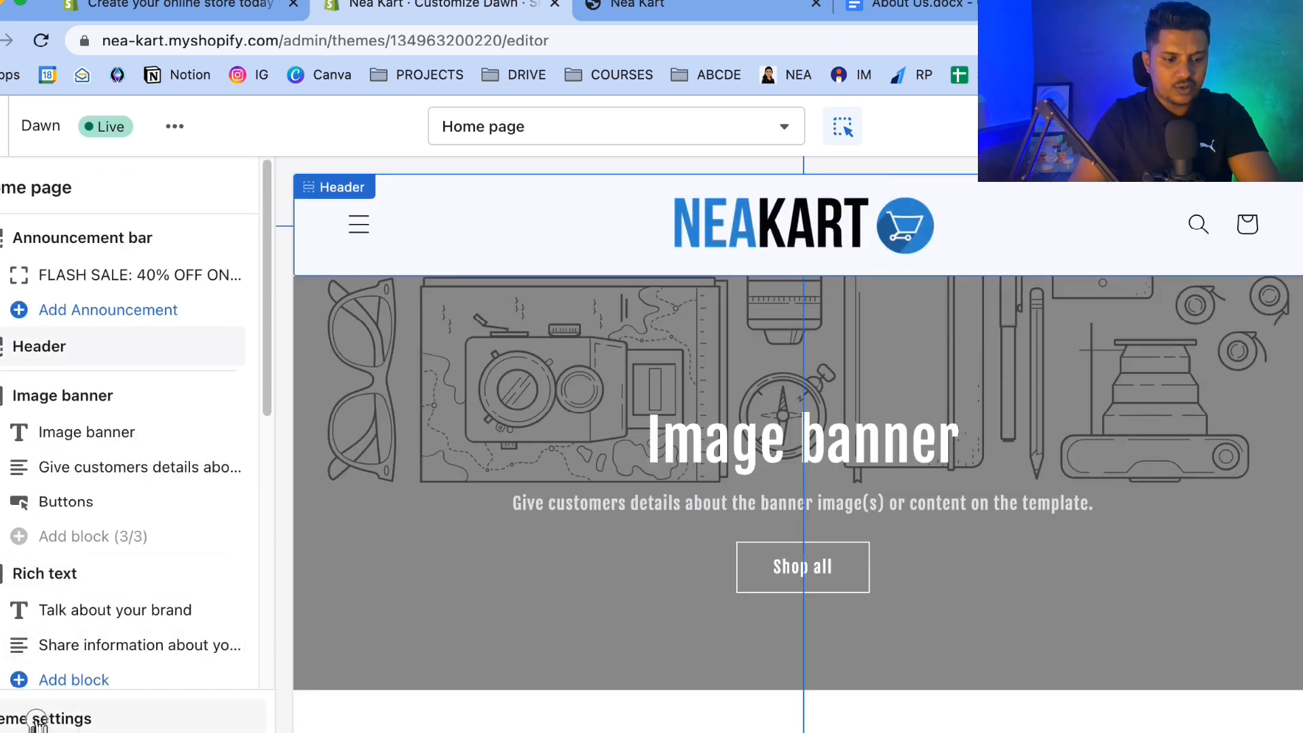
left_click(35, 718)
left_click(47, 300)
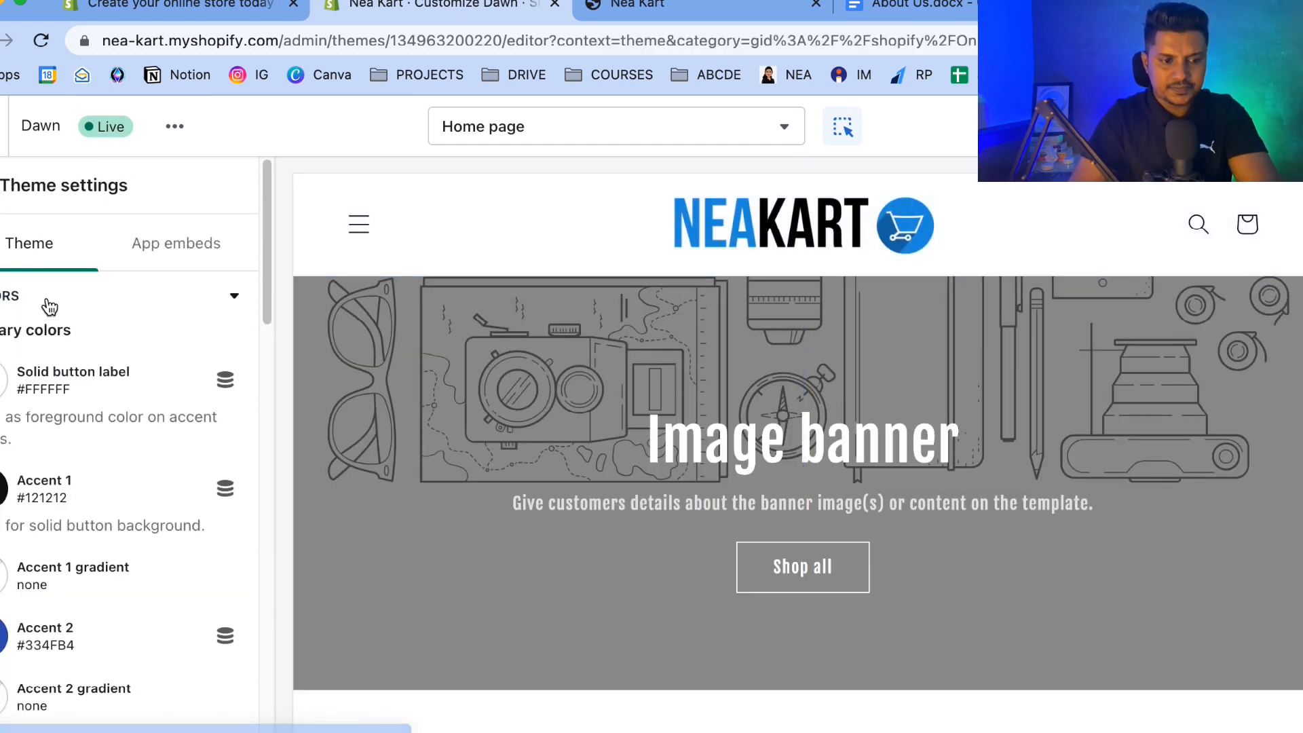
scroll(114, 499, "down", 3)
scroll(114, 499, "down", 1)
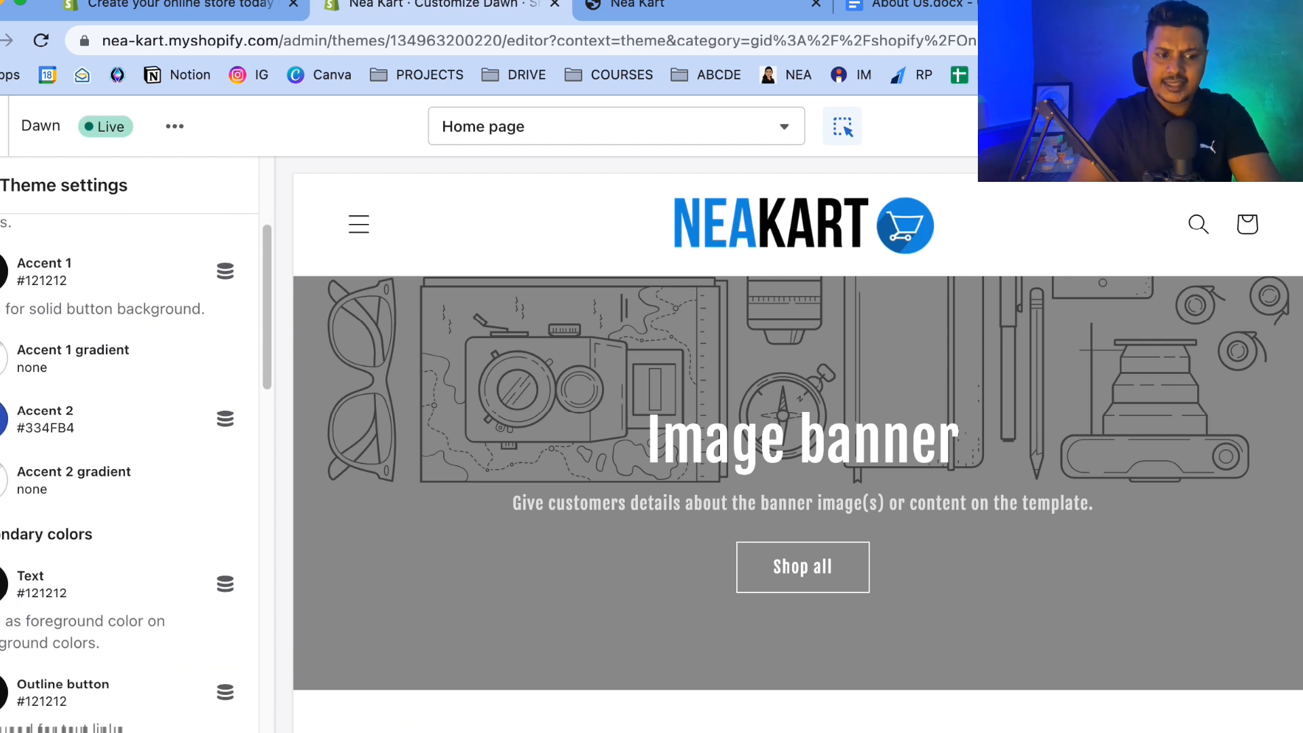
left_click(27, 416)
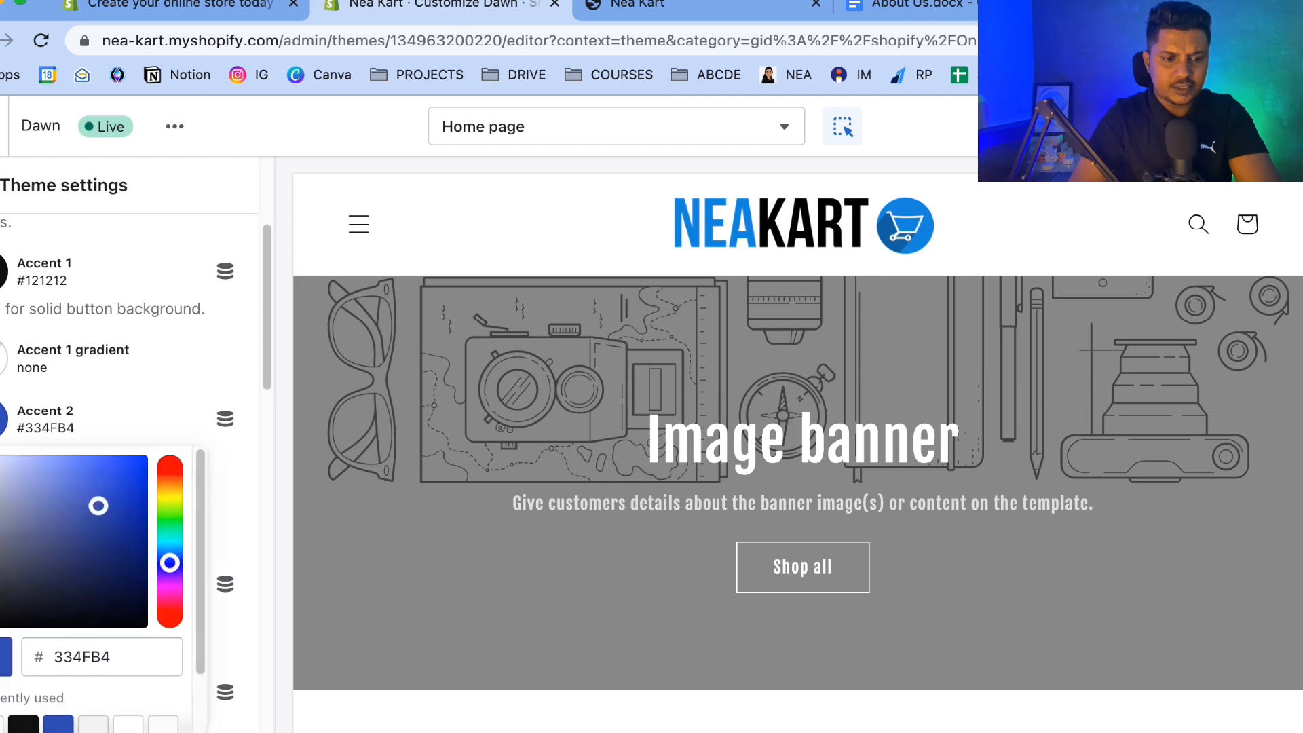
left_click(89, 657)
key("super+v")
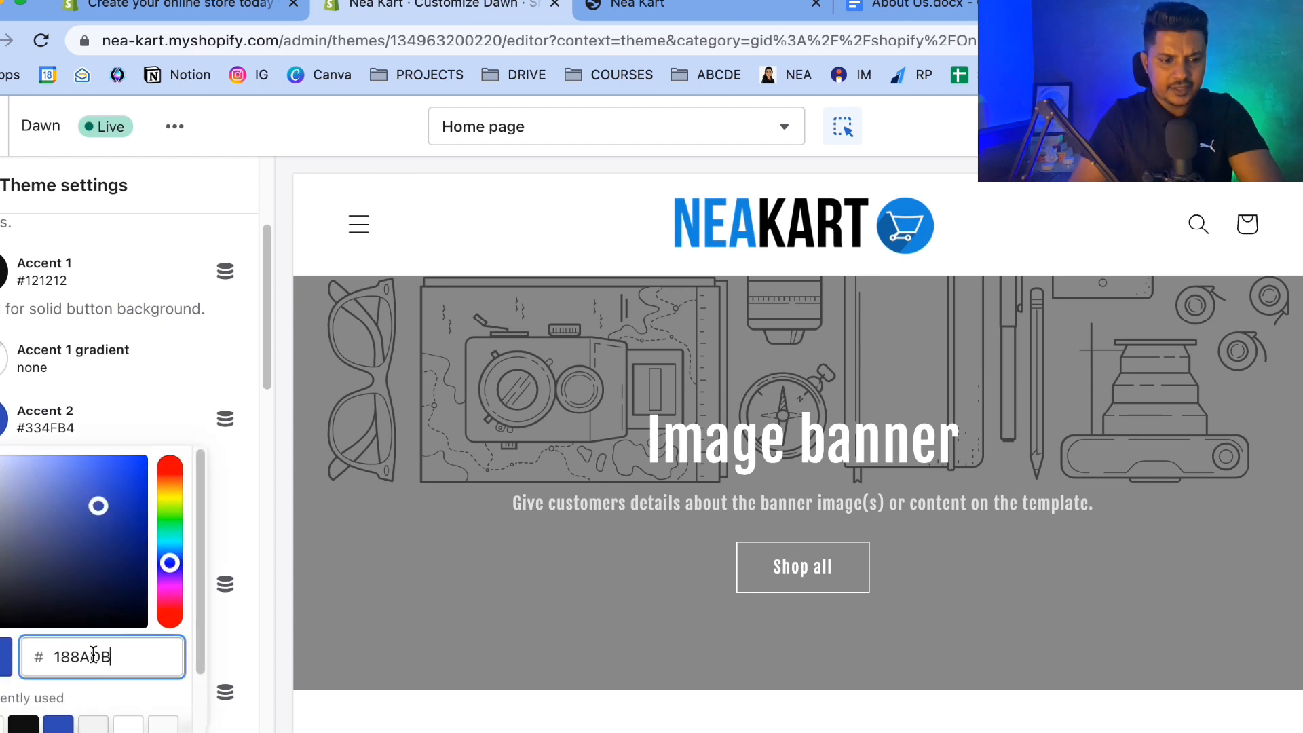
Set the announcement bar's color scheme to Accent 2.
left_click(245, 630)
scroll(198, 502, "up", 3)
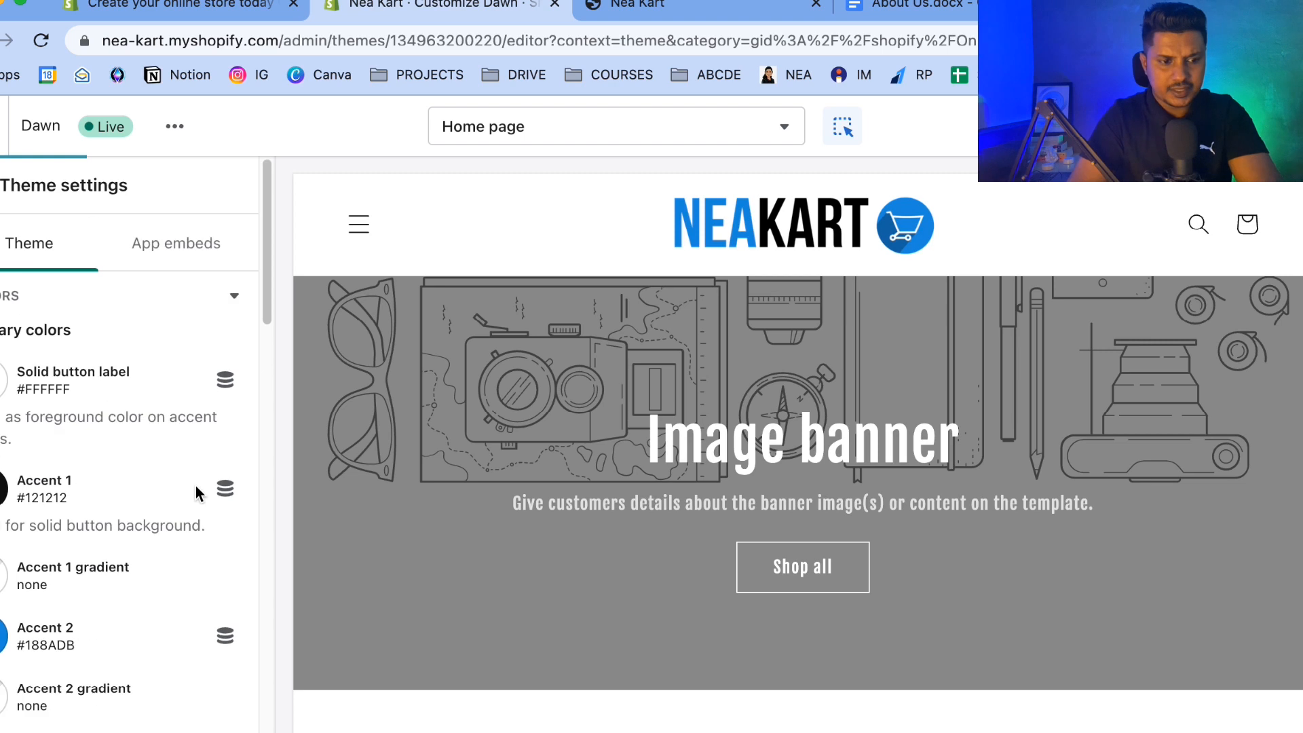
left_click(0, 185)
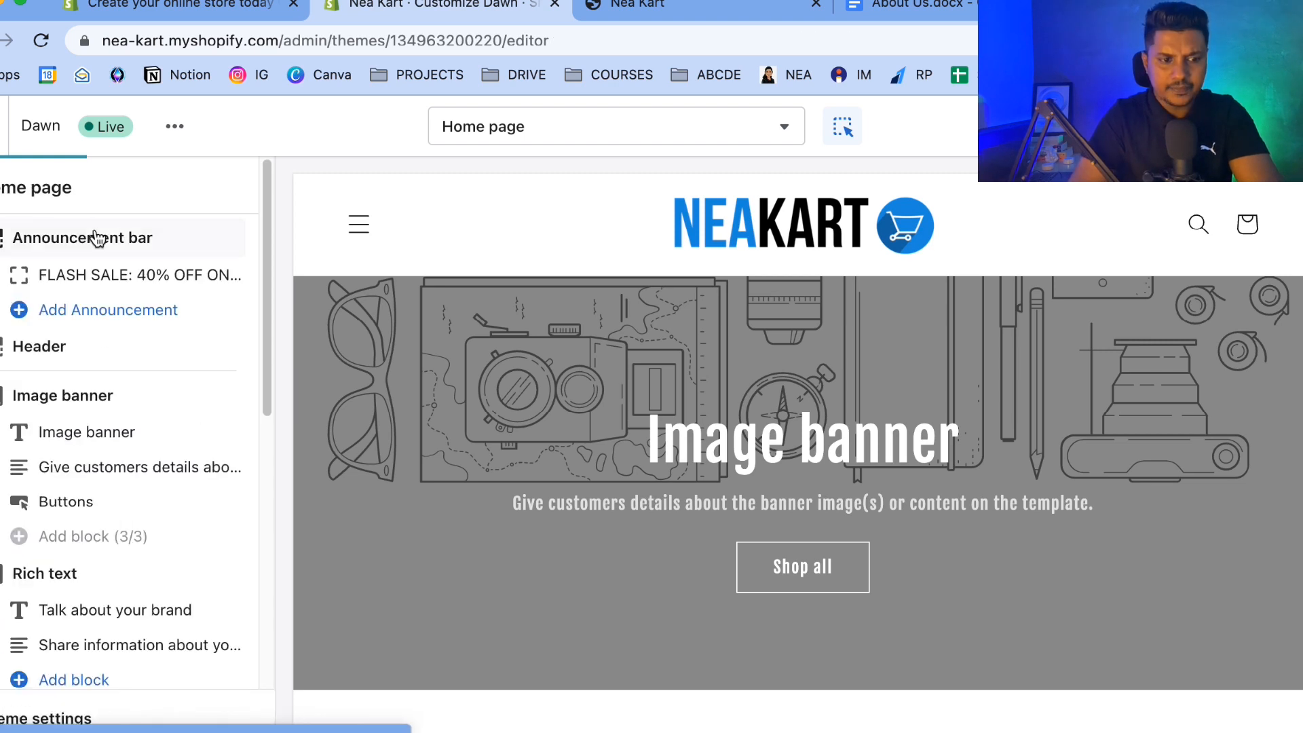
left_click(547, 193)
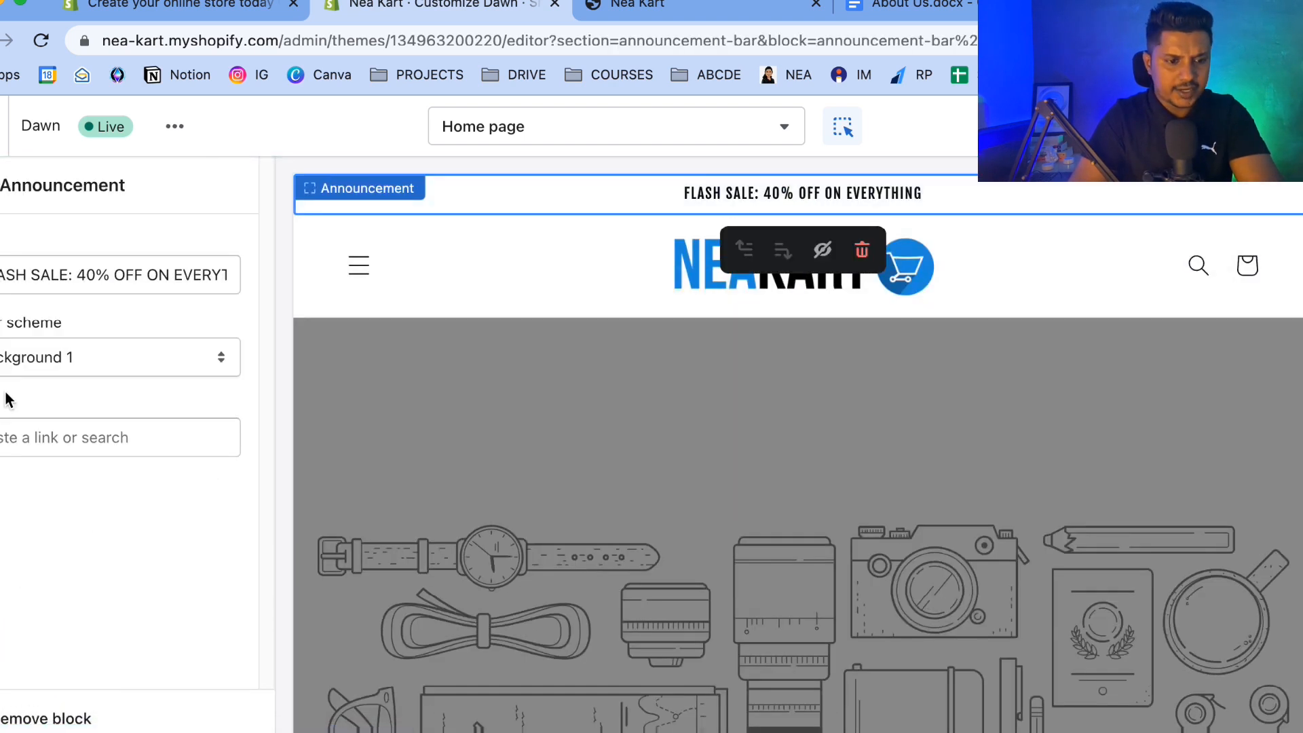
left_click(27, 354)
left_click(29, 336)
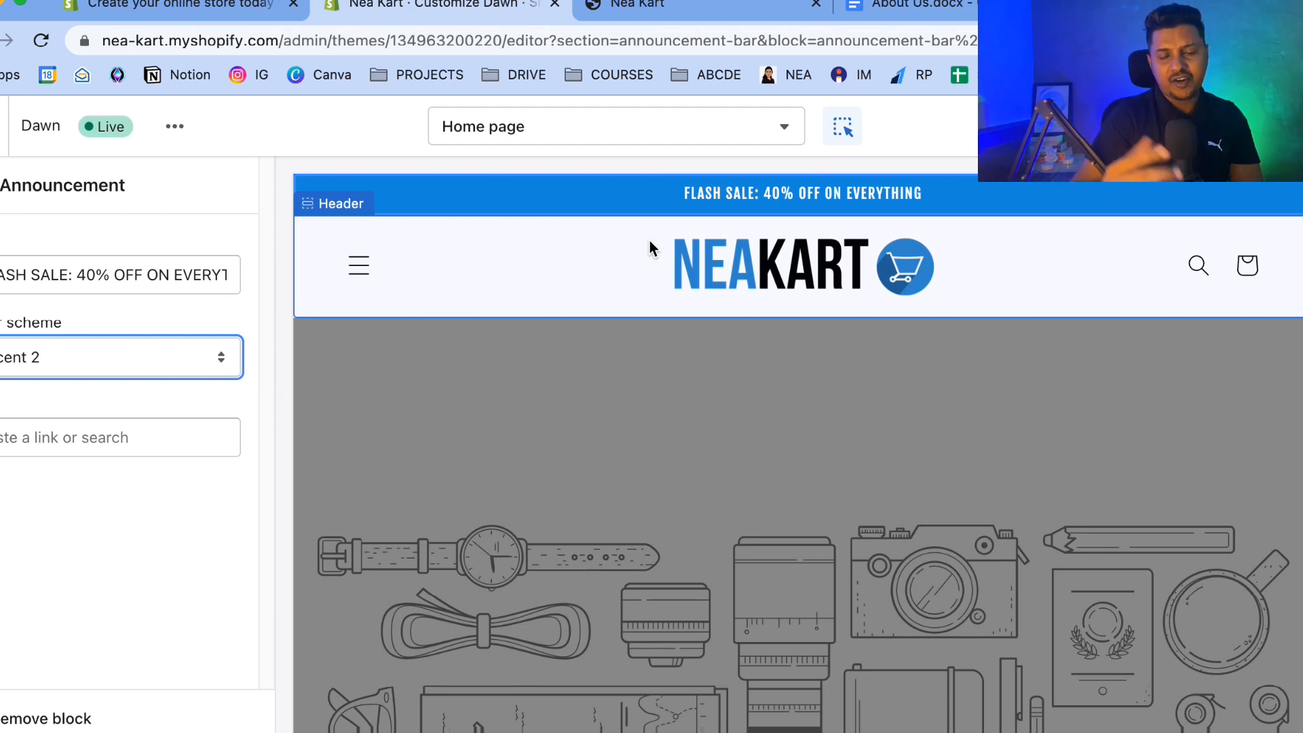
Open the image banner's image picker and search the free images for CHRISTMAS.
scroll(649, 241, "down", 2)
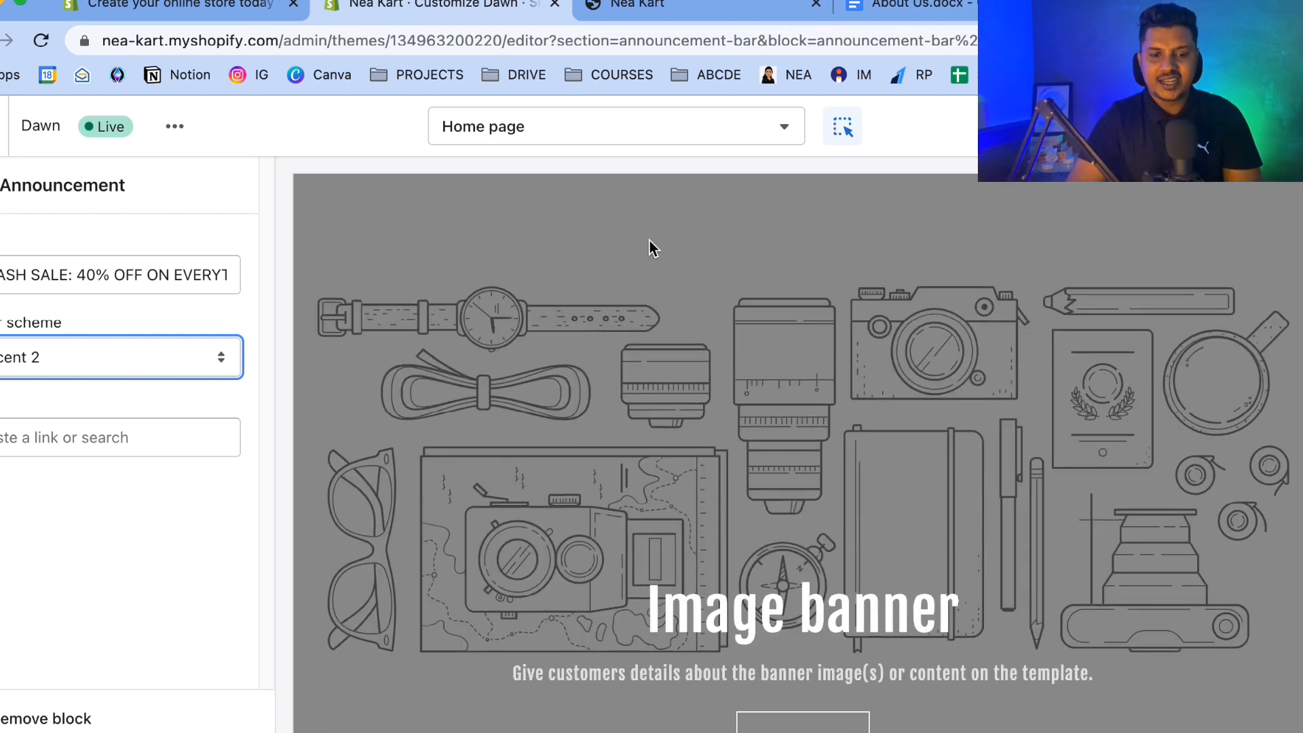
left_click(629, 360)
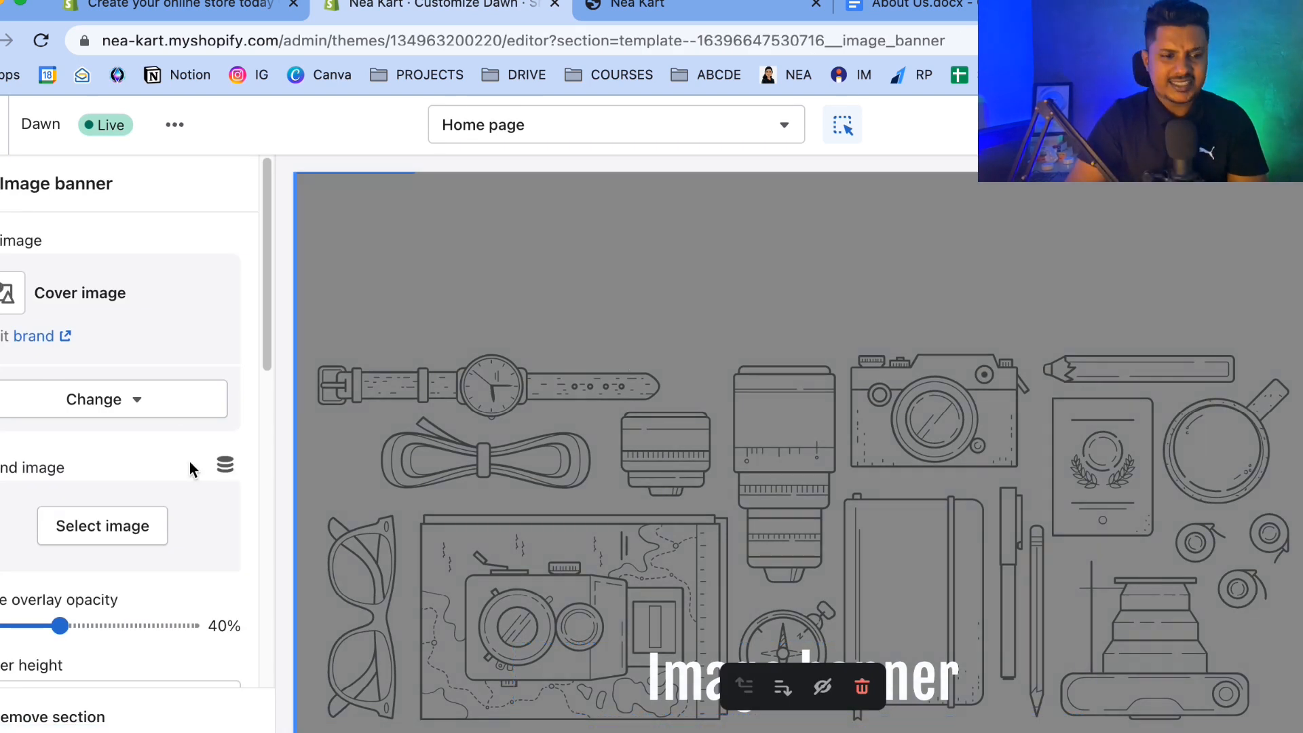
left_click(106, 402)
left_click(87, 543)
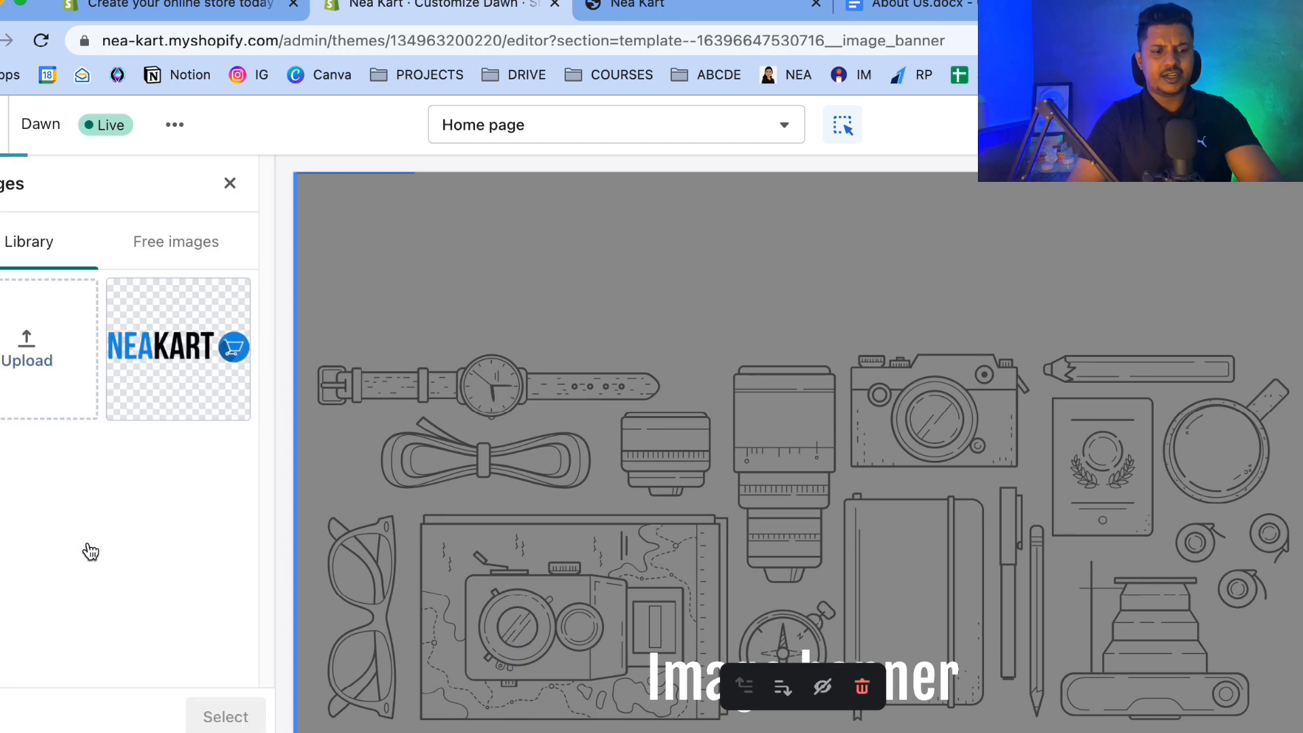
left_click(175, 245)
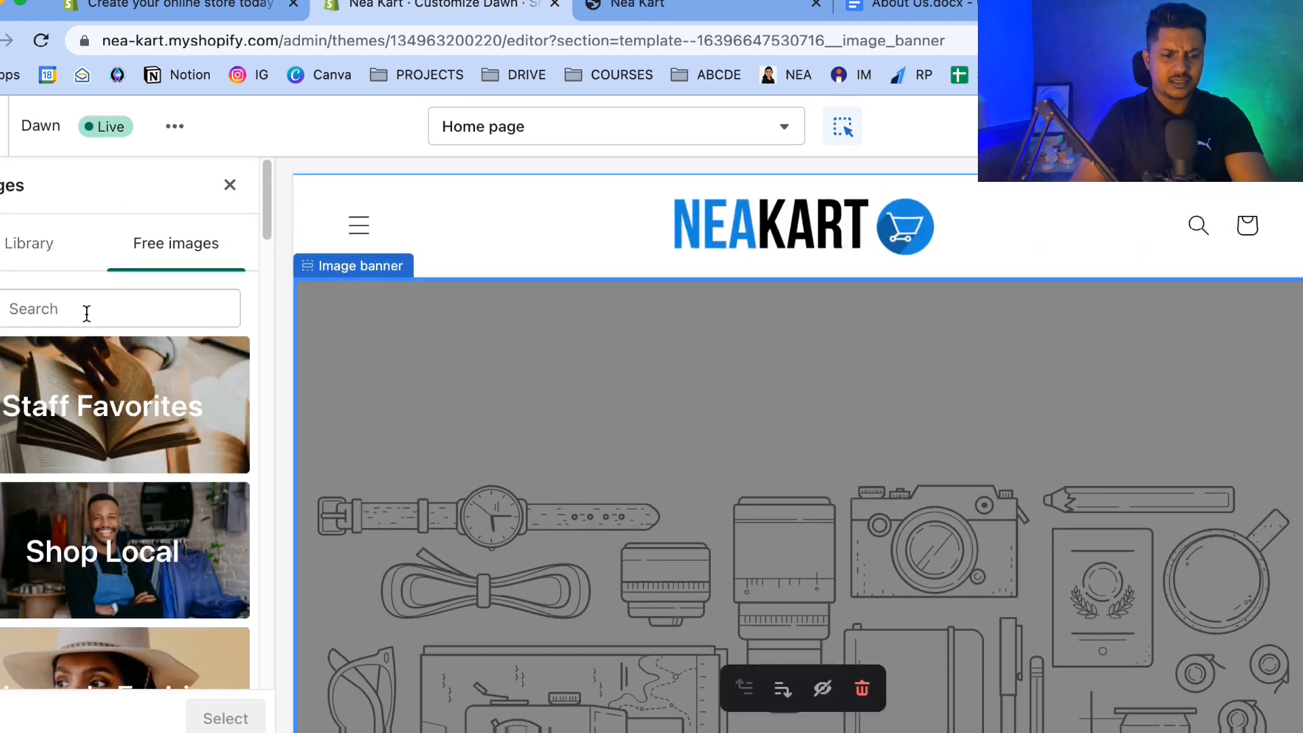
scroll(86, 316, "down", 3)
scroll(84, 318, "up", 3)
left_click(83, 318)
type("CHRISTMAS")
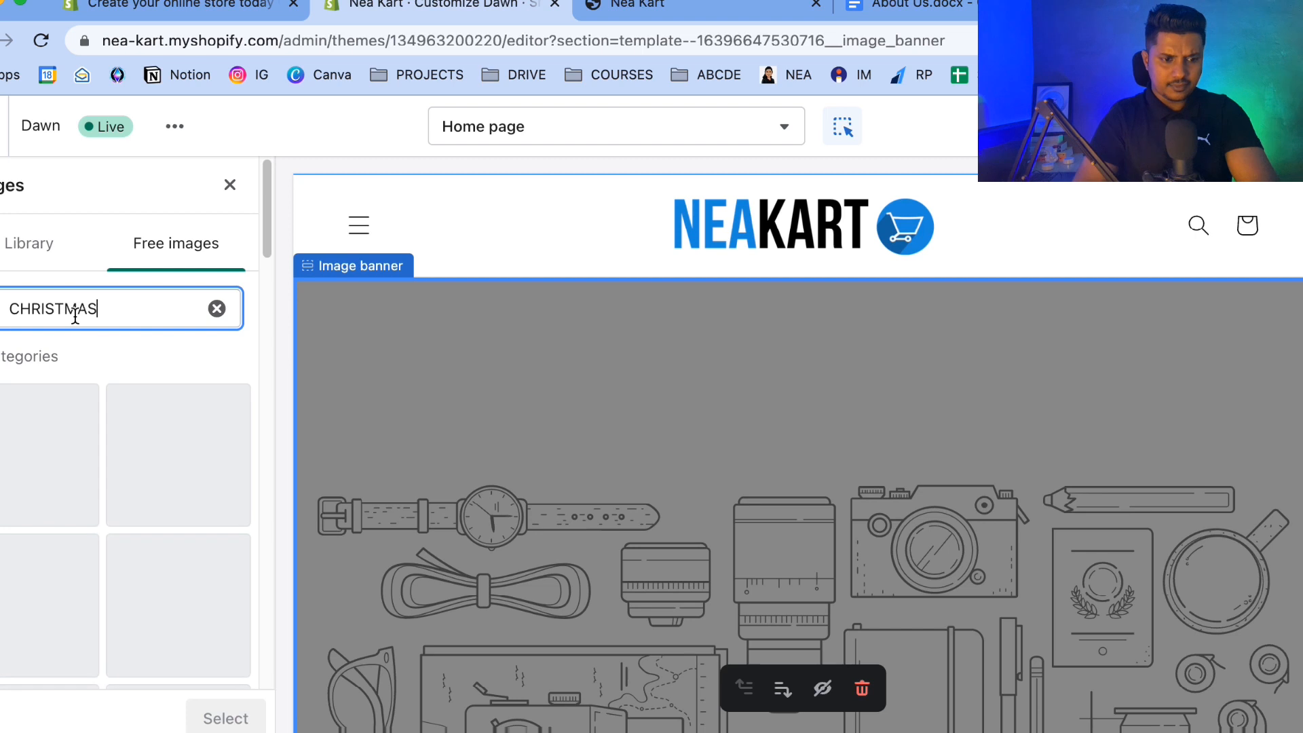
Browse the Christmas free image results, loading more images.
scroll(93, 510, "down", 5)
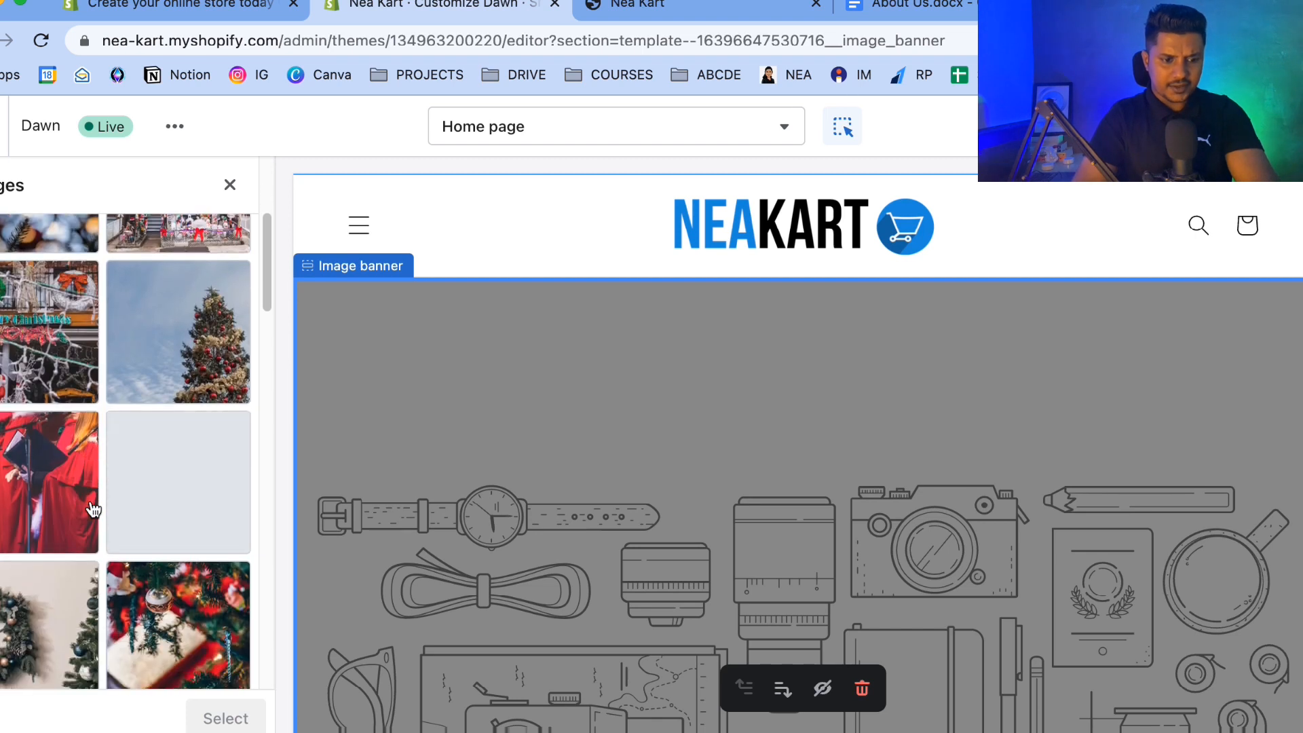
scroll(93, 510, "down", 10)
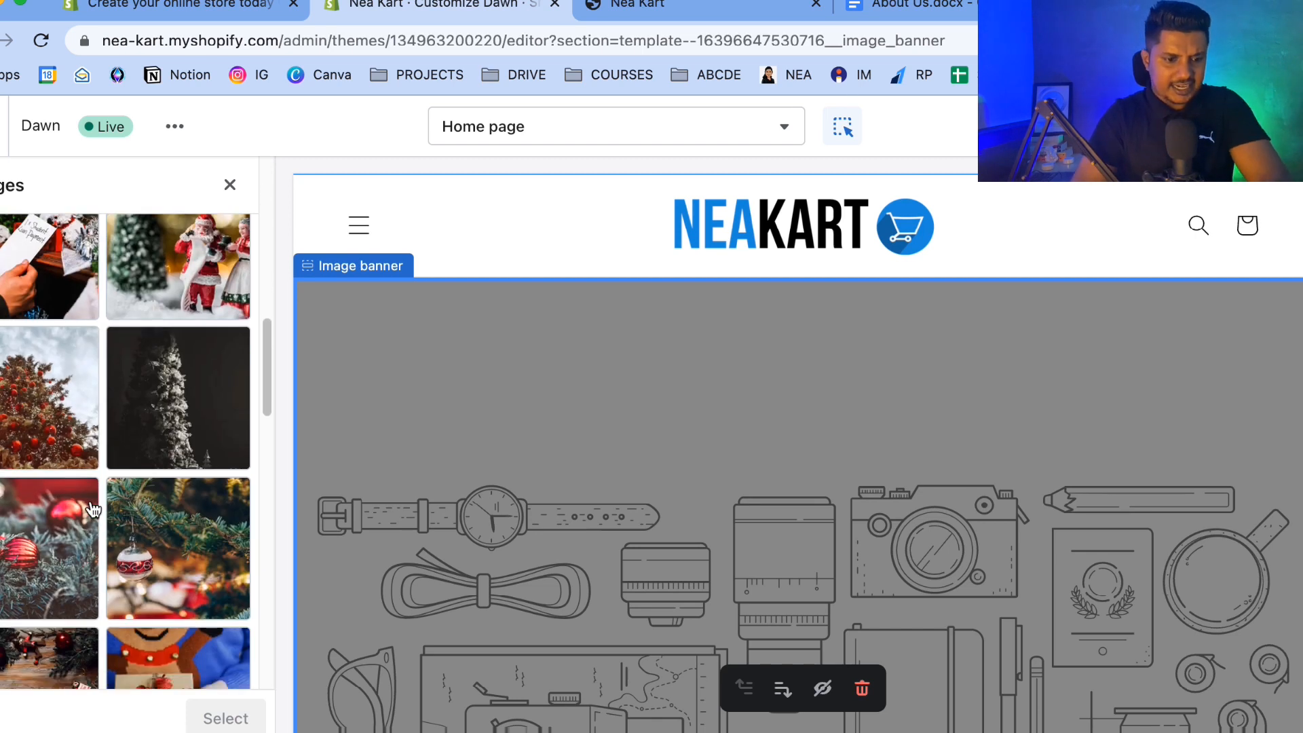
scroll(93, 510, "down", 5)
scroll(93, 509, "down", 2)
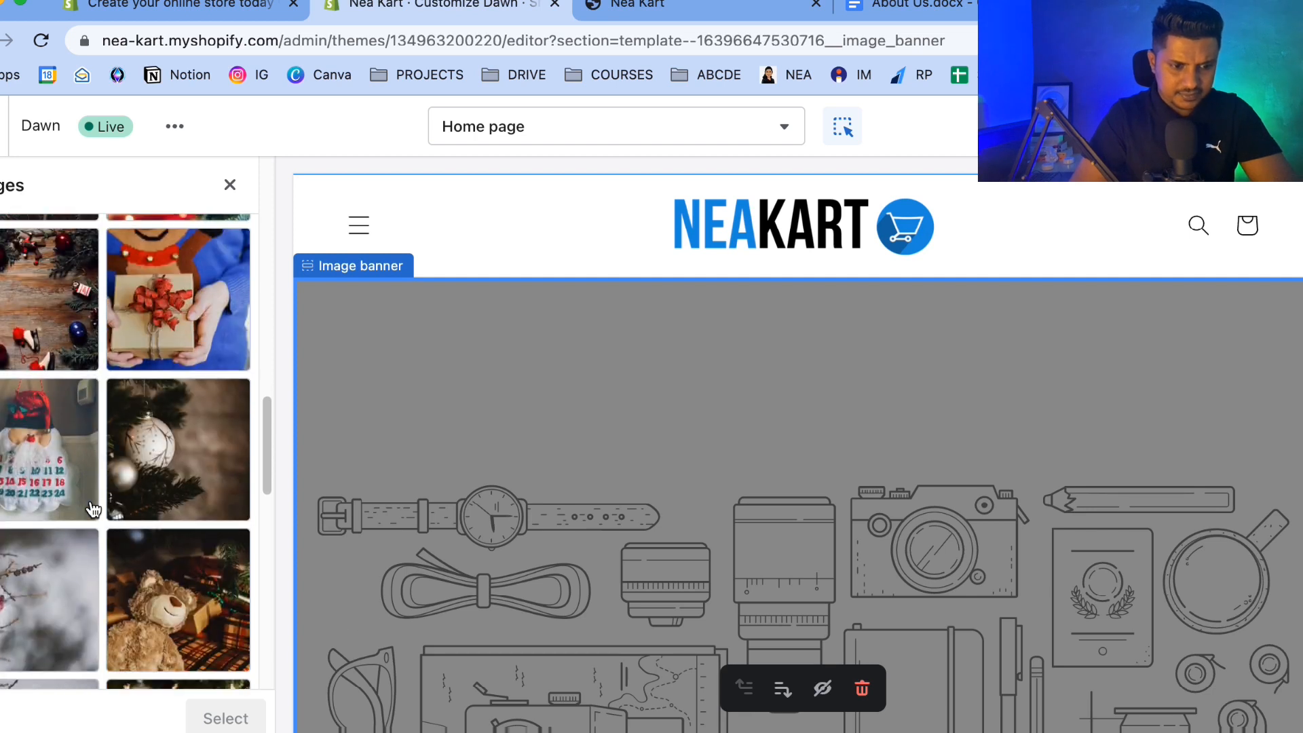
scroll(22, 348, "down", 10)
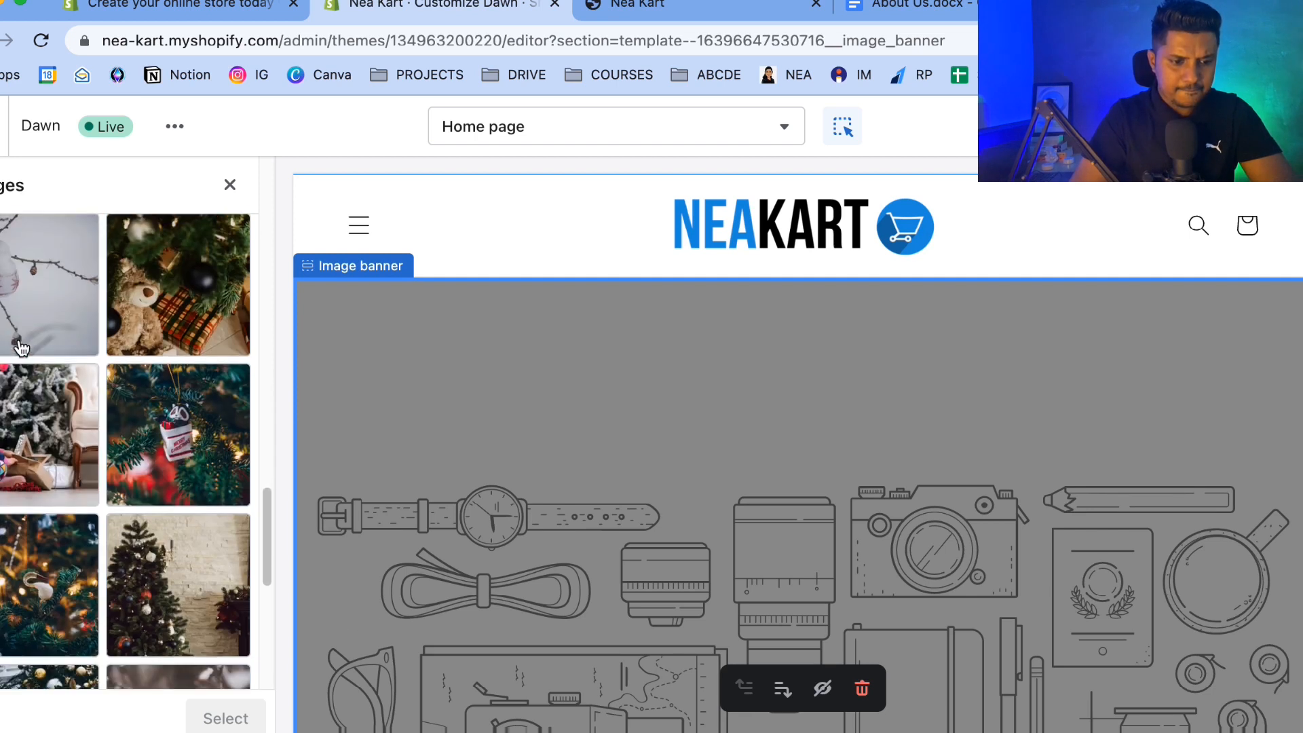
scroll(22, 347, "up", 20)
scroll(22, 348, "down", 8)
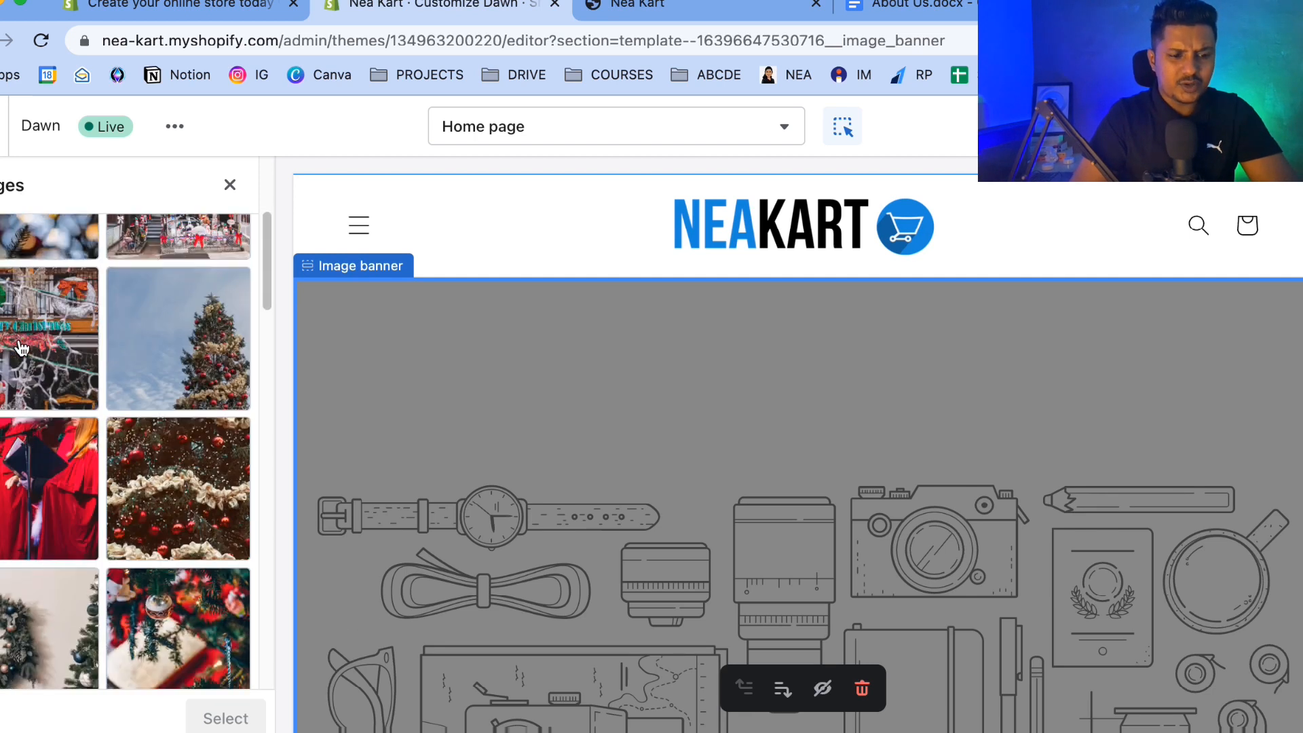
scroll(21, 347, "down", 10)
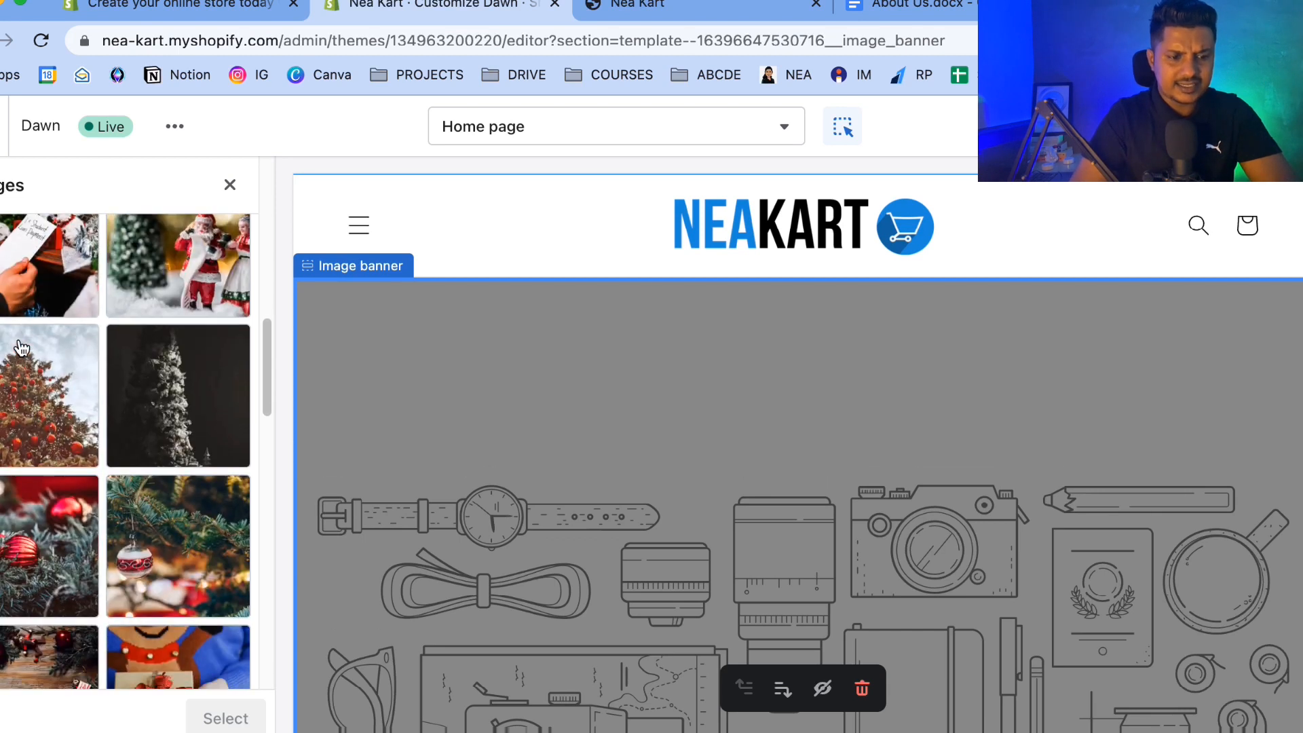
scroll(22, 347, "down", 10)
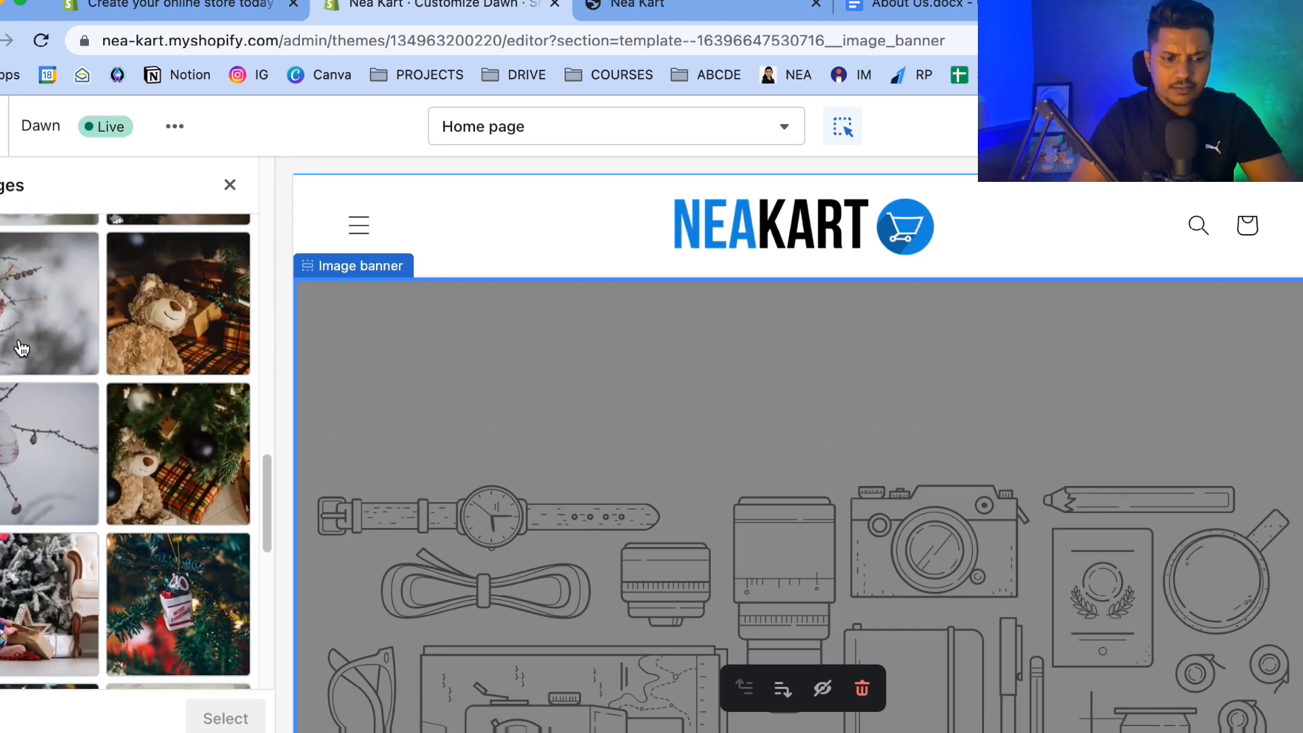
scroll(20, 339, "down", 10)
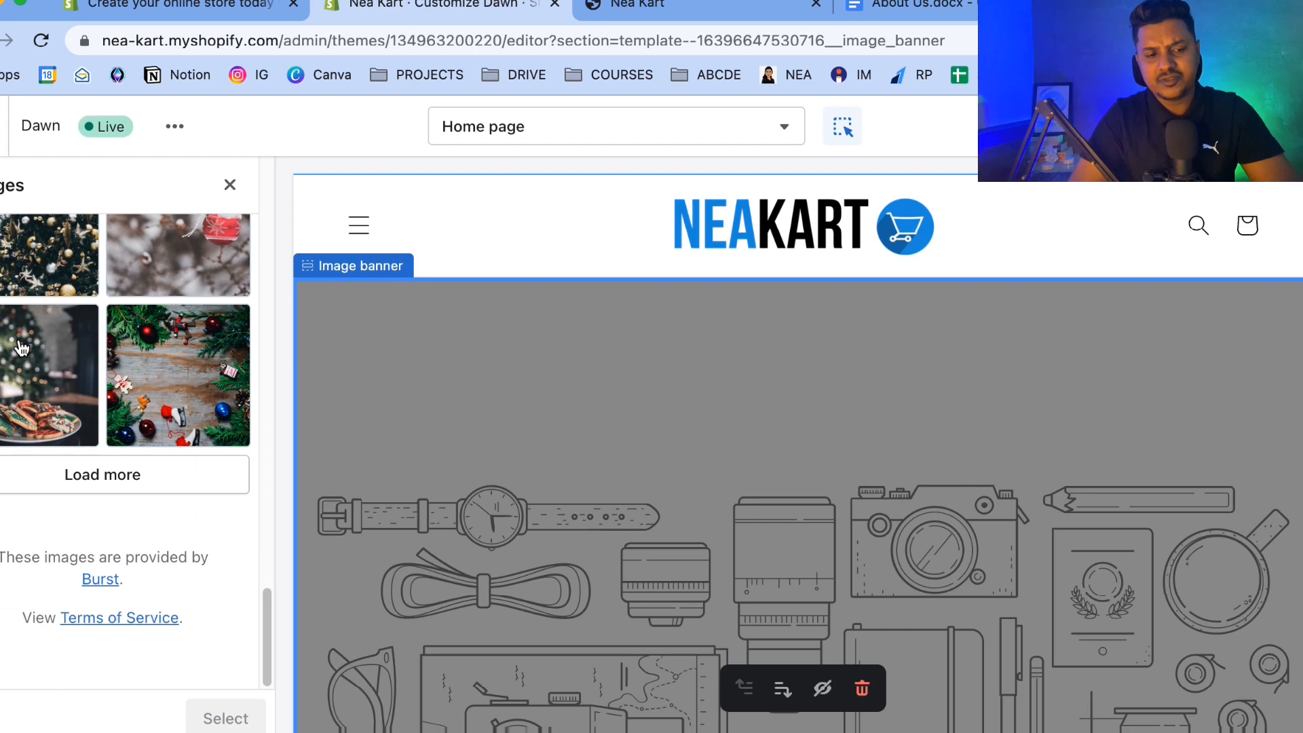
left_click(87, 465)
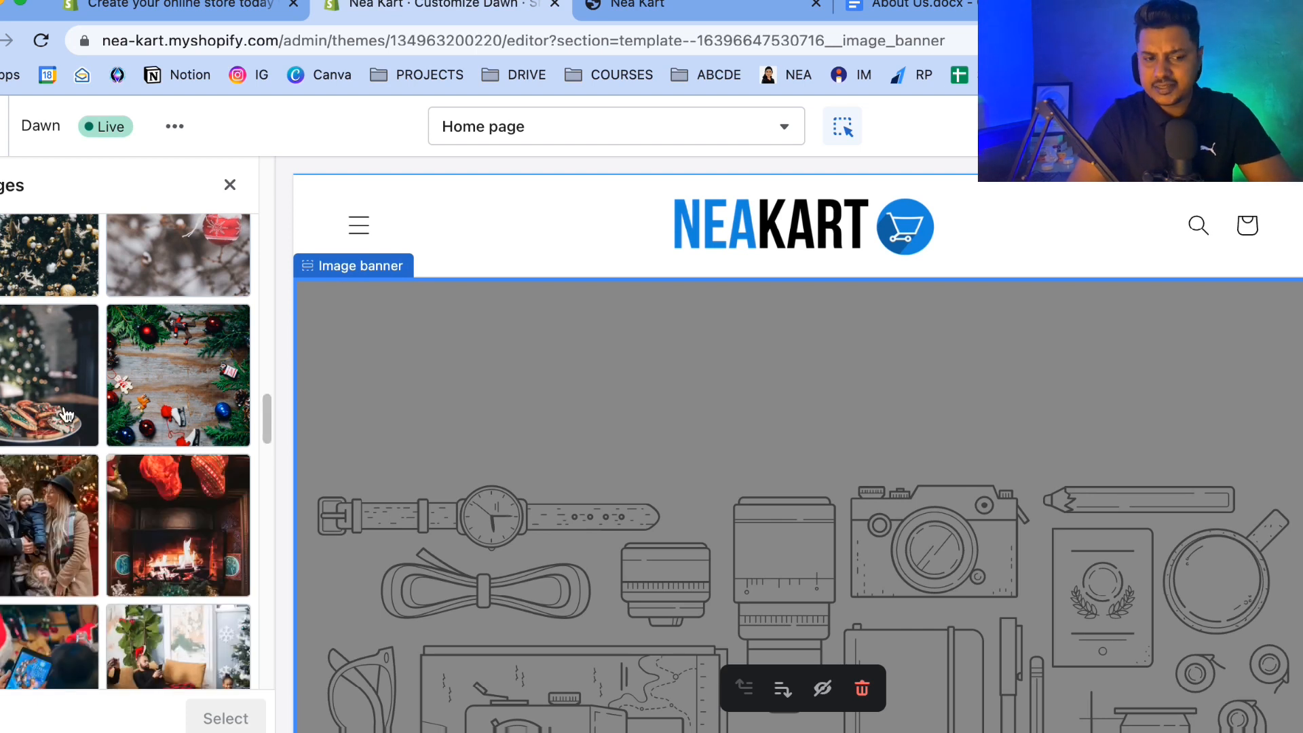
scroll(68, 427, "down", 5)
scroll(66, 414, "down", 3)
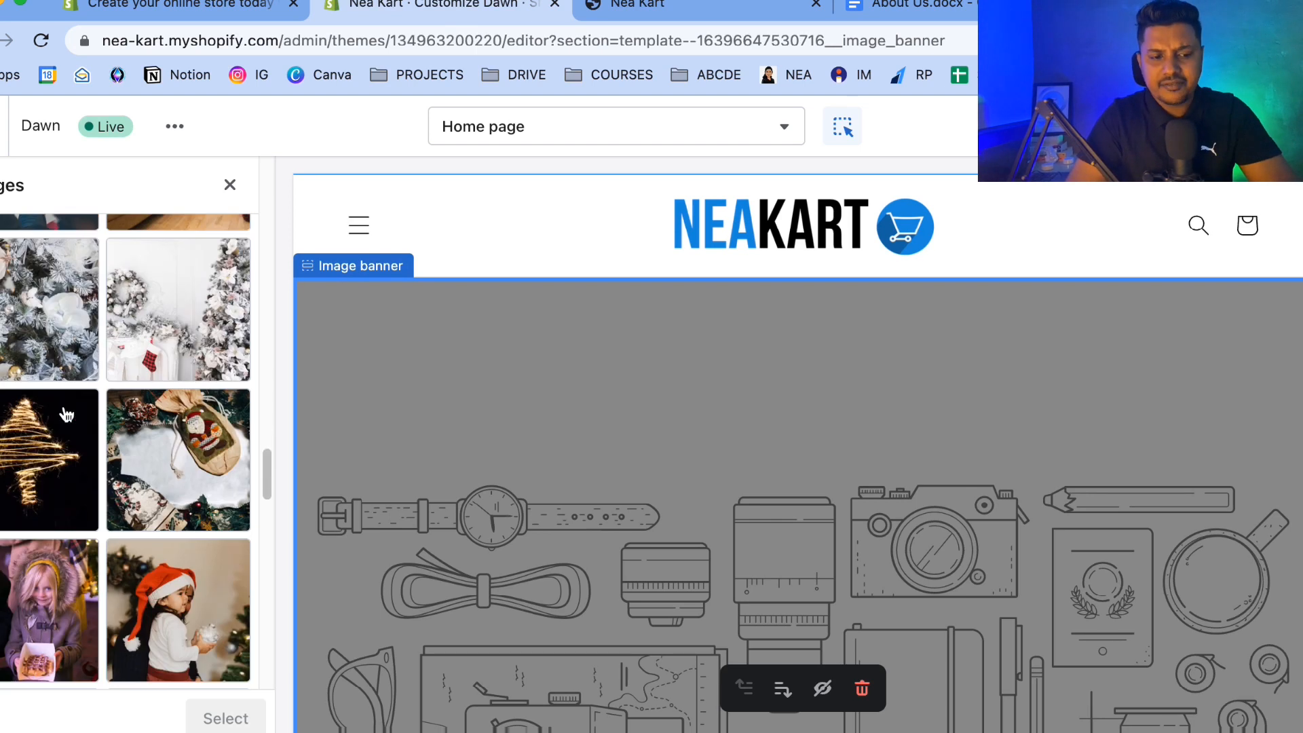
scroll(66, 414, "down", 10)
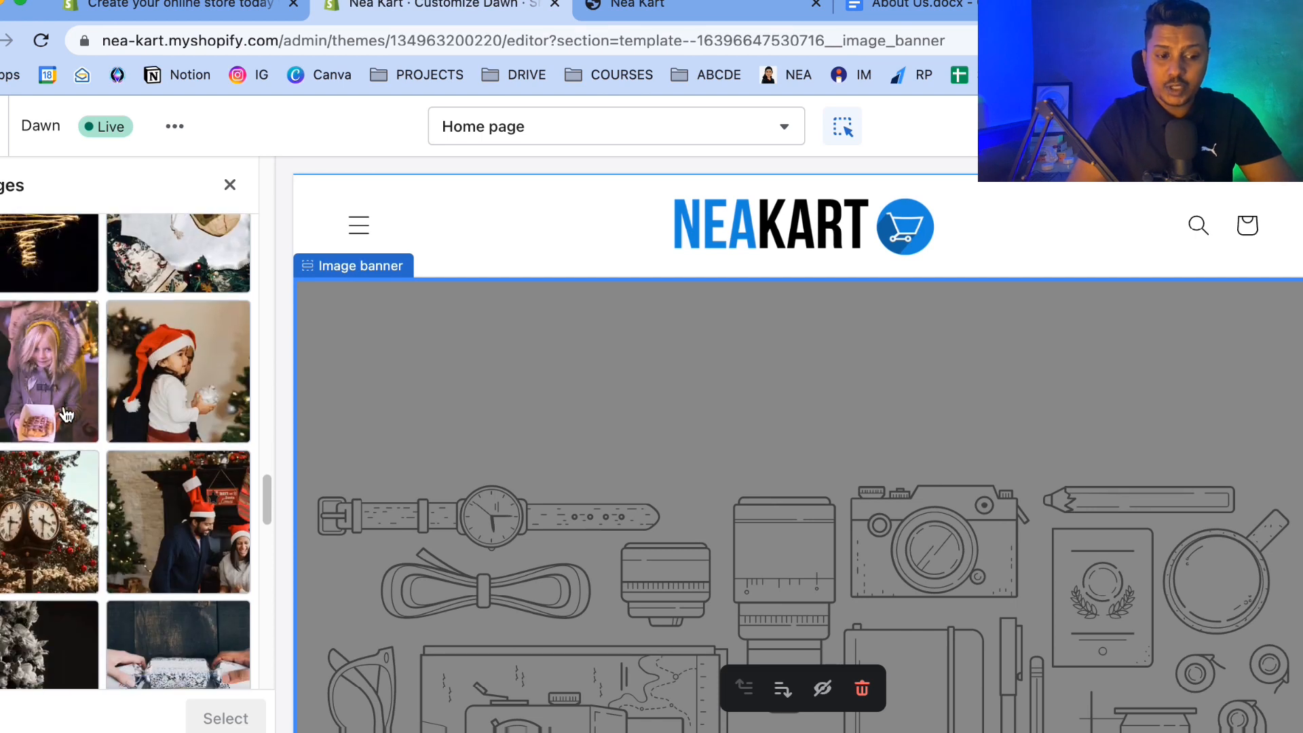
scroll(66, 414, "down", 3)
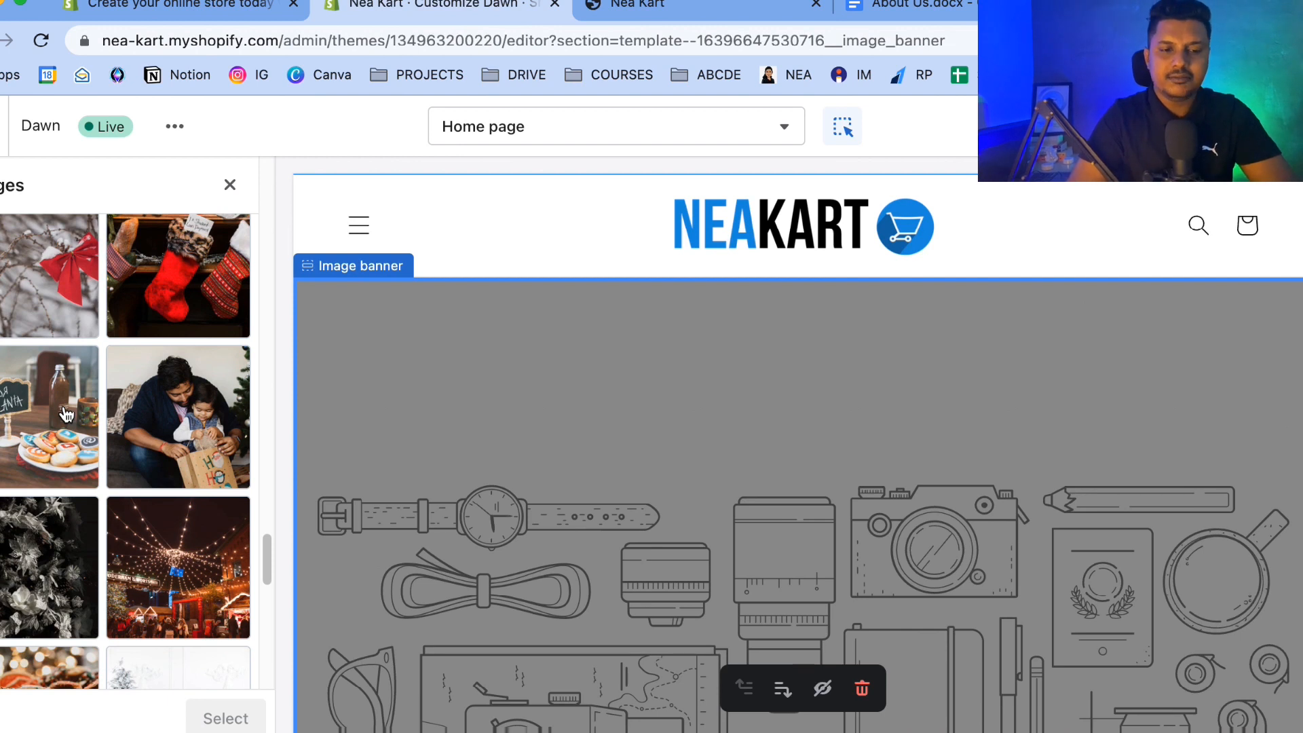
scroll(66, 414, "up", 15)
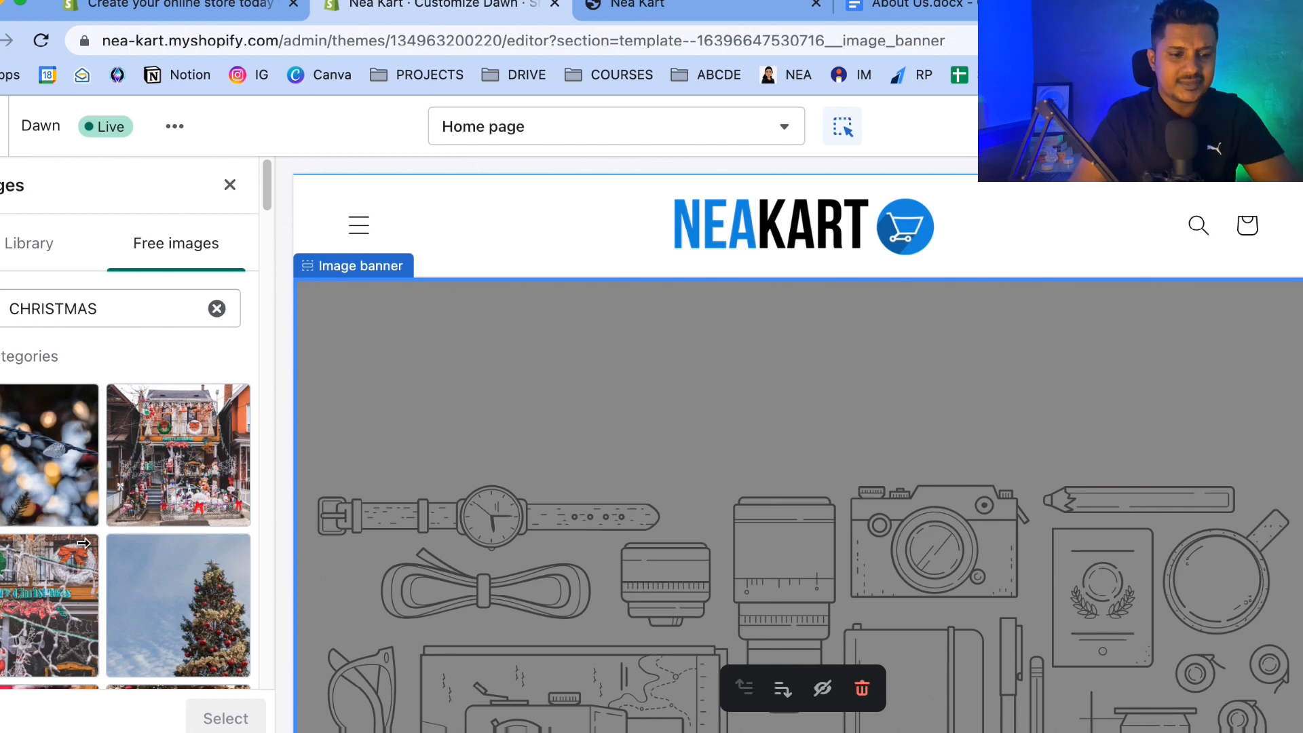
Refine the free image search to CHRISTMAS SALE and scroll through the results.
left_click(122, 310)
type("SALE")
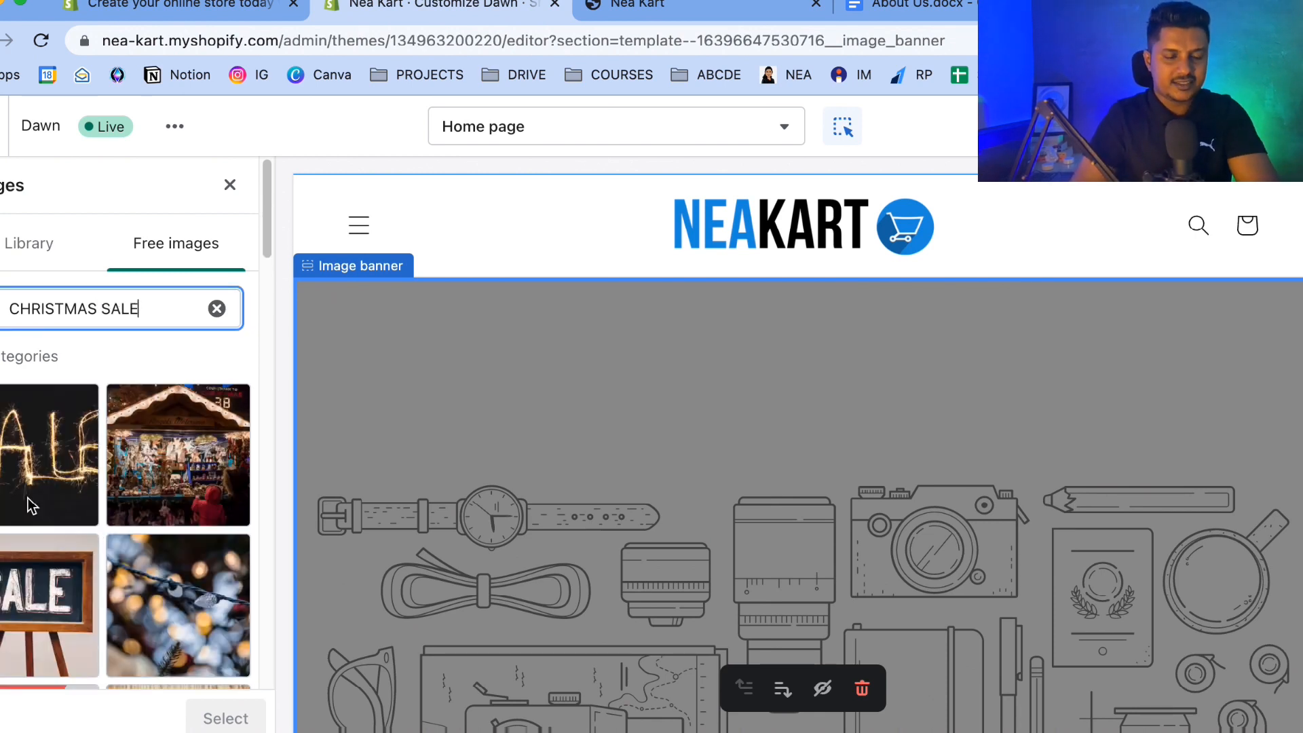
scroll(203, 509, "down", 8)
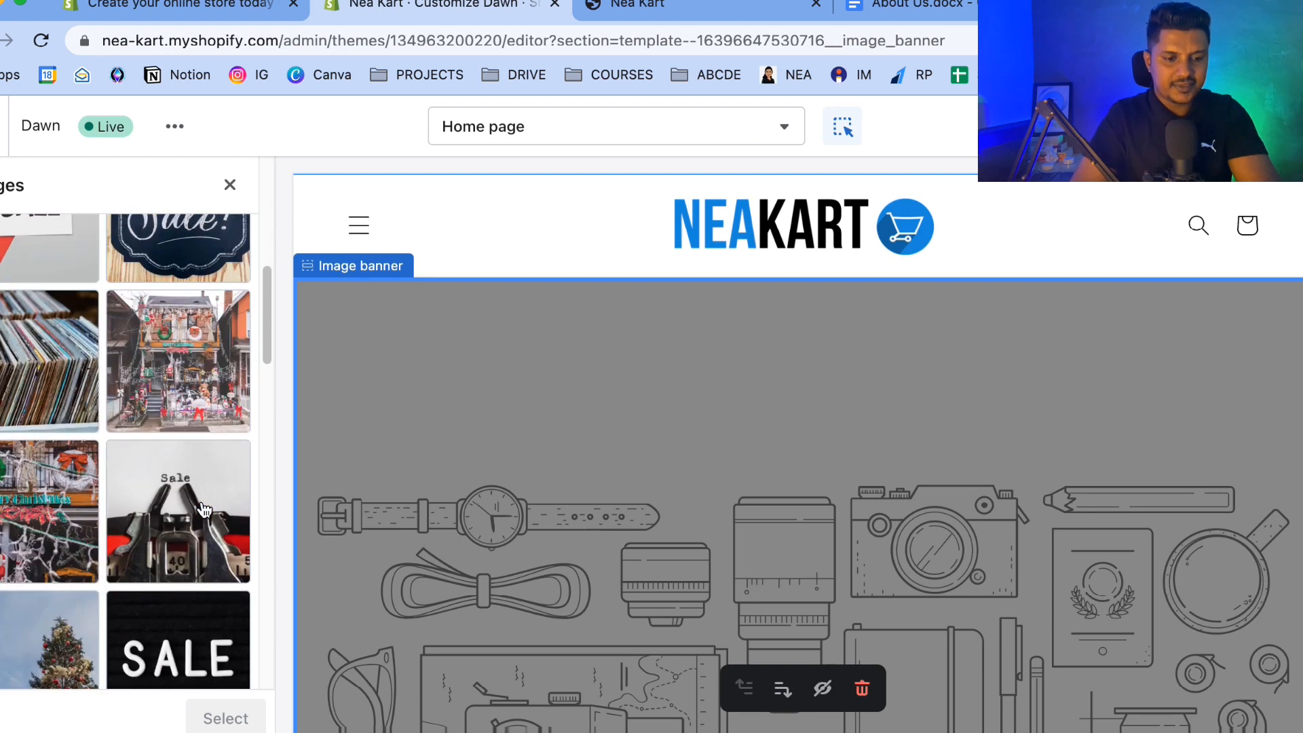
scroll(204, 509, "down", 10)
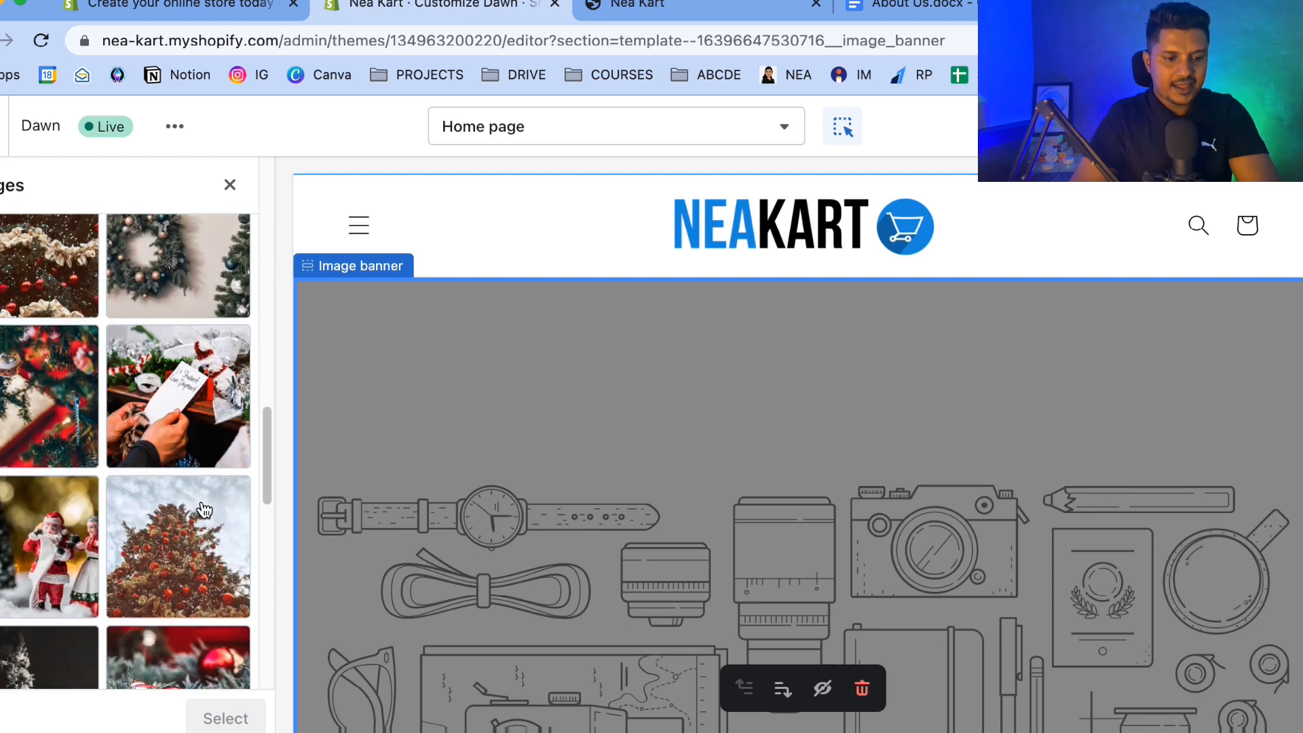
scroll(204, 511, "down", 2)
Preview the Santa figurines photo as the banner image.
left_click(56, 398)
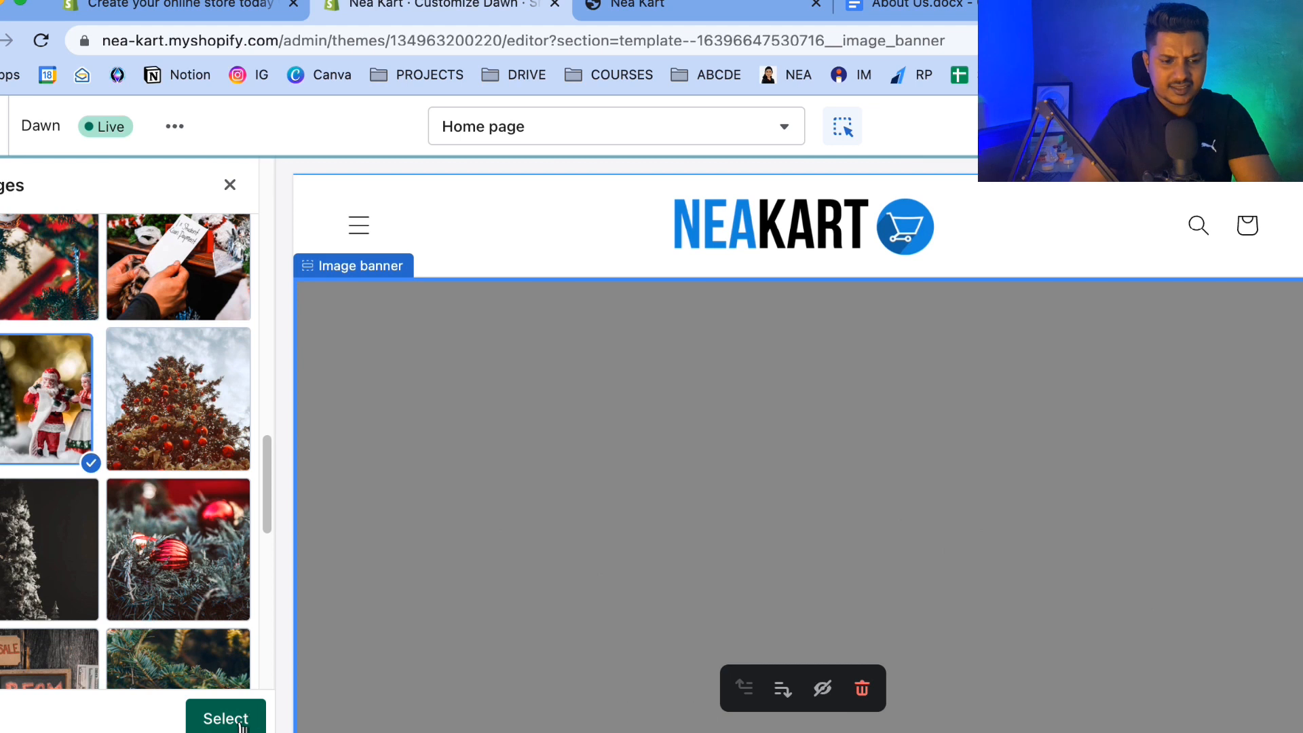
scroll(138, 610, "down", 2)
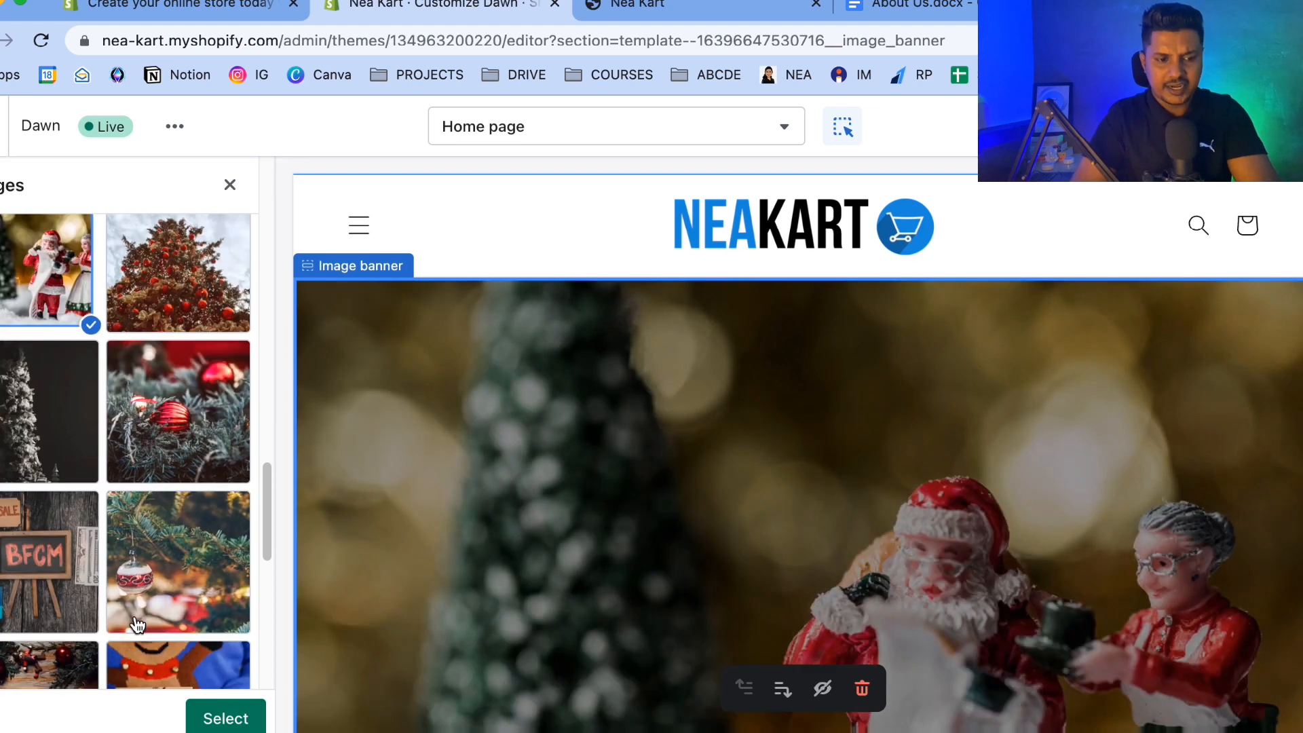
scroll(137, 618, "up", 4)
scroll(780, 564, "down", 2)
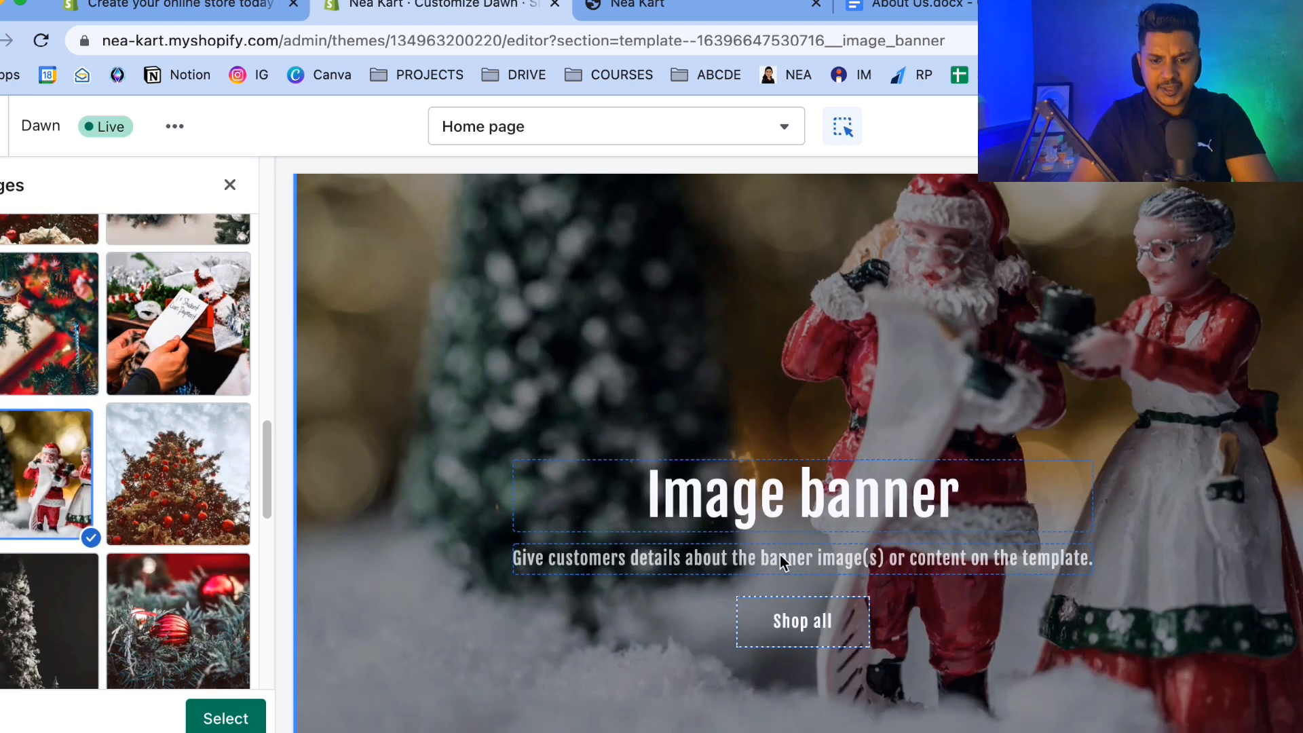
scroll(780, 564, "up", 2)
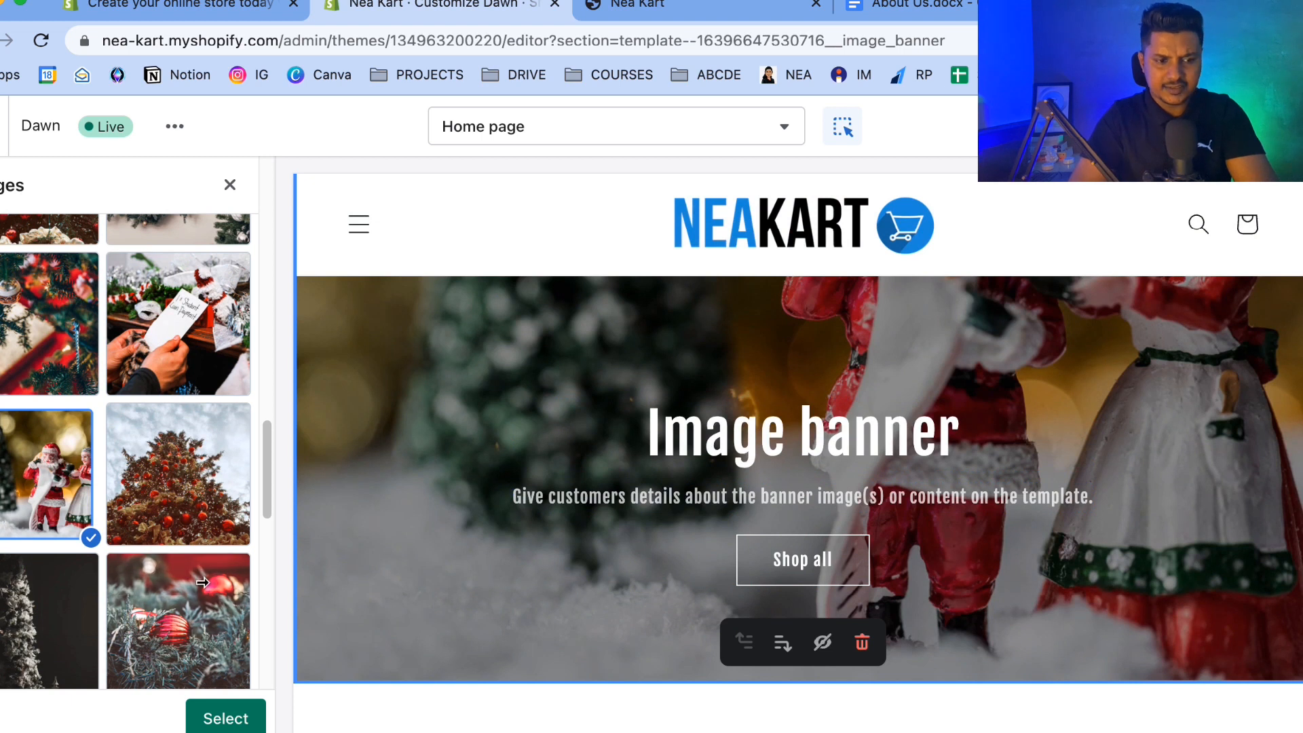
Choose the Christmas ornament and gift photo and apply it as the banner image.
left_click(17, 330)
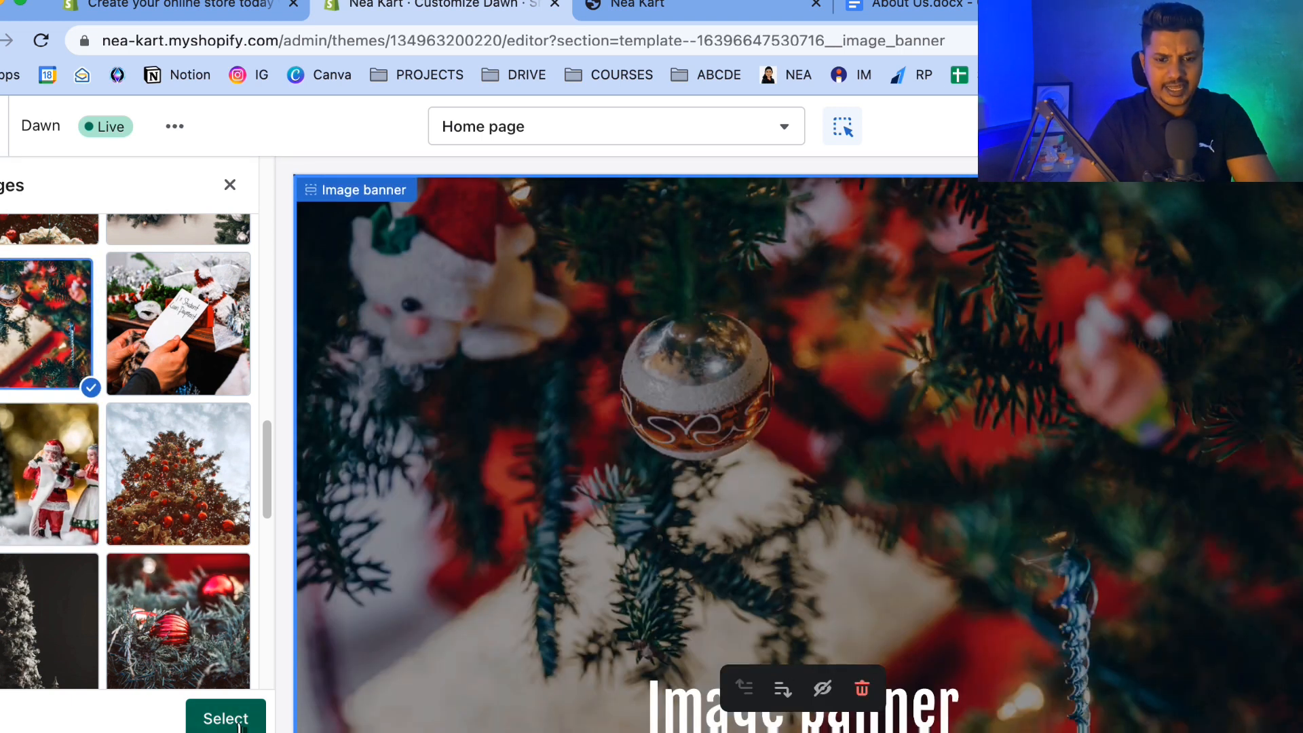
left_click(239, 723)
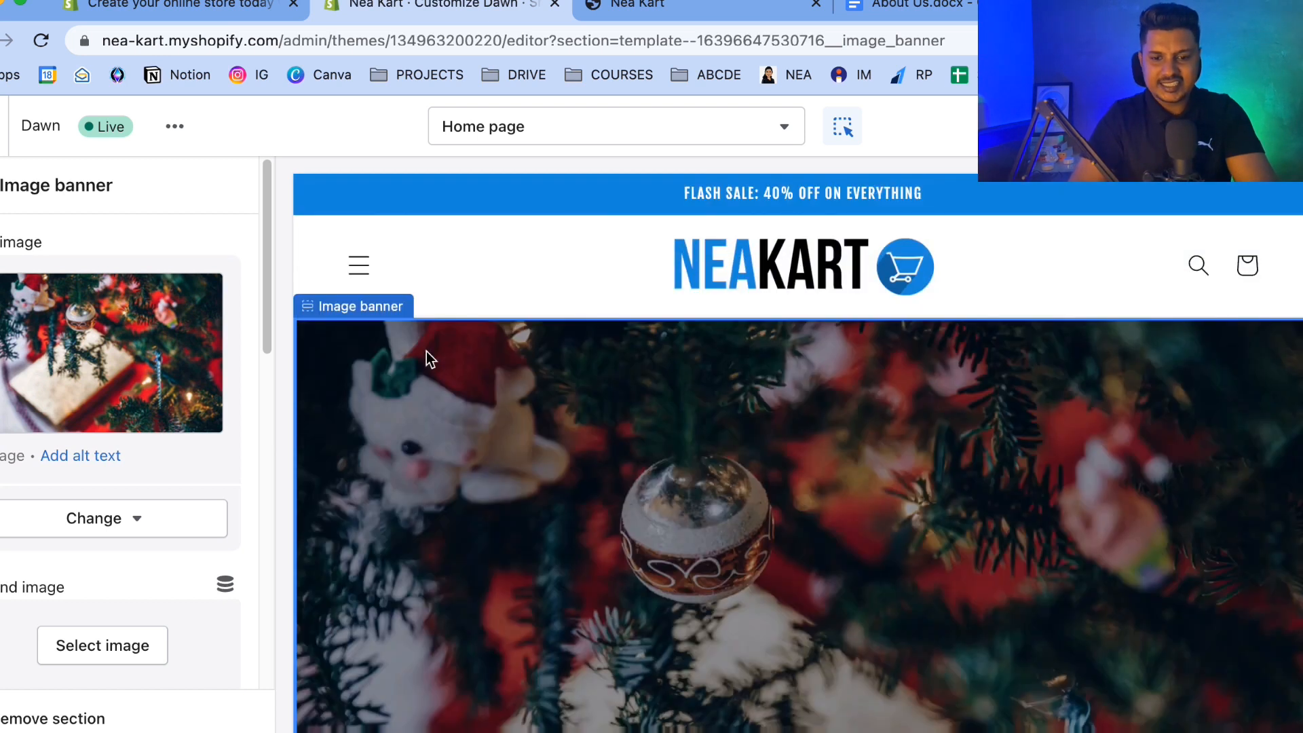
Scroll the preview to review the banner with its new image.
scroll(120, 543, "down", 5)
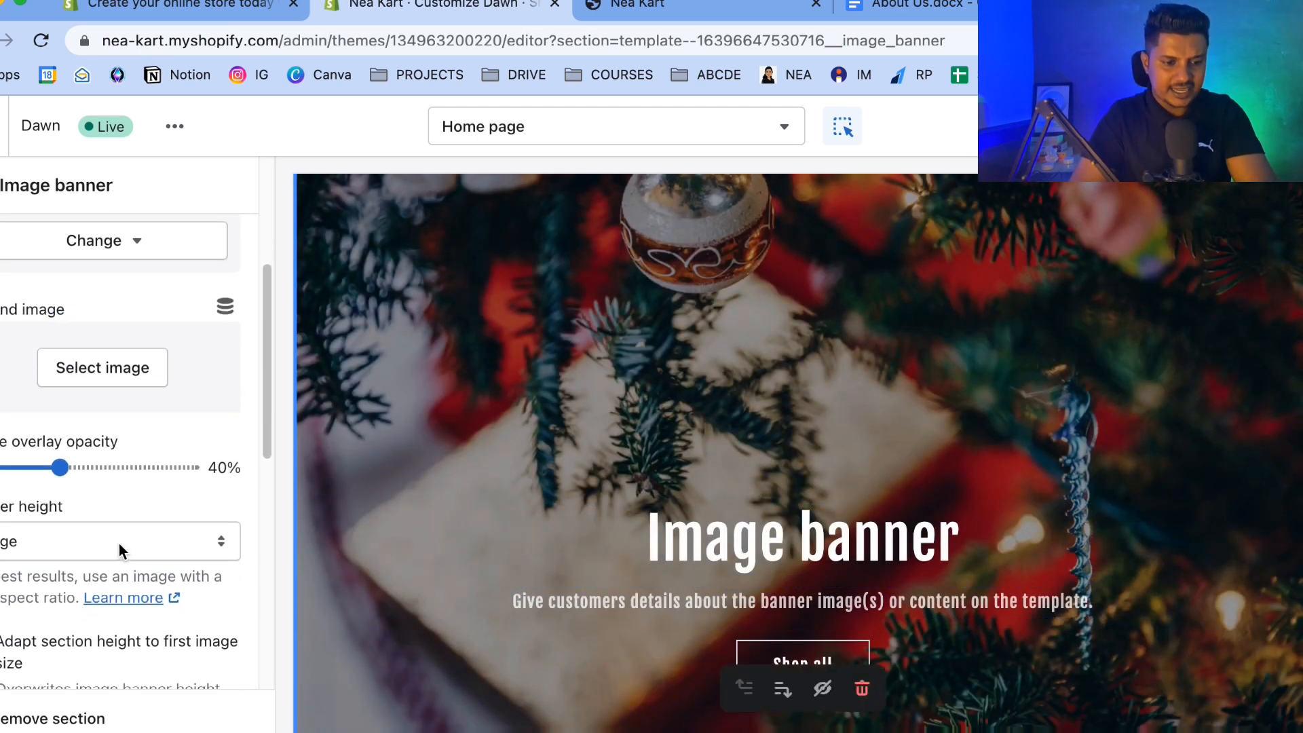
scroll(633, 505, "down", 5)
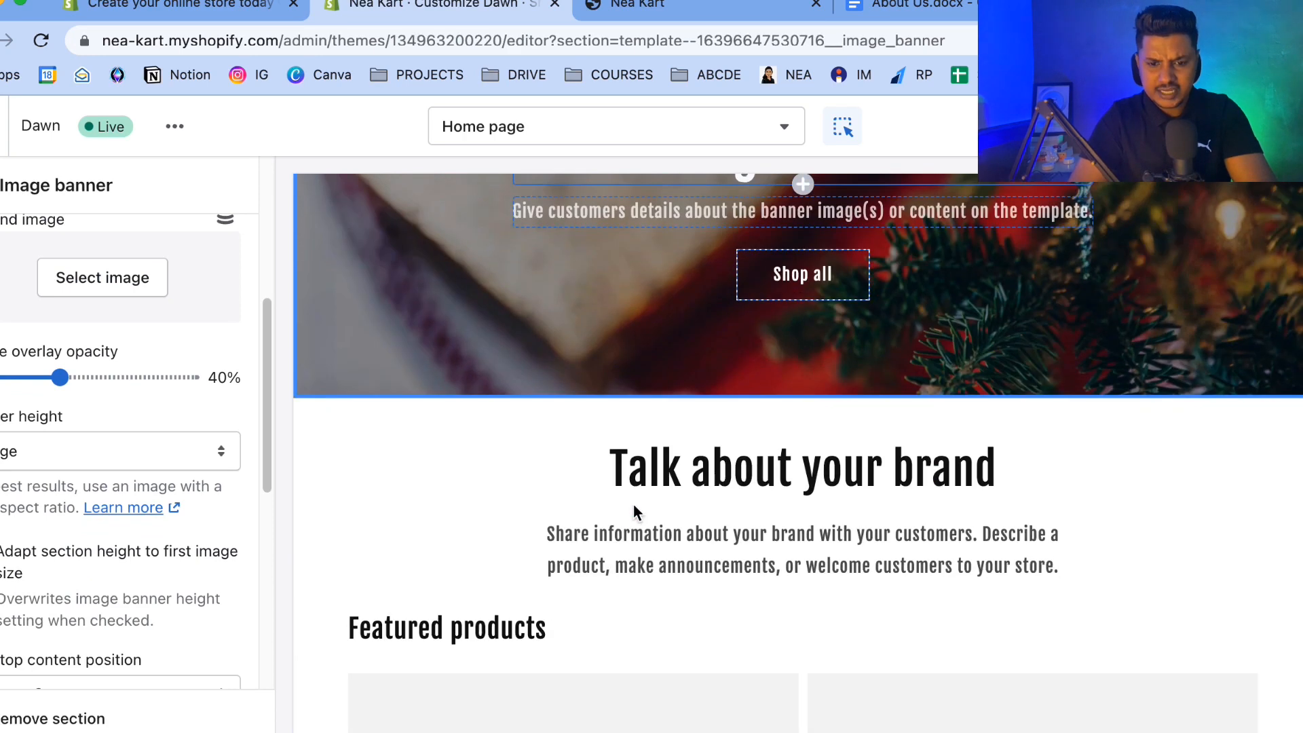
scroll(633, 506, "up", 9)
scroll(633, 506, "down", 4)
scroll(633, 503, "down", 3)
scroll(633, 504, "up", 6)
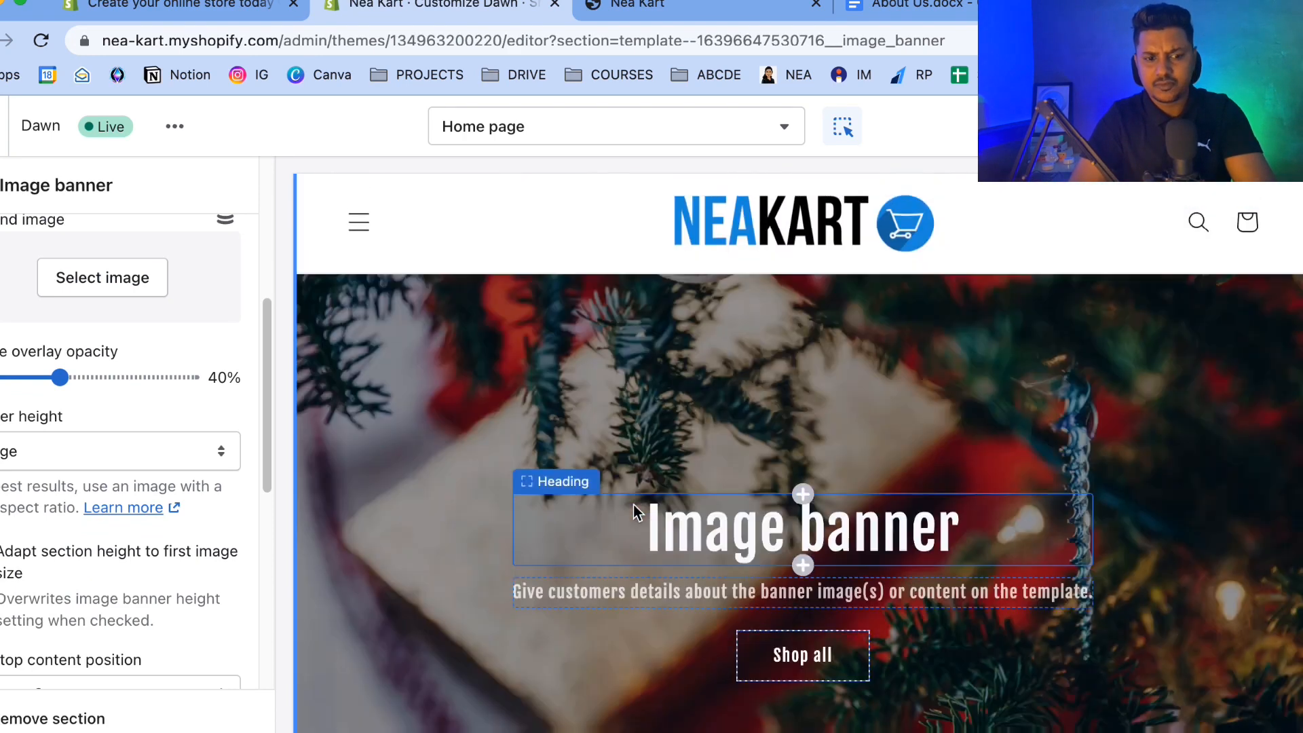
scroll(633, 503, "down", 2)
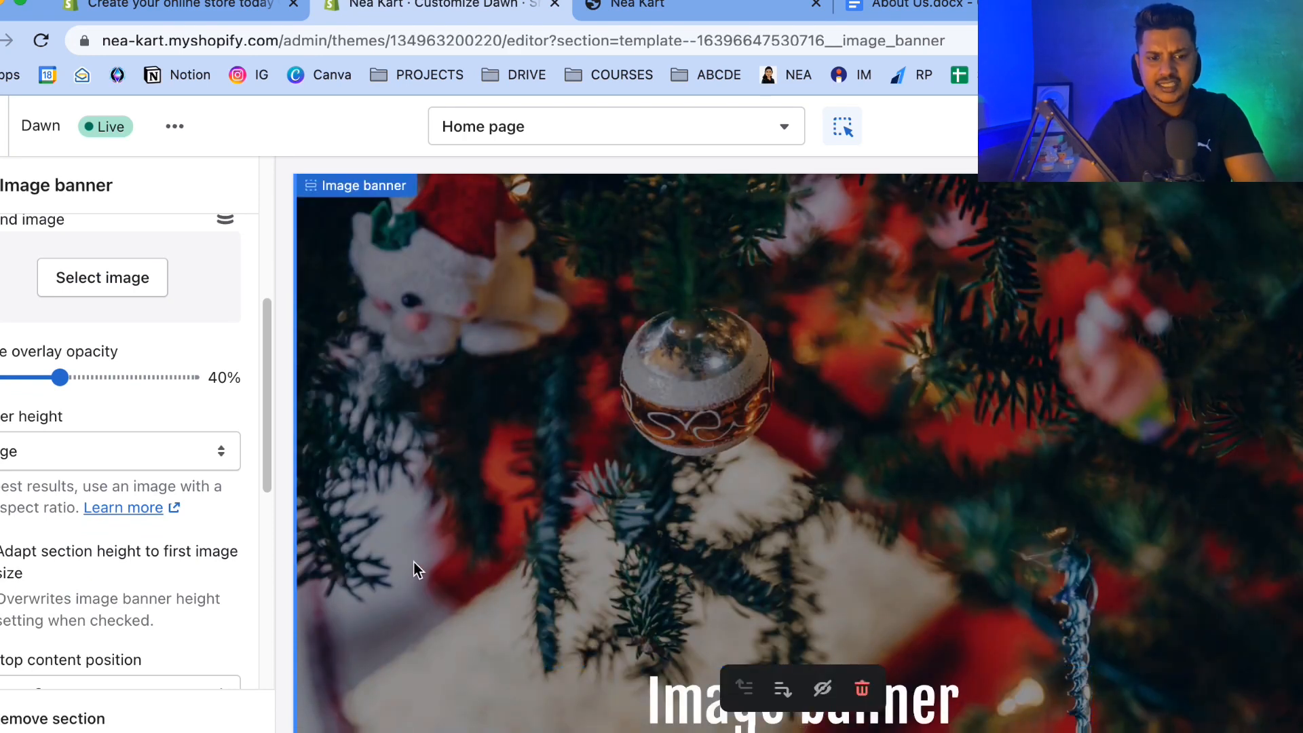
Set the image banner height to Medium.
left_click(33, 459)
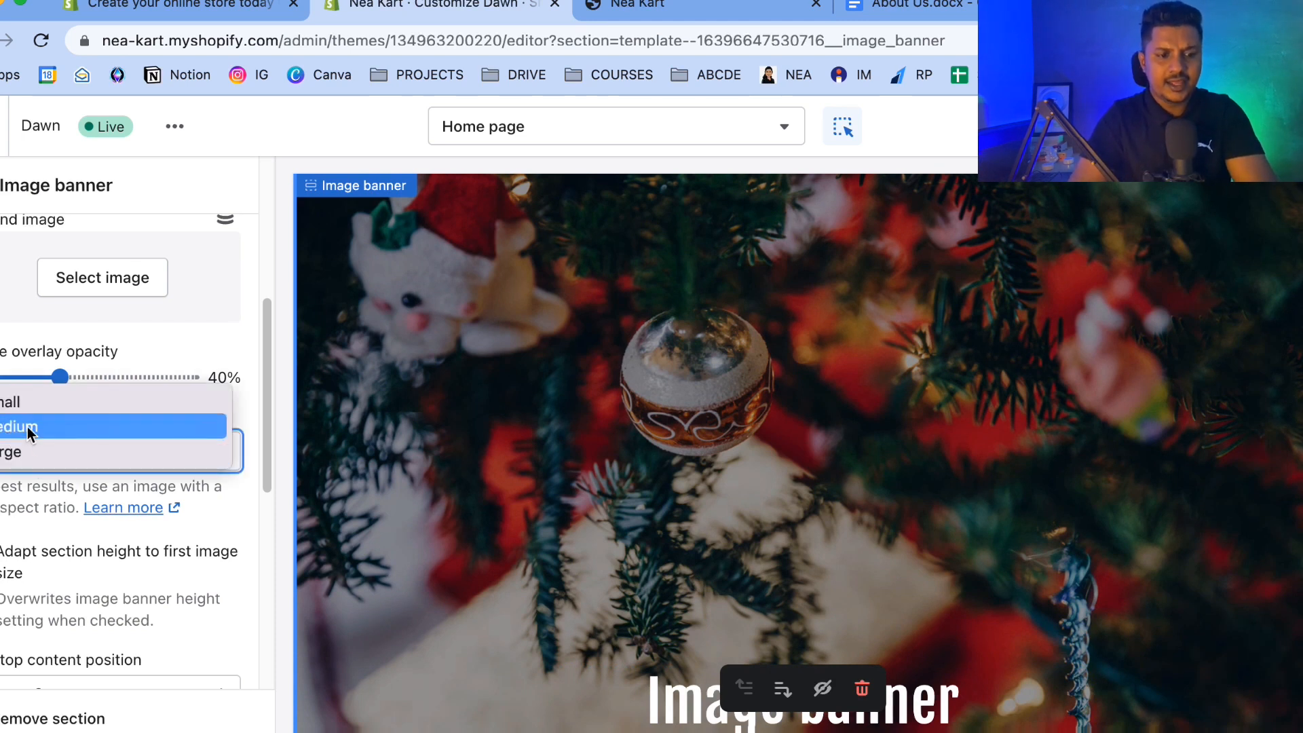
left_click(27, 426)
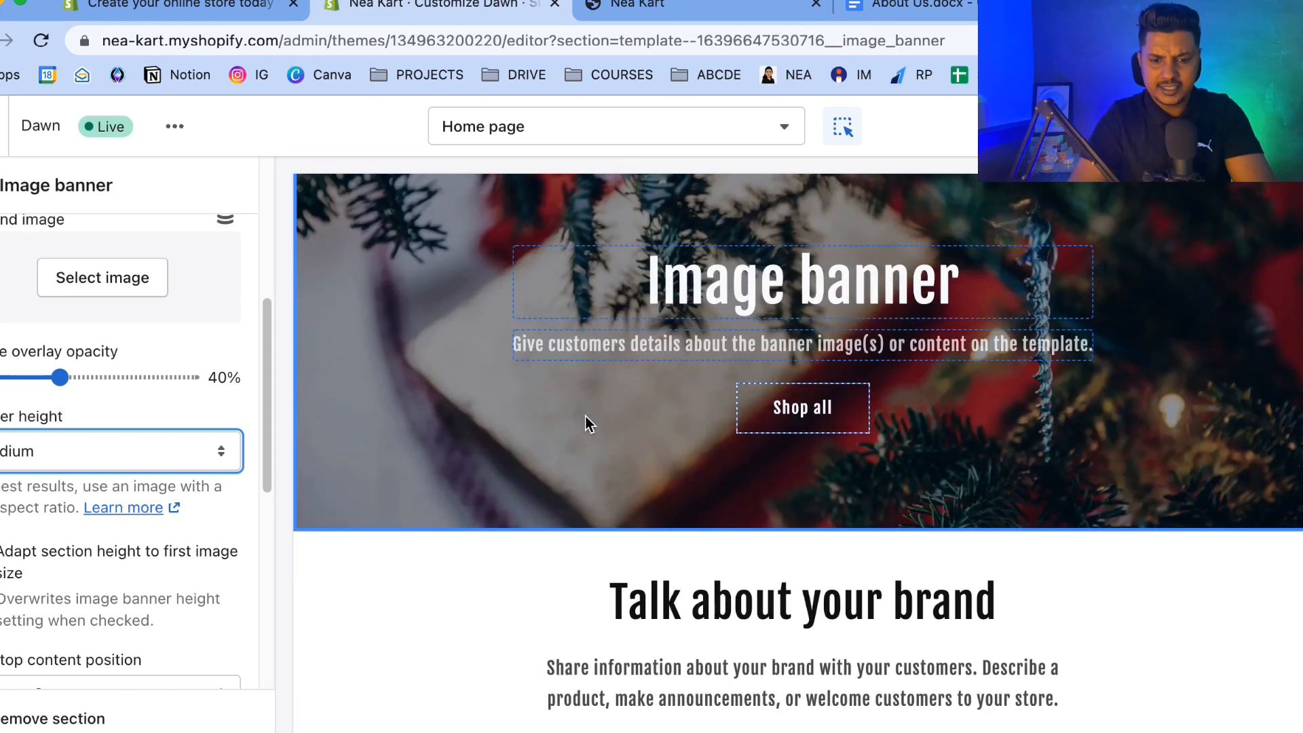
scroll(586, 417, "up", 5)
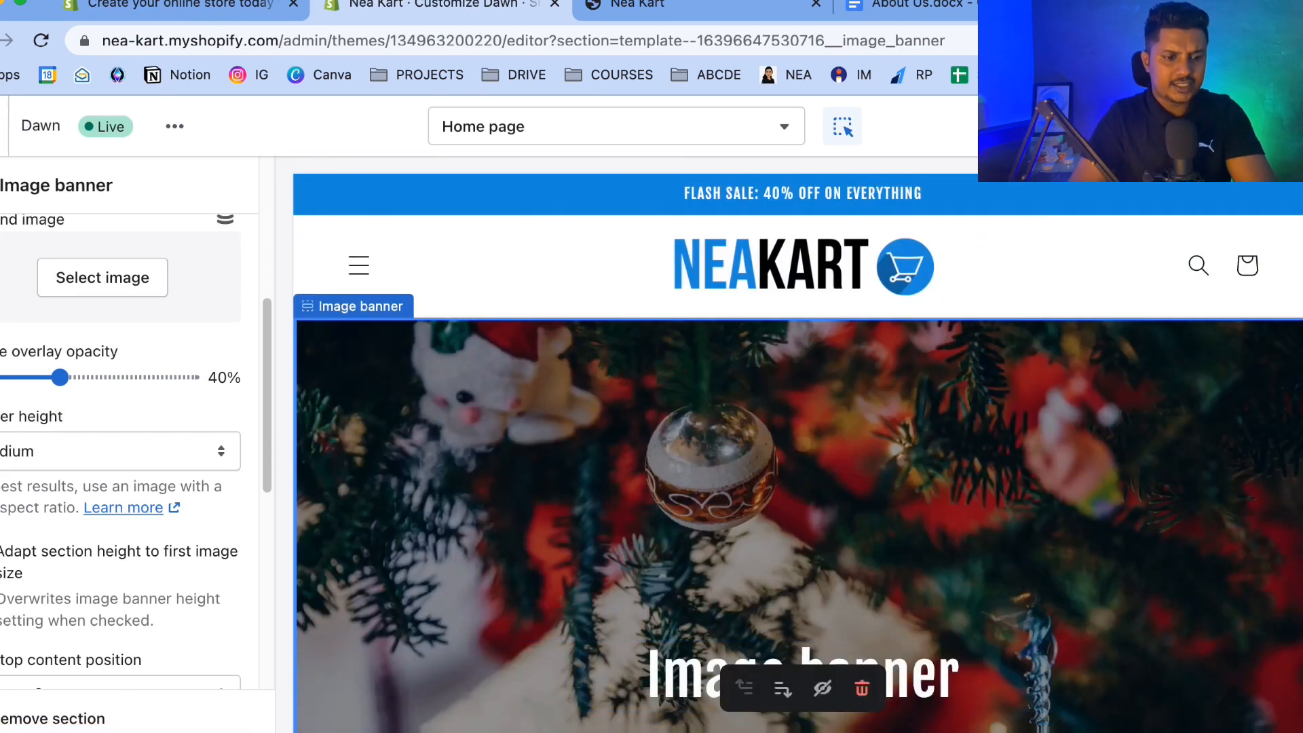
Change the banner heading text to Welcome to NEAKART.
left_click(0, 186)
scroll(494, 512, "down", 3)
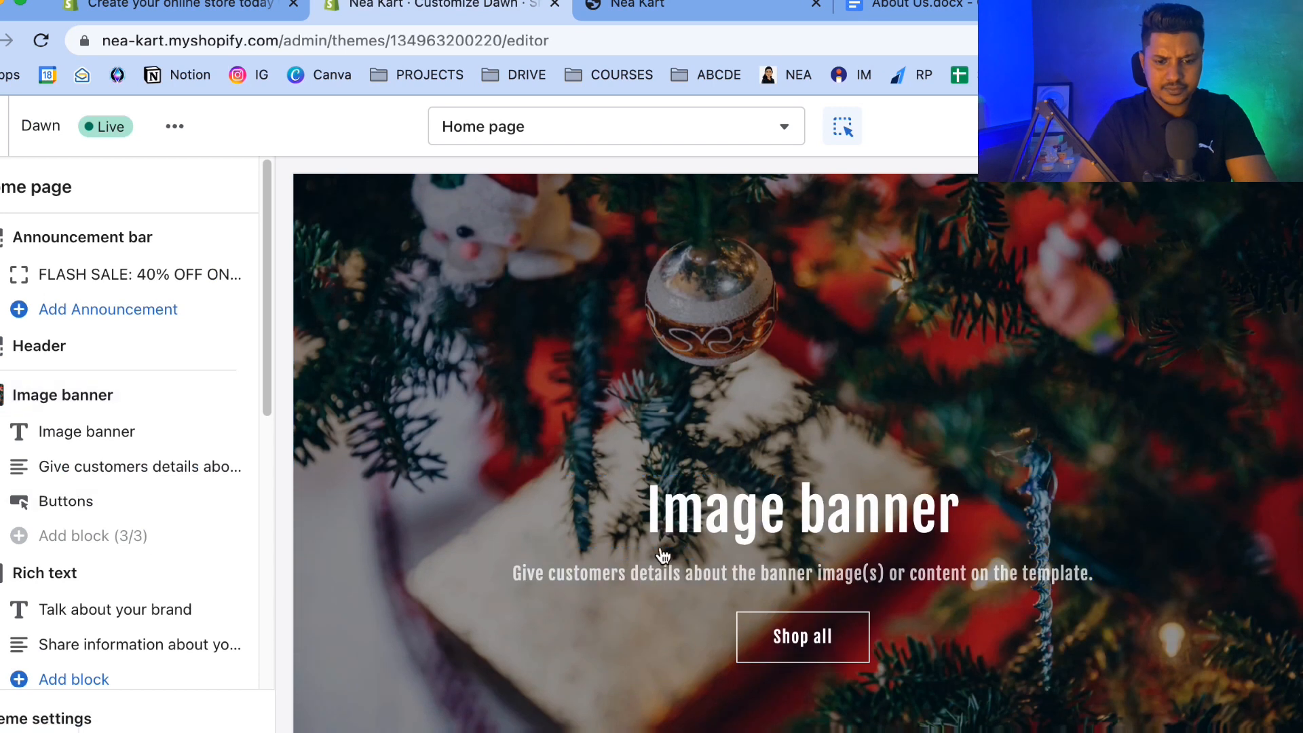
left_click(718, 530)
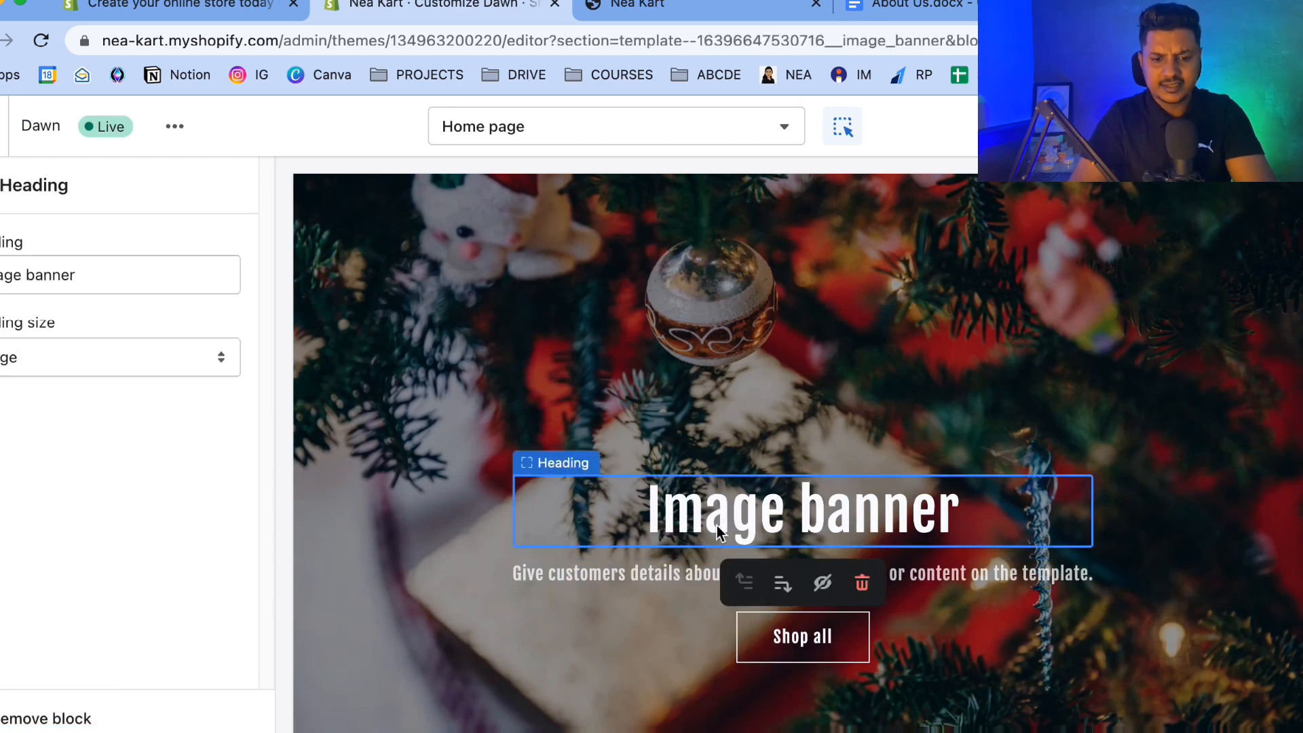
triple_click(55, 288)
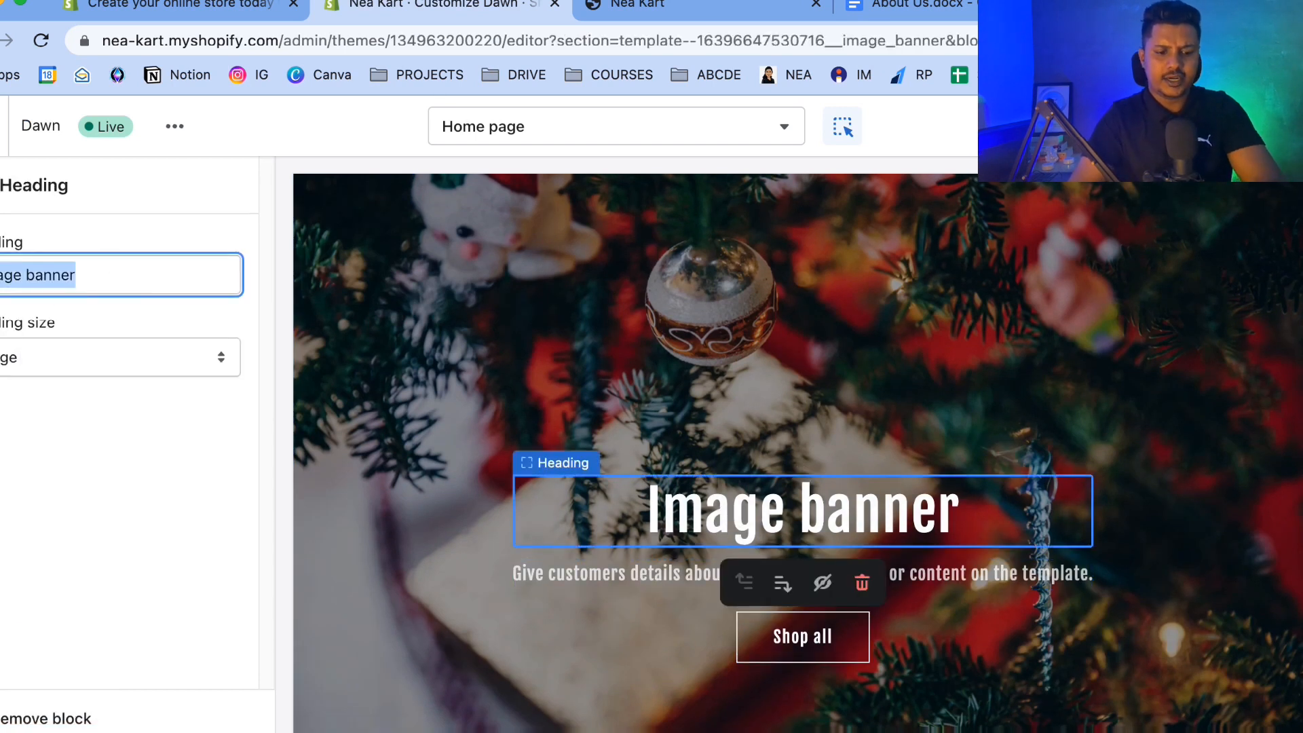
type("WELCOME")
key("BackSpace")
key("BackSpace")
key("BackSpace")
key("BackSpace")
key("BackSpace")
key("BackSpace")
type("elcome to ")
type("Neak")
key("BackSpace")
key("BackSpace")
key("BackSpace")
type("EAKART")
left_click(23, 455)
scroll(586, 674, "down", 3)
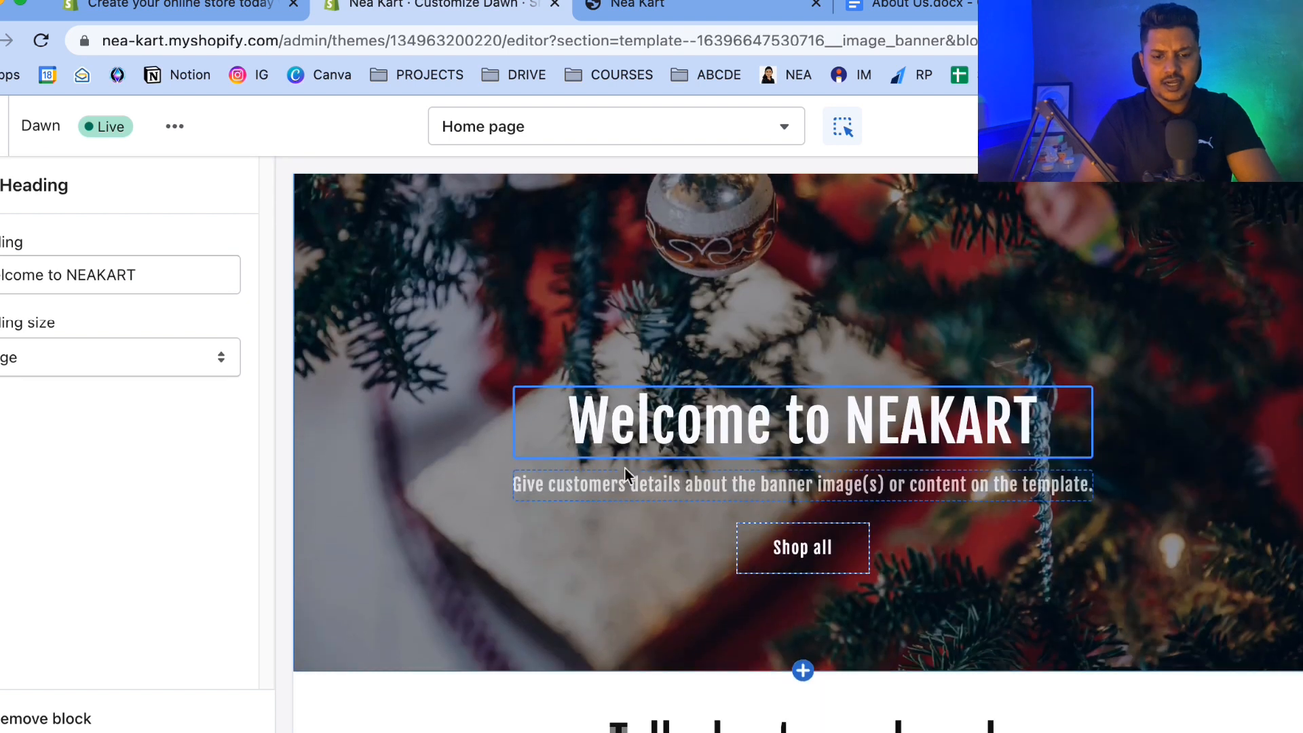
Select the banner description block, then open a new browser tab and search for clothing apparel slogans.
left_click(629, 492)
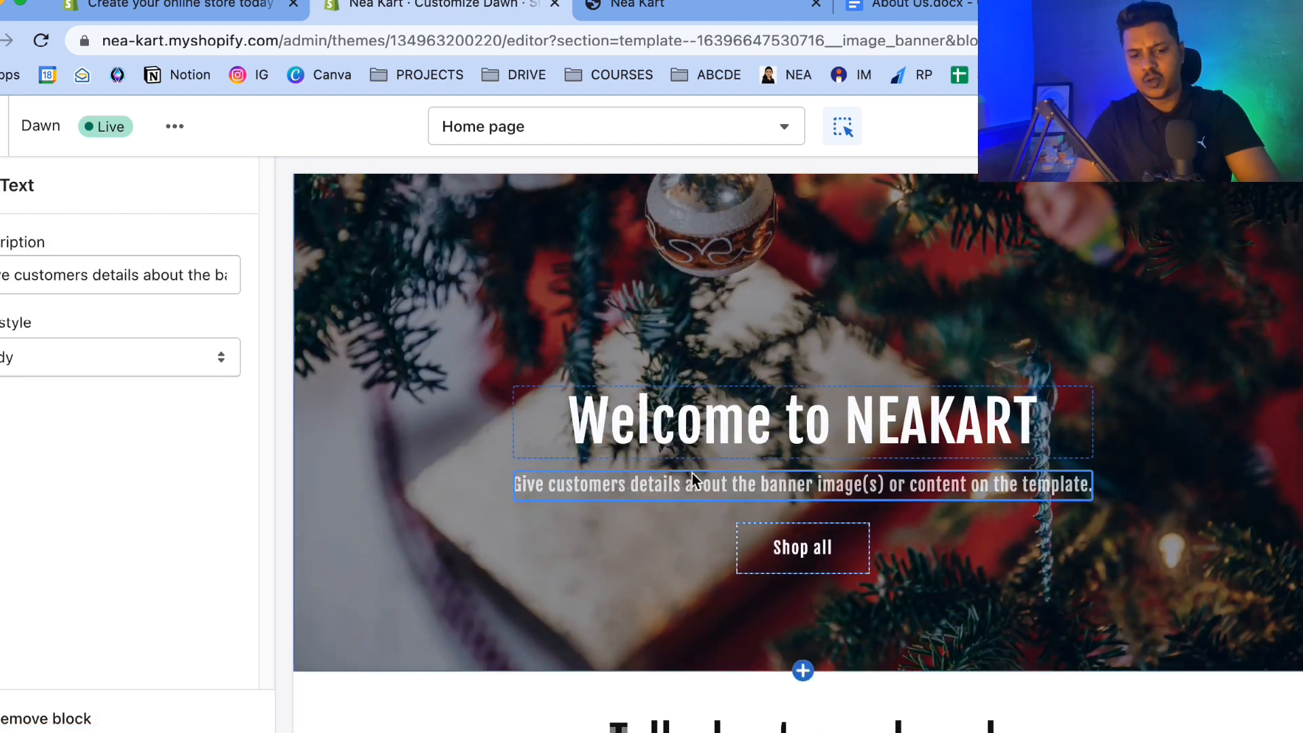
key("ctrl+t")
type("clothing appa")
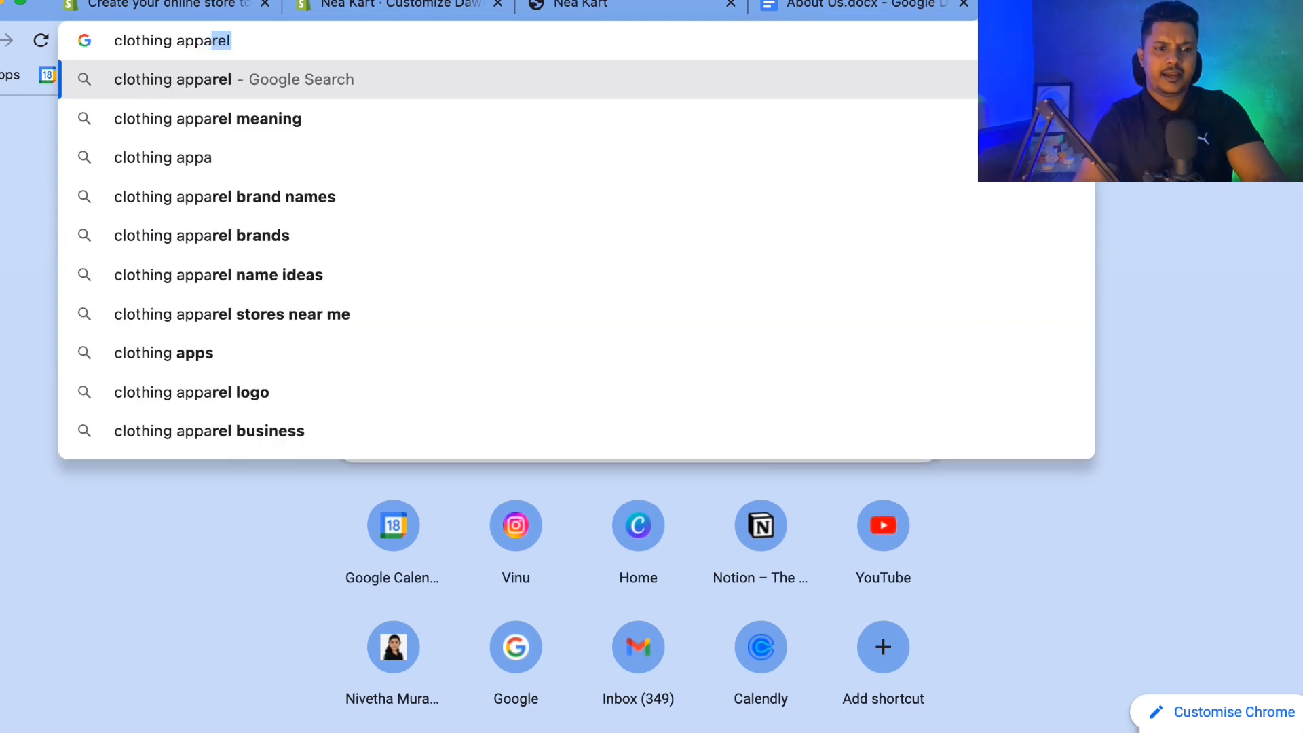
type("rel slo")
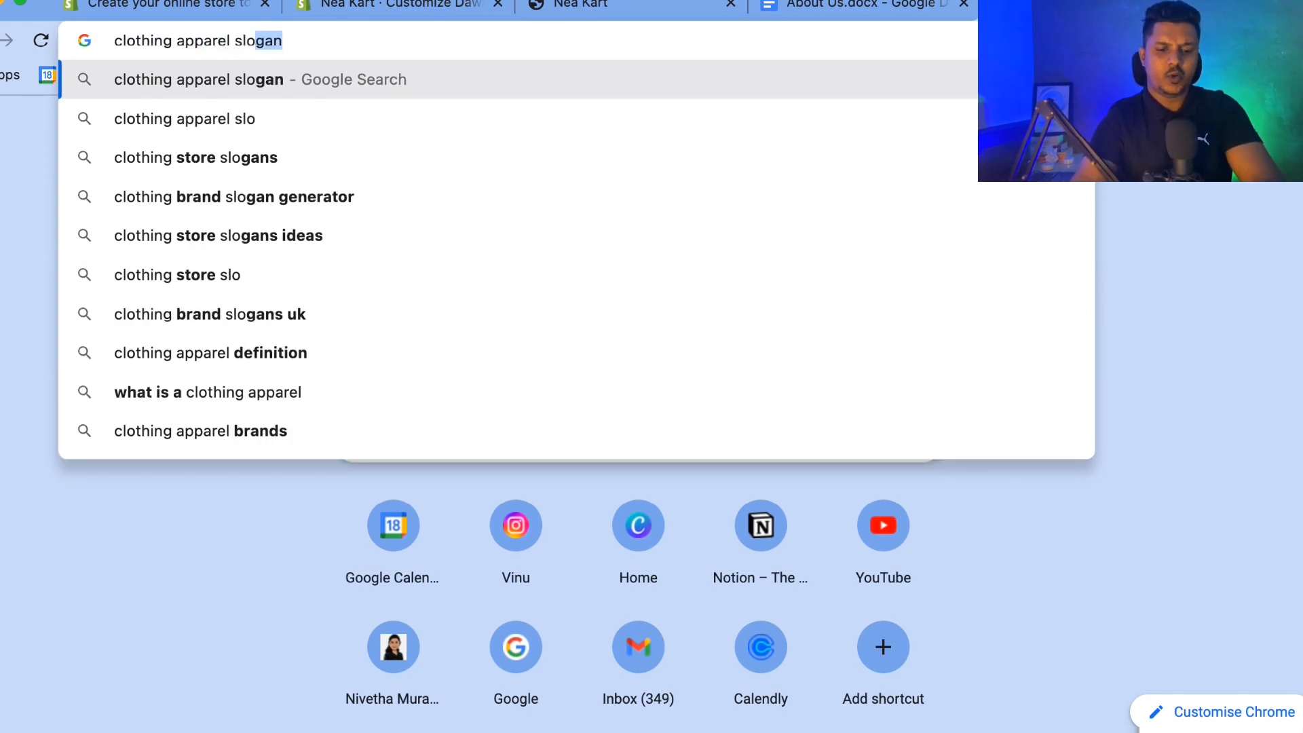
type("gans")
key("Return")
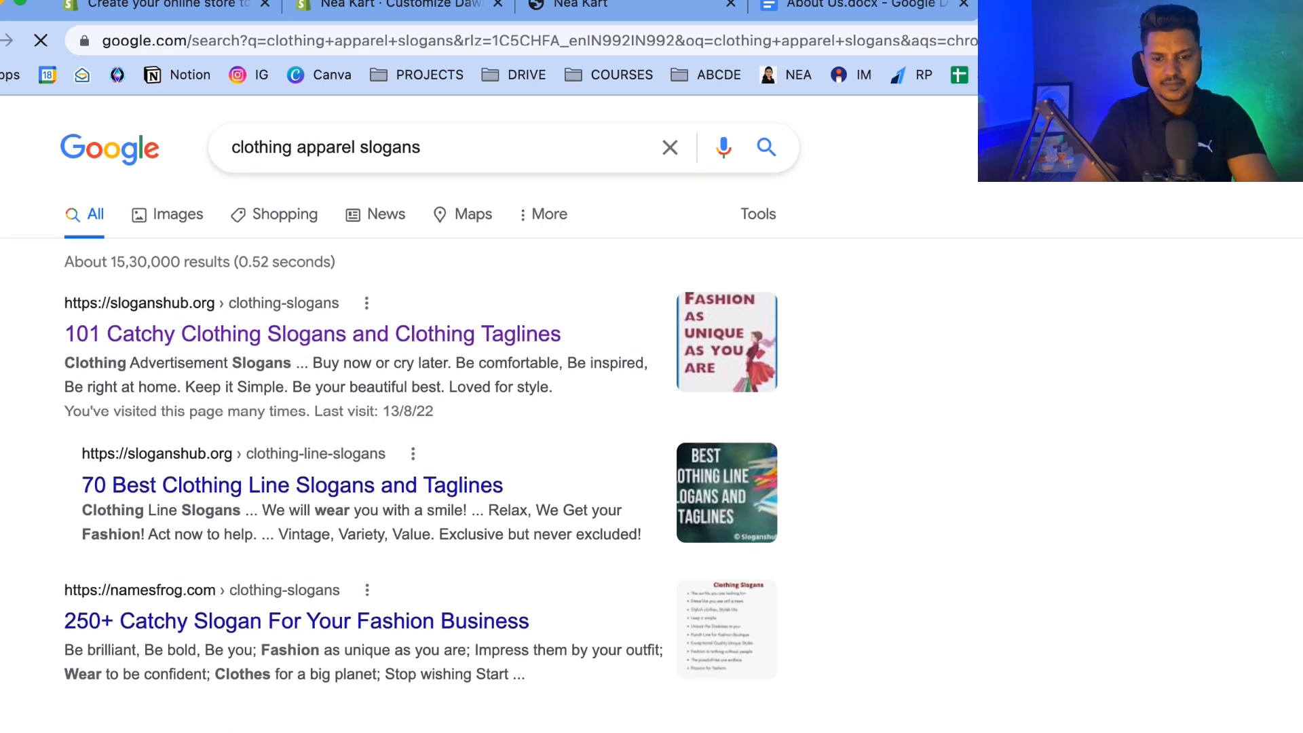
Open the 101 Catchy Clothing Slogans page and copy the slogan Be exclusive, Be Devine, Be yourself.
left_click(205, 325)
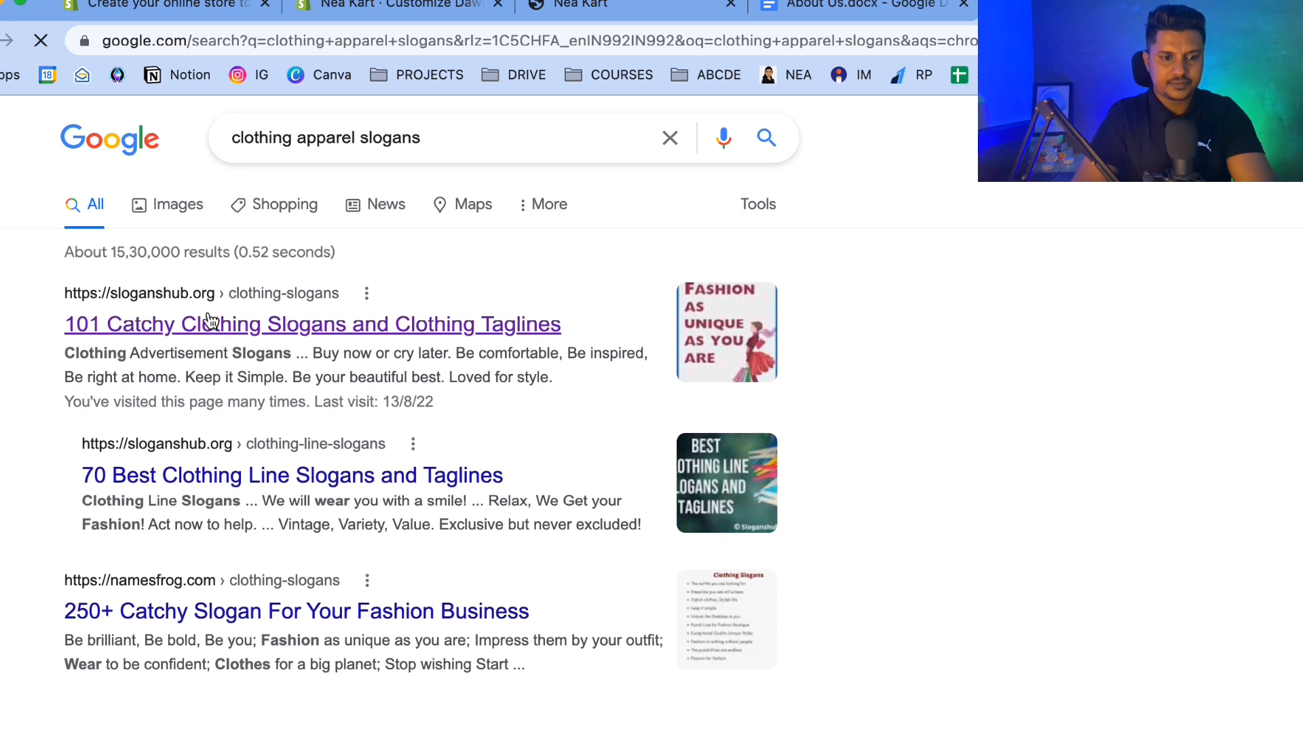
scroll(364, 438, "down", 12)
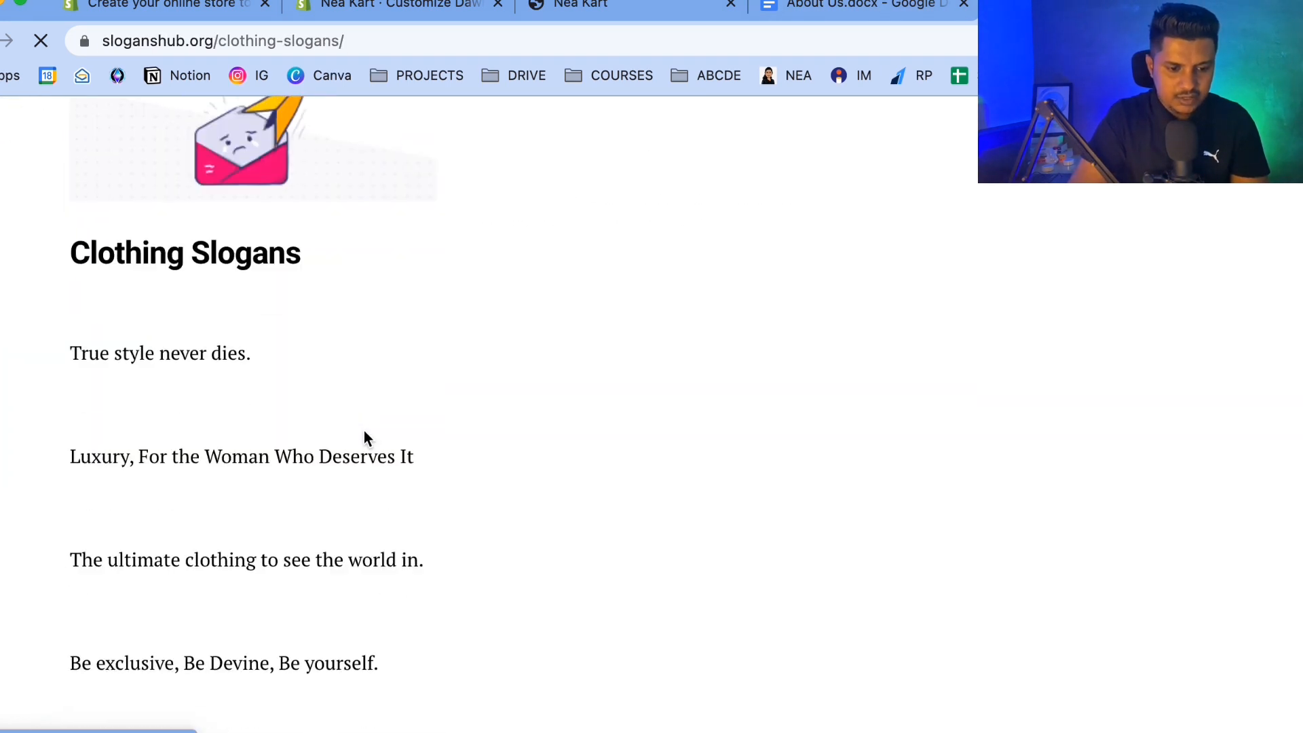
left_click_drag(70, 127, 70, 332)
key("ctrl+c")
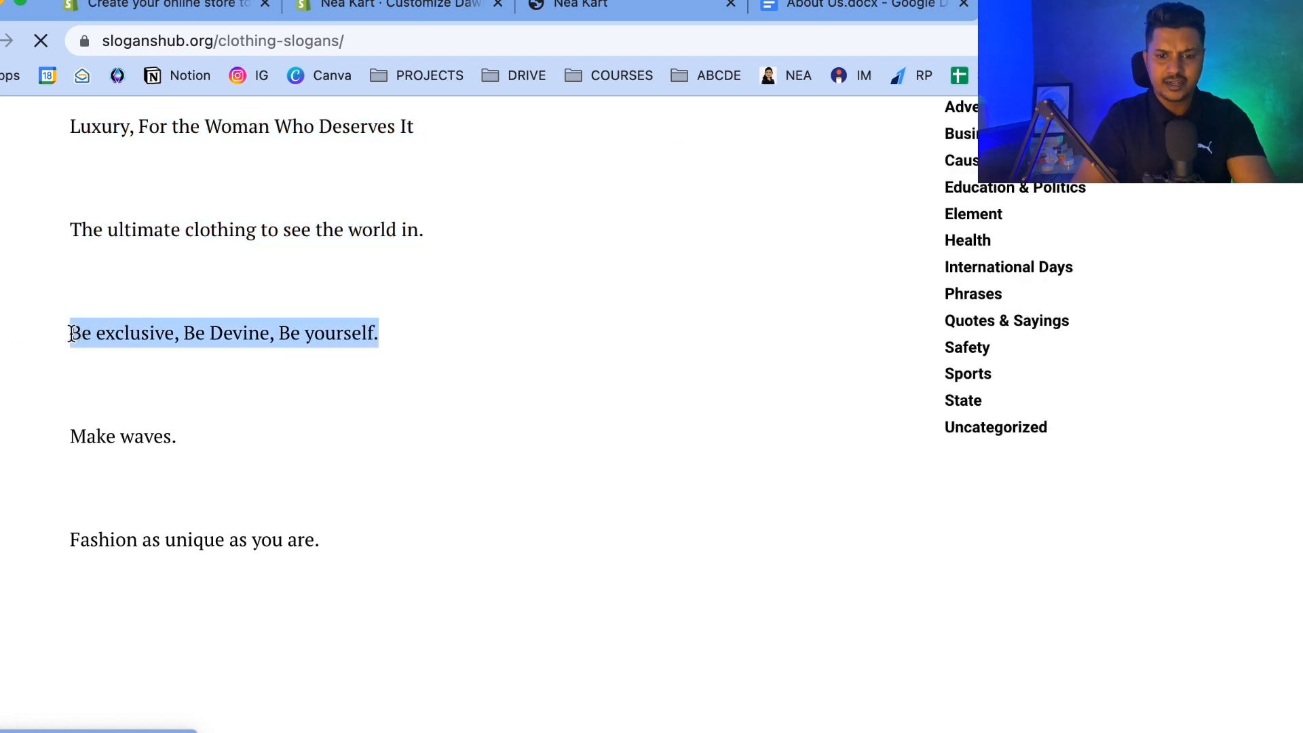
Return to the theme editor and replace the banner description with the copied slogan.
left_click(434, 4)
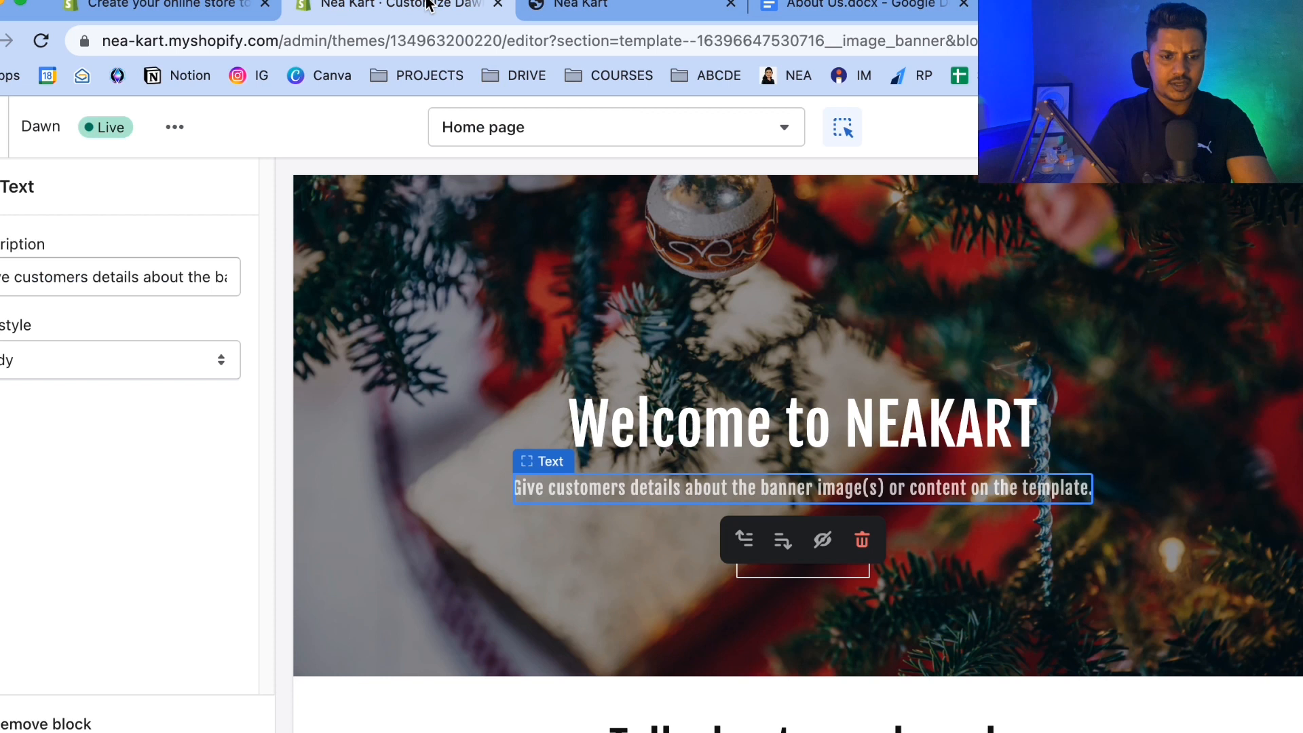
left_click(47, 277)
key("ctrl+a")
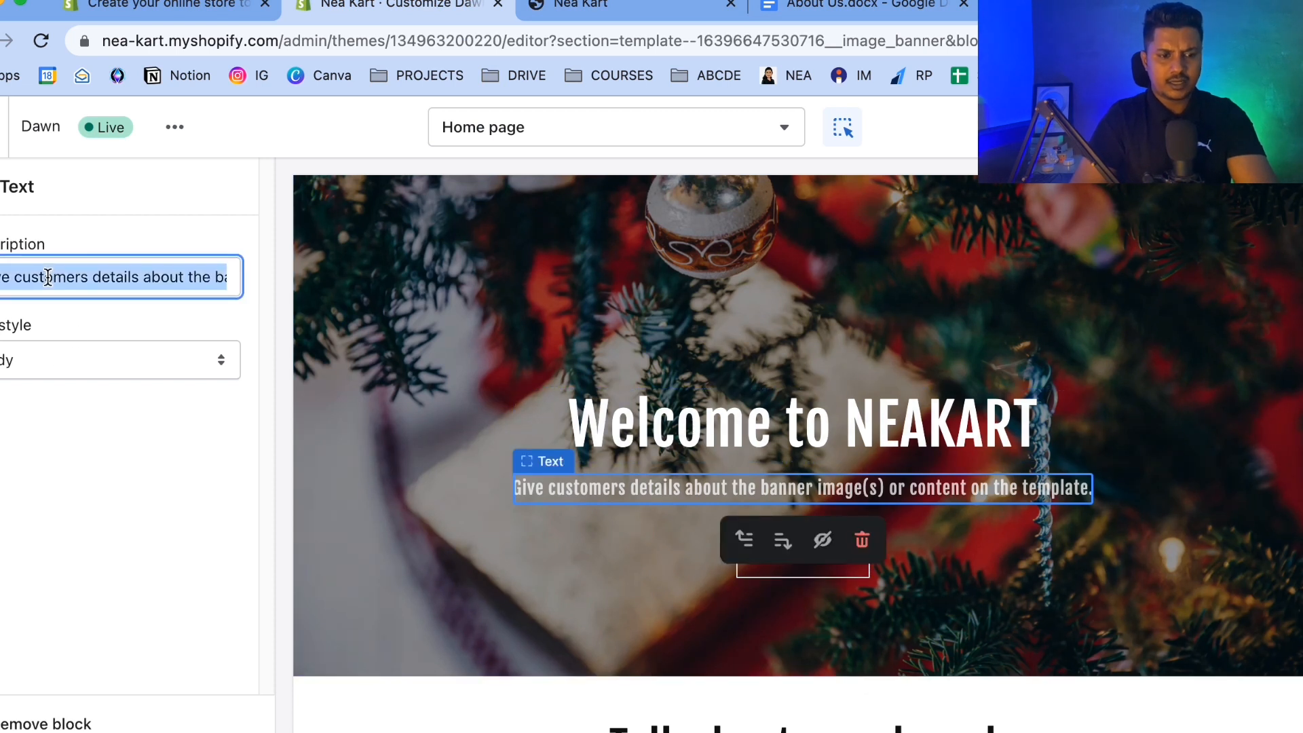
key("ctrl+v")
left_click(108, 555)
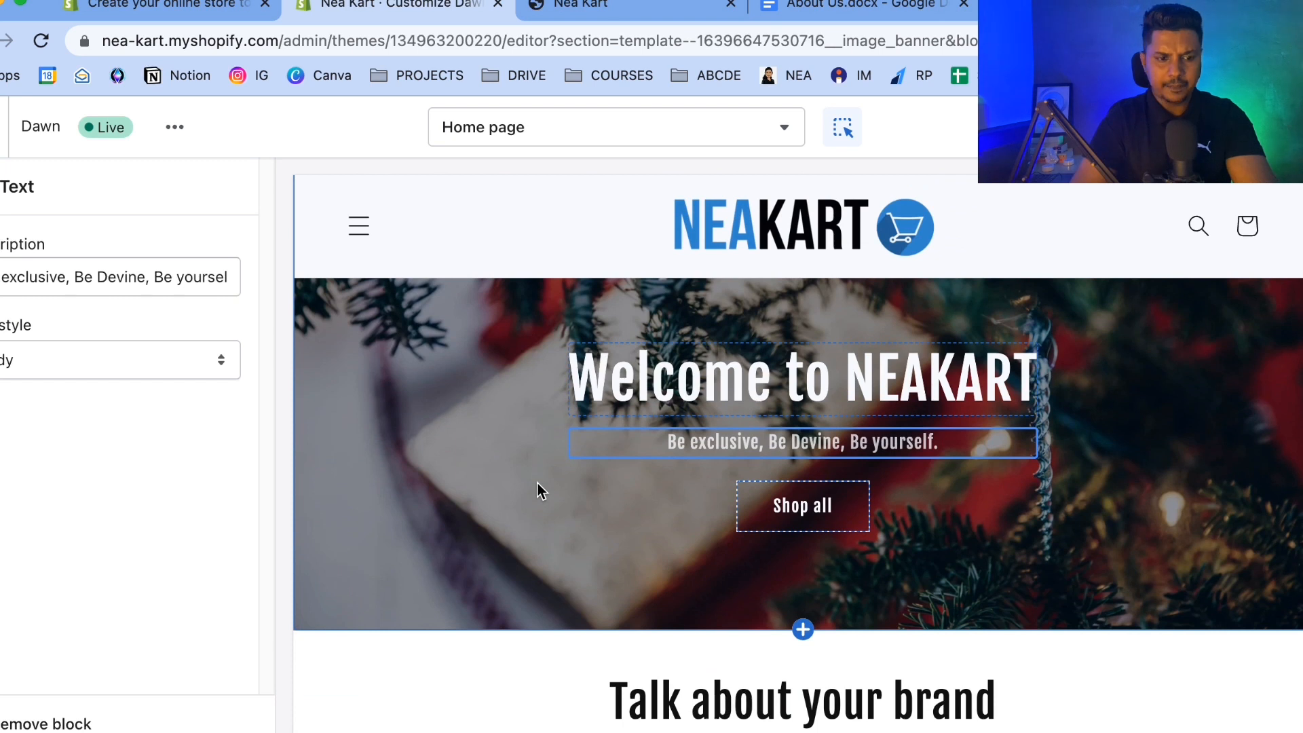
Change the banner button label to SHOP NOW.
left_click(813, 511)
triple_click(41, 277)
type("SHOP NOW")
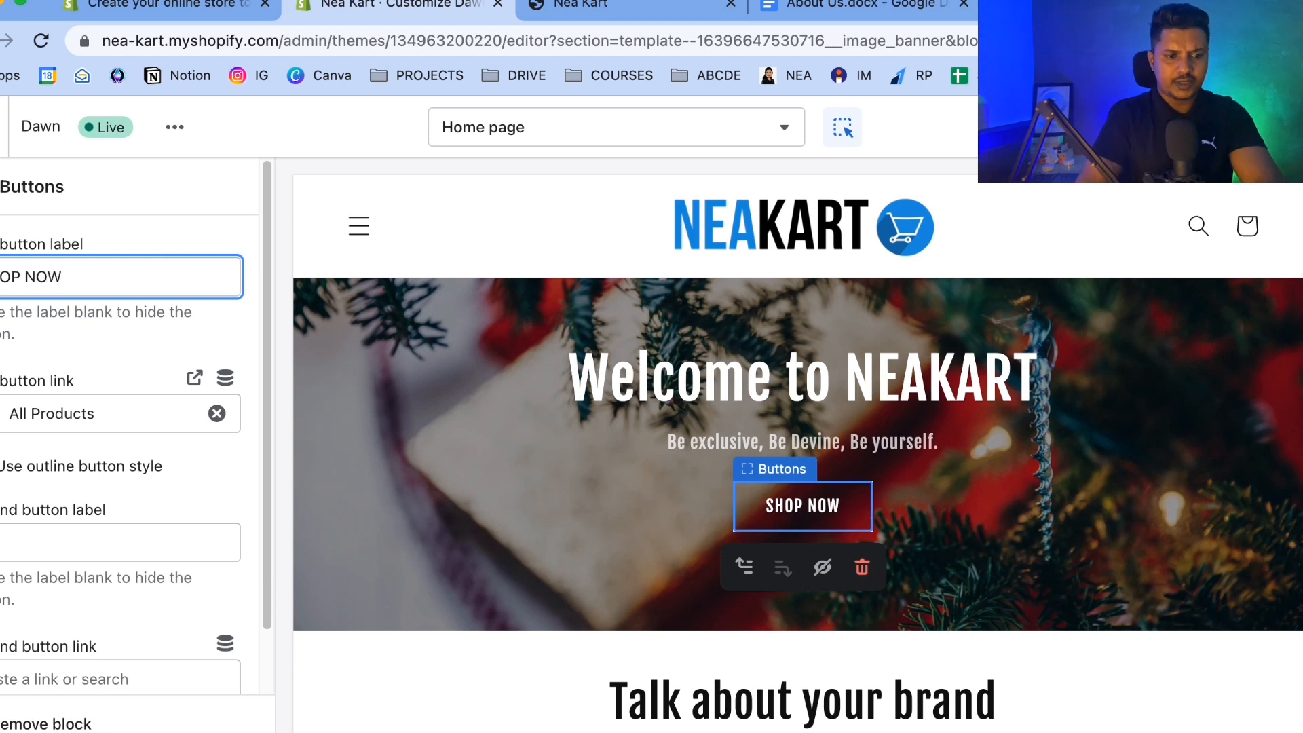
left_click(109, 365)
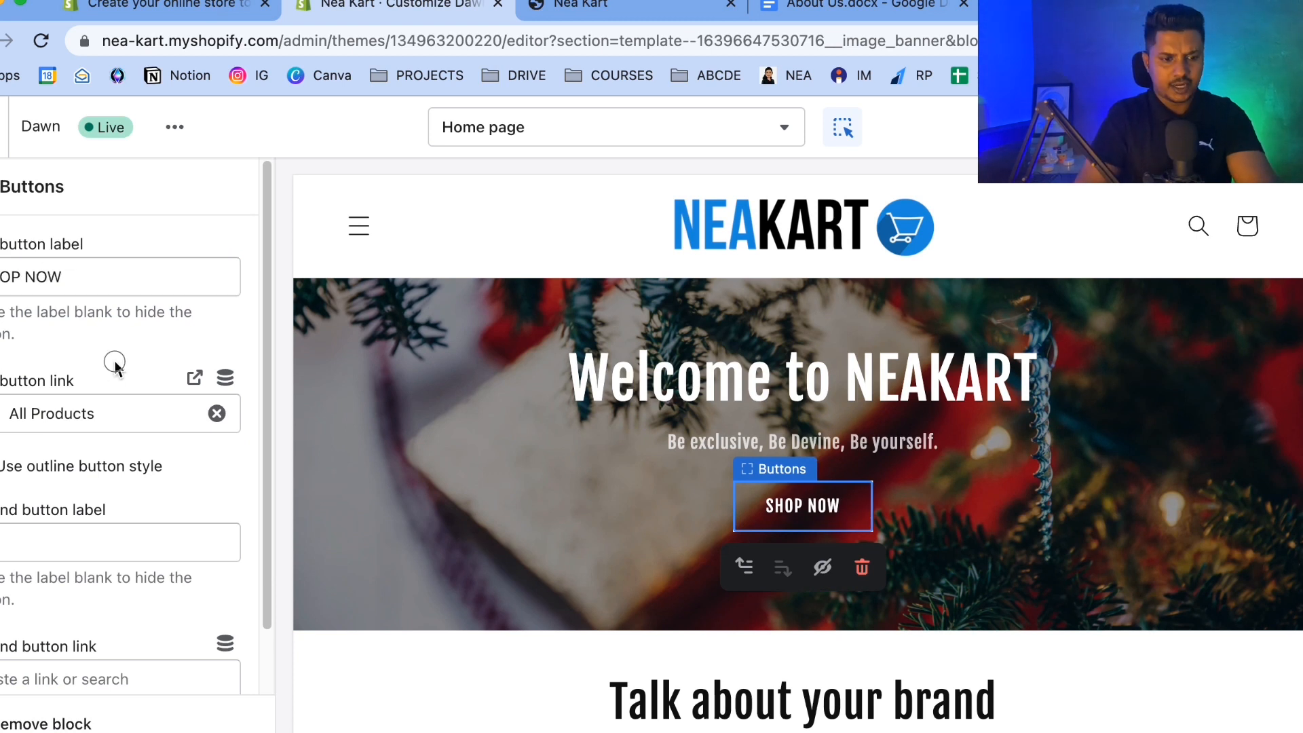
scroll(116, 361, "down", 1)
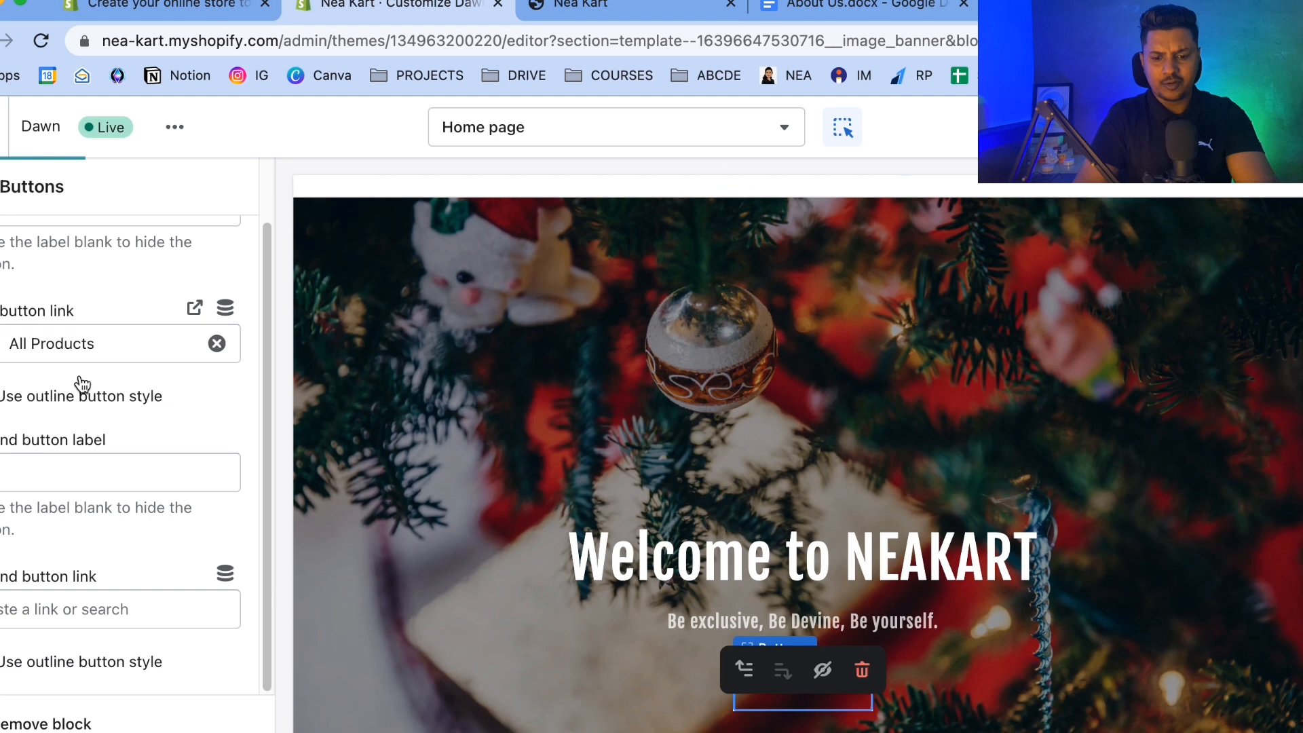
scroll(575, 375, "down", 2)
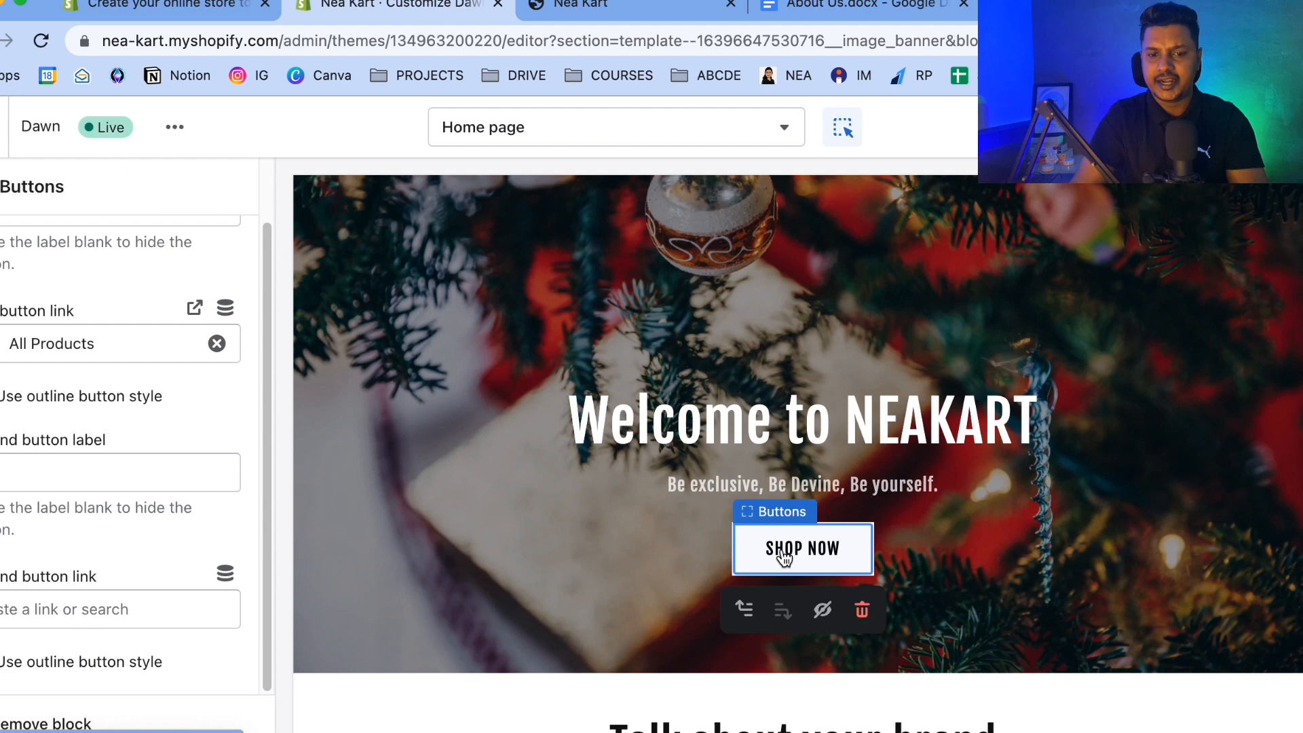
Hide the Rich text section on the home page.
left_click(1, 187)
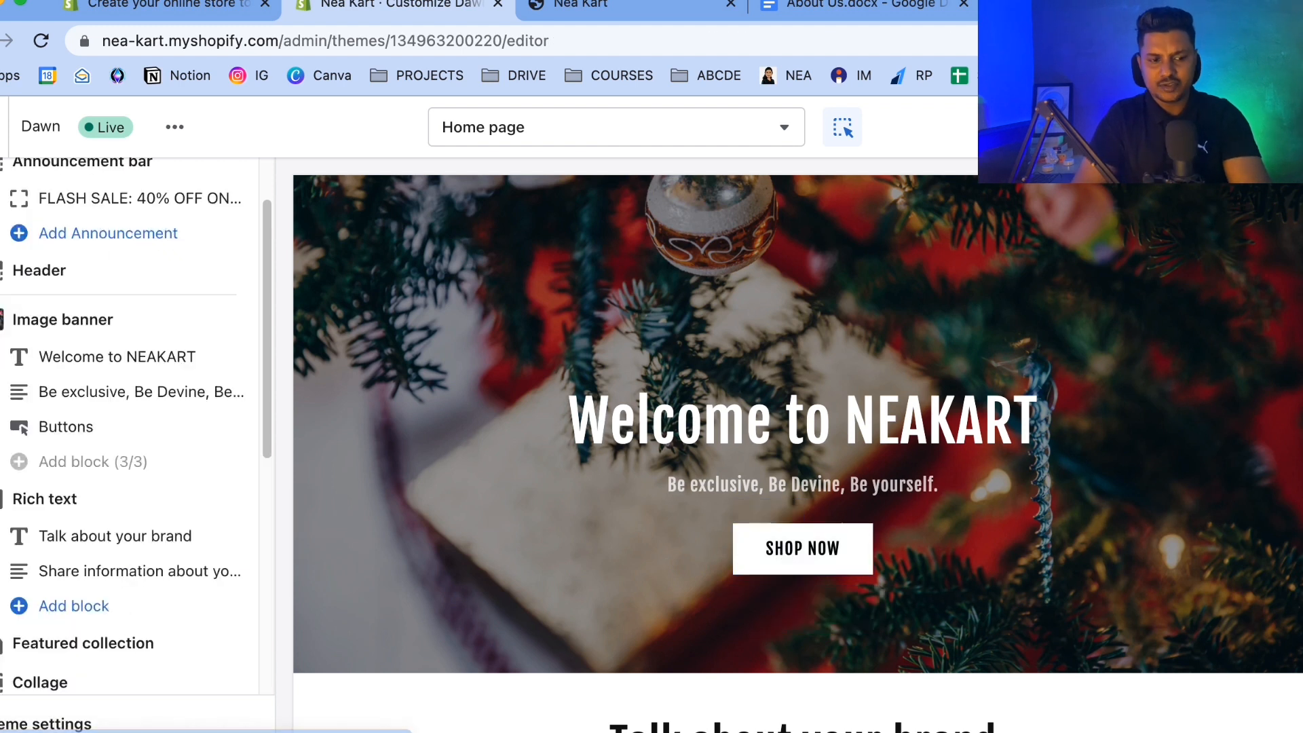
scroll(784, 404, "down", 6)
scroll(783, 404, "up", 1)
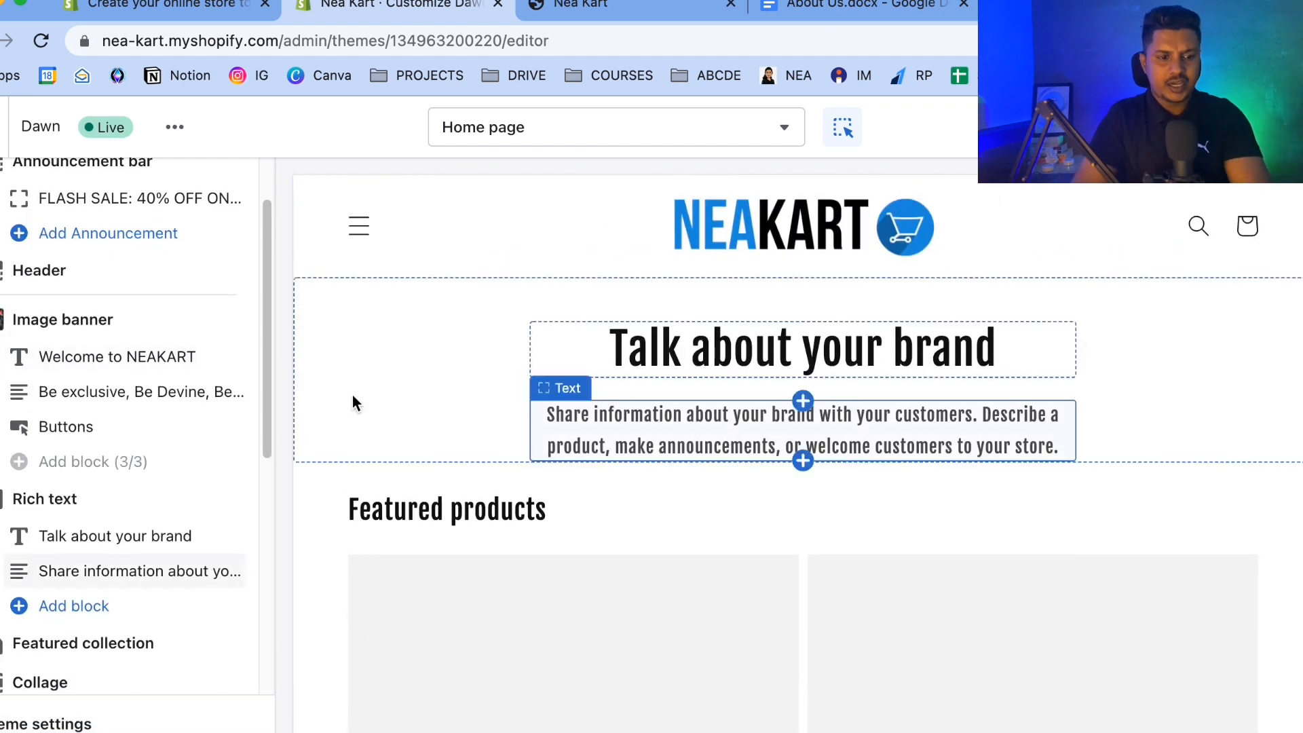
scroll(665, 373, "up", 3)
scroll(763, 354, "down", 2)
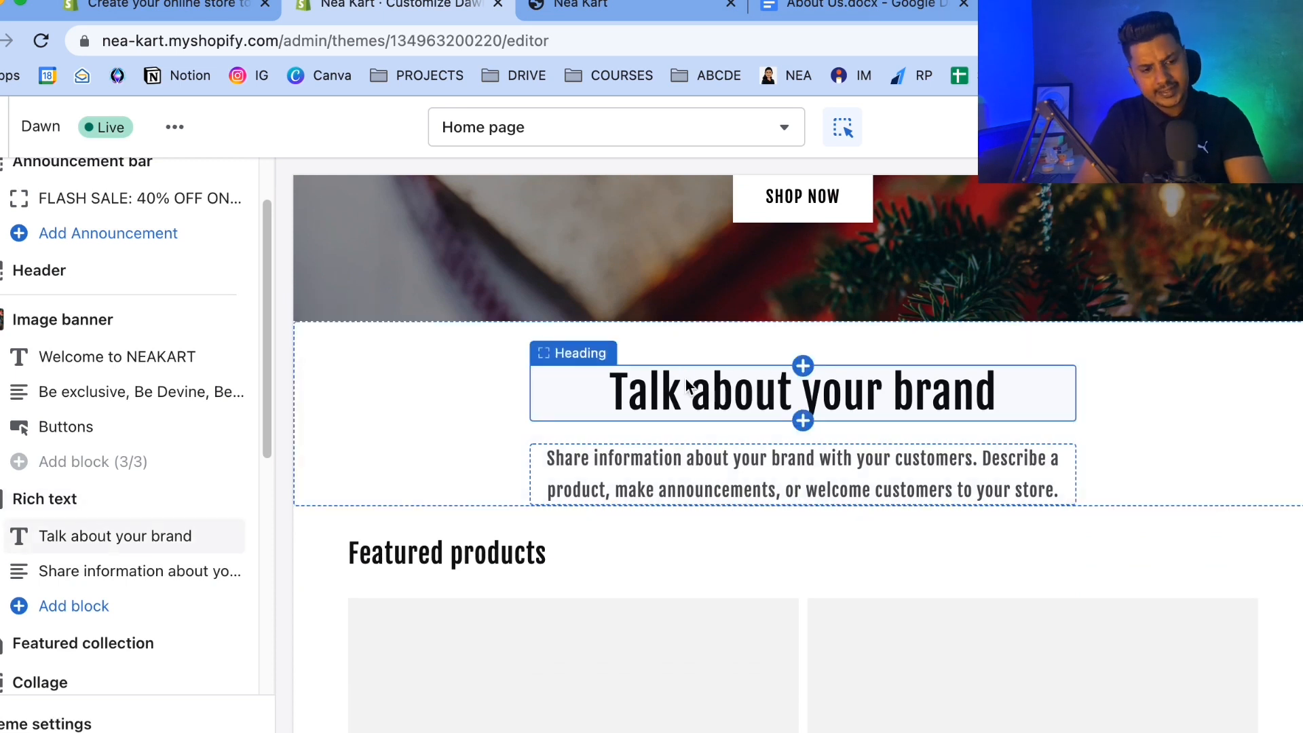
scroll(23, 543, "down", 1)
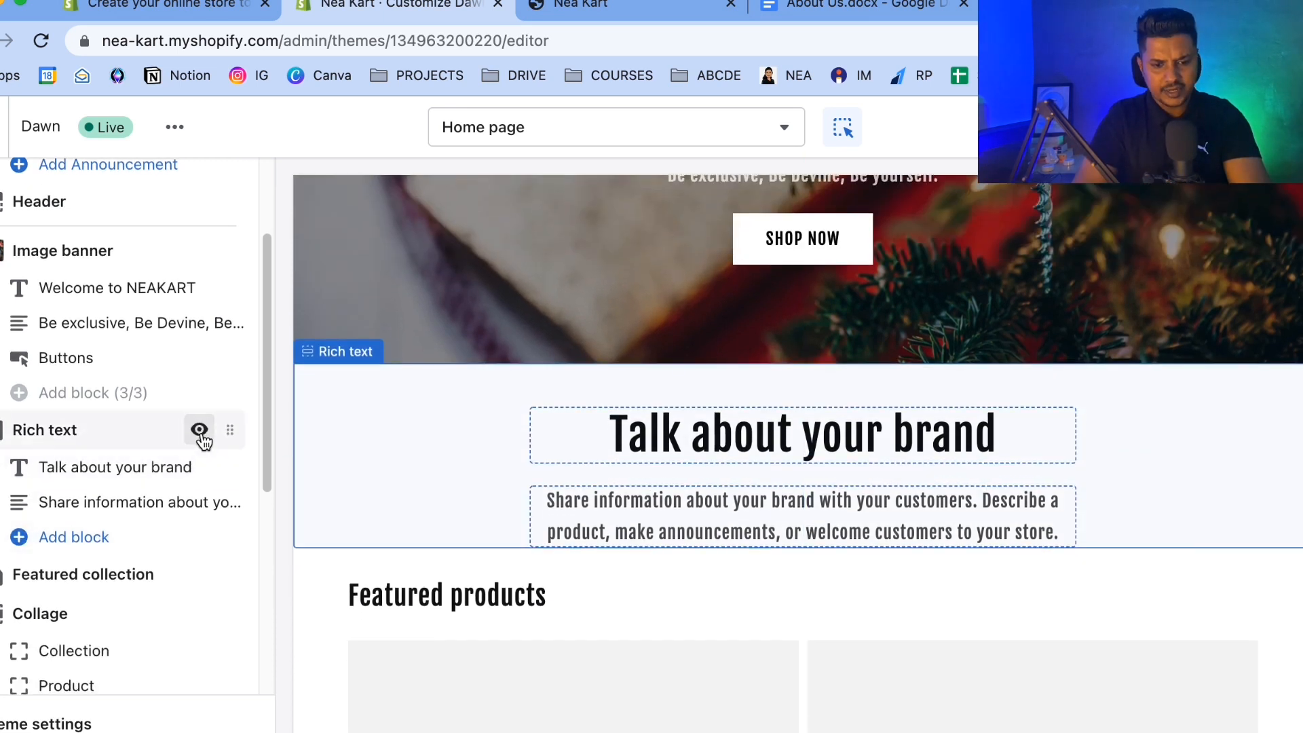
left_click(200, 431)
scroll(599, 504, "down", 15)
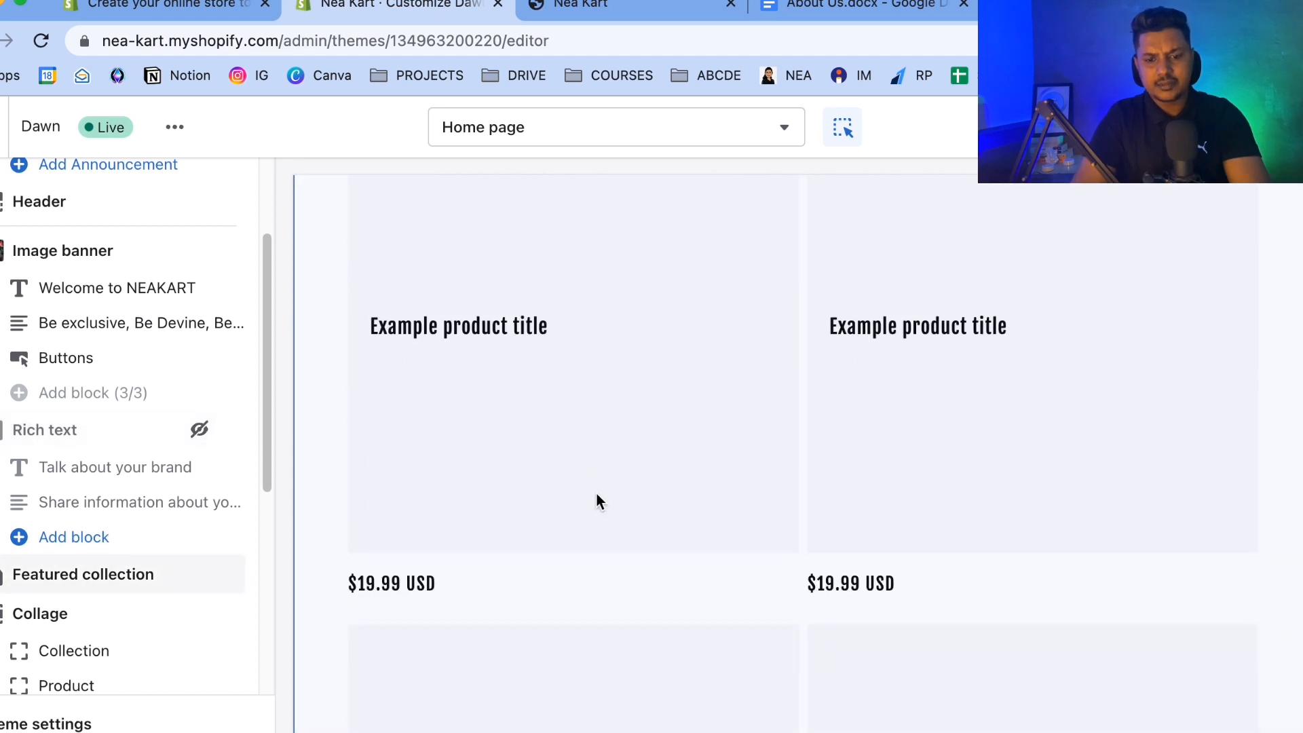
Hide the Collage section on the home page.
scroll(596, 501, "down", 1)
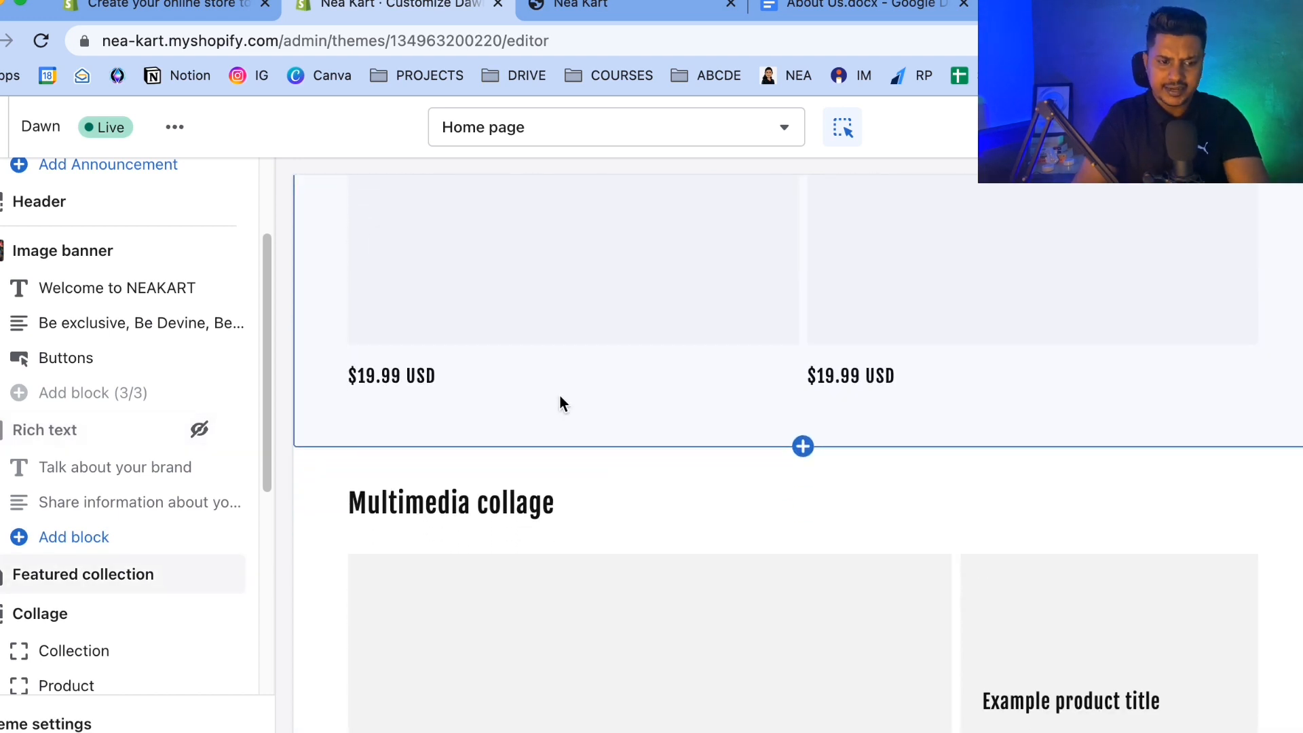
scroll(91, 546, "down", 3)
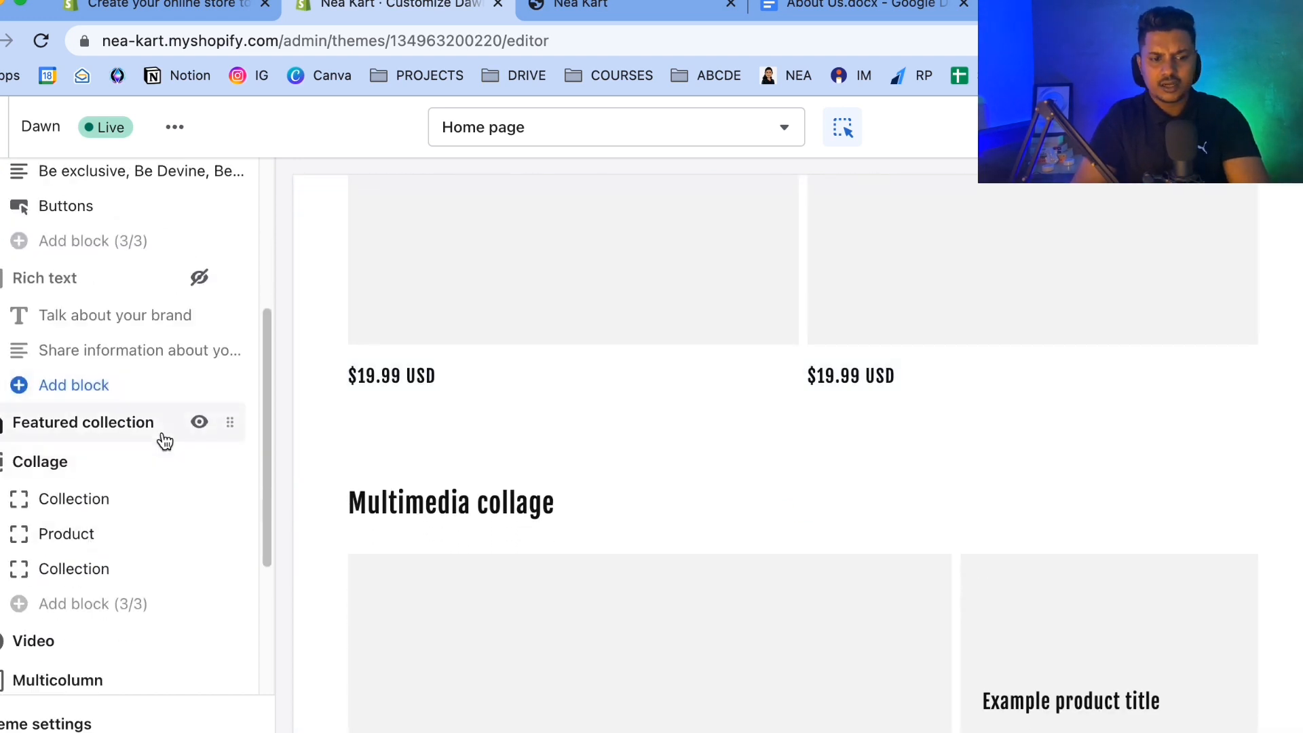
scroll(165, 440, "down", 1)
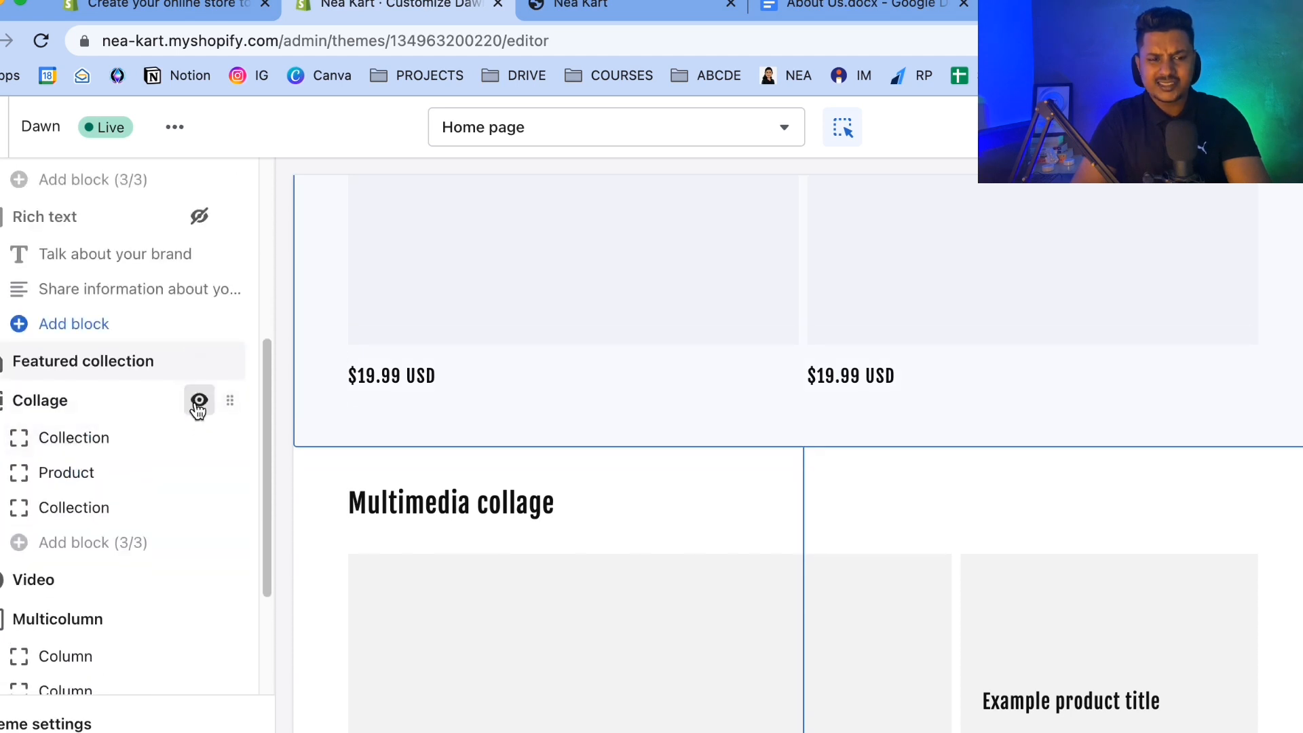
left_click(199, 402)
Hide the Video and Multicolumn sections on the home page.
scroll(198, 410, "down", 1)
scroll(198, 411, "down", 3)
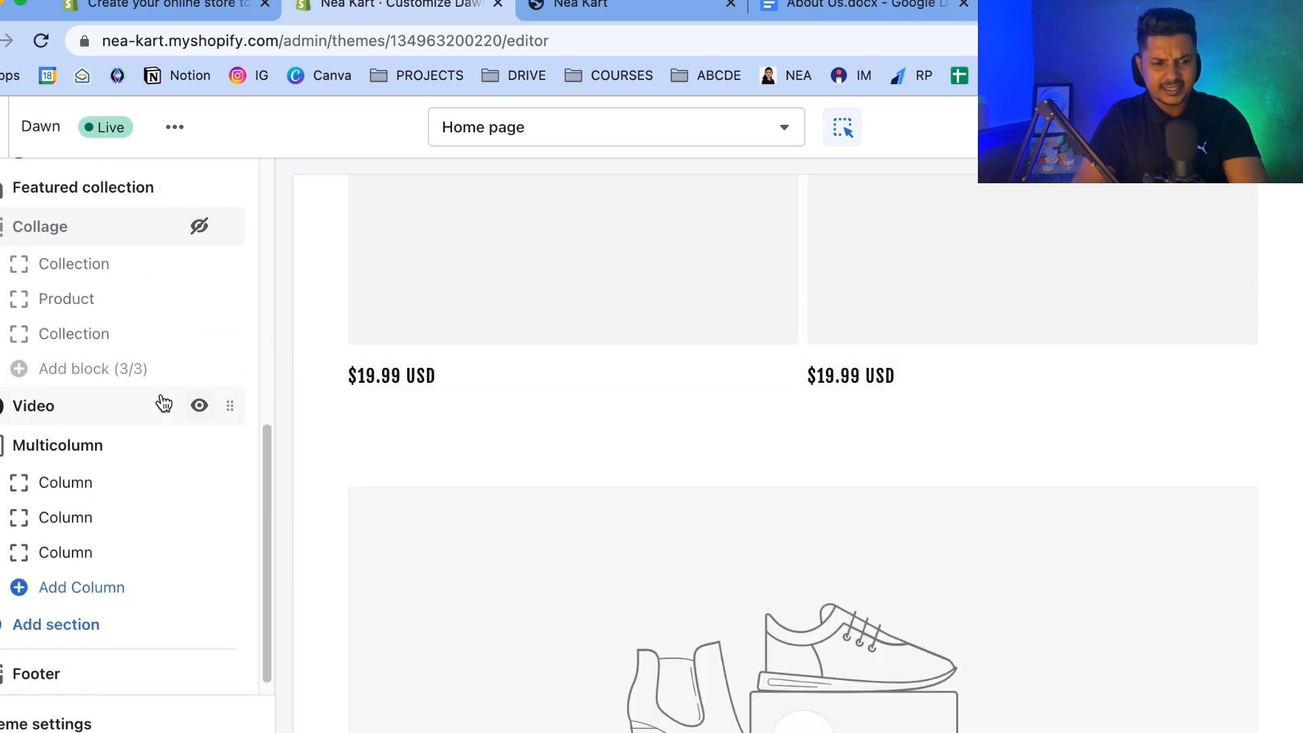
left_click(200, 407)
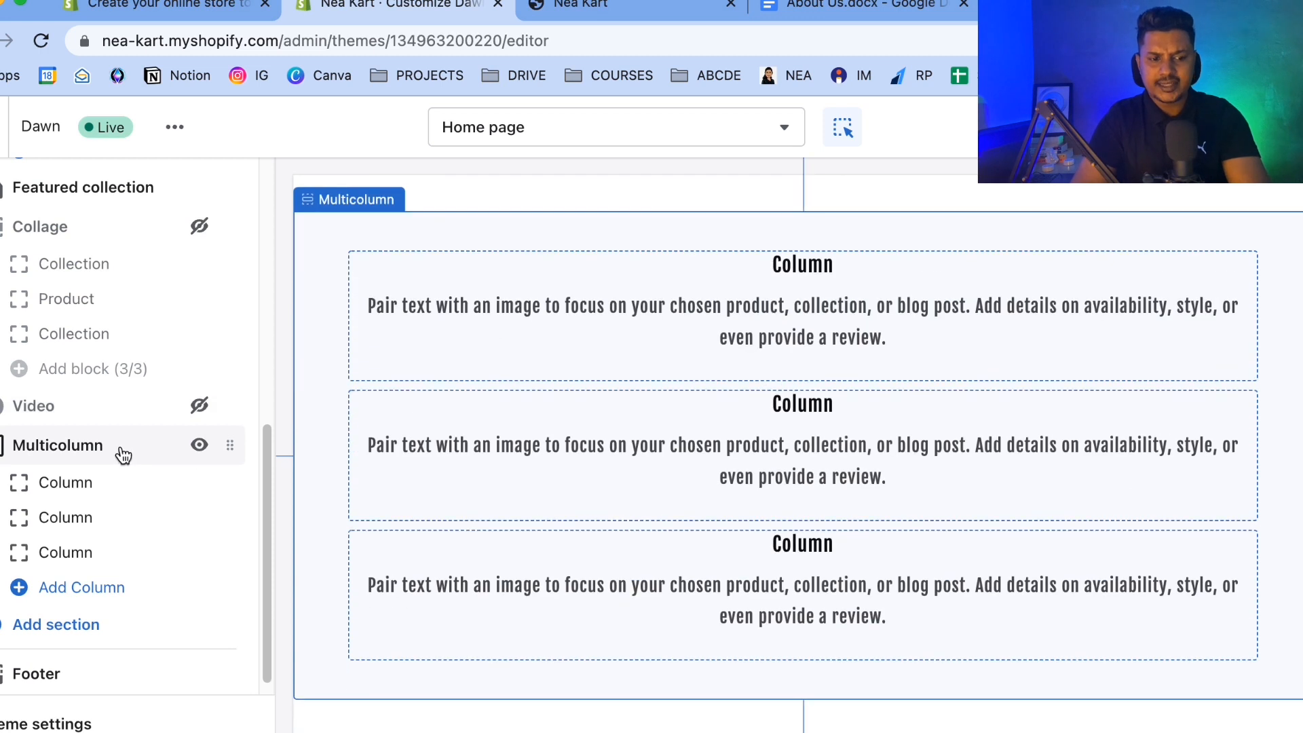
left_click(199, 446)
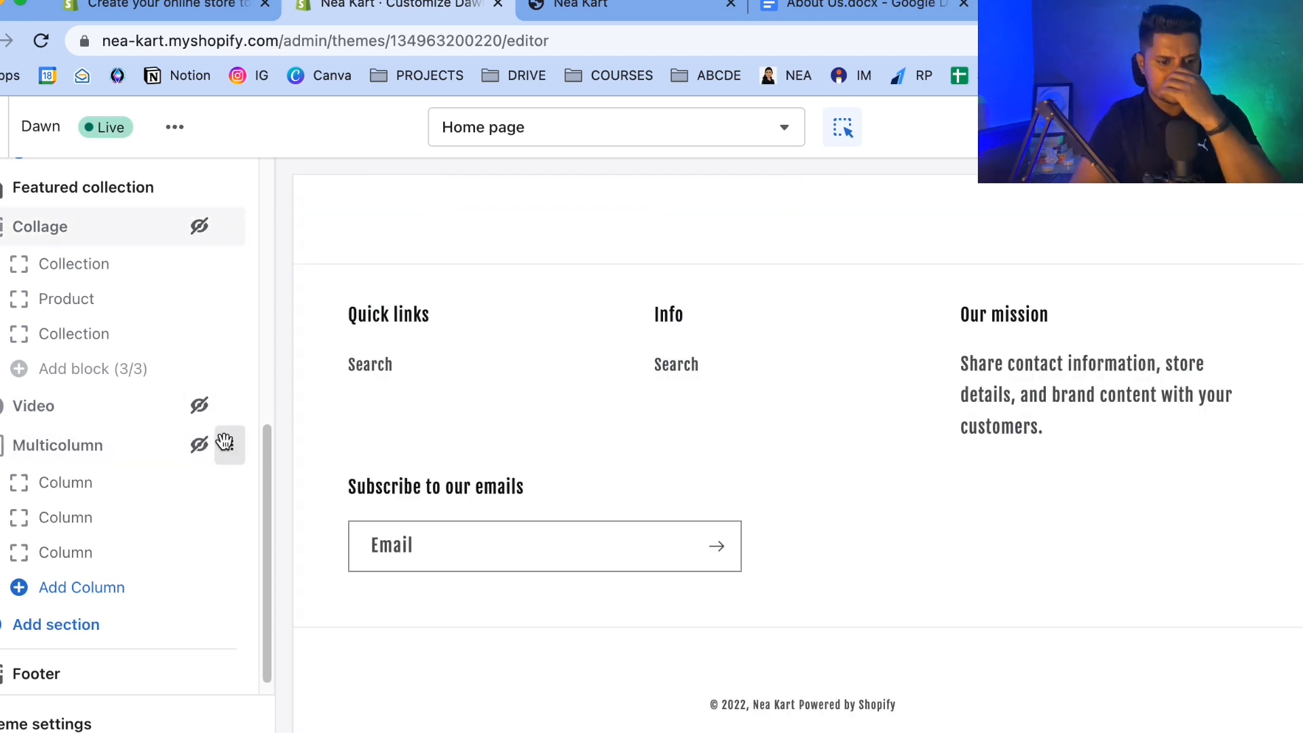
Scroll through the home page preview to review the remaining sections.
scroll(224, 440, "down", 1)
scroll(665, 499, "up", 10)
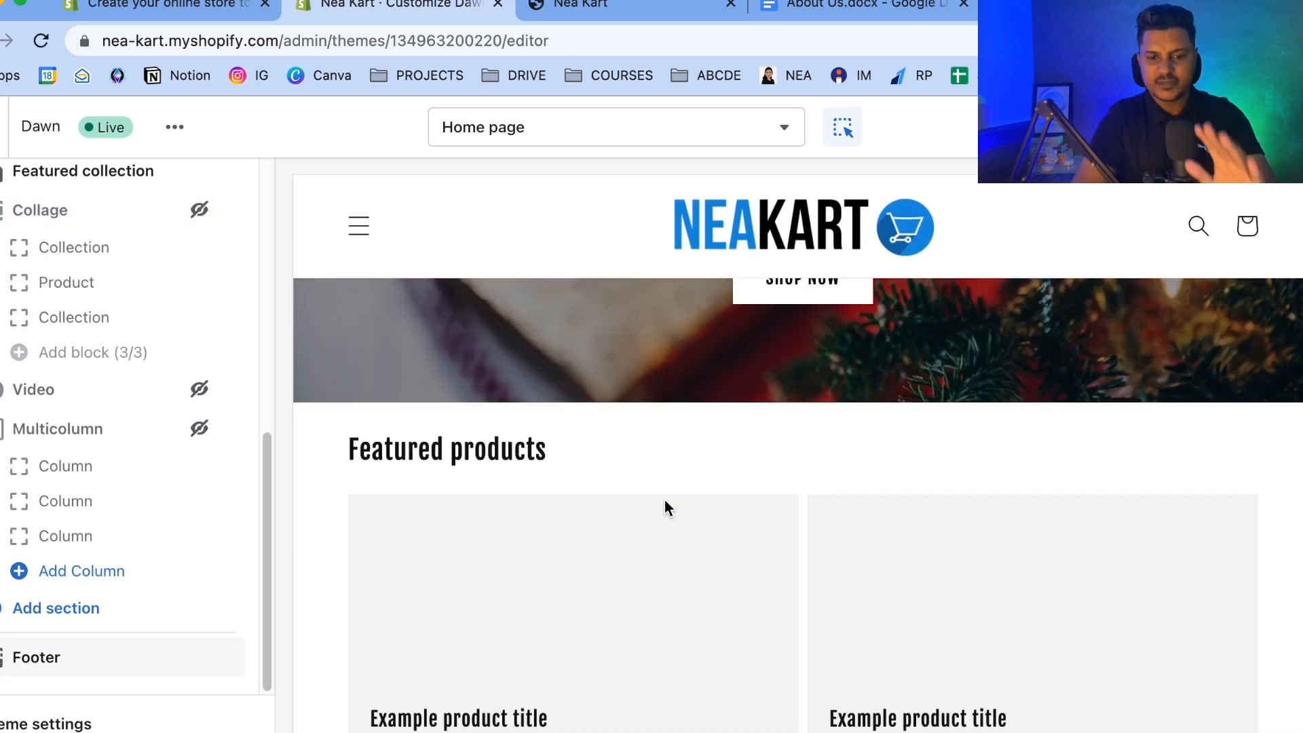
scroll(665, 501, "down", 10)
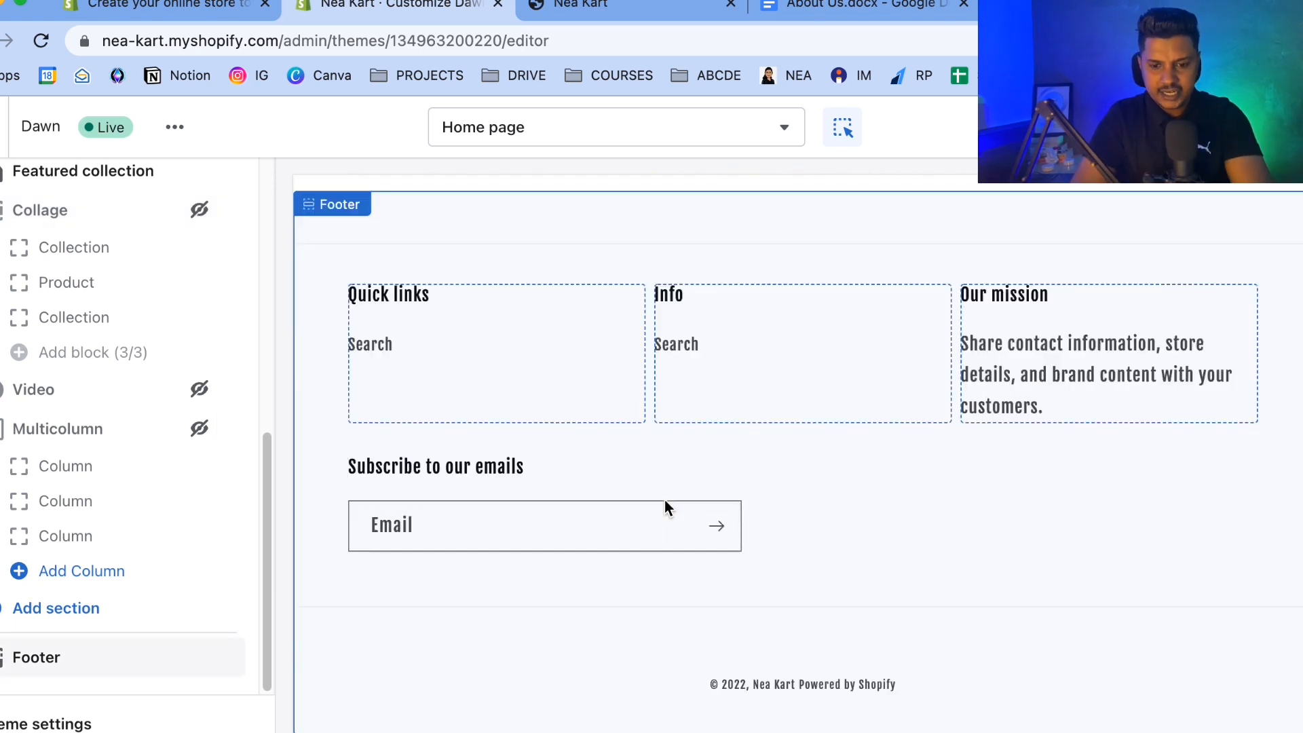
scroll(665, 499, "up", 15)
scroll(665, 499, "down", 6)
scroll(665, 500, "up", 10)
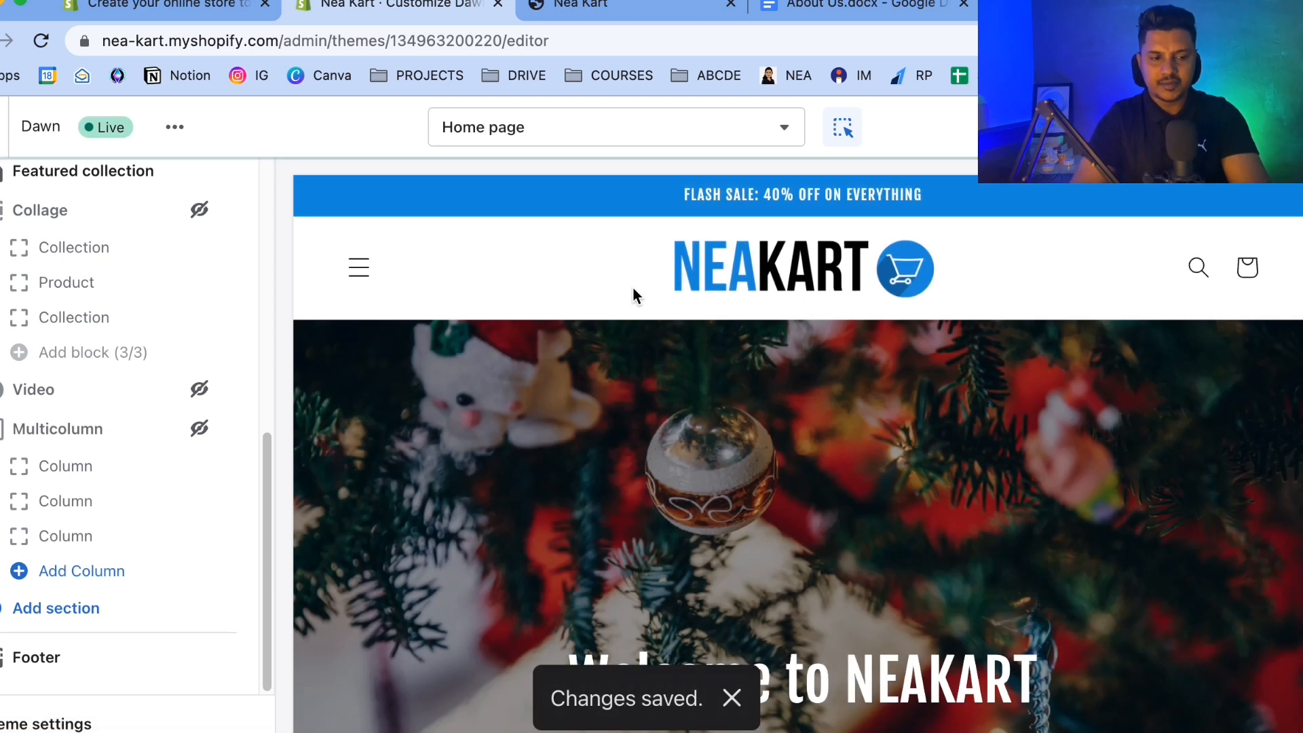
Delete the existing Contact page from the store's pages list.
left_click(13, 126)
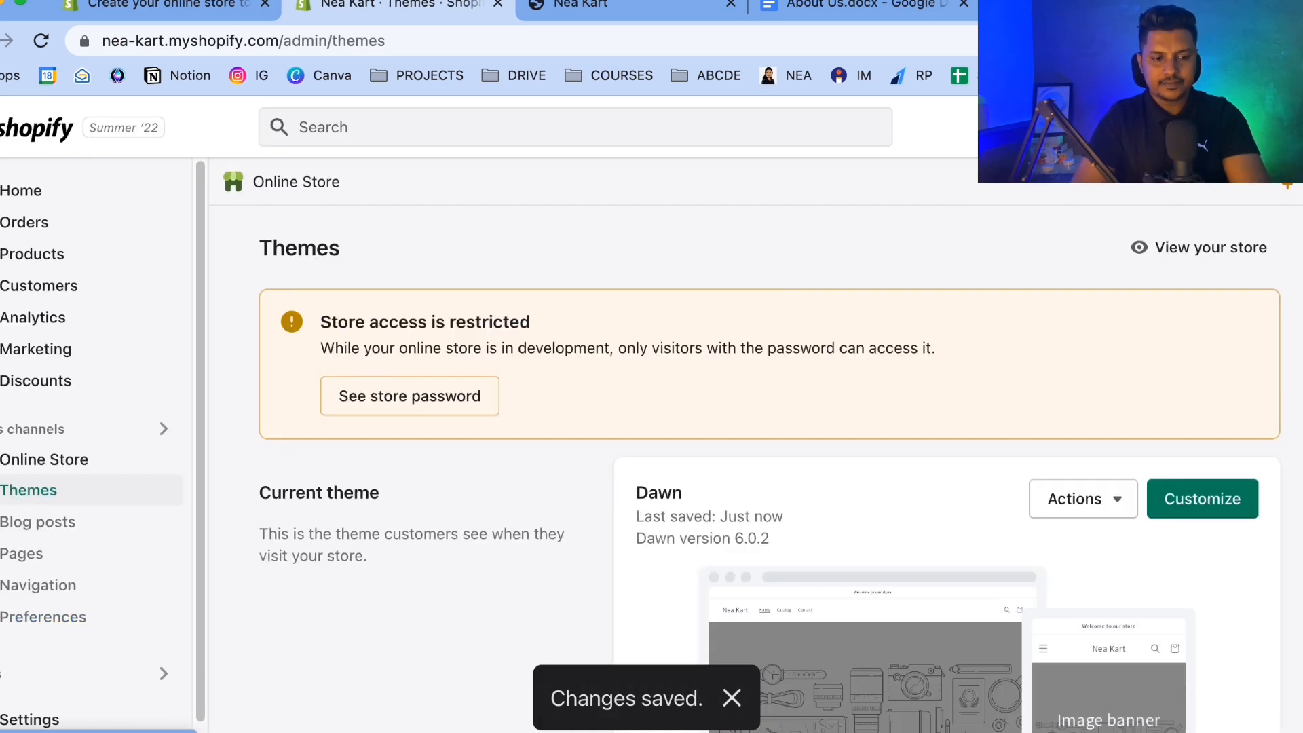
left_click(30, 556)
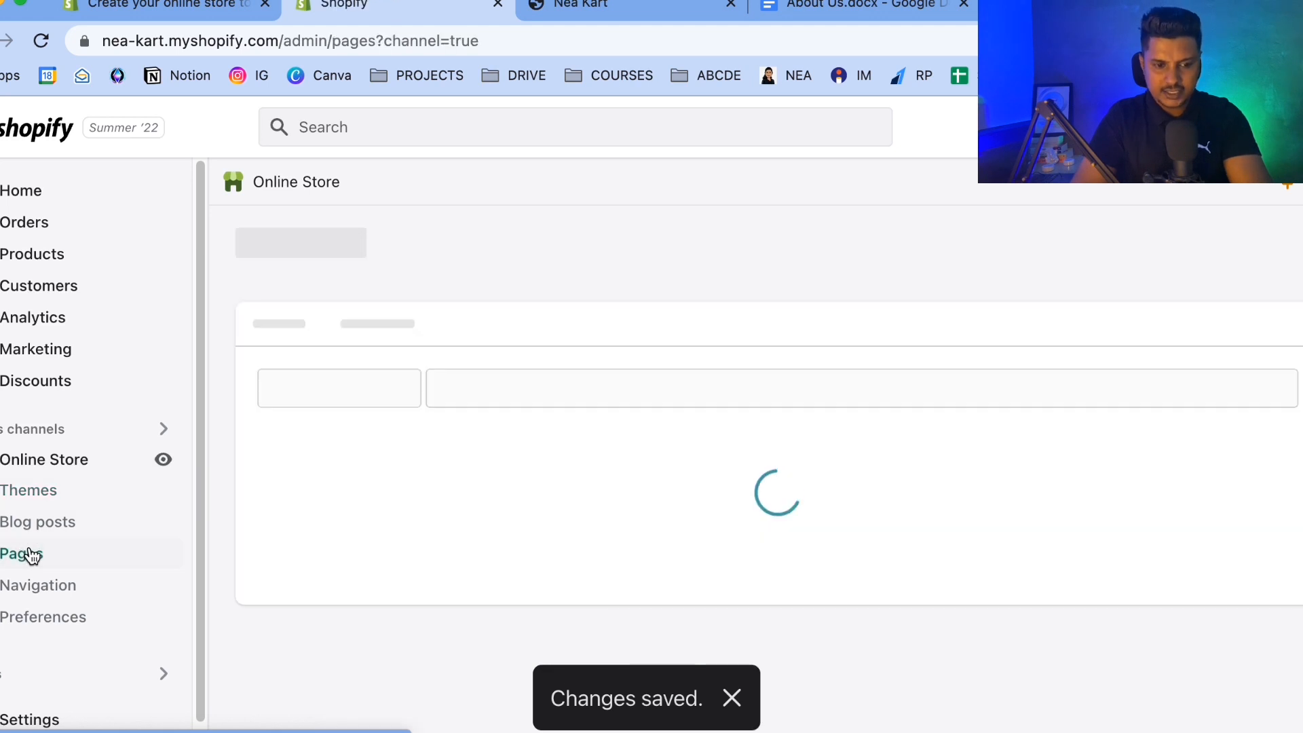
scroll(435, 578, "down", 1)
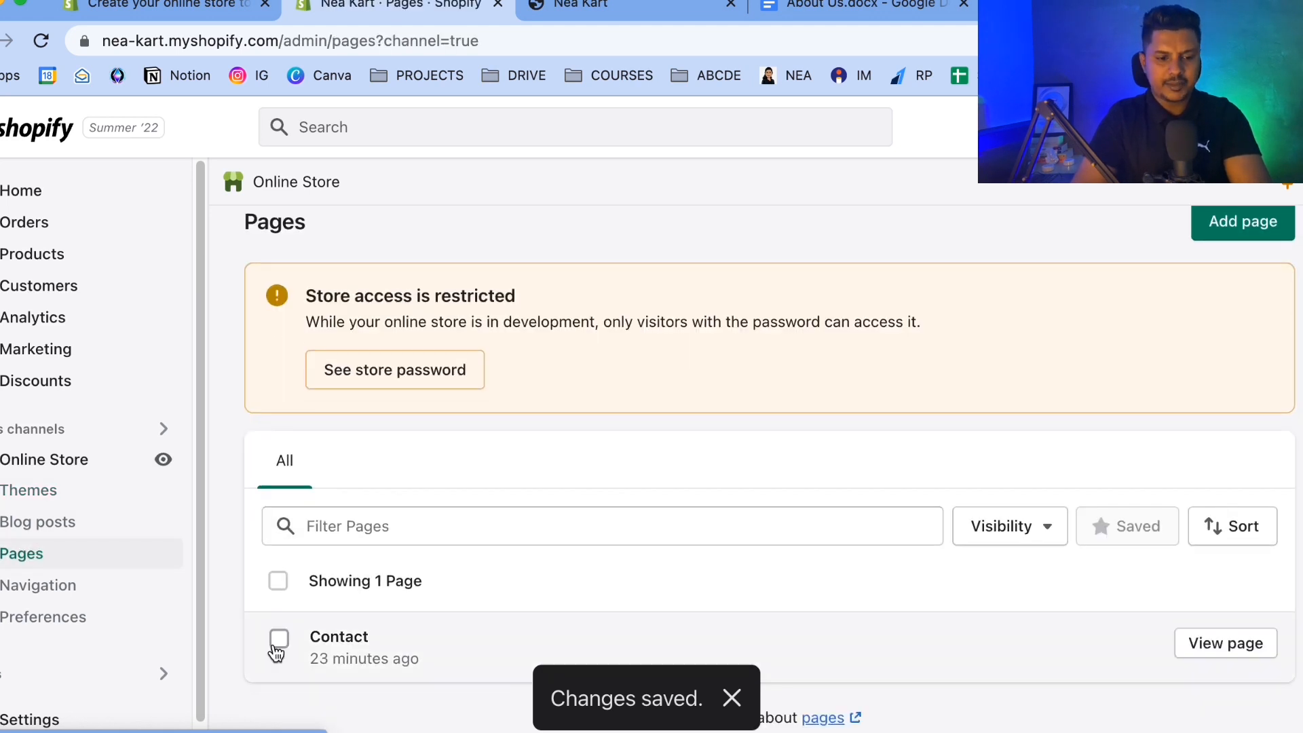
left_click(279, 638)
left_click(482, 583)
left_click(442, 524)
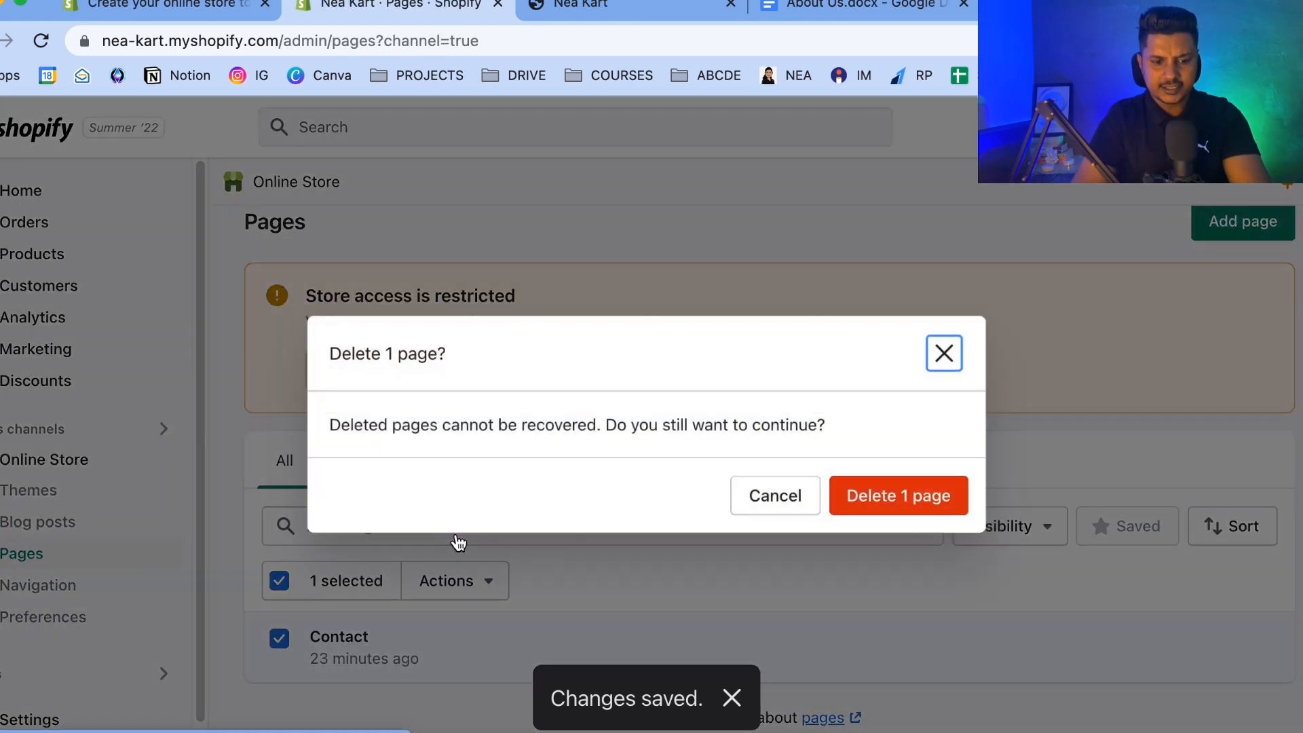
left_click(910, 510)
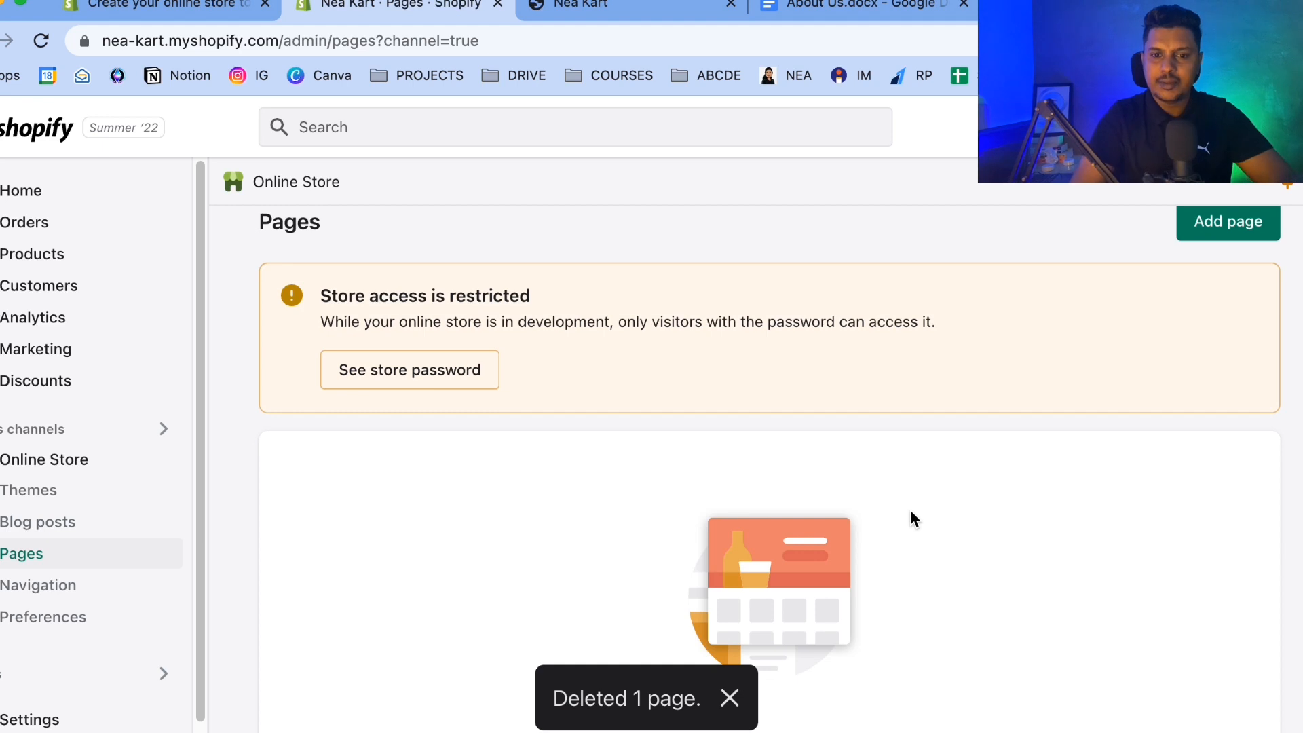
Make a copy of the About Us template document and open the copy.
left_click(855, 5)
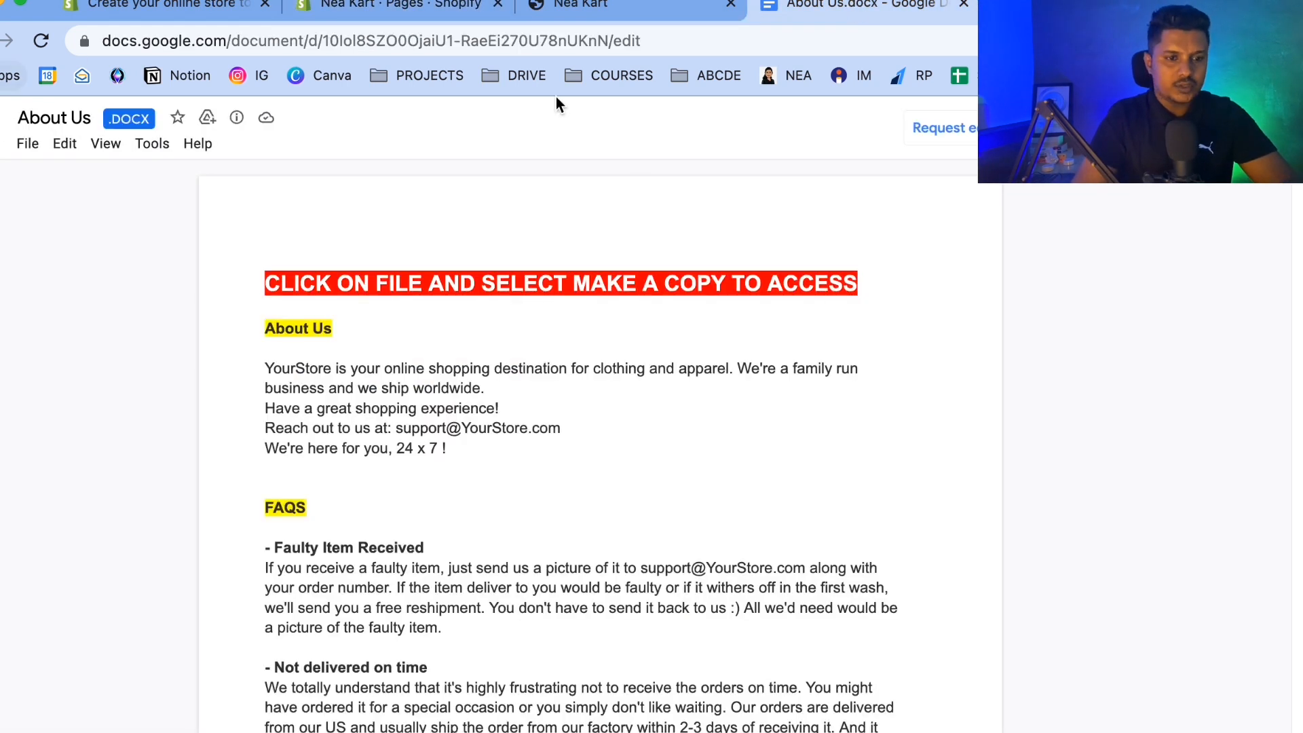
scroll(232, 405, "down", 20)
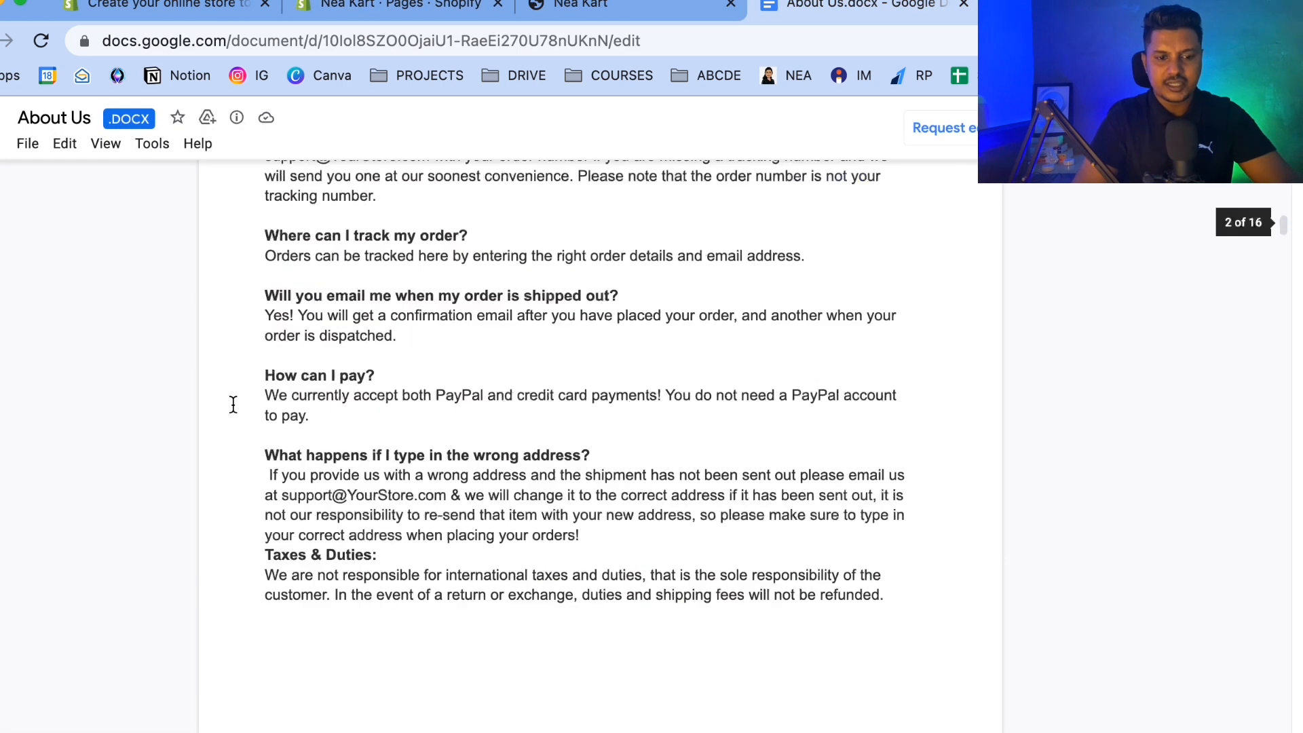
scroll(233, 404, "down", 5)
scroll(232, 405, "up", 20)
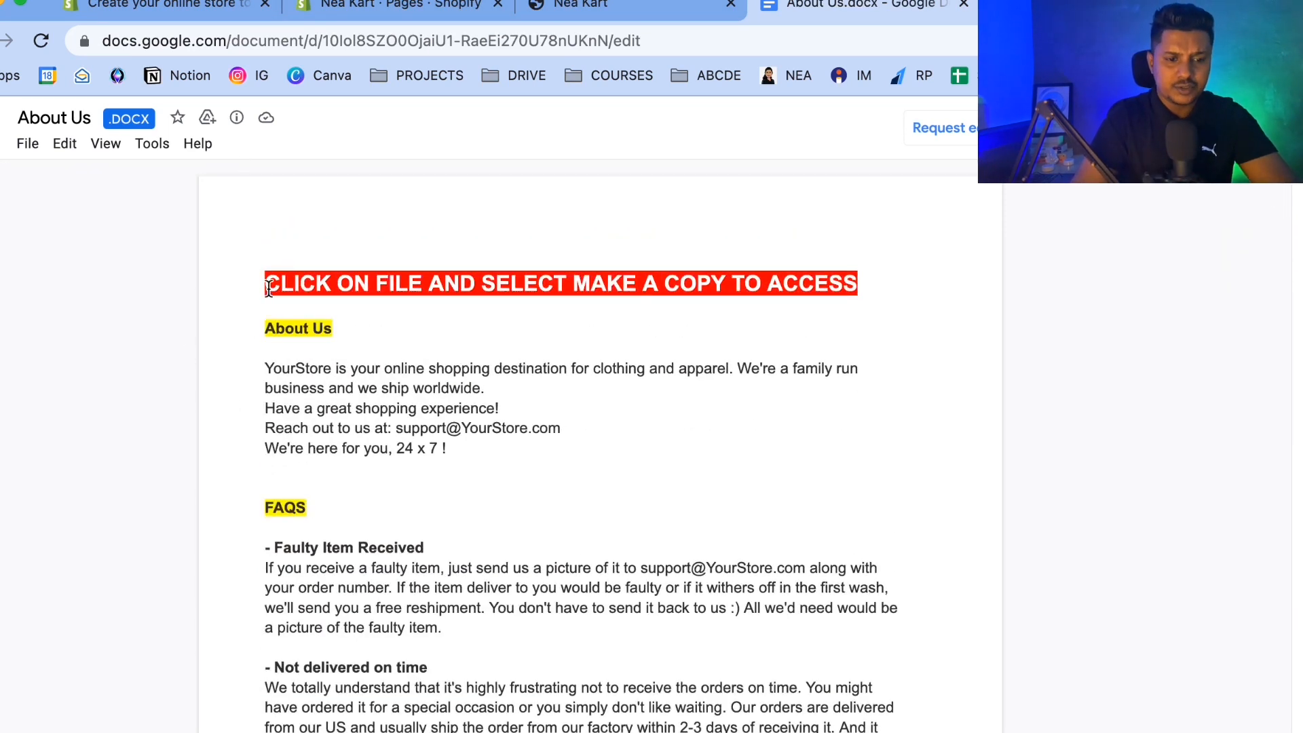
left_click_drag(297, 286, 744, 302)
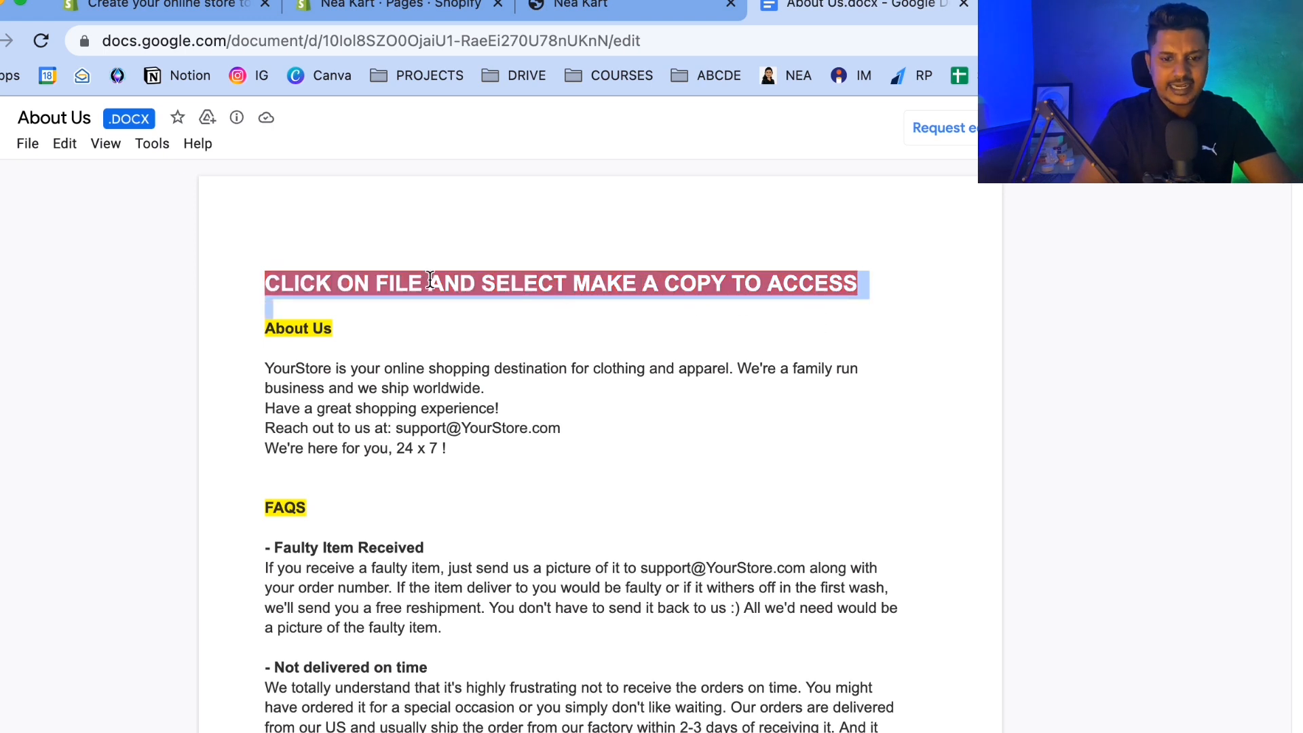
left_click(29, 143)
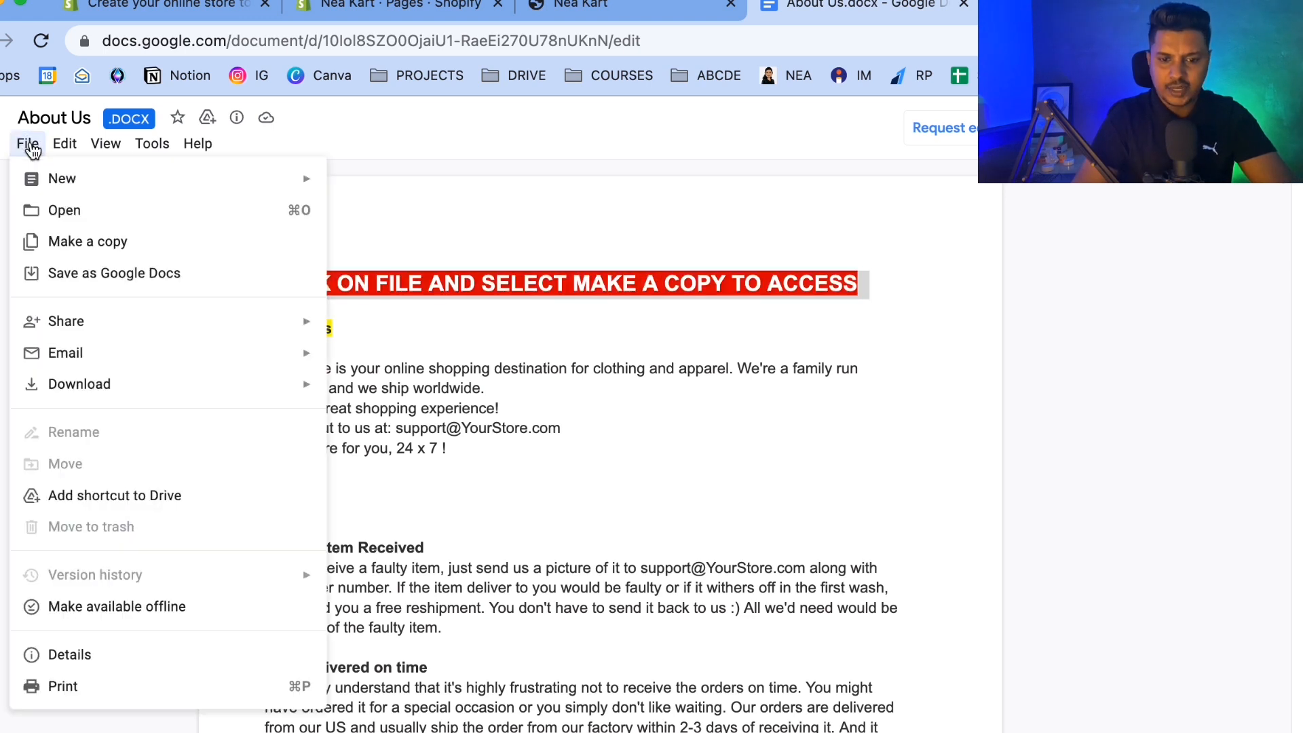
left_click(95, 244)
left_click(753, 549)
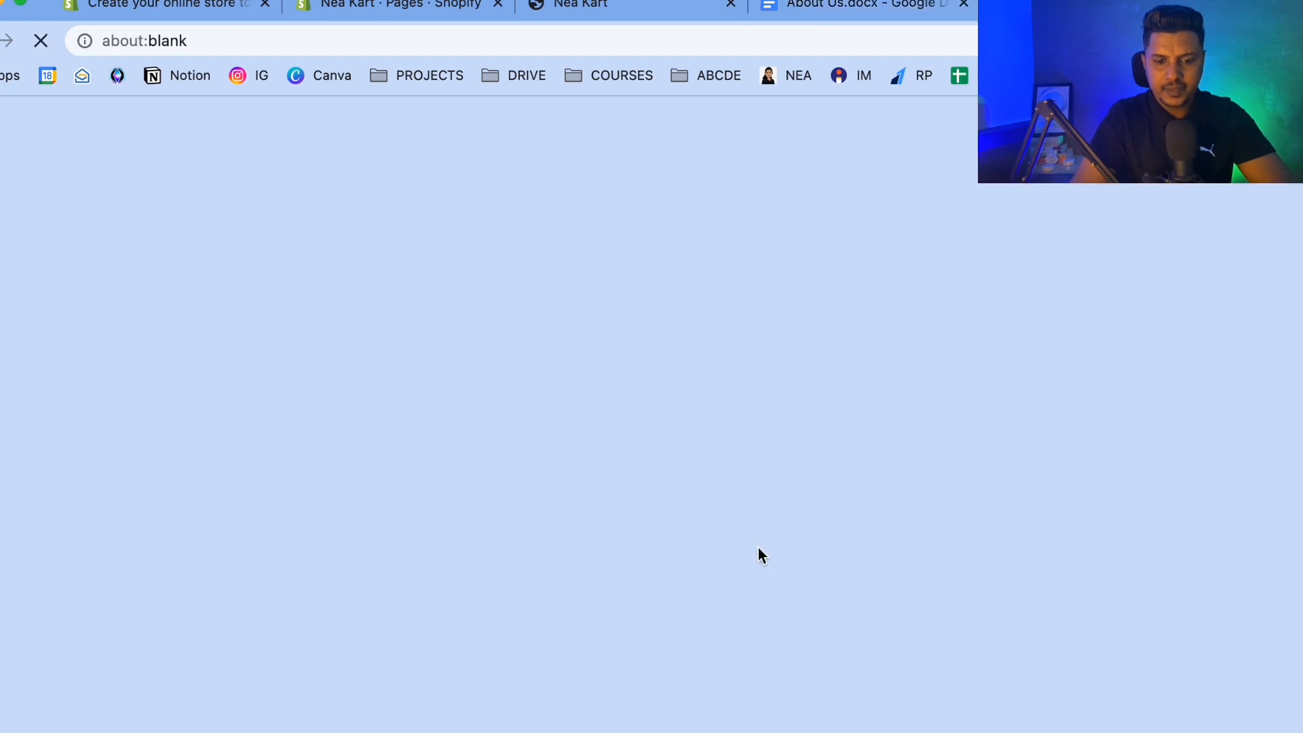
left_click(775, 7)
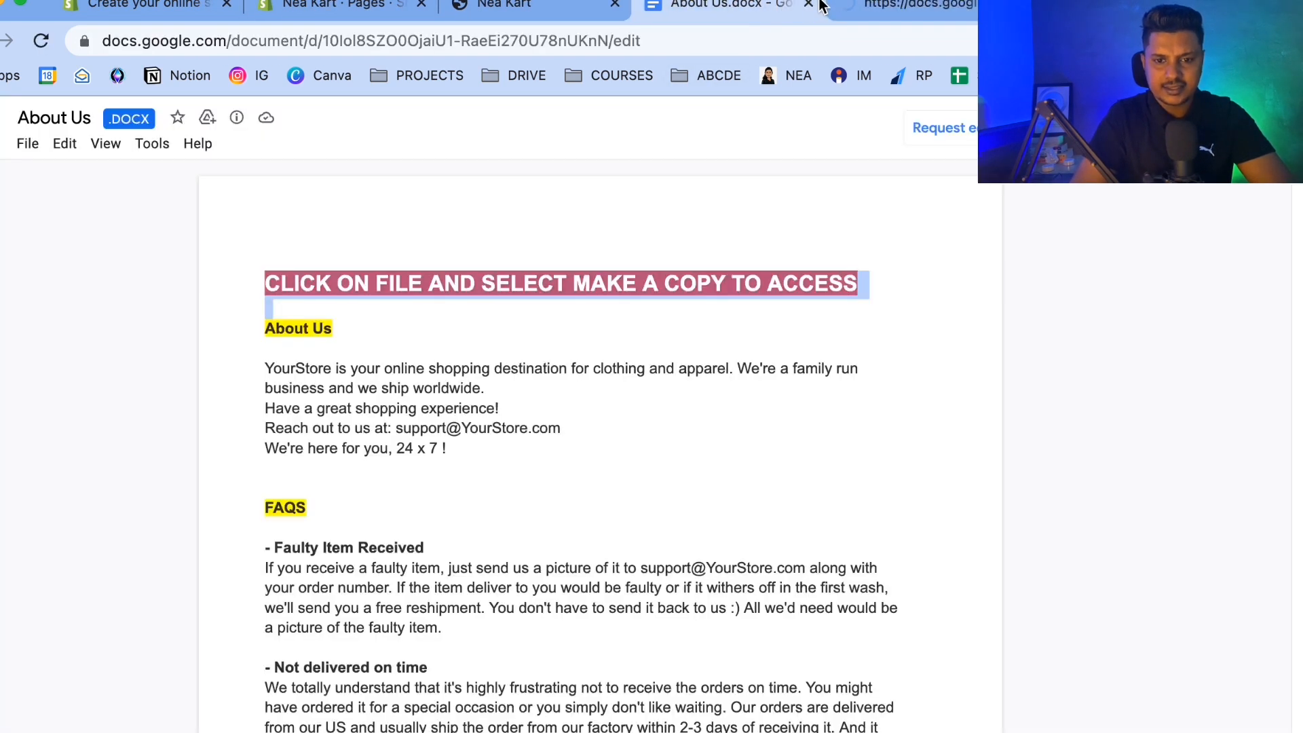
left_click(808, 4)
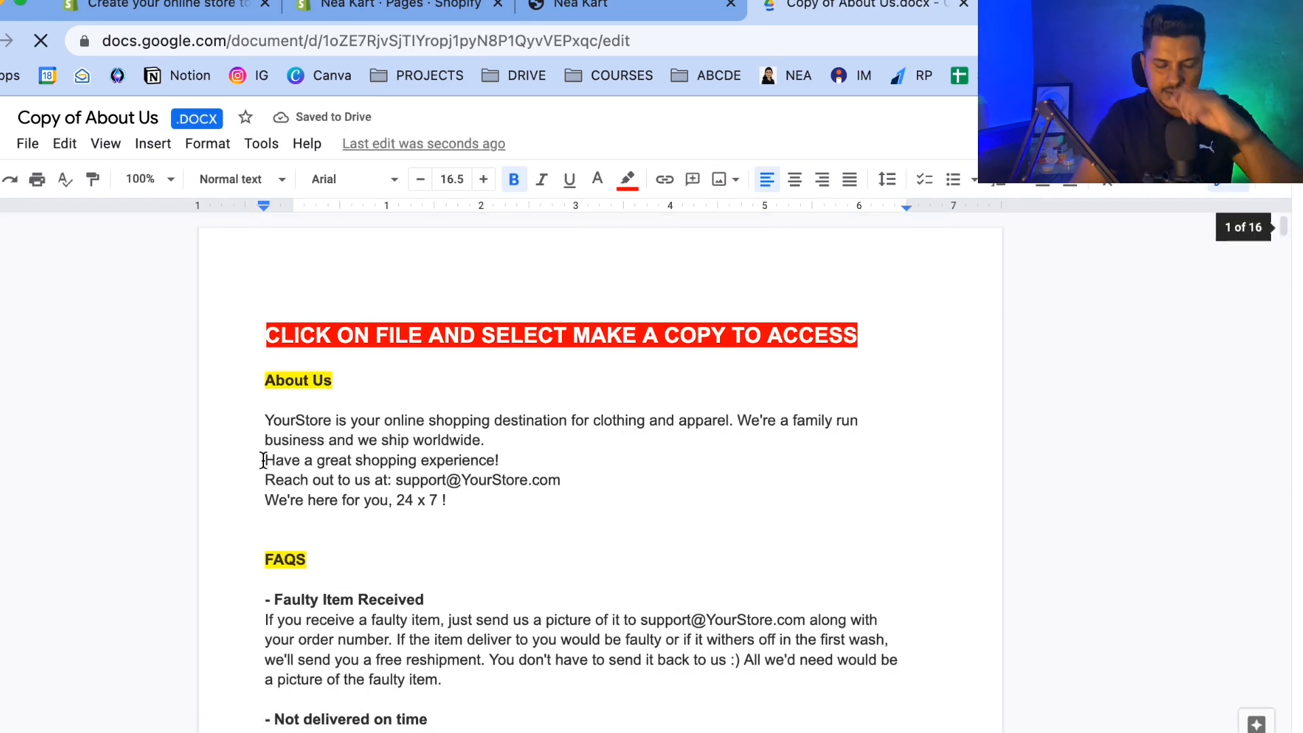
Replace all occurrences of YourStore with NeaKart throughout the copied document.
left_click(64, 143)
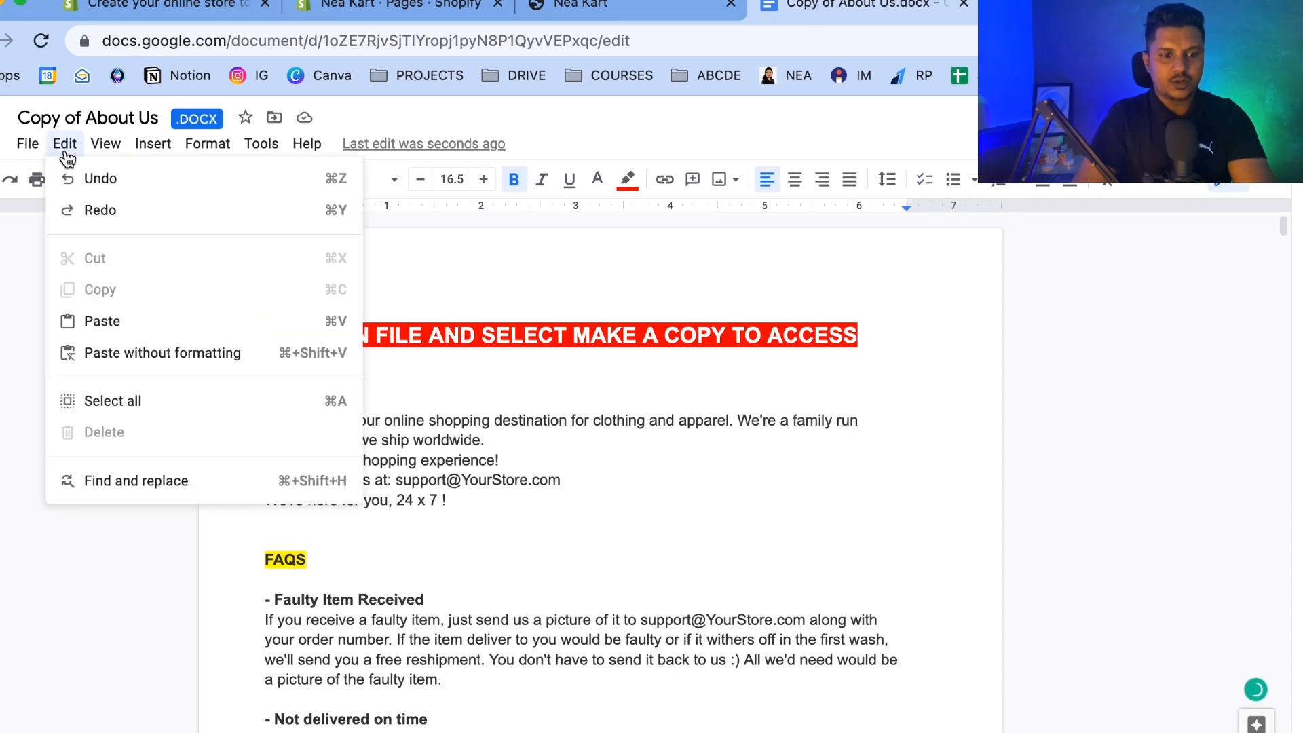
left_click(113, 483)
type("YourS")
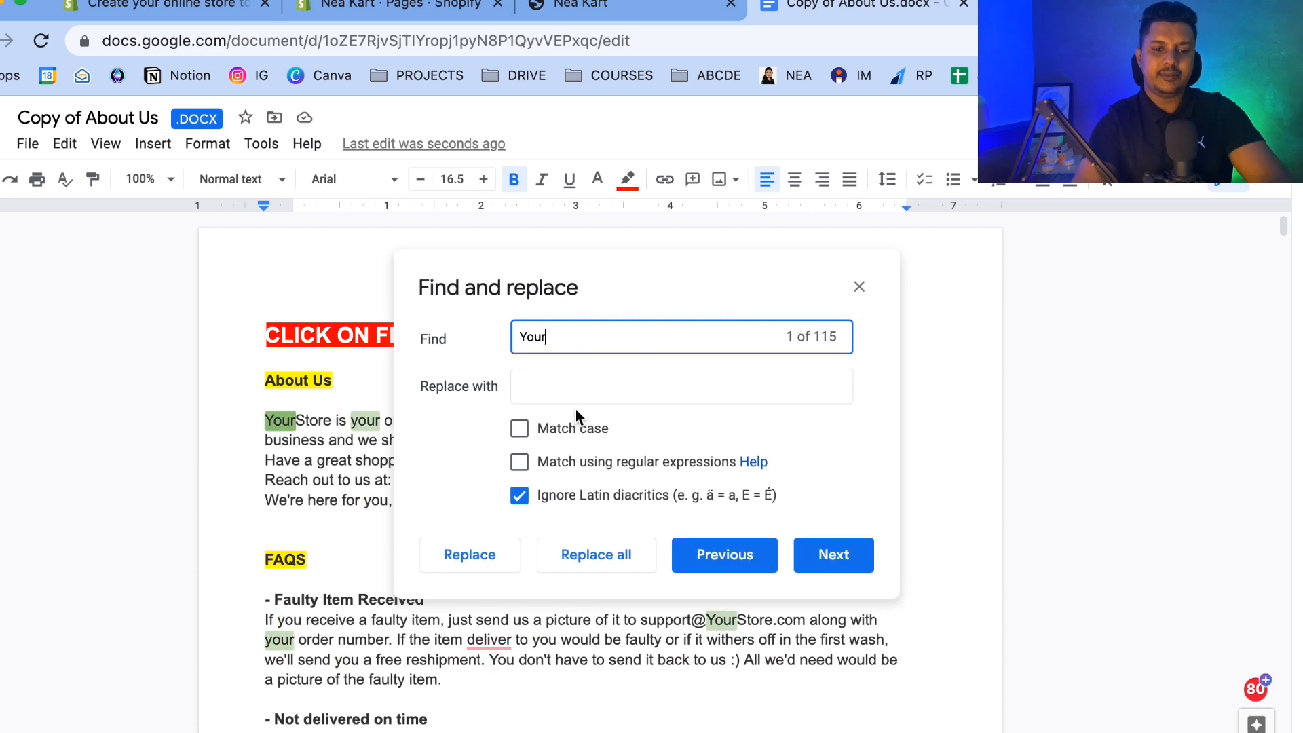
key("BackSpace")
key("BackSpace")
type("tore")
key("Tab")
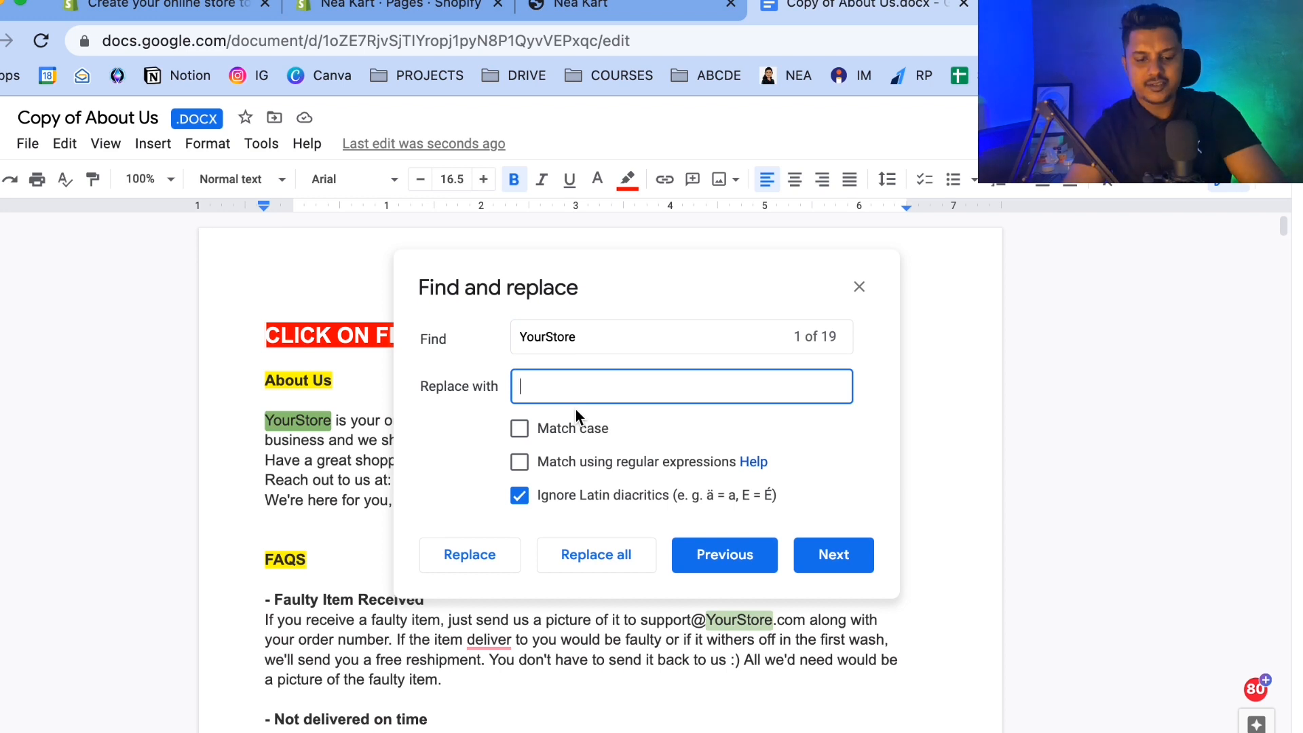
type("NeaKart")
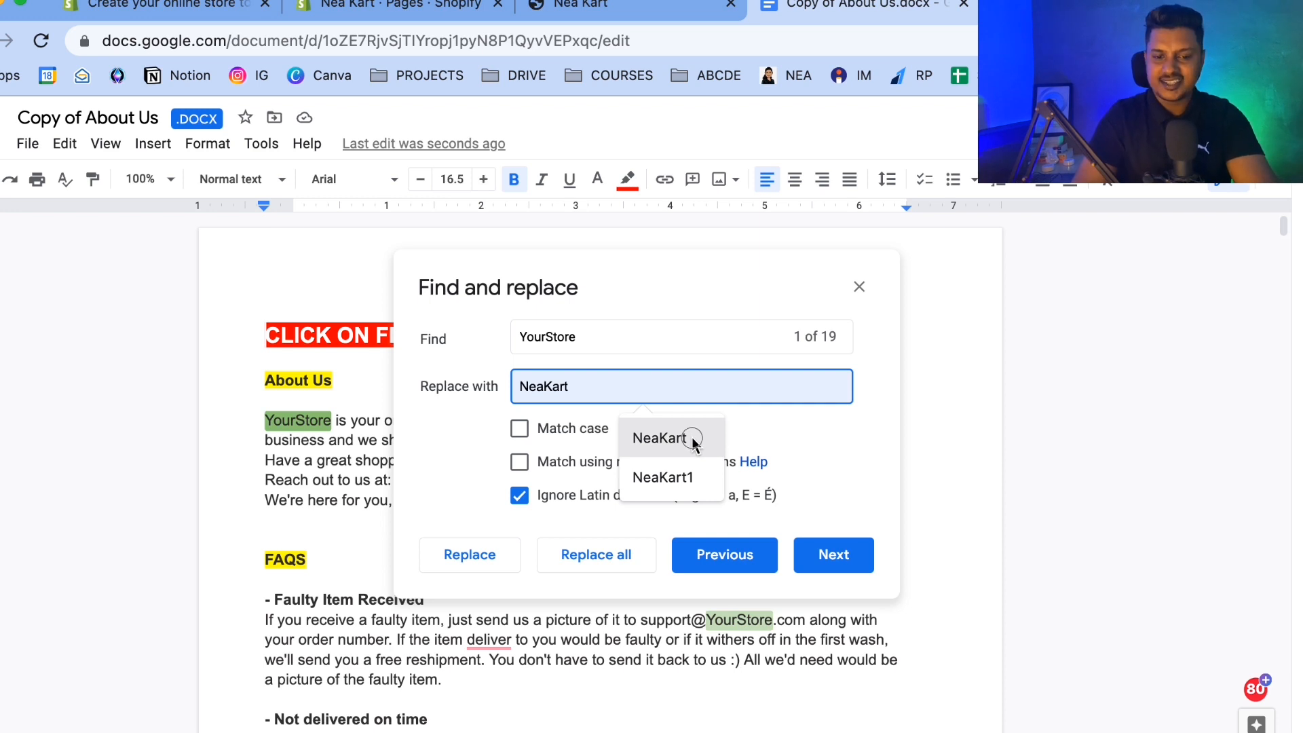
left_click(691, 437)
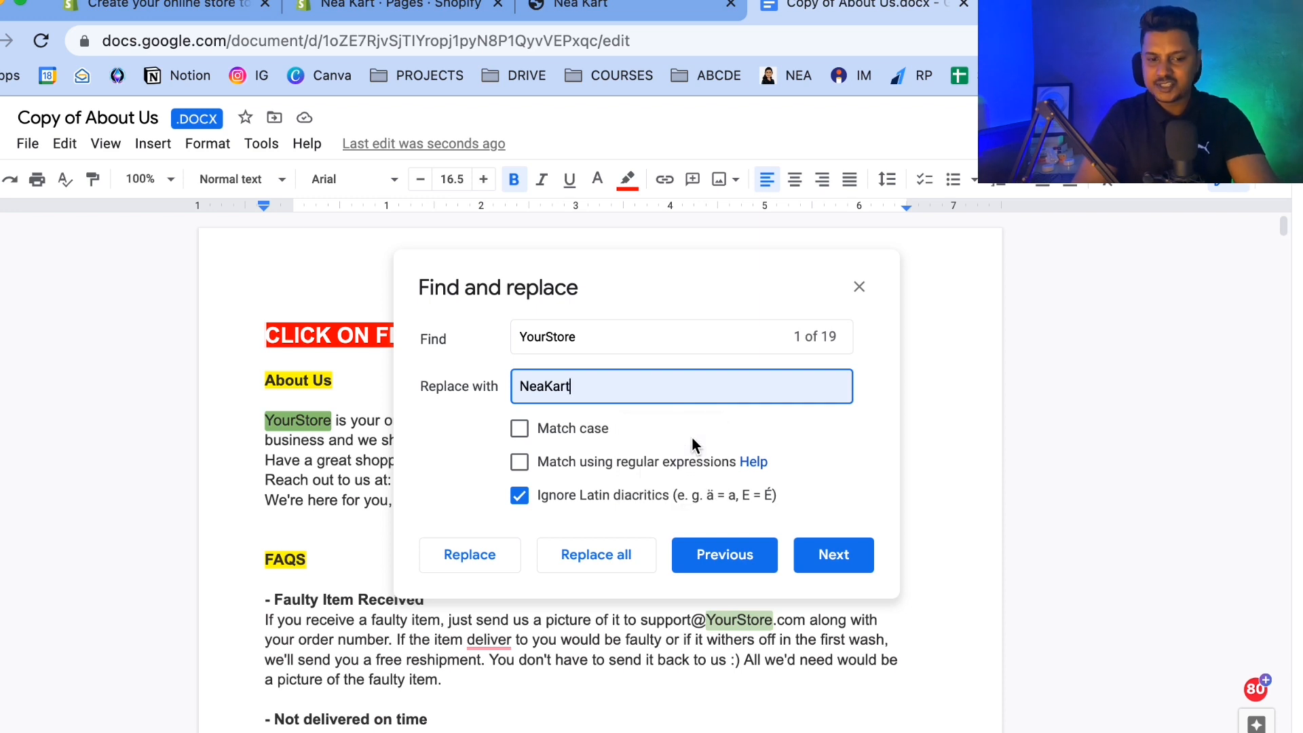
left_click(597, 560)
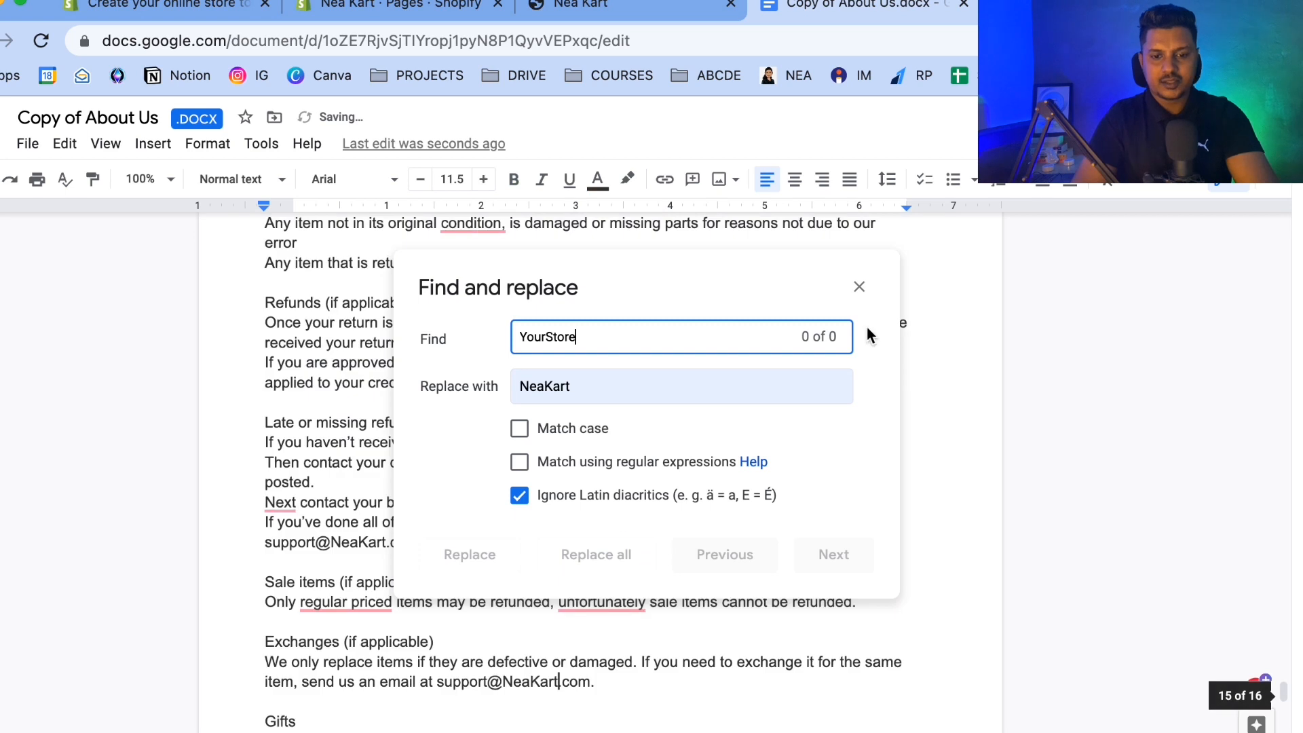
left_click(858, 288)
Review the replaced store name in the document's About Us section.
scroll(545, 490, "up", 20)
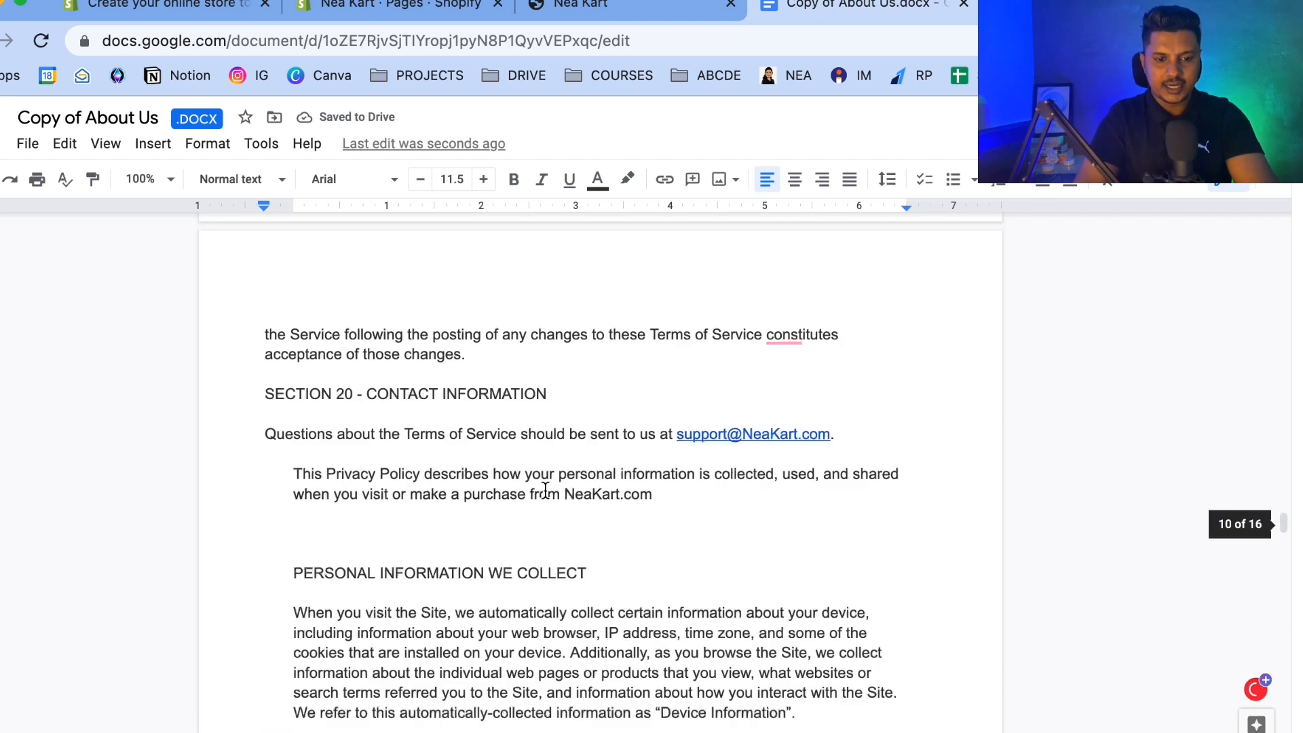
scroll(545, 490, "up", 20)
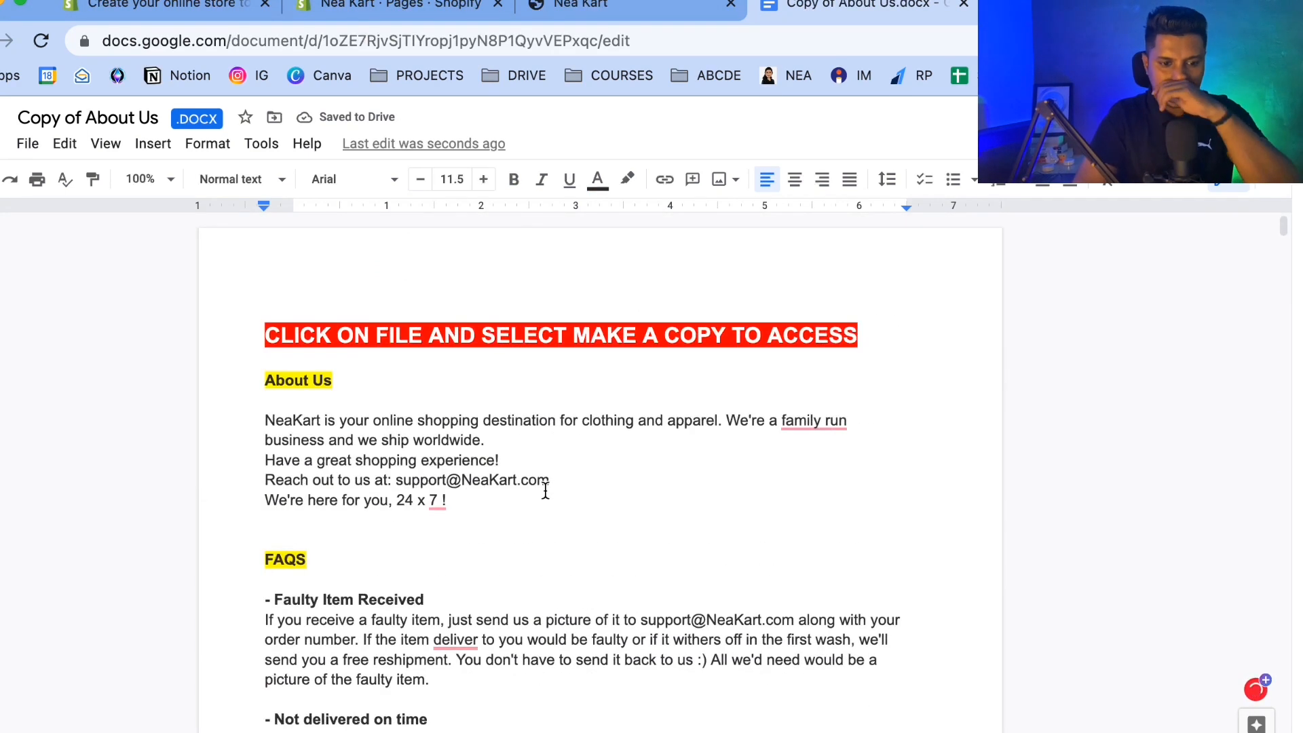
left_click_drag(265, 426, 325, 422)
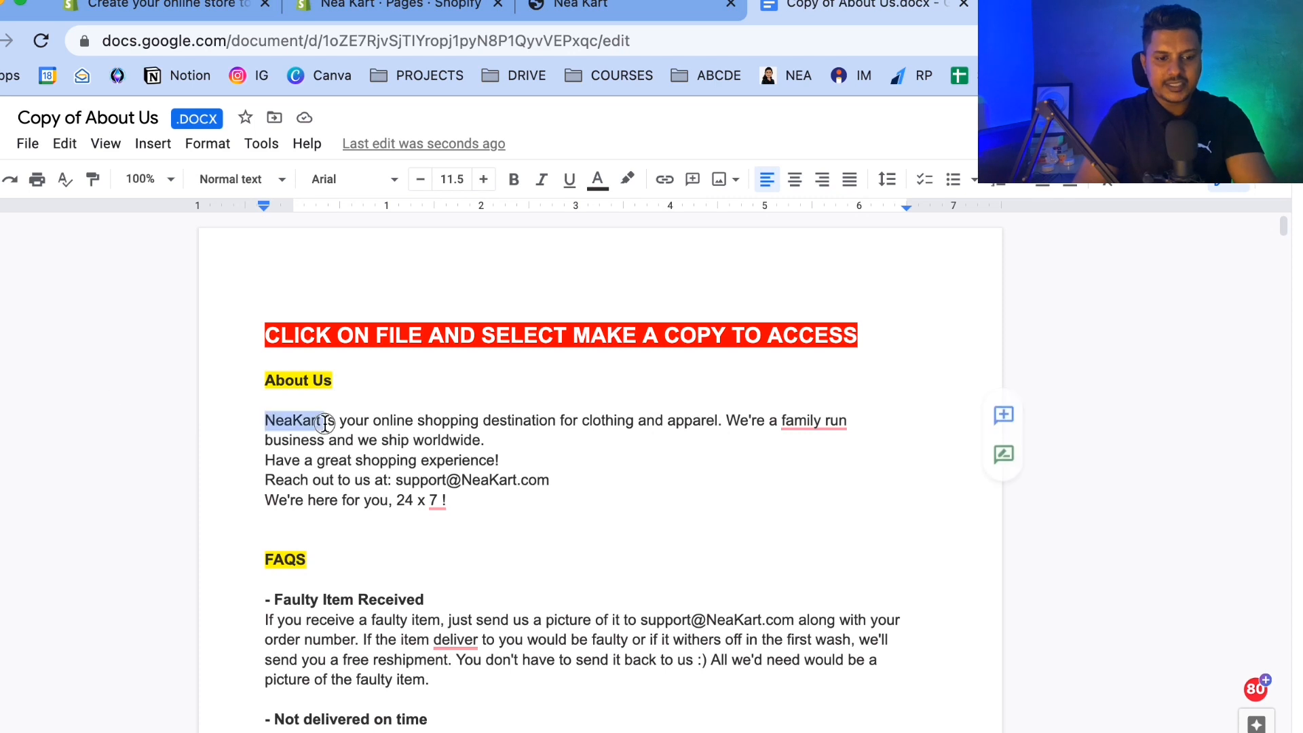
left_click_drag(462, 479, 517, 480)
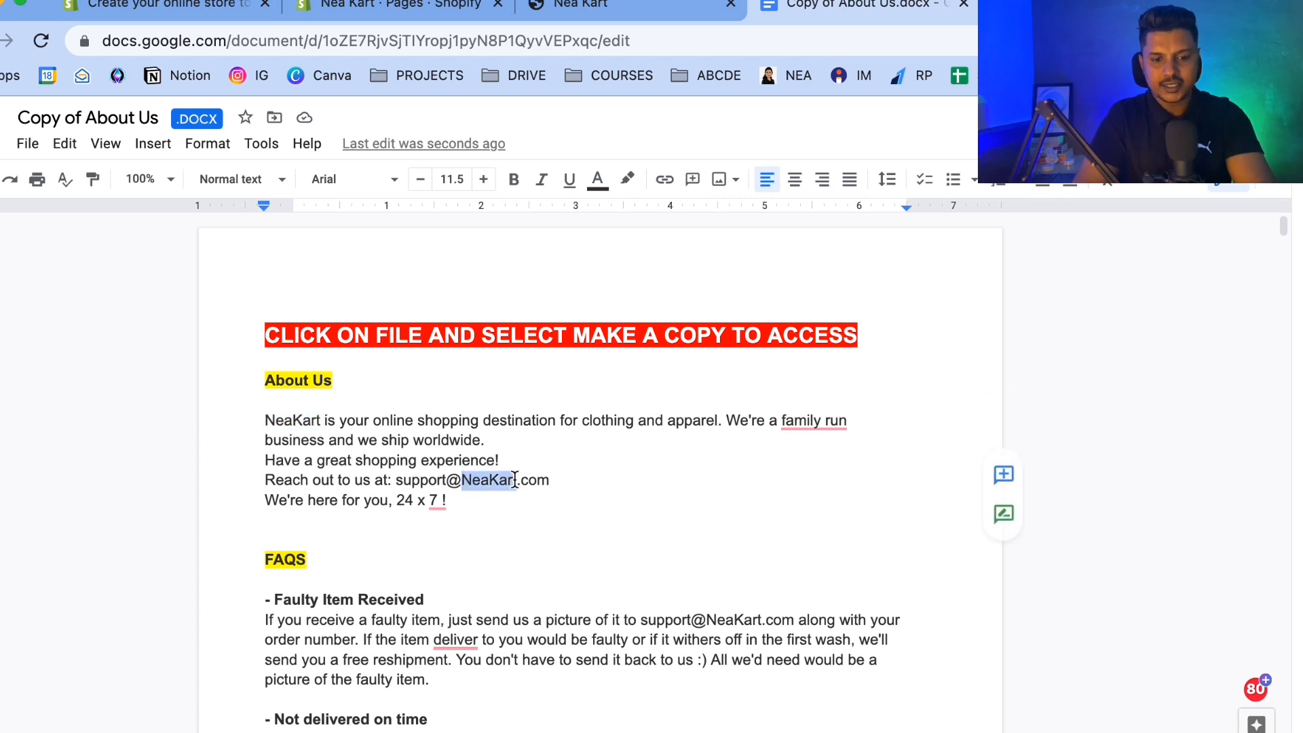
scroll(516, 479, "down", 3)
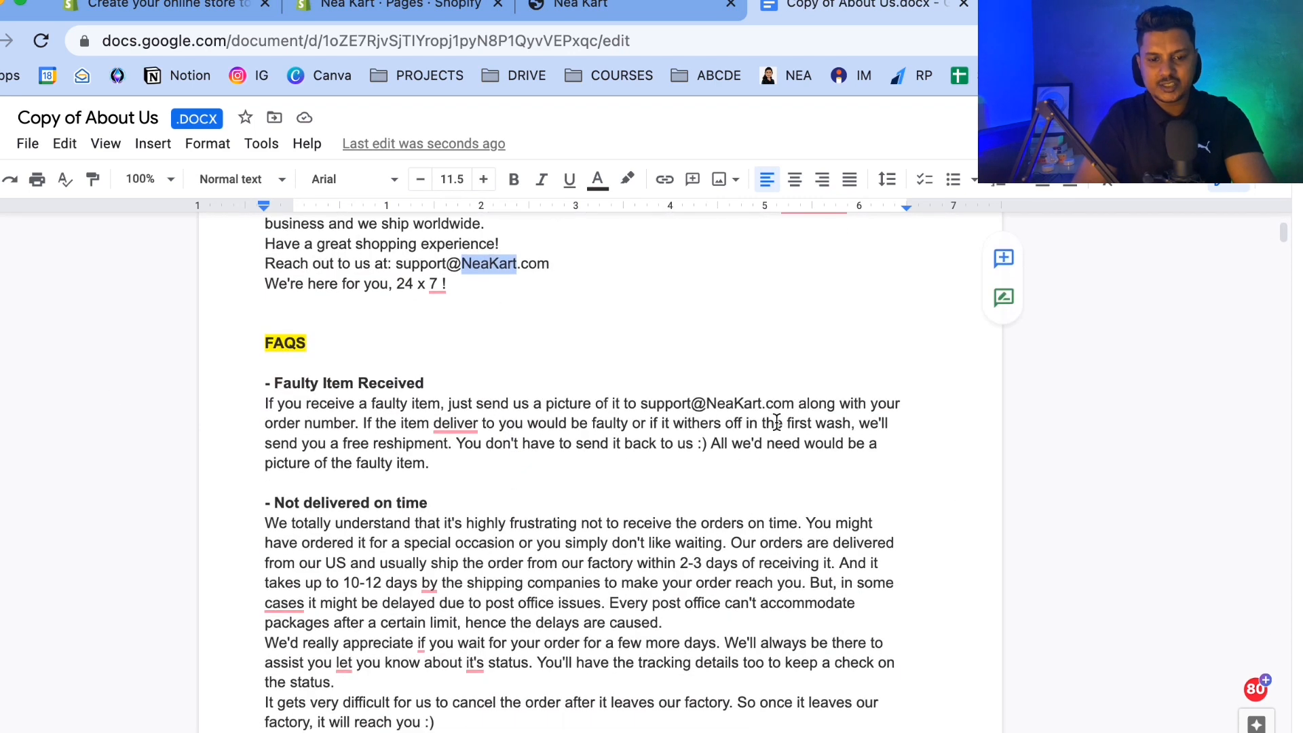
scroll(714, 422, "up", 3)
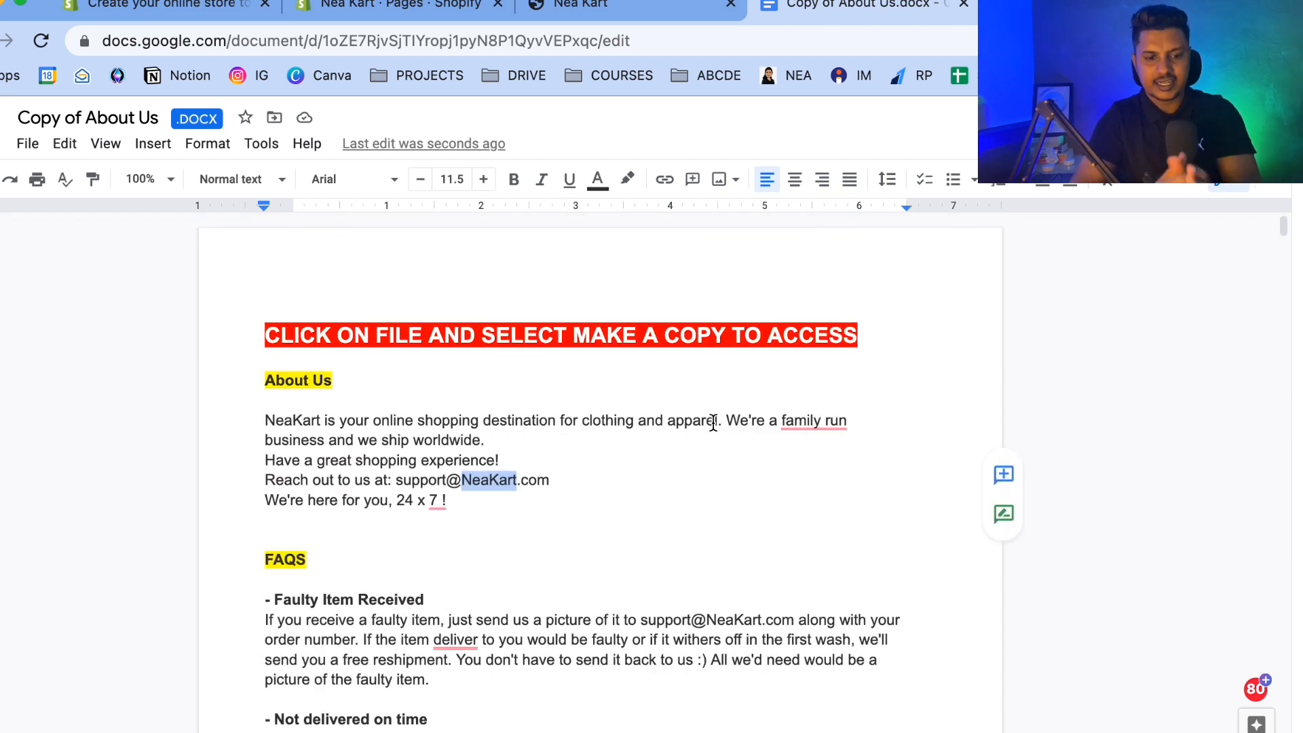
Add a new store page titled About Us.
left_click_drag(260, 374, 360, 382)
left_click(394, 8)
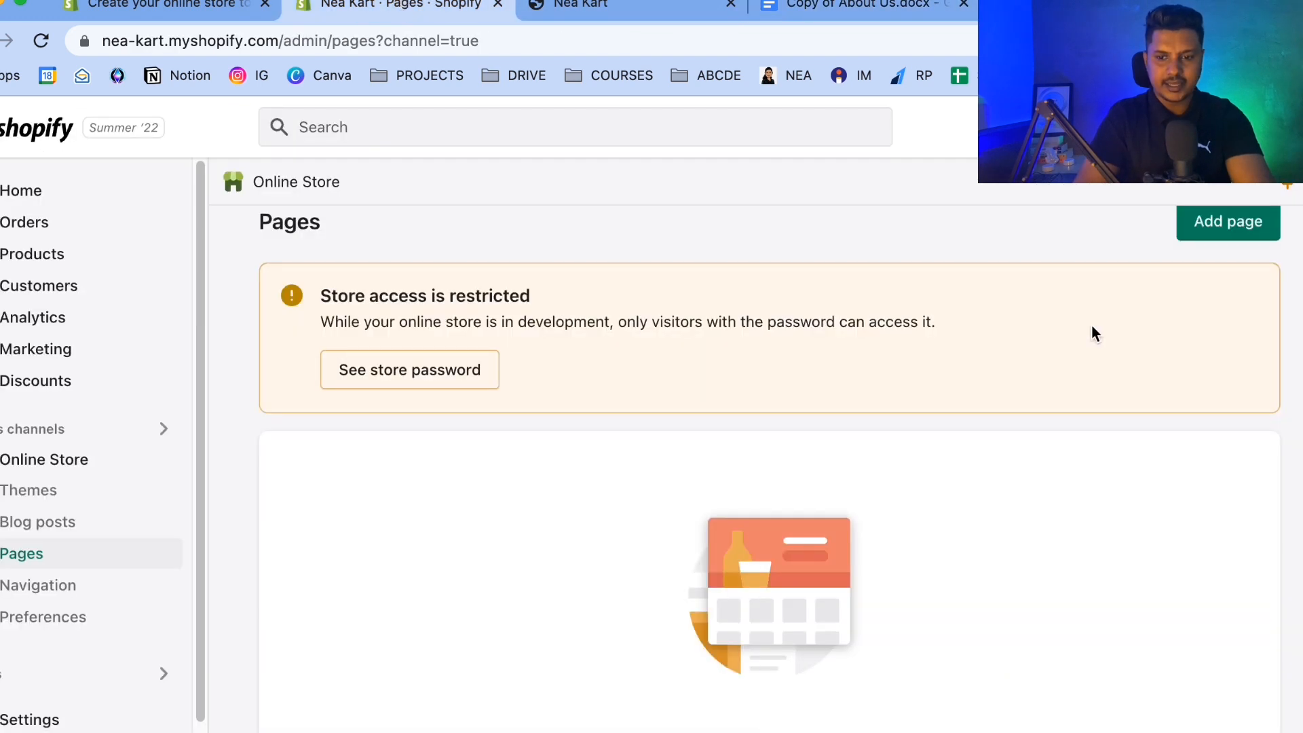
left_click(1206, 231)
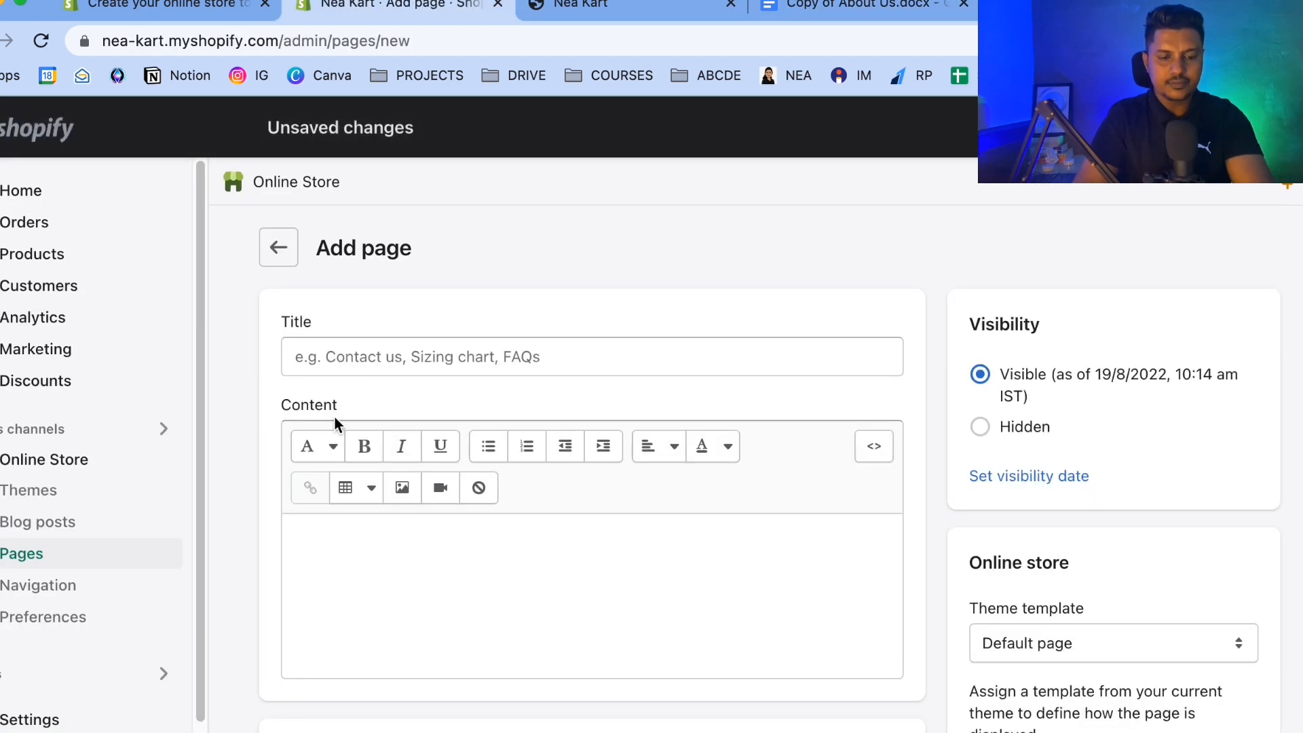
left_click(351, 358)
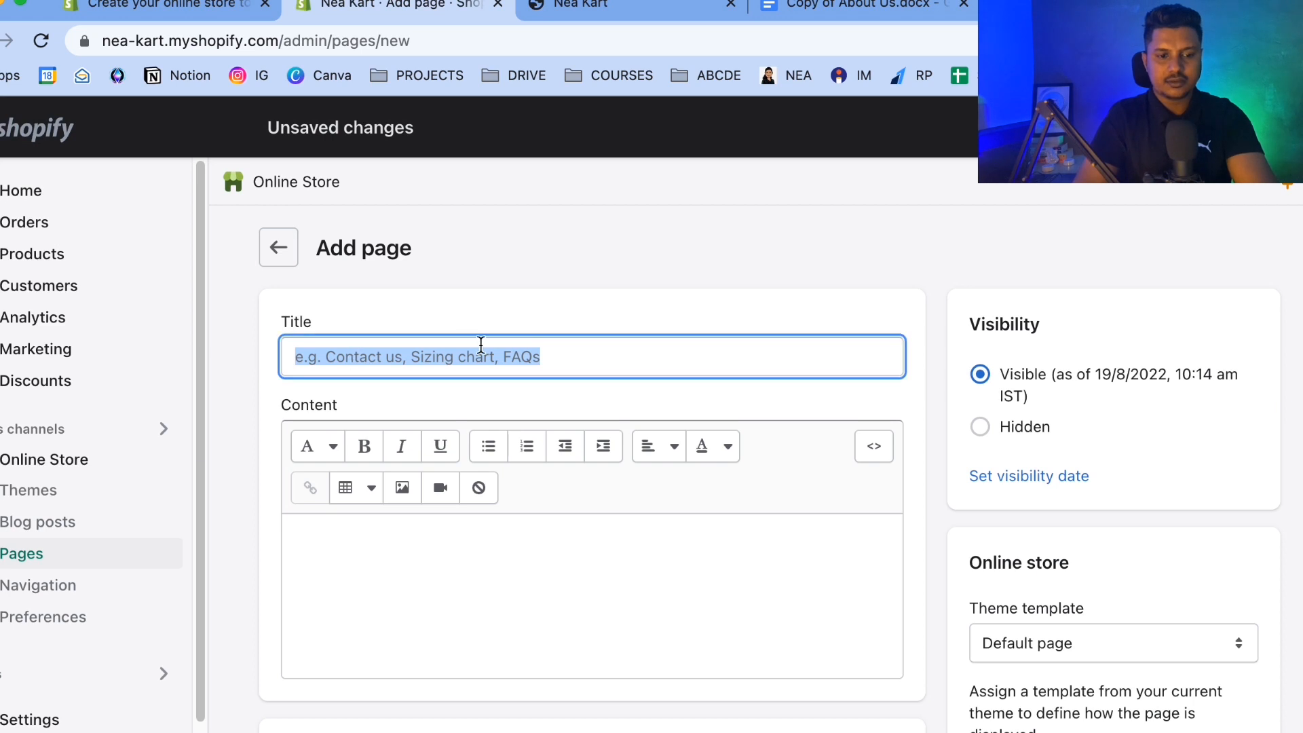
type("About Us")
left_click(576, 15)
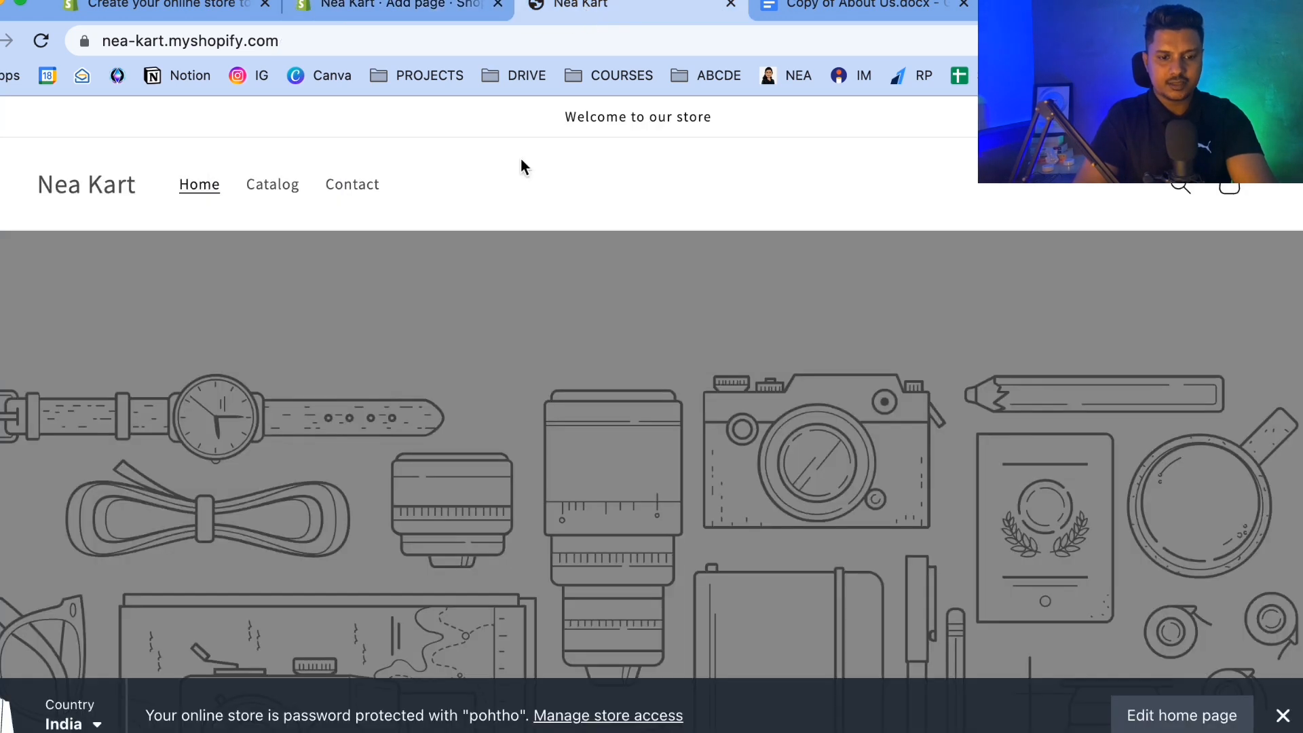
left_click(839, 11)
left_click_drag(839, 12, 611, 12)
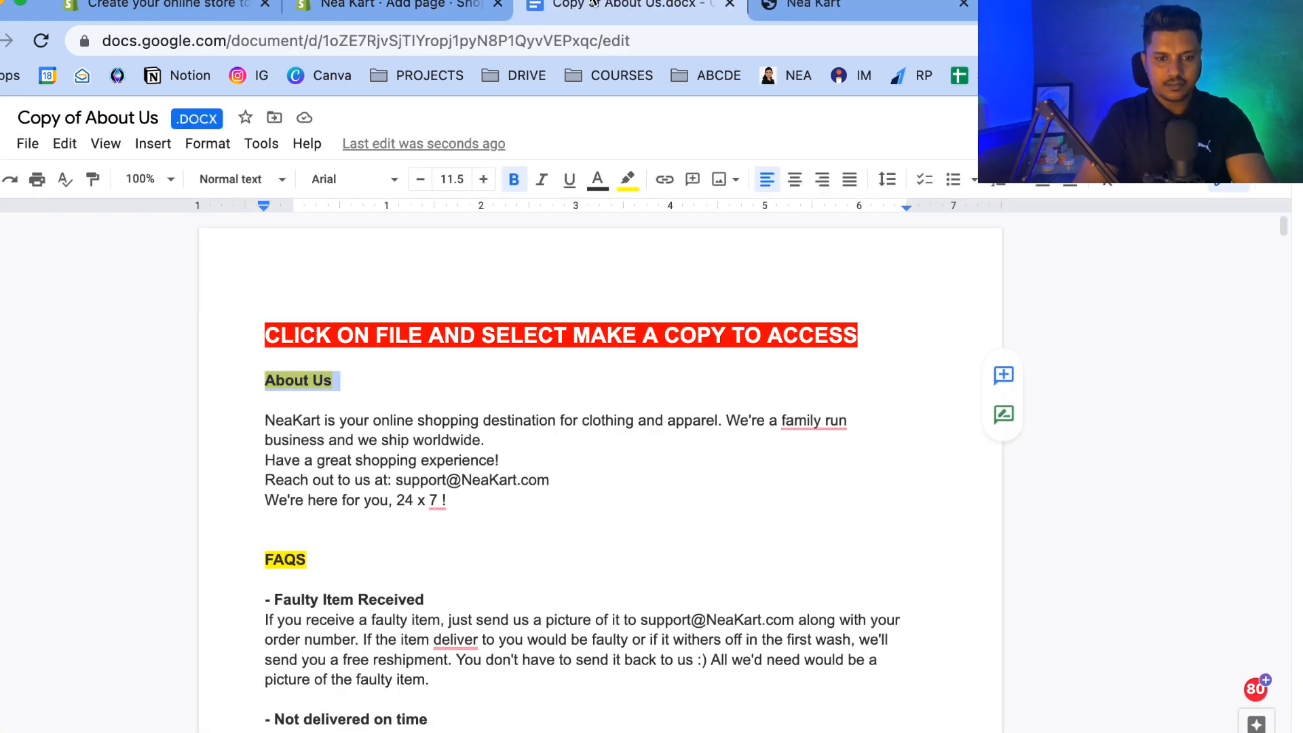
Copy the About Us paragraph from the document into the page content and save the page.
left_click_drag(264, 420, 448, 510)
key("ctrl+c")
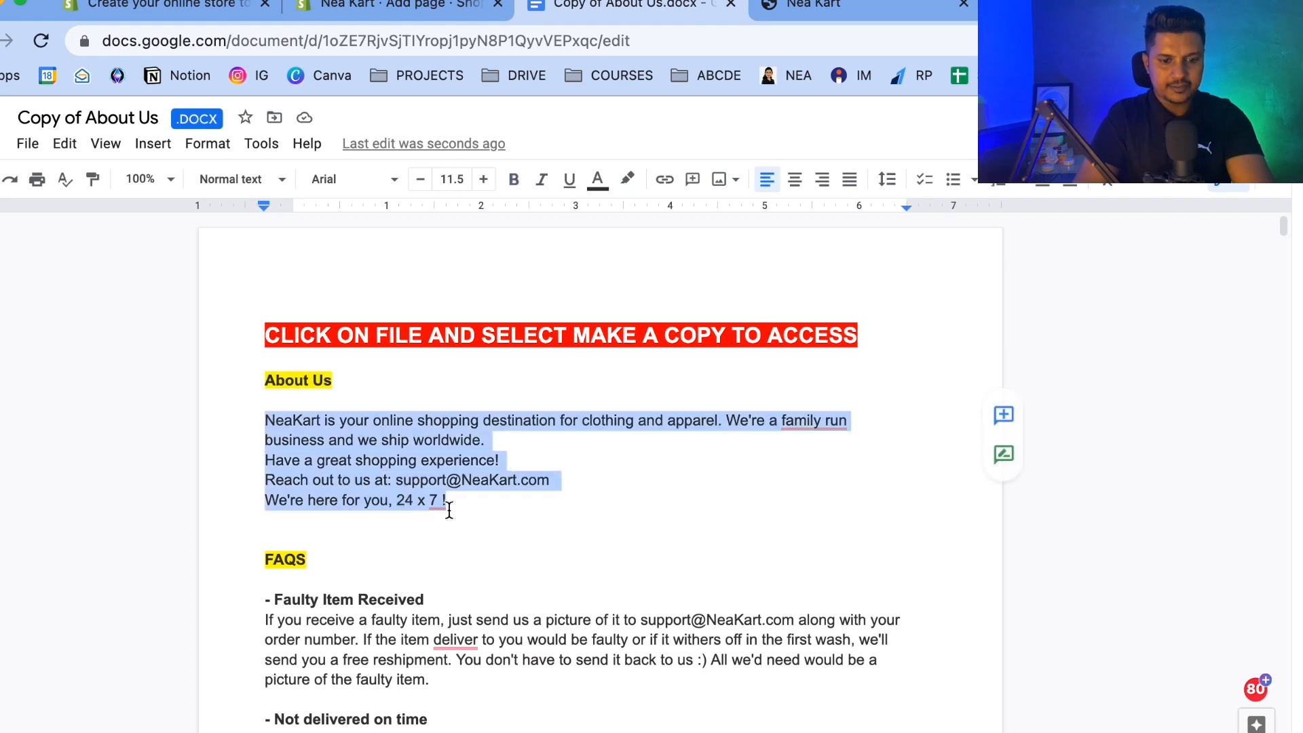
left_click(393, 11)
left_click(351, 516)
key("ctrl+v")
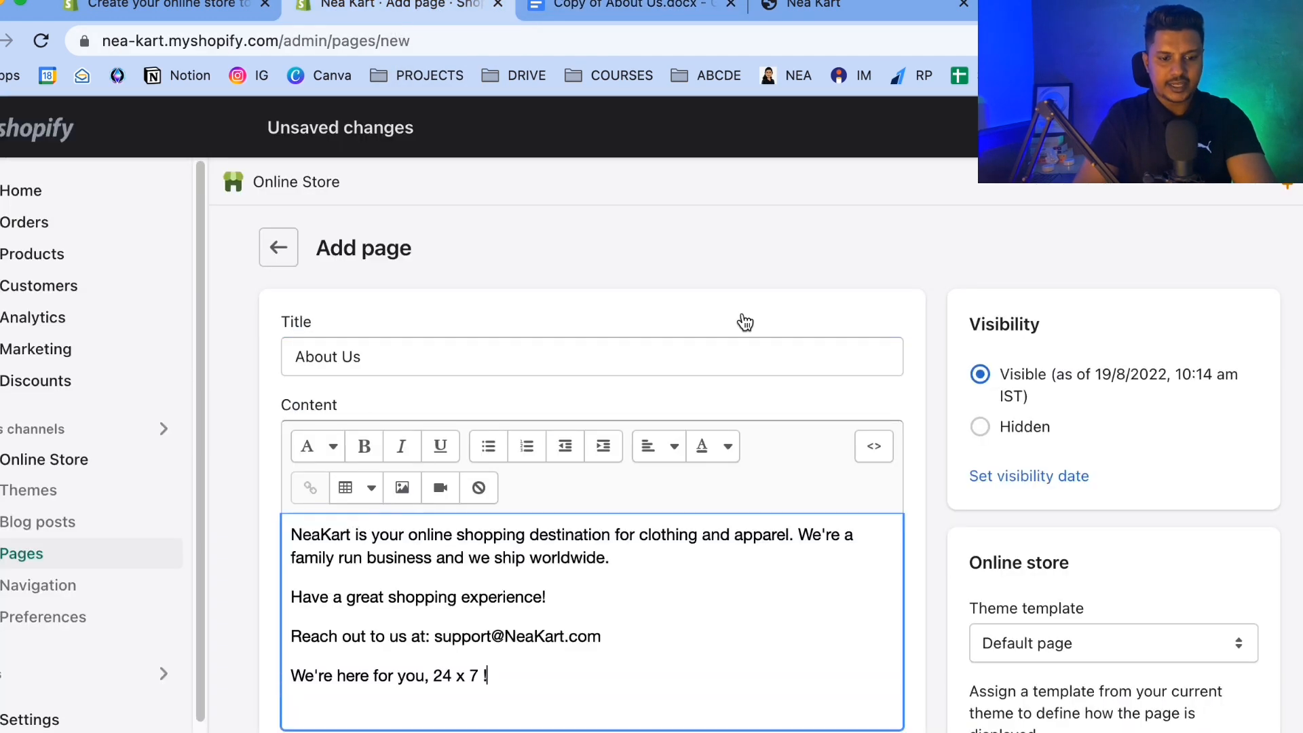
left_click(1249, 128)
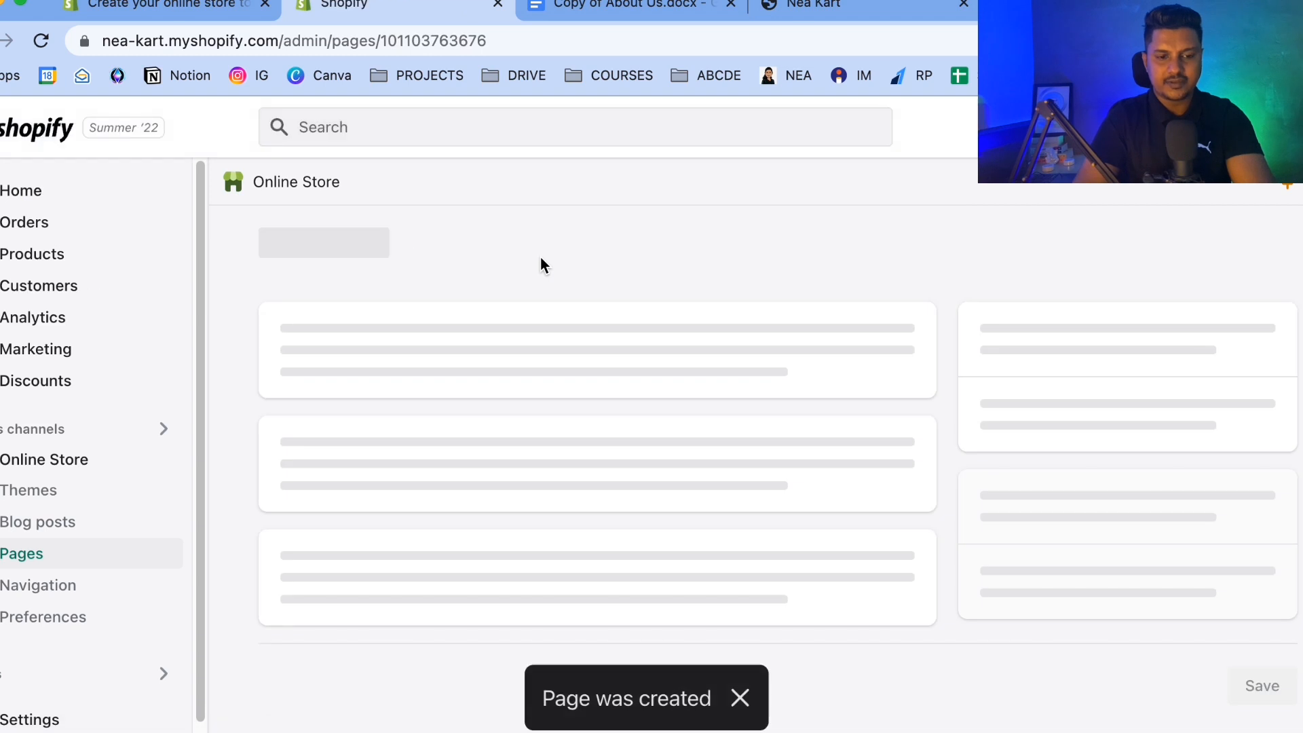
Start another new page and paste the FAQS heading from the document as its title.
left_click(599, 361)
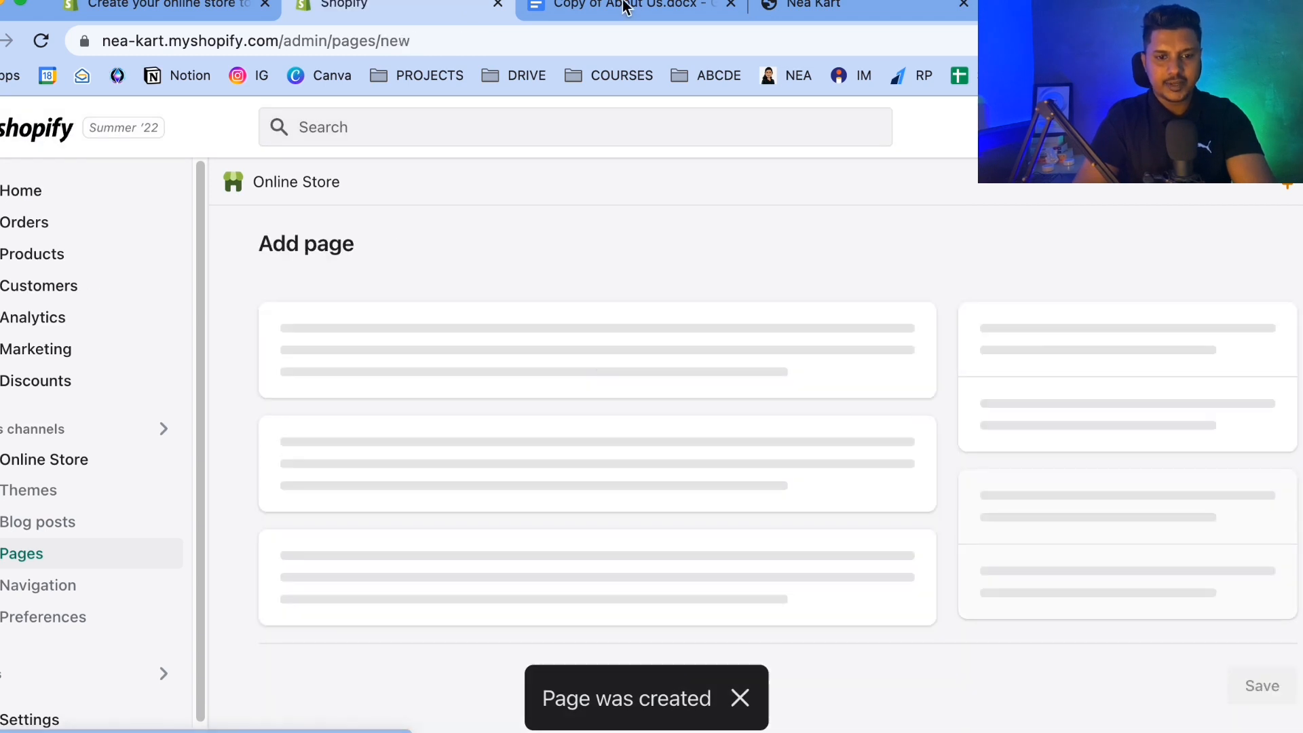
left_click(631, 8)
scroll(402, 361, "down", 3)
left_click_drag(256, 332, 328, 331)
key("super+c")
left_click(404, 6)
left_click(371, 355)
key("super+v")
Copy the FAQ questions and answers from the document into the FAQS page content and save the page.
left_click(643, 11)
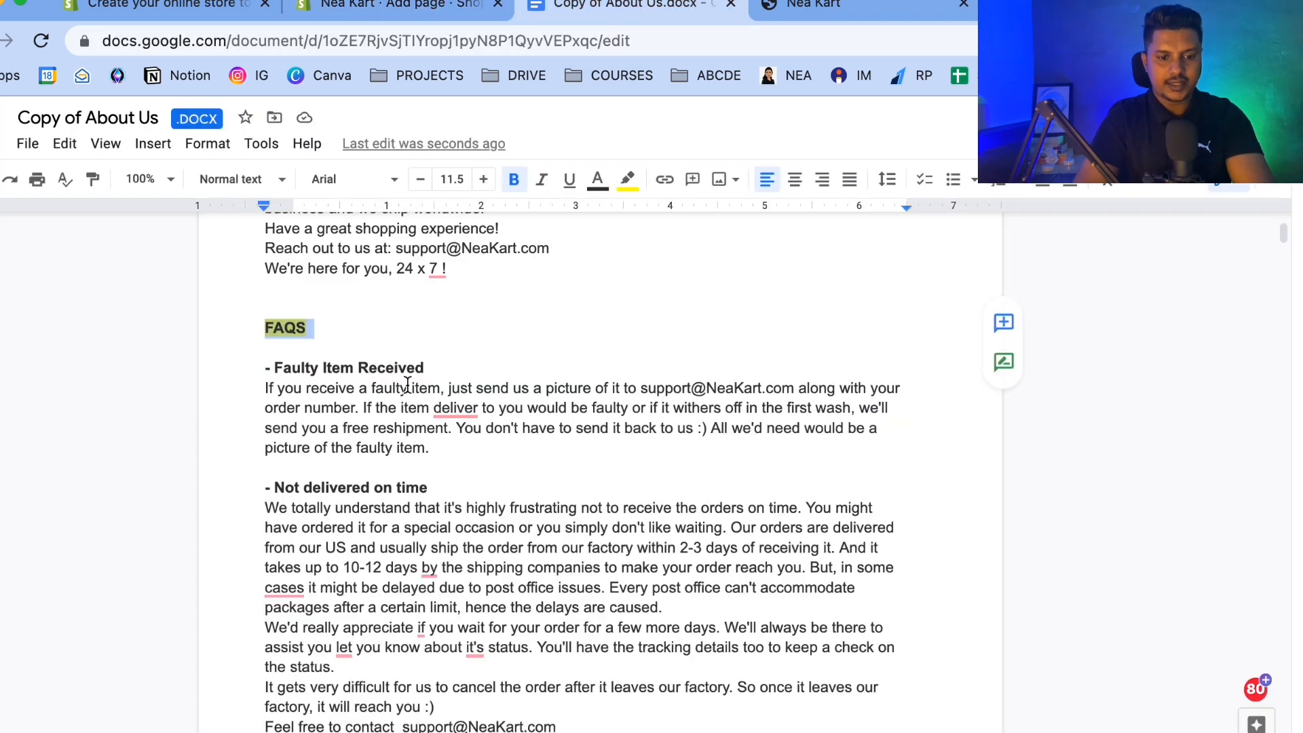
scroll(267, 313, "down", 3)
left_click_drag(263, 264, 368, 219)
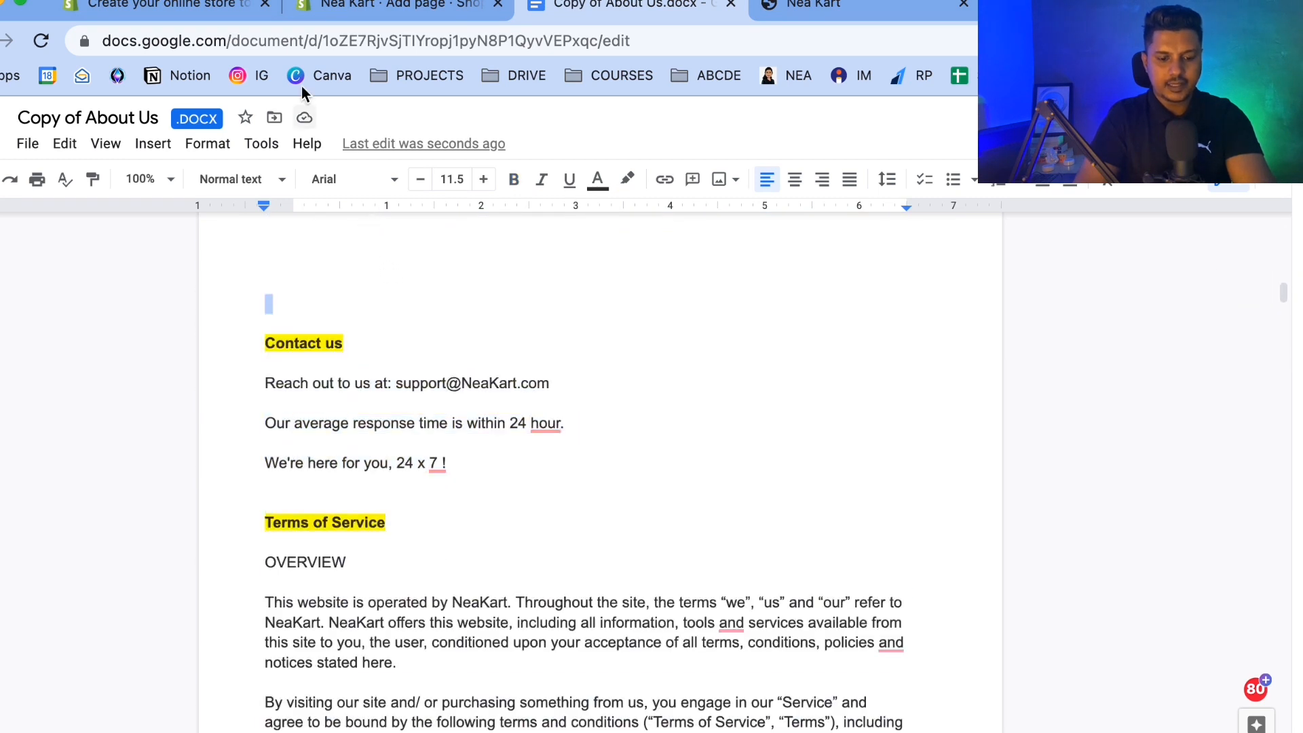
left_click(365, 14)
left_click(335, 590)
key("super+v")
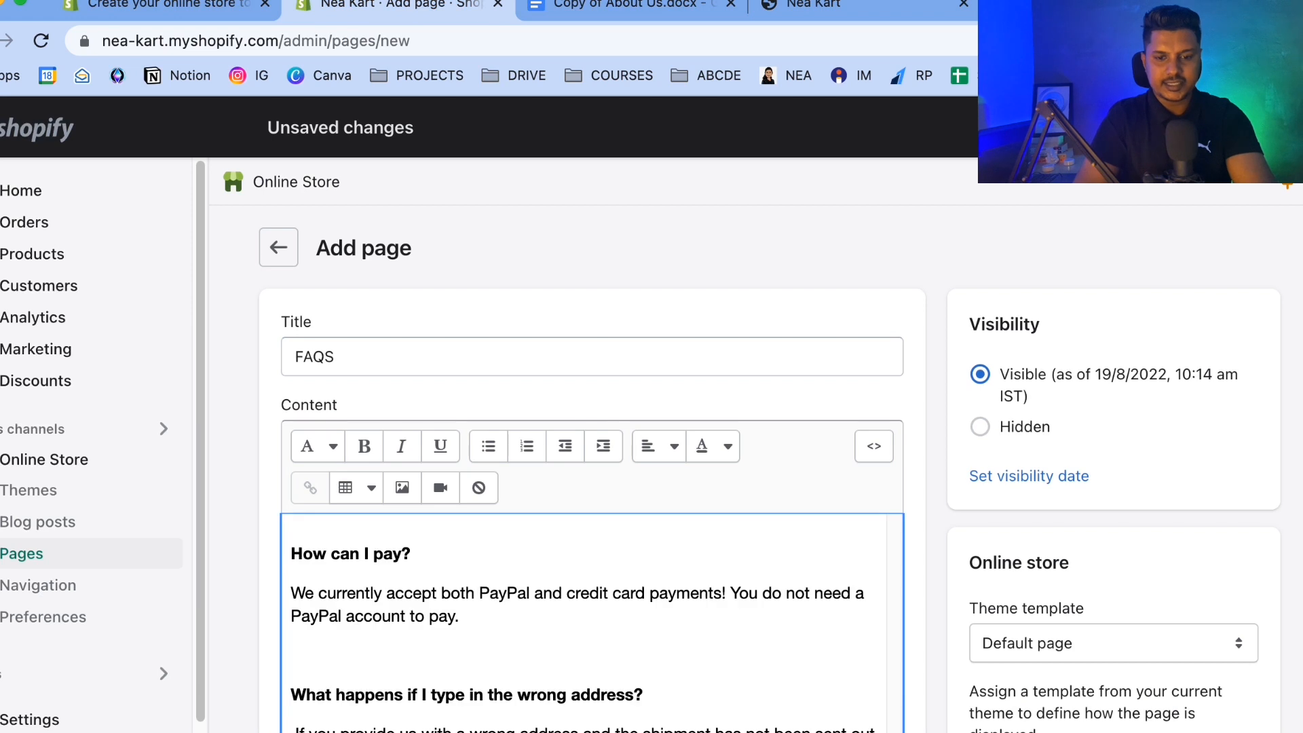
key("super+s")
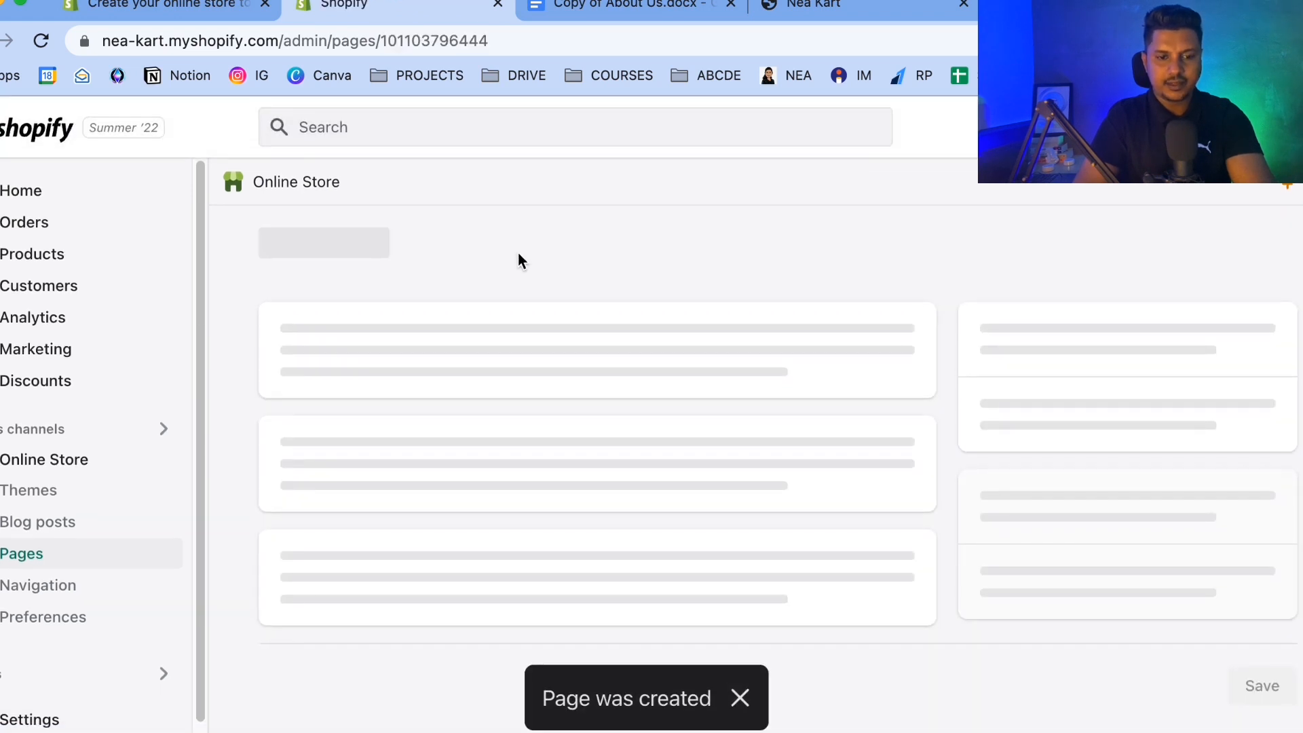
Start another new page and paste the Contact us heading from the document as its title.
left_click(560, 348)
left_click(613, 6)
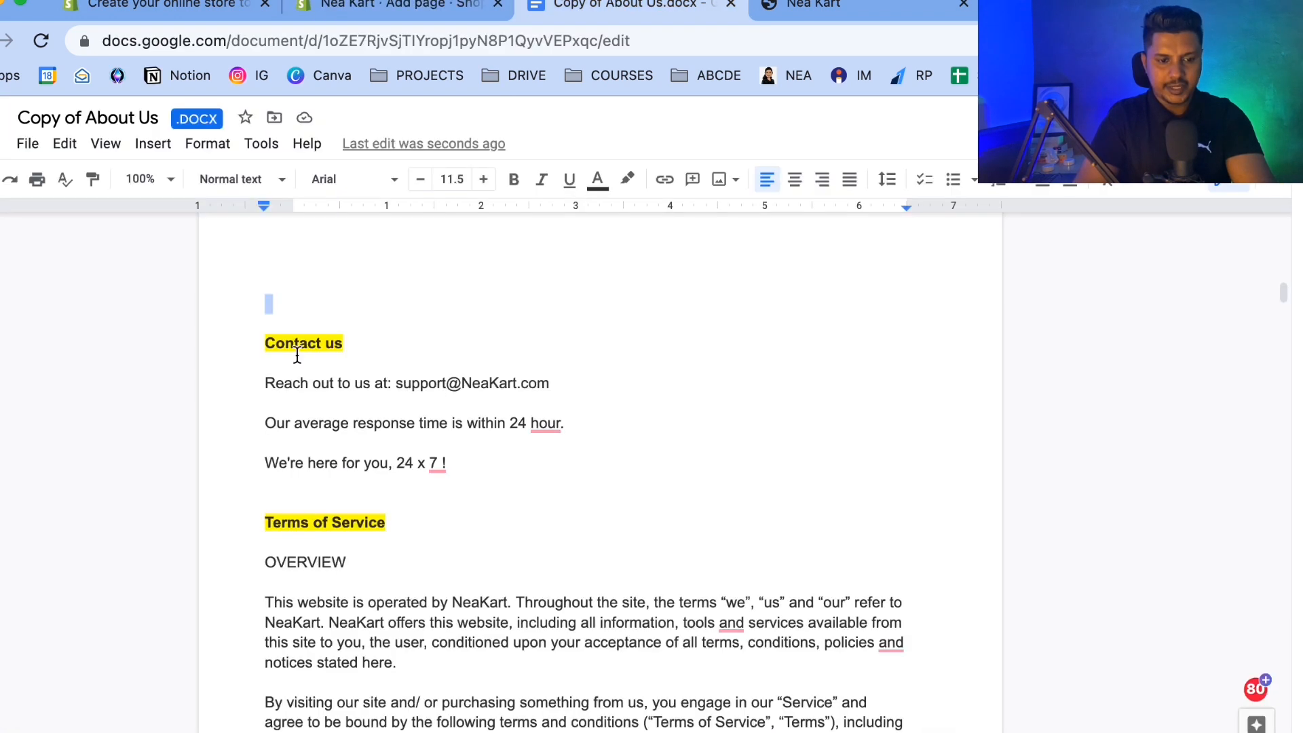
scroll(296, 365, "down", 1)
left_click_drag(269, 309, 370, 294)
key("super+c")
left_click(380, 9)
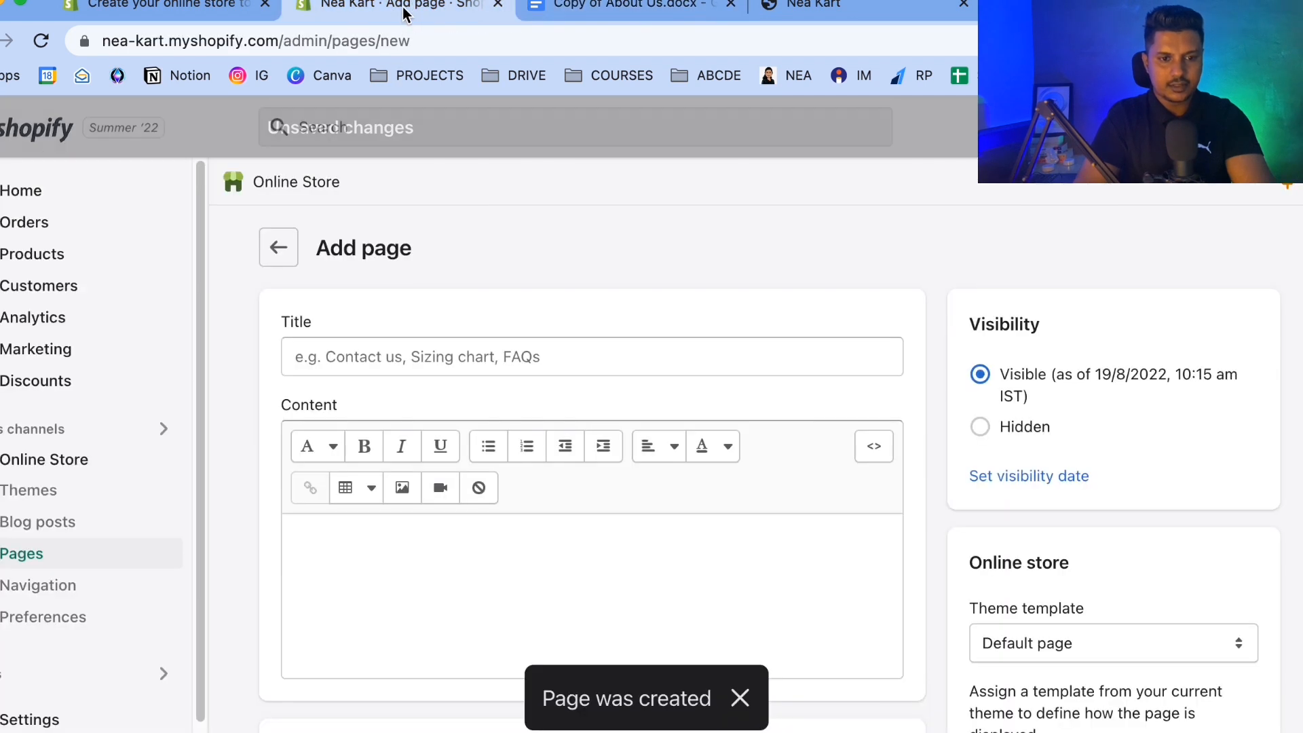
left_click(353, 358)
key("super+v")
Copy the three Contact us lines from the document into the page content and save the page.
left_click(635, 10)
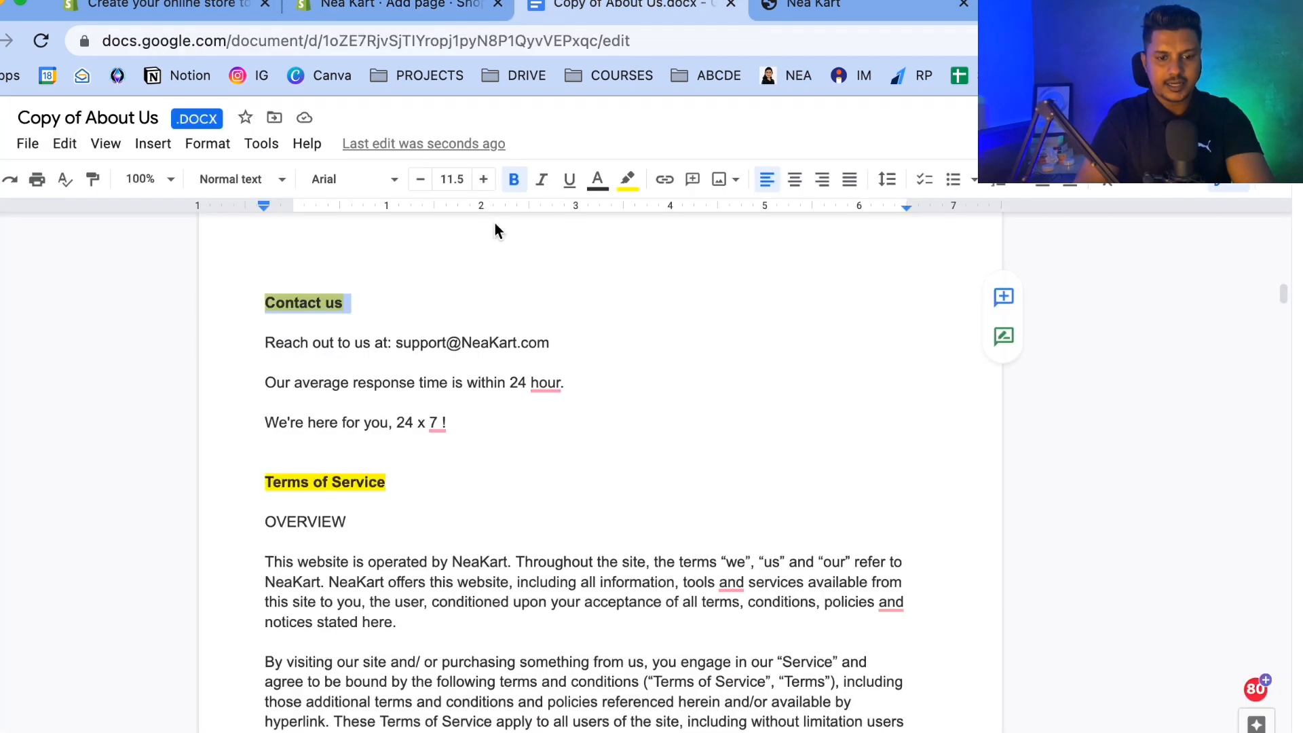
left_click_drag(489, 421, 261, 346)
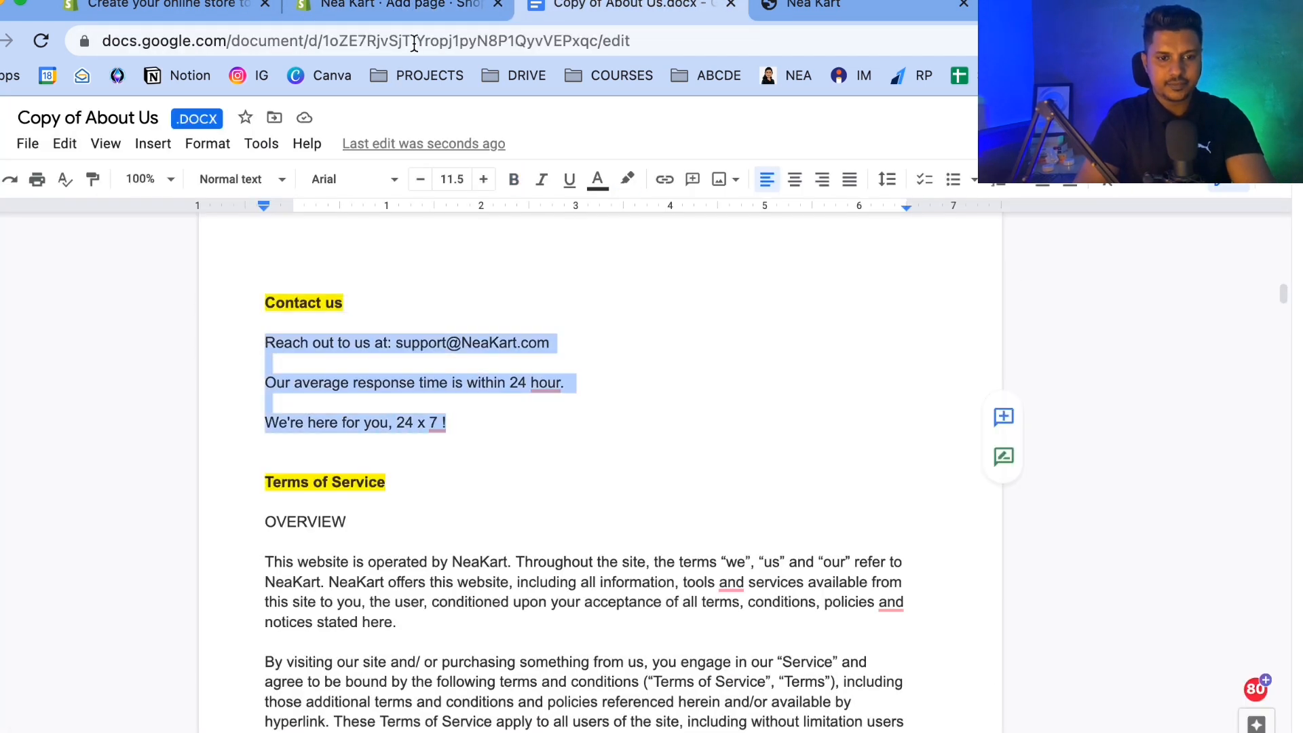
left_click(411, 9)
left_click(396, 635)
key("super+v")
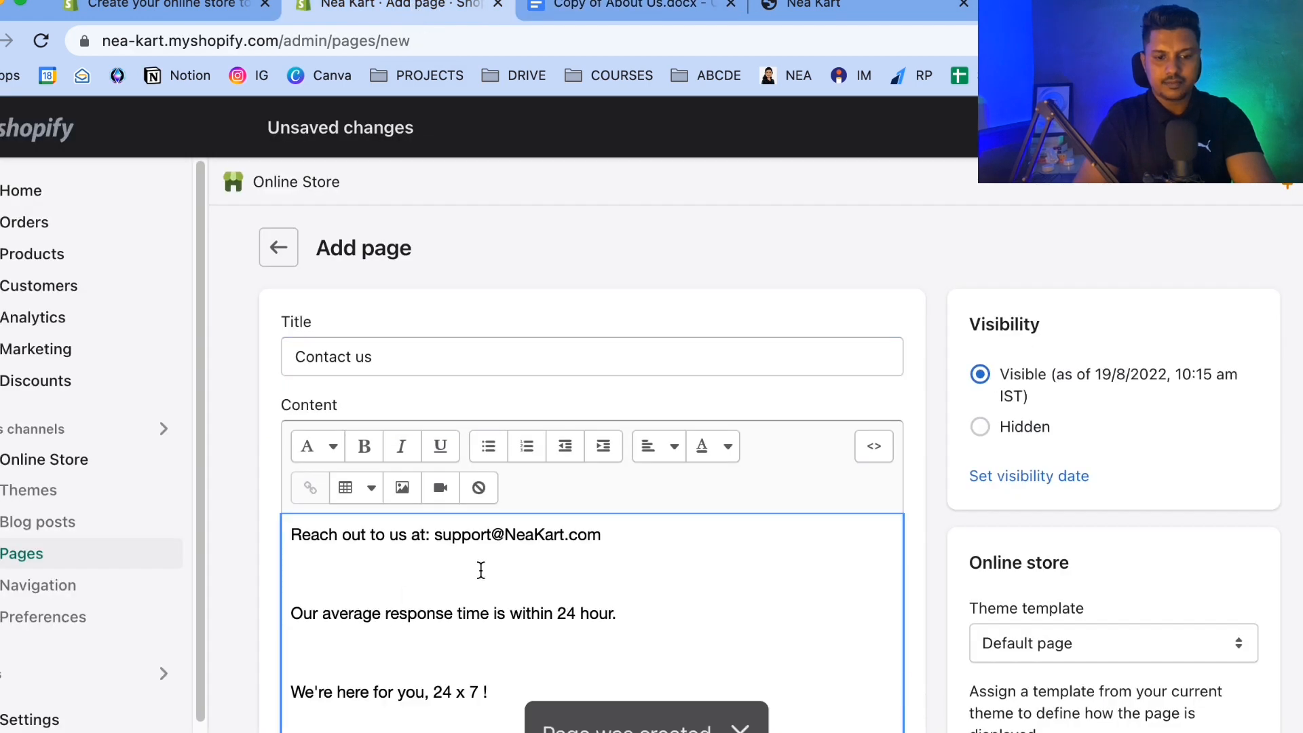
left_click_drag(437, 496, 628, 496)
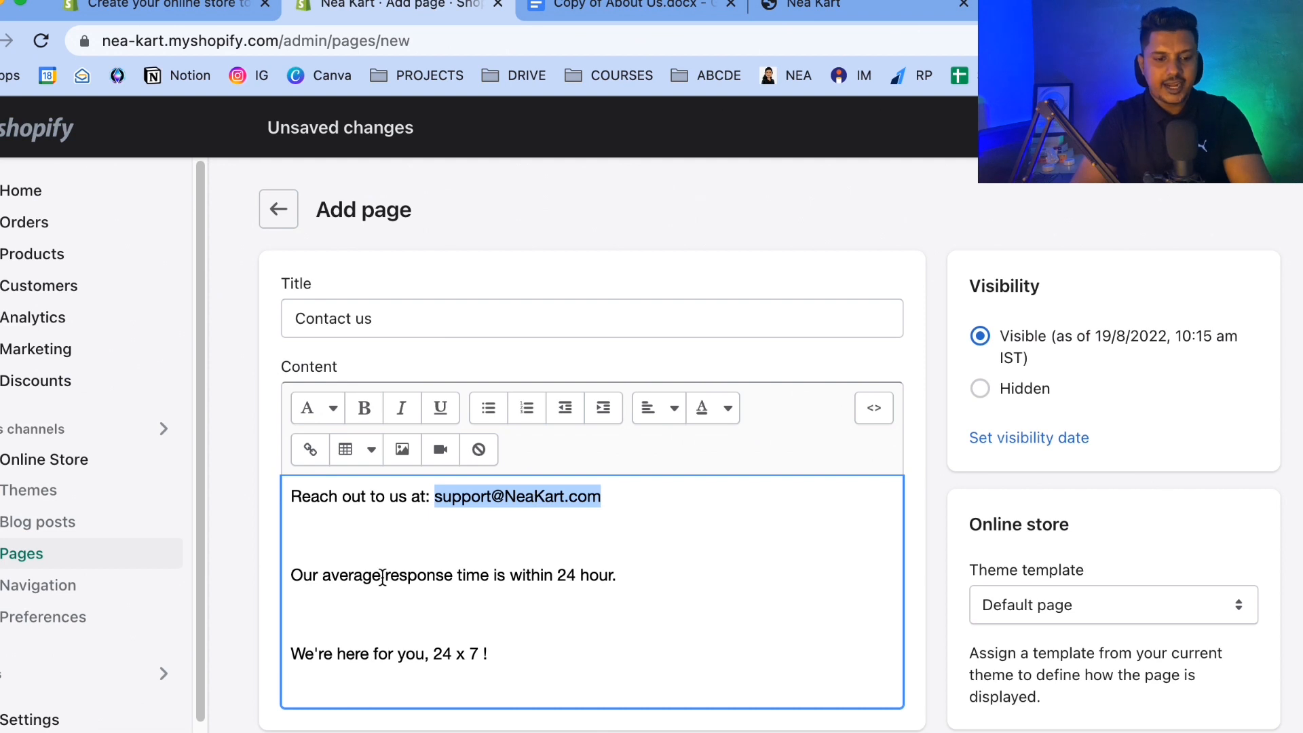
left_click(557, 575)
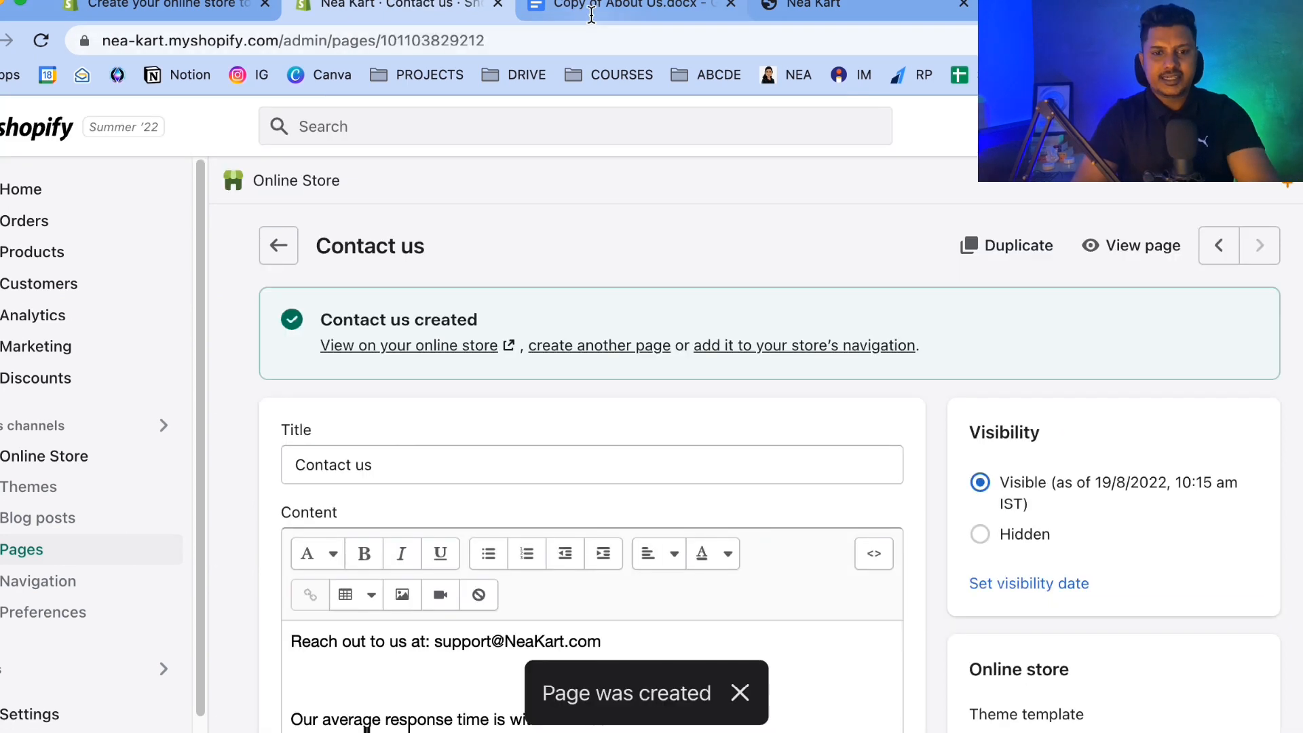
Start another new page and paste the Terms of Service heading from the document as its title.
left_click(592, 8)
scroll(351, 544, "down", 2)
left_click_drag(276, 366, 416, 348)
key("super+c")
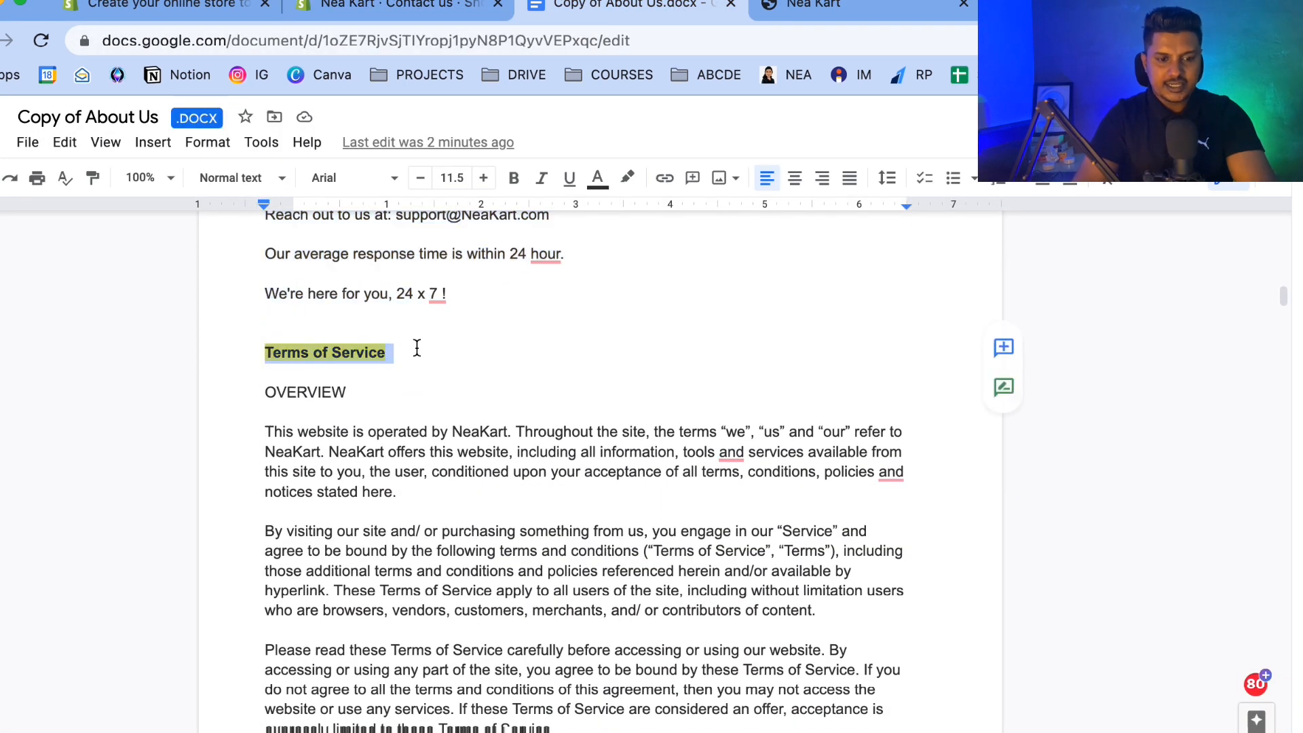
left_click(401, 11)
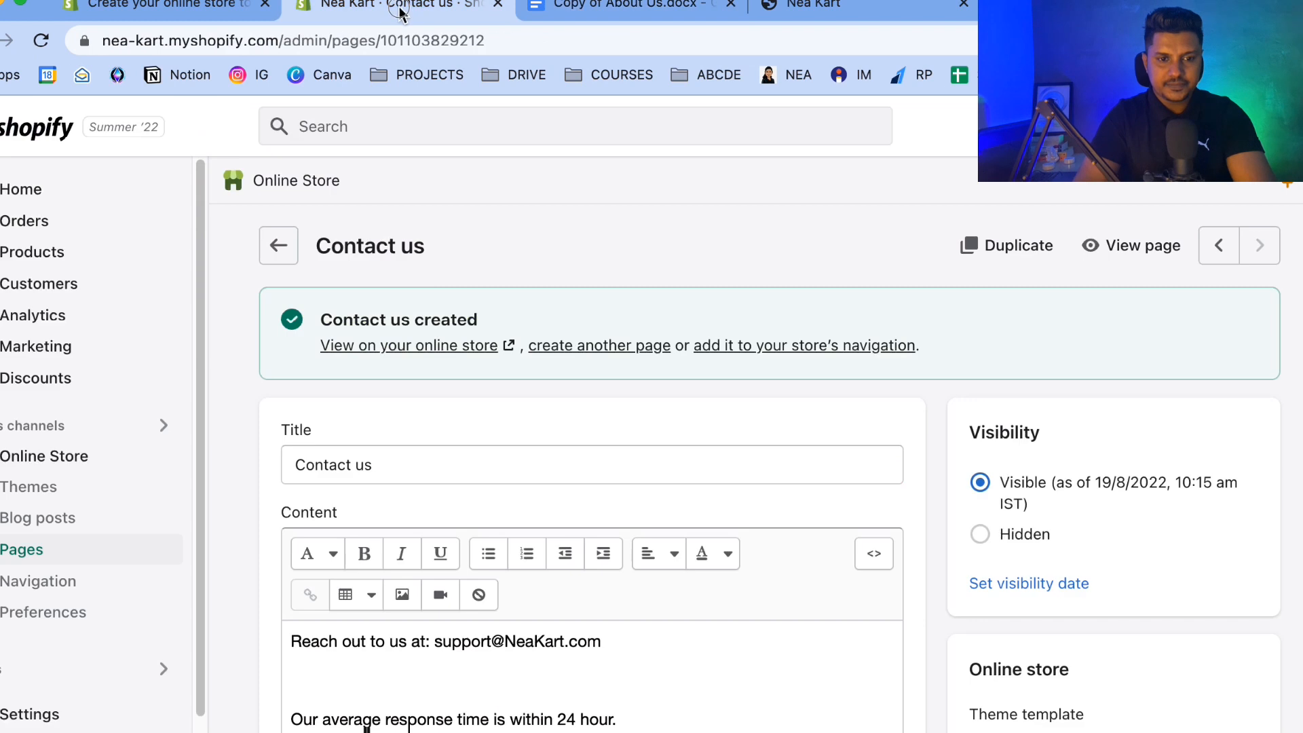
left_click(611, 345)
left_click(373, 368)
key("super+v")
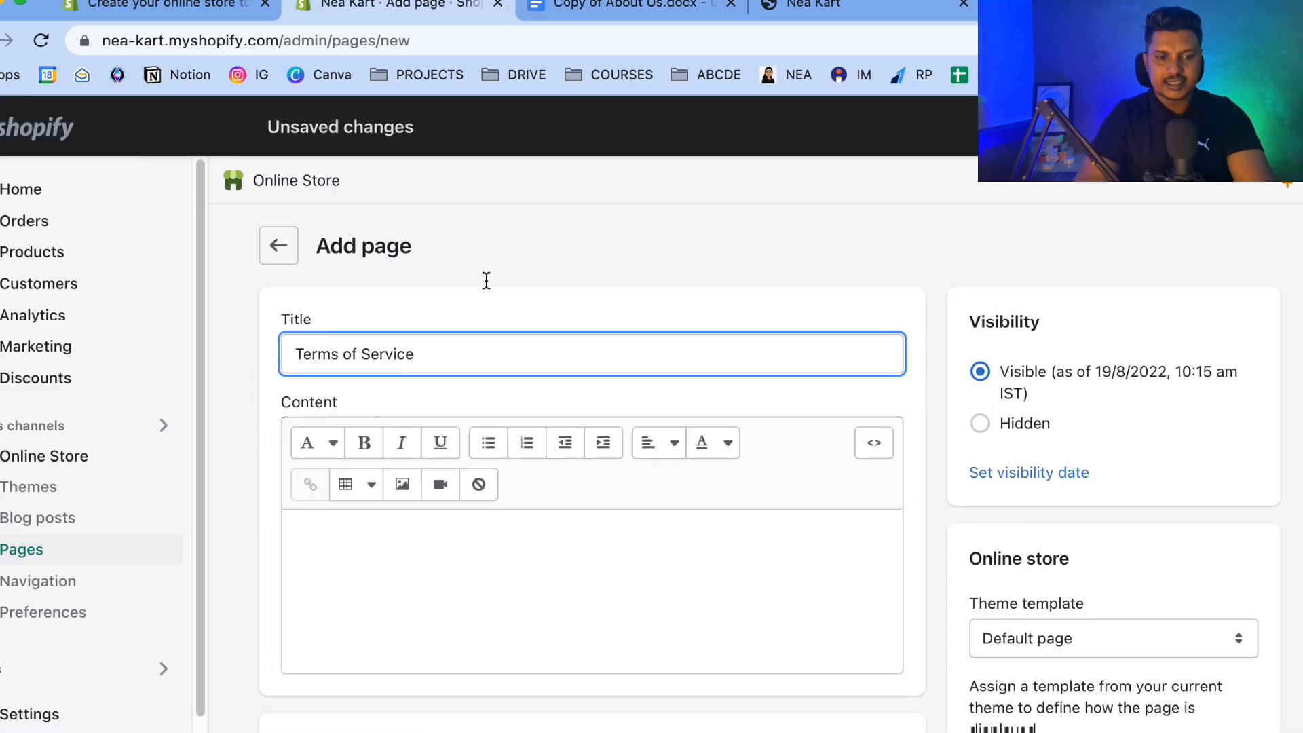
Copy the Terms of Service text from the document into the page content and save the page.
left_click(597, 8)
scroll(407, 367, "down", 3)
left_click_drag(261, 264, 437, 262)
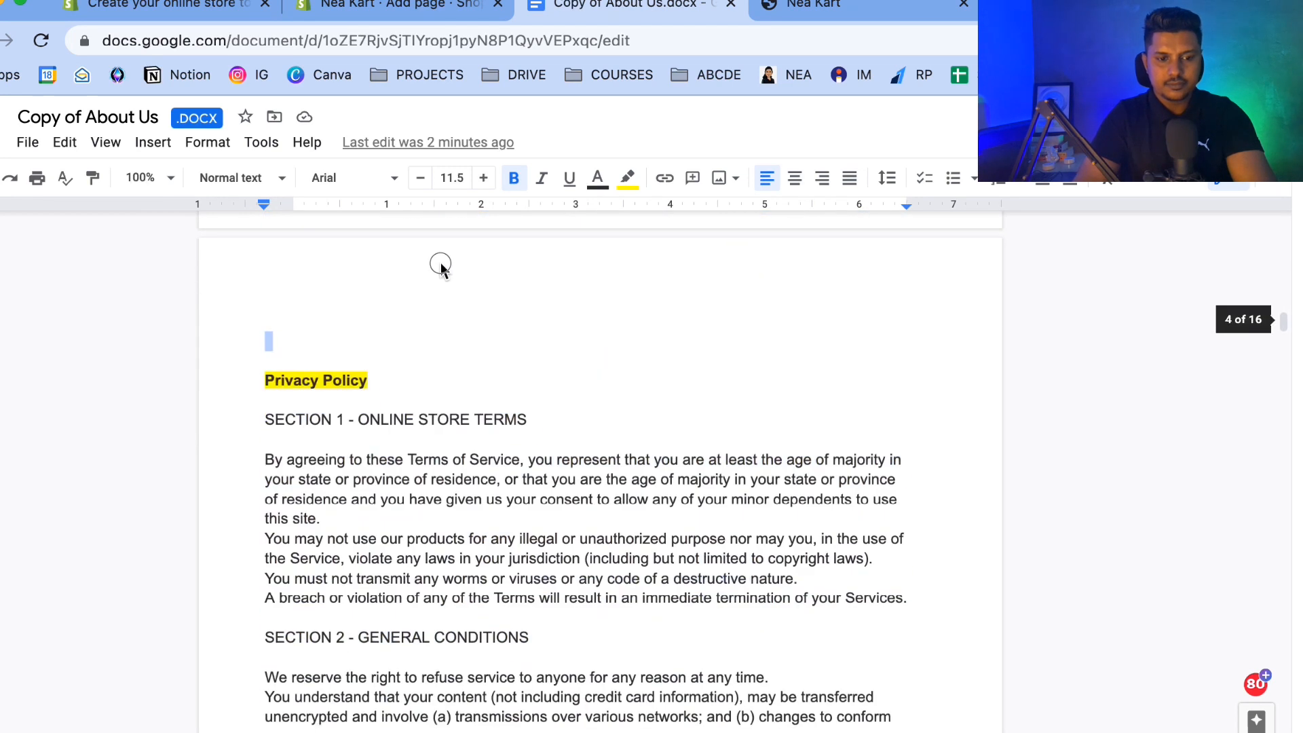
left_click(433, 13)
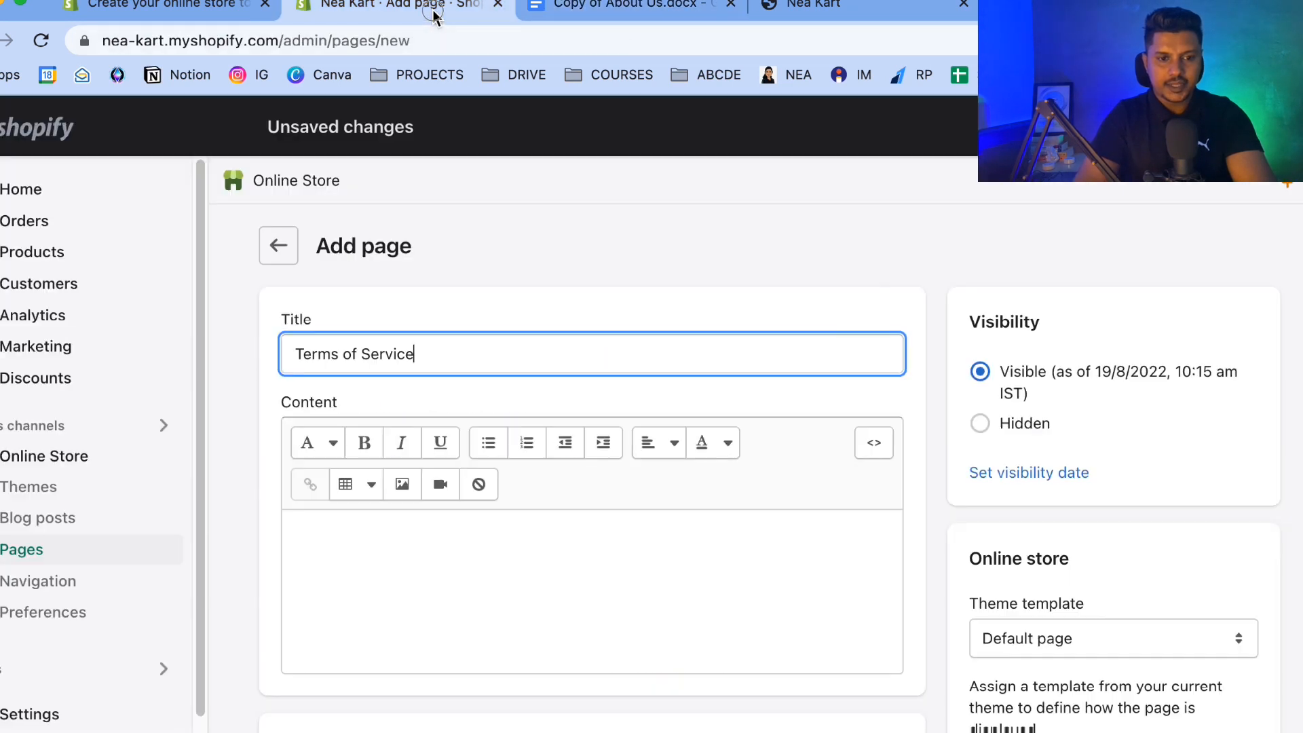
left_click(381, 532)
key("super+v")
left_click(1250, 127)
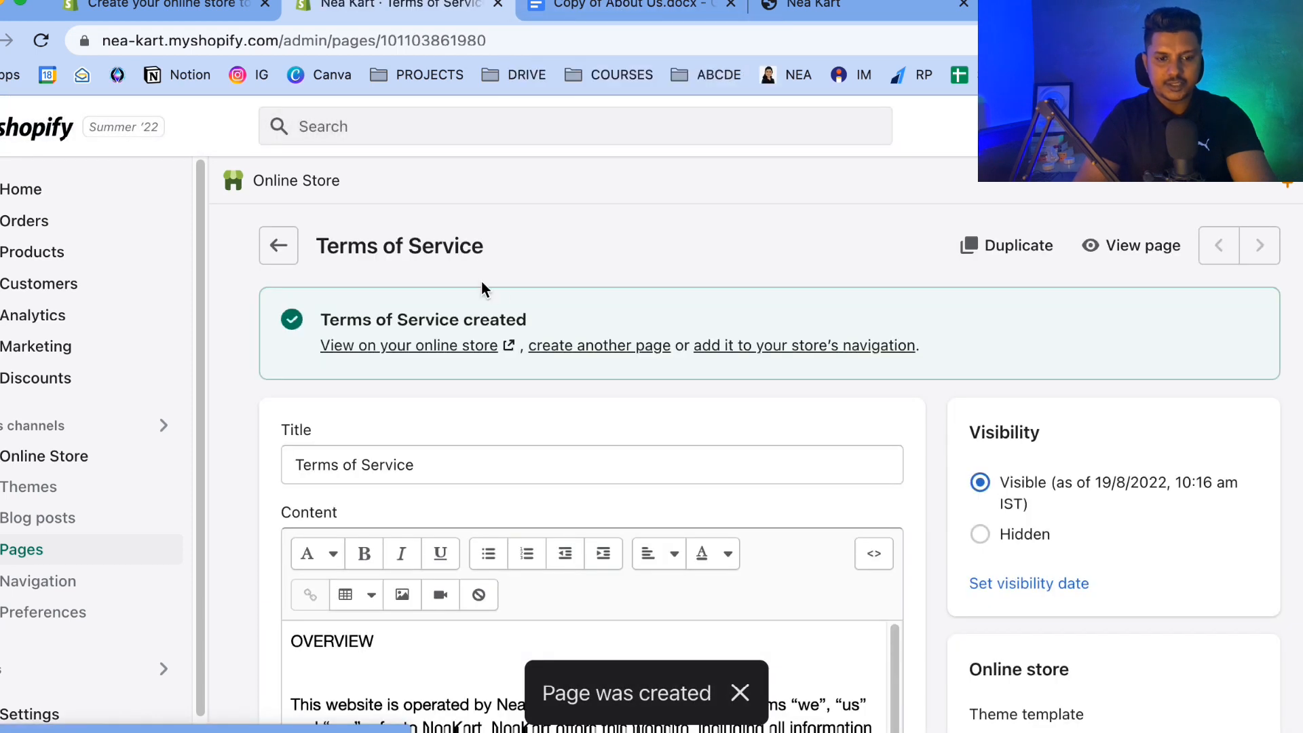
Start another new page and select the whole Privacy Policy section in the document, up to Refund Policy.
left_click(600, 345)
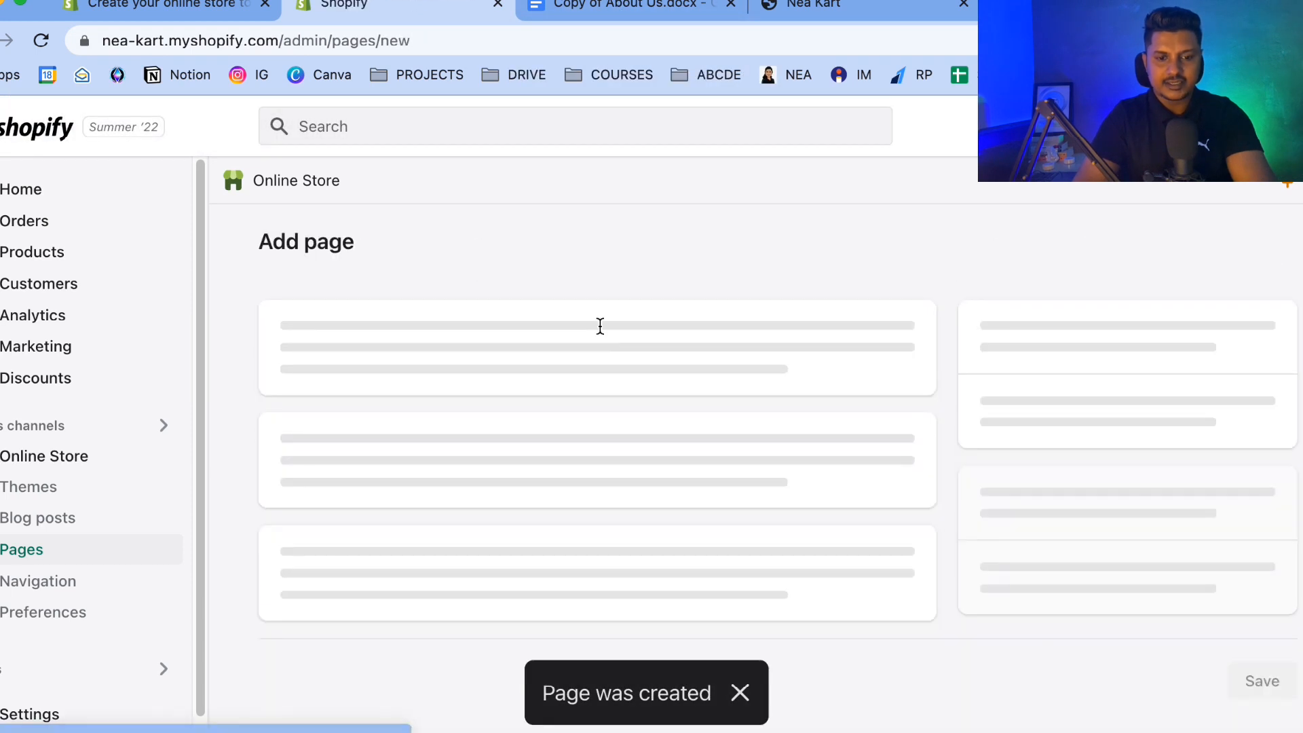
left_click(566, 12)
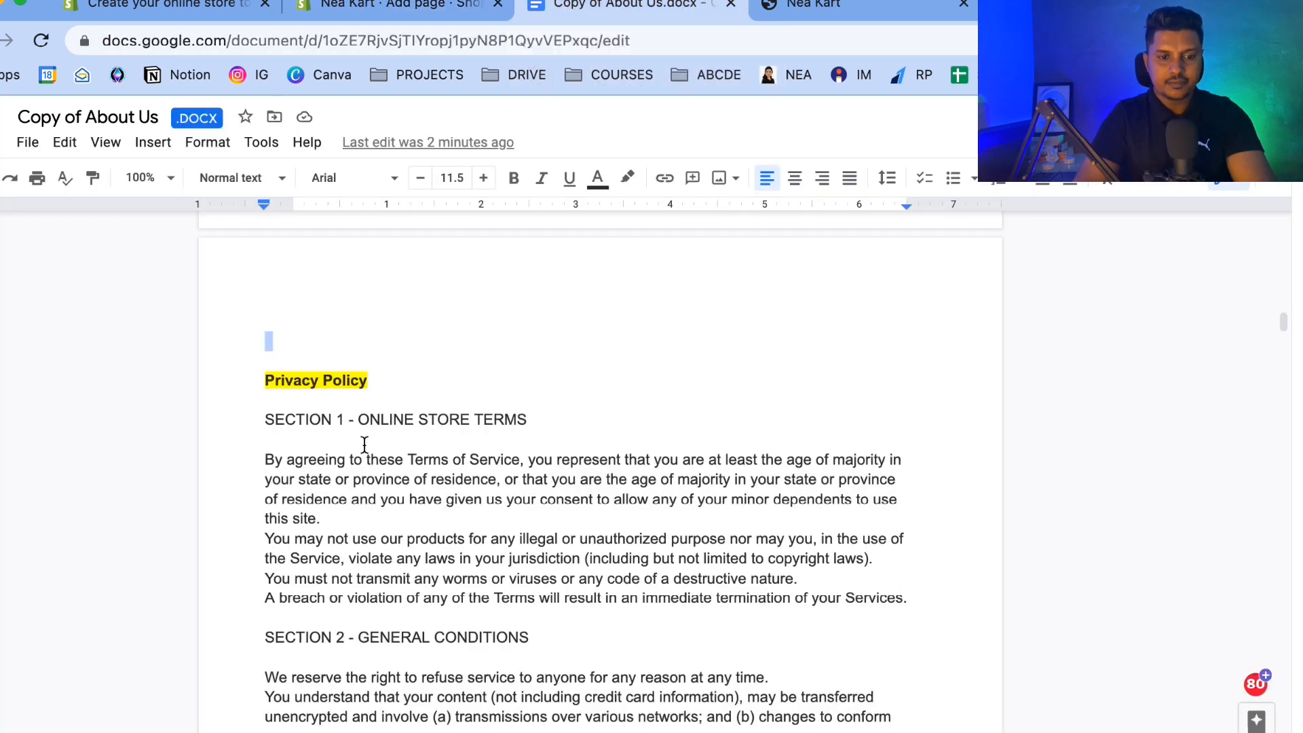
scroll(364, 444, "down", 1)
key("super+shift+Down")
key("shift+Up")
key("shift+Up")
key("shift+Up")
key("shift+Up")
key("shift+Up")
key("shift+Up")
key("shift+Up")
key("shift+Up")
key("shift+Up")
key("shift+Up")
key("shift+Up")
key("shift+Up")
key("shift+Up")
key("shift+Up")
key("shift+Up")
key("shift+Up")
key("shift+Up")
key("shift+Up")
key("shift+Up")
key("shift+Up")
key("shift+Up")
key("shift+Up")
key("shift+Up")
key("shift+Up")
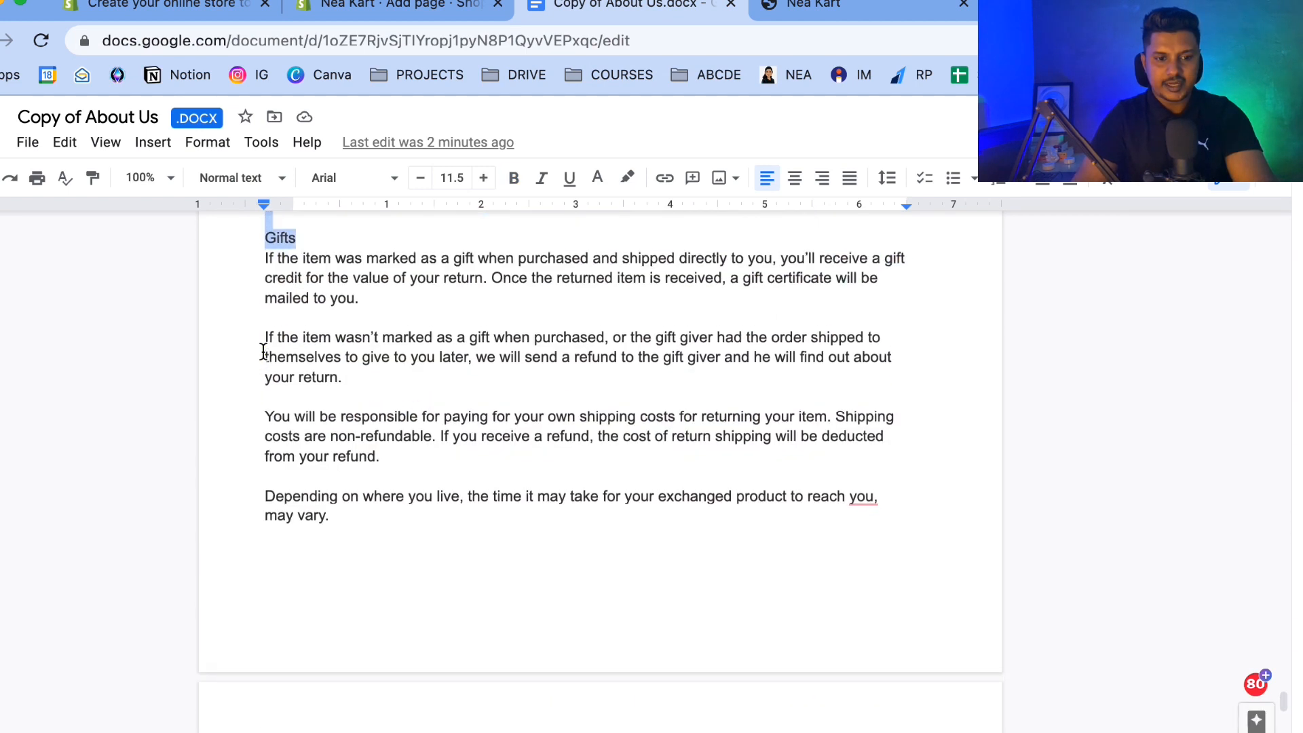
key("shift+Up")
key("shift+Up")
key("shift+Up")
key("shift+Up")
key("shift+Up")
key("shift+Up")
key("shift+Up")
key("shift+Up")
key("shift+Up")
key("shift+Up")
key("shift+Up")
key("shift+Up")
key("shift+Up")
key("shift+Up")
key("shift+Up")
key("shift+Up")
key("shift+Up")
key("shift+Up")
key("shift+Up")
key("shift+Up")
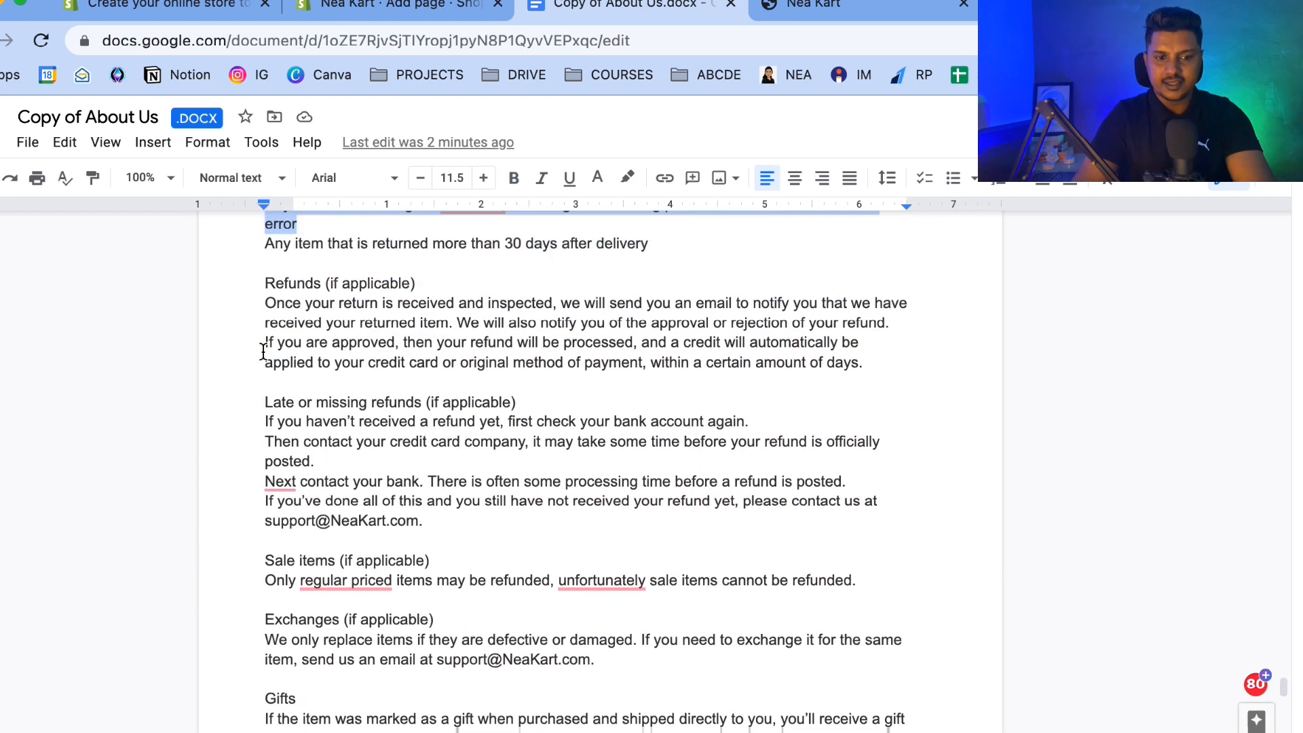
key("shift+Up")
key("shift+Up")
key("shift+Up")
key("shift+Up")
key("shift+Up")
key("shift+Up")
key("shift+Up")
key("shift+Up")
key("shift+Up")
key("shift+Up")
key("shift+Up")
key("shift+Up")
key("shift+Up")
key("shift+Up")
key("shift+Up")
key("shift+Up")
key("shift+Up")
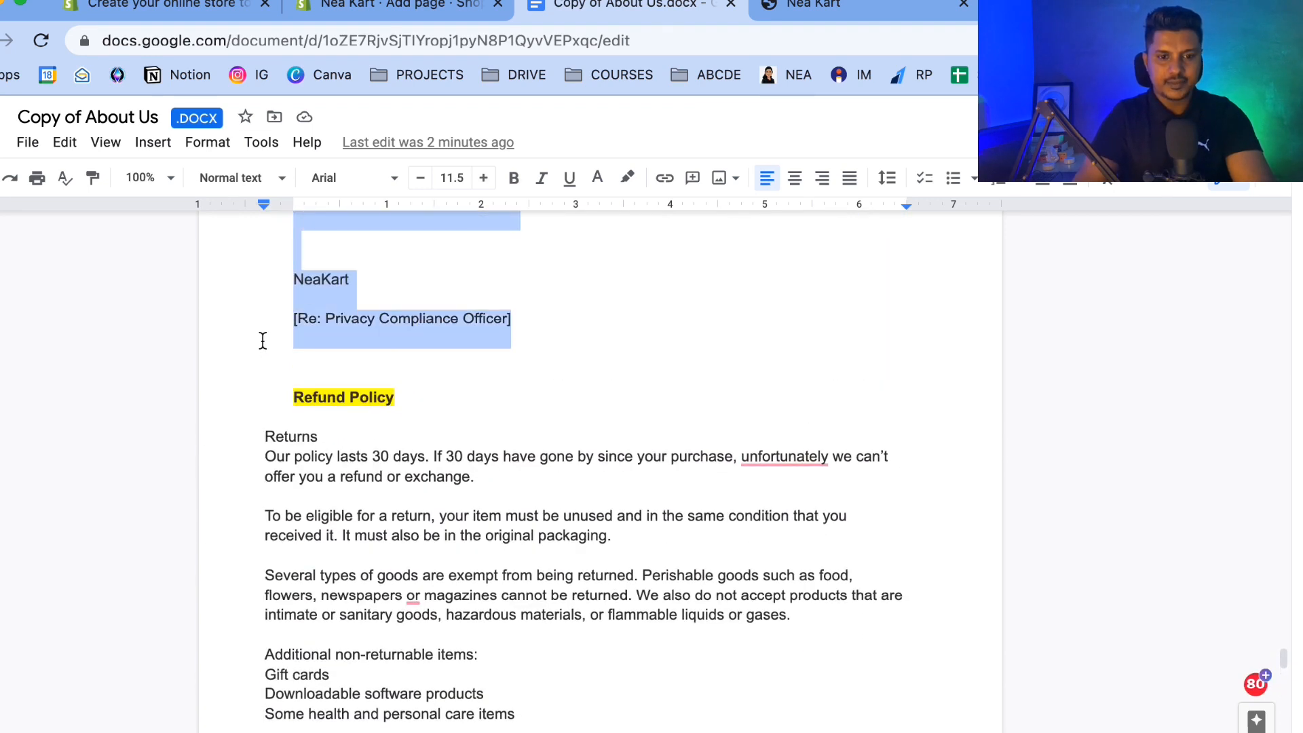
Paste the Privacy Policy section into the new page's content and try to save it.
left_click(440, 3)
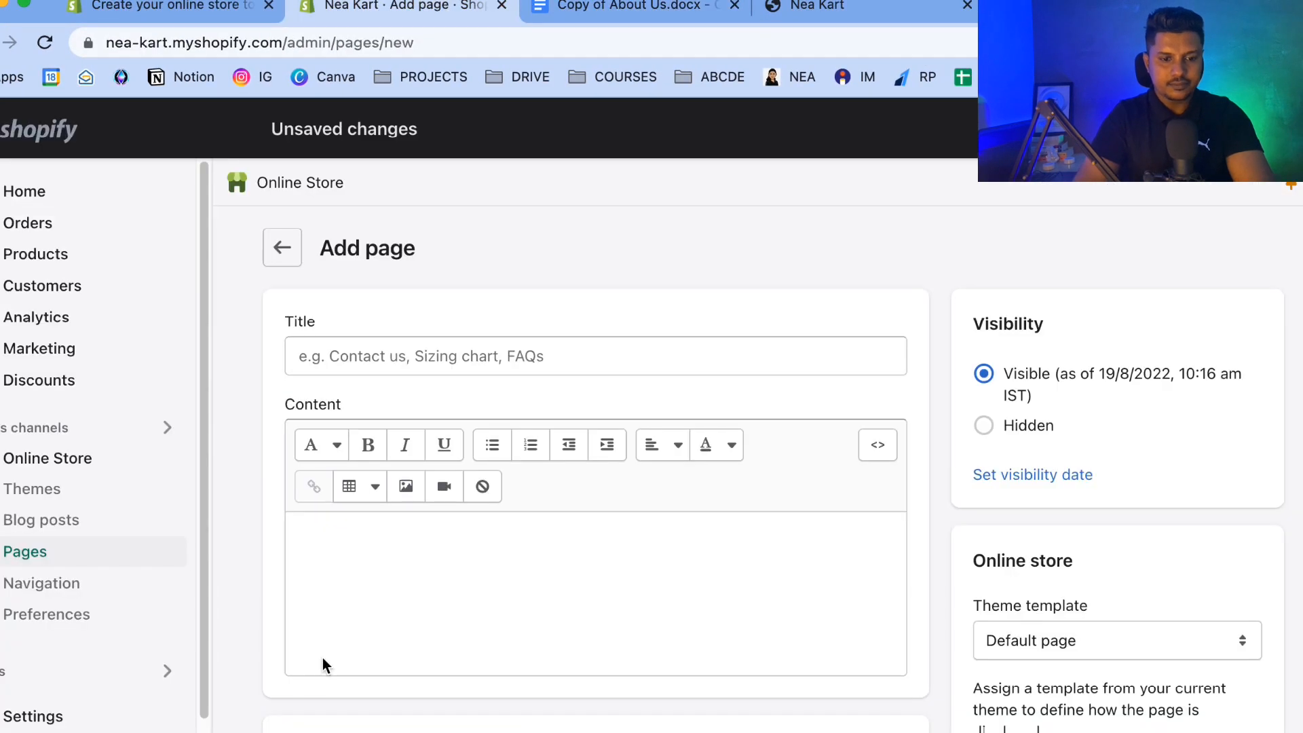
left_click(323, 658)
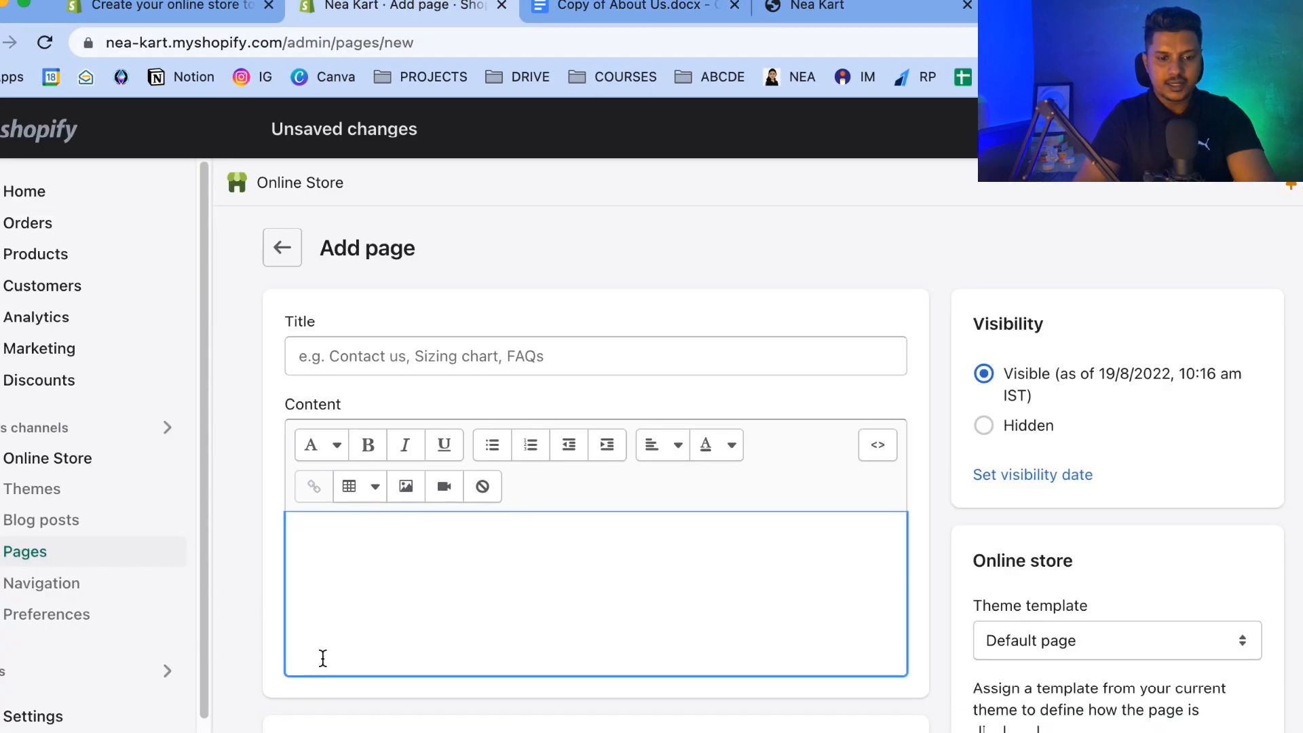
key("super+v")
left_click(1250, 129)
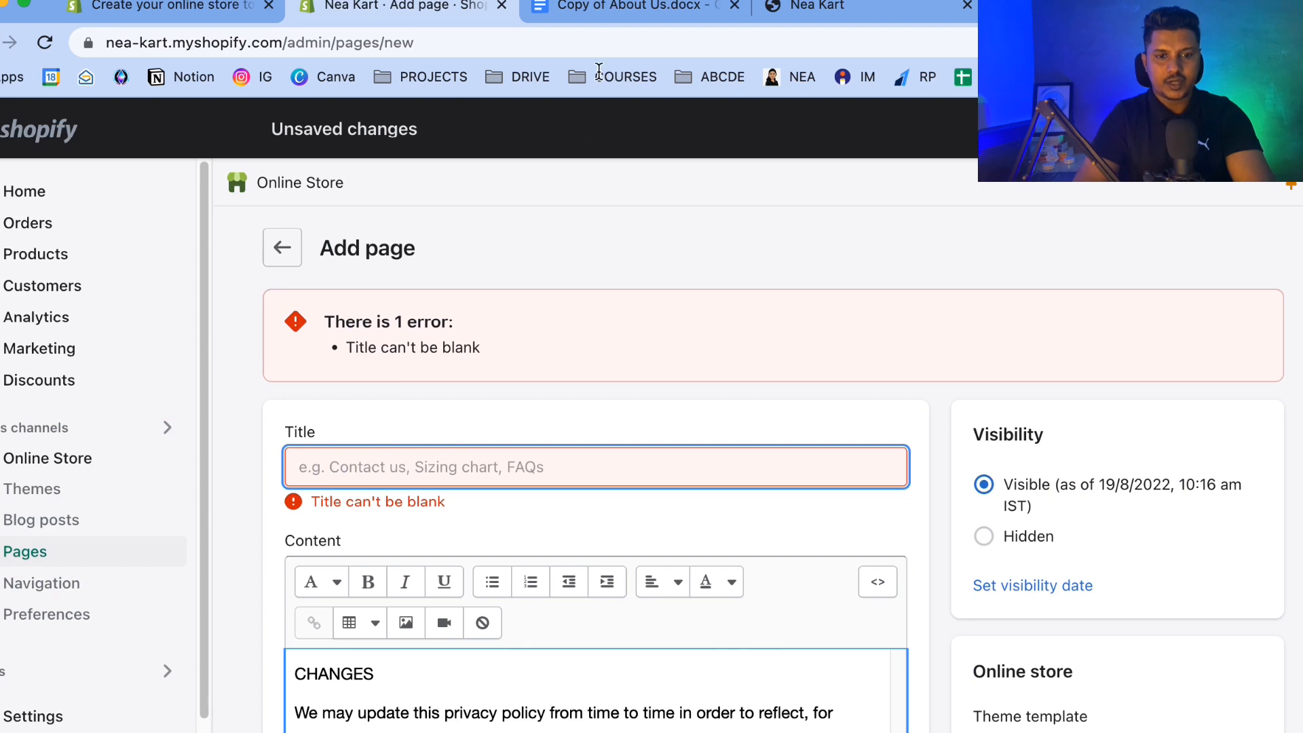
Scroll through the document and the pasted page content to check the Privacy Policy section.
left_click(600, 8)
scroll(394, 423, "up", 20)
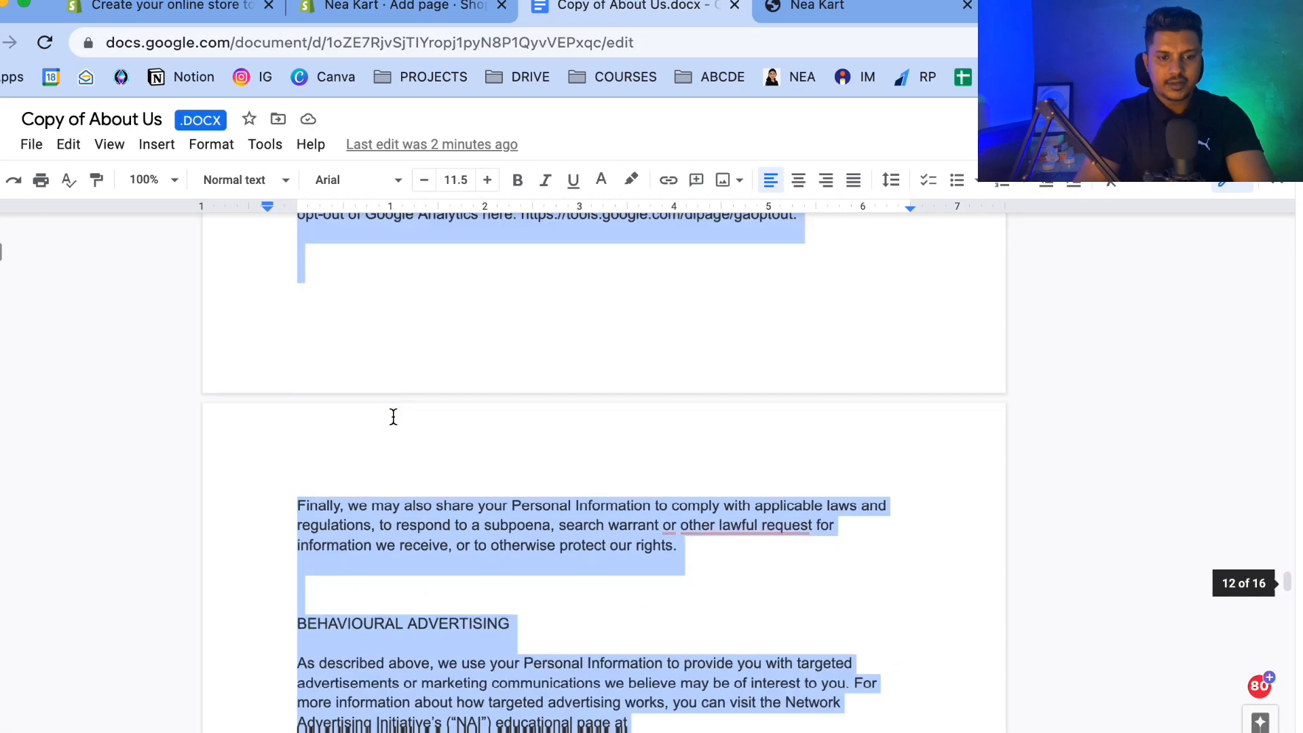
scroll(393, 416, "up", 20)
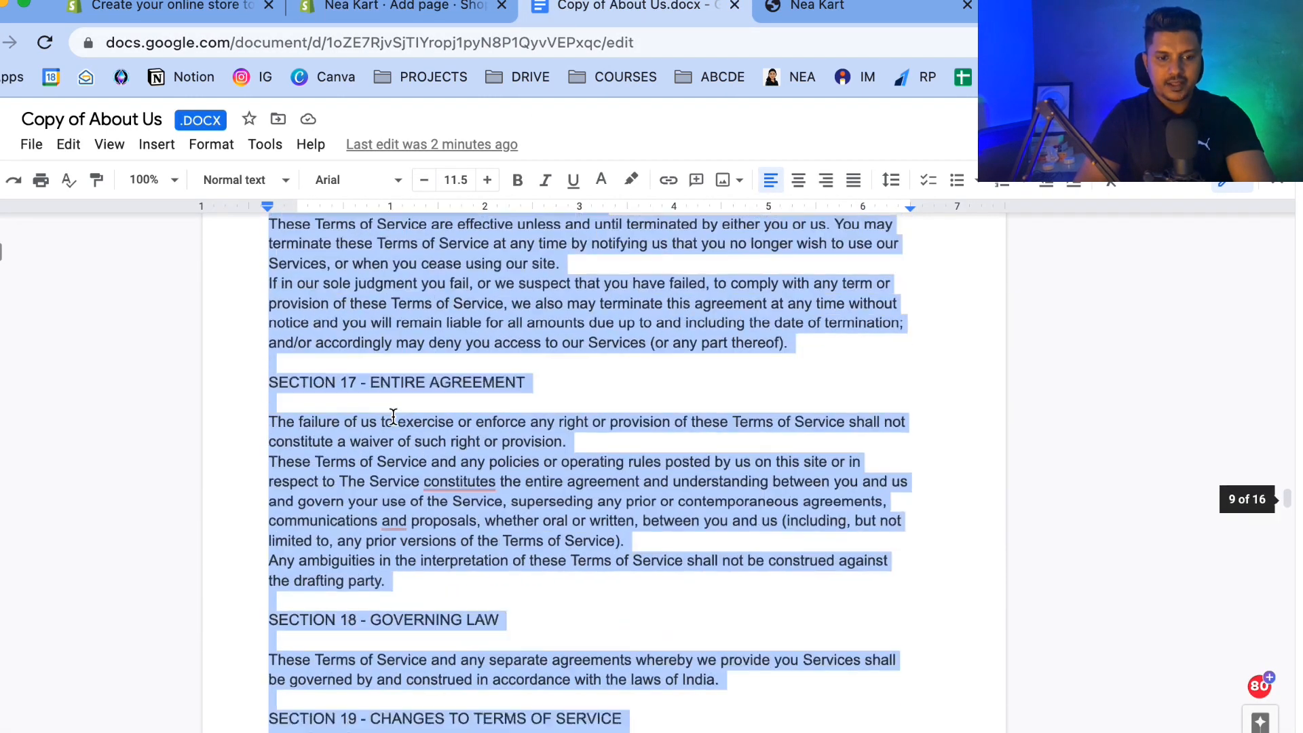
scroll(393, 417, "up", 20)
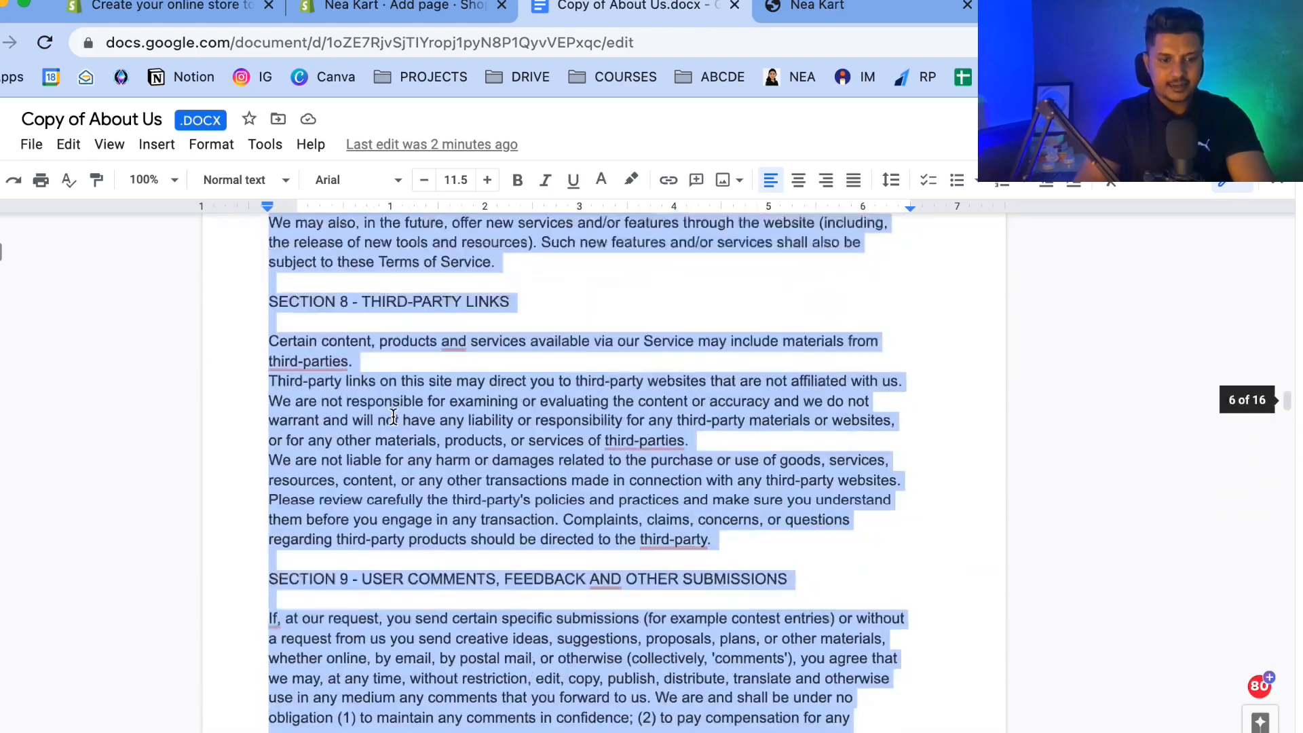
scroll(394, 416, "up", 20)
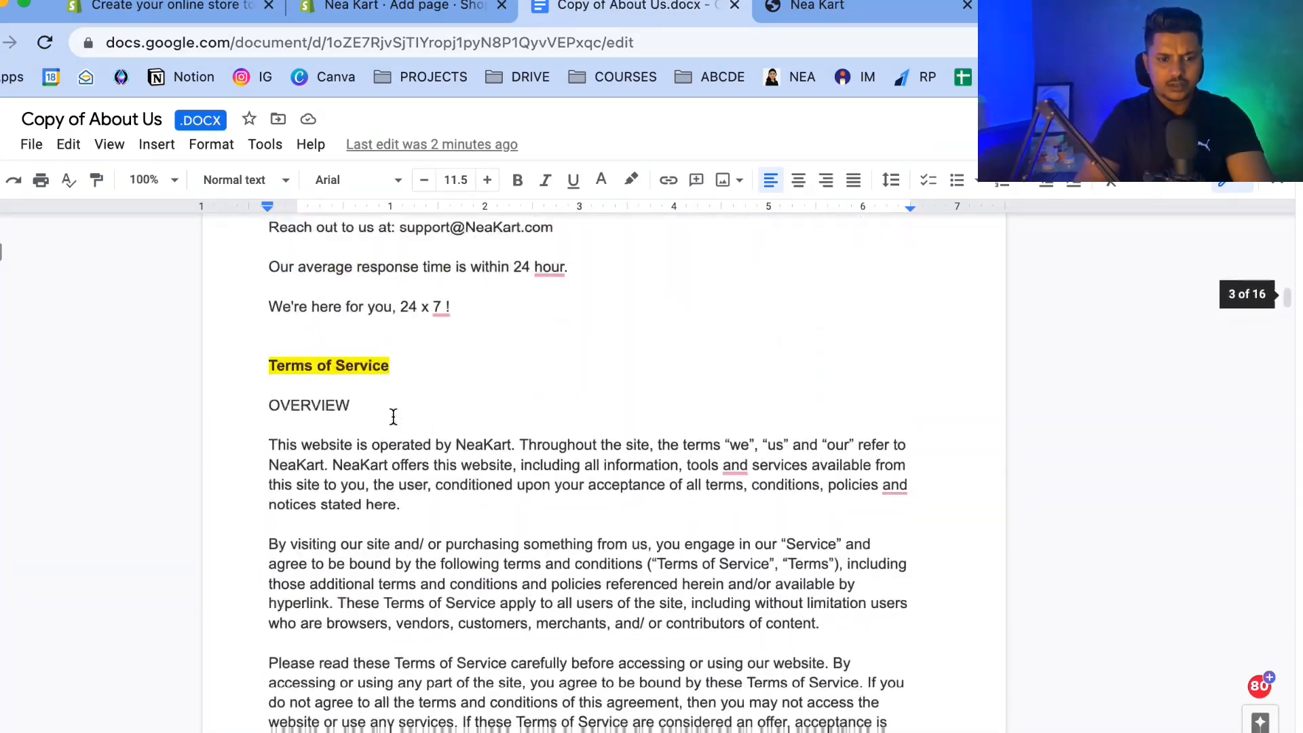
left_click(393, 483)
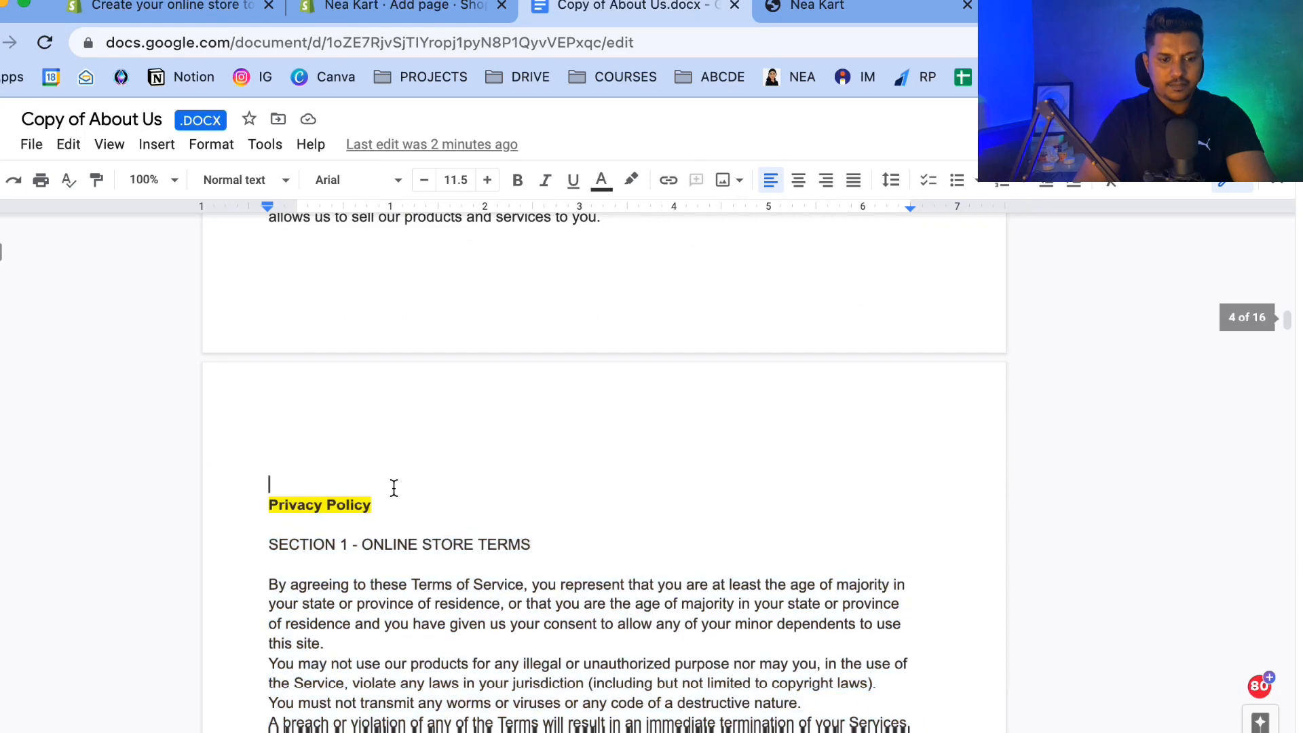
left_click(443, 6)
scroll(383, 516, "down", 20)
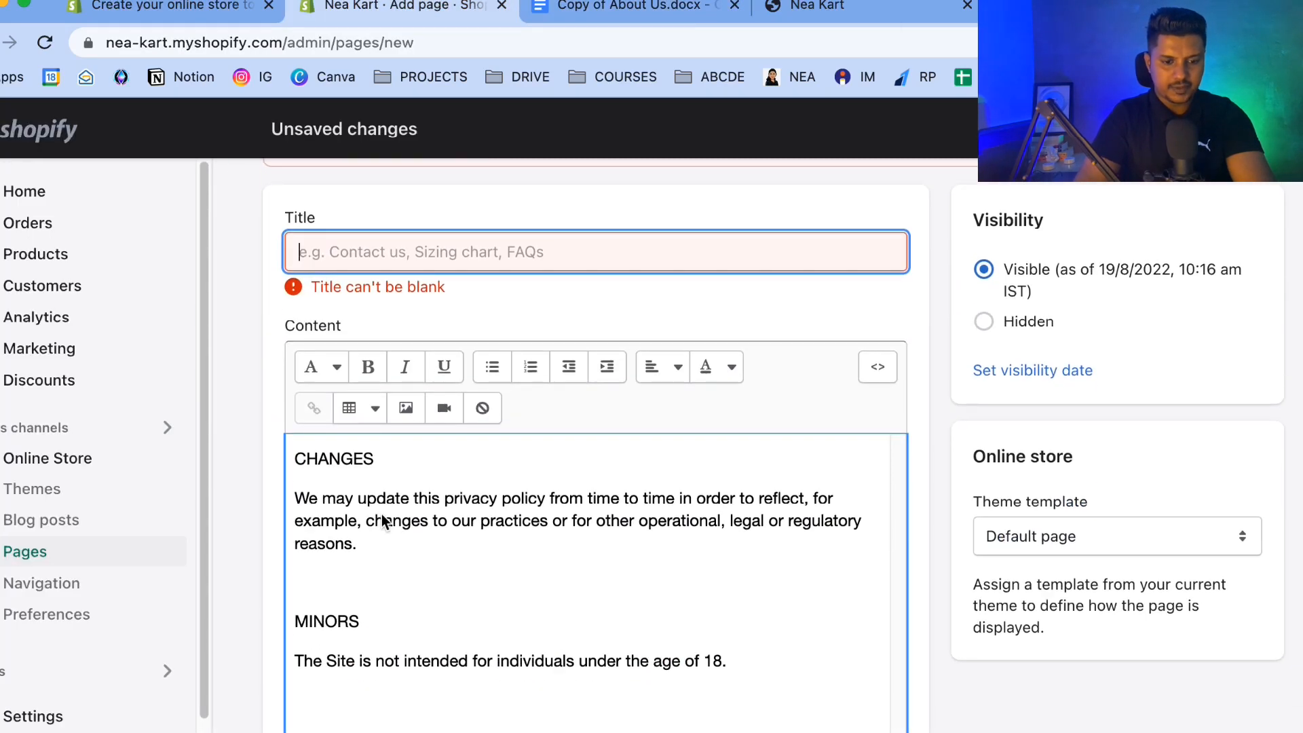
scroll(381, 515, "up", 20)
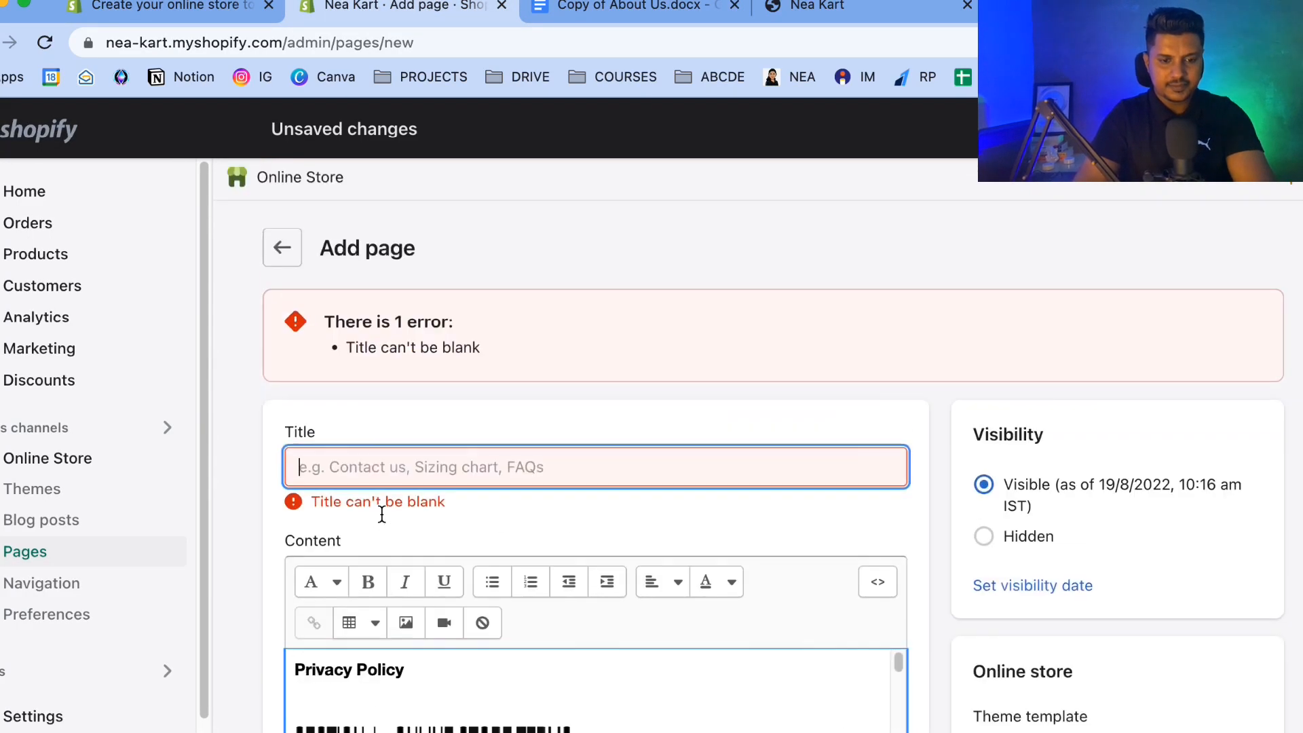
Cut the Privacy Policy heading from the page content and paste it as the page title.
left_click_drag(440, 662, 249, 670)
key("ctrl+x")
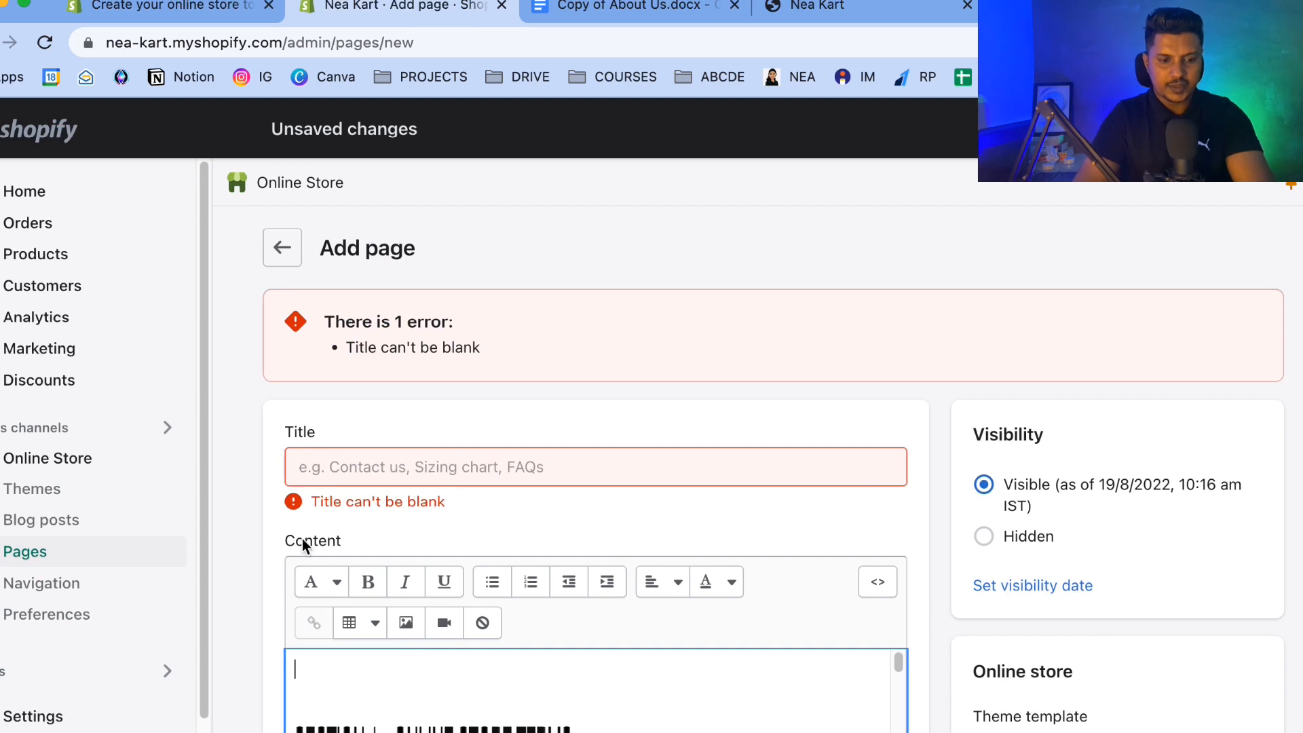
left_click(332, 467)
key("ctrl+v")
Delete the blank lines at the start of the content and save the Privacy Policy page.
left_click(311, 570)
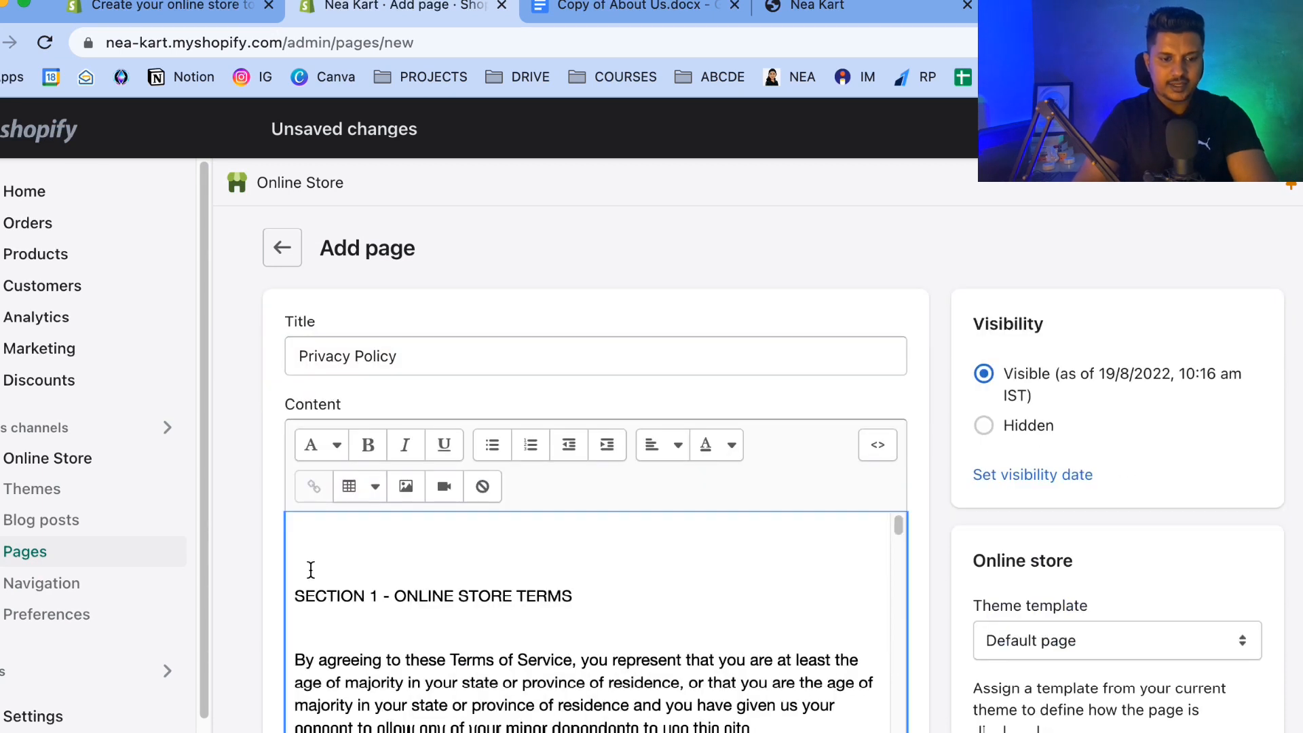
key("BackSpace")
key("BackSpace")
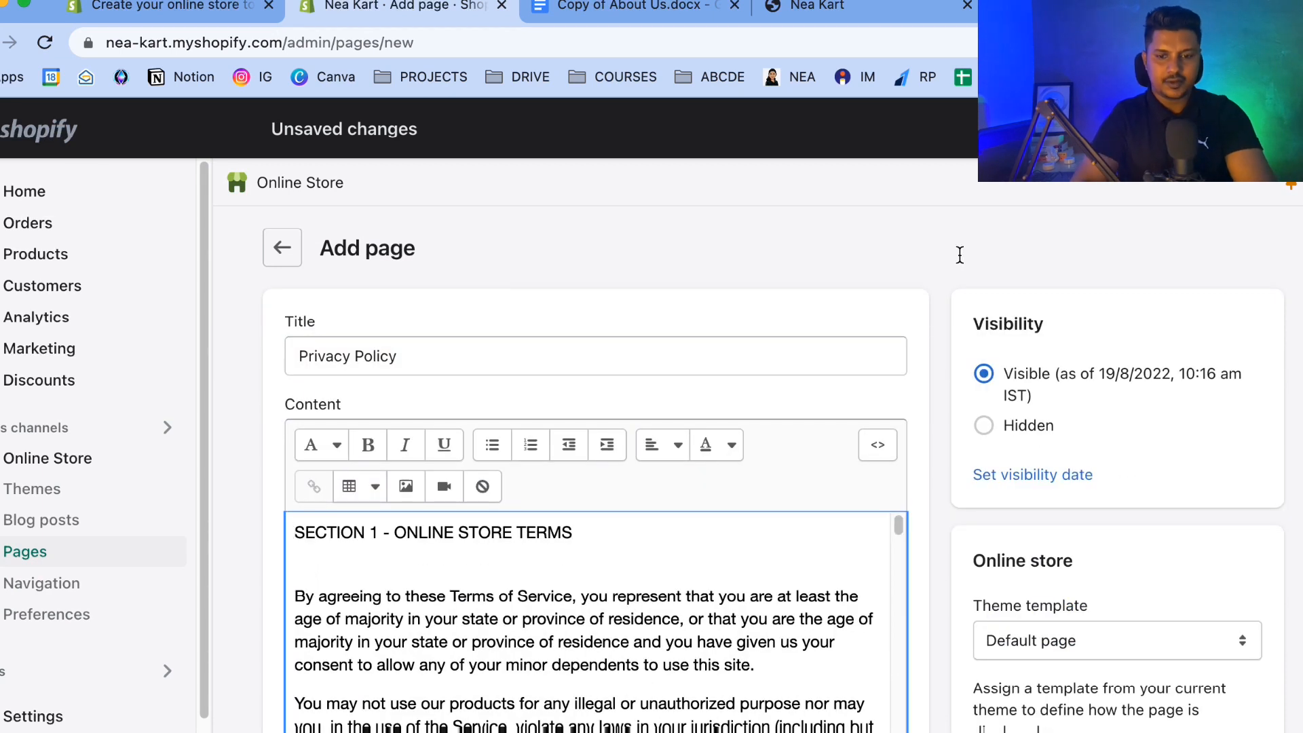
left_click(1250, 129)
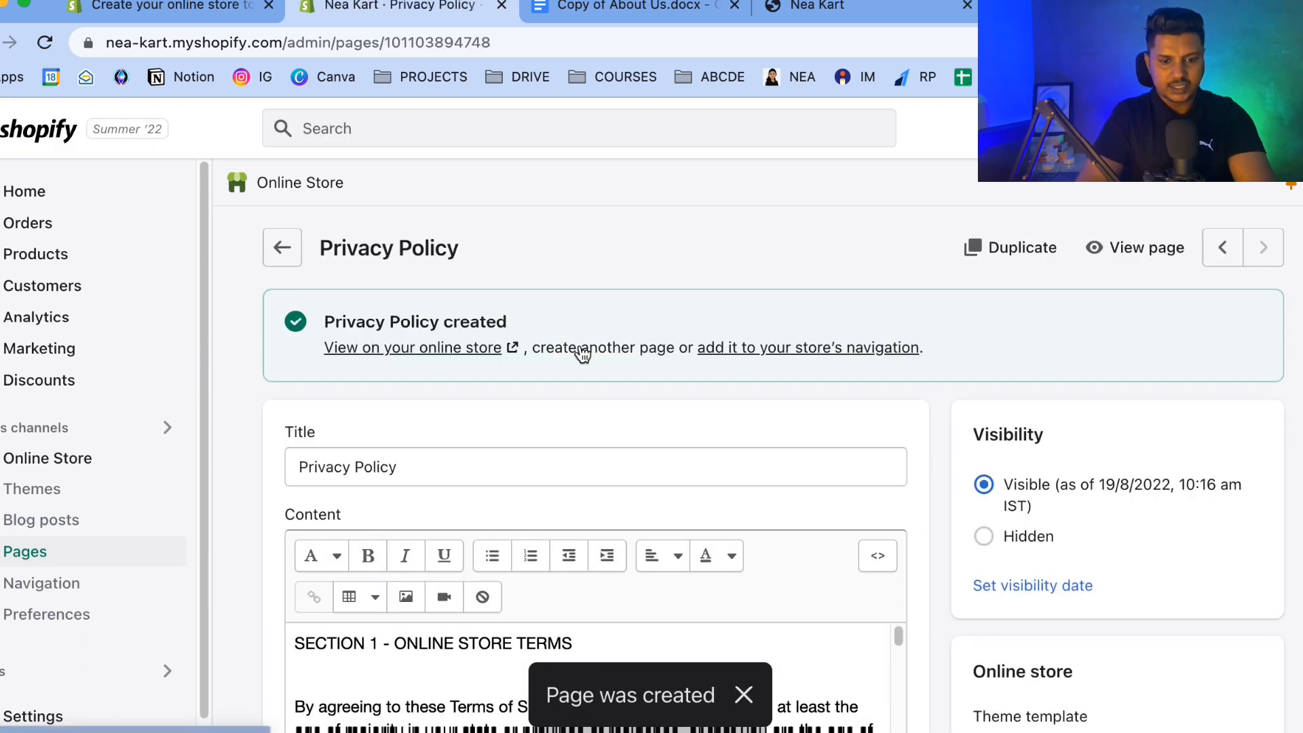
Start another new page and paste the document's Refund Policy heading as its title.
left_click(579, 348)
left_click(594, 11)
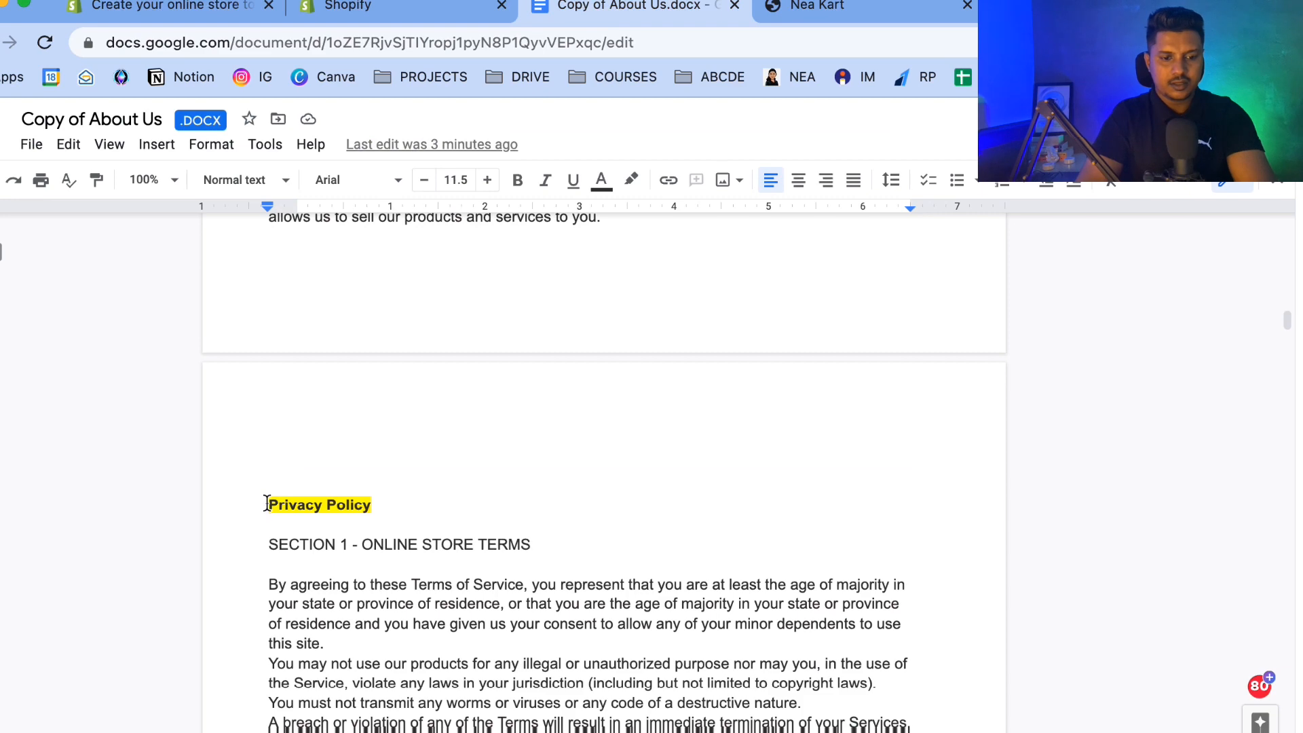
scroll(267, 503, "down", 20)
scroll(270, 505, "down", 20)
scroll(270, 505, "up", 5)
triple_click(328, 519)
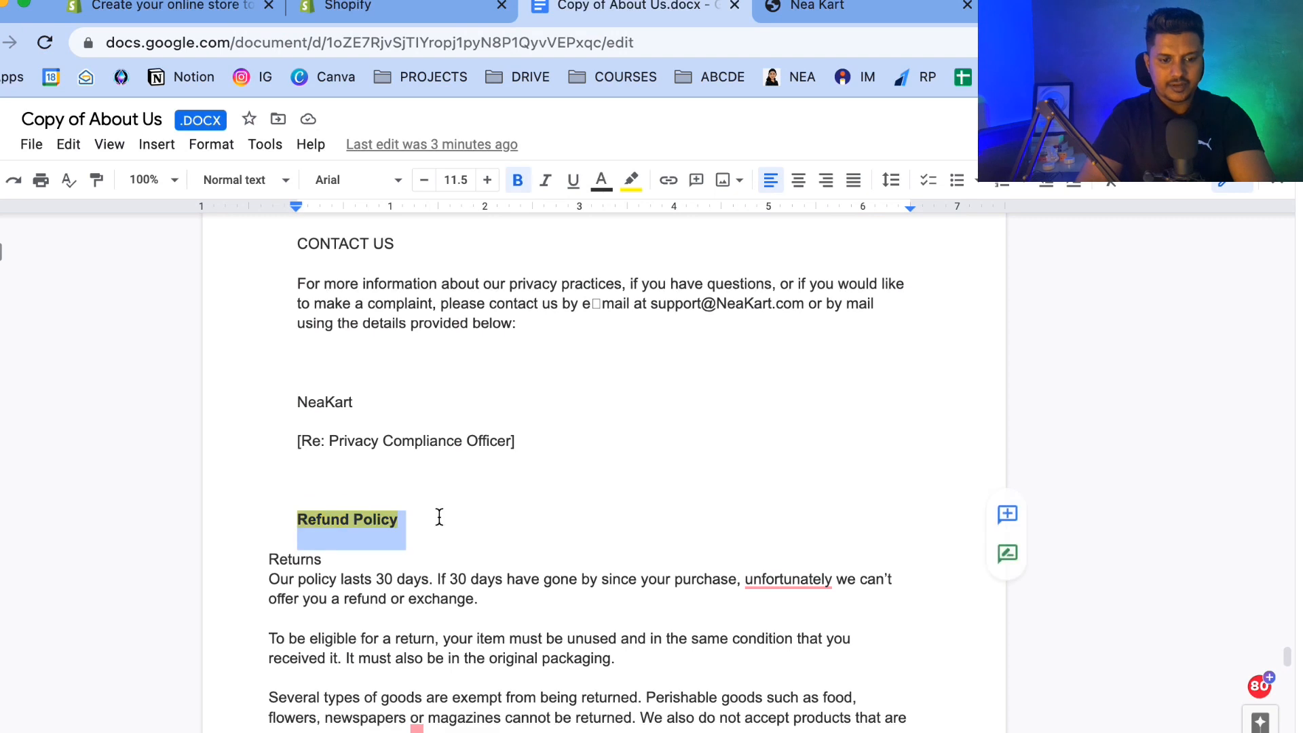
left_click(413, 15)
left_click(352, 361)
key("ctrl+v")
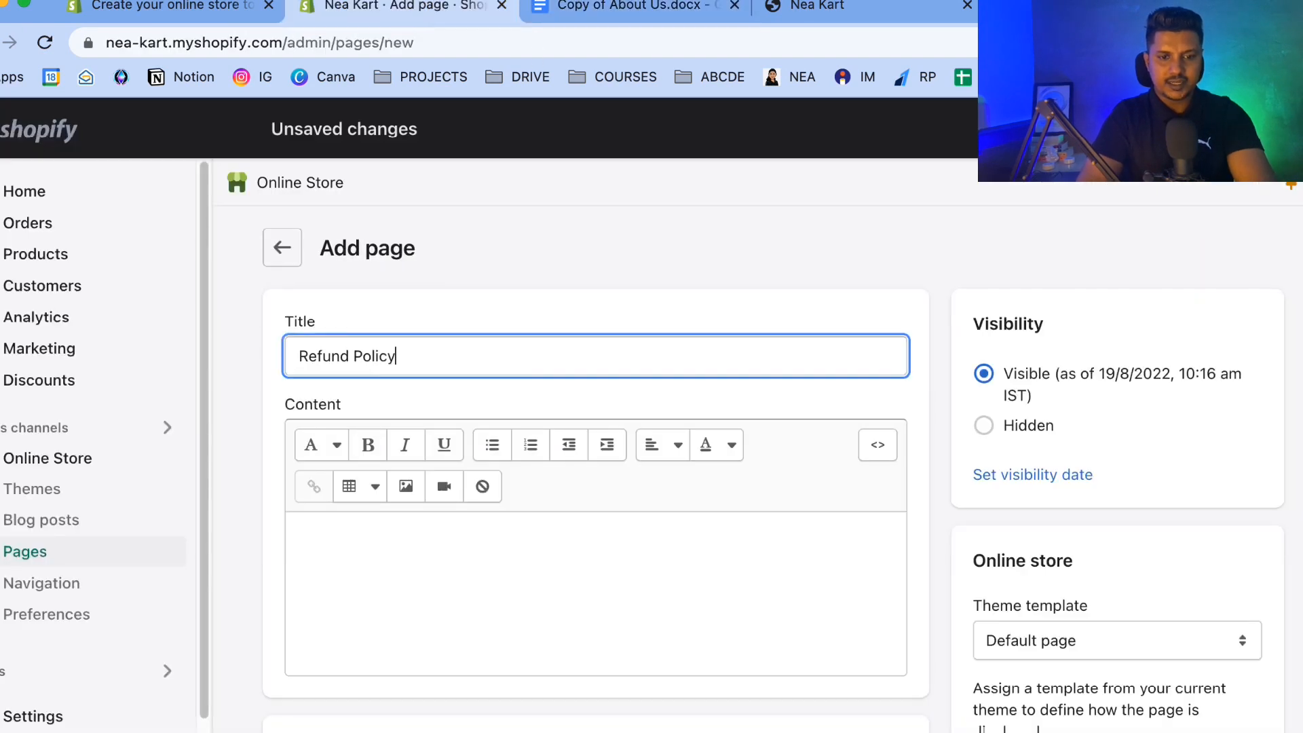
Copy the Refund Policy text from the document into the page content and save the Refund Policy page.
left_click(648, 6)
left_click(263, 556)
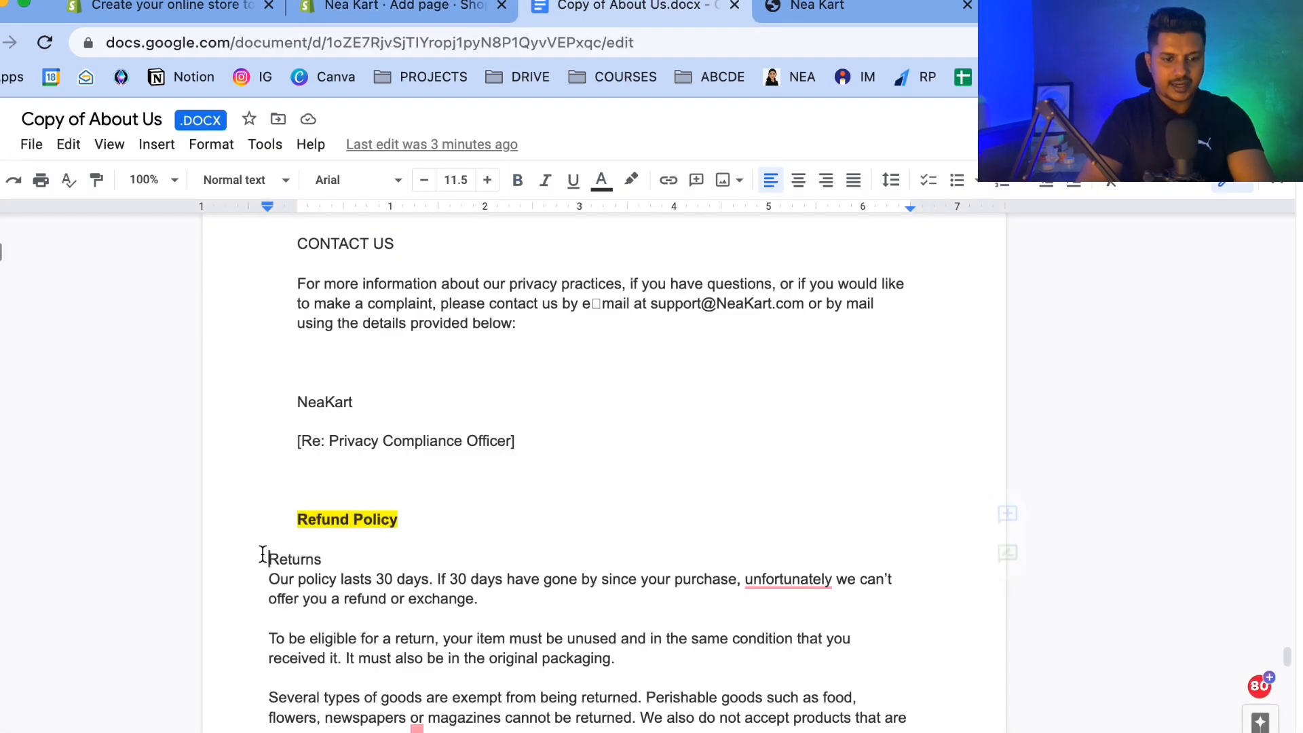
key("shift+super+Down")
key("super+c")
left_click(405, 7)
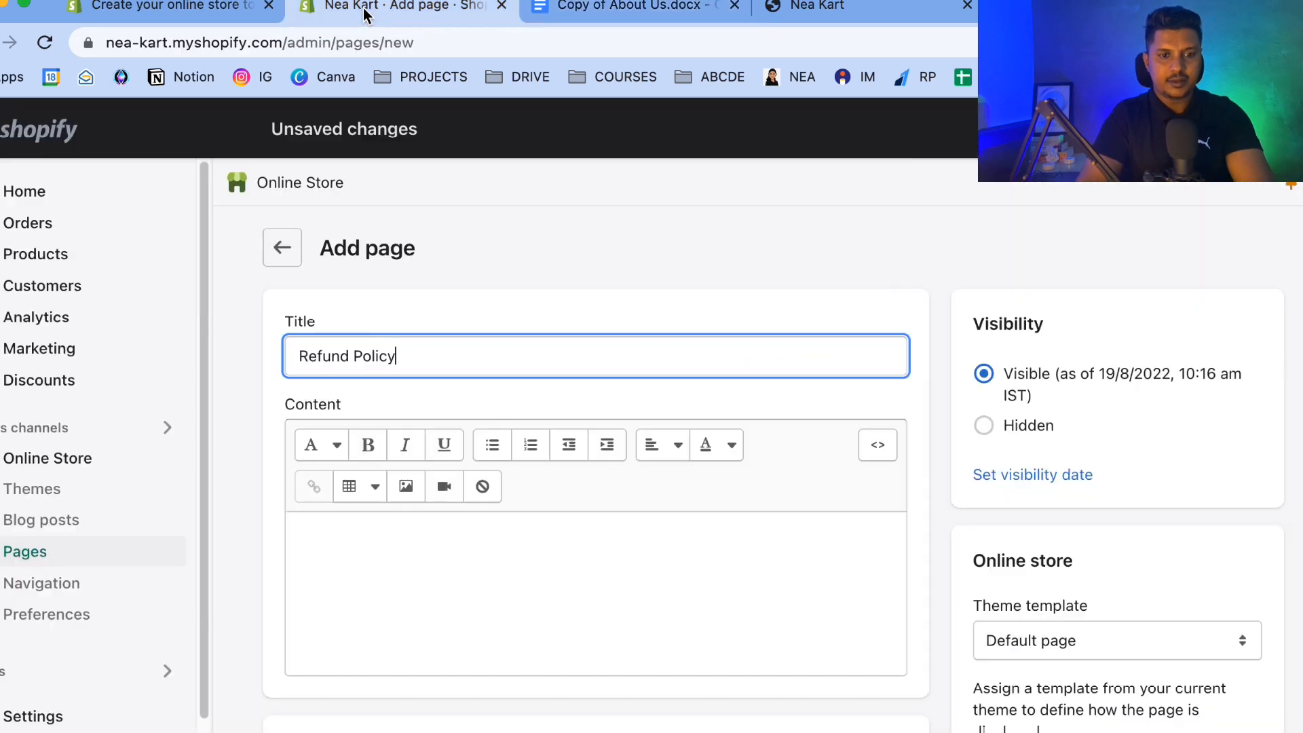
left_click(362, 569)
key("super+v")
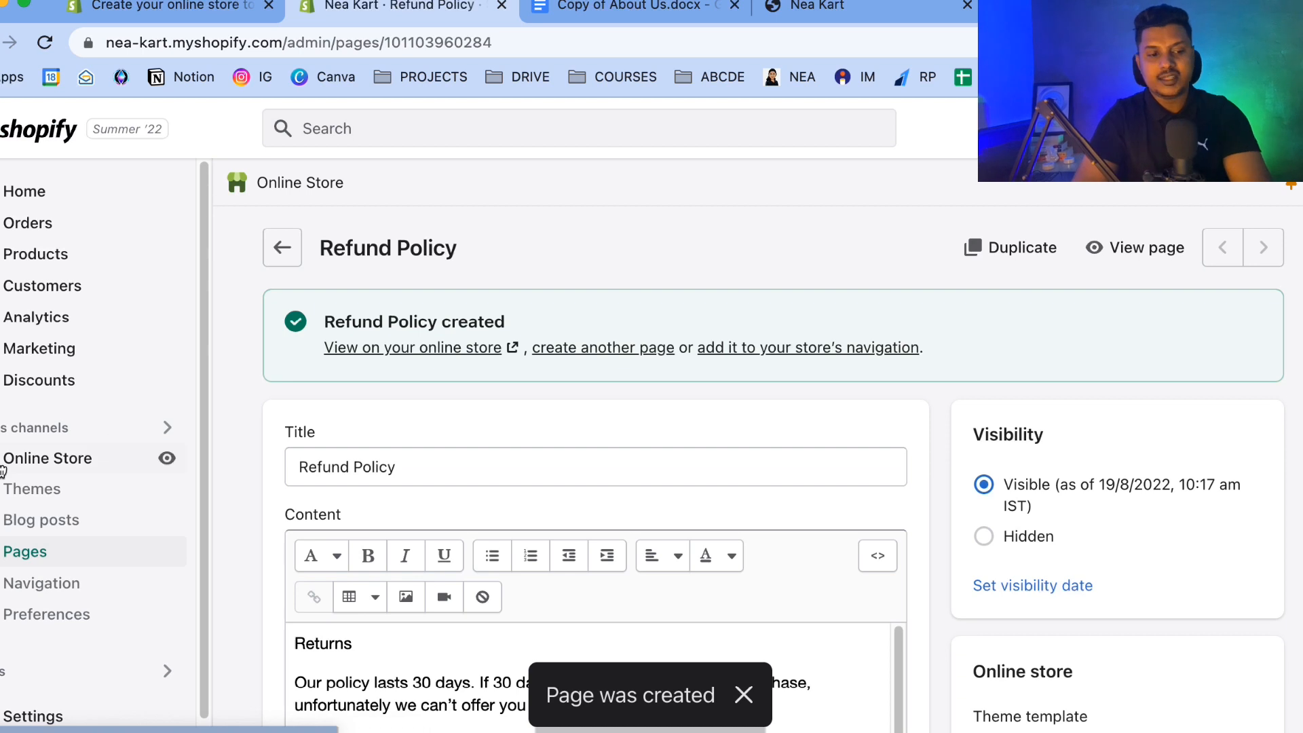
Open the pages list and scroll through it to check all created pages.
left_click(38, 551)
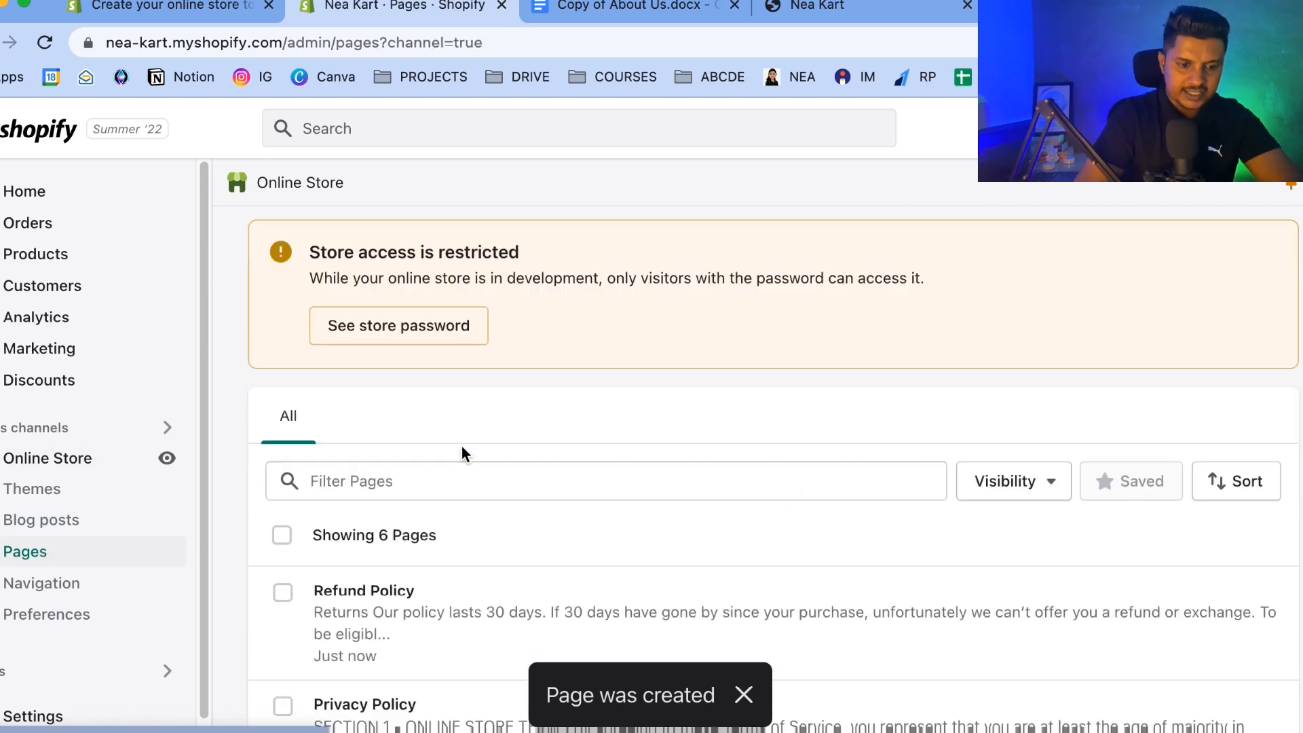
scroll(461, 448, "down", 5)
scroll(461, 453, "down", 2)
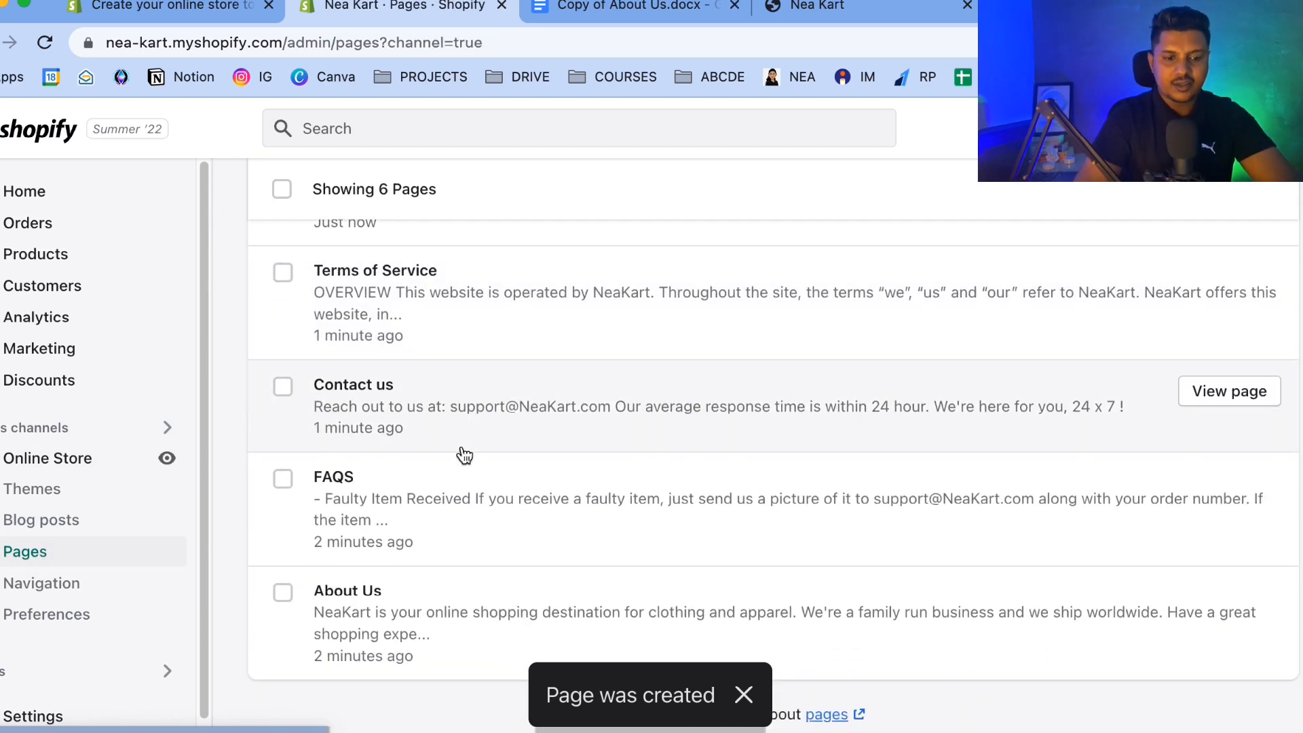
scroll(380, 612, "up", 3)
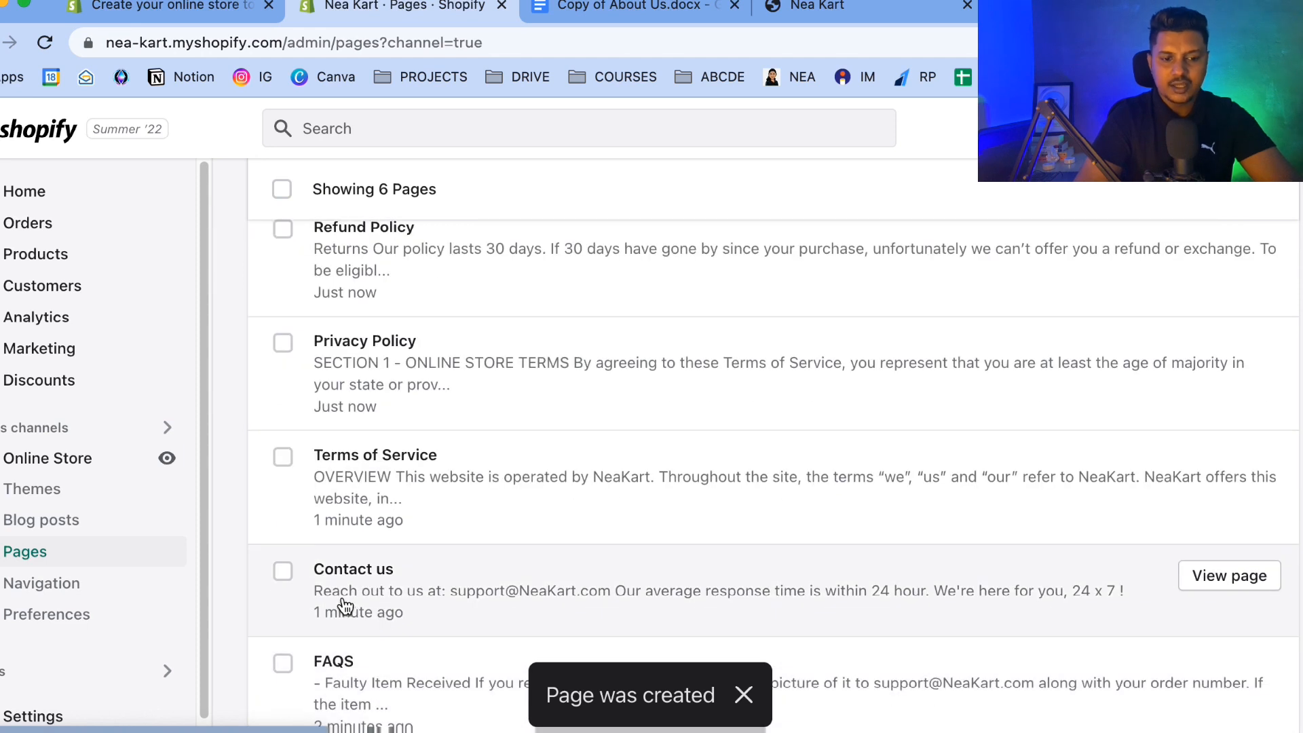
scroll(393, 480, "up", 3)
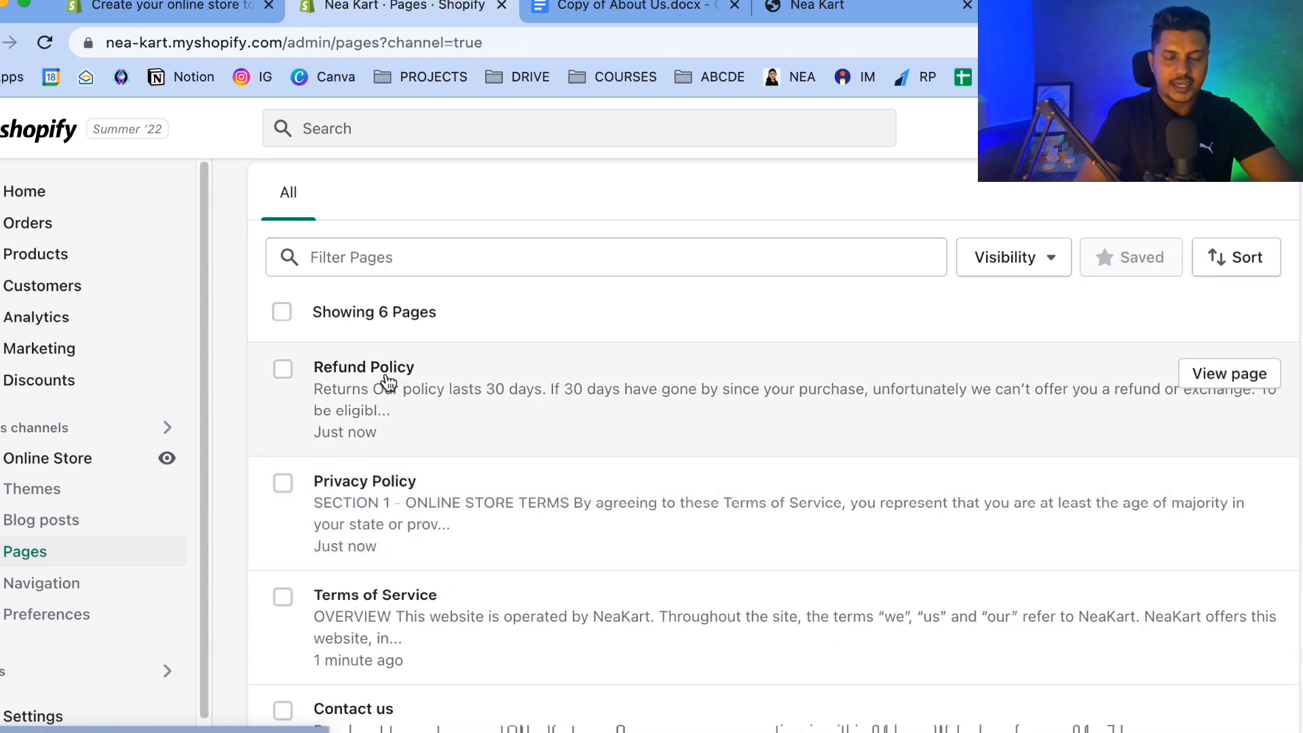
scroll(388, 383, "up", 4)
scroll(20, 529, "down", 1)
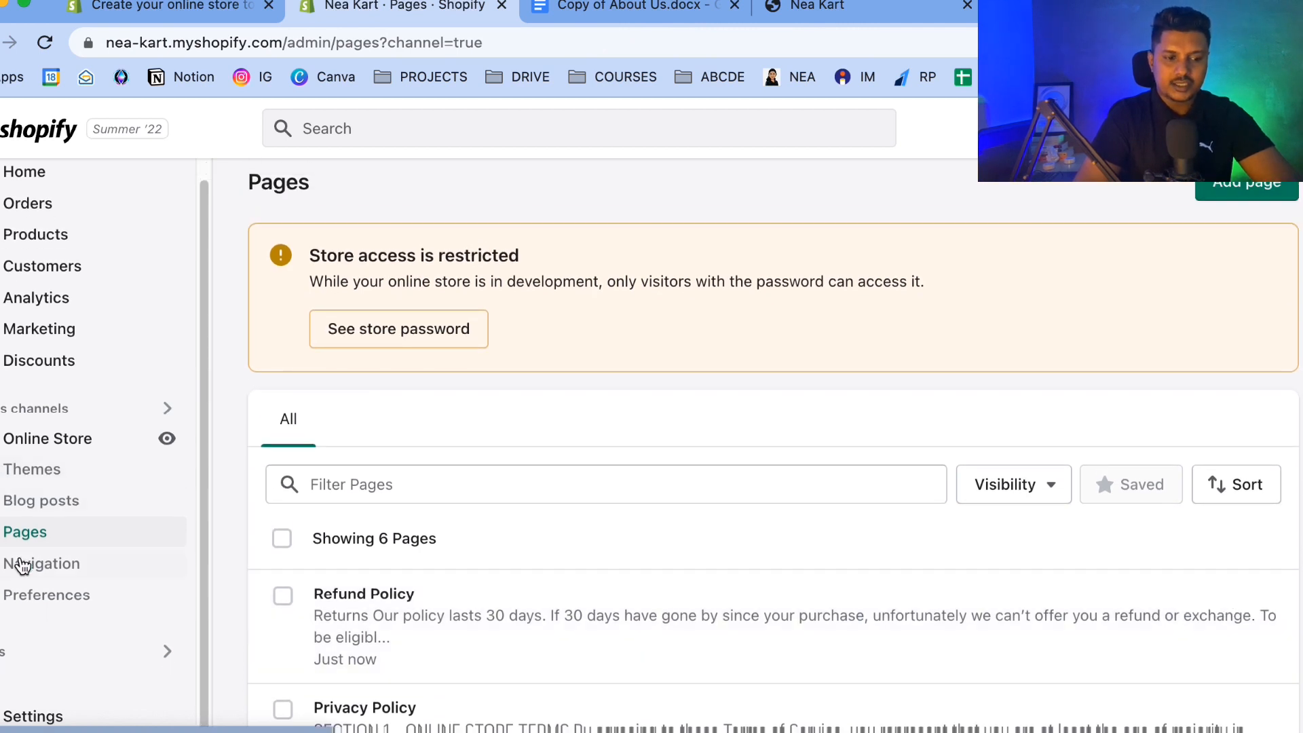
left_click(28, 565)
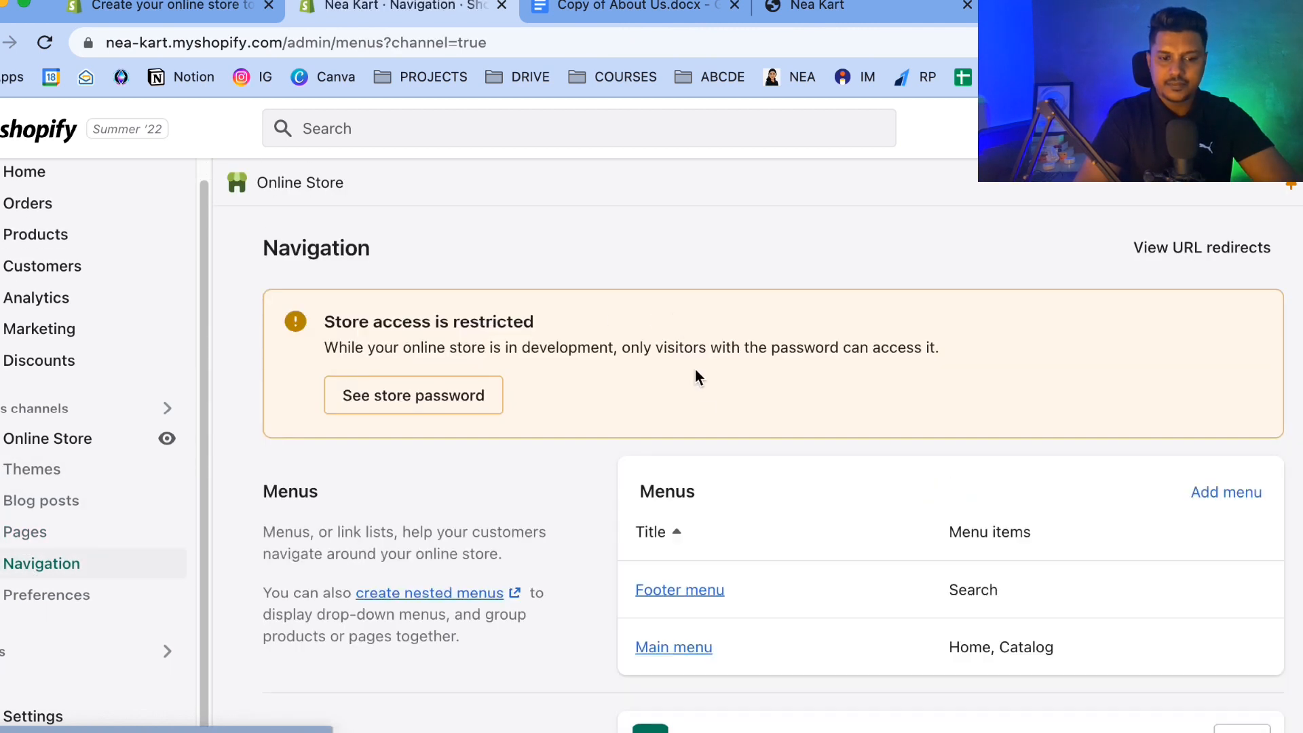
scroll(699, 400, "down", 3)
left_click(1226, 285)
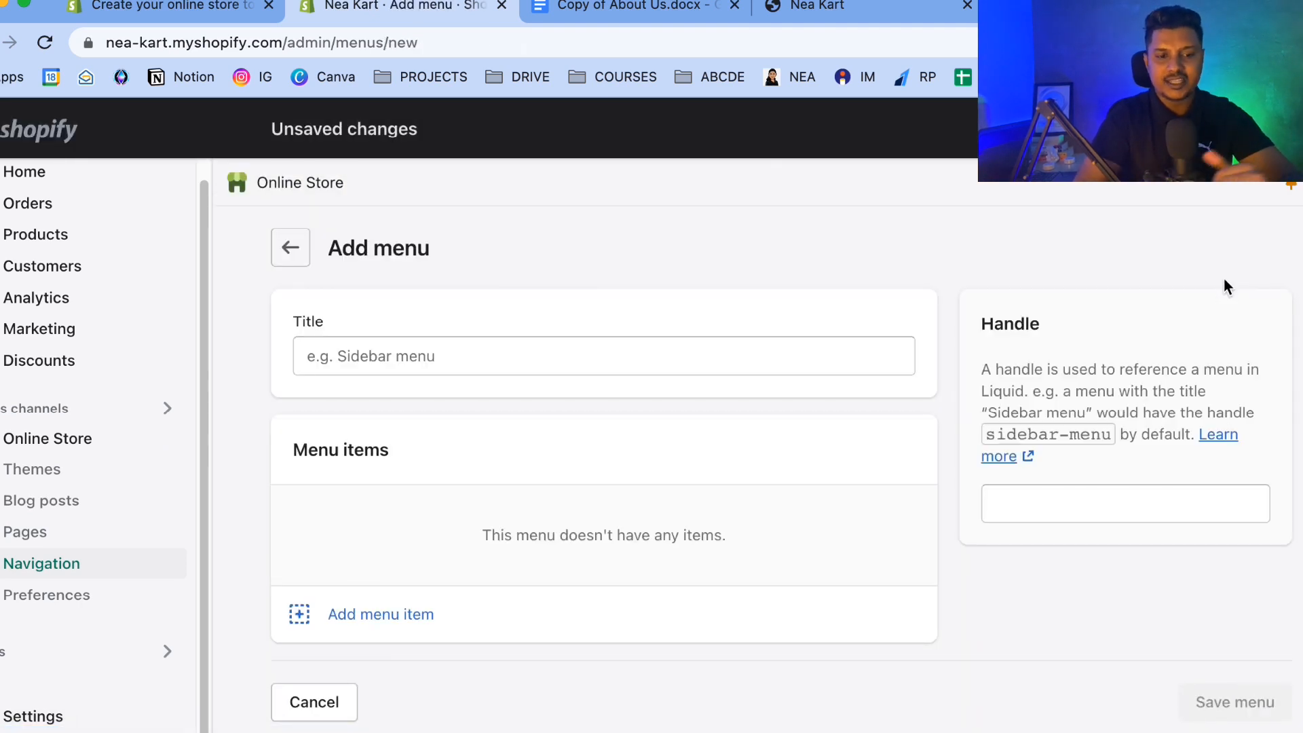
left_click(292, 248)
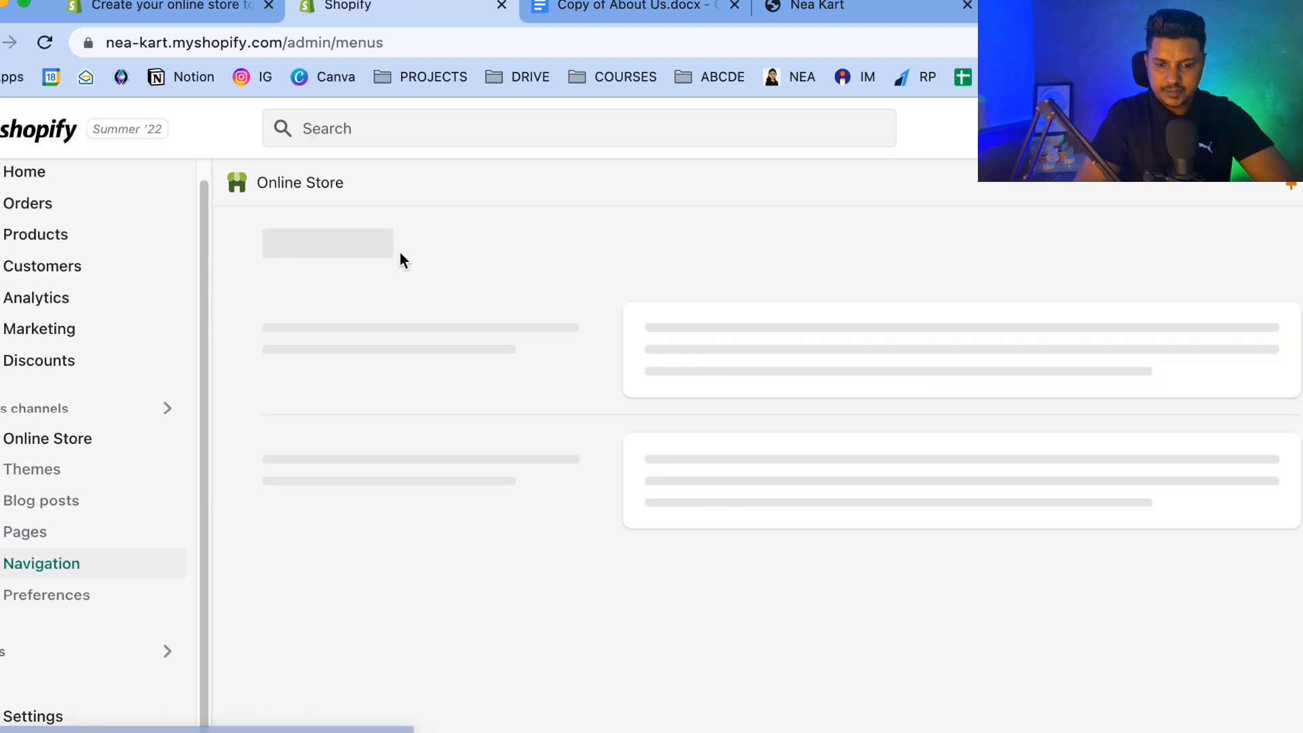
Open the Main menu and add an About Us menu item linked to the About Us page.
scroll(696, 530, "down", 2)
scroll(697, 535, "down", 1)
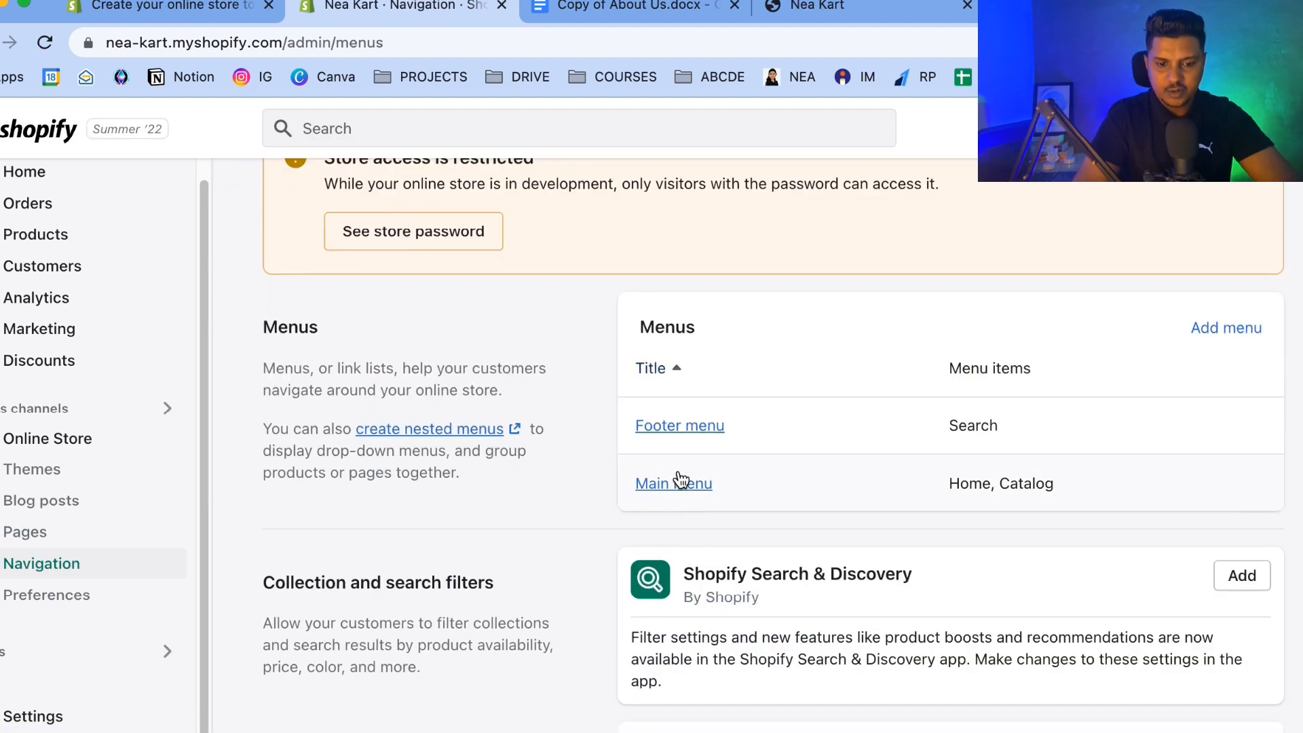
left_click(677, 482)
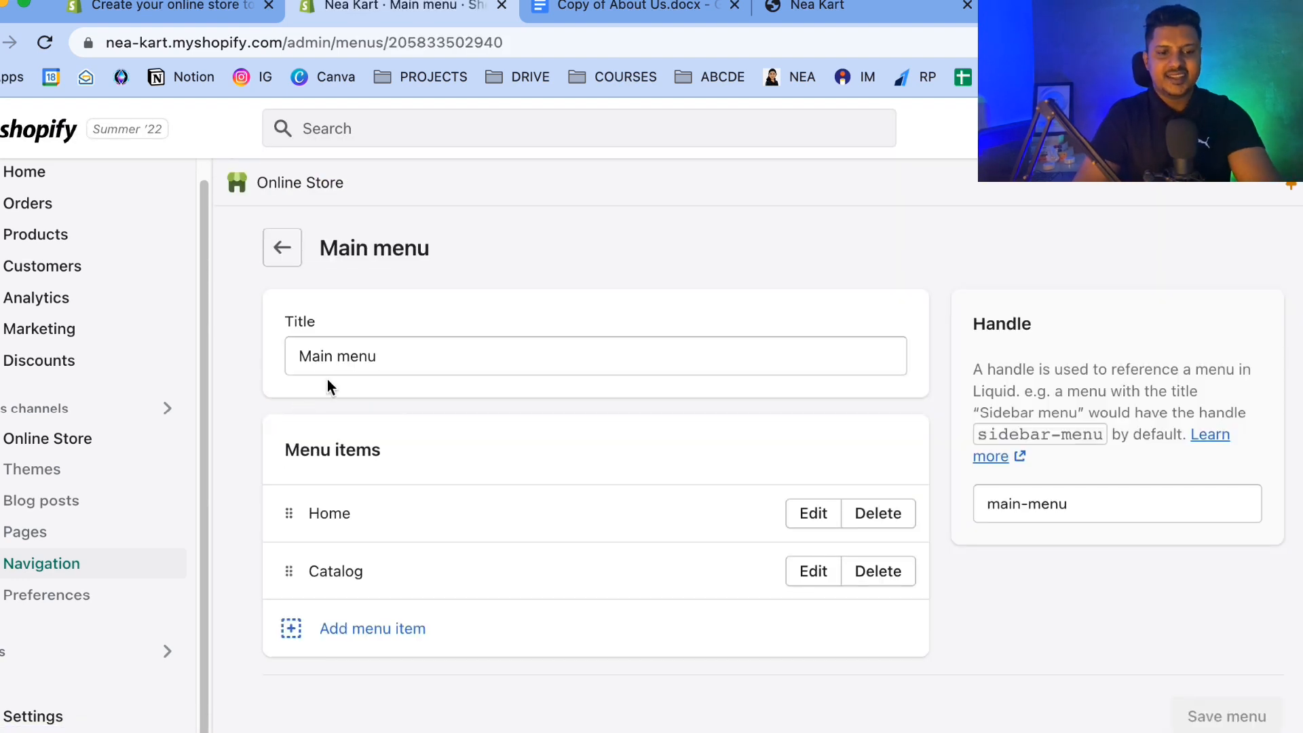
left_click(344, 634)
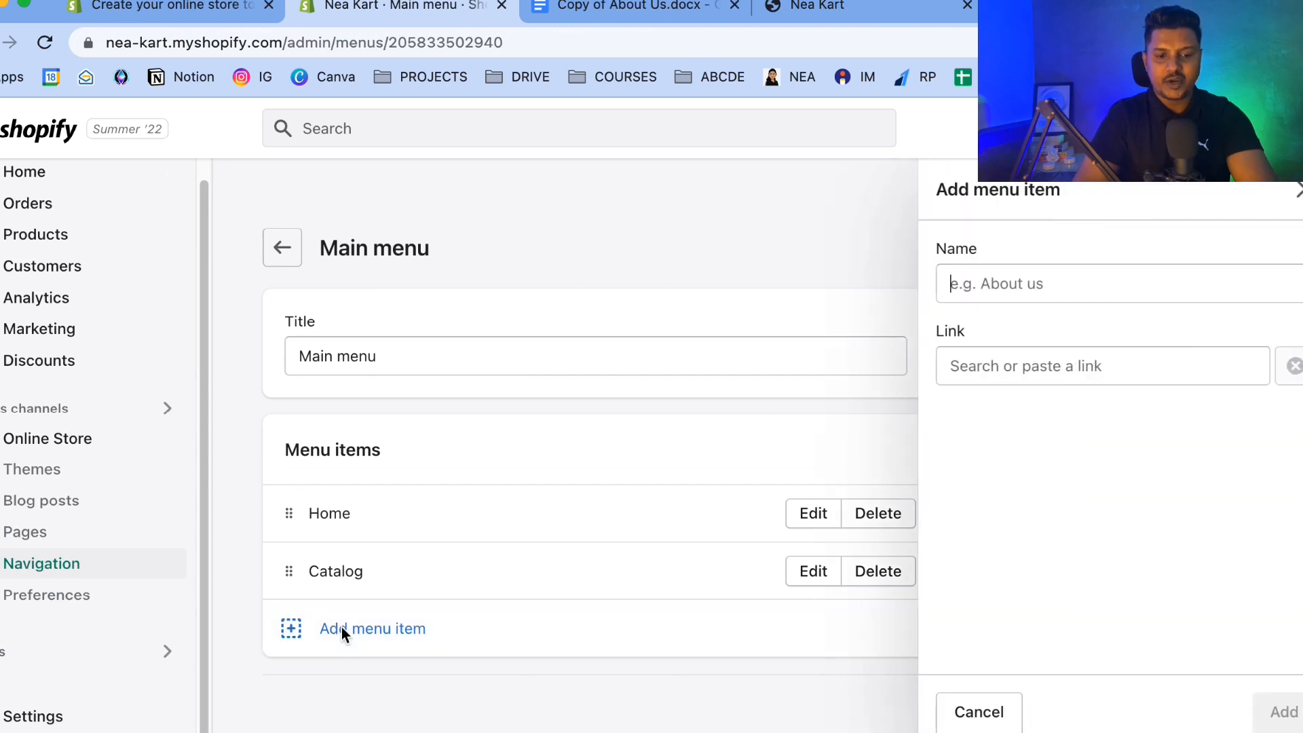
type("About Us")
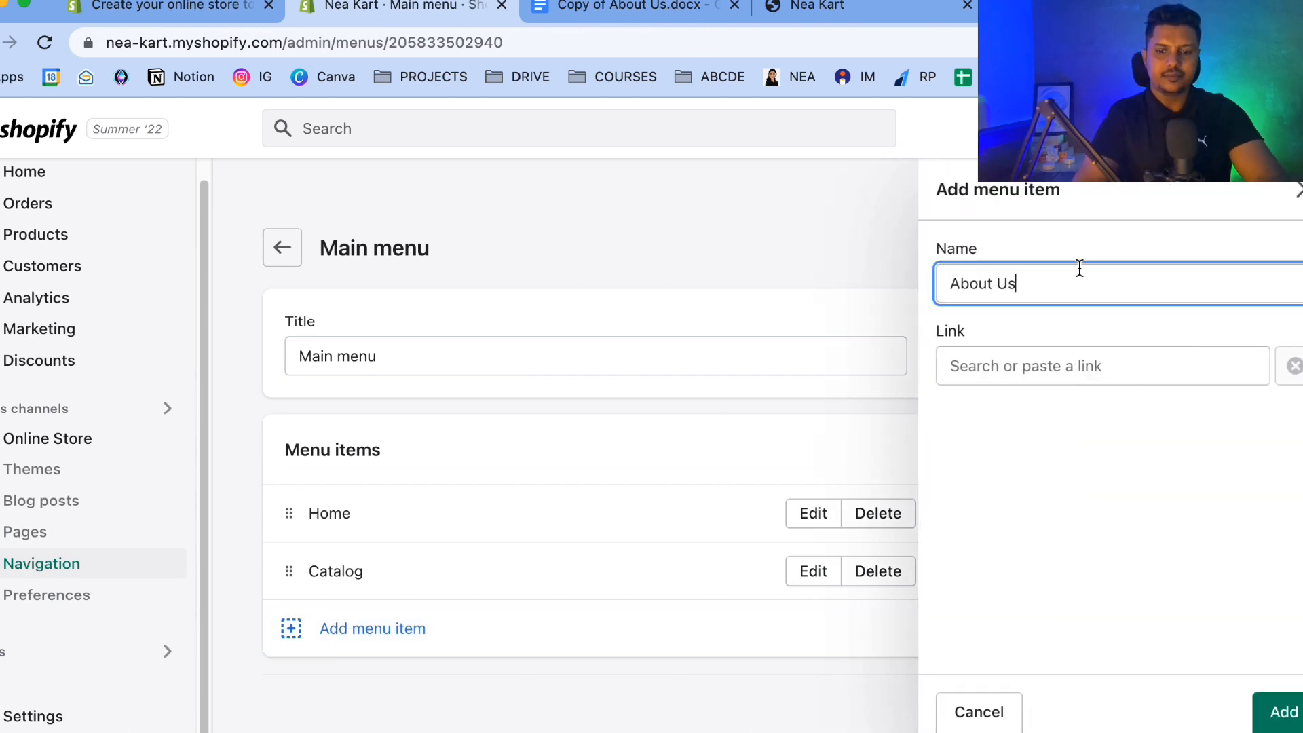
left_click(1063, 369)
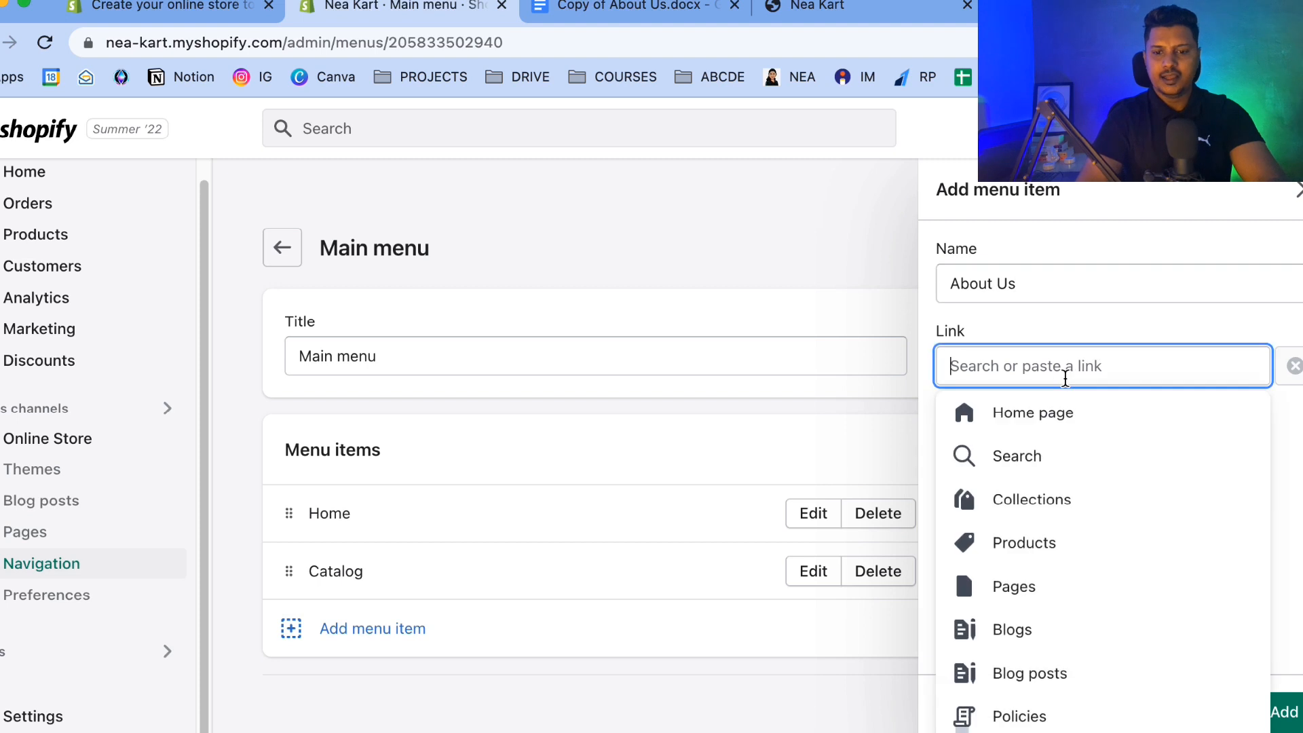
left_click(1009, 606)
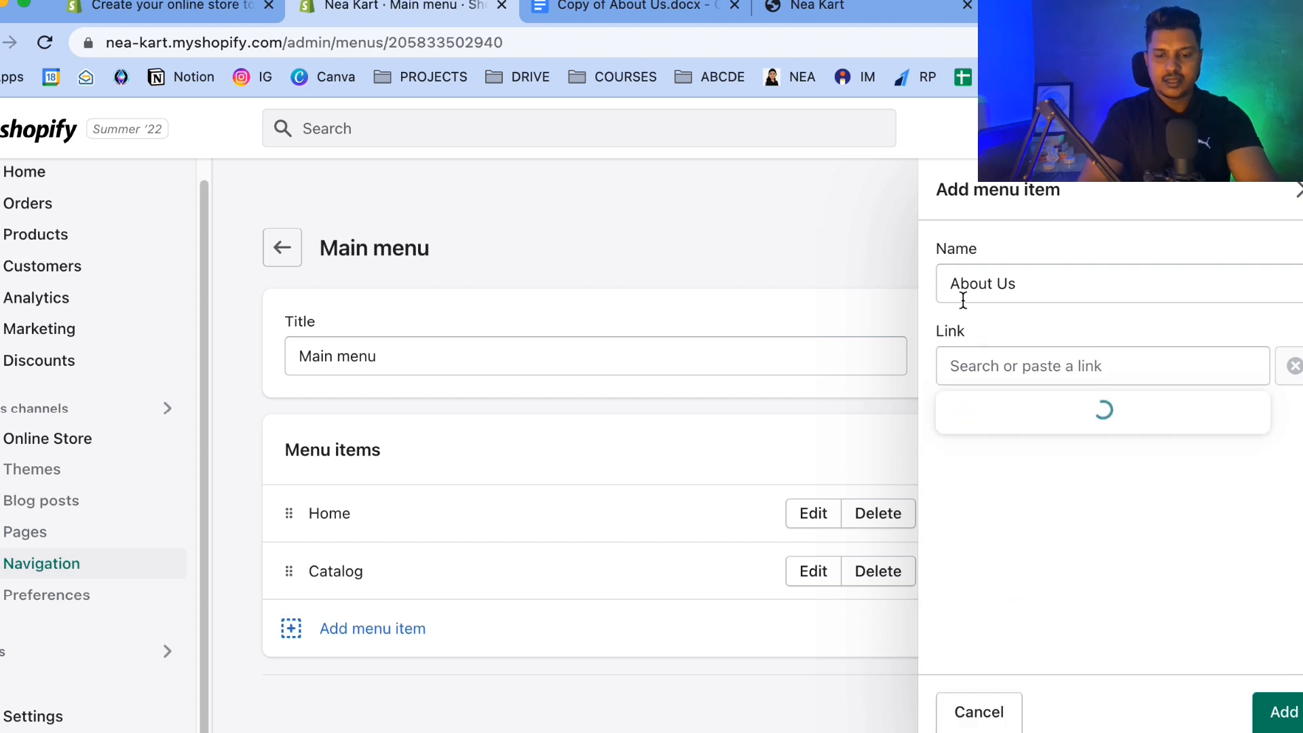
scroll(1024, 559, "down", 1)
left_click(1000, 450)
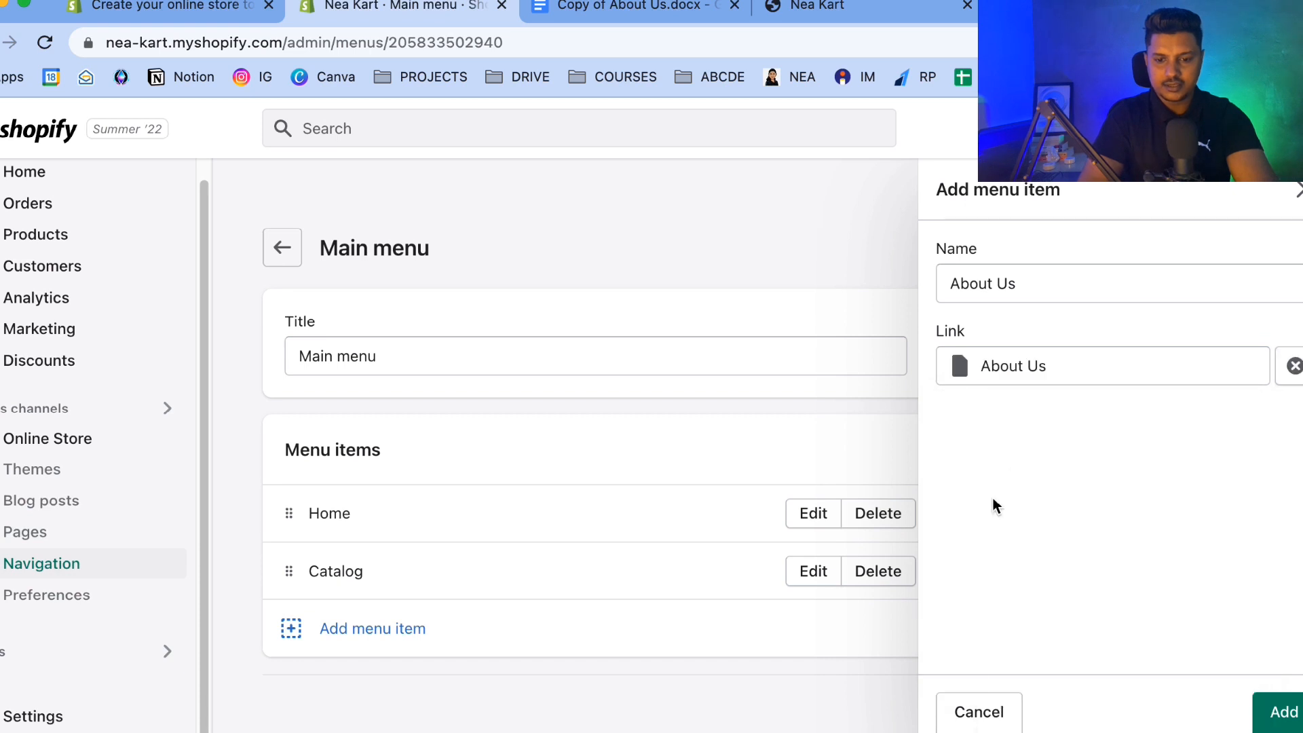
left_click(1281, 712)
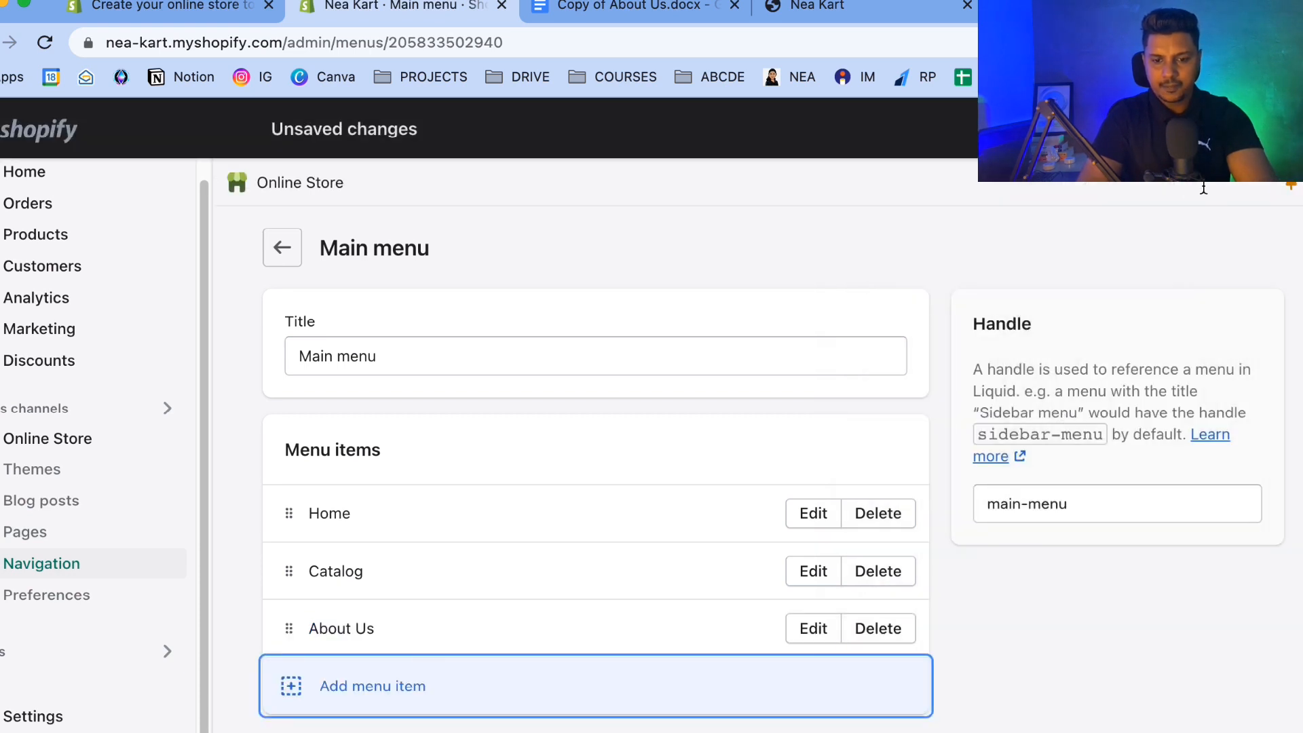
Add a FAQs menu item to the Main menu, linked to the FAQS page.
left_click(344, 711)
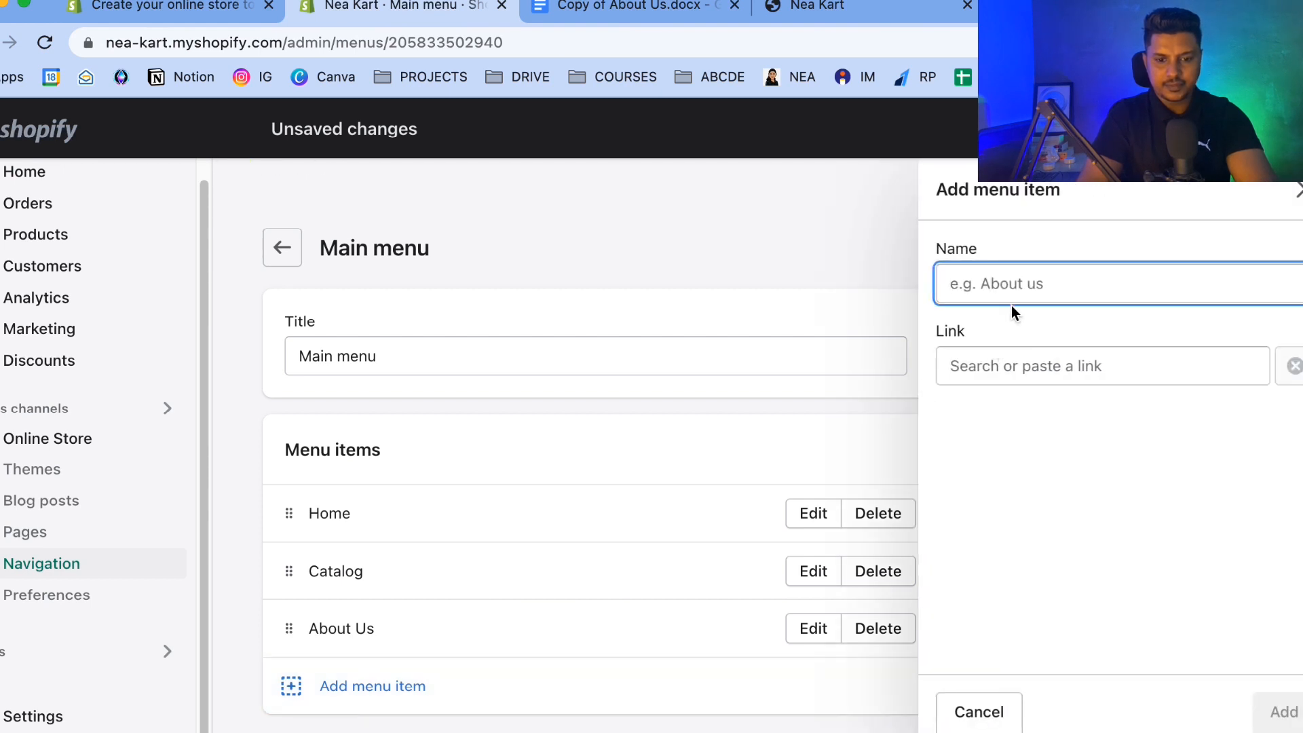
type("Contac")
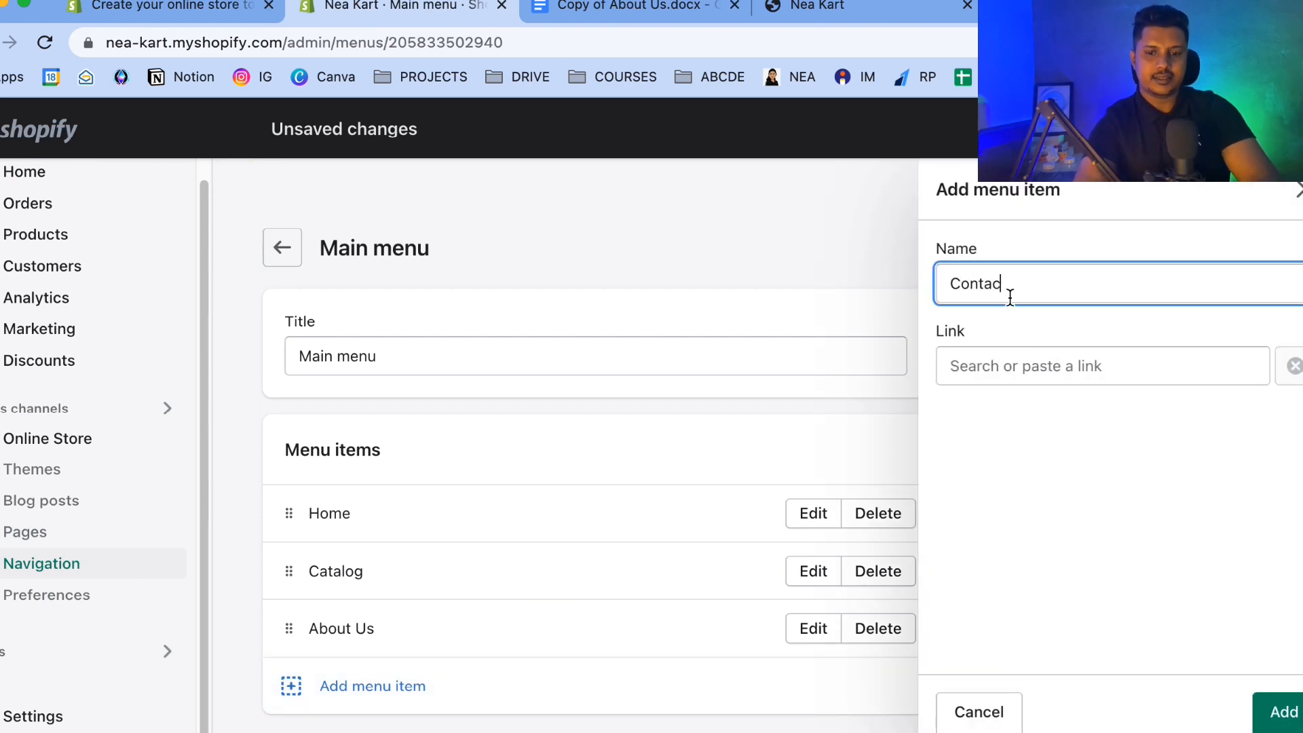
key("BackSpace")
key("BackSpace")
key("BackSpace")
type("F")
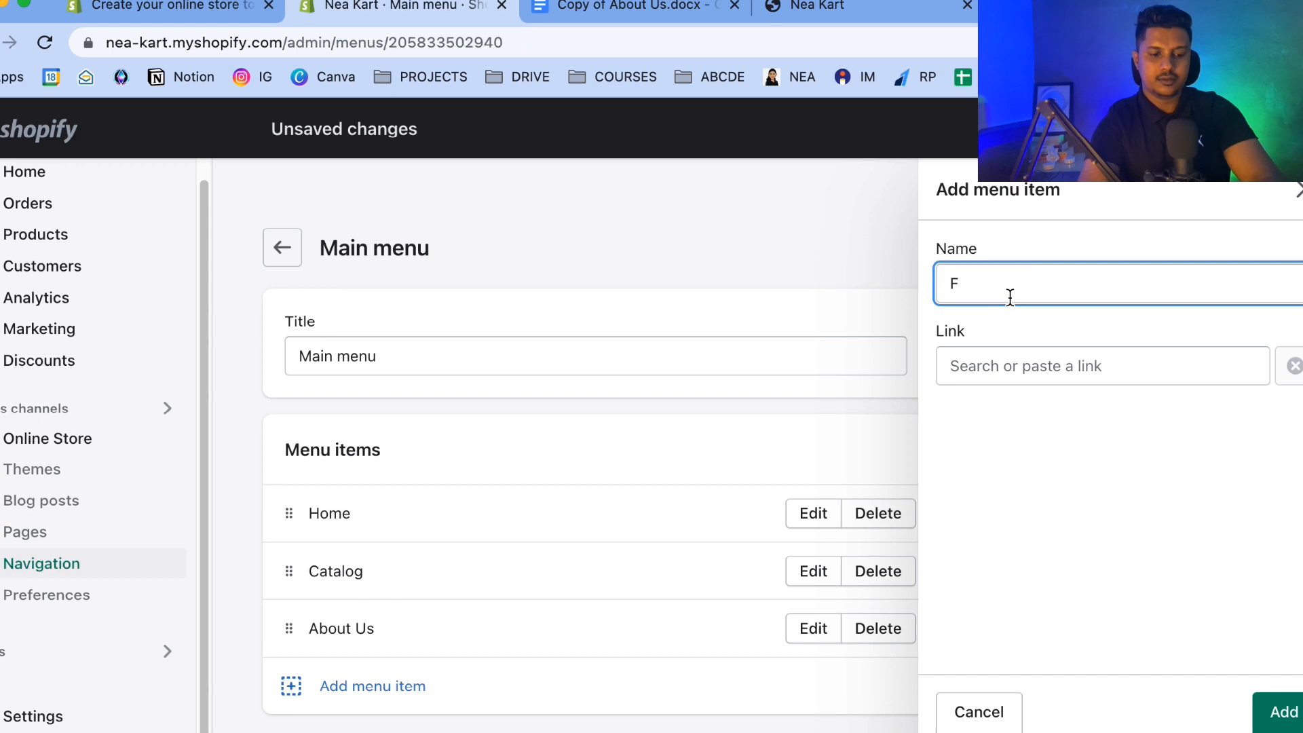
type("AQs")
left_click(1002, 370)
left_click(1026, 596)
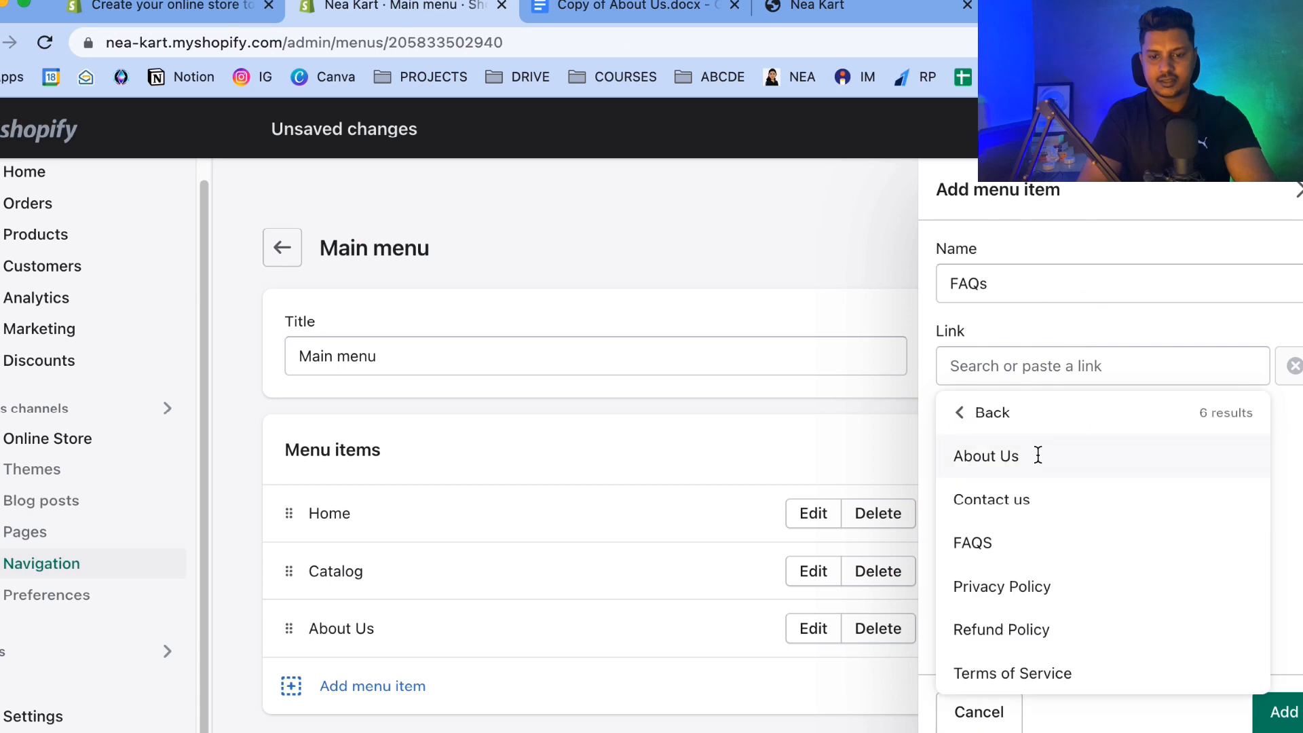
left_click(987, 551)
left_click(1282, 713)
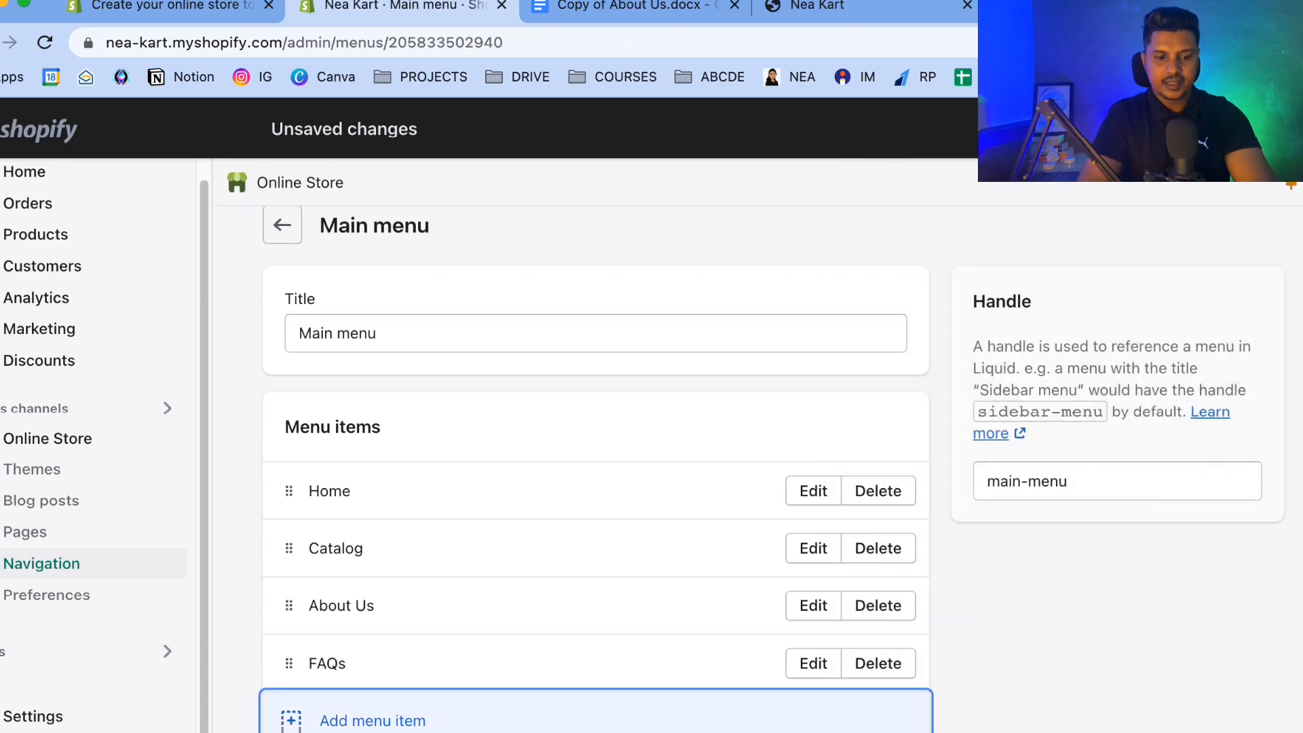
Add a Contact Us menu item to the Main menu, linked to the Contact us page.
left_click(401, 718)
type("Cont")
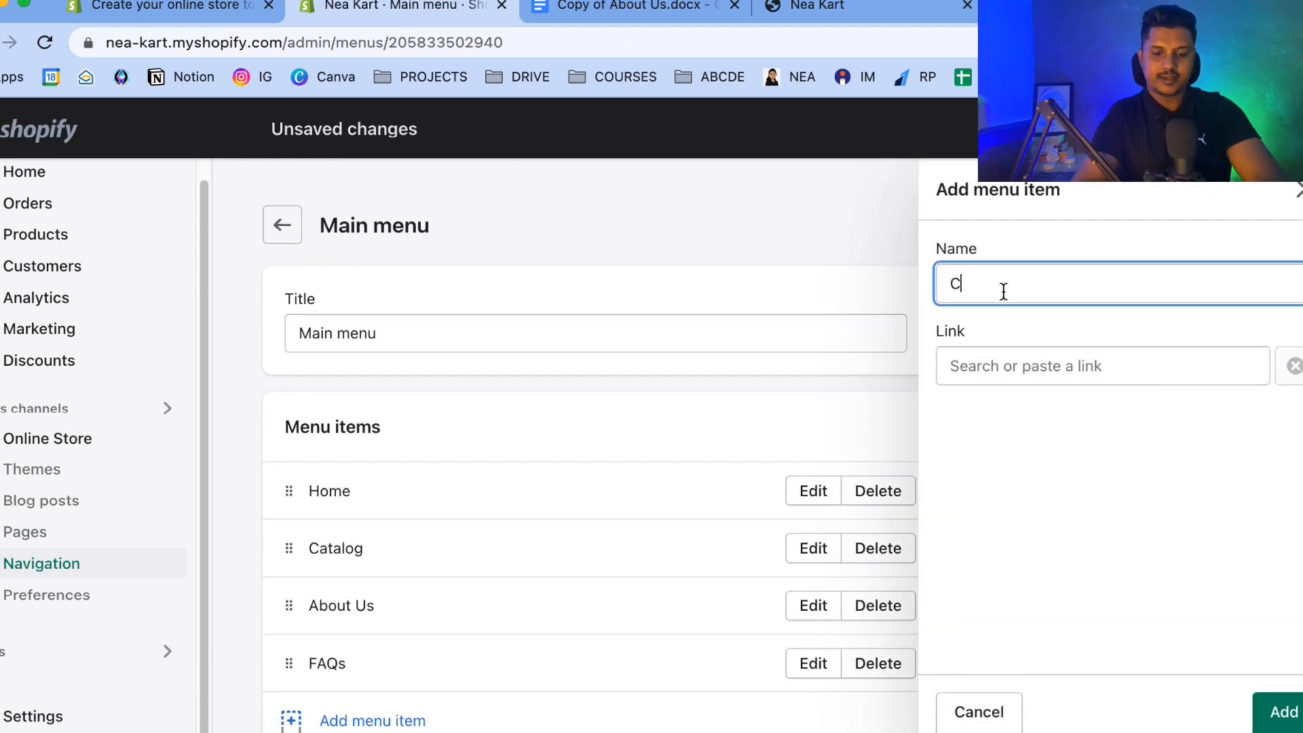
key("BackSpace")
key("BackSpace")
key("BackSpace")
left_click(1029, 357)
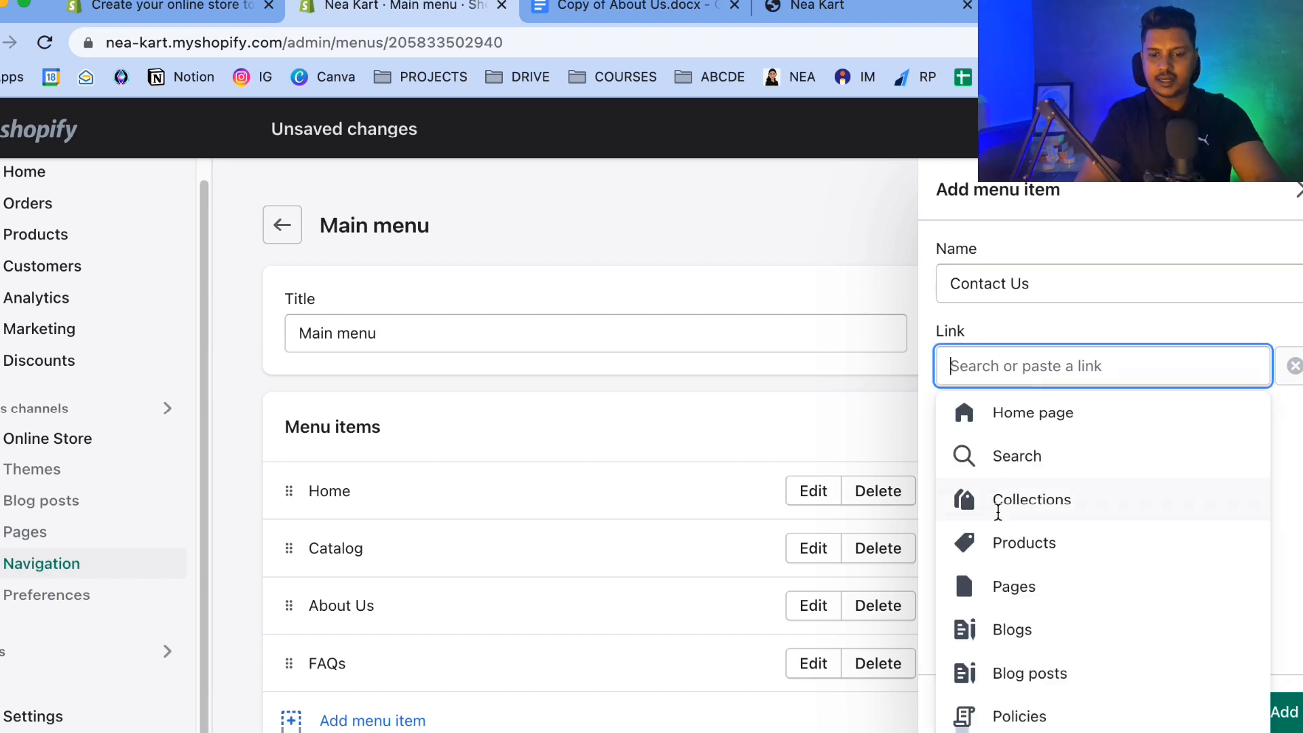
left_click(998, 586)
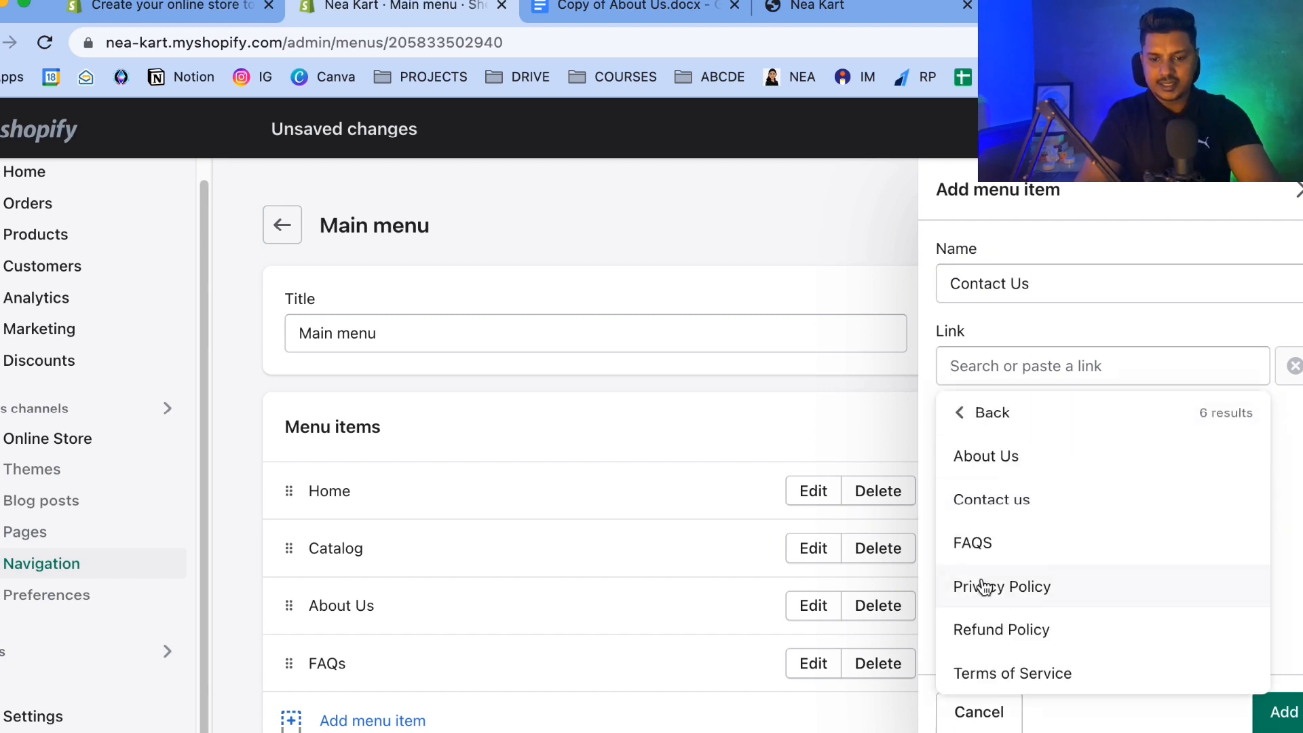
left_click(1024, 503)
left_click(1282, 711)
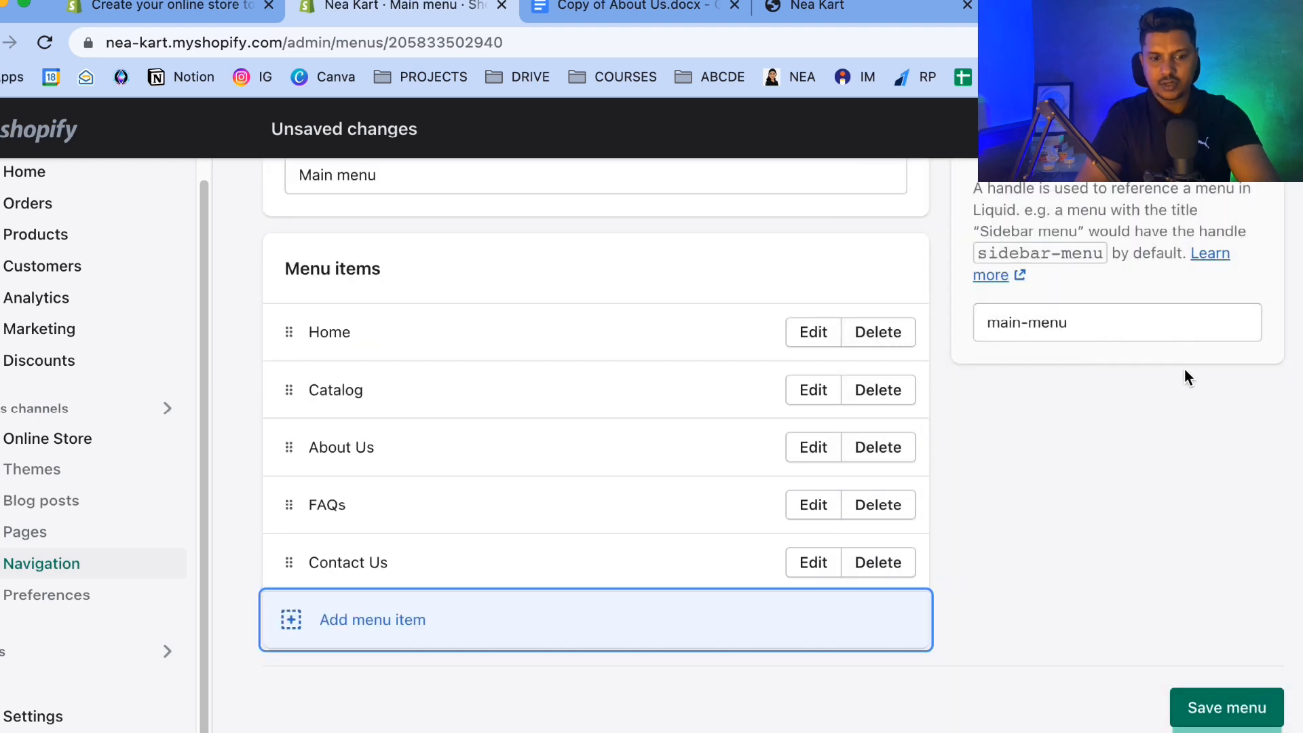
Save the Main menu and return to the Navigation overview.
left_click(1227, 708)
scroll(441, 246, "up", 3)
left_click(281, 253)
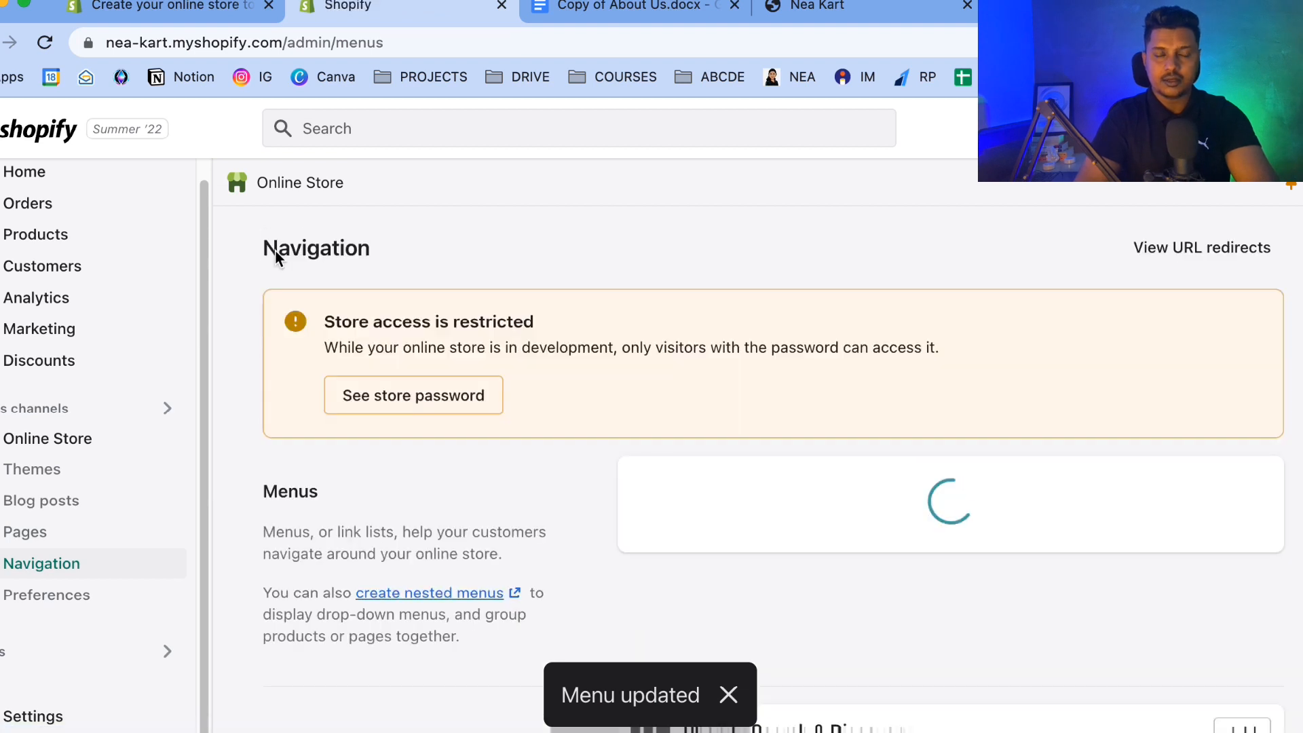
Open the Footer menu and delete its existing Search item.
scroll(418, 499, "down", 3)
left_click(684, 400)
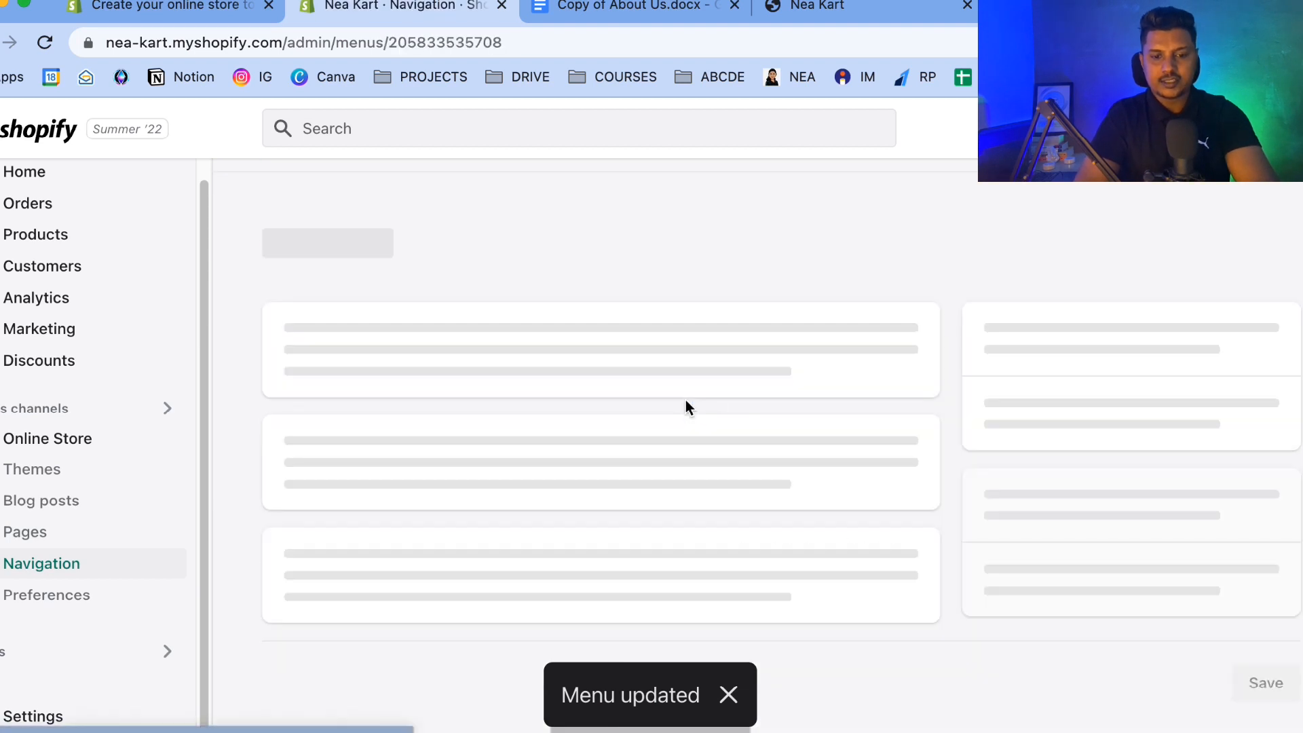
left_click(372, 571)
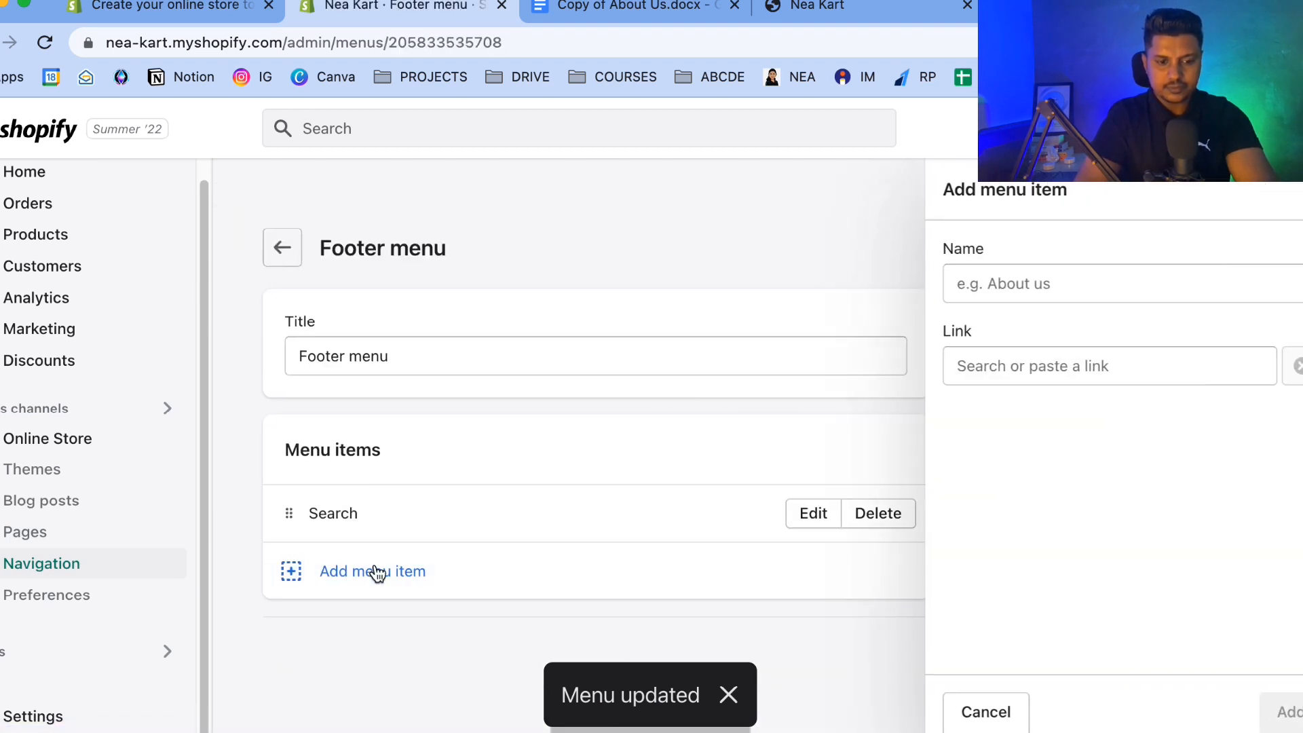
left_click(877, 523)
left_click(878, 519)
left_click(920, 491)
Add a Terms of Service menu item to the Footer menu, linked to the Terms of Service page.
left_click(405, 586)
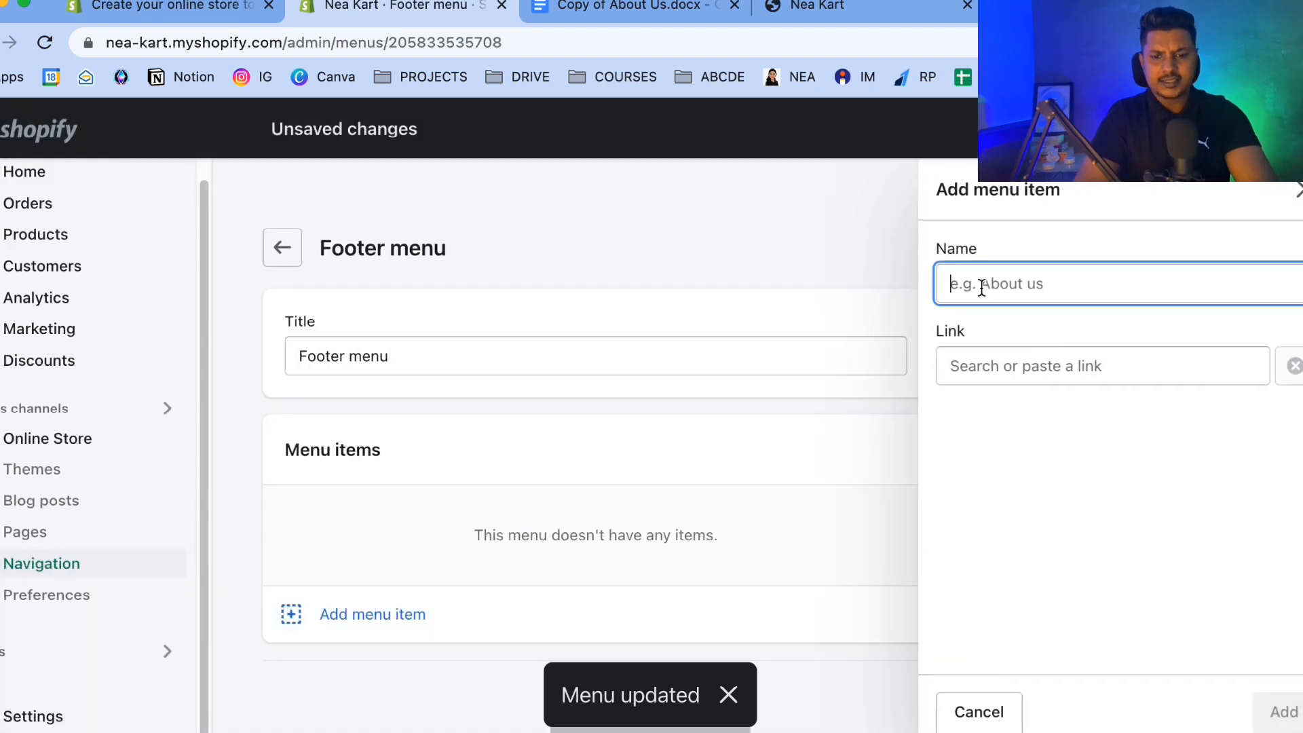
type("Terms of Serice")
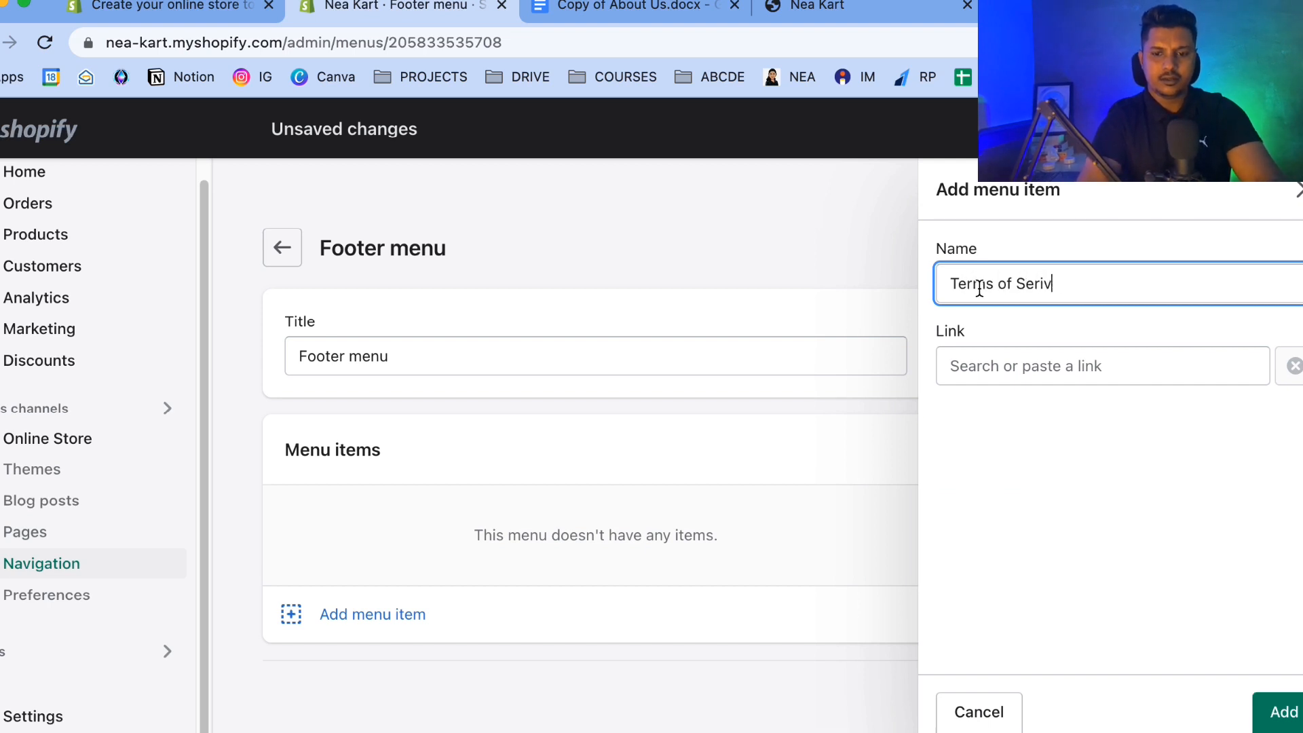
left_click(968, 368)
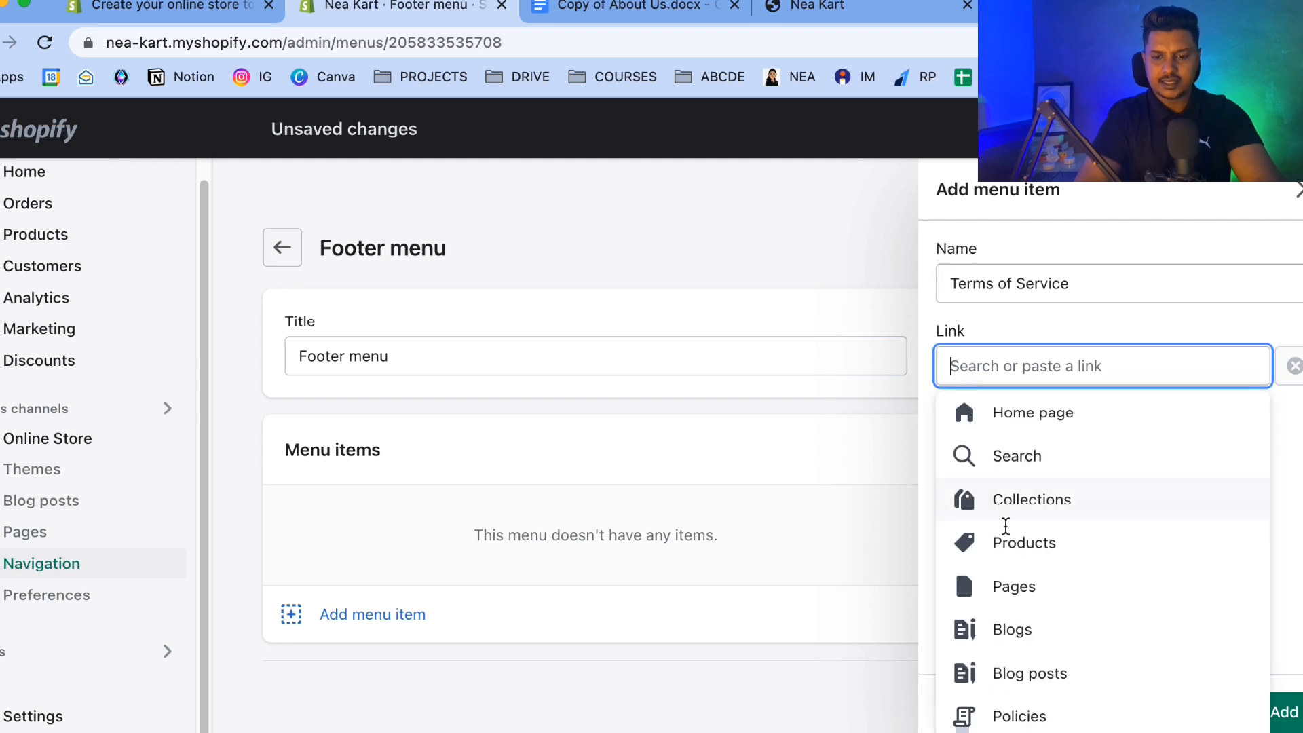
left_click(1013, 588)
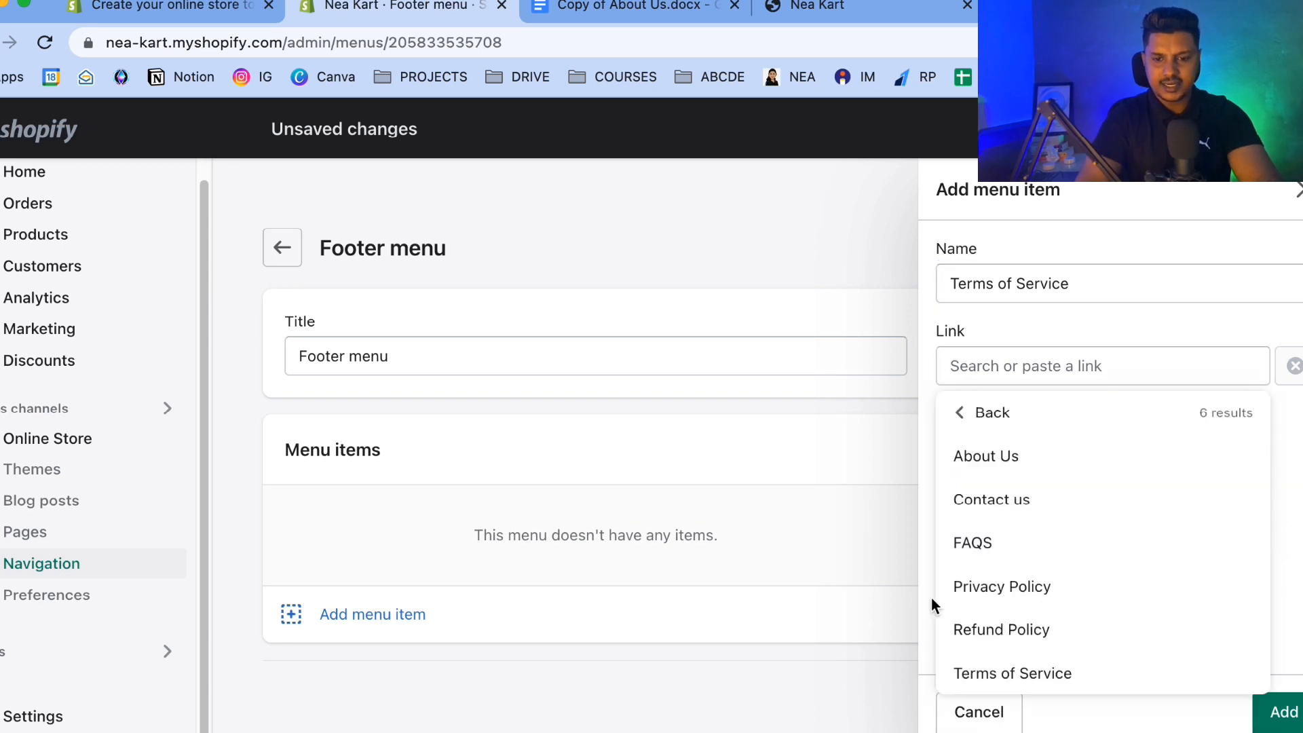
left_click(995, 670)
left_click(1284, 712)
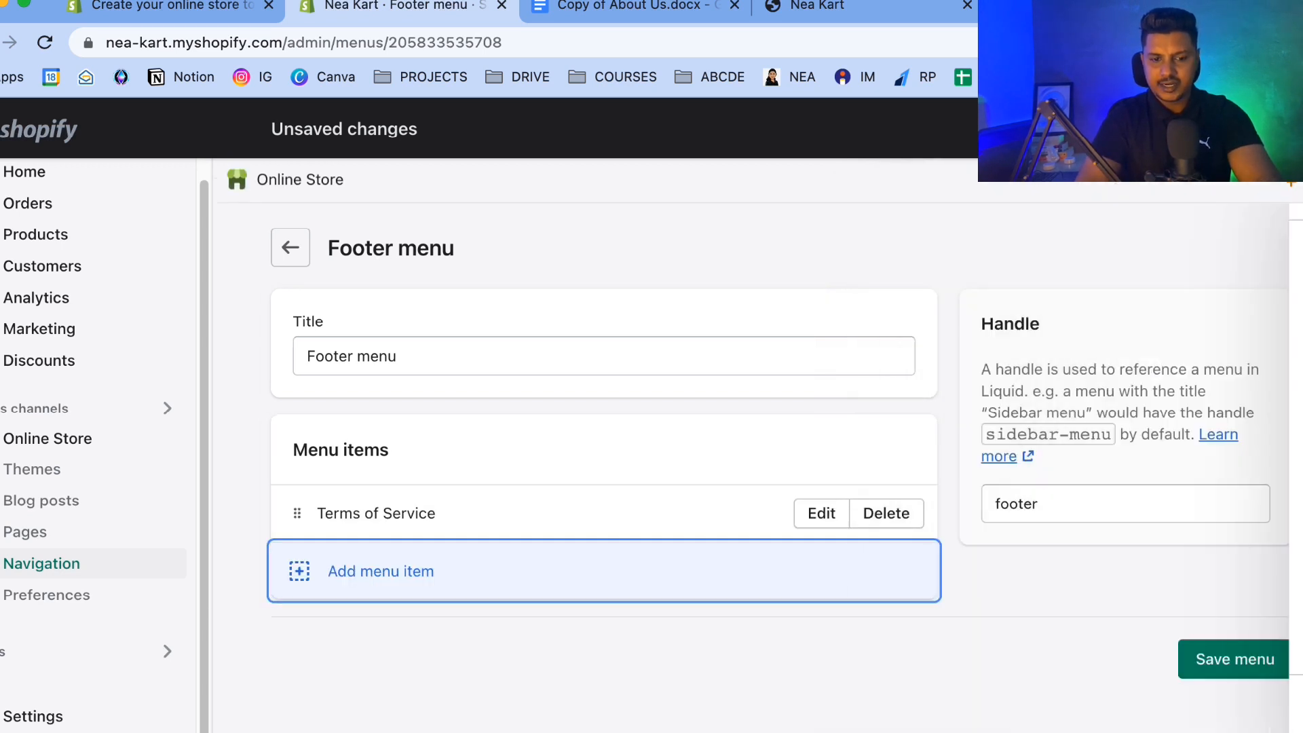
Add a Privacy Policy menu item to the Footer menu, linked to the Privacy Policy page.
left_click(399, 572)
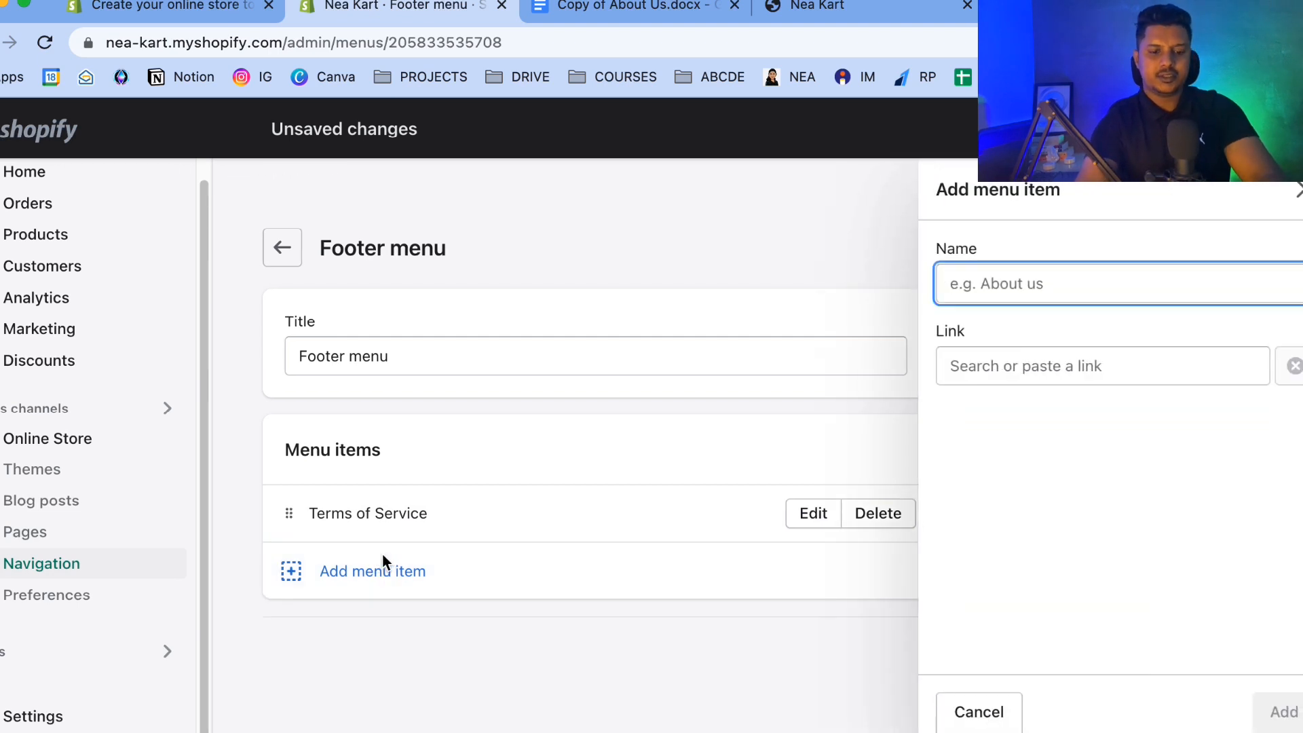
type("Privacy Poli")
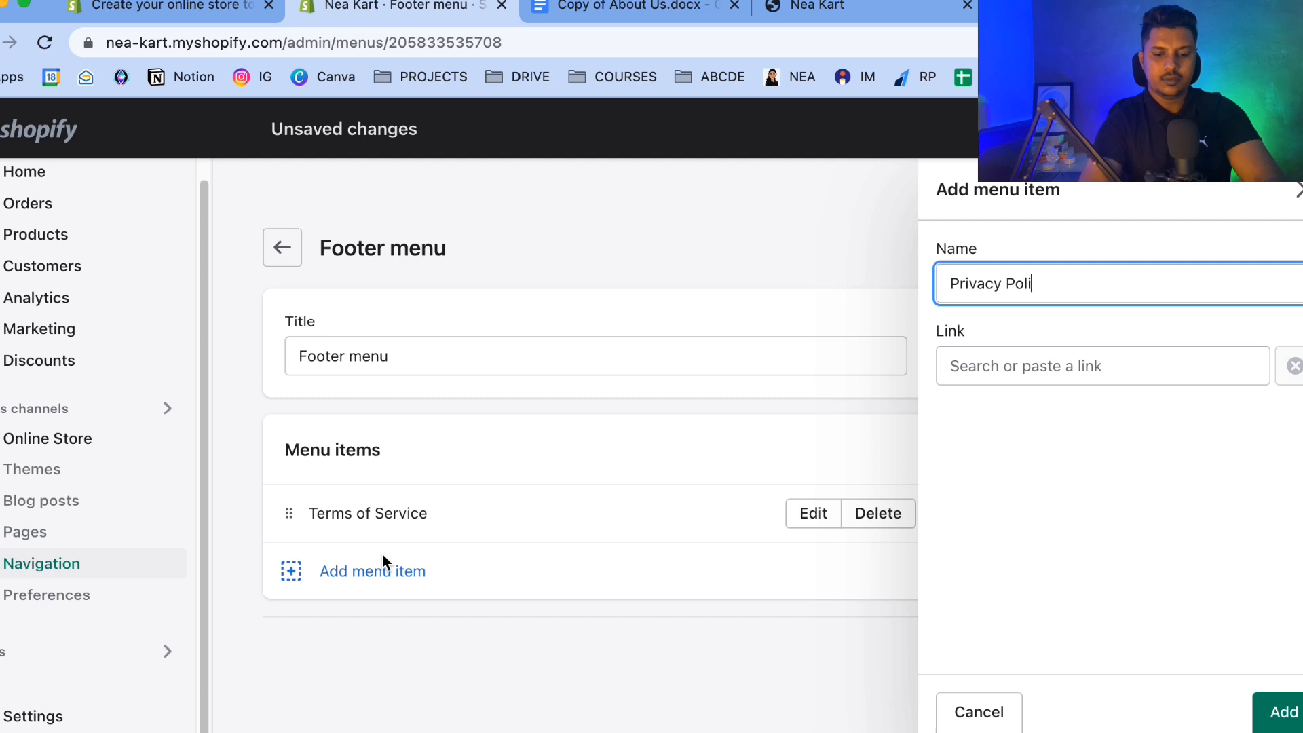
type("cy")
left_click(983, 359)
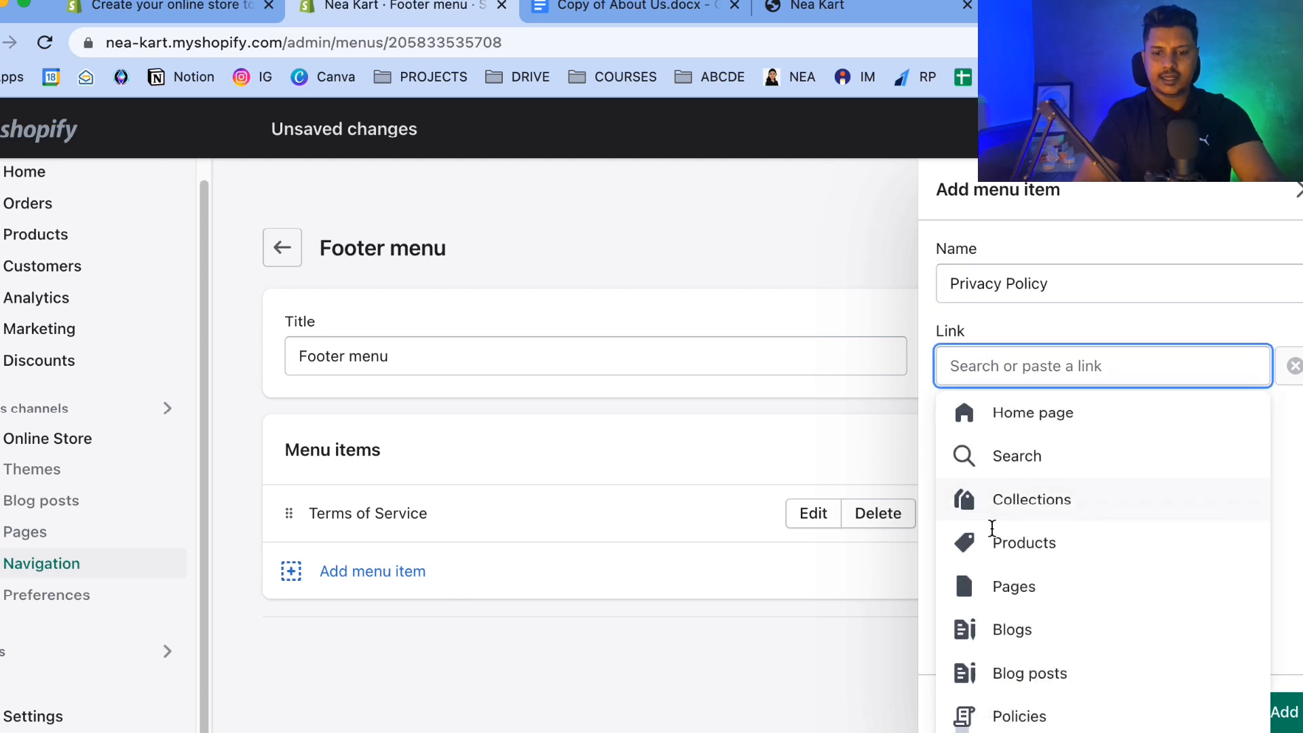
left_click(1000, 587)
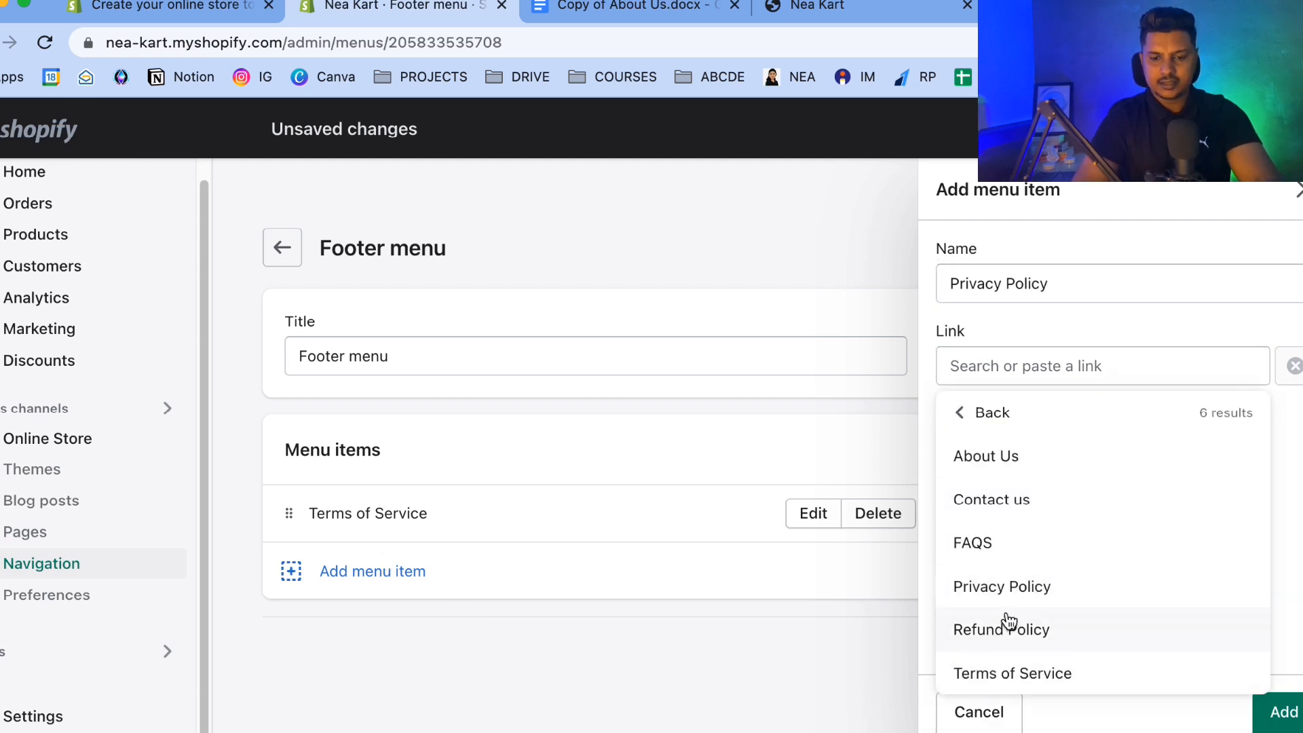
left_click(1004, 585)
left_click(1285, 712)
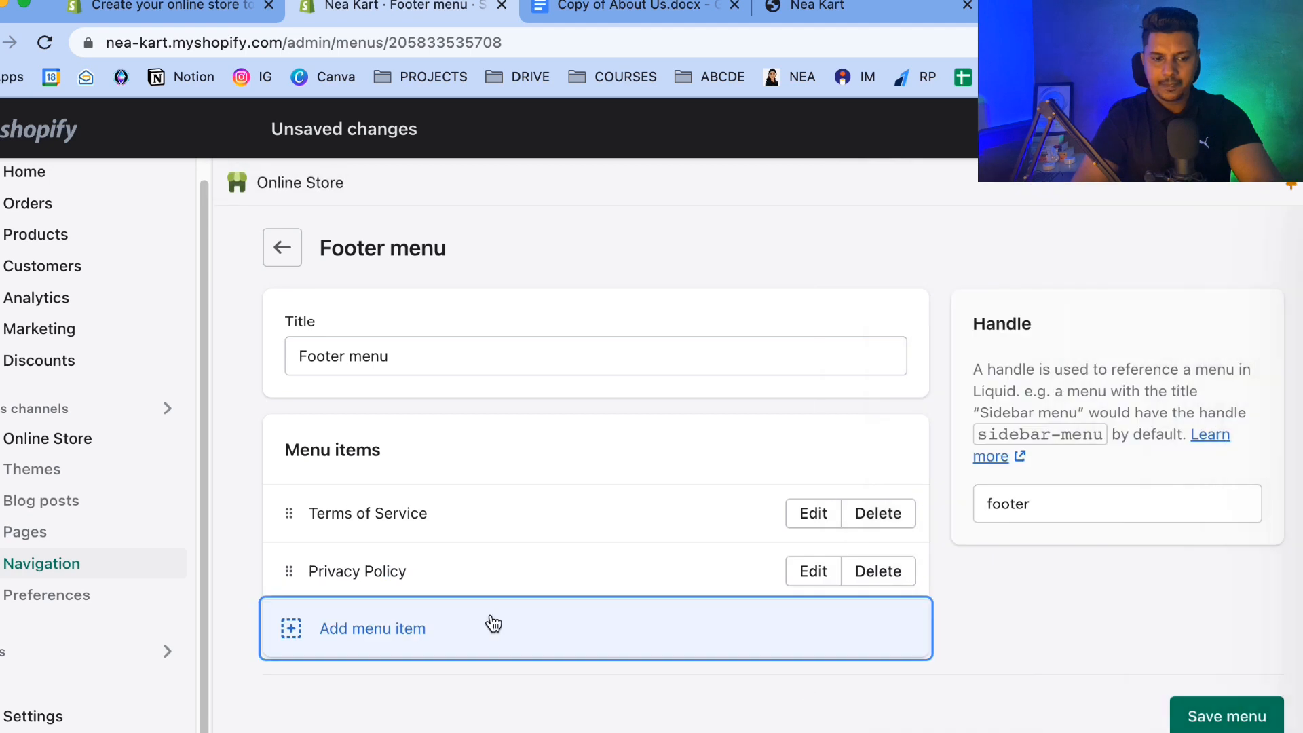
Add a Refund Policy menu item linked to the Refund Policy page and save the Footer menu.
left_click(378, 628)
type("Refund policy")
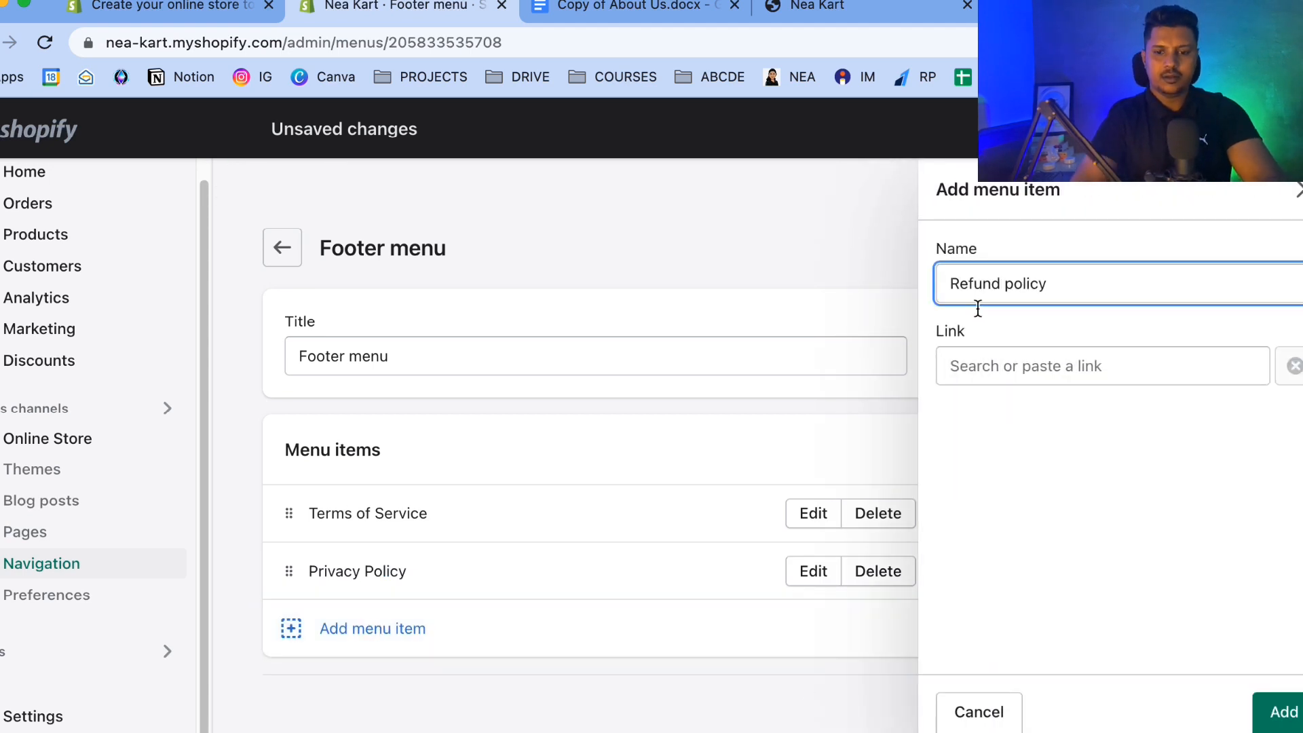
key("Left")
key("BackSpace")
type("P")
left_click(1024, 370)
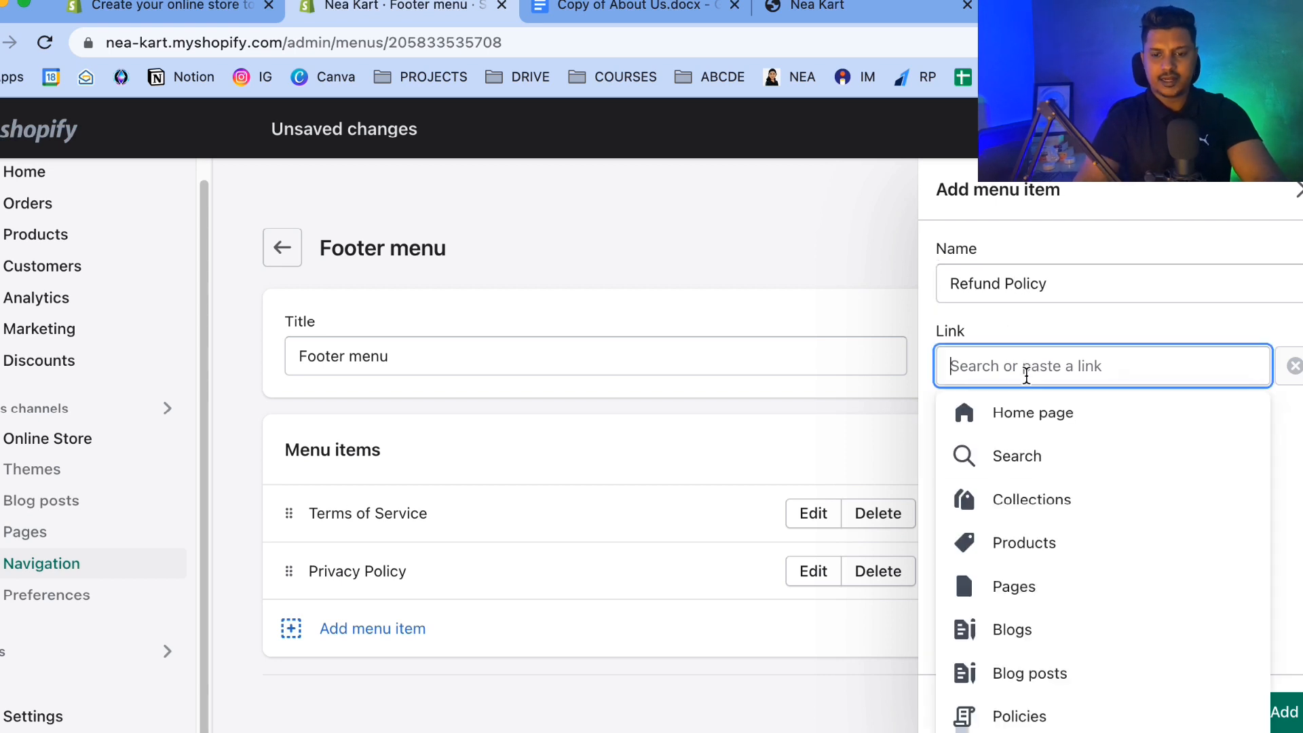
left_click(991, 585)
left_click(994, 628)
left_click(1282, 709)
left_click(1235, 129)
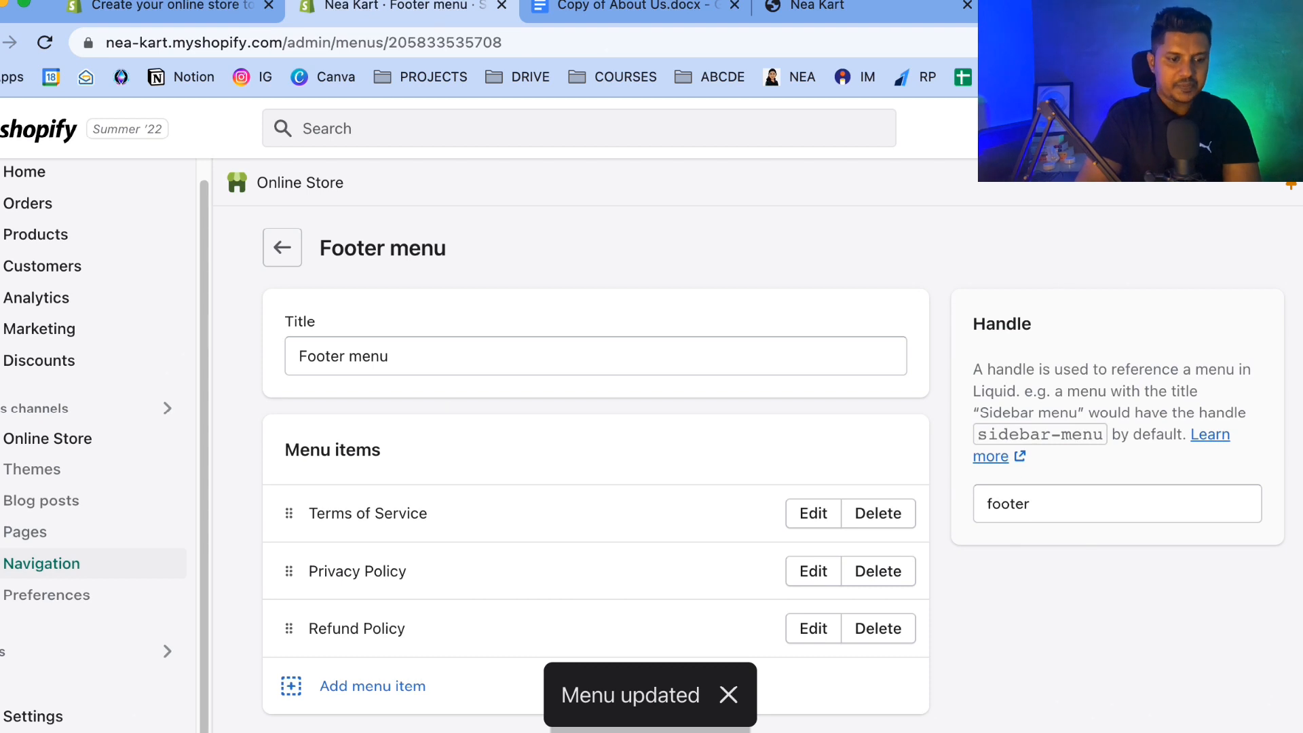
Open the Dawn theme customizer and preview the header drawer menu and the footer links.
left_click(74, 441)
left_click(1198, 490)
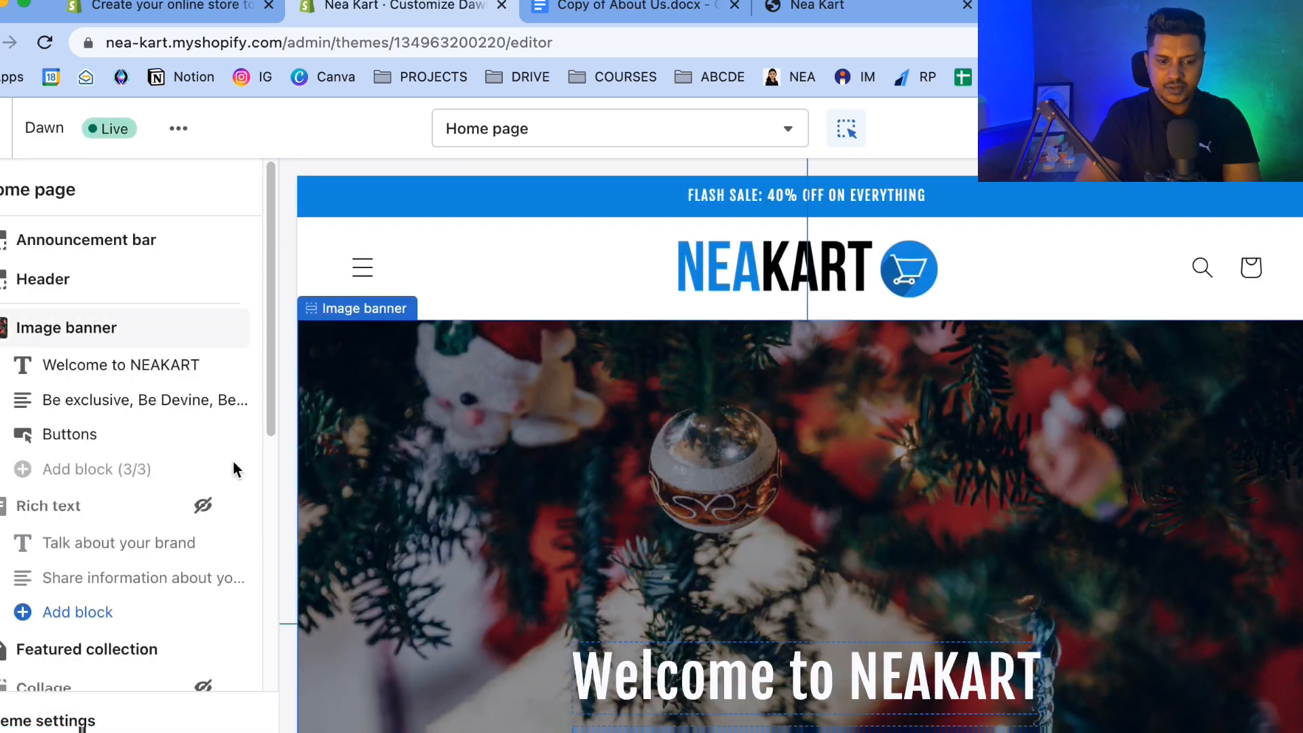
left_click(362, 267)
left_click(362, 268)
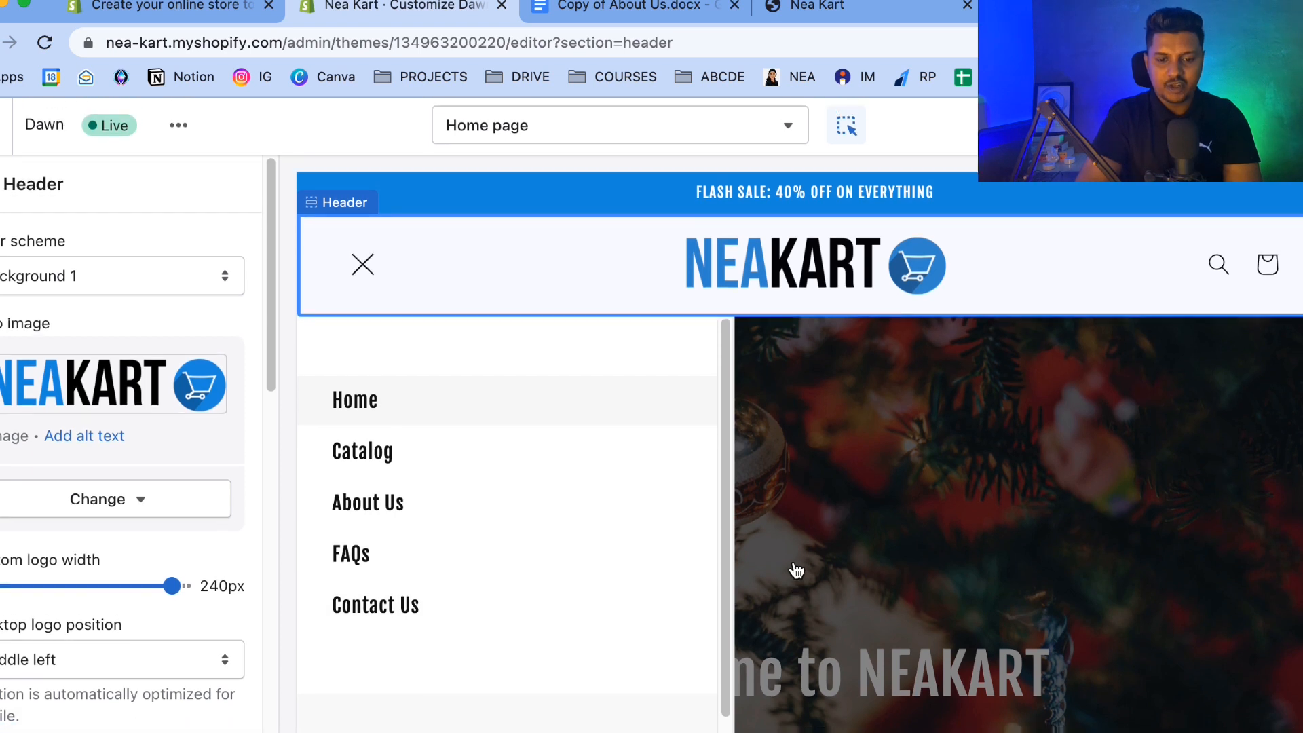
left_click(362, 269)
scroll(610, 510, "down", 15)
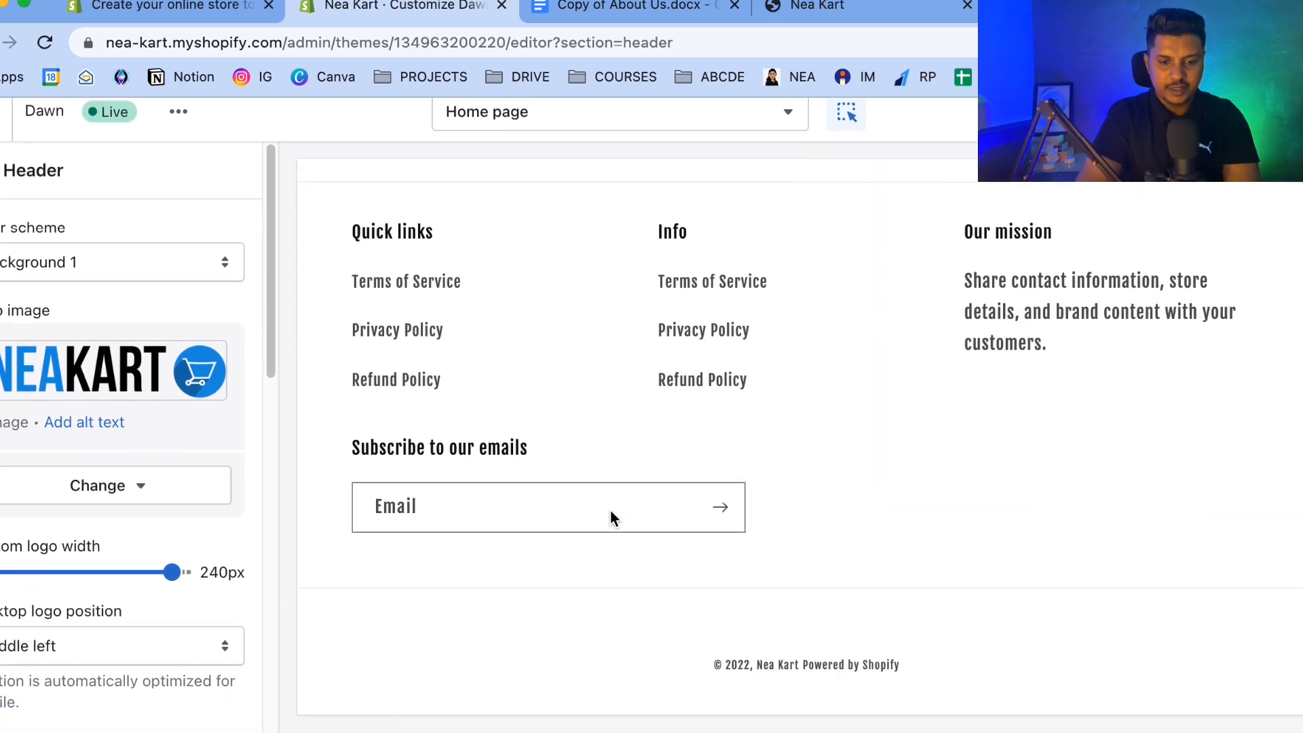
Change the footer Info block's menu to the Main menu.
left_click(732, 324)
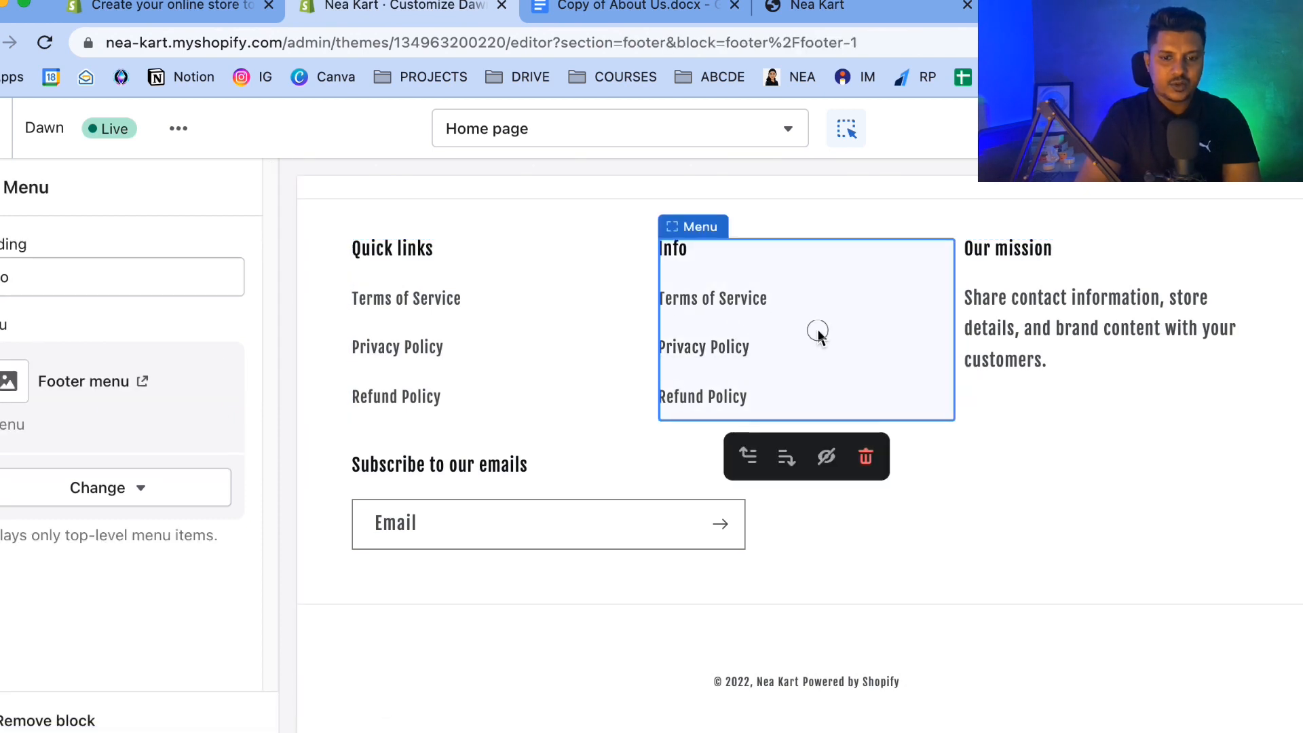
left_click(84, 487)
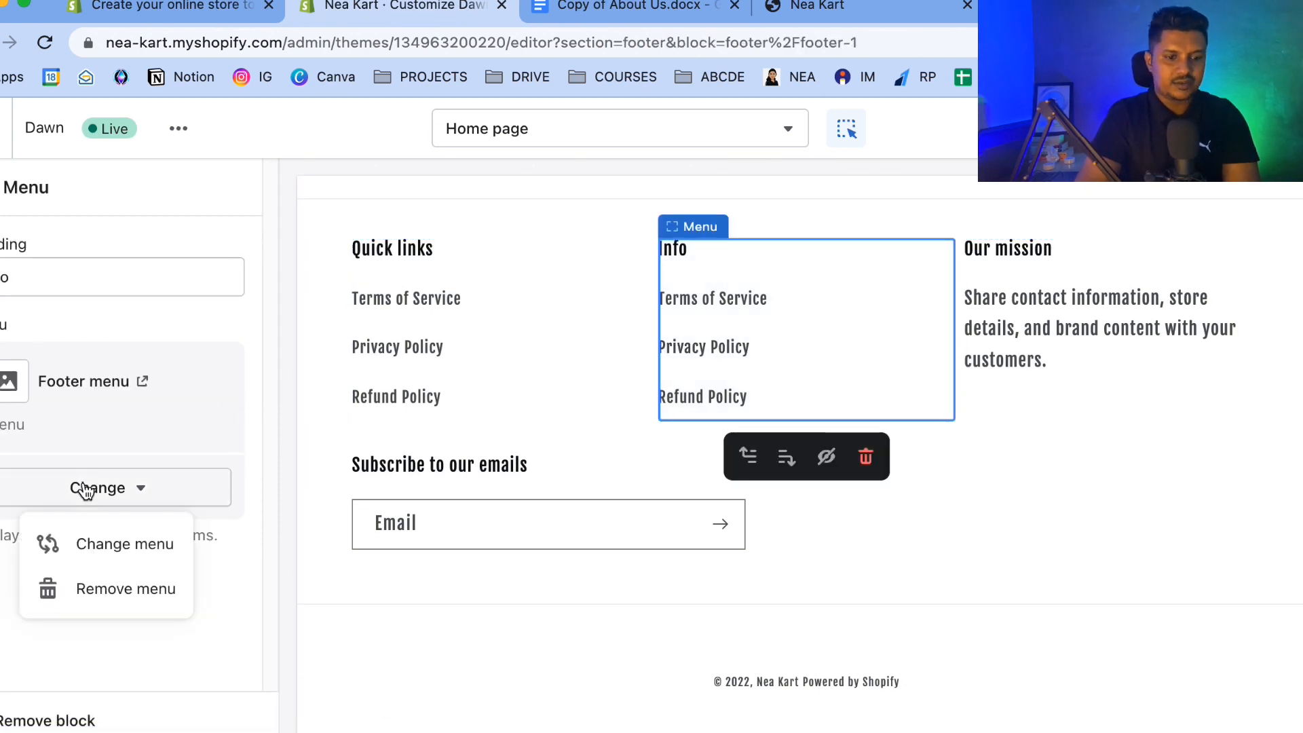
left_click(85, 541)
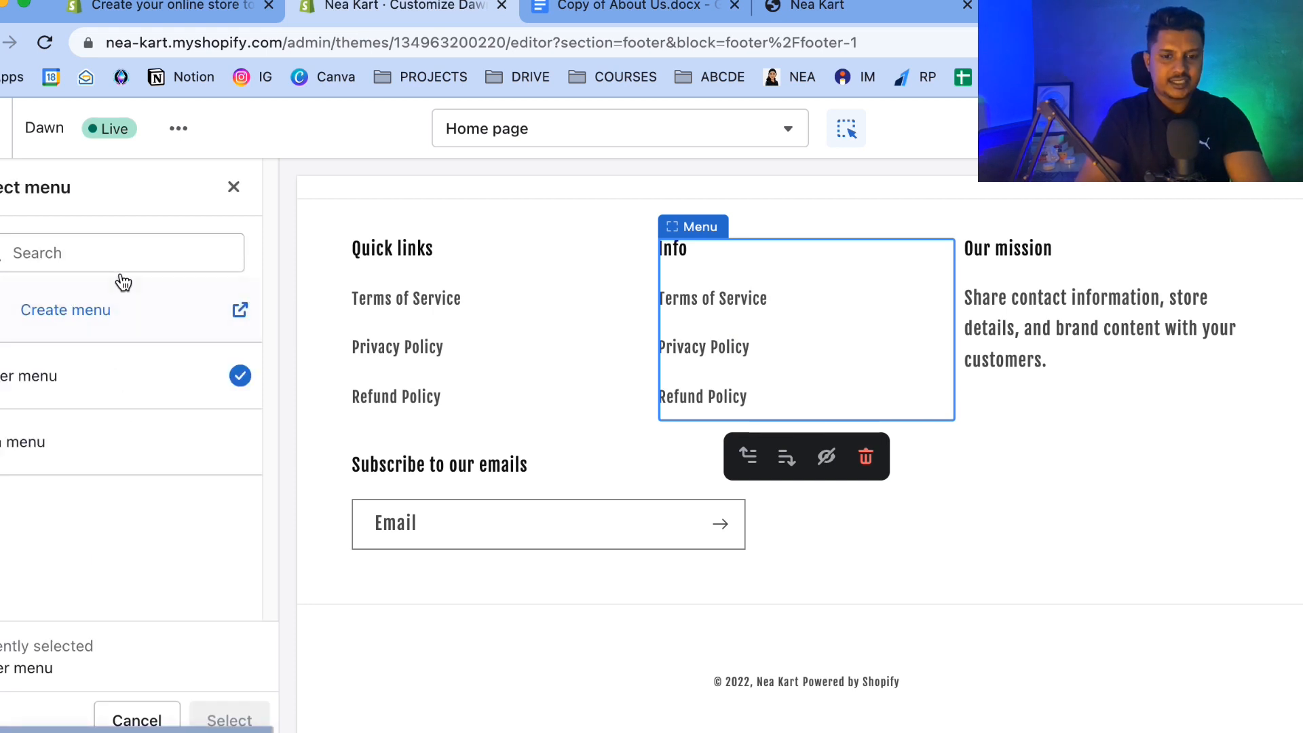
left_click(76, 449)
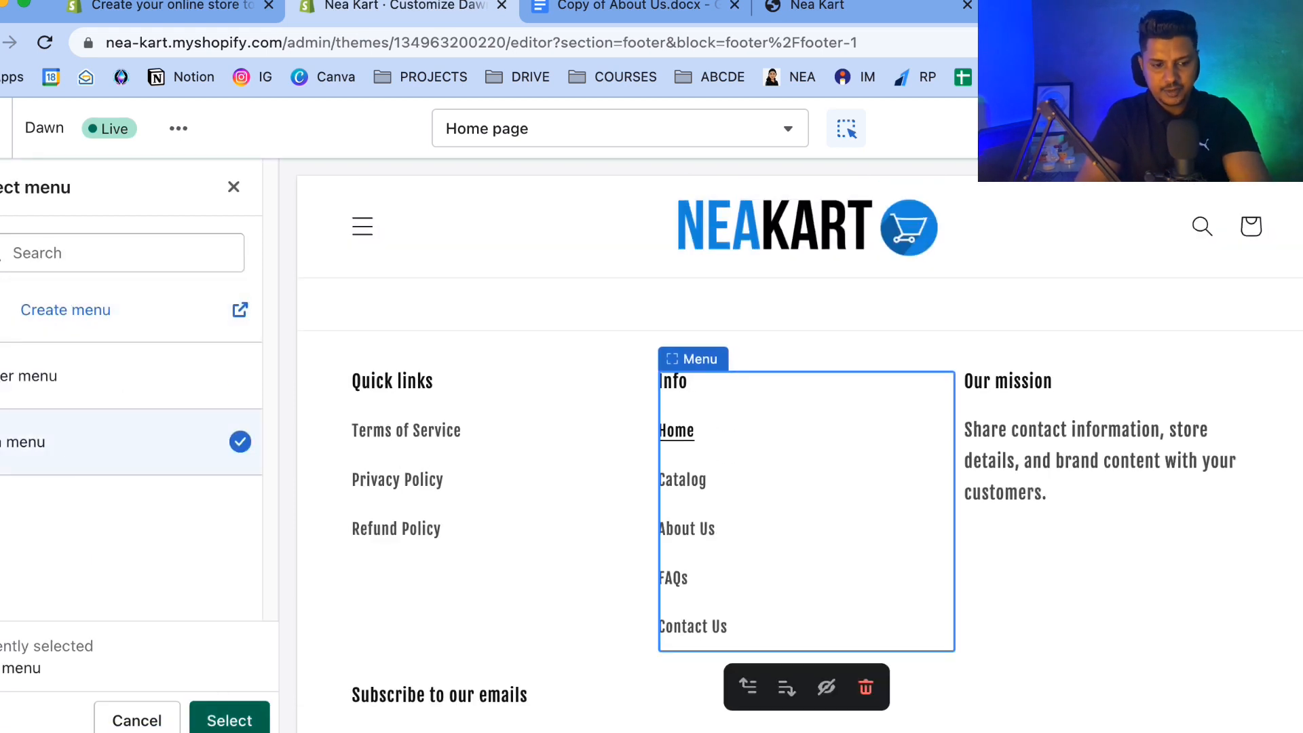
left_click(230, 721)
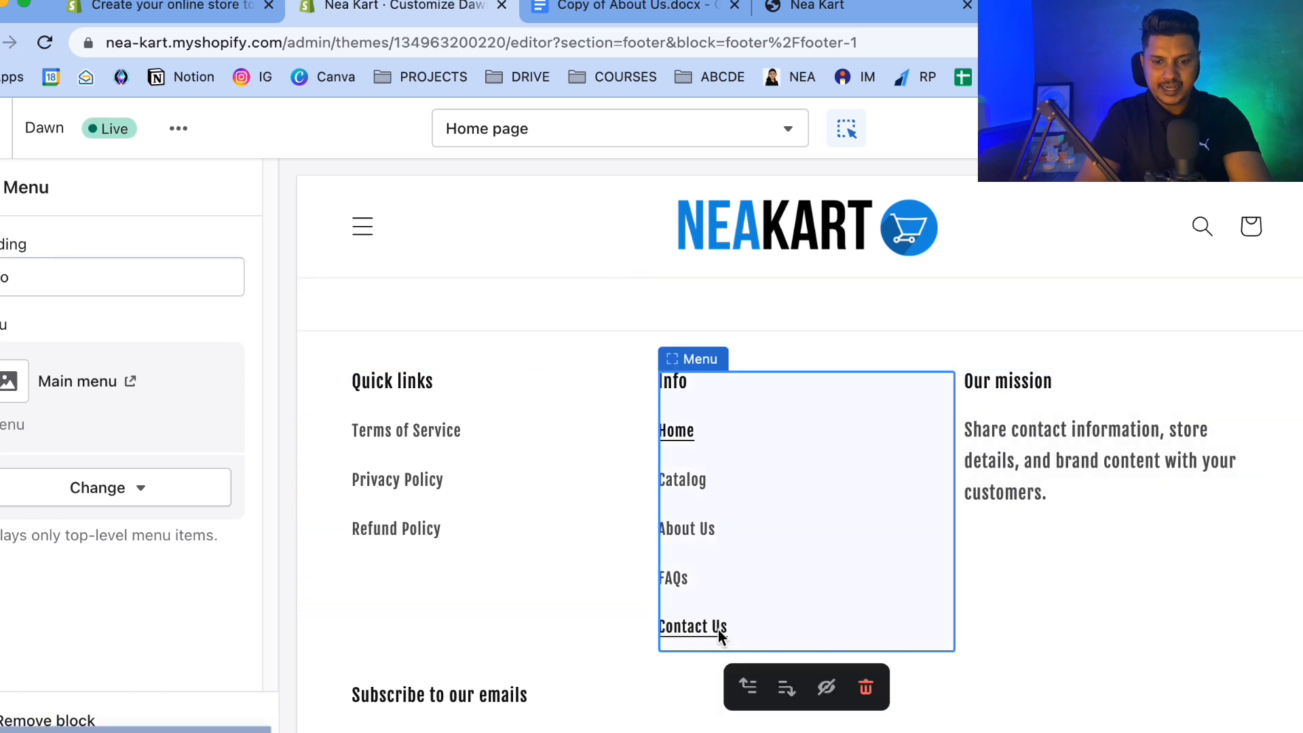
left_click(2, 187)
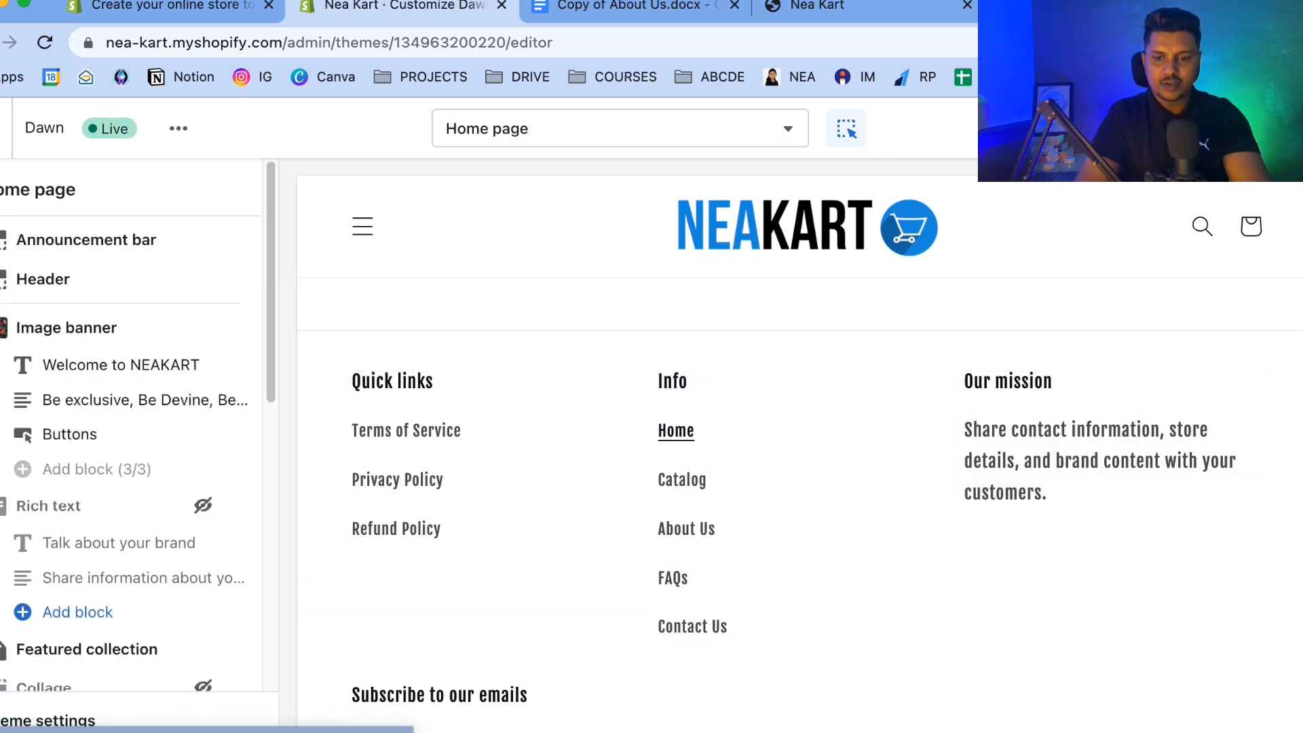
Rename the footer Our mission text block's heading to About Us and clear its body text.
left_click(1048, 501)
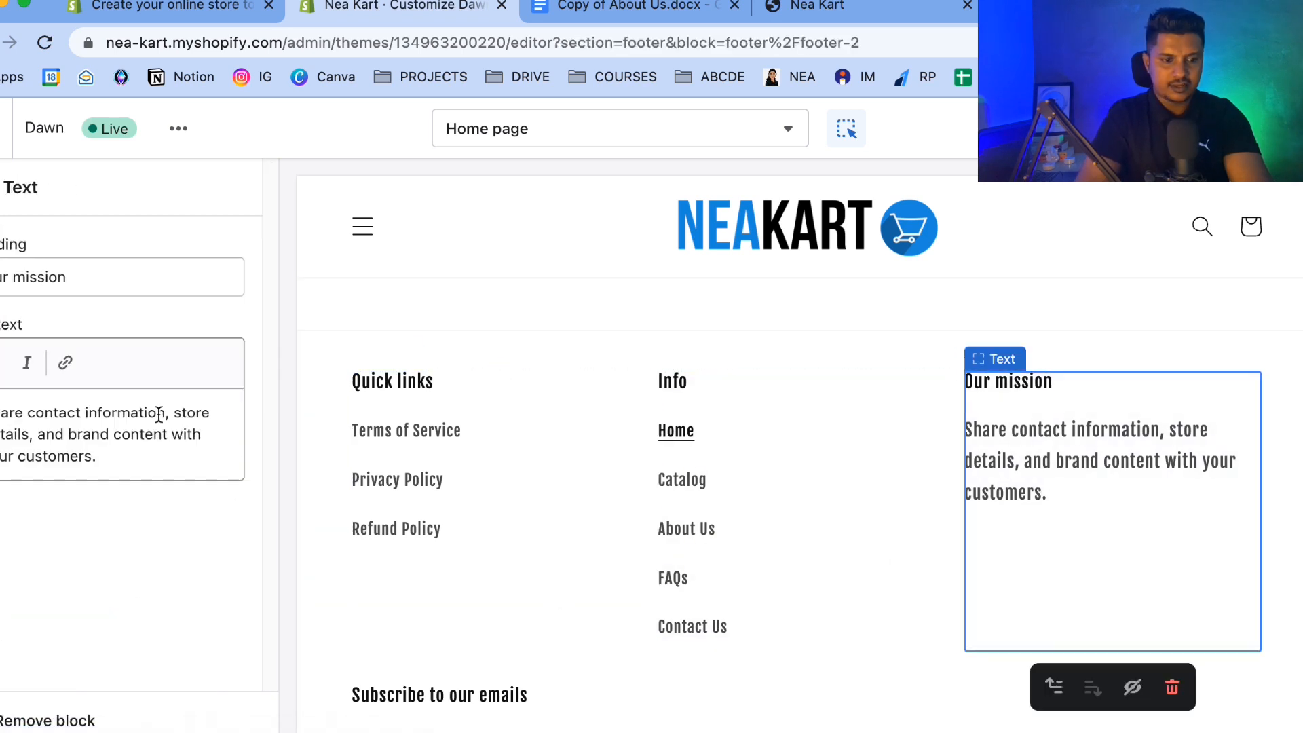
triple_click(112, 272)
key("BackSpace")
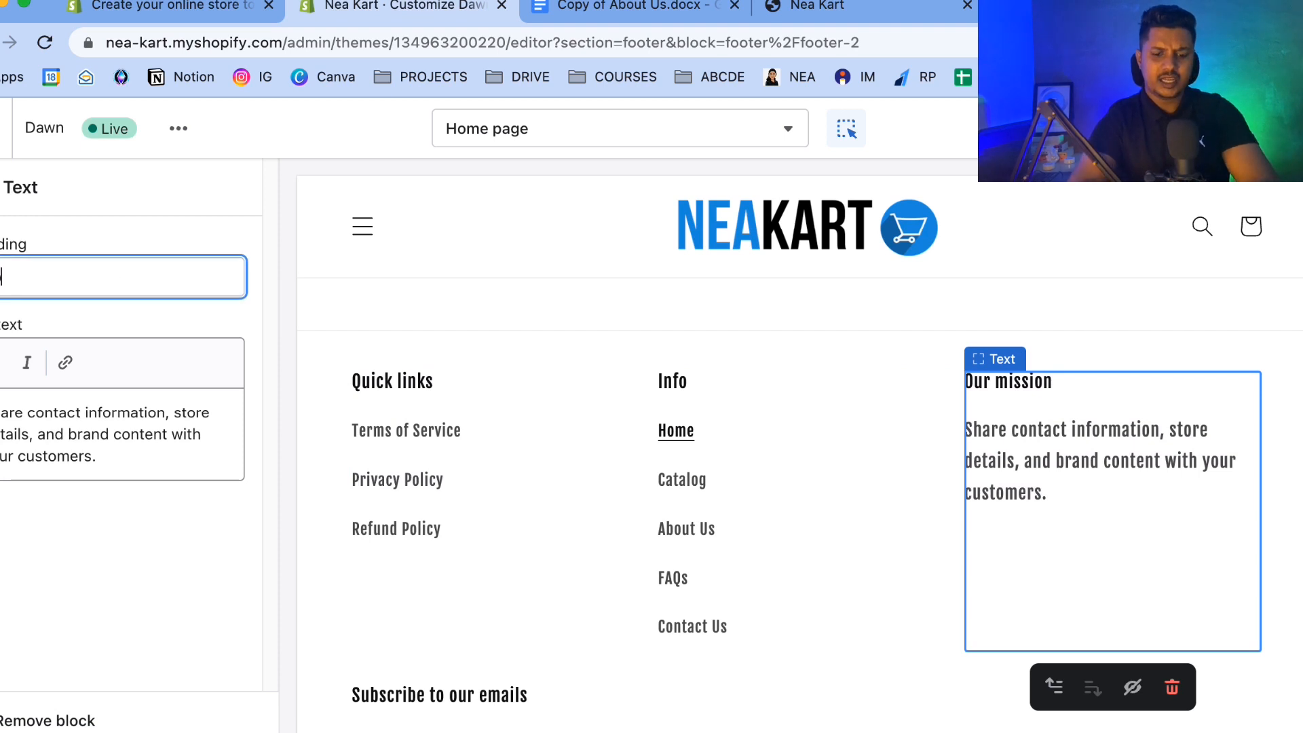
type("About us")
key("BackSpace")
key("BackSpace")
type("Us")
triple_click(61, 428)
key("BackSpace")
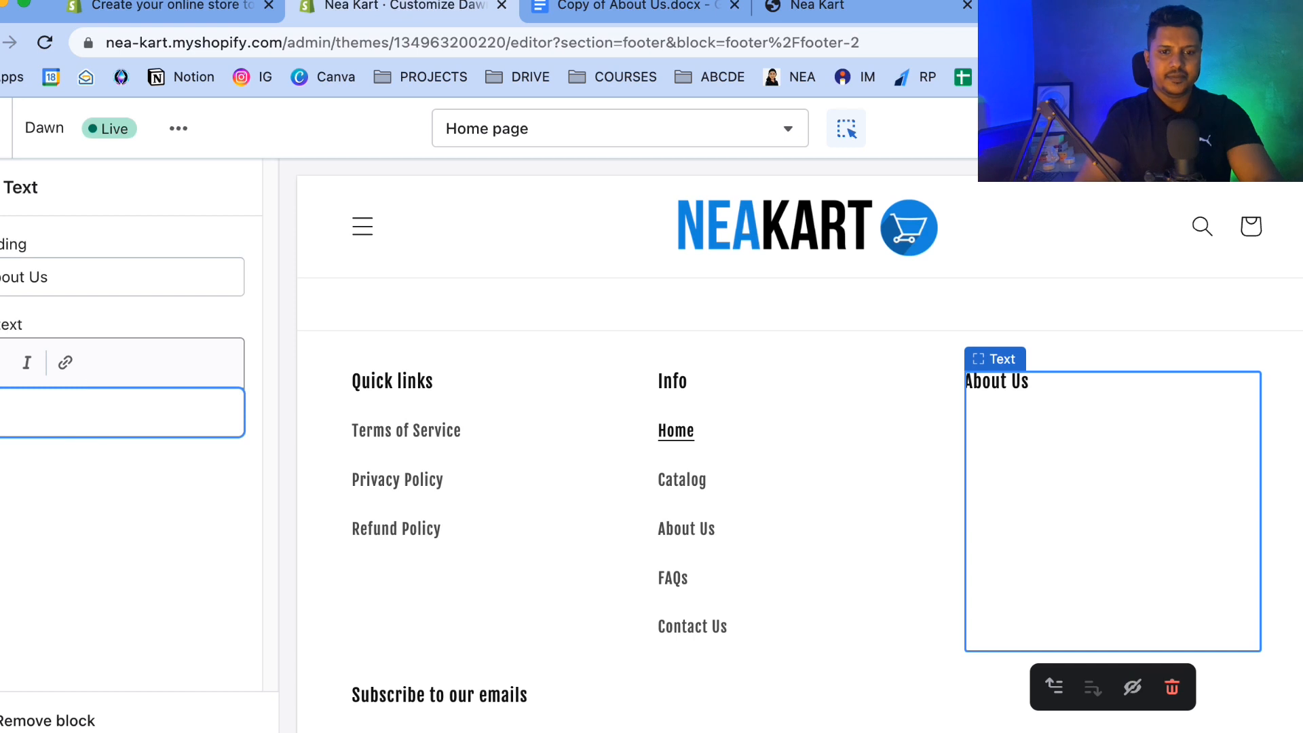
Copy the About Us description from the template document and paste it into the footer text block.
left_click(646, 12)
scroll(436, 394, "down", 15)
scroll(436, 392, "up", 20)
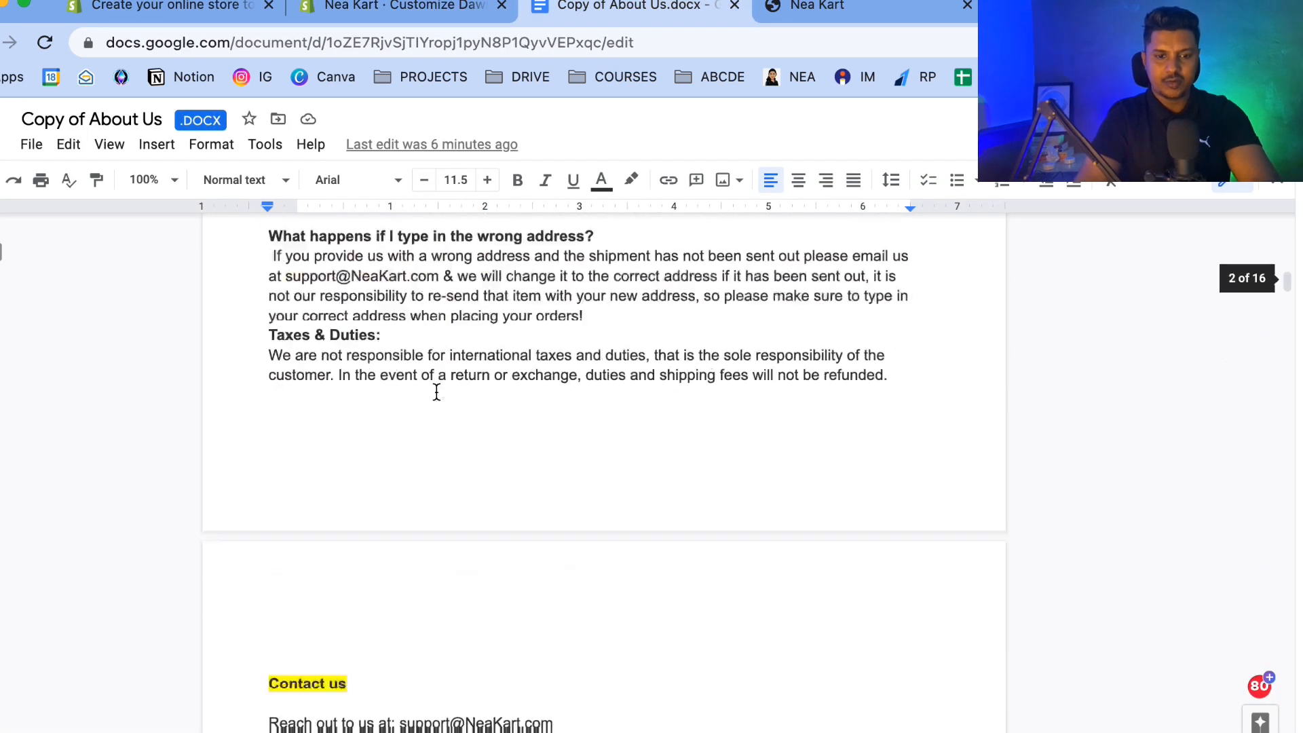
left_click_drag(269, 421, 454, 515)
key("ctrl+c")
left_click(441, 12)
key("ctrl+v")
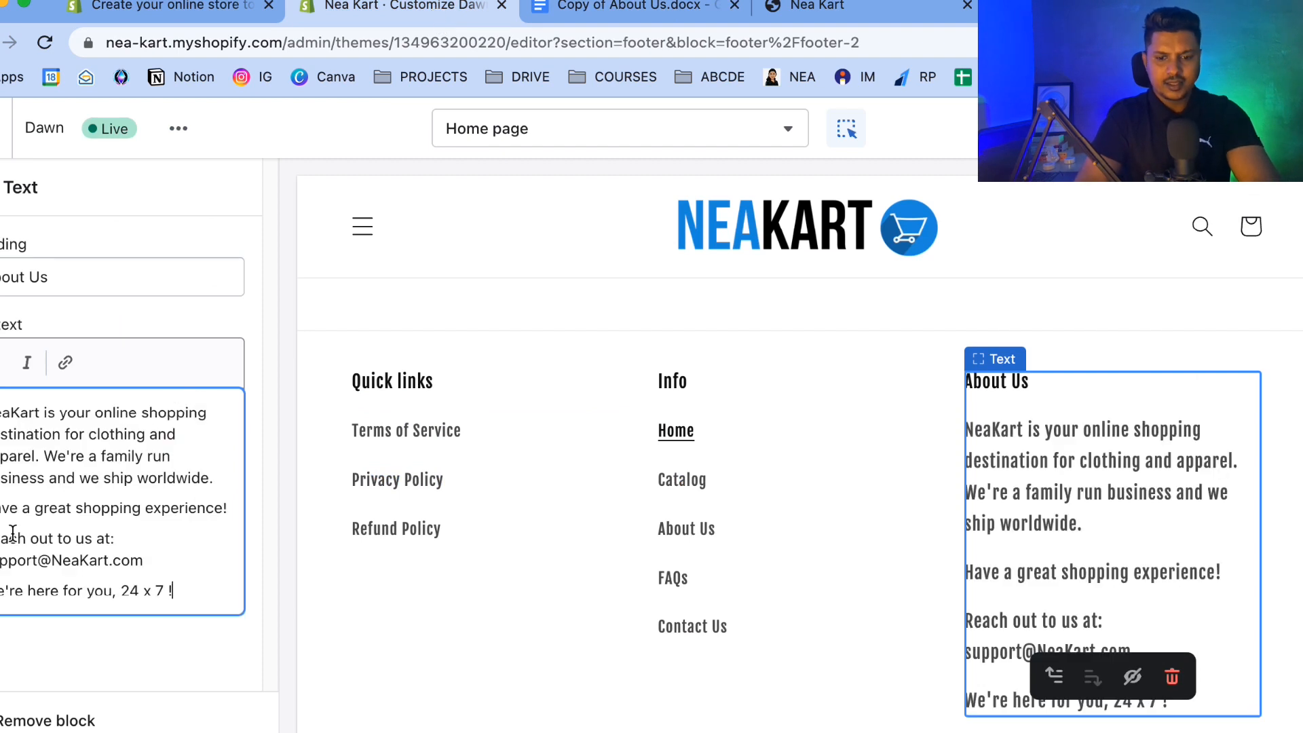
Merge the first two paragraphs, delete the "We're here for you, 24 x 7 !" line, and save the theme.
key("BackSpace")
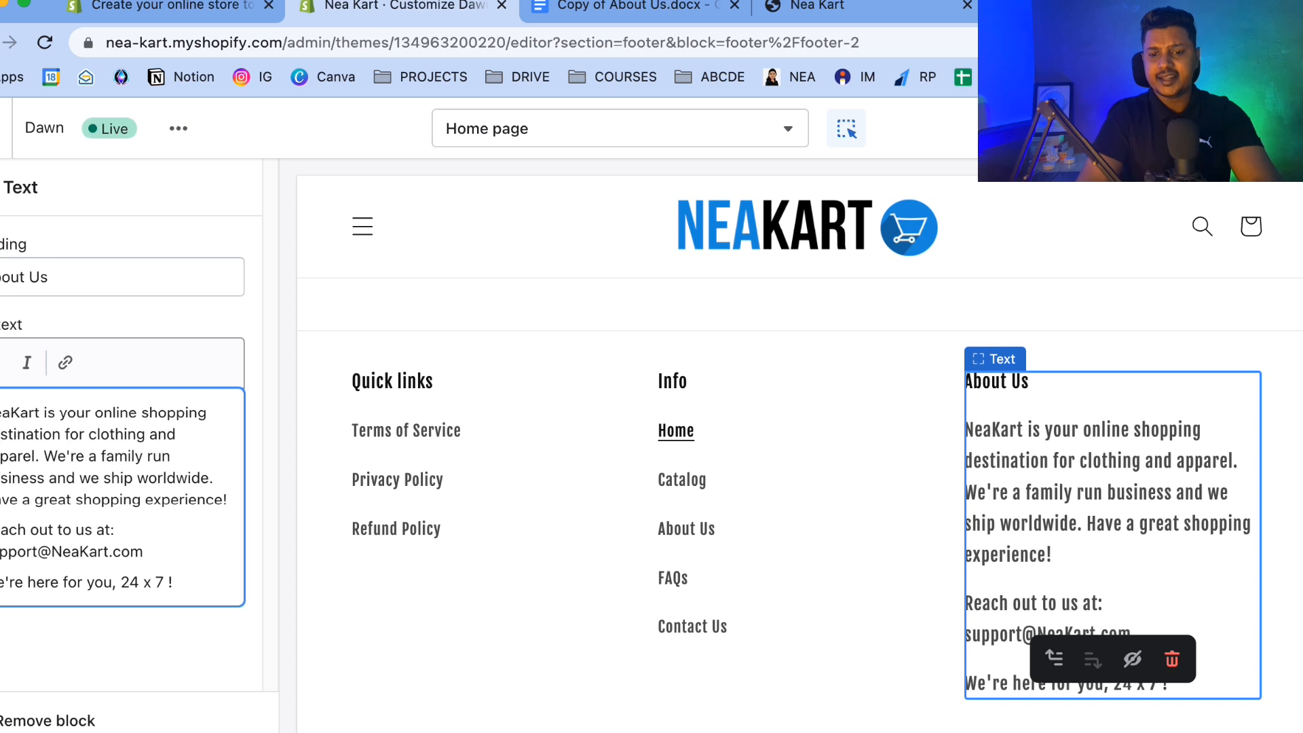
key("shift+Home")
key("BackSpace")
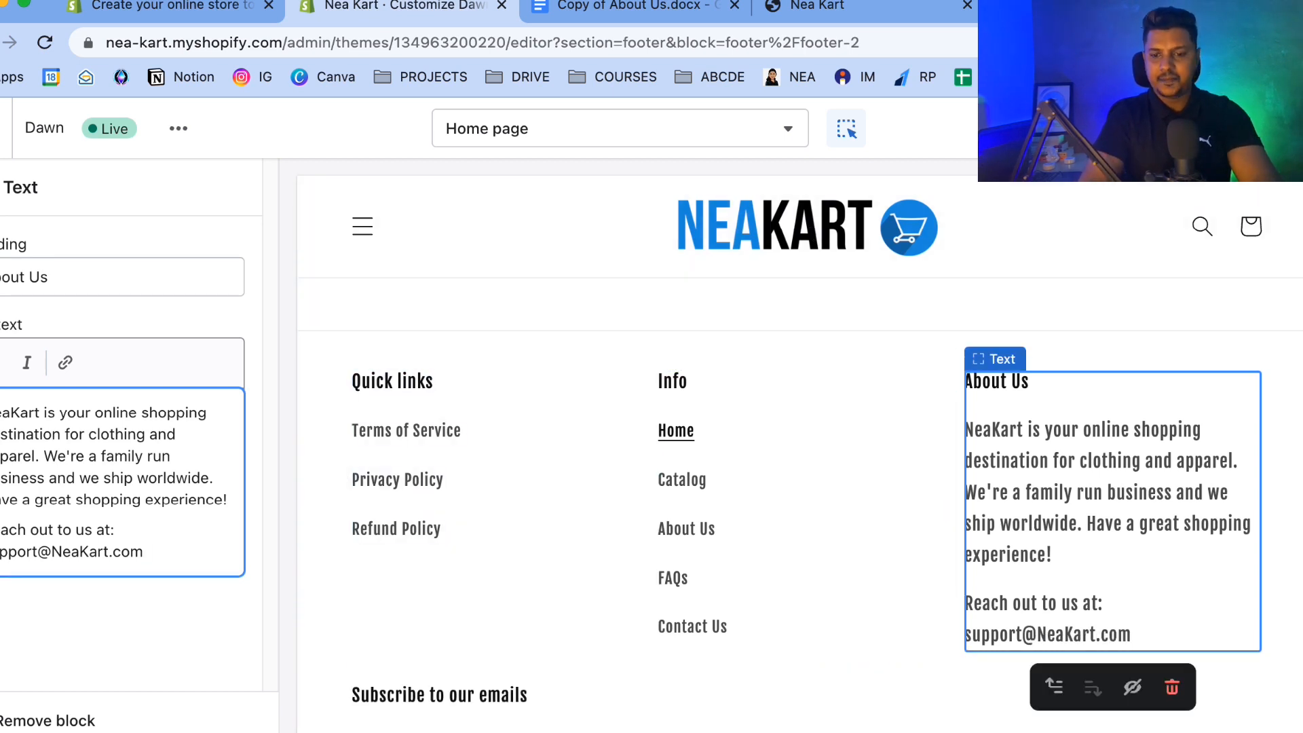
left_click(1289, 128)
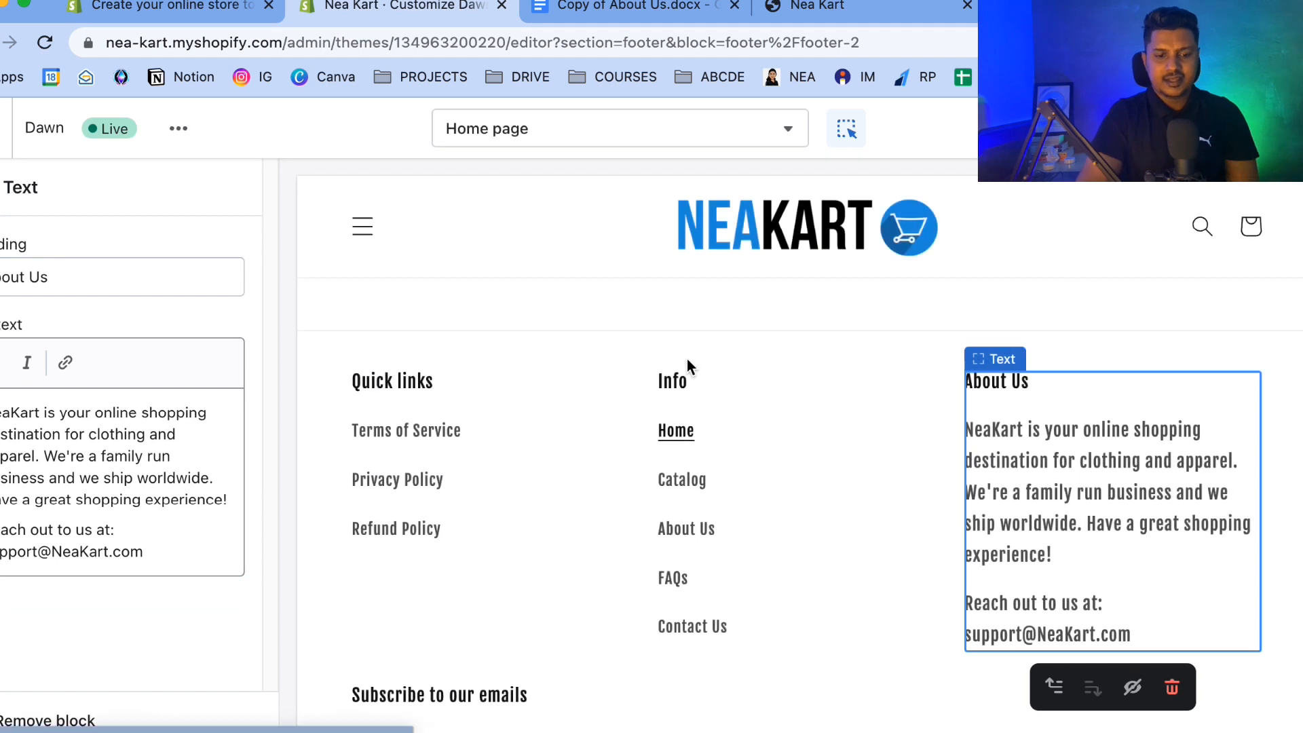
Return to the Themes page and open the online store preview.
scroll(687, 363, "down", 3)
scroll(687, 359, "up", 10)
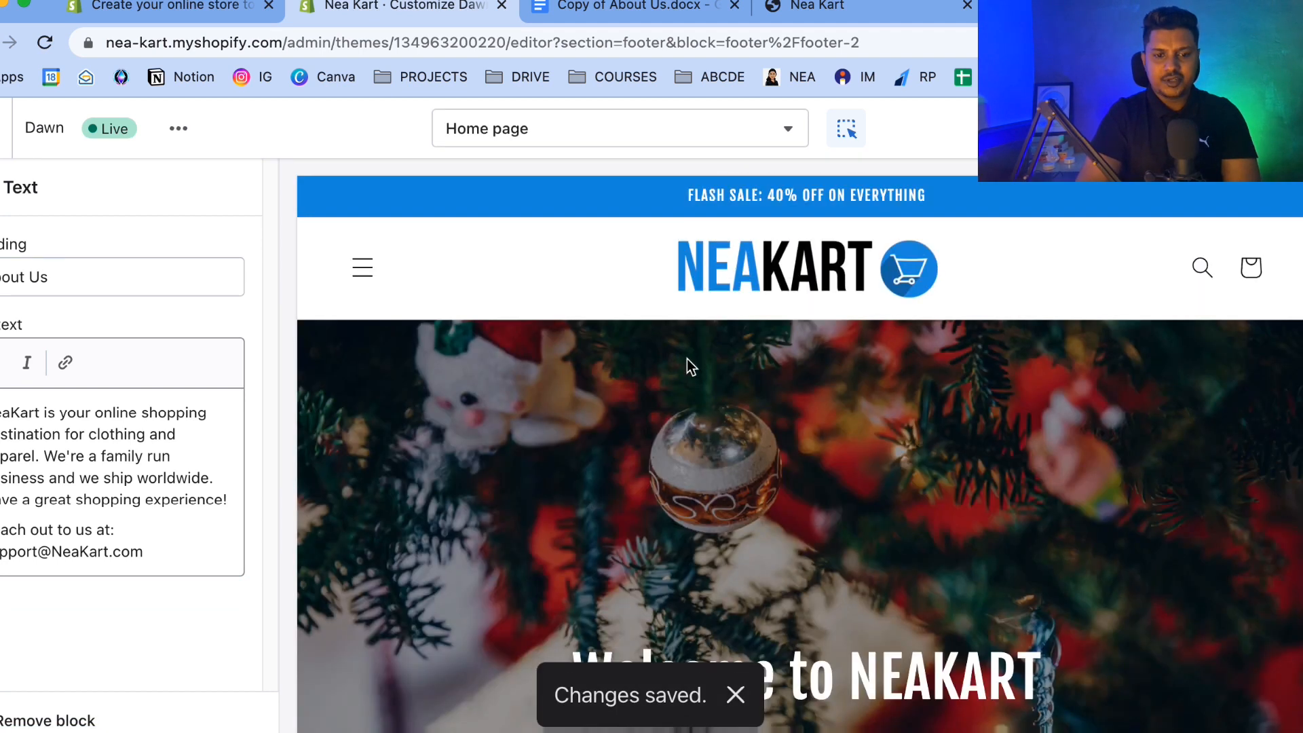
left_click(14, 128)
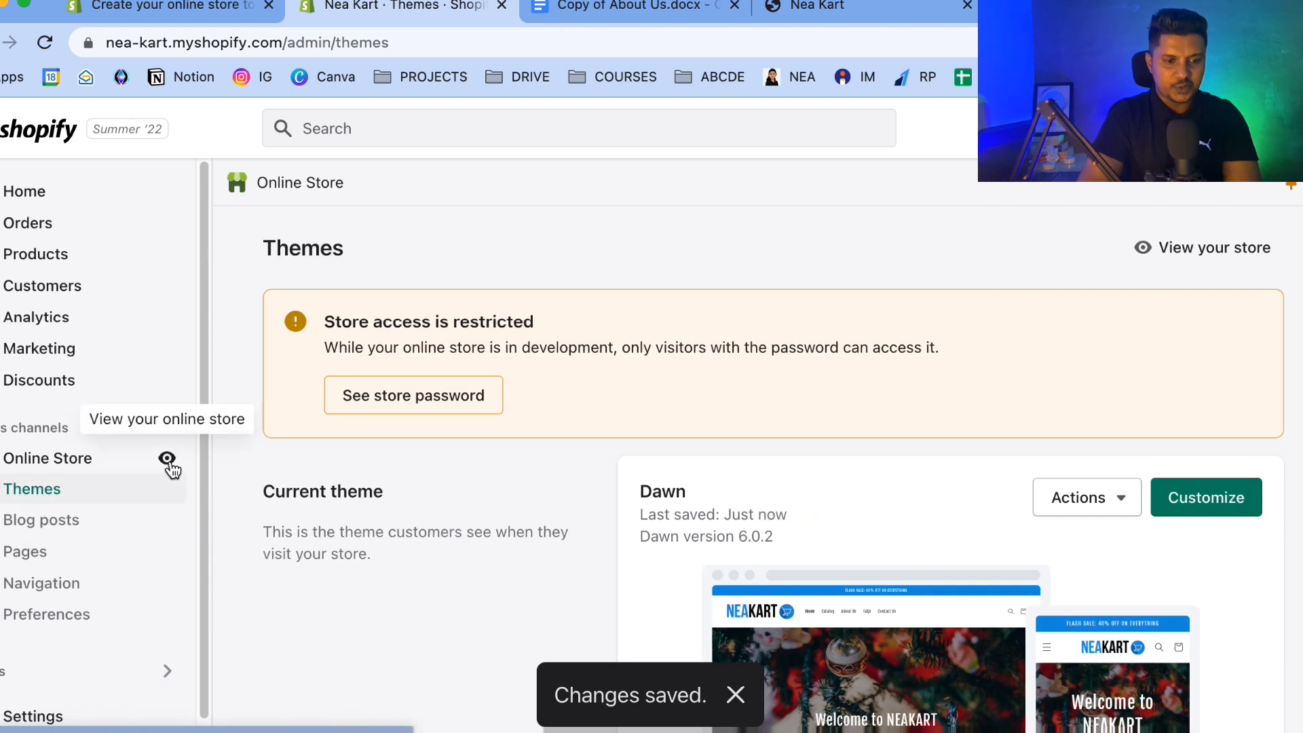
left_click(168, 460)
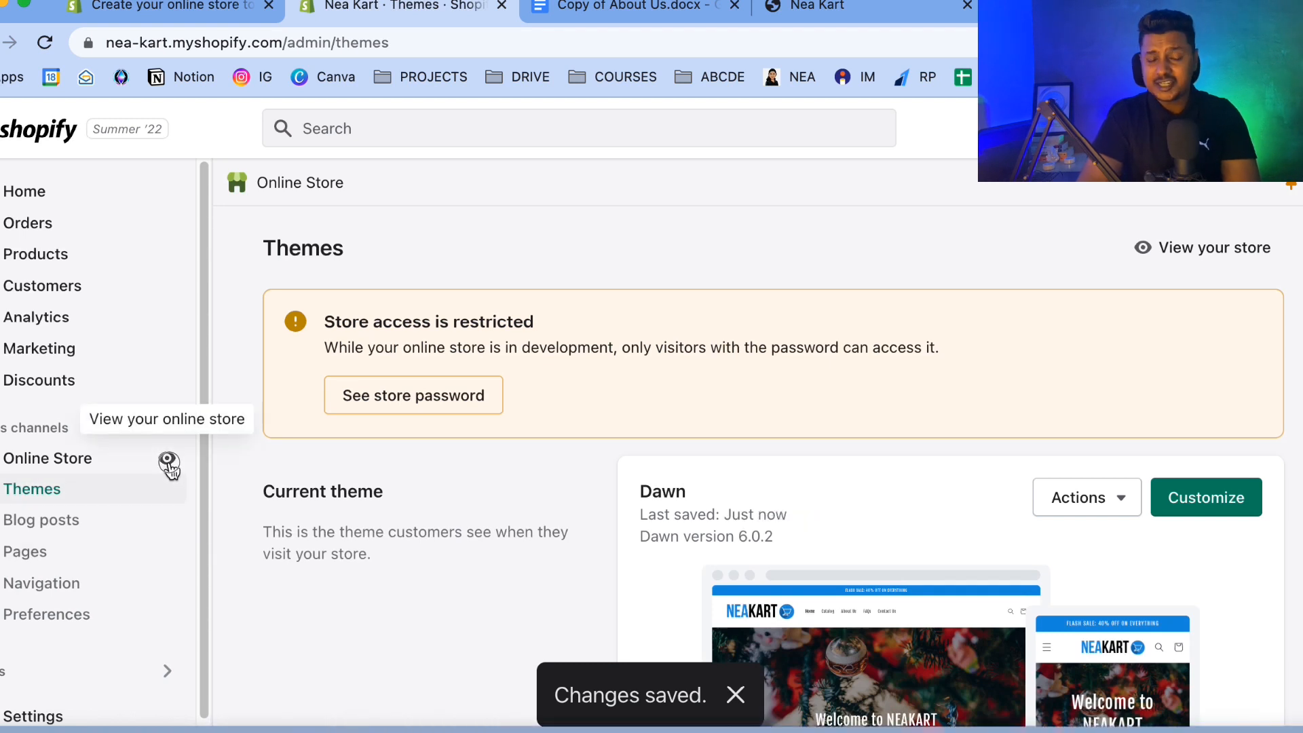
Open the online store in a new tab and scroll through the storefront homepage to review the theme.
left_click_drag(169, 462, 353, 428)
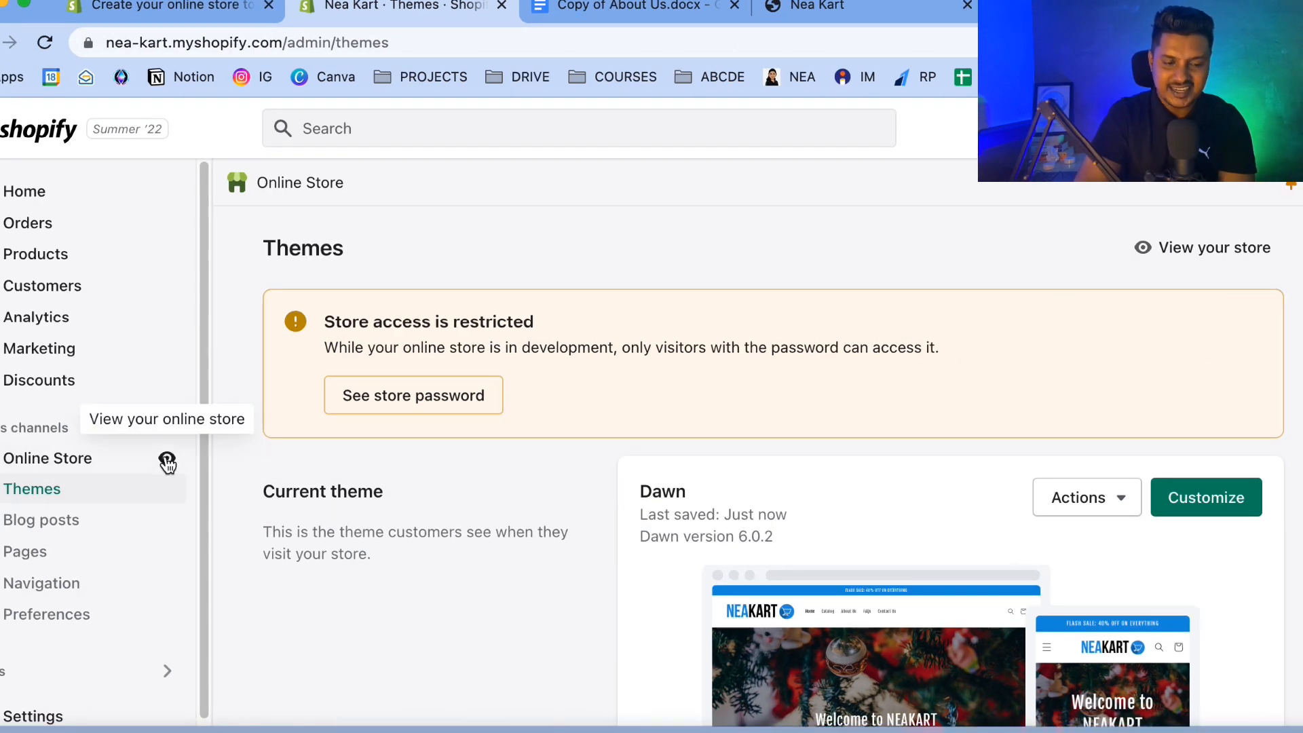
left_click(167, 463)
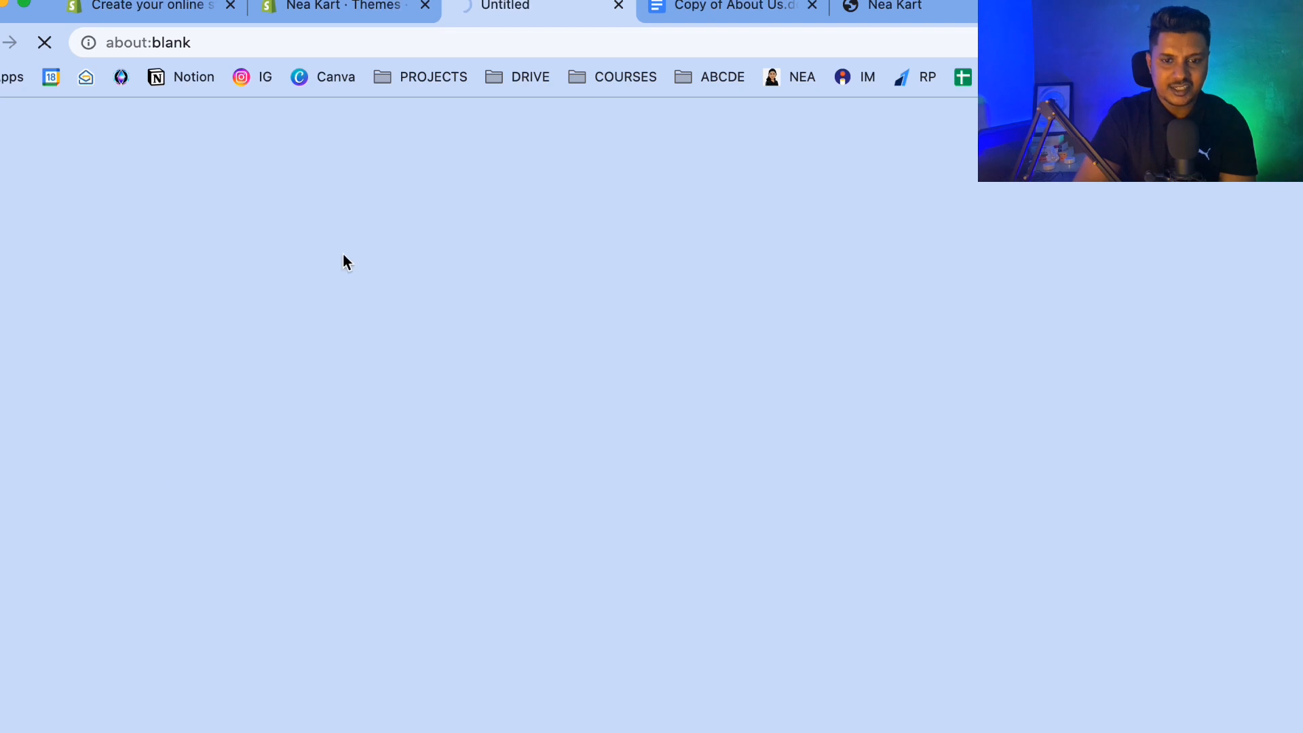
scroll(526, 496, "down", 10)
scroll(525, 494, "down", 15)
scroll(525, 495, "up", 10)
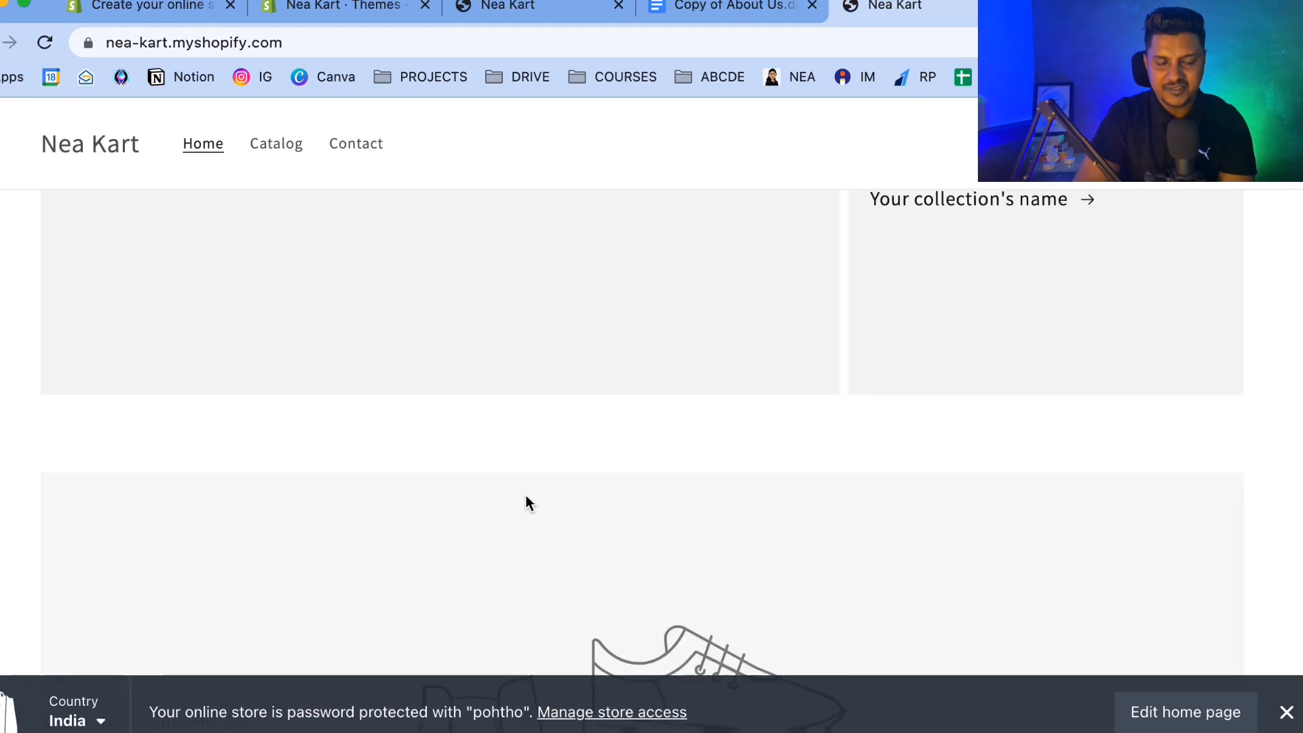
scroll(526, 494, "up", 10)
left_click(537, 8)
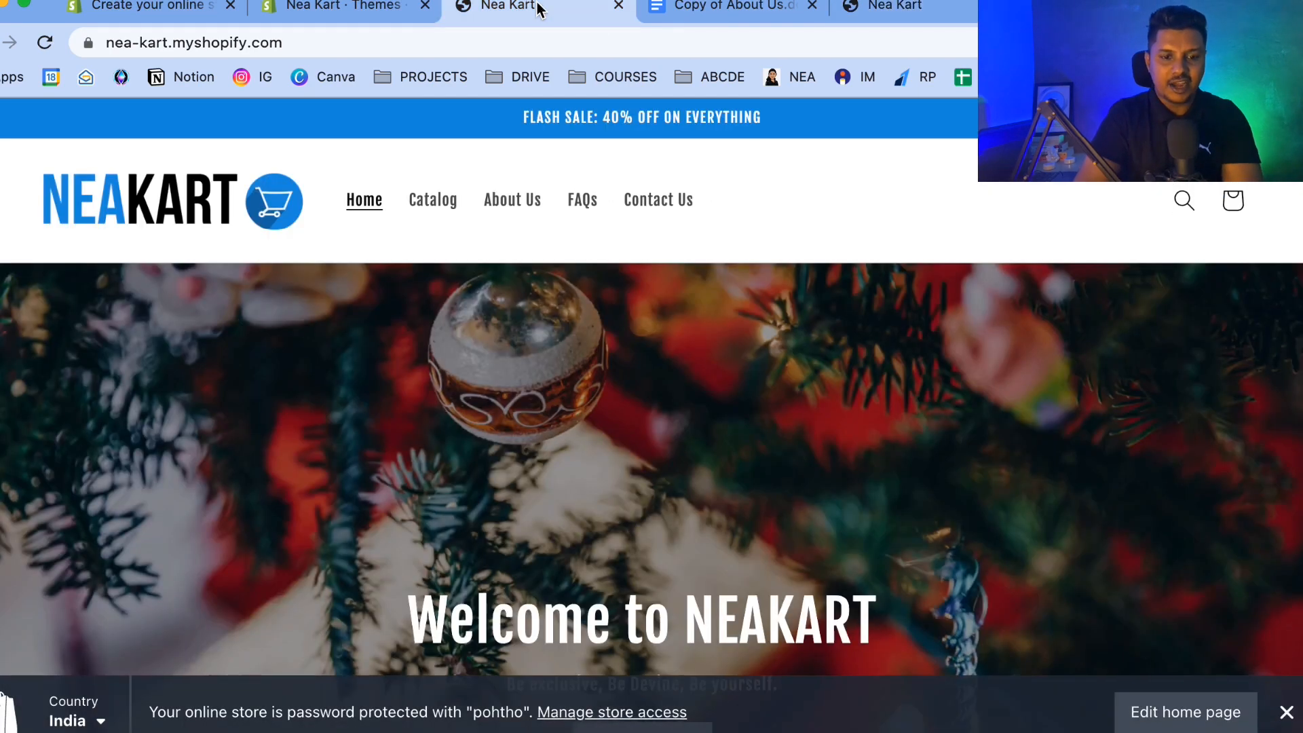
scroll(358, 455, "down", 15)
scroll(359, 450, "up", 10)
scroll(359, 449, "down", 5)
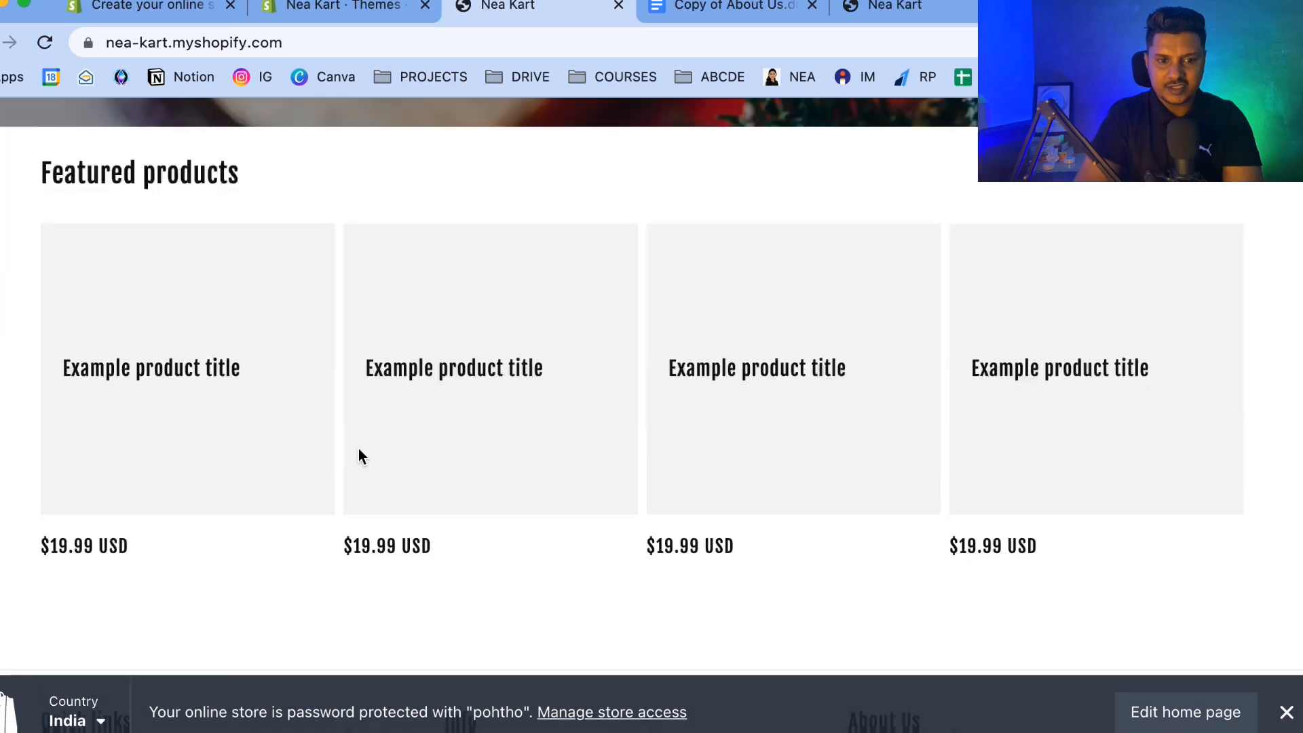
scroll(359, 449, "down", 5)
scroll(358, 449, "up", 10)
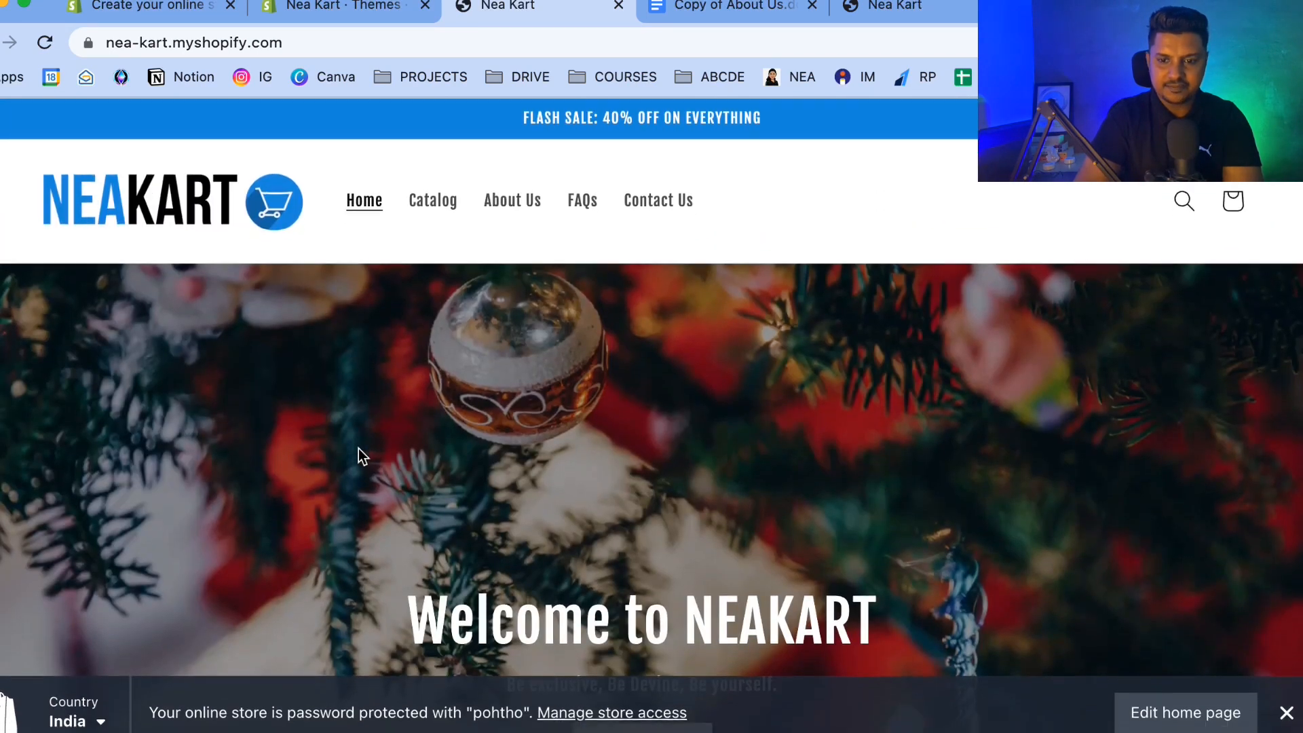
scroll(358, 448, "down", 12)
scroll(358, 448, "up", 6)
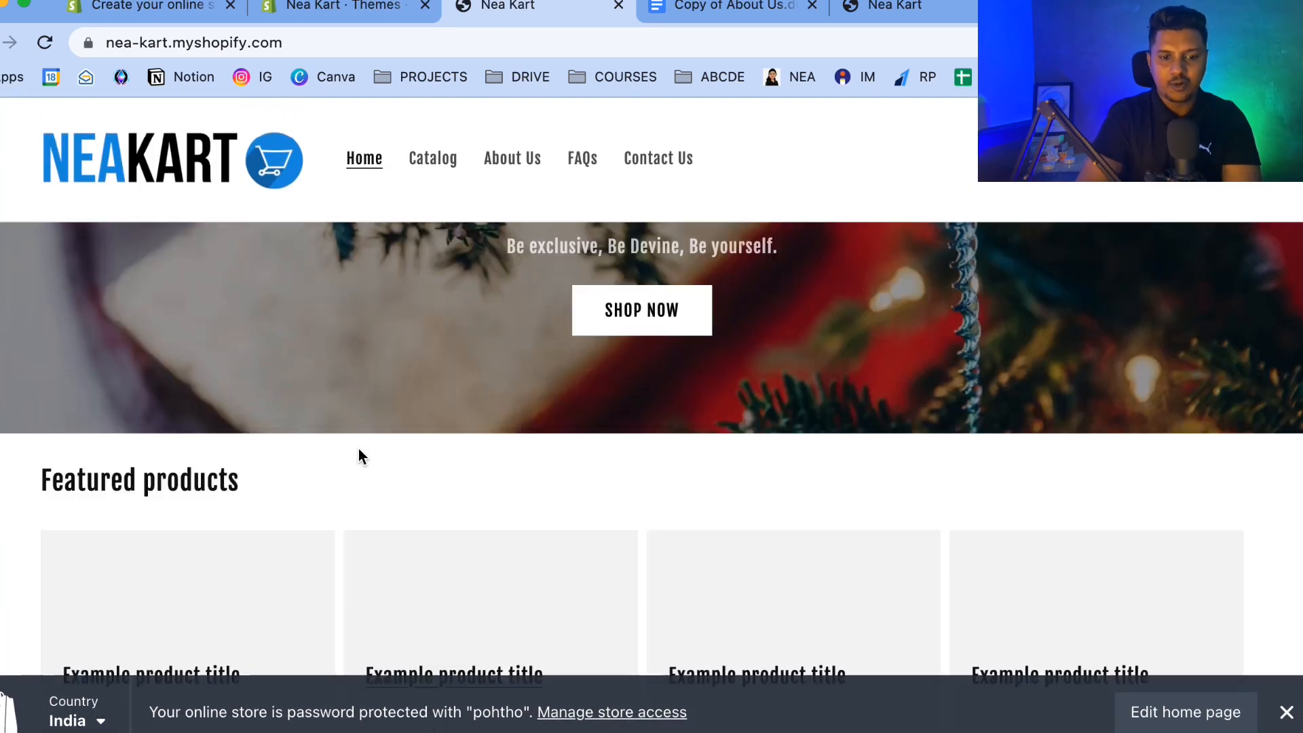
scroll(359, 449, "up", 5)
scroll(358, 448, "down", 9)
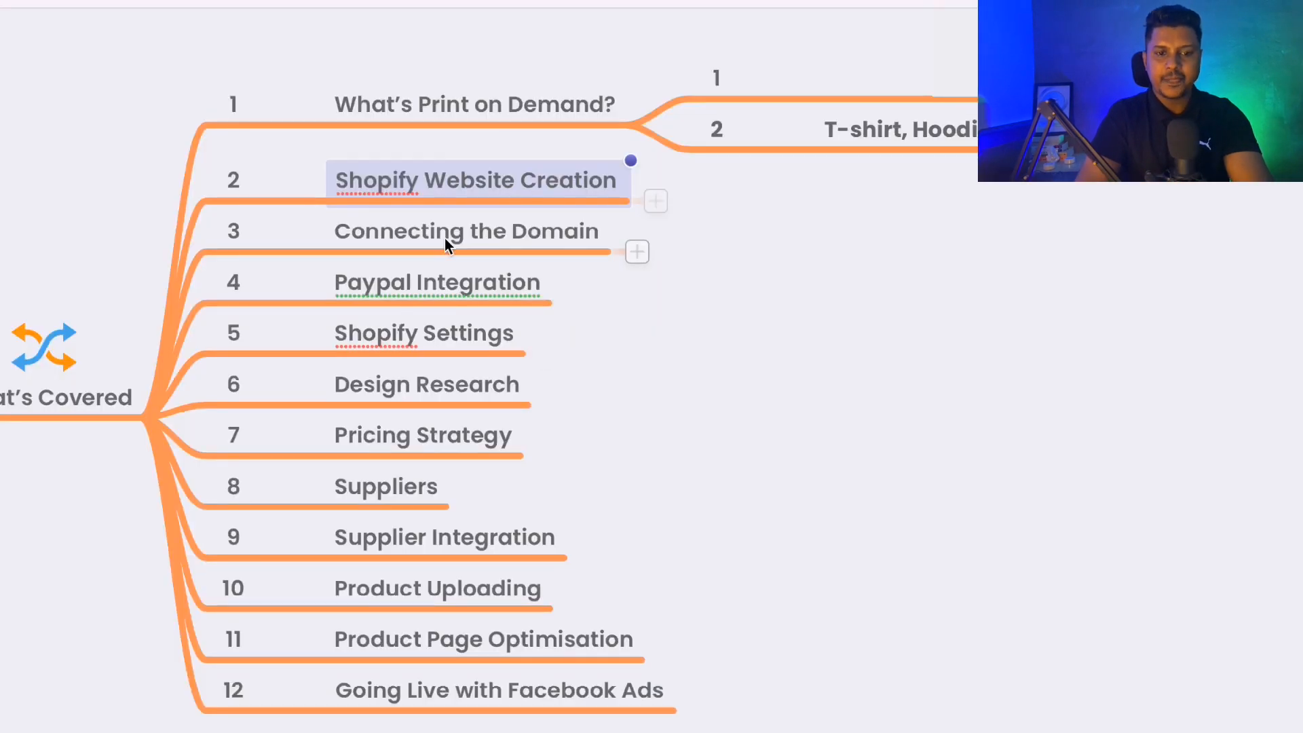
left_click(442, 239)
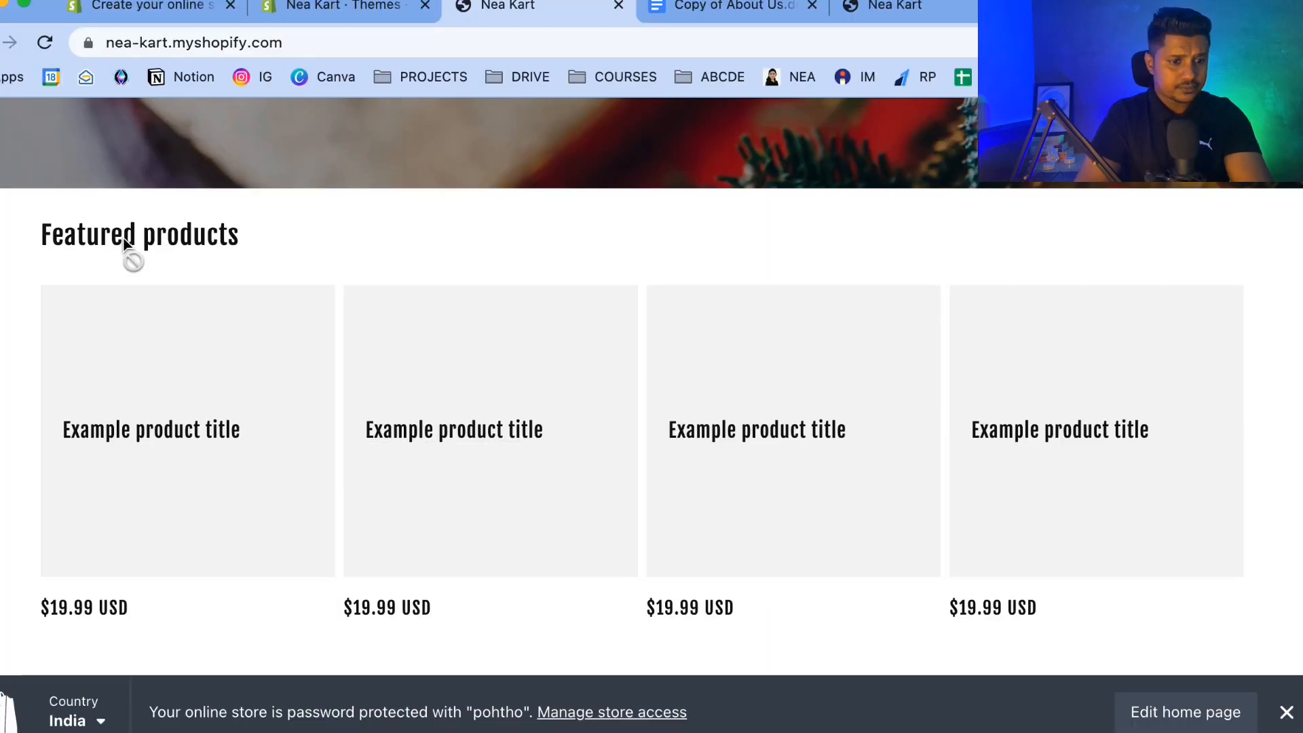
scroll(131, 256, "up", 10)
Open the store's Domains settings and start connecting an existing domain.
left_click(329, 6)
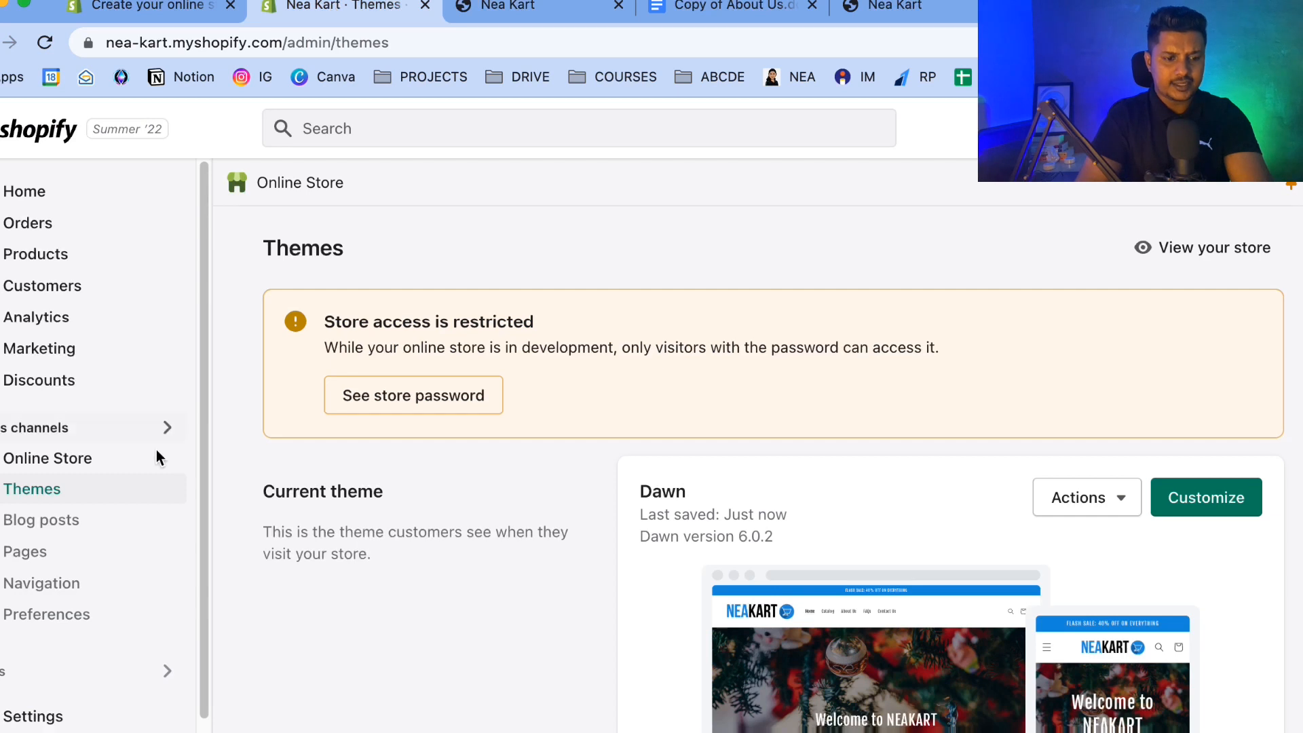
left_click(49, 706)
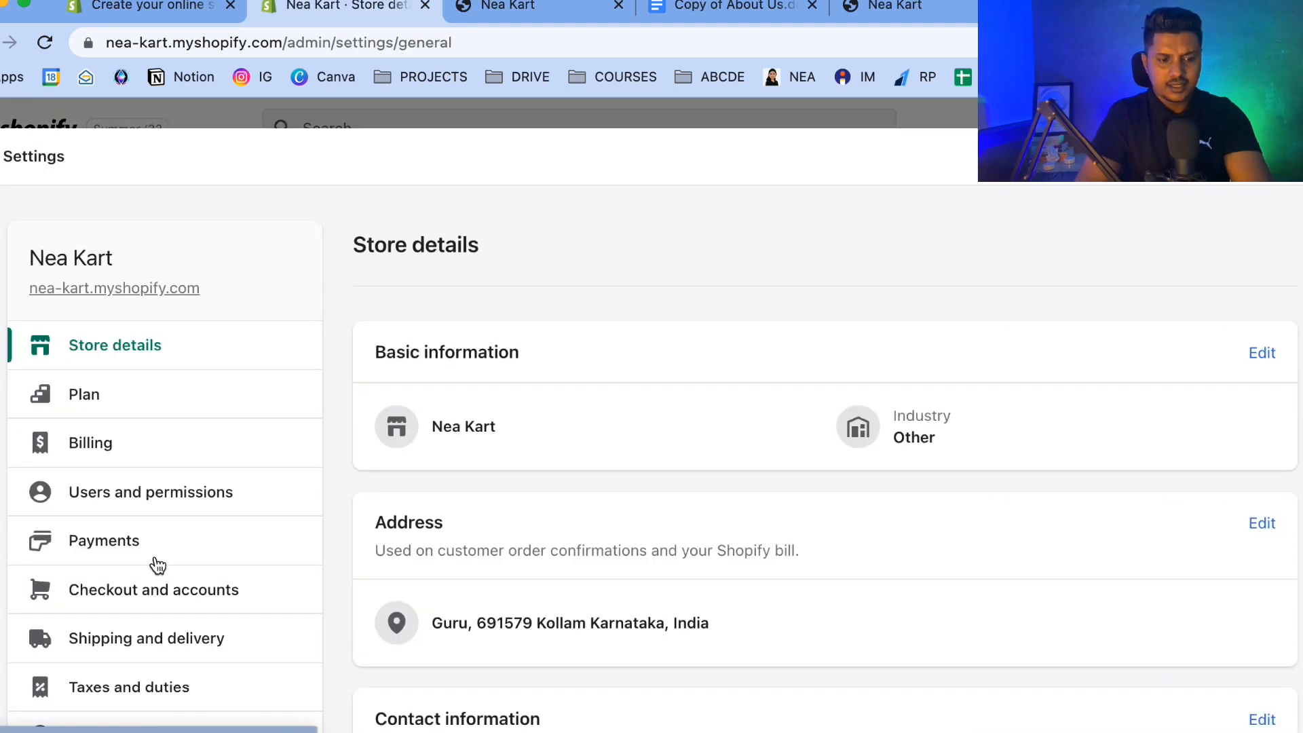
scroll(155, 564, "down", 5)
scroll(156, 563, "down", 3)
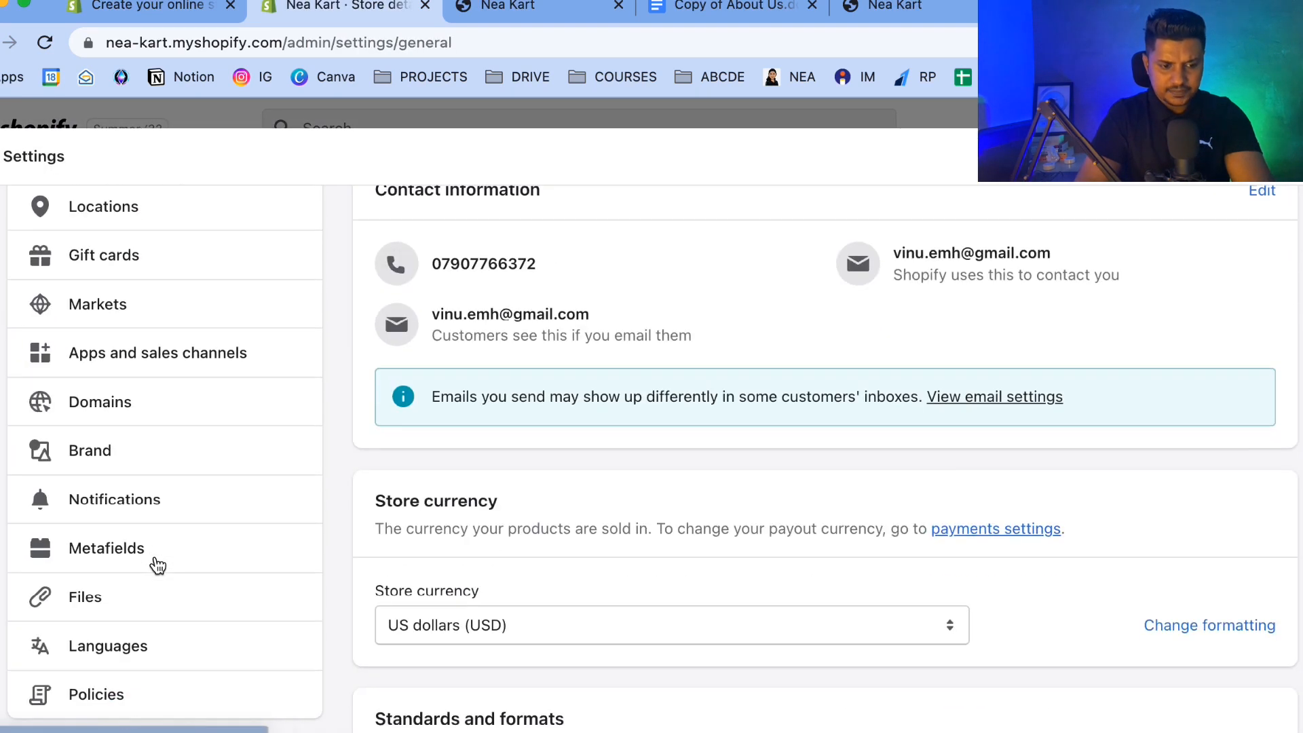
left_click(109, 425)
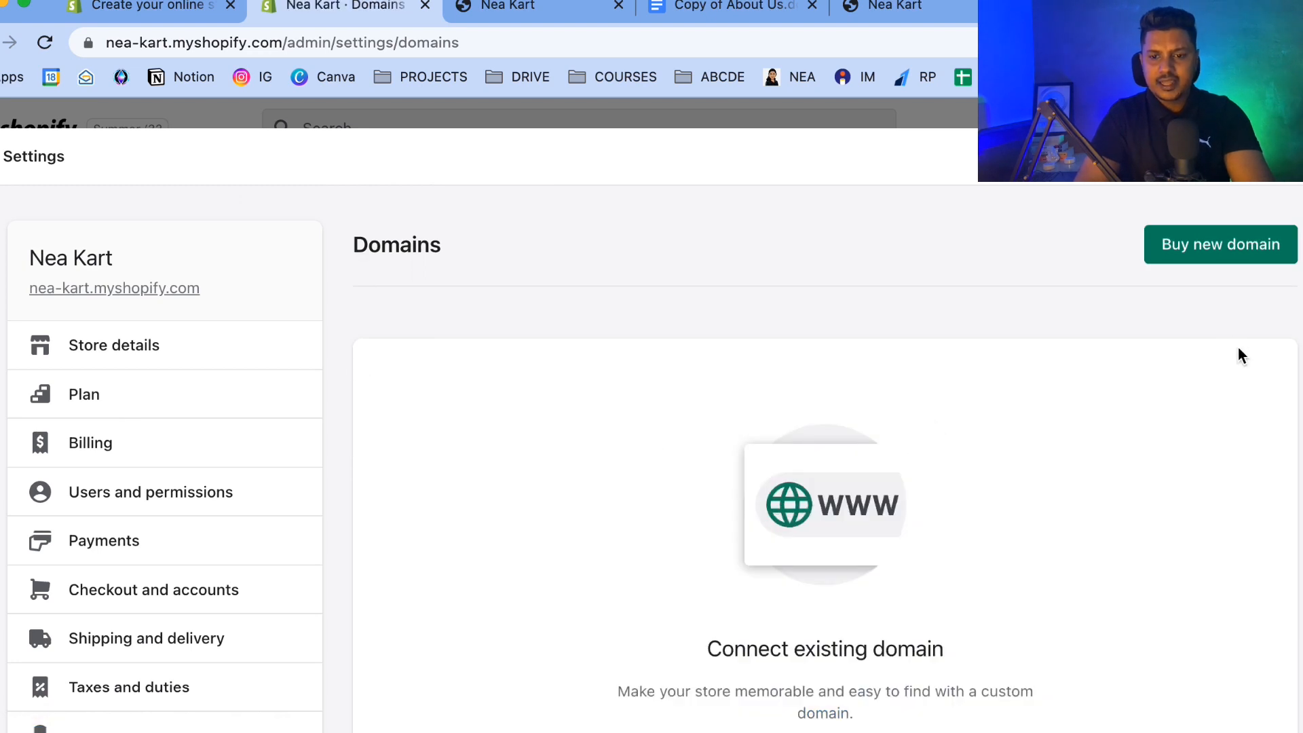
scroll(742, 543, "down", 1)
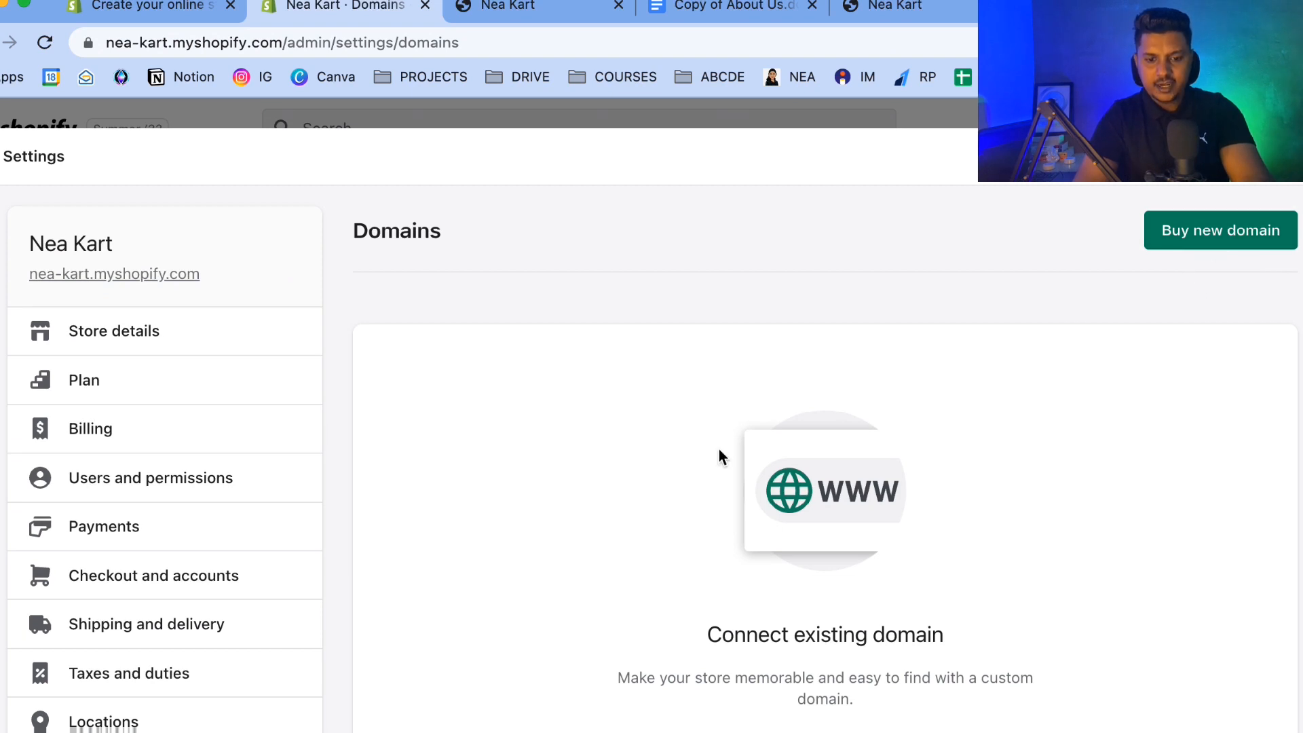
scroll(719, 453, "down", 4)
left_click(806, 503)
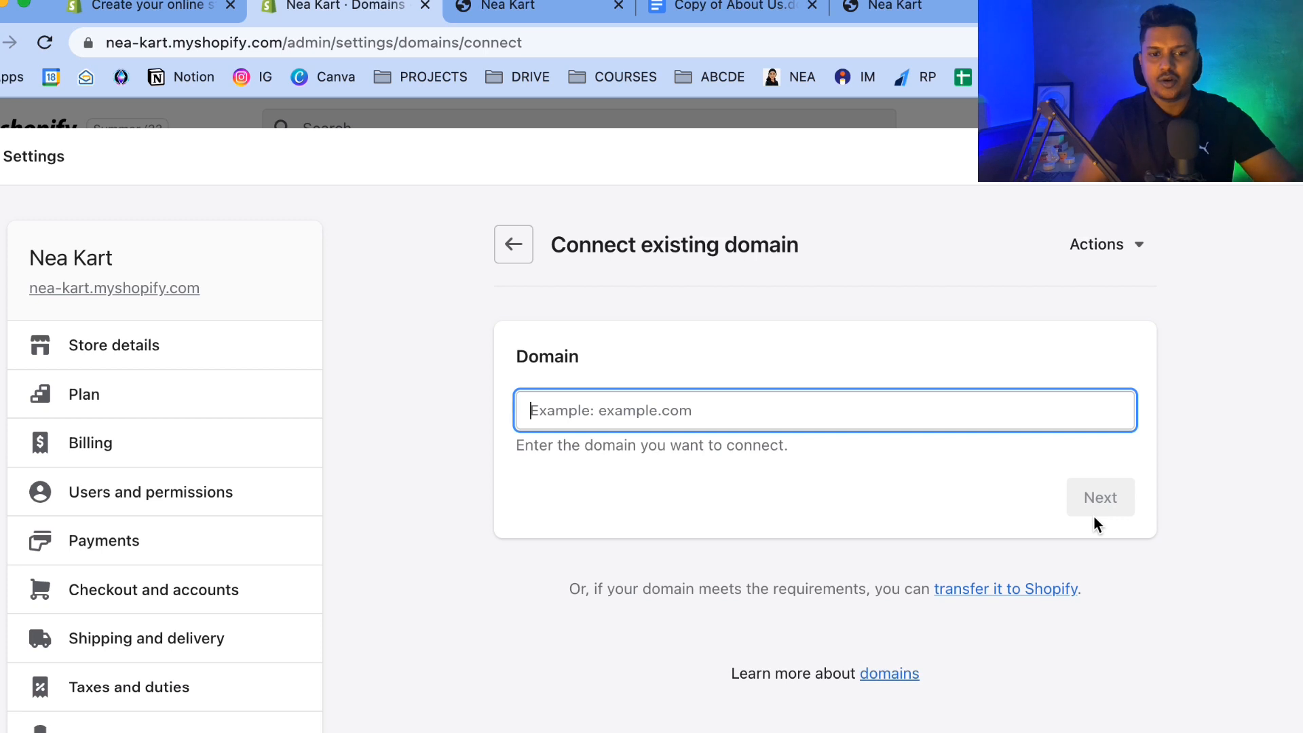
left_click(563, 8)
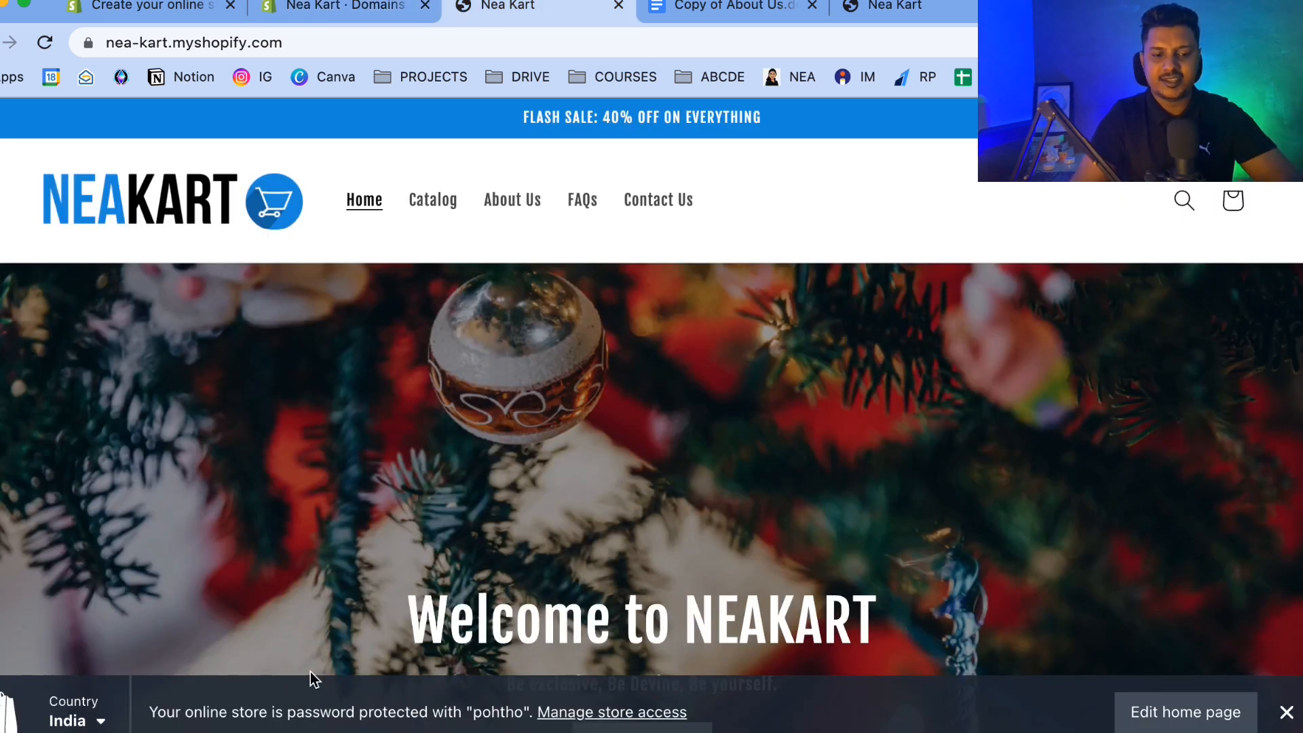
left_click(348, 7)
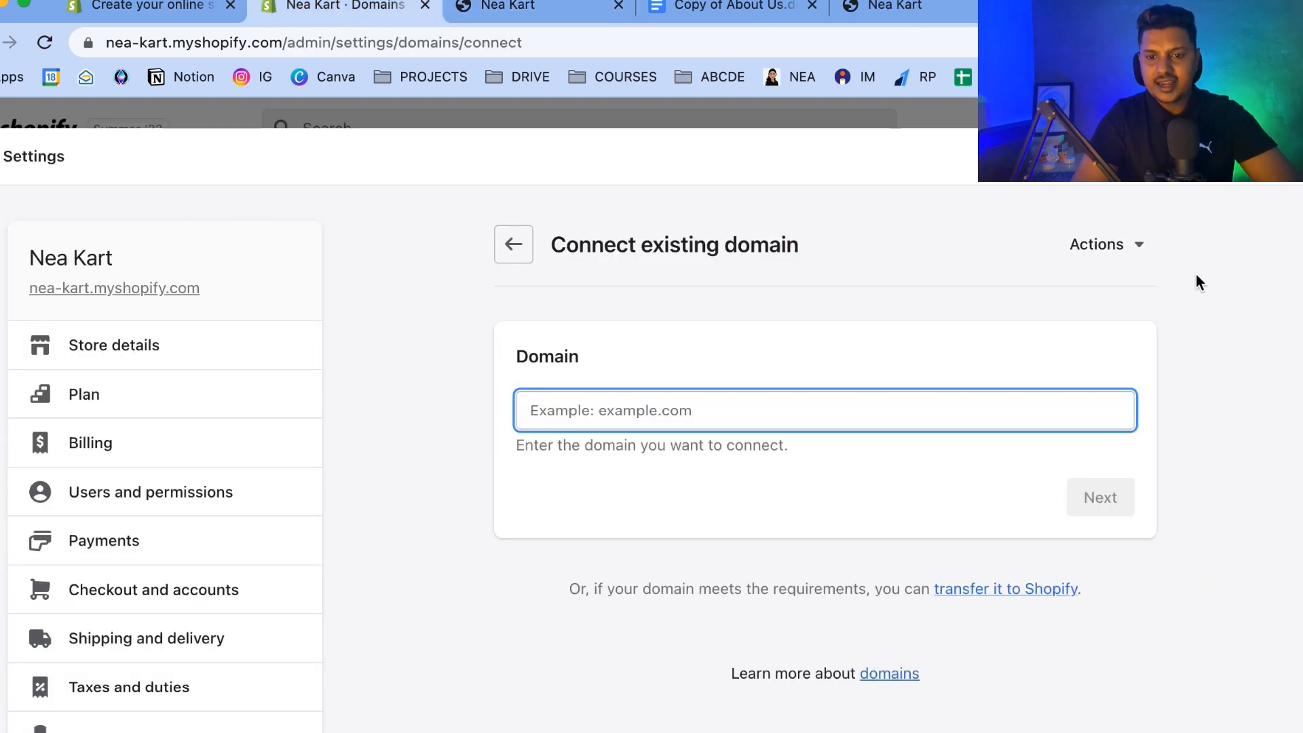
left_click(1290, 156)
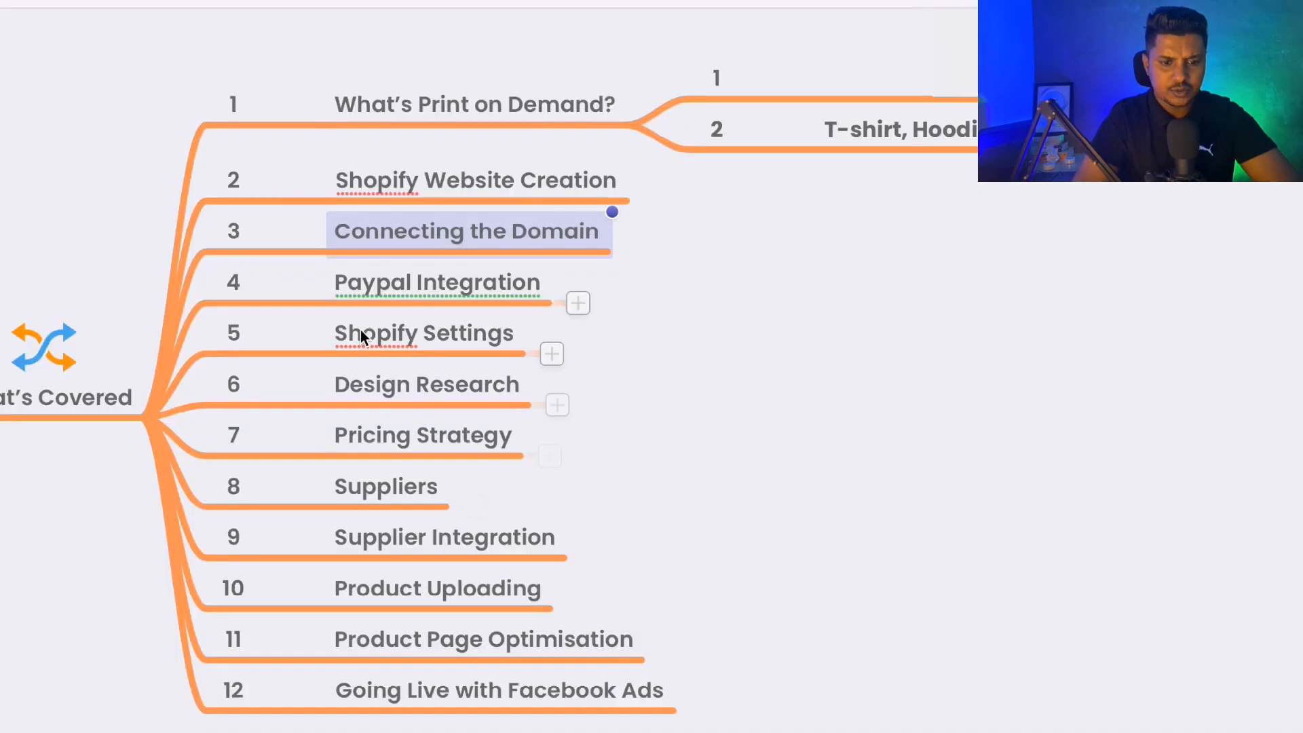
left_click(397, 295)
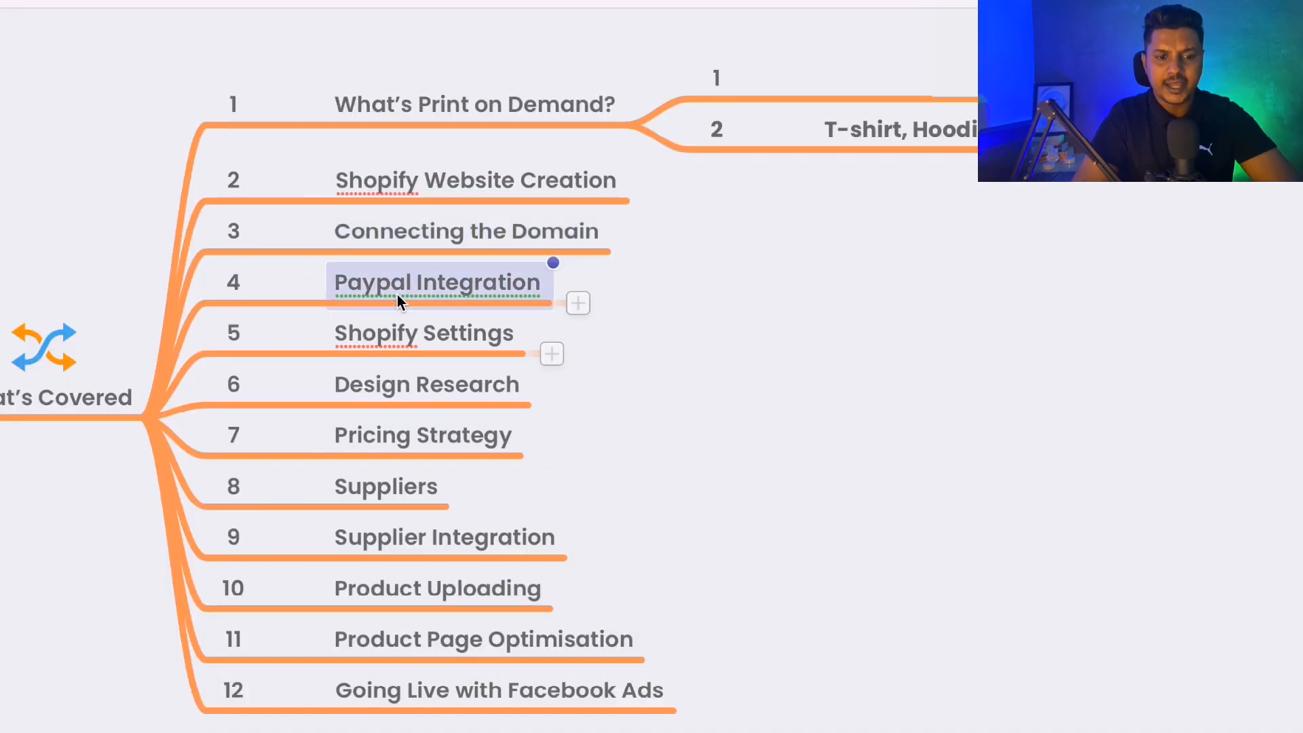
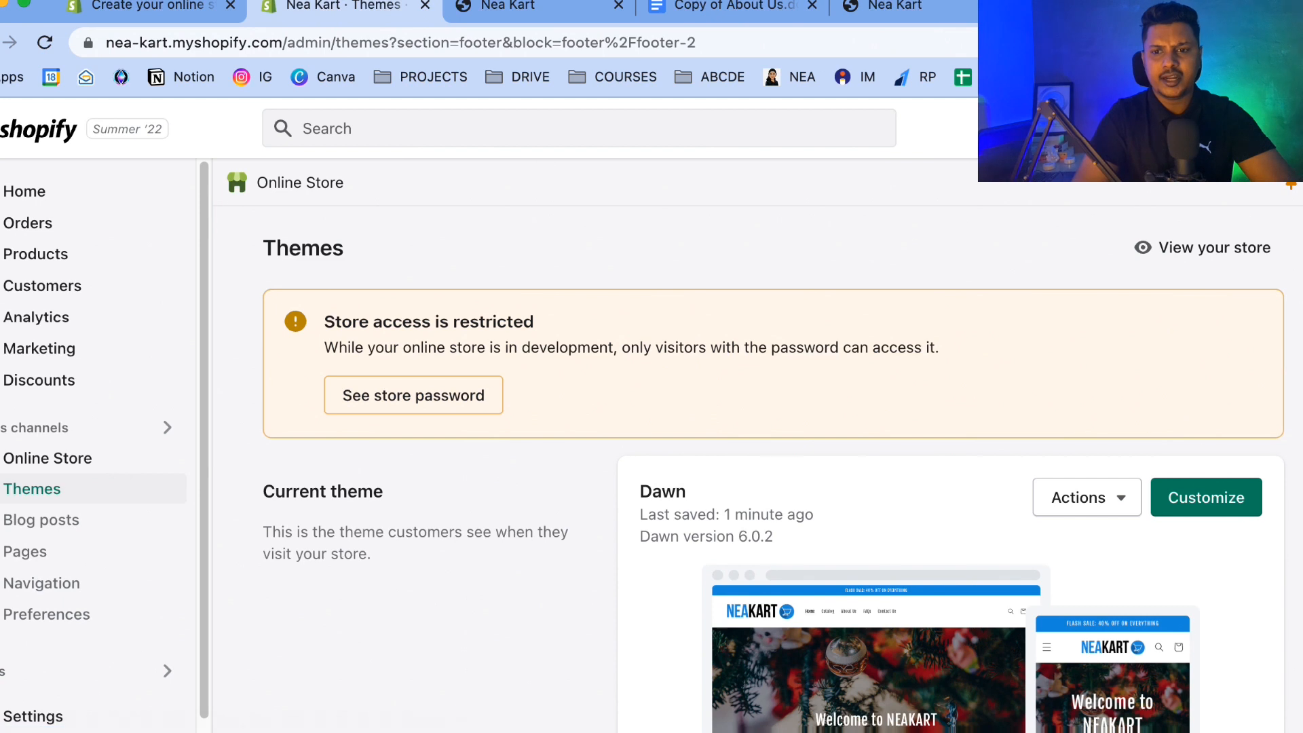
Open paypal.com in a new tab, start a PayPal sign-up, and review the Business Account option.
key("super+t")
type("paypal")
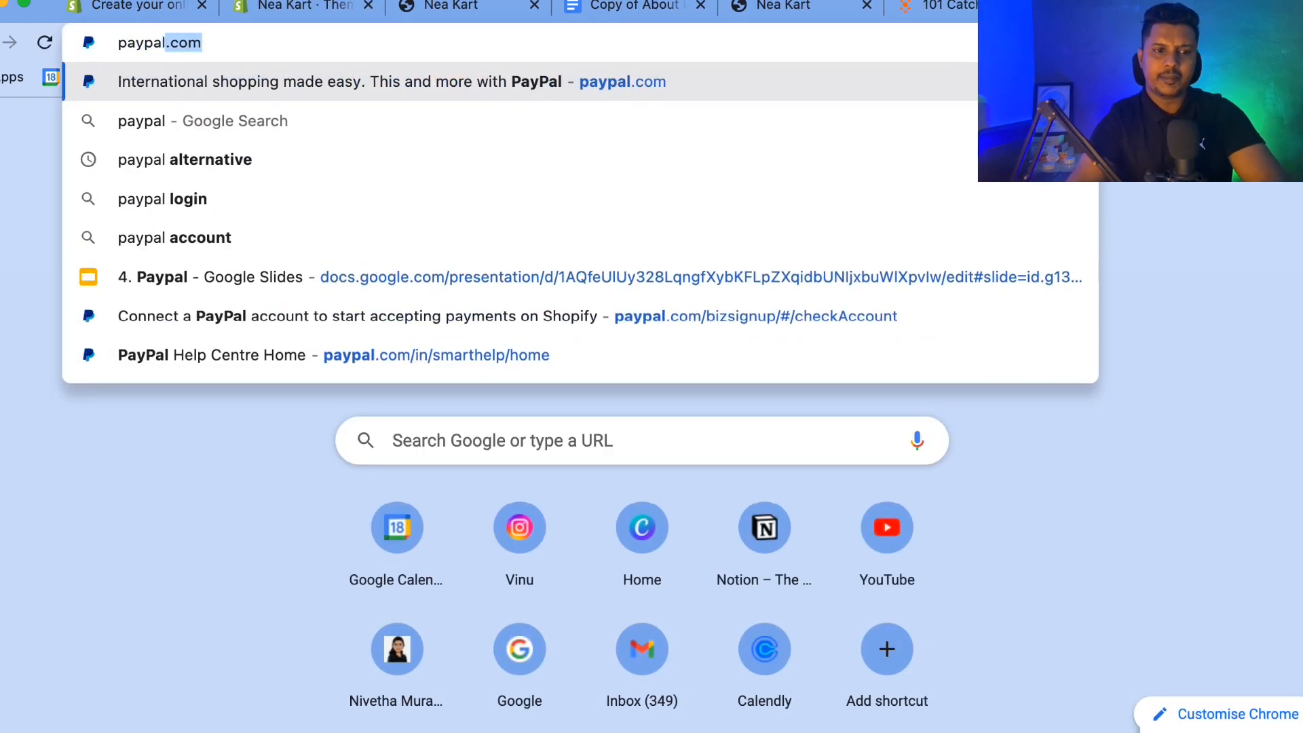
key("Return")
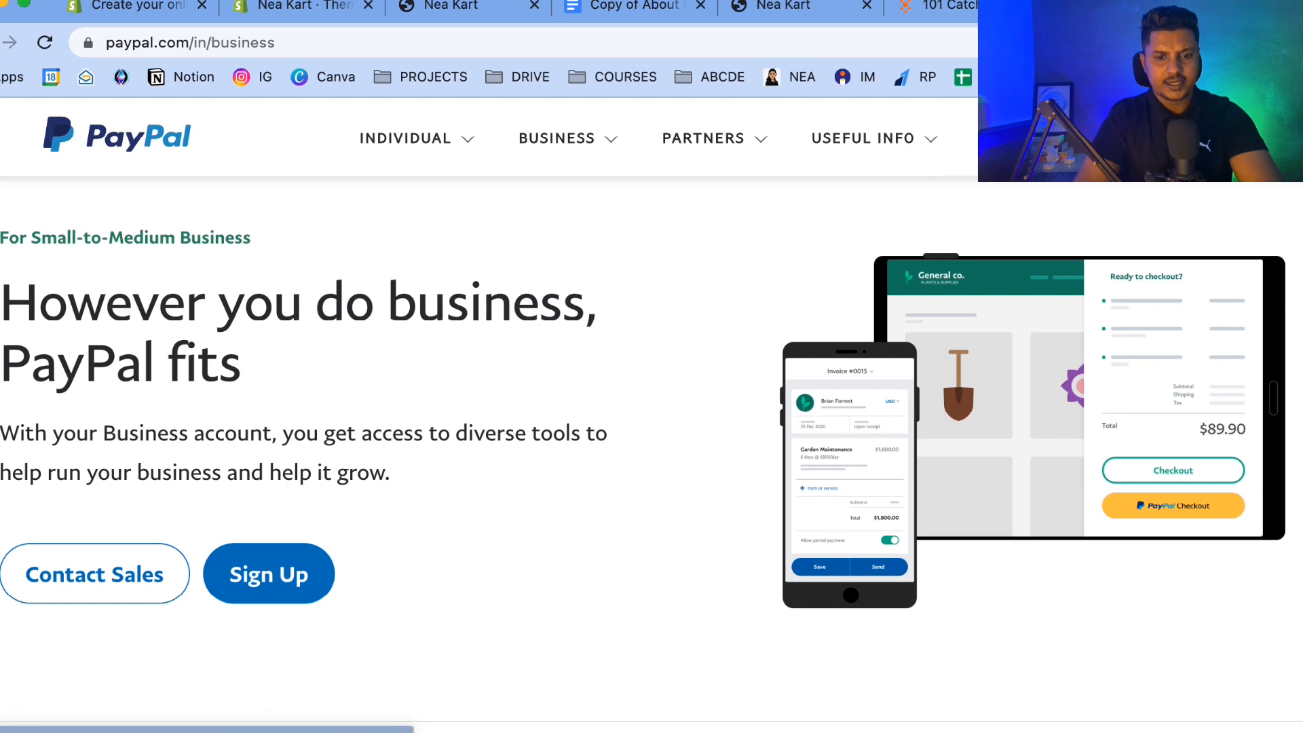
left_click(1191, 137)
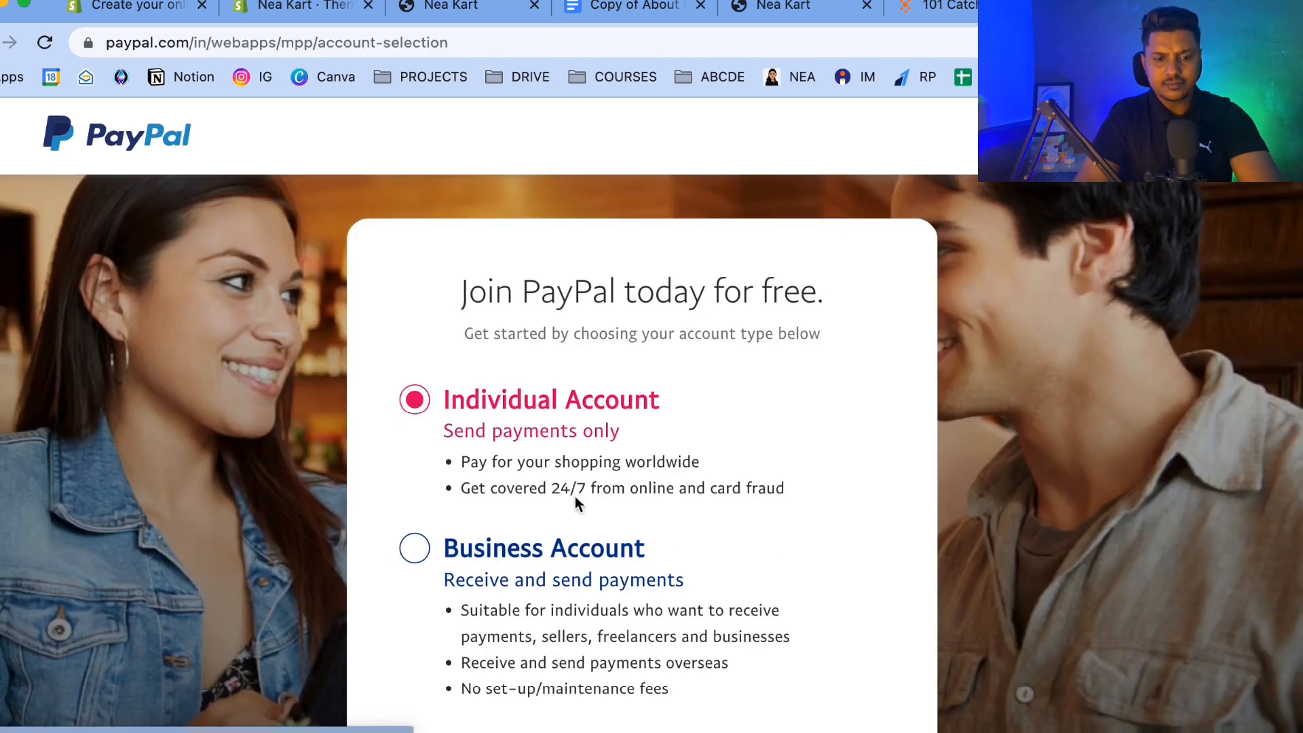
scroll(575, 495, "down", 3)
left_click(451, 386)
left_click_drag(451, 386, 710, 391)
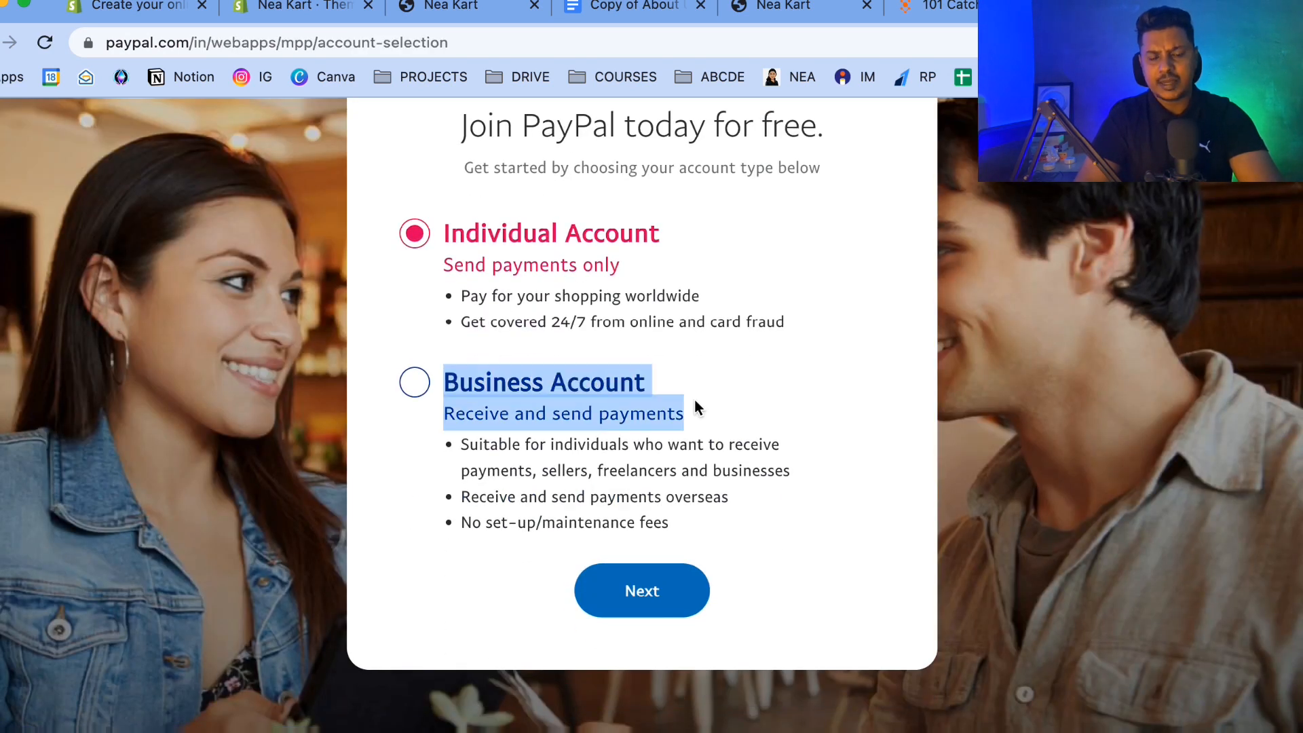
scroll(676, 405, "up", 3)
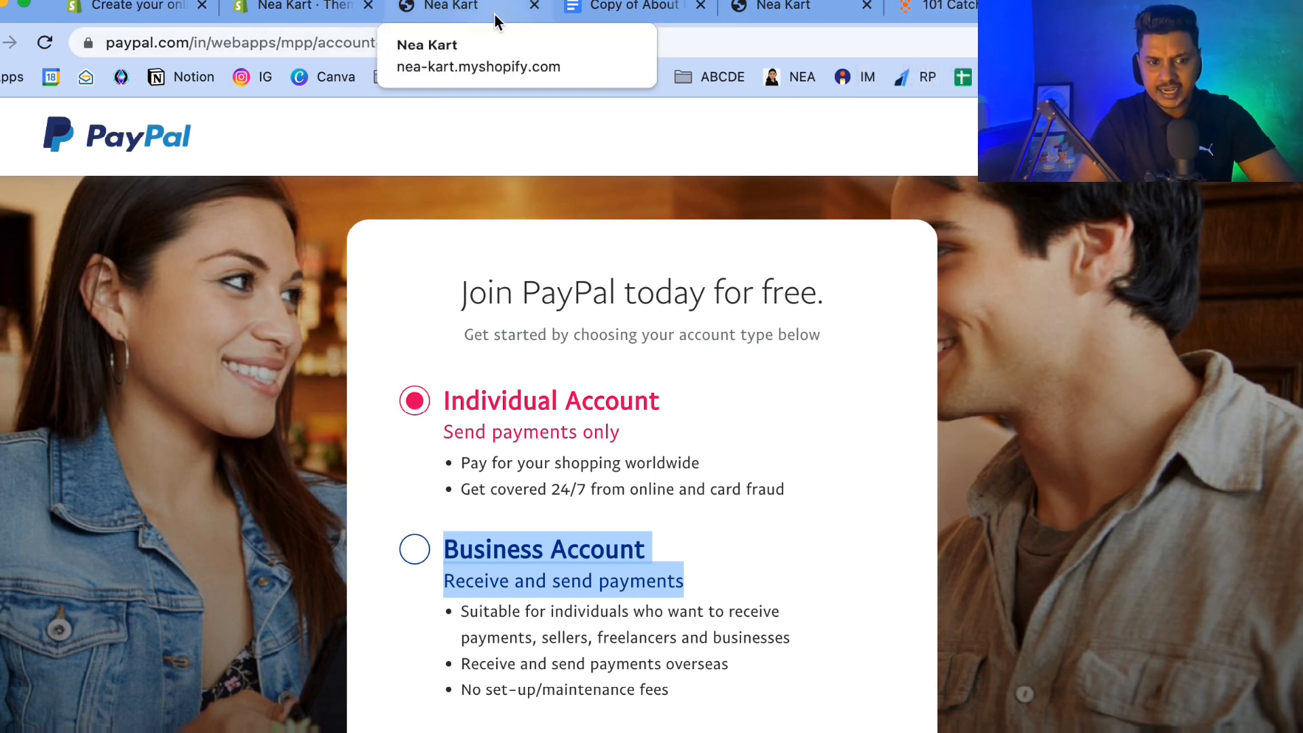
Return to the store admin, open the Payments settings, and choose to activate PayPal.
left_click(308, 19)
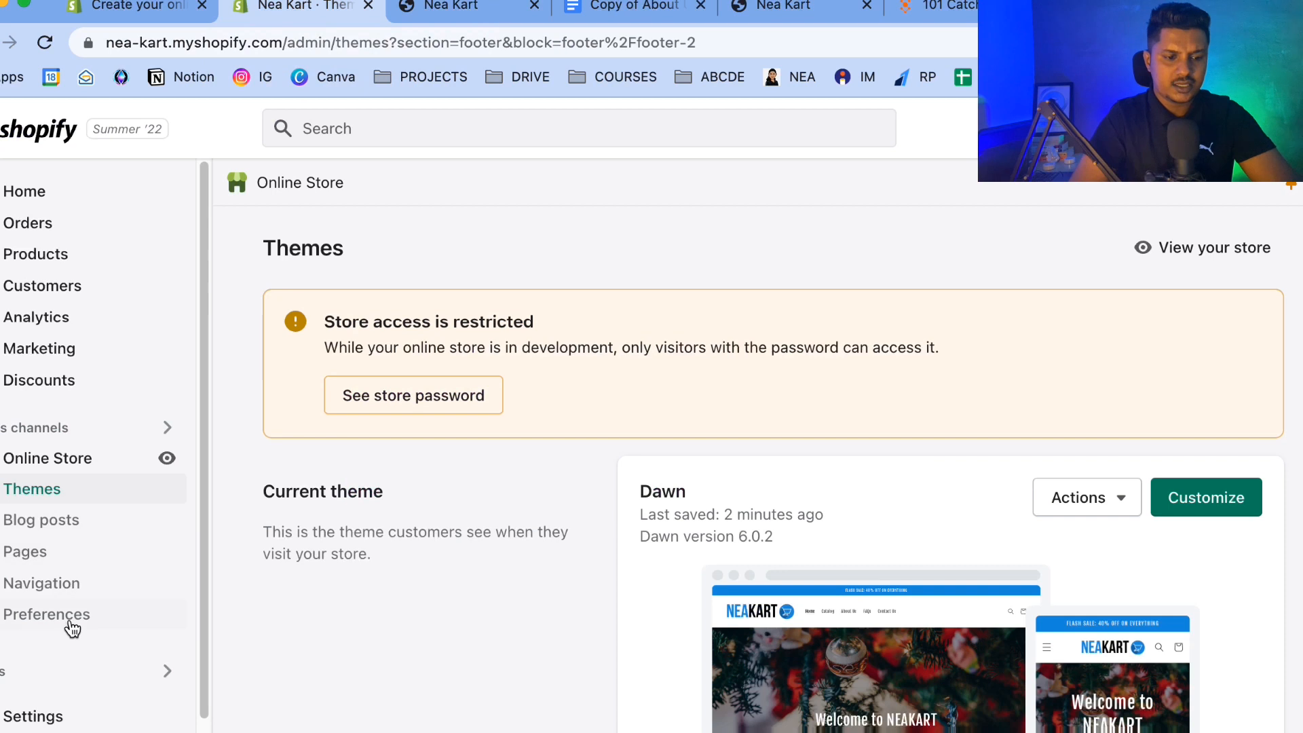
left_click(34, 713)
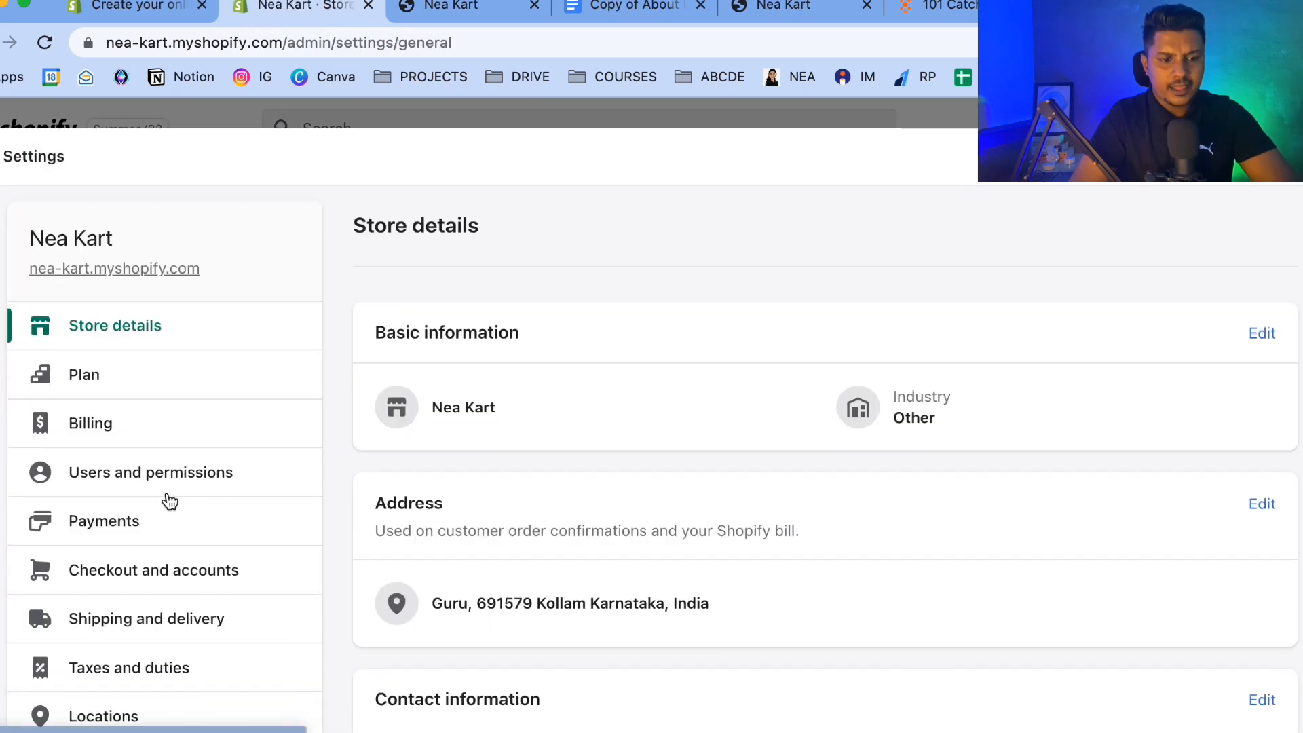
left_click(112, 509)
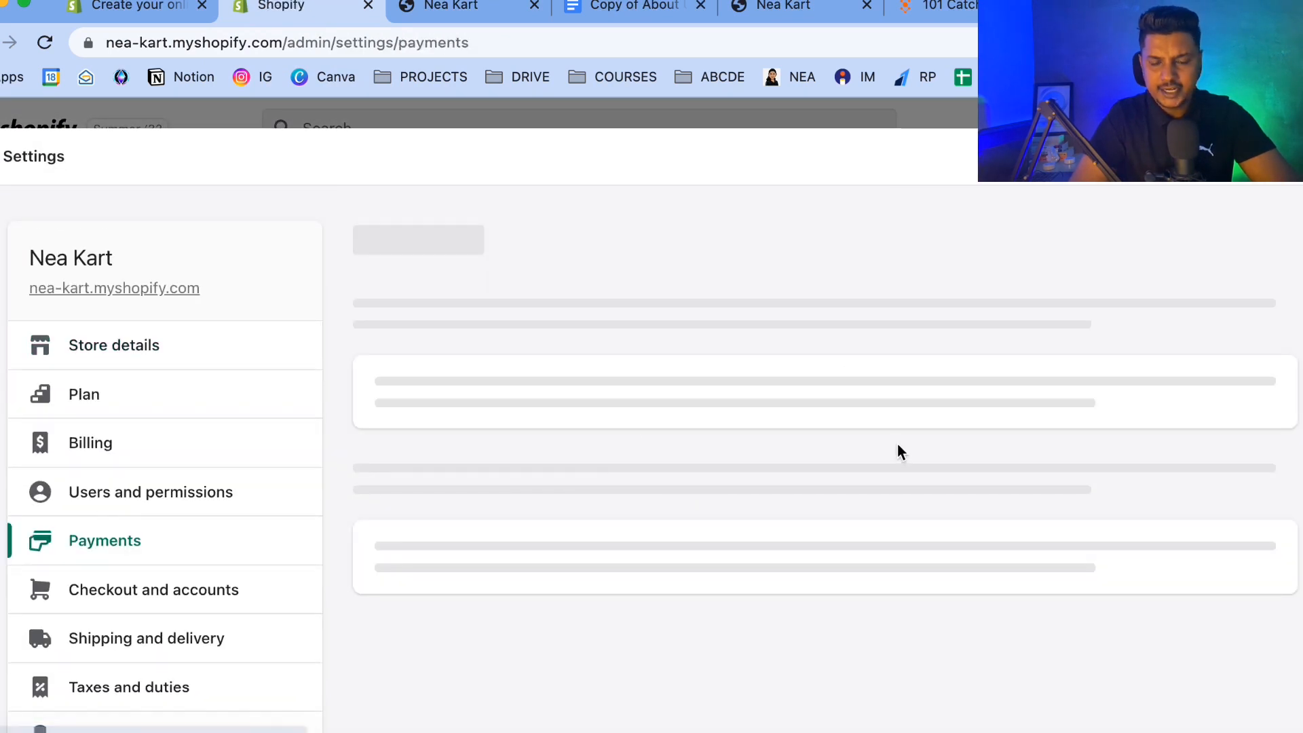
scroll(730, 424, "down", 6)
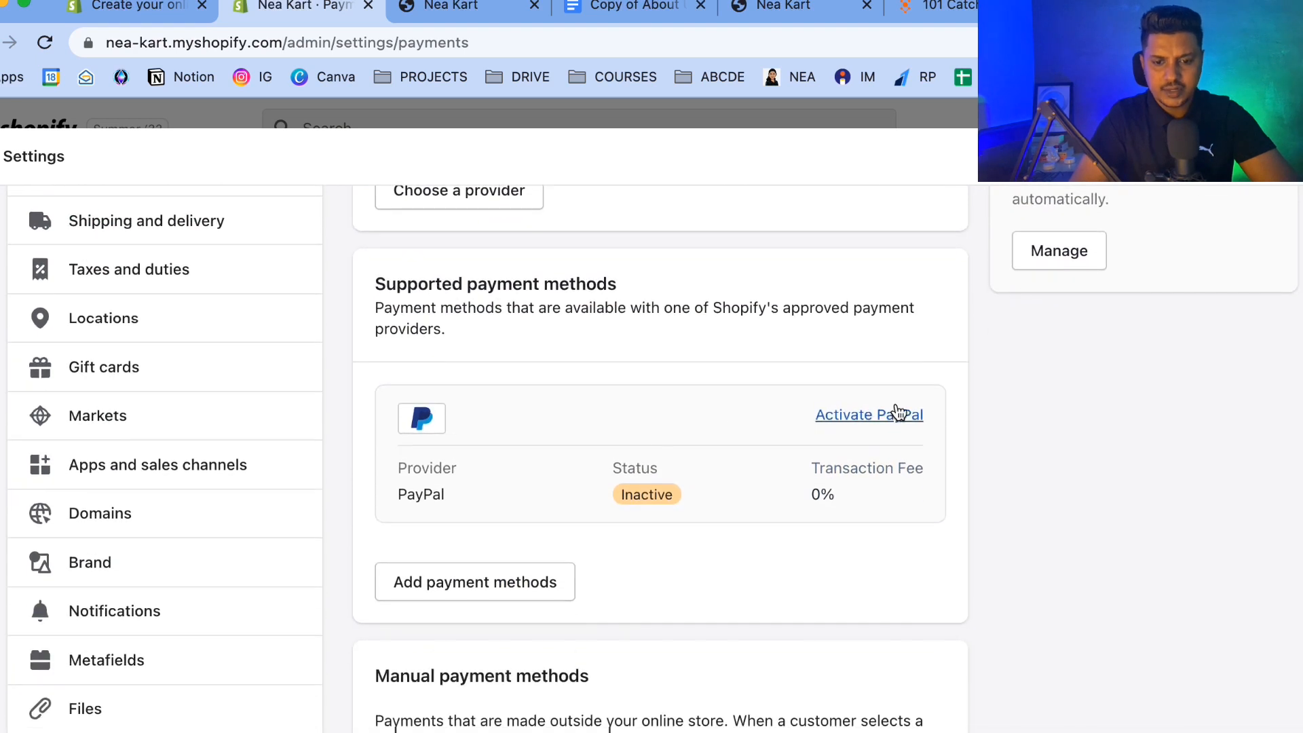
left_click(873, 416)
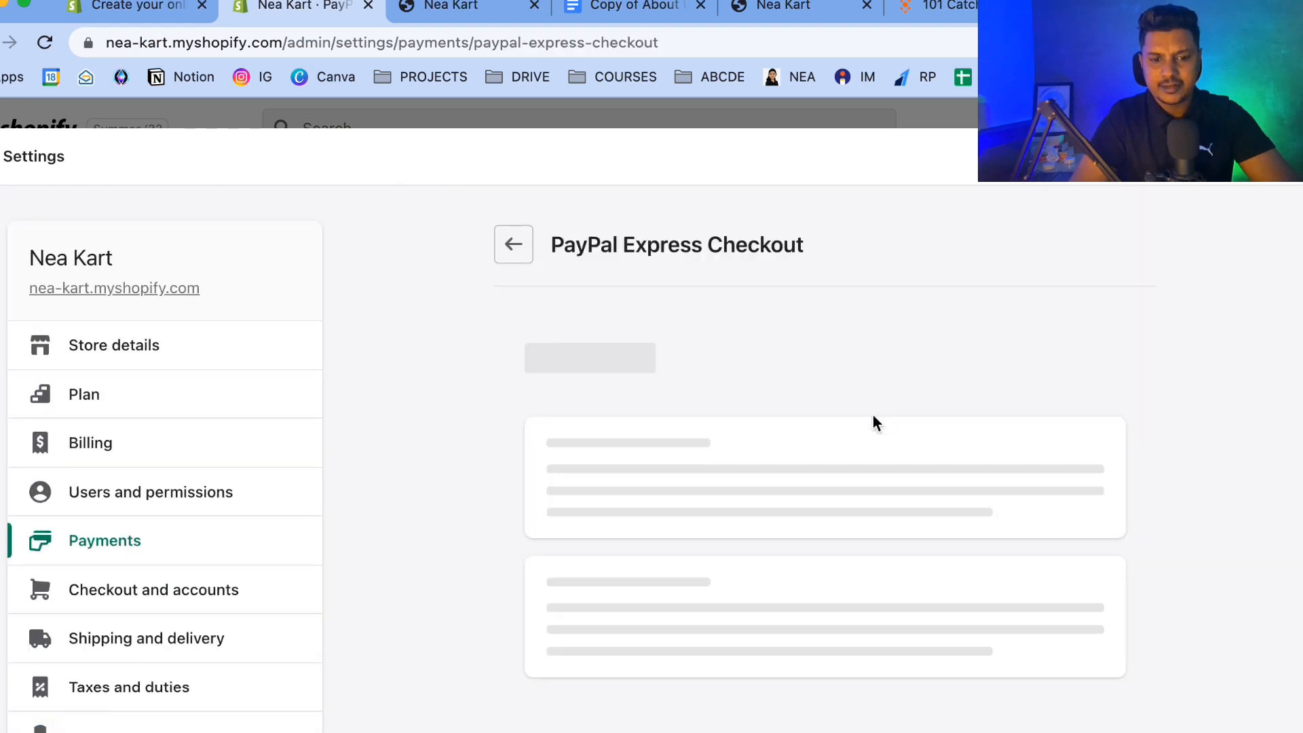
Start activating PayPal Express Checkout to open the PayPal account connection page.
scroll(593, 485, "down", 3)
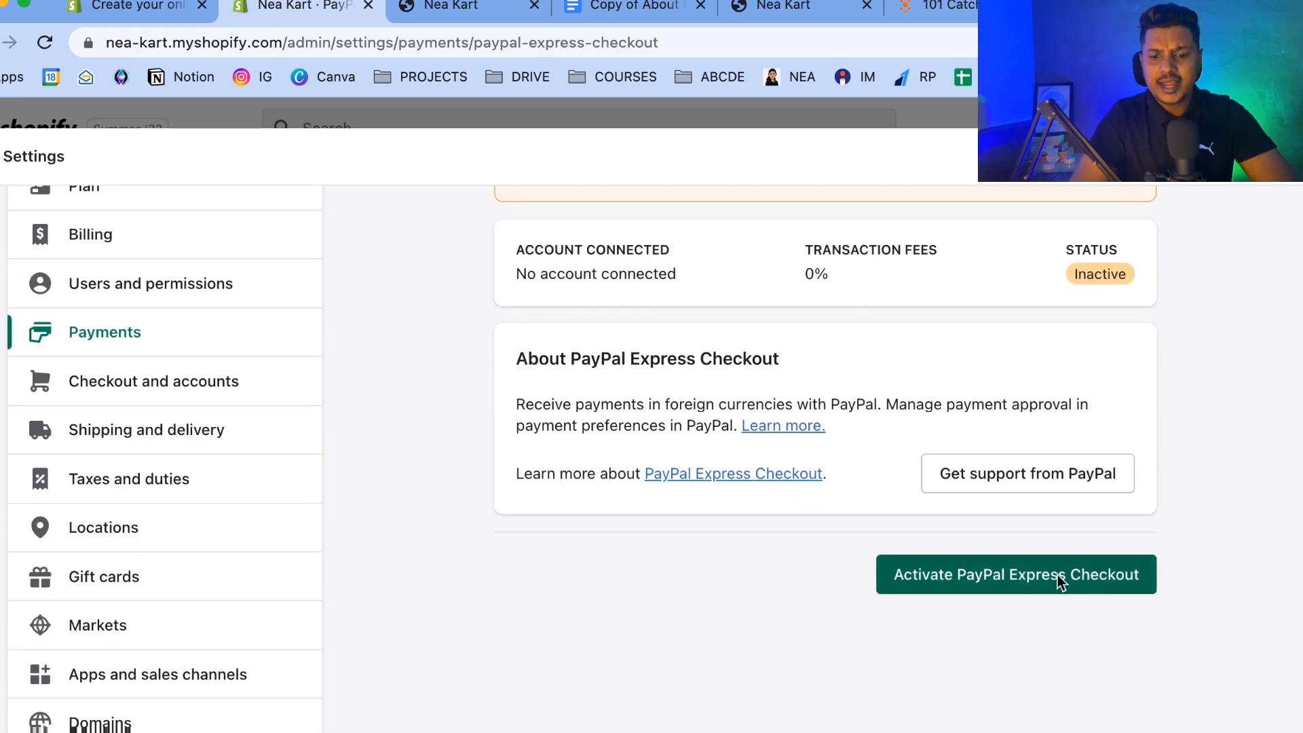
left_click_drag(960, 585, 665, 615)
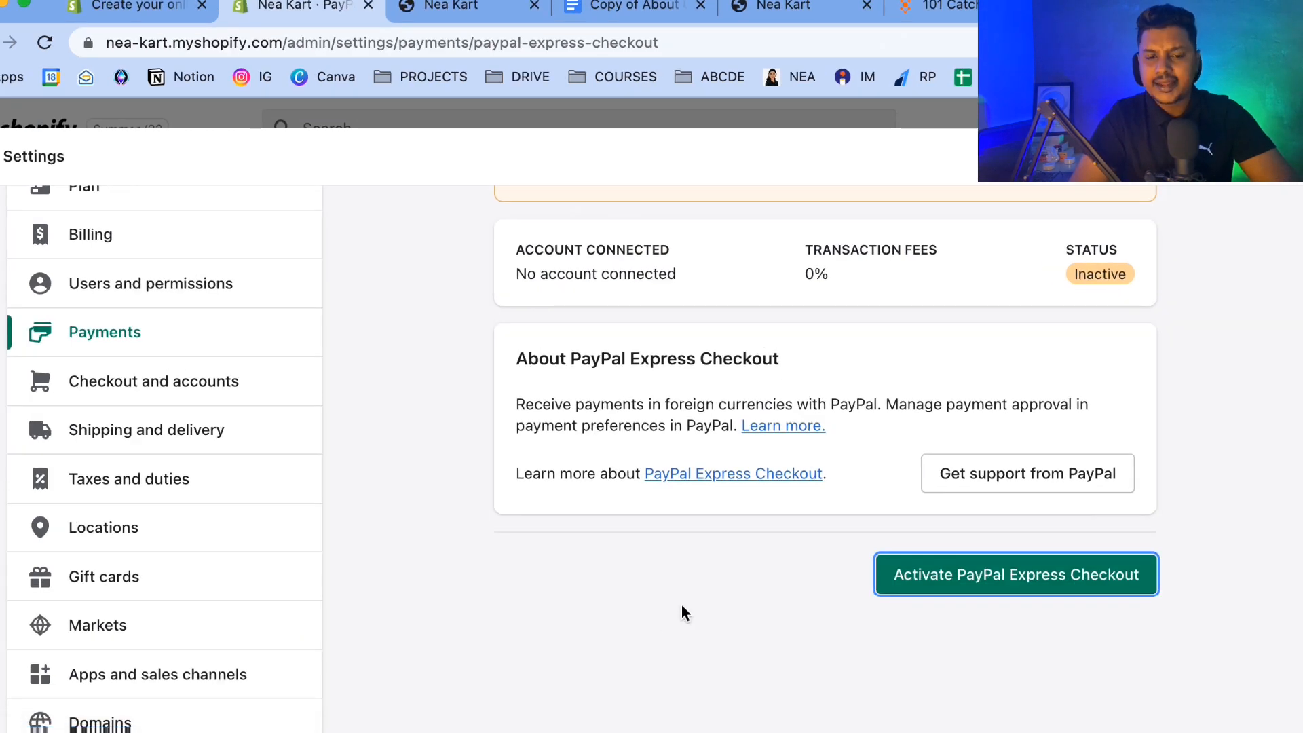
left_click(896, 542)
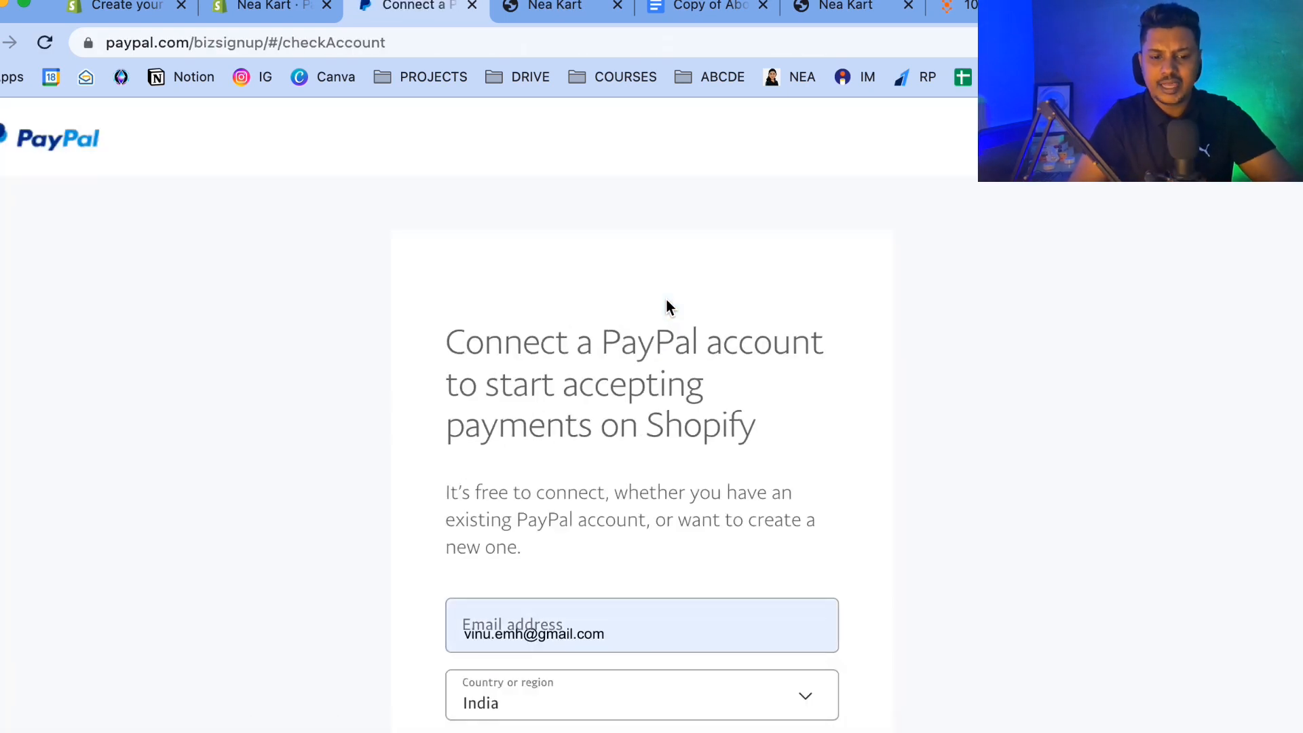
Close the PayPal connection tab and return to the PayPal Express Checkout settings.
scroll(666, 302, "down", 5)
scroll(665, 302, "up", 5)
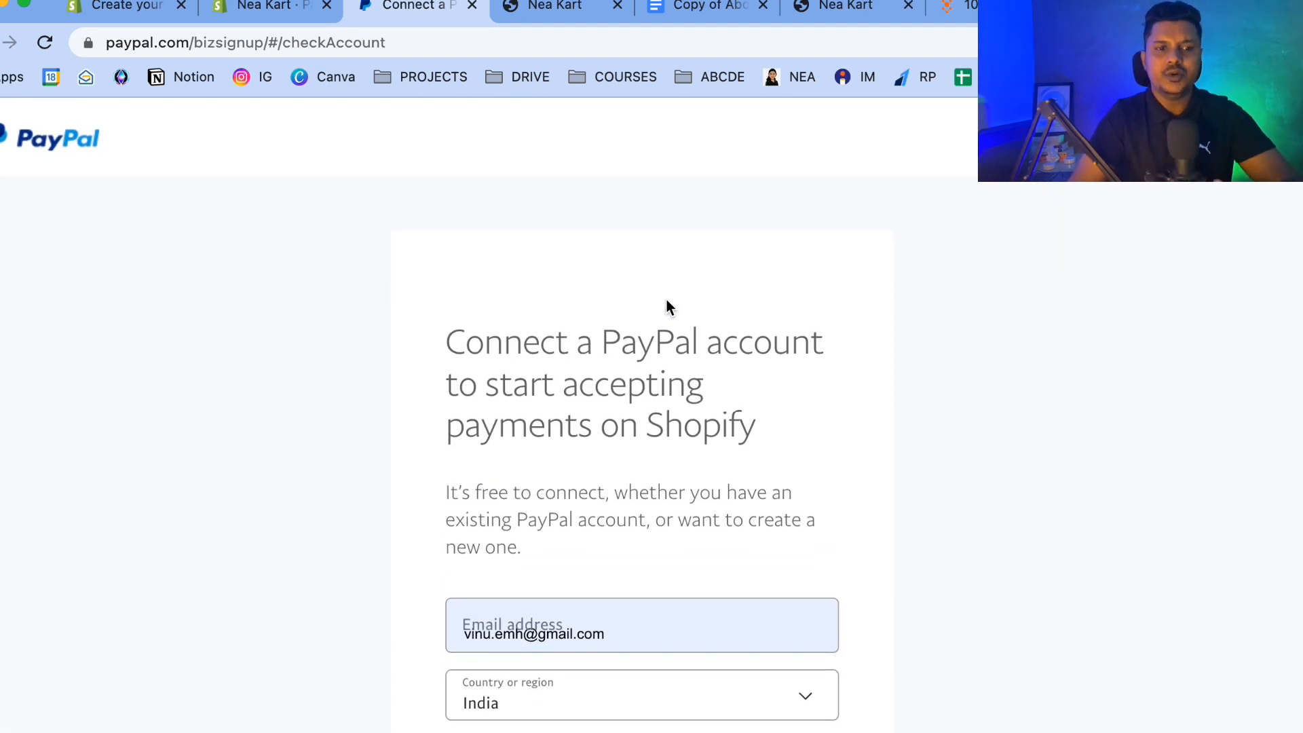
left_click(467, 8)
scroll(376, 377, "up", 5)
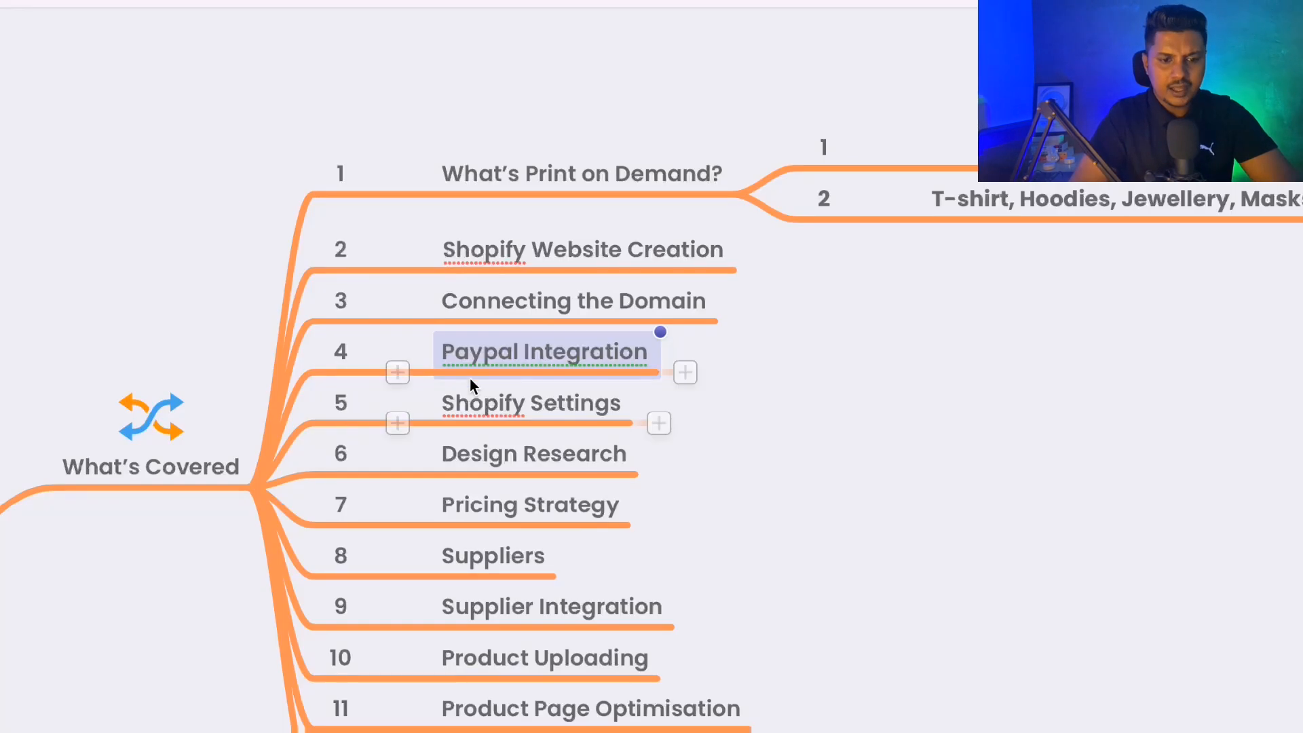
left_click(551, 410)
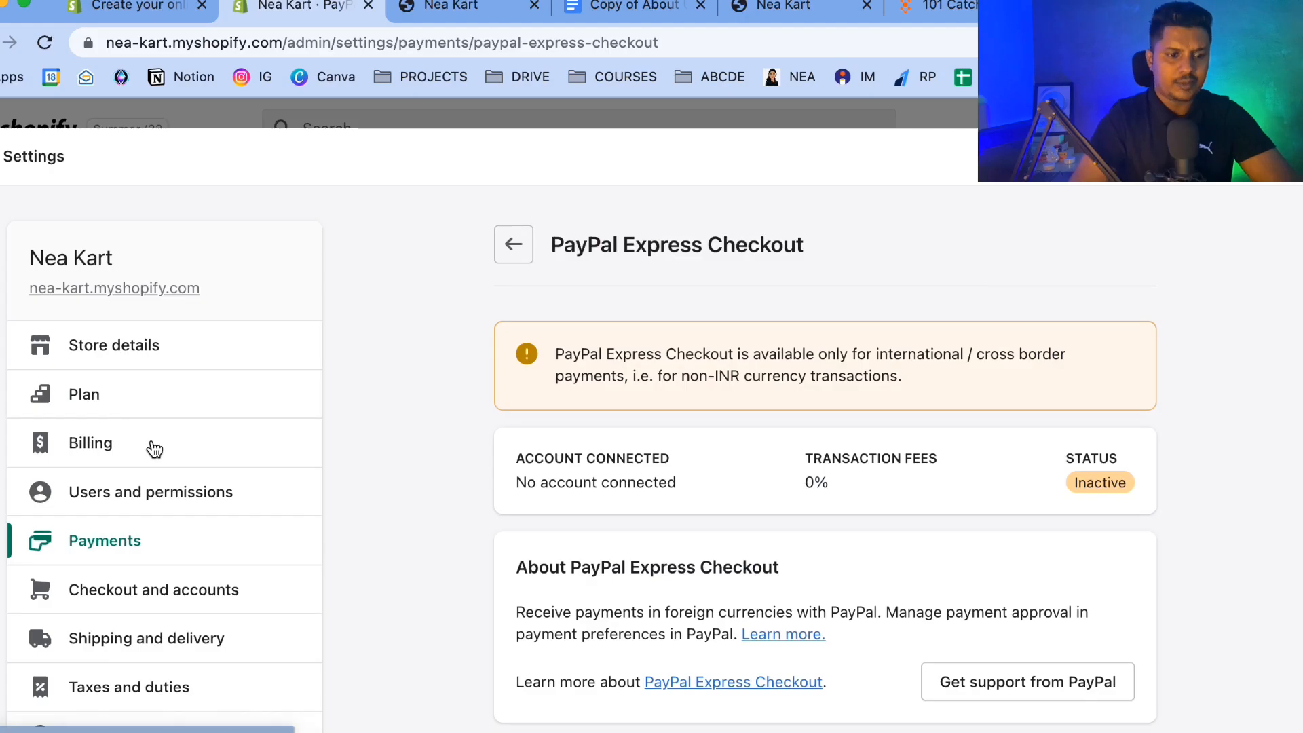
Open Store details and review the store's address.
left_click(194, 351)
scroll(529, 508, "down", 5)
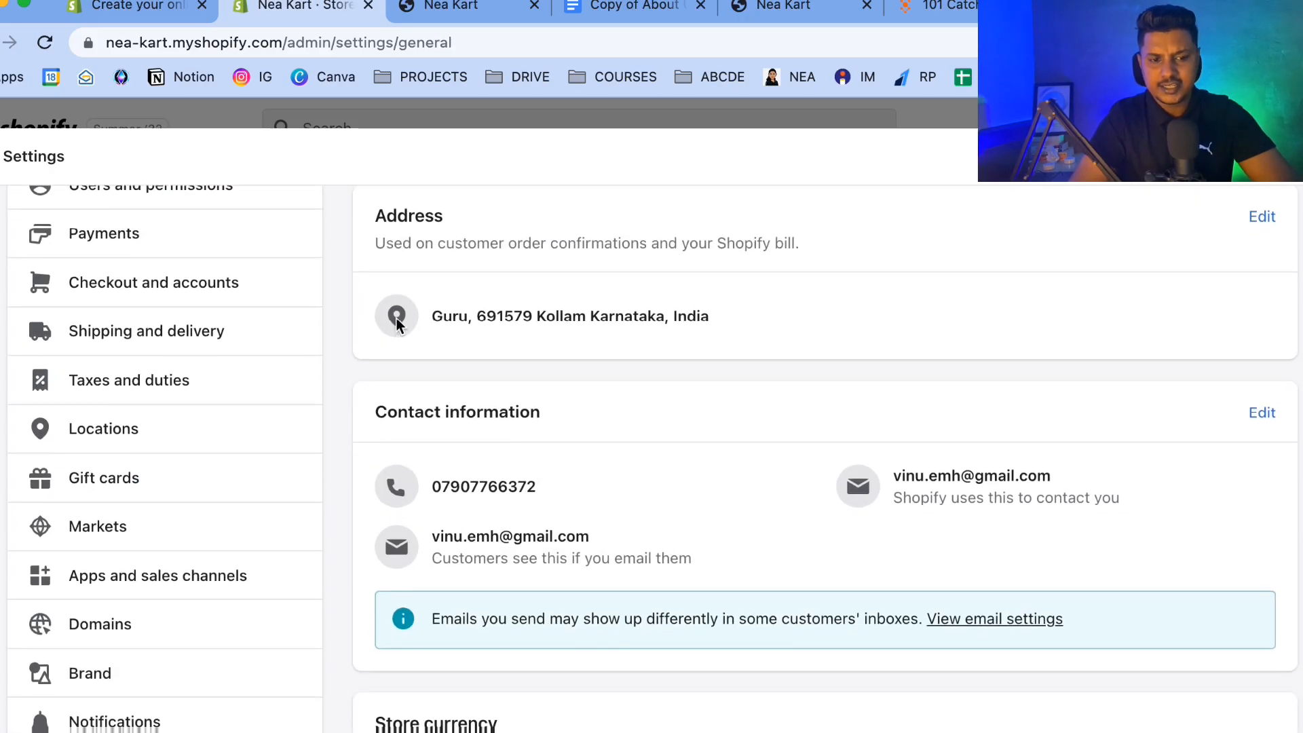
left_click_drag(432, 316, 392, 319)
left_click(715, 319)
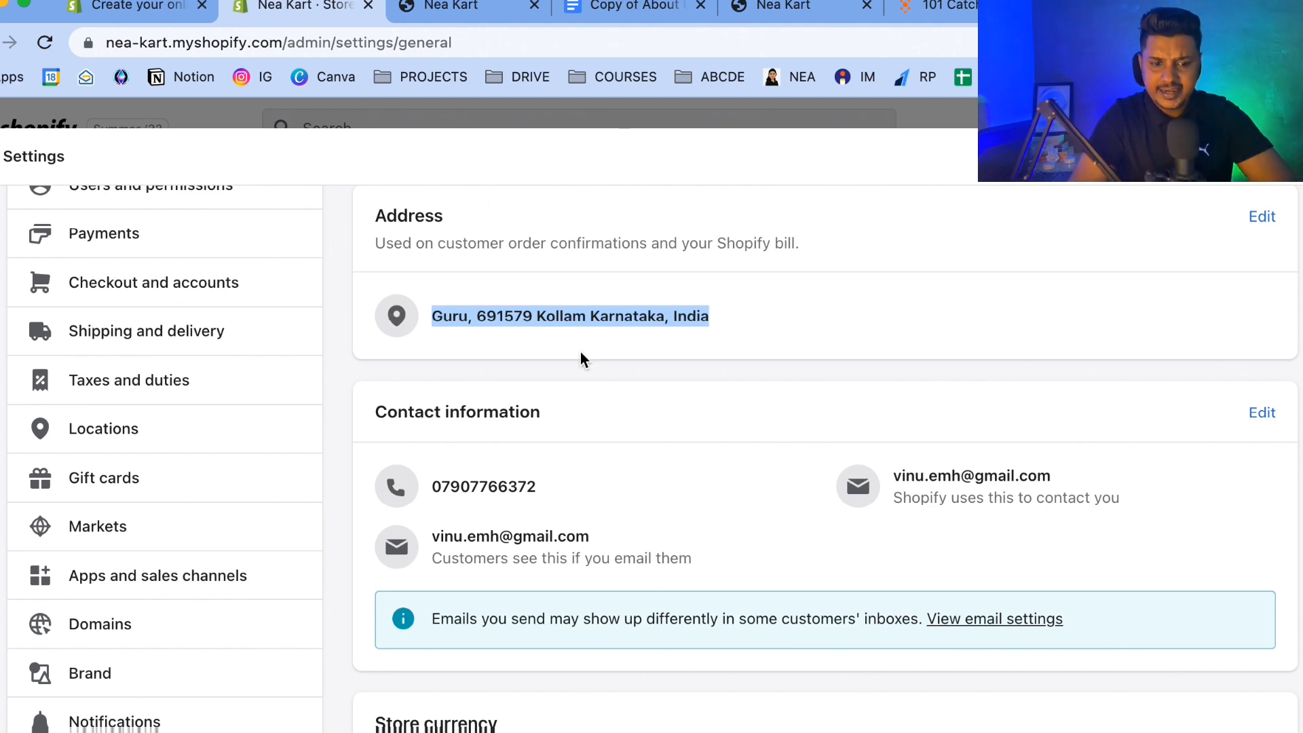
Set the store's time zone to (GMT-05:00) Eastern Time (US & Canada) and save the settings.
scroll(869, 306, "down", 8)
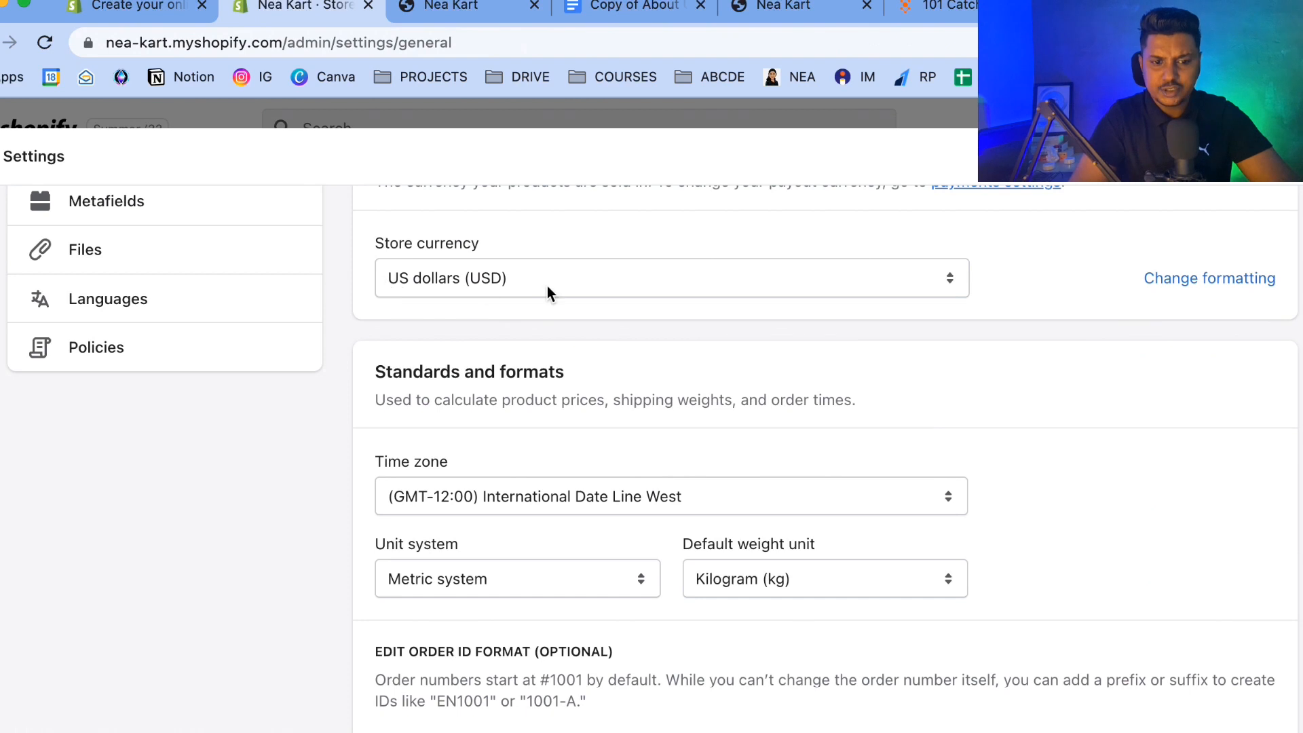
scroll(547, 286, "down", 2)
left_click(437, 348)
scroll(463, 516, "down", 5)
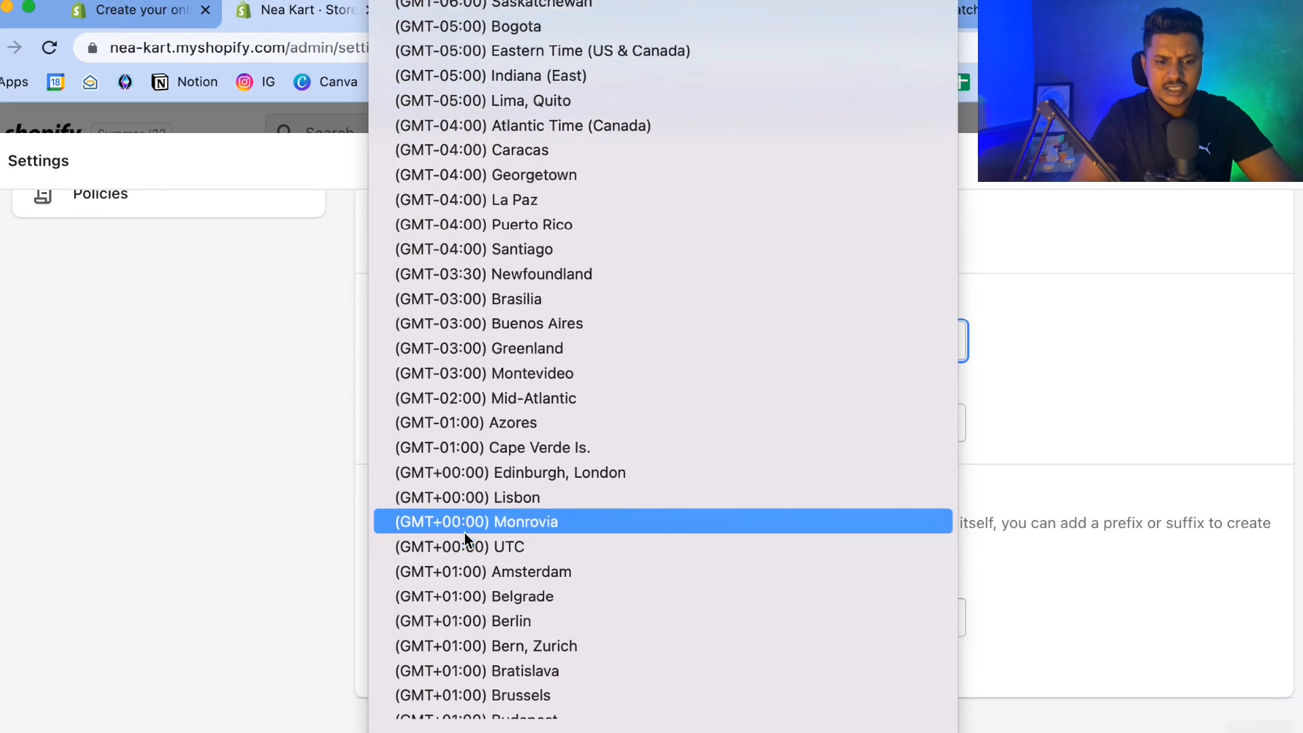
scroll(465, 532, "down", 5)
scroll(464, 532, "up", 10)
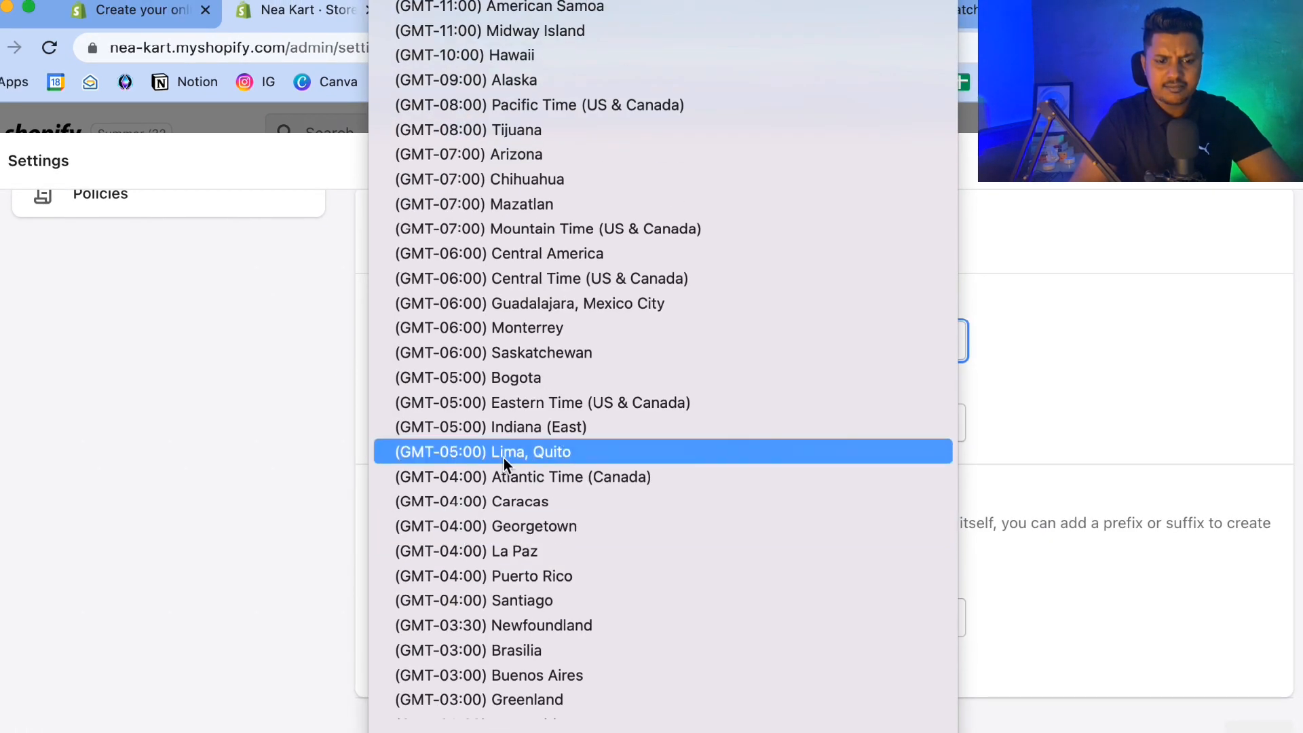
scroll(503, 458, "down", 8)
scroll(504, 458, "up", 8)
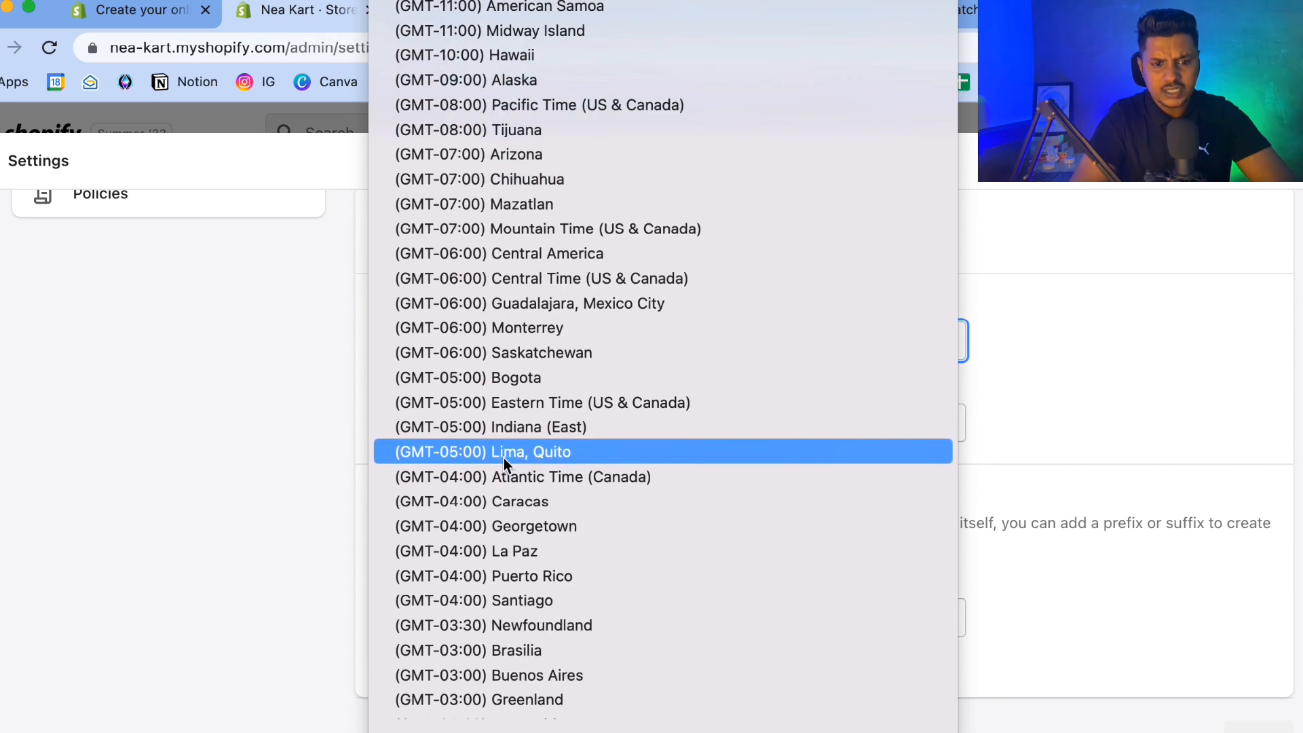
scroll(494, 250, "down", 3)
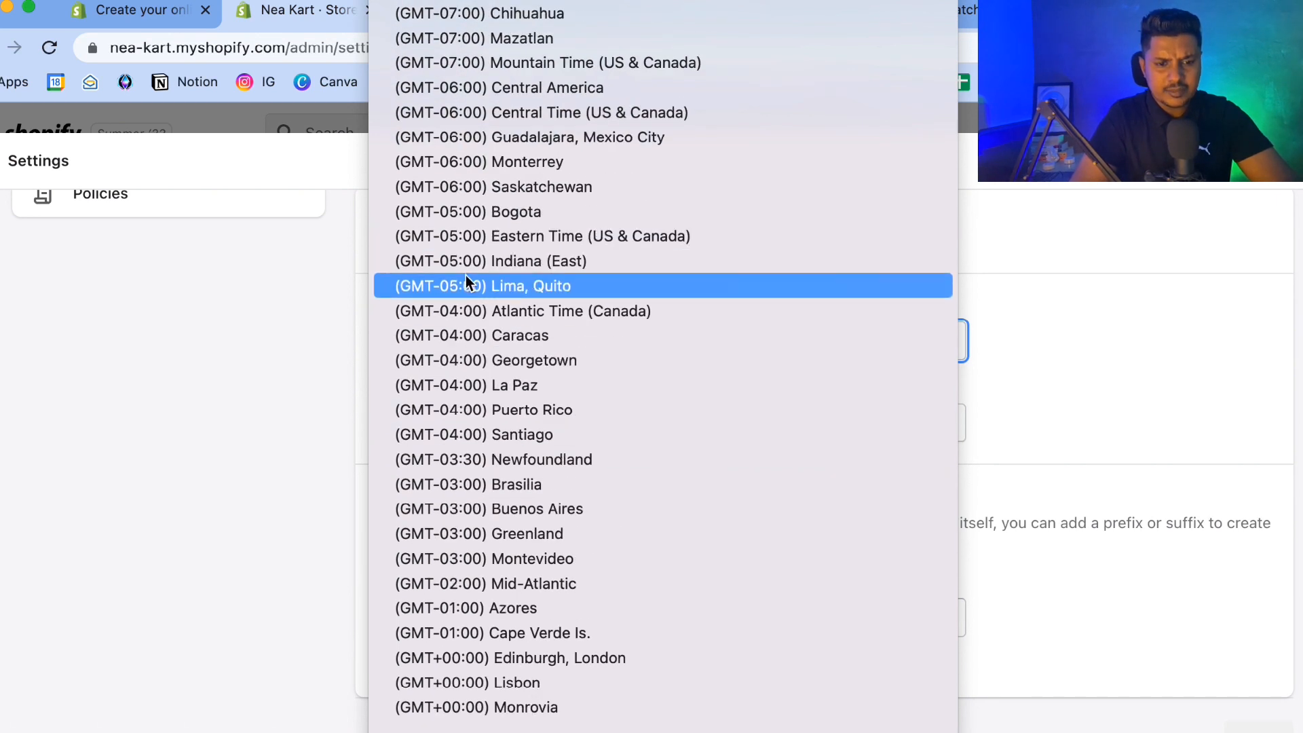
left_click(475, 238)
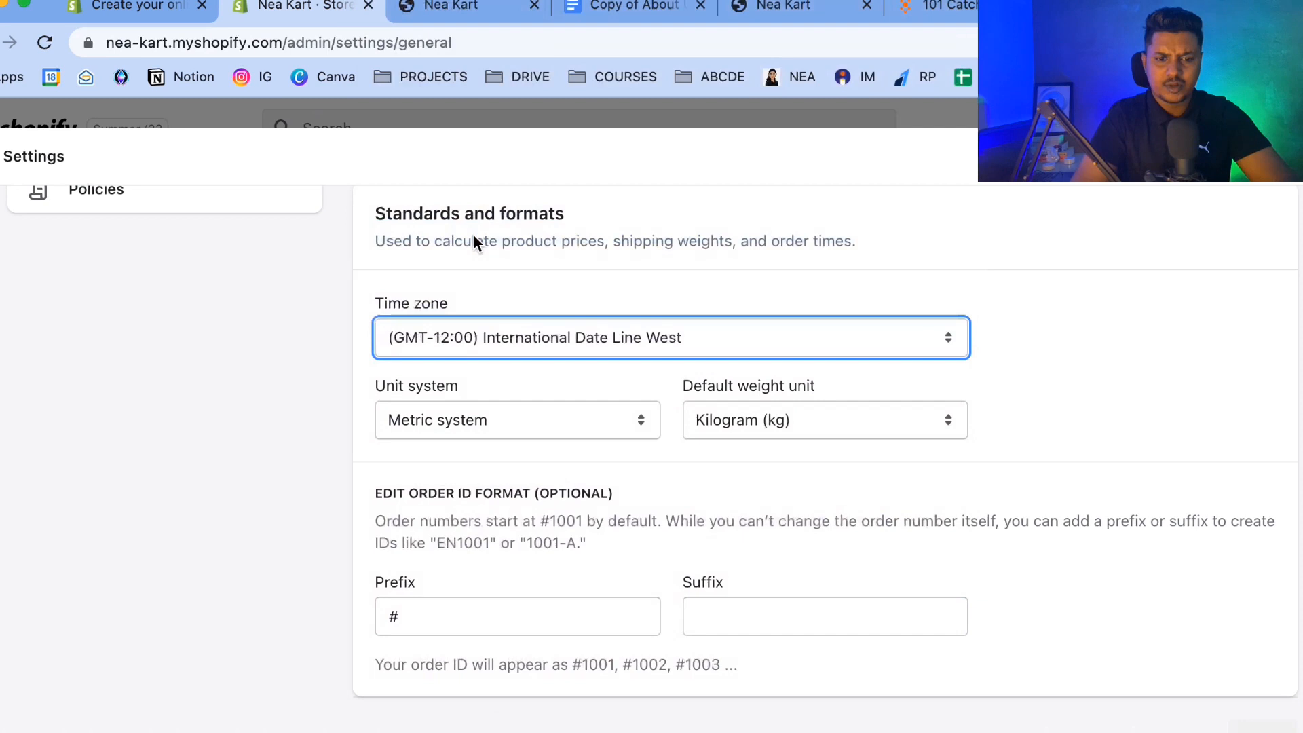
scroll(697, 420, "down", 2)
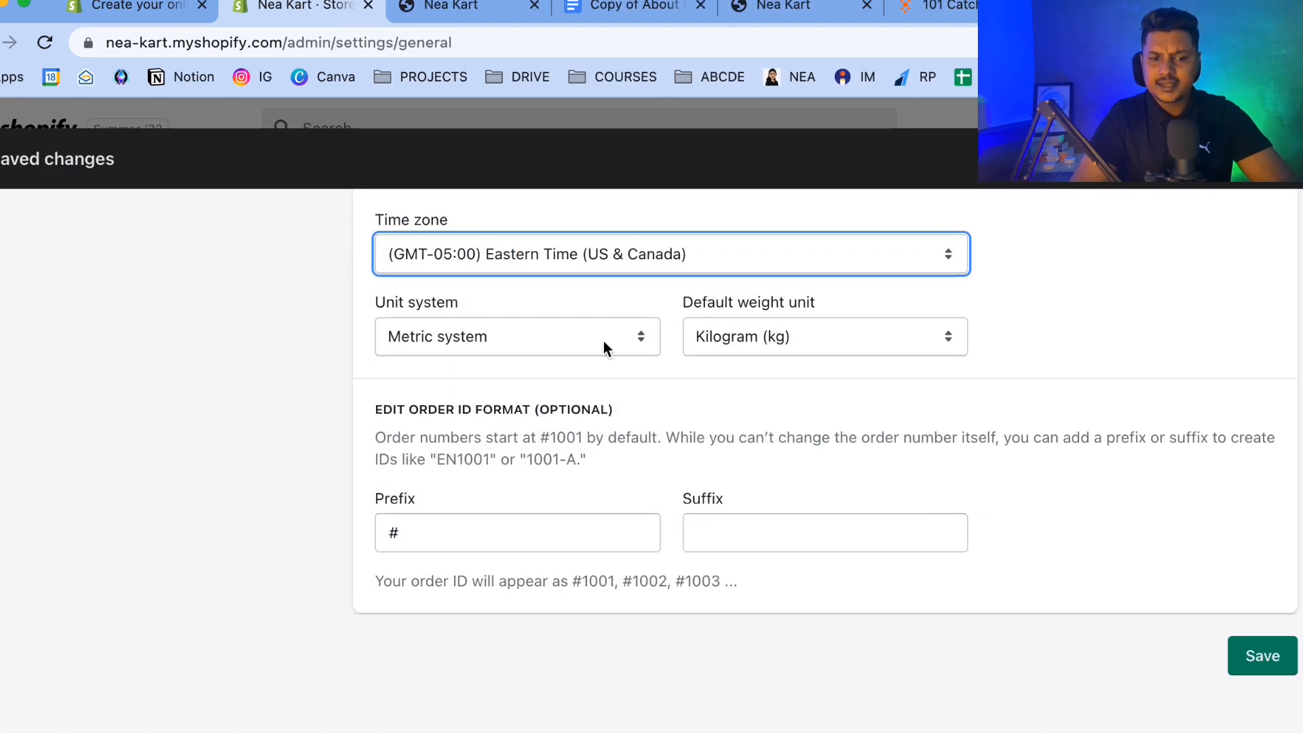
scroll(469, 540, "down", 2)
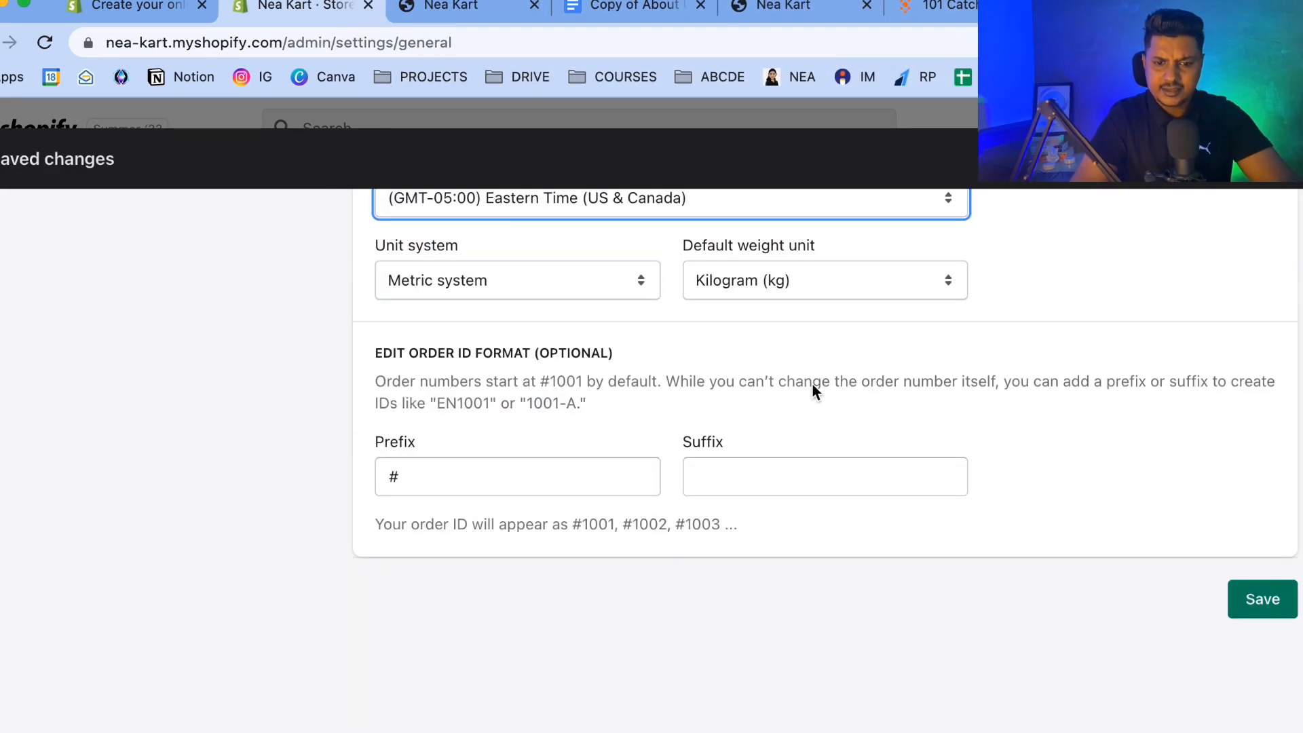
scroll(814, 383, "up", 5)
scroll(812, 384, "up", 10)
scroll(813, 384, "down", 15)
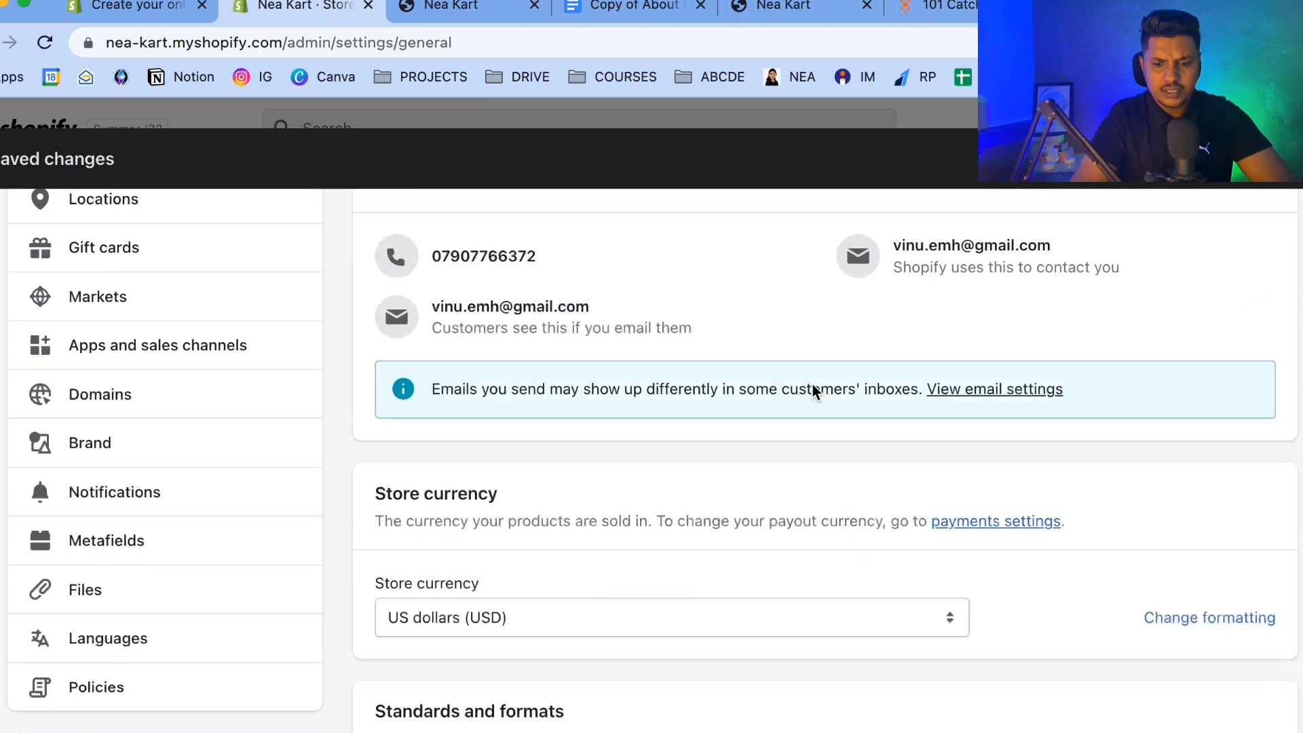
left_click(1288, 606)
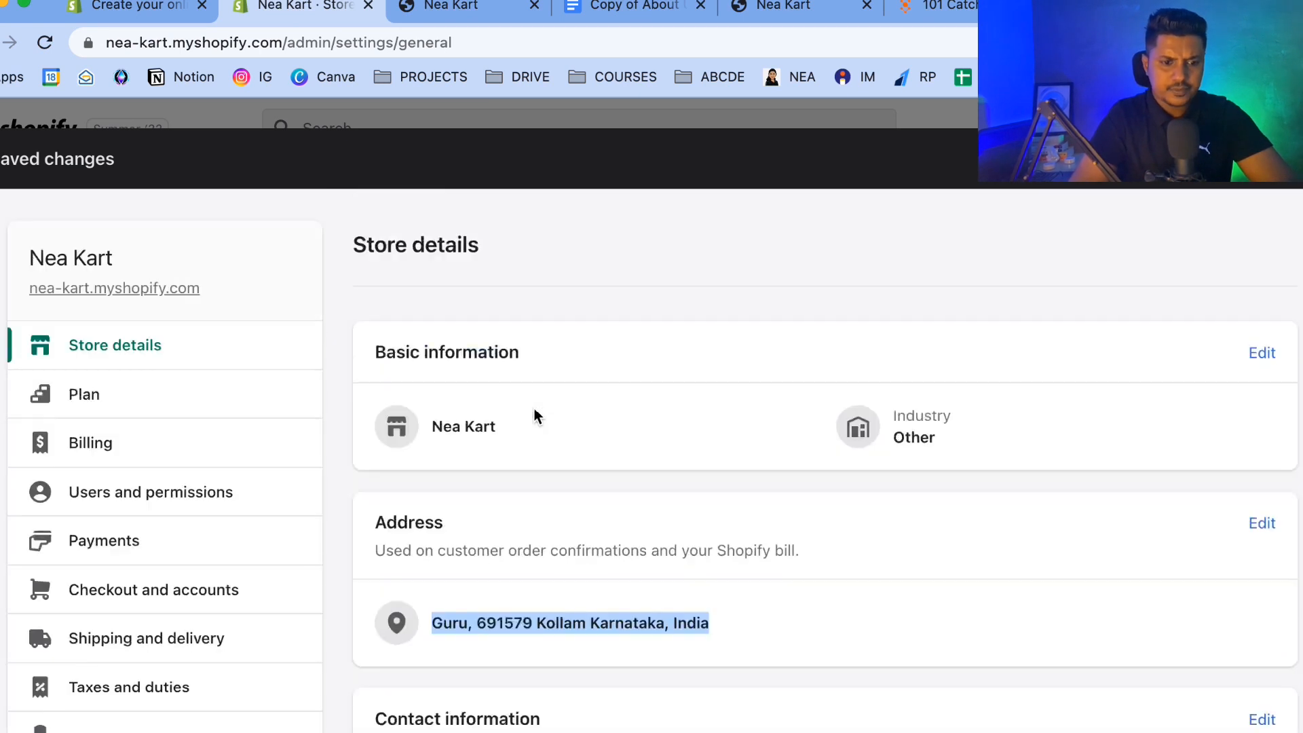
Browse the Plan, Billing, Users and permissions, and Payments settings pages.
scroll(66, 375, "down", 3)
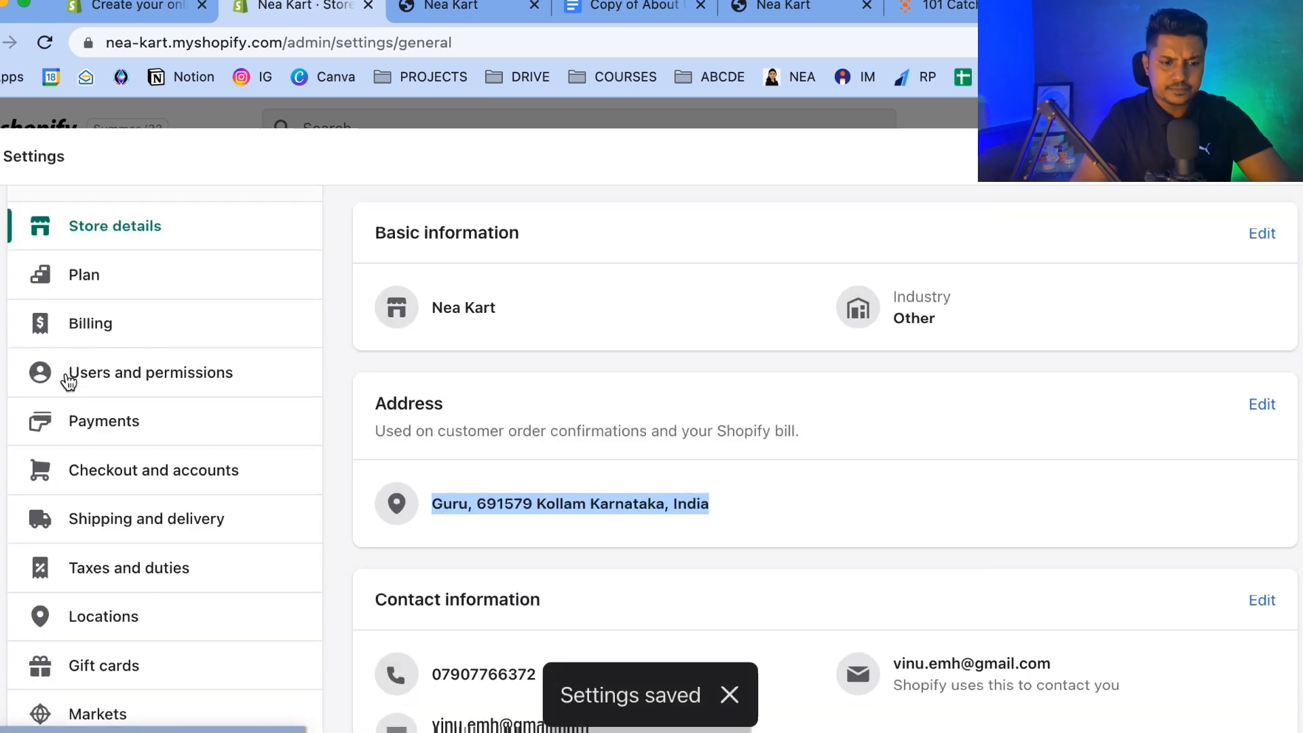
scroll(86, 337, "down", 1)
left_click(134, 239)
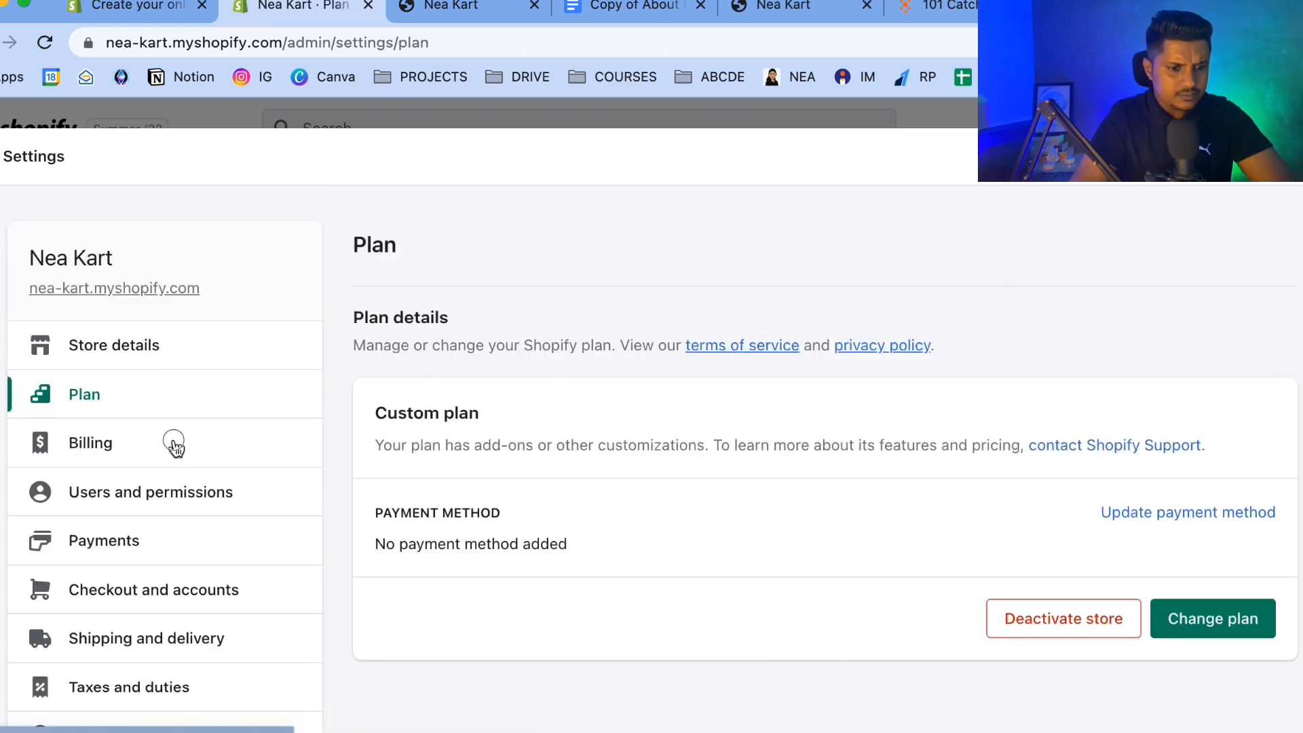
left_click(174, 445)
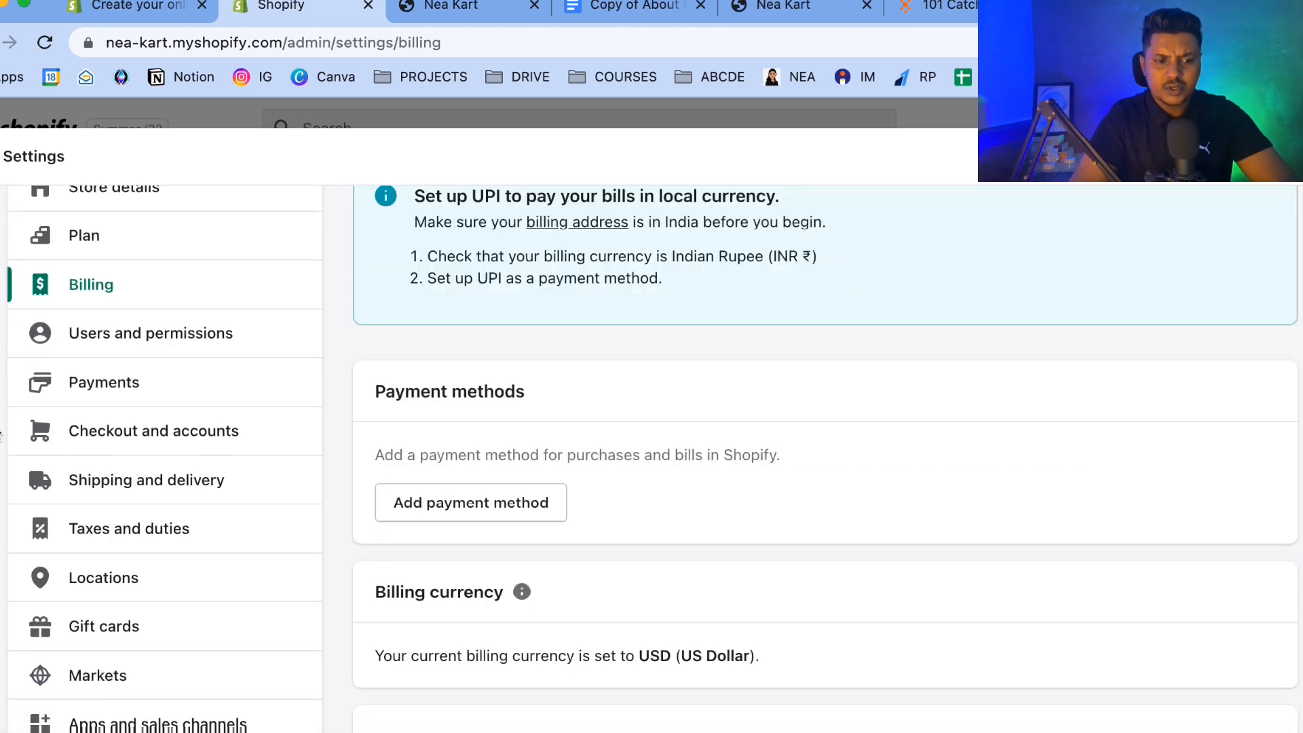
left_click(180, 331)
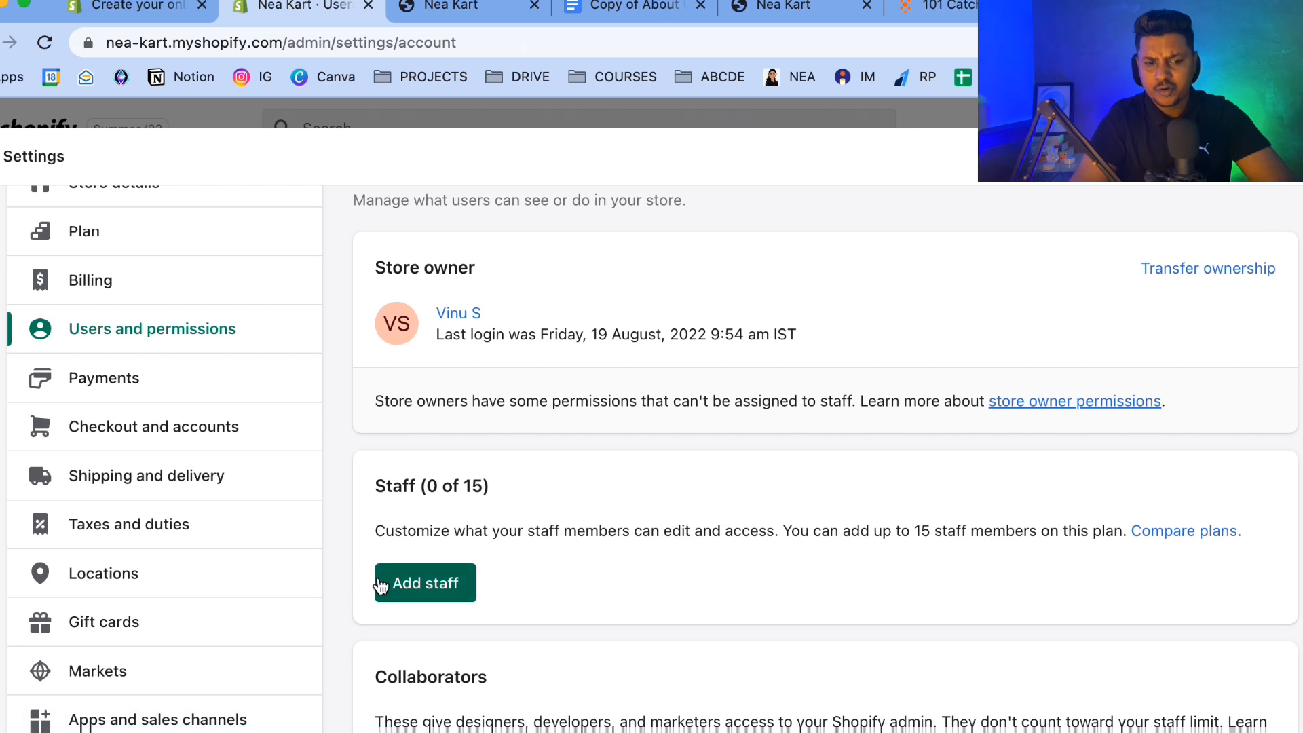
scroll(59, 411, "down", 2)
left_click(140, 263)
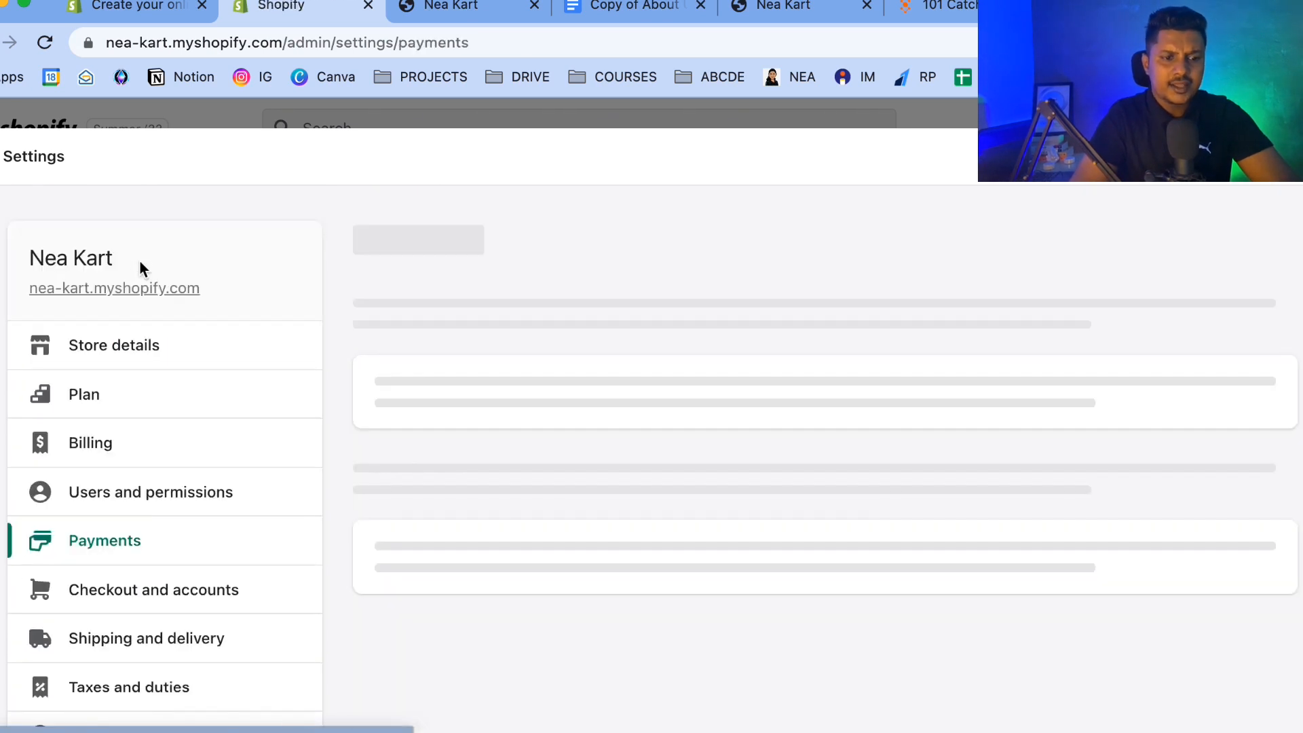
scroll(651, 441, "down", 3)
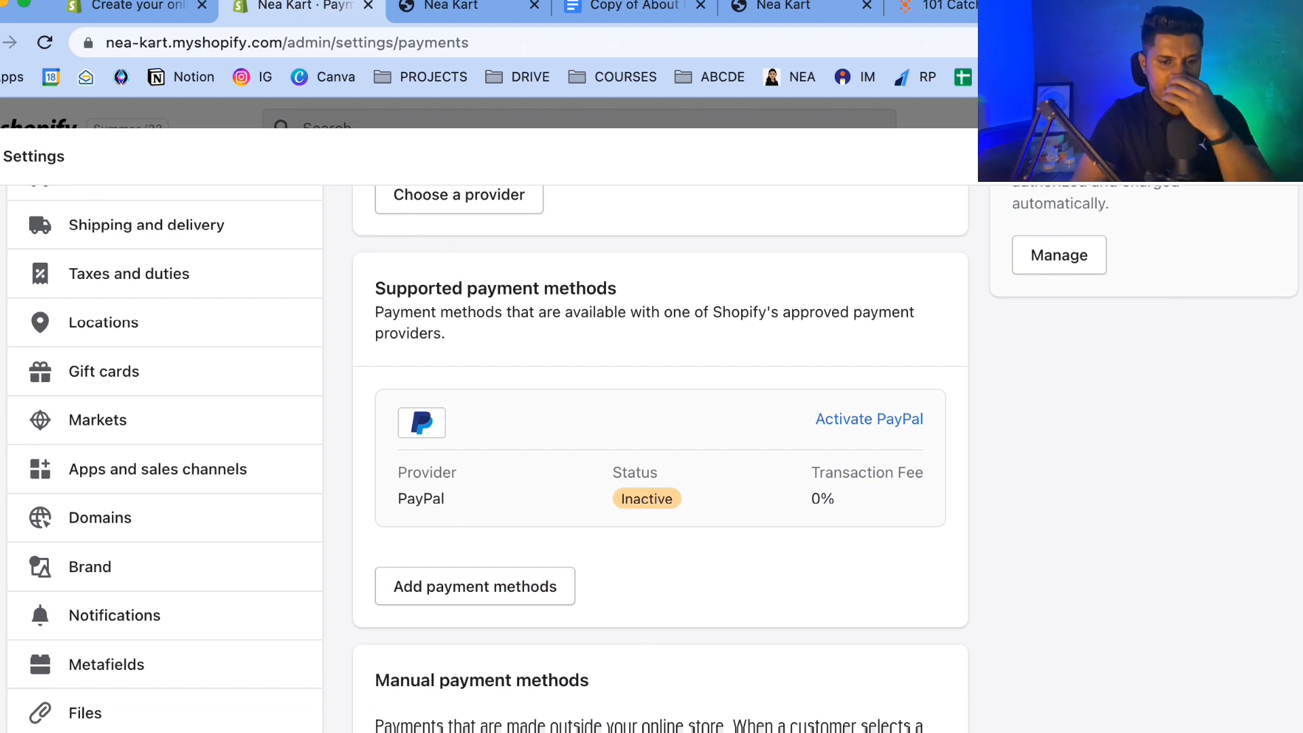
scroll(112, 438, "up", 3)
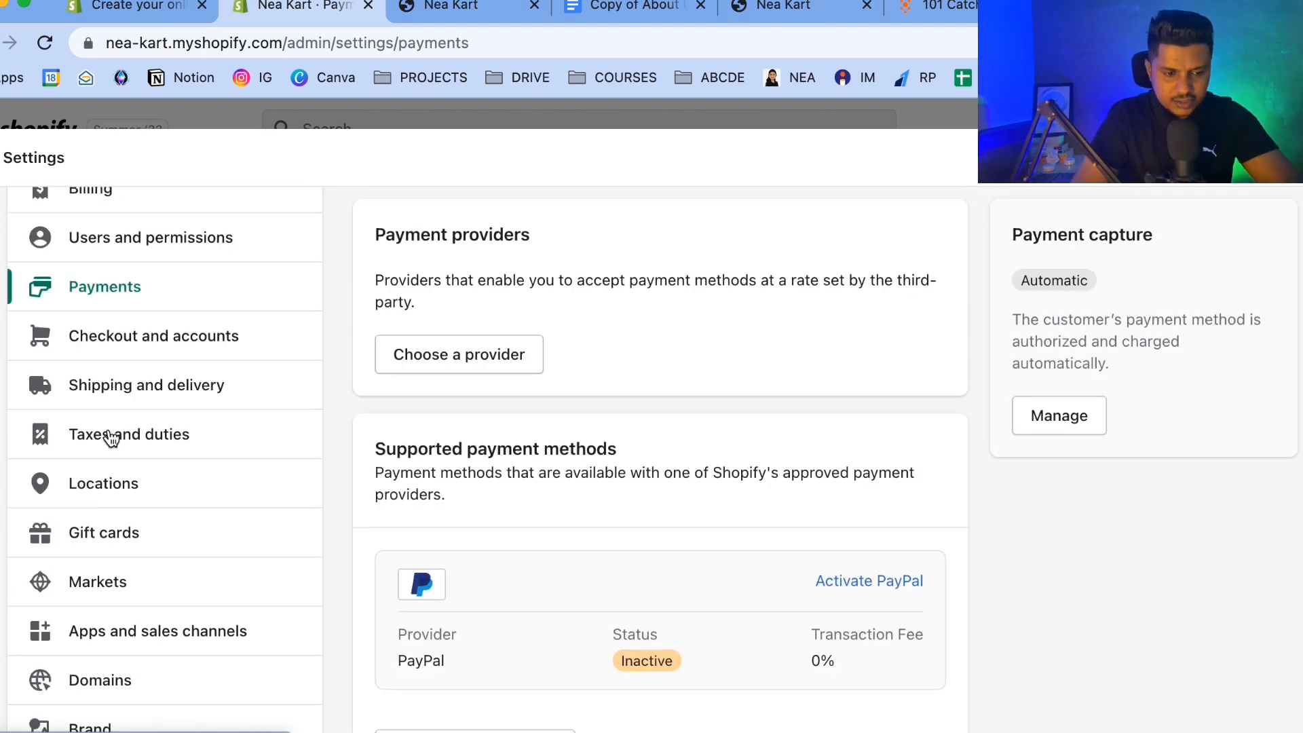
Open the Checkout and accounts settings and set the customer contact method to Email.
left_click(131, 337)
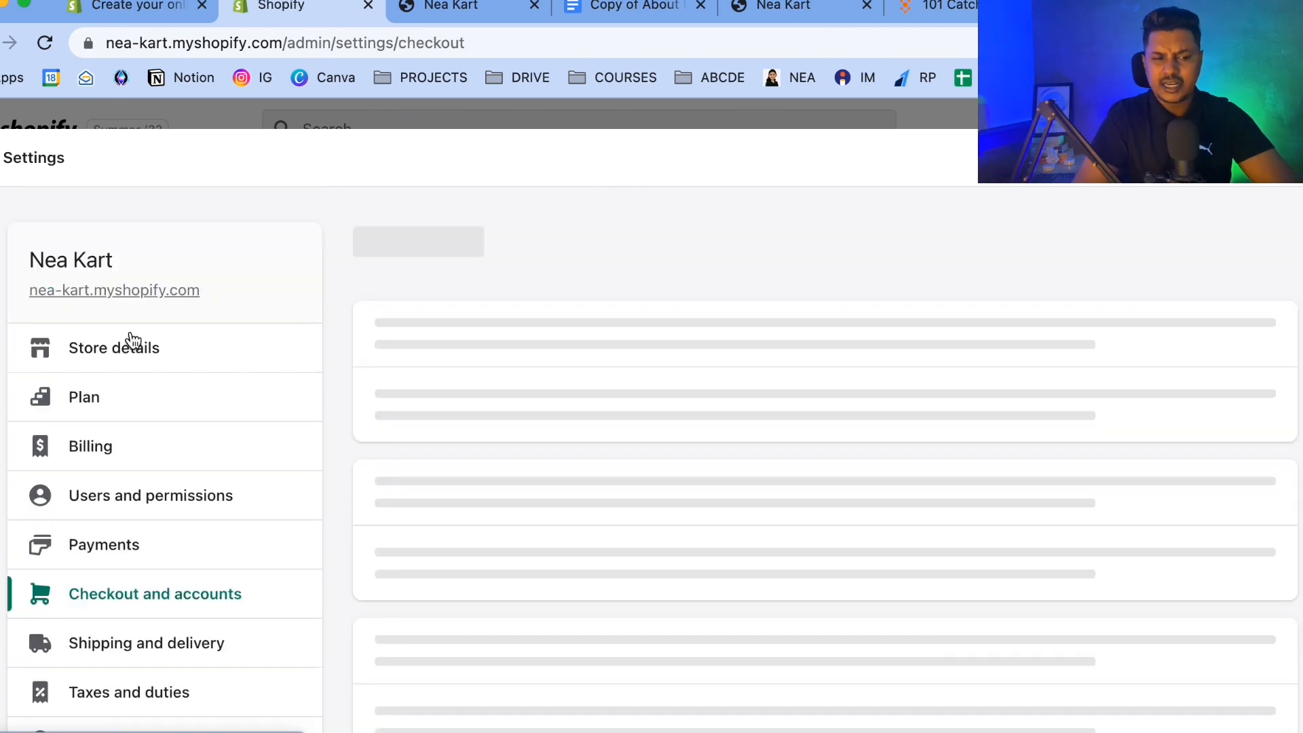
scroll(457, 415, "down", 2)
scroll(457, 415, "up", 2)
scroll(458, 415, "down", 10)
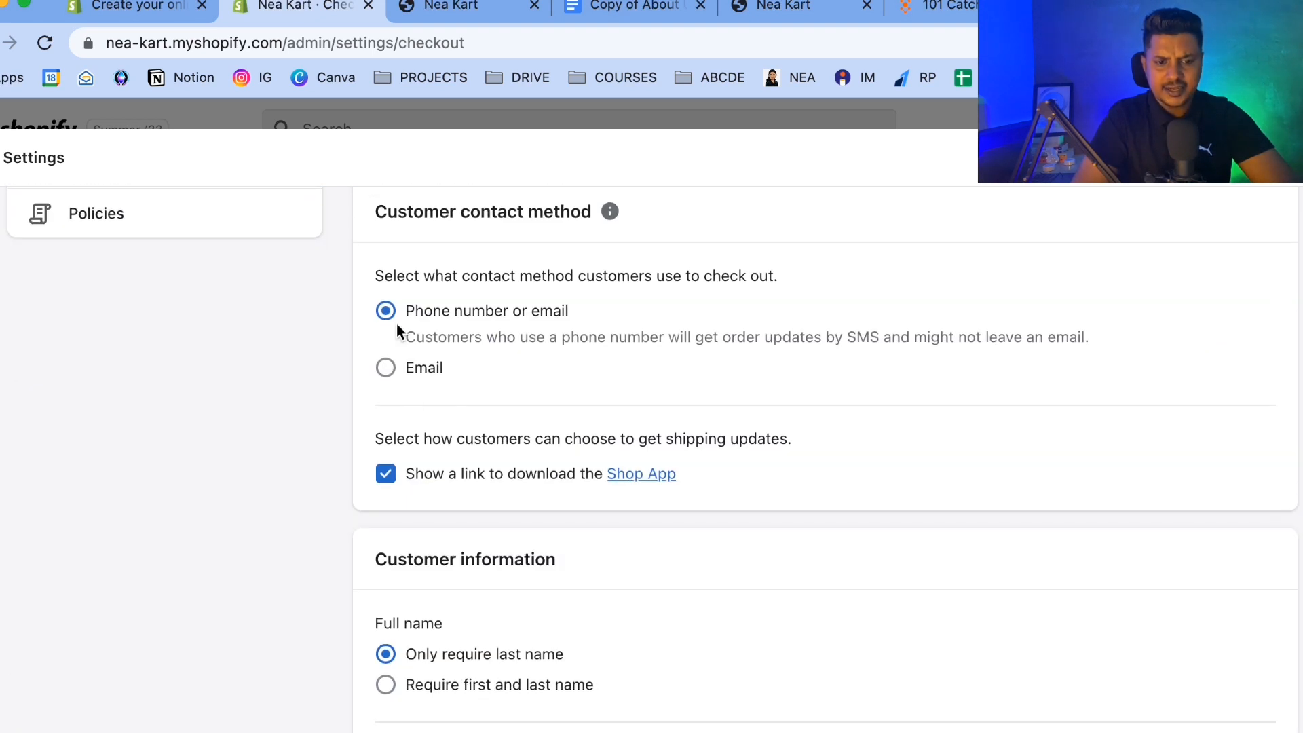
left_click(385, 369)
Make the shipping address phone number Required at checkout.
scroll(629, 363, "down", 4)
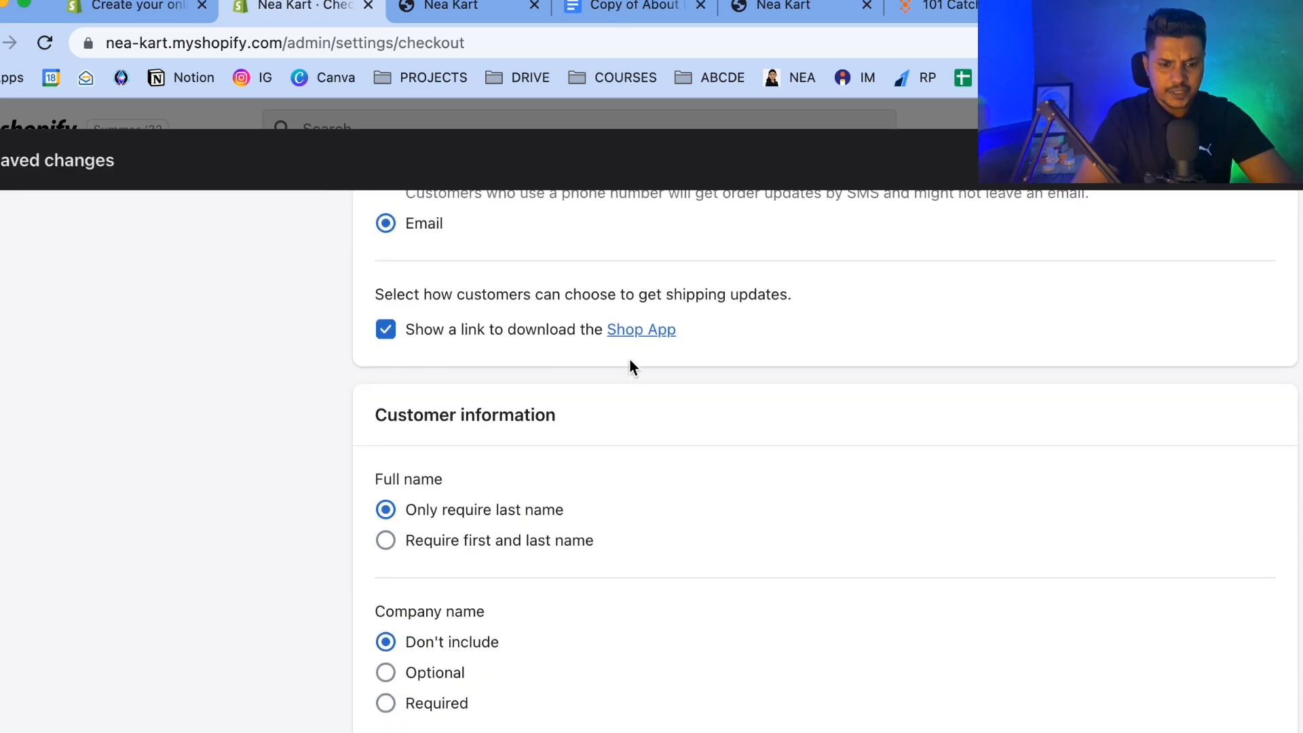
scroll(546, 397, "down", 3)
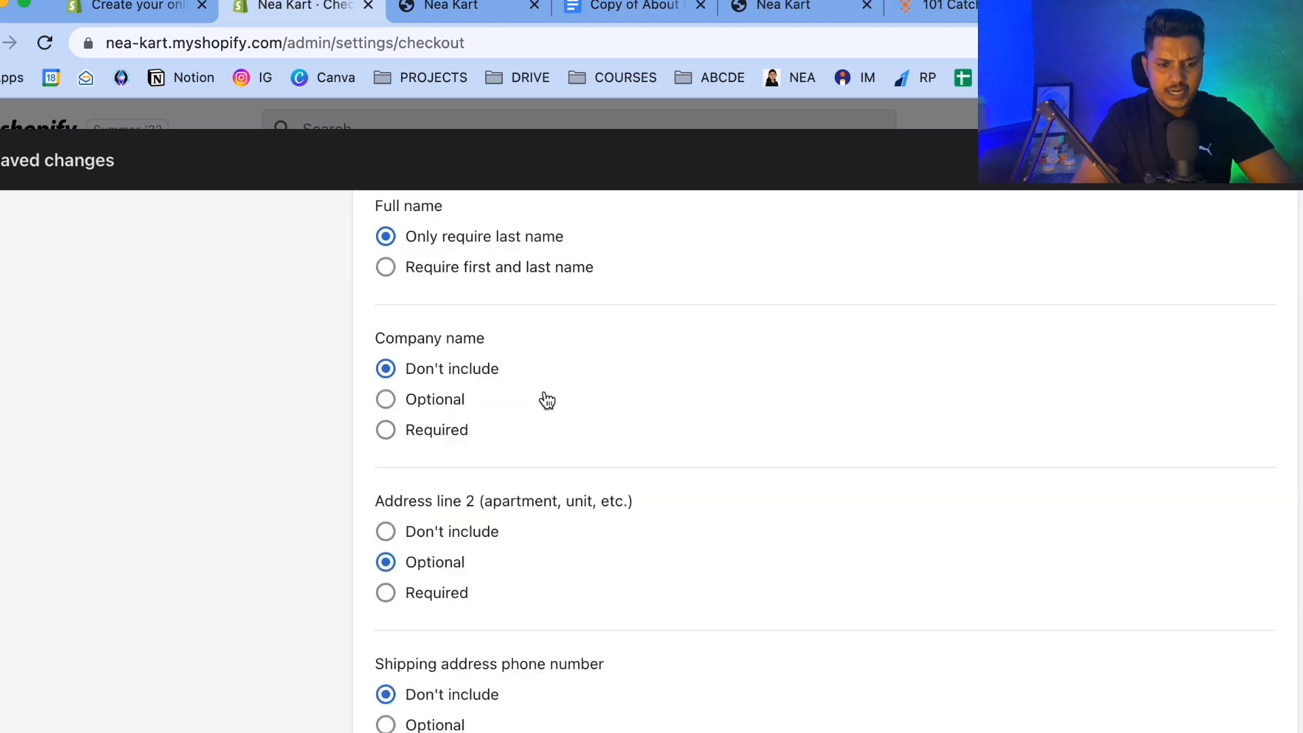
scroll(470, 470, "down", 3)
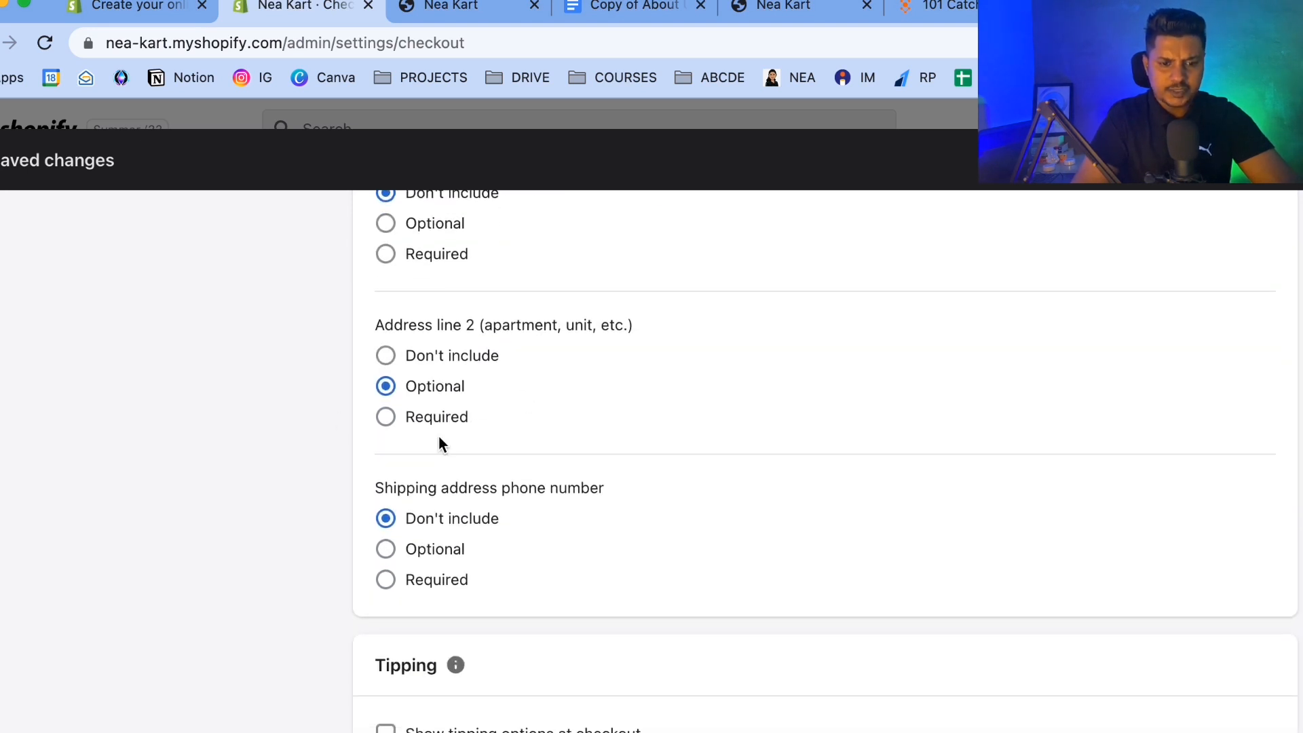
scroll(441, 442, "down", 2)
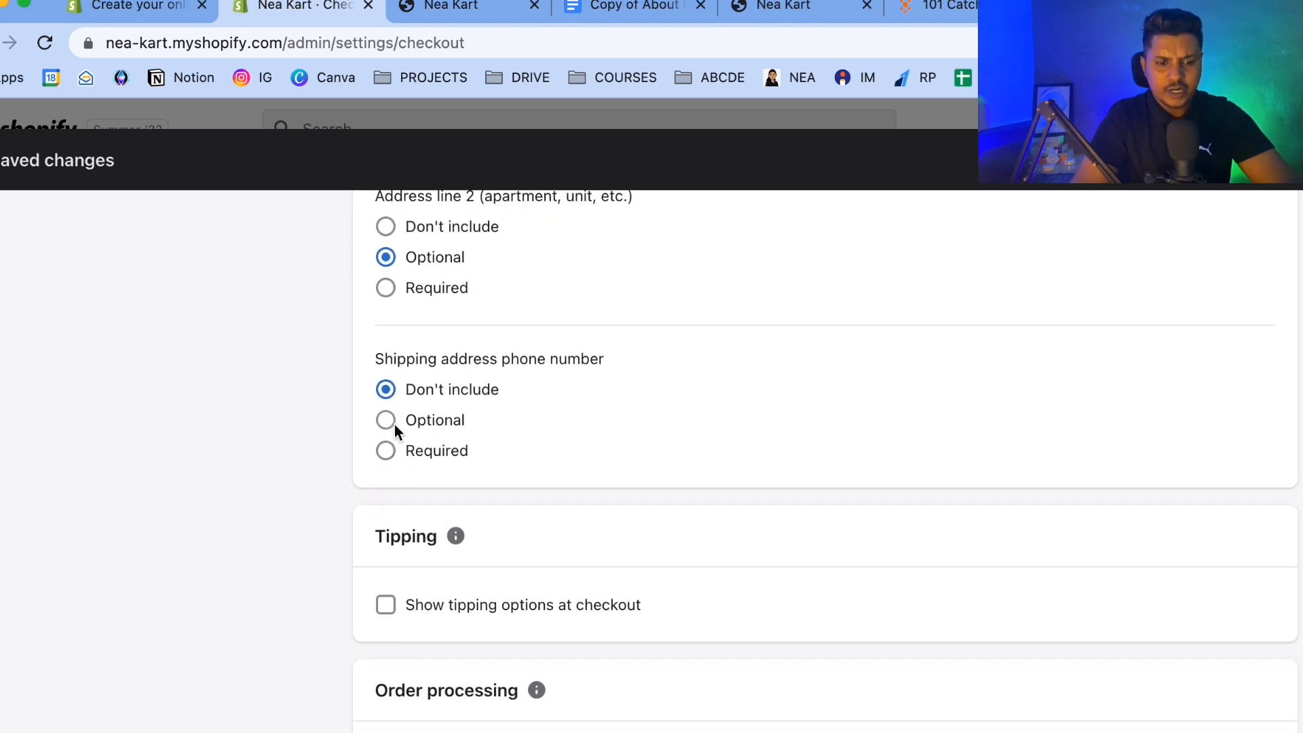
left_click(385, 453)
Turn on preselection of the email marketing consent option at checkout.
scroll(634, 448, "down", 3)
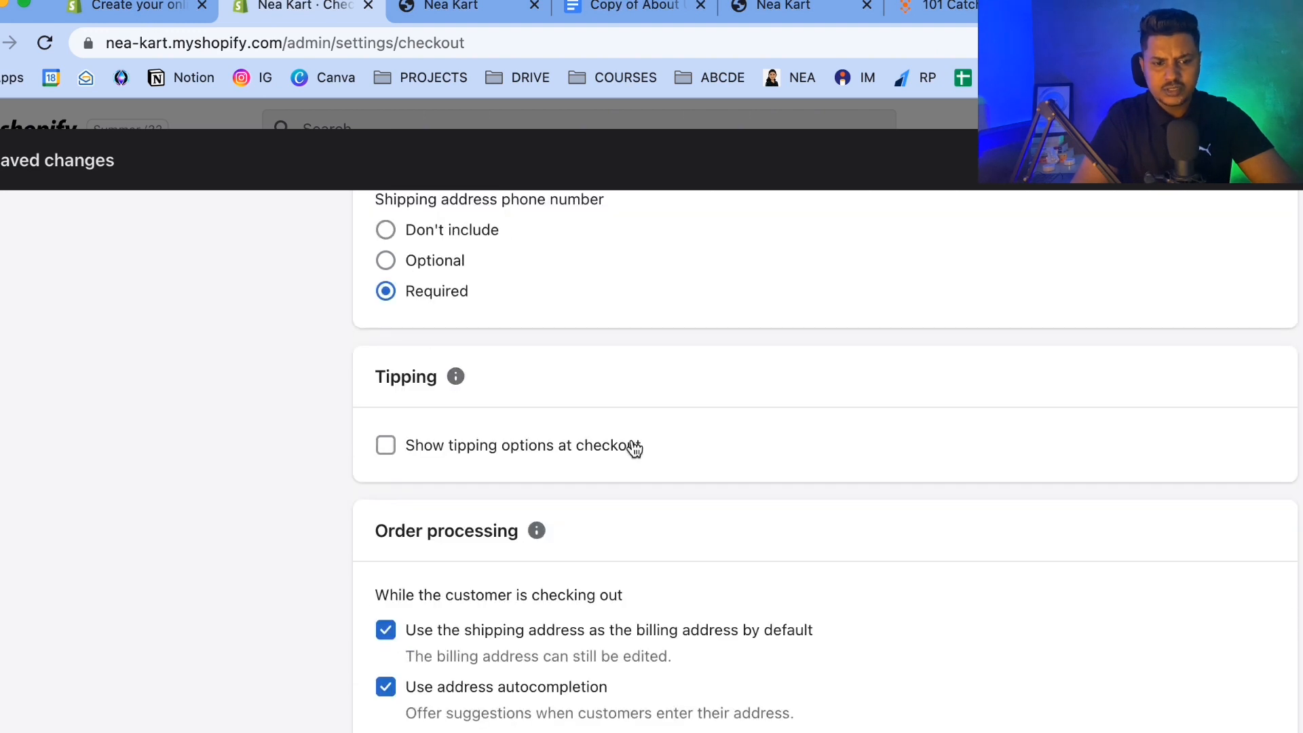
scroll(634, 448, "down", 3)
scroll(378, 430, "down", 2)
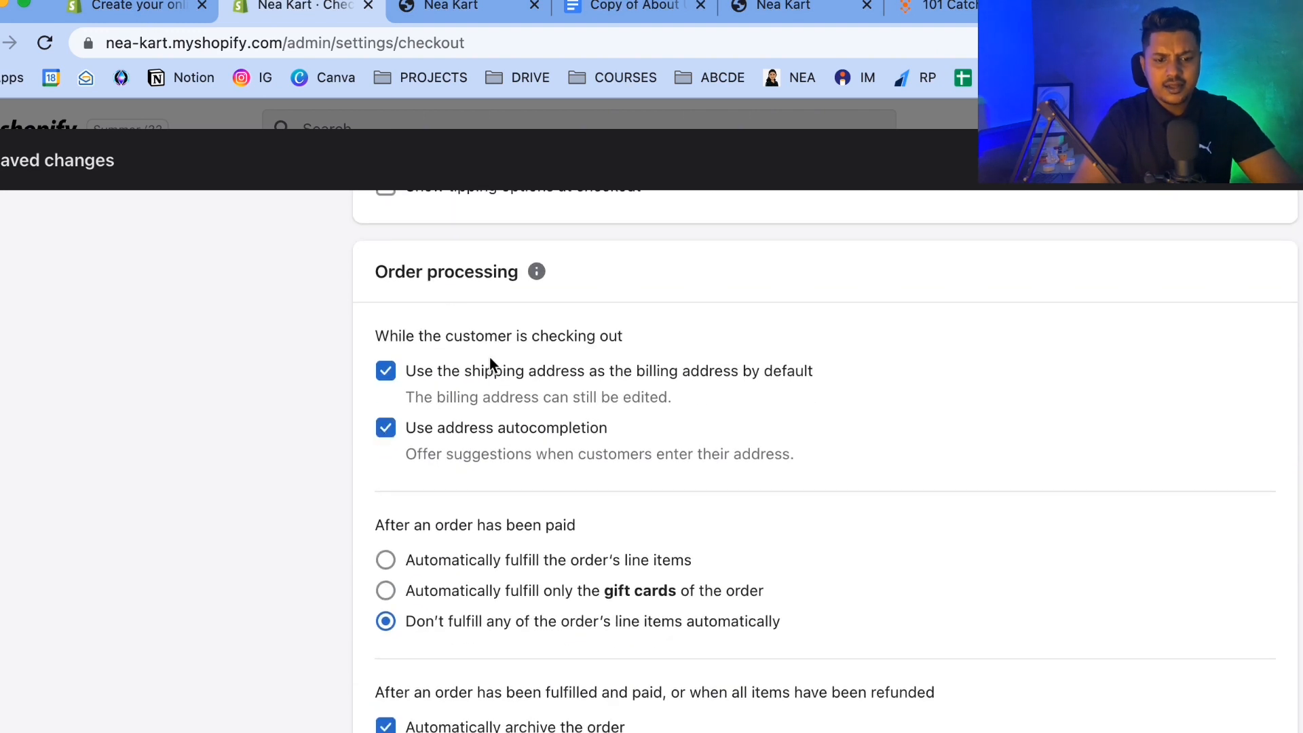
scroll(509, 434, "down", 10)
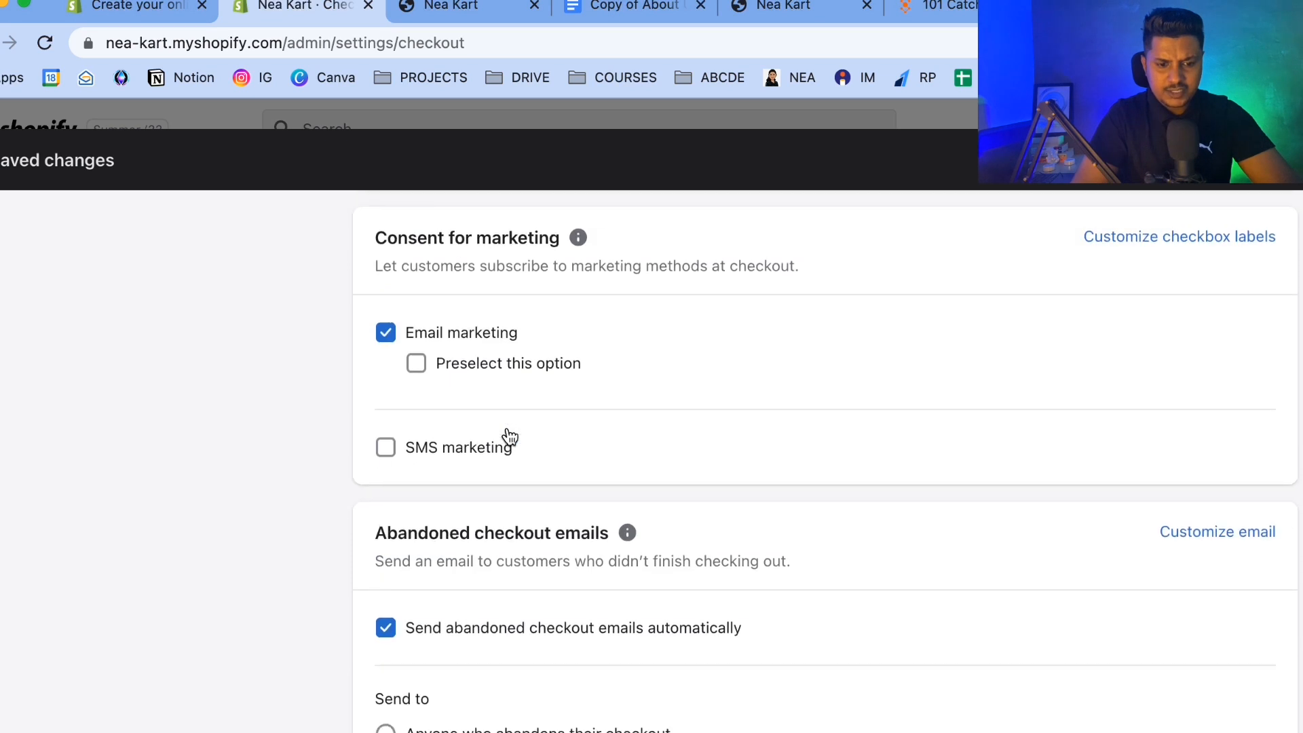
left_click(416, 349)
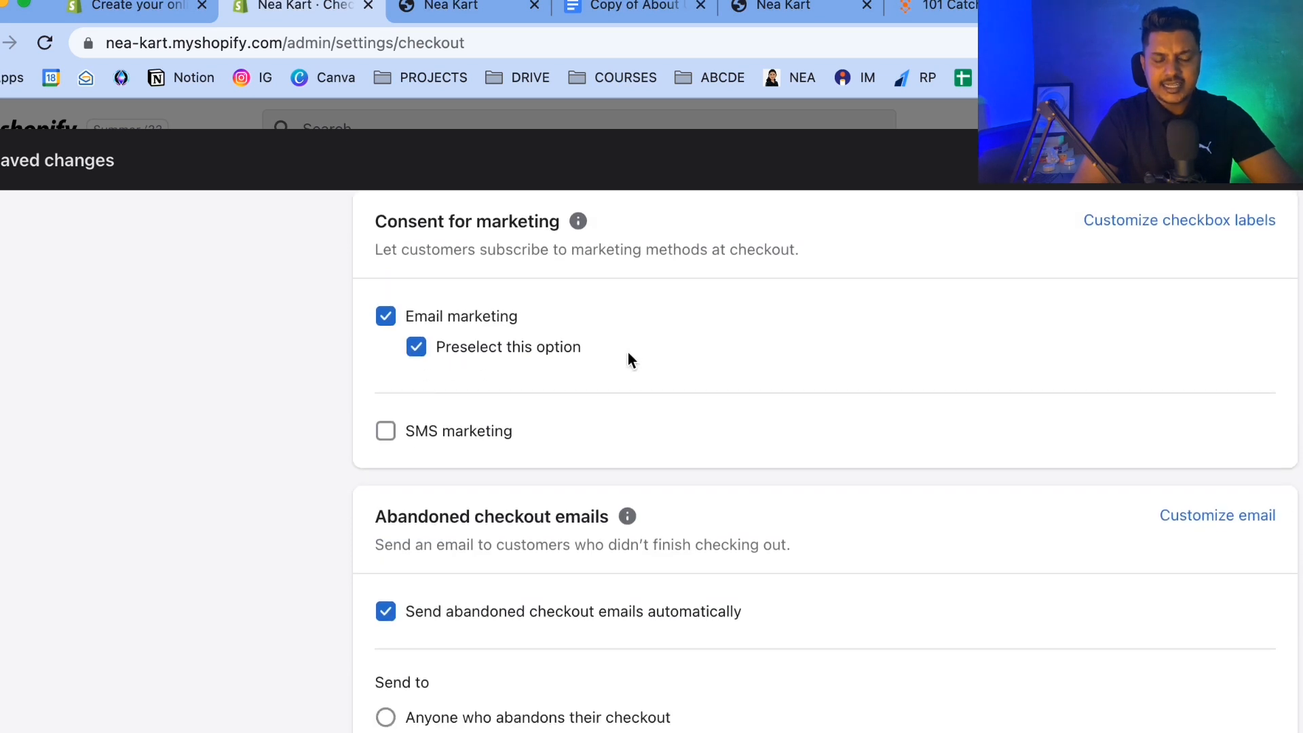
Set abandoned checkout emails to send after 1 hour and save the checkout settings.
scroll(619, 335, "down", 5)
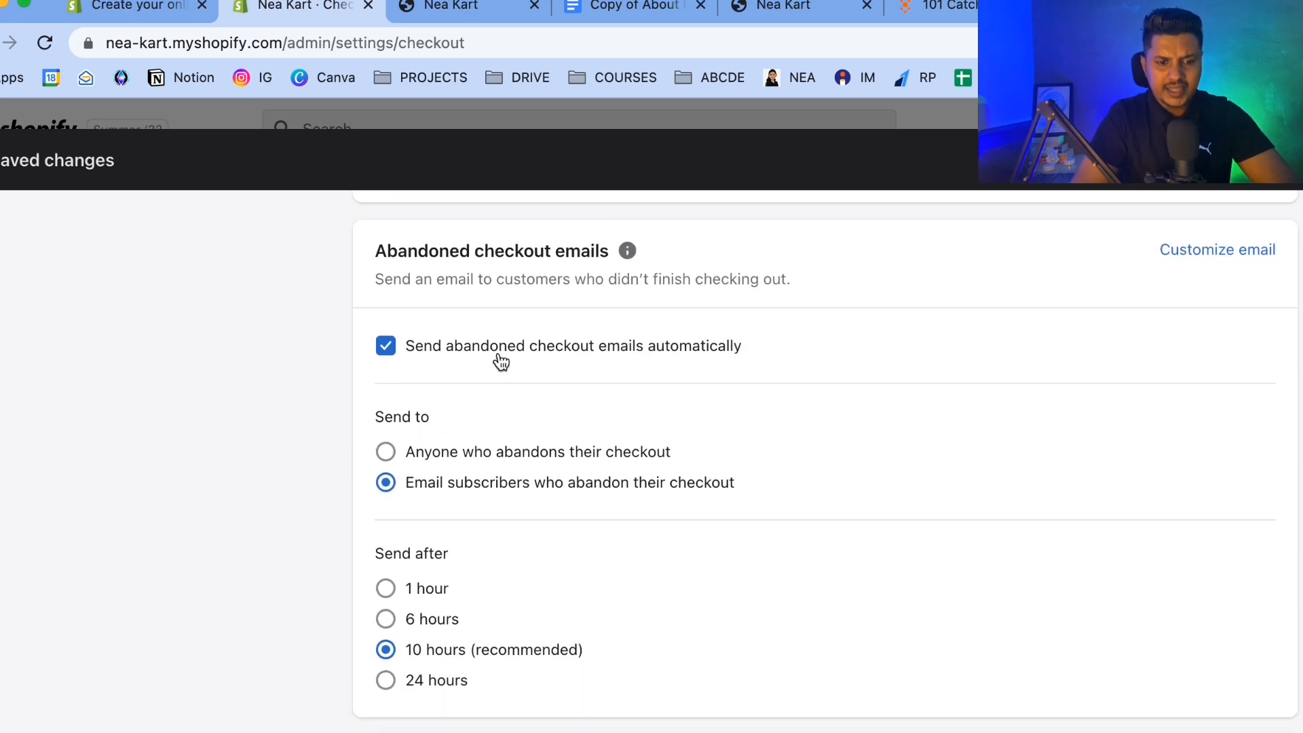
scroll(737, 367, "down", 4)
left_click(385, 391)
scroll(657, 400, "down", 5)
scroll(658, 402, "up", 15)
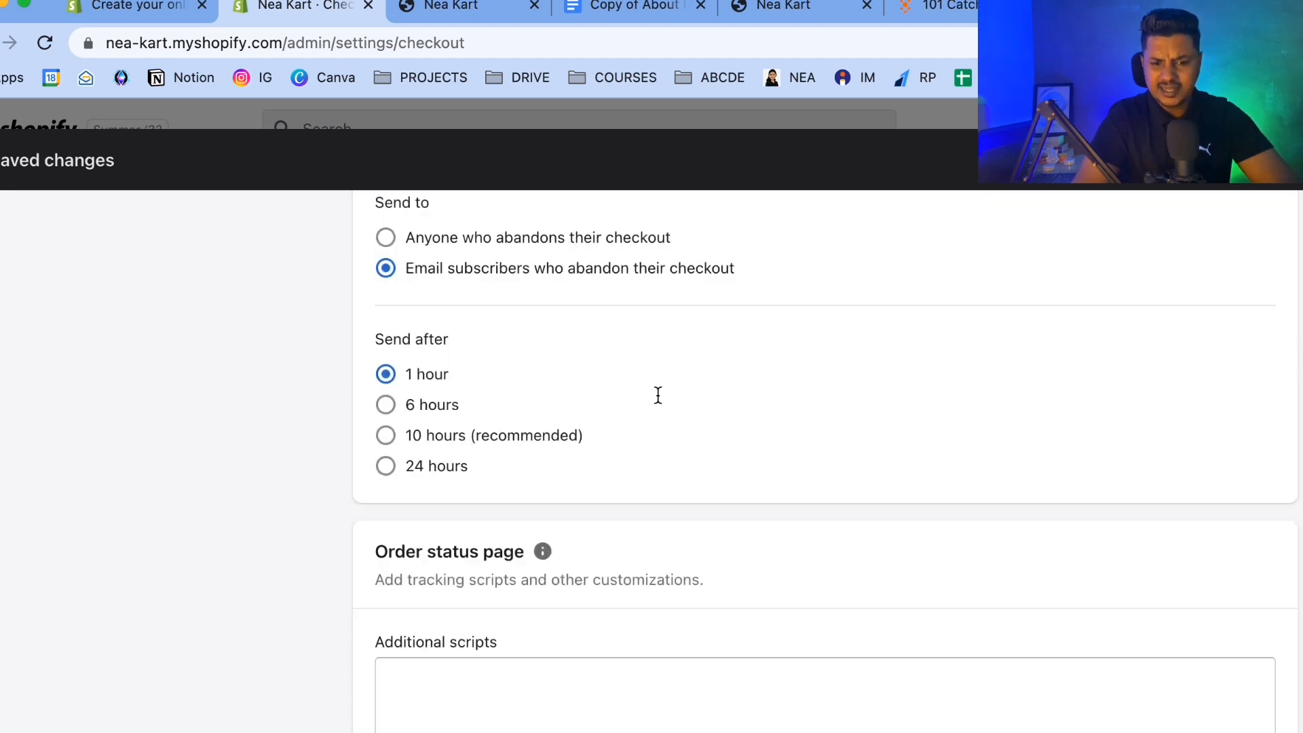
scroll(658, 403, "down", 12)
scroll(1085, 697, "down", 10)
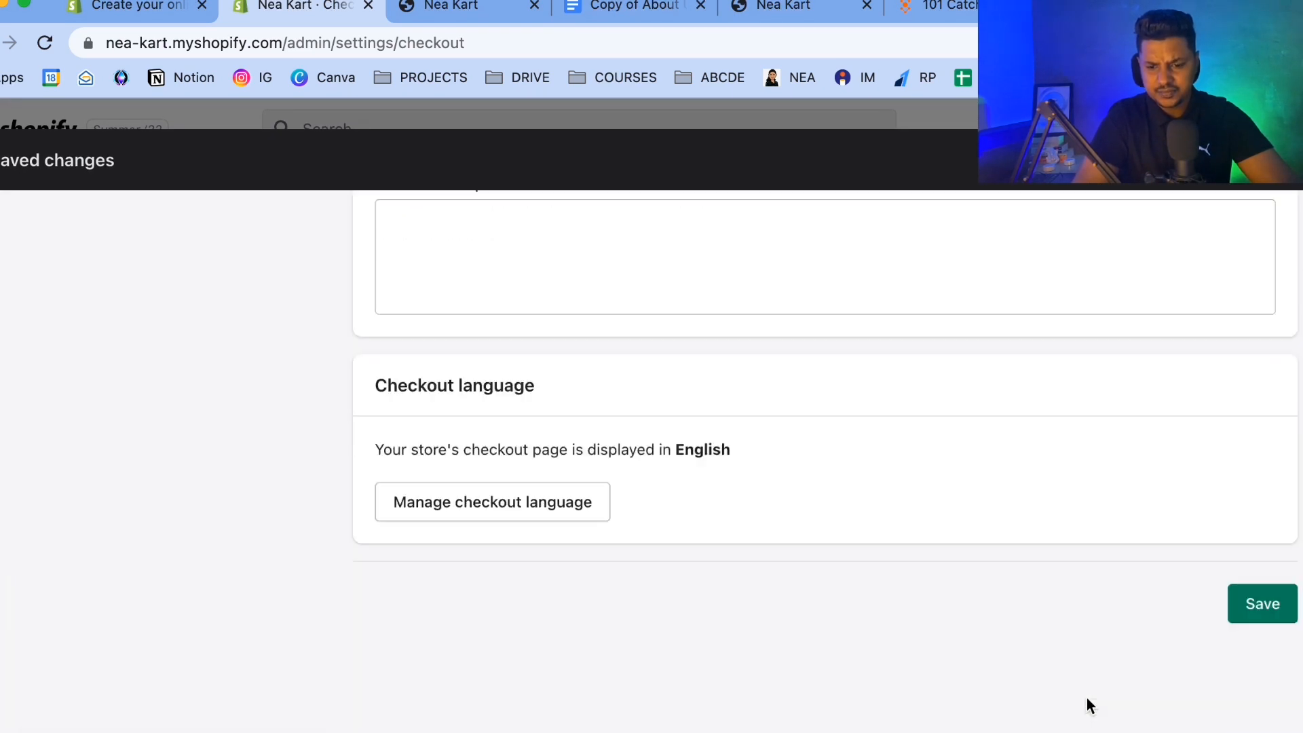
left_click(1263, 604)
Open the Shipping and delivery settings and review the general shipping rates.
scroll(514, 499, "up", 15)
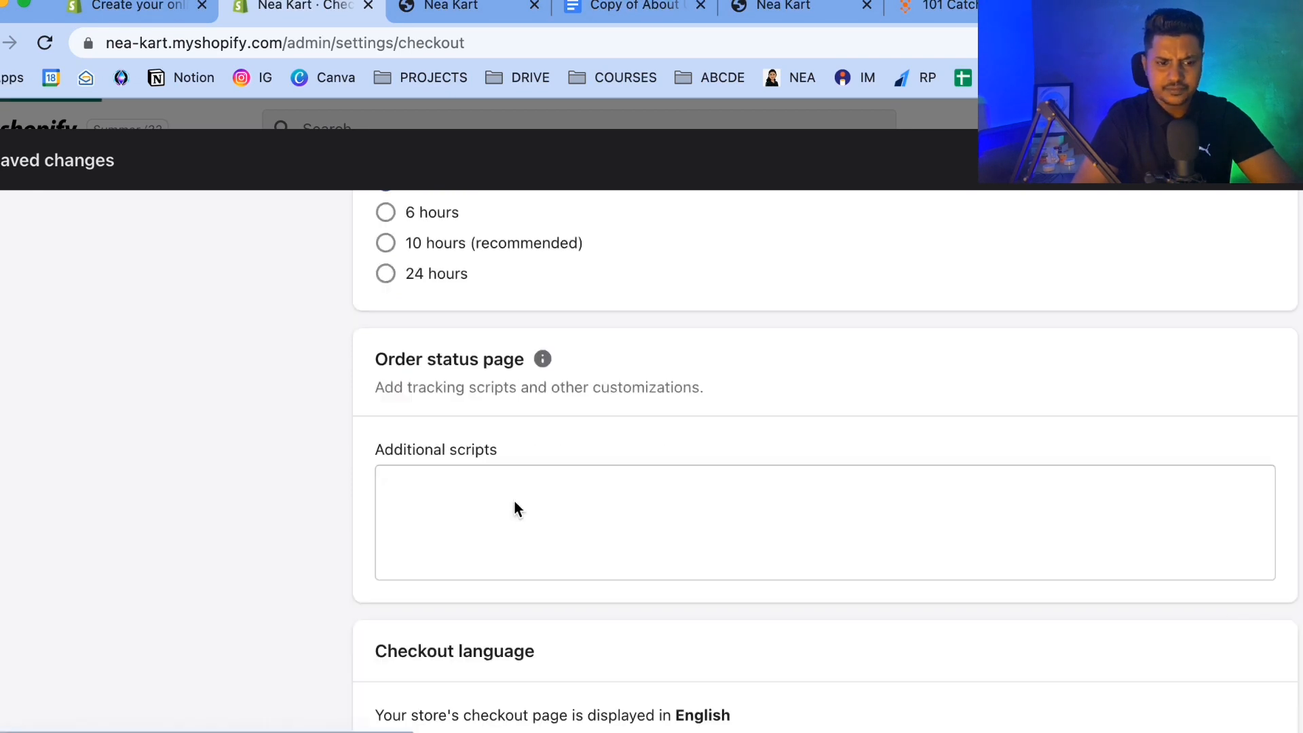
scroll(194, 485, "down", 3)
left_click(141, 458)
scroll(144, 466, "down", 5)
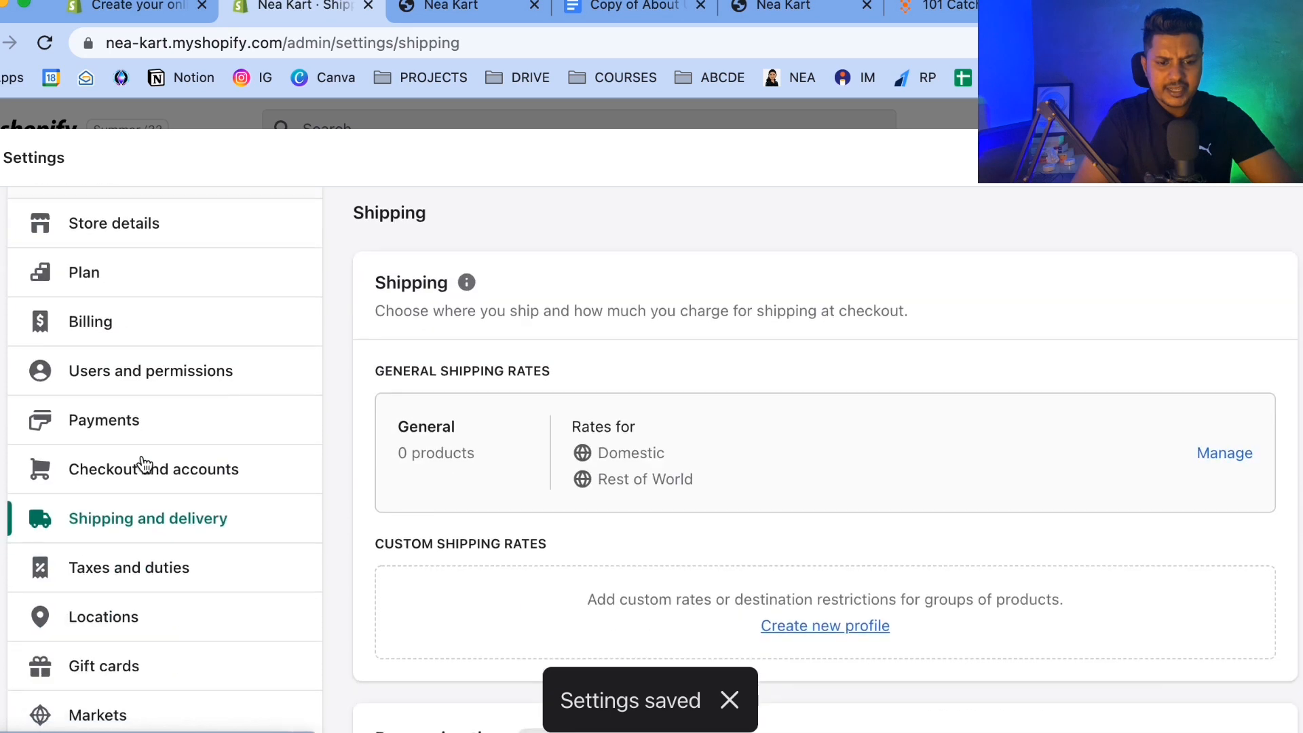
scroll(142, 460, "up", 1)
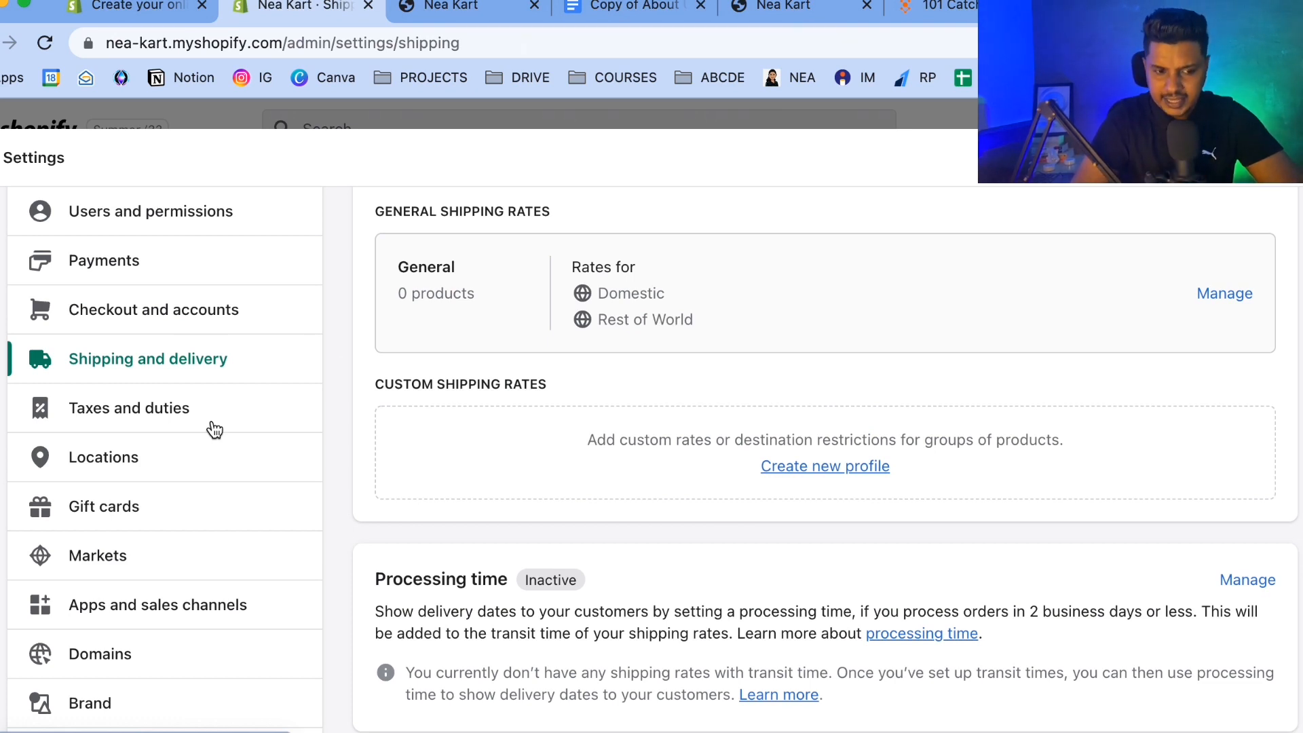
Open Taxes and duties, enable All prices include tax, and save the change.
left_click(131, 413)
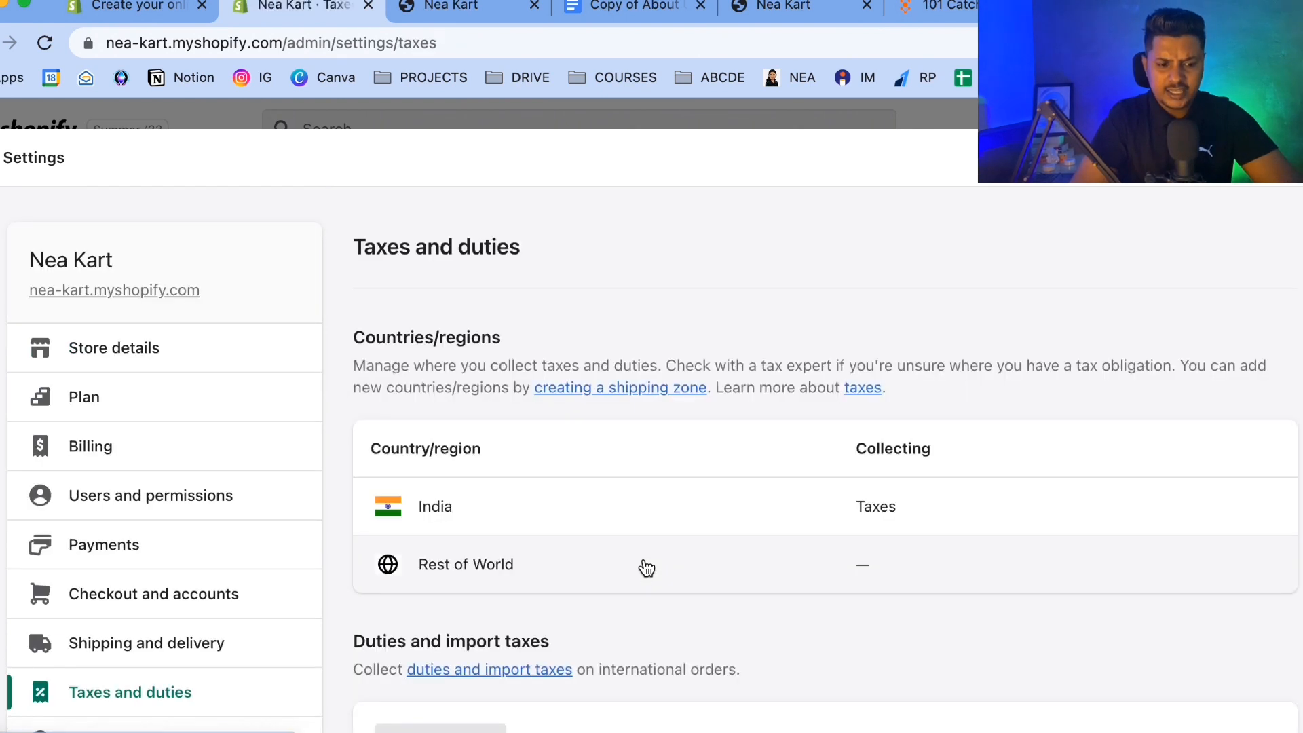
scroll(647, 569, "down", 5)
scroll(641, 555, "up", 4)
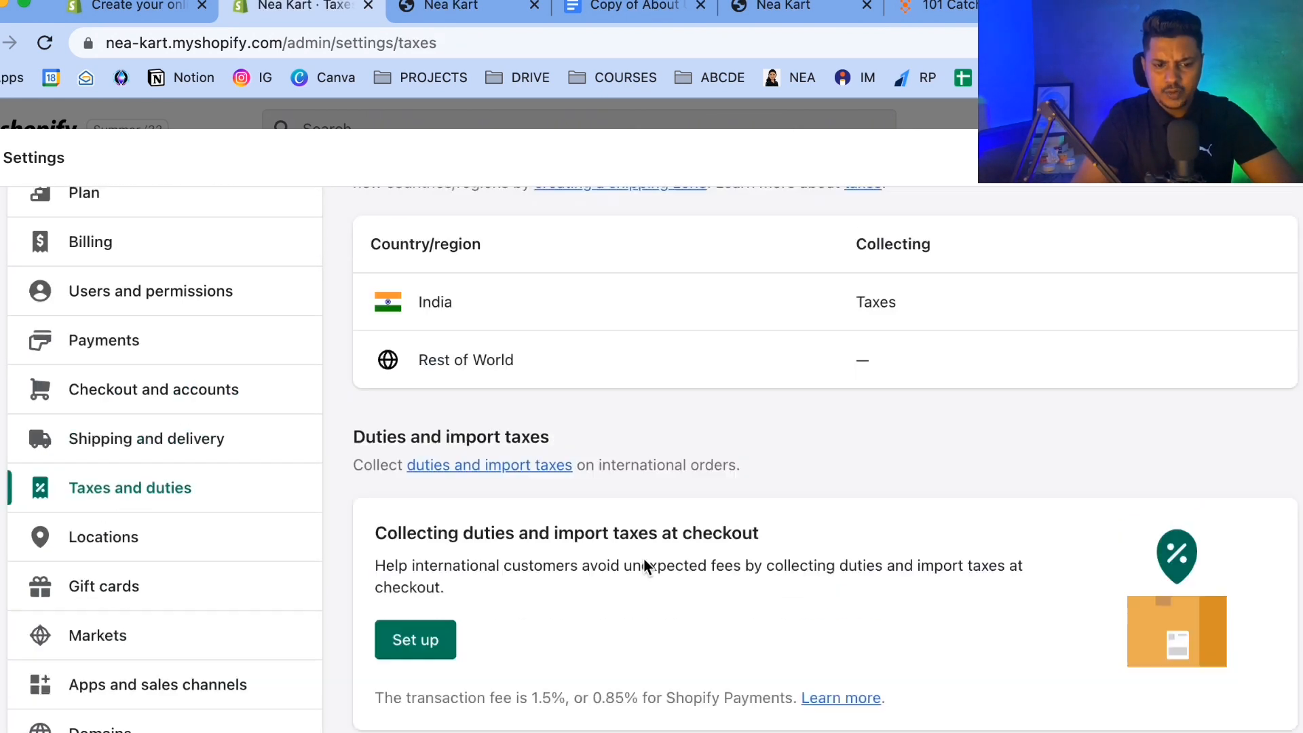
scroll(644, 558, "down", 10)
scroll(643, 566, "down", 1)
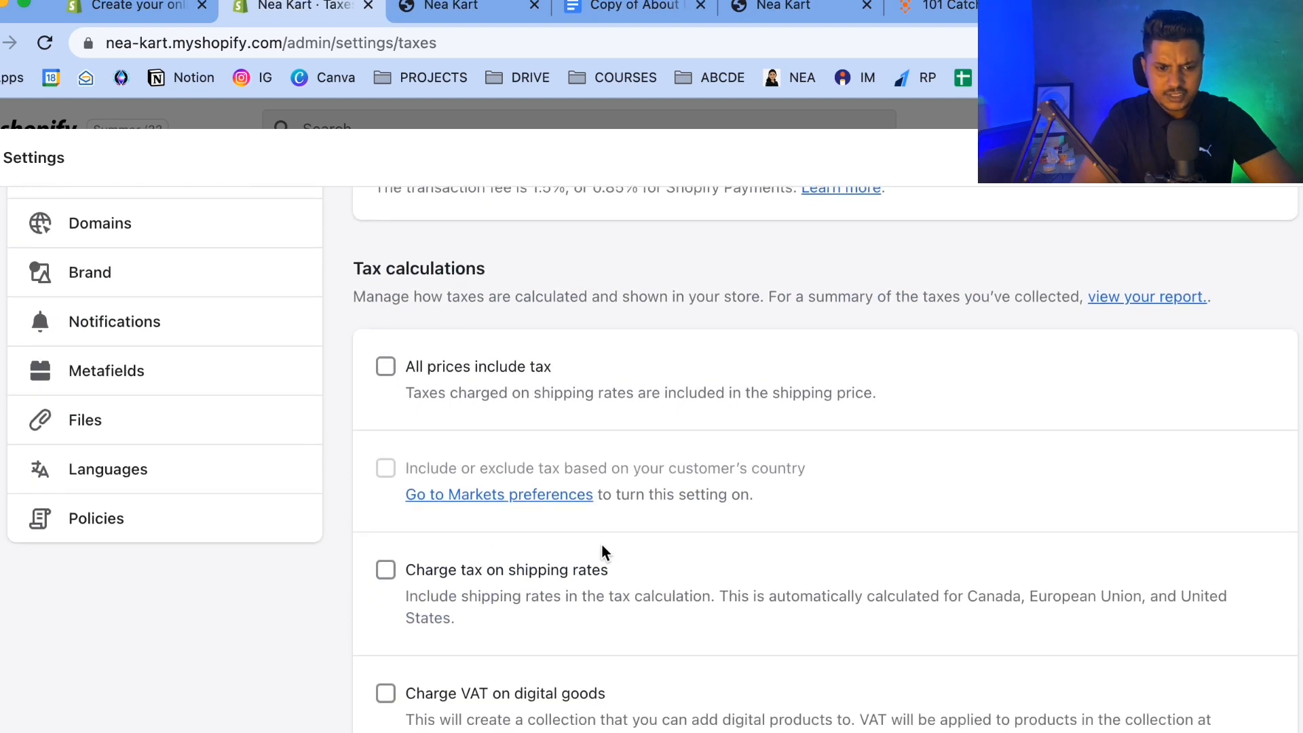
left_click(386, 369)
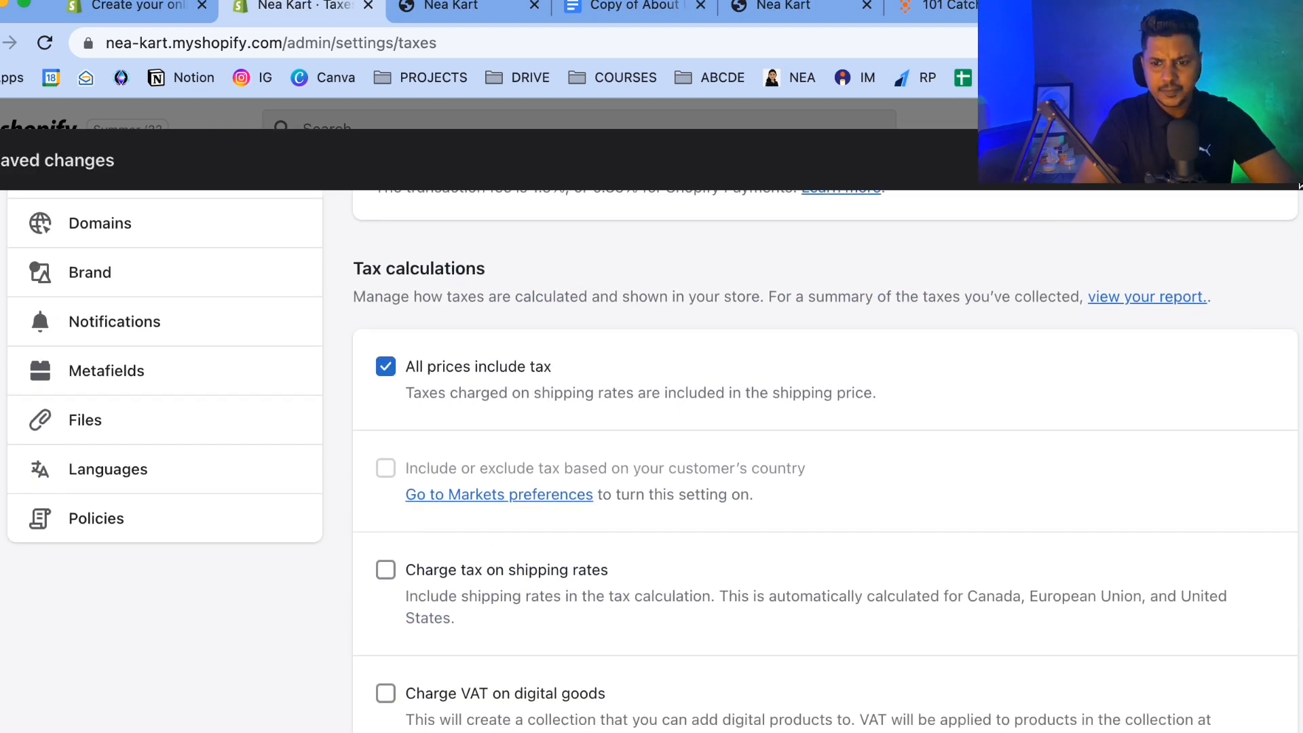
left_click(1291, 165)
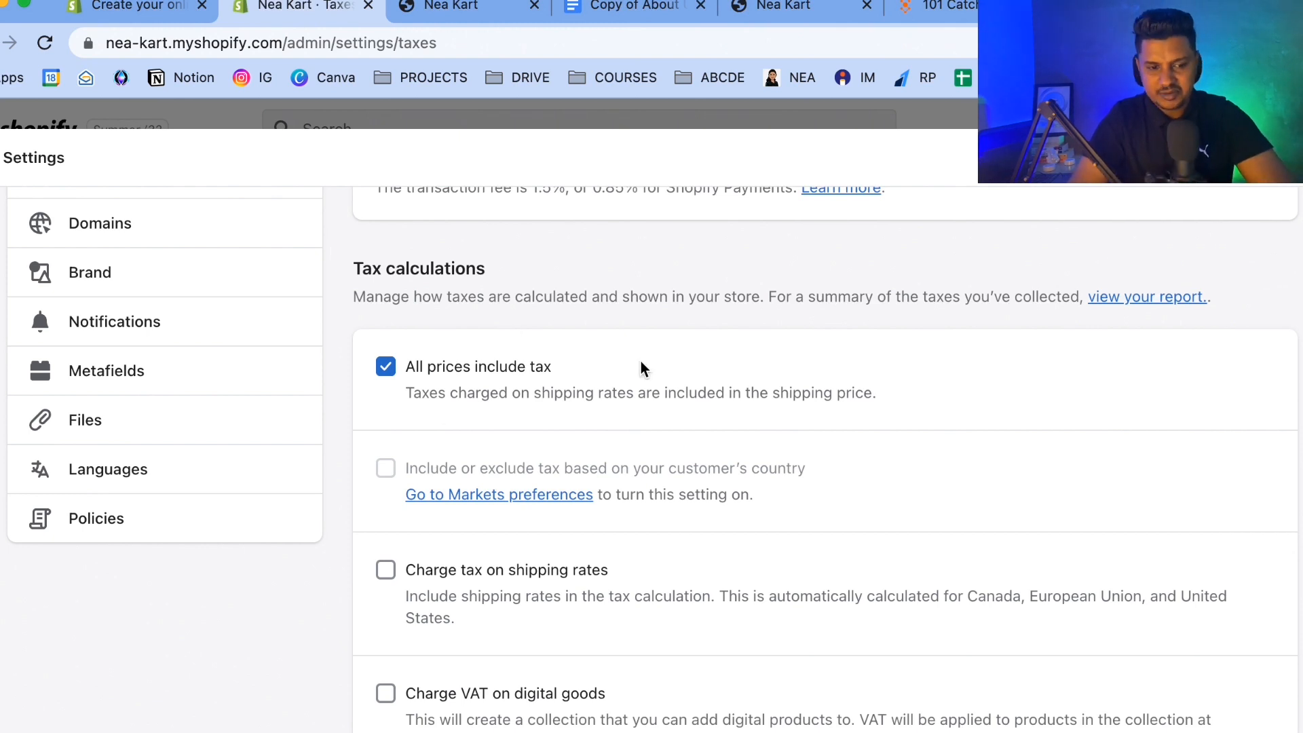
Open the Brand settings and browse its logo, color, cover image and slogan sections.
scroll(70, 507, "up", 6)
scroll(71, 507, "down", 4)
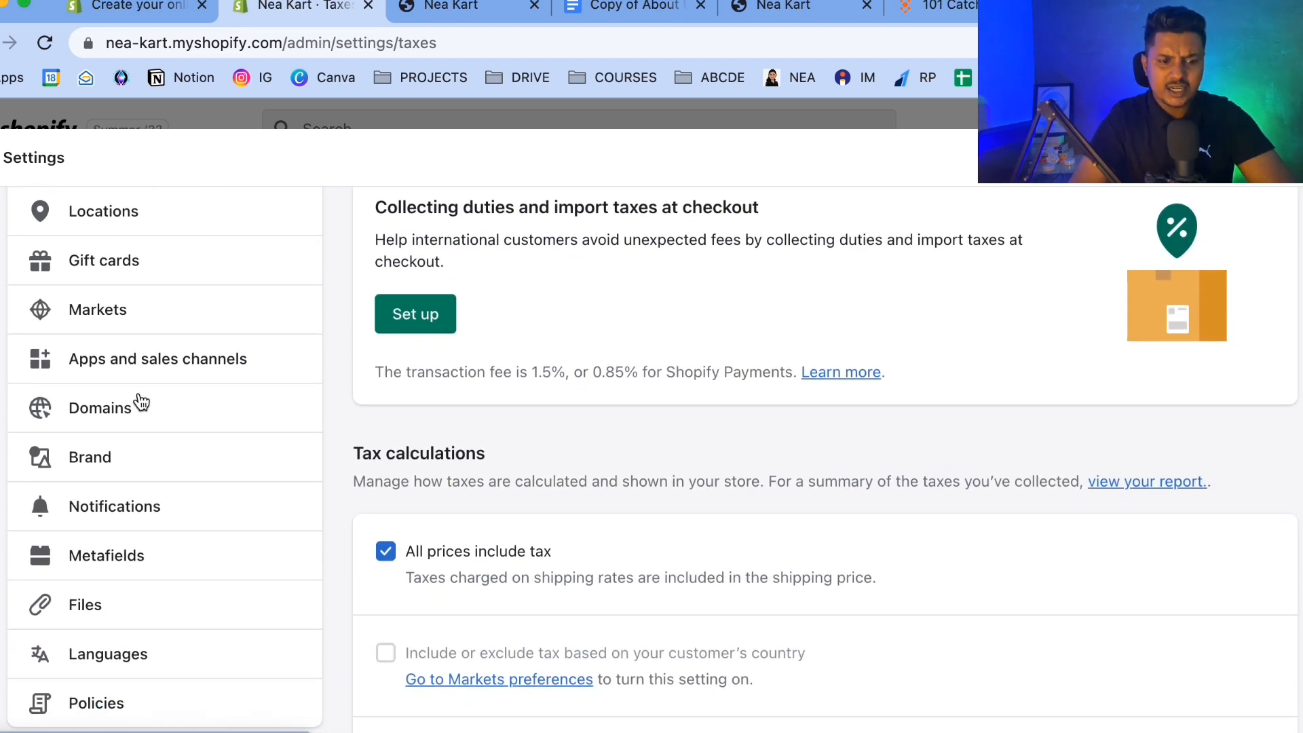
scroll(141, 402, "down", 3)
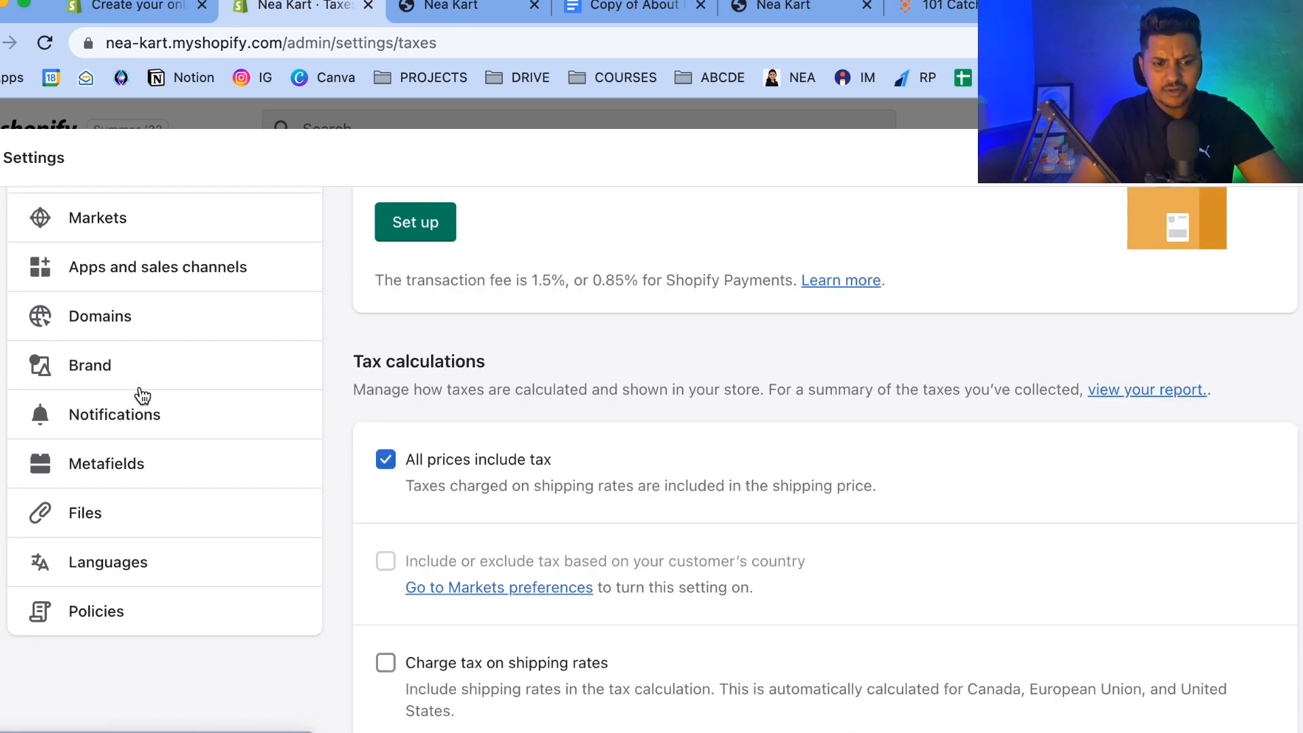
left_click(99, 361)
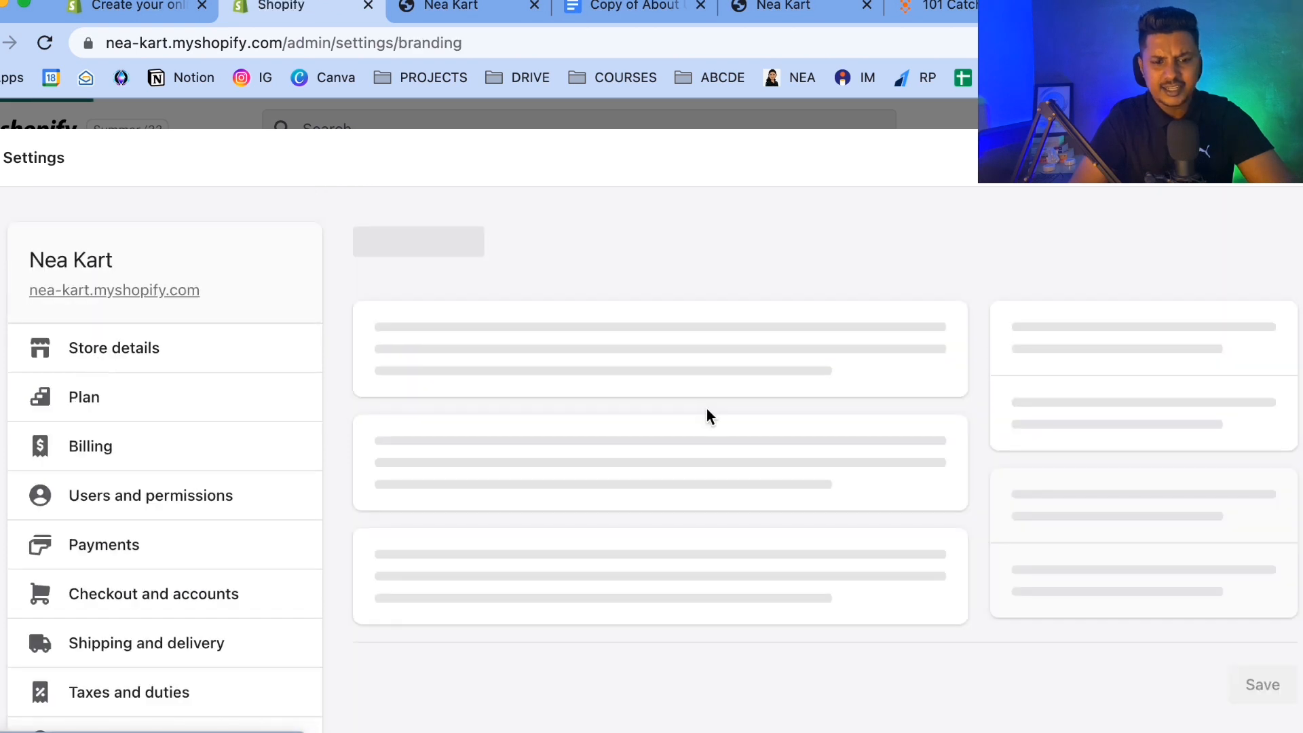
scroll(706, 405, "down", 1)
scroll(657, 373, "down", 8)
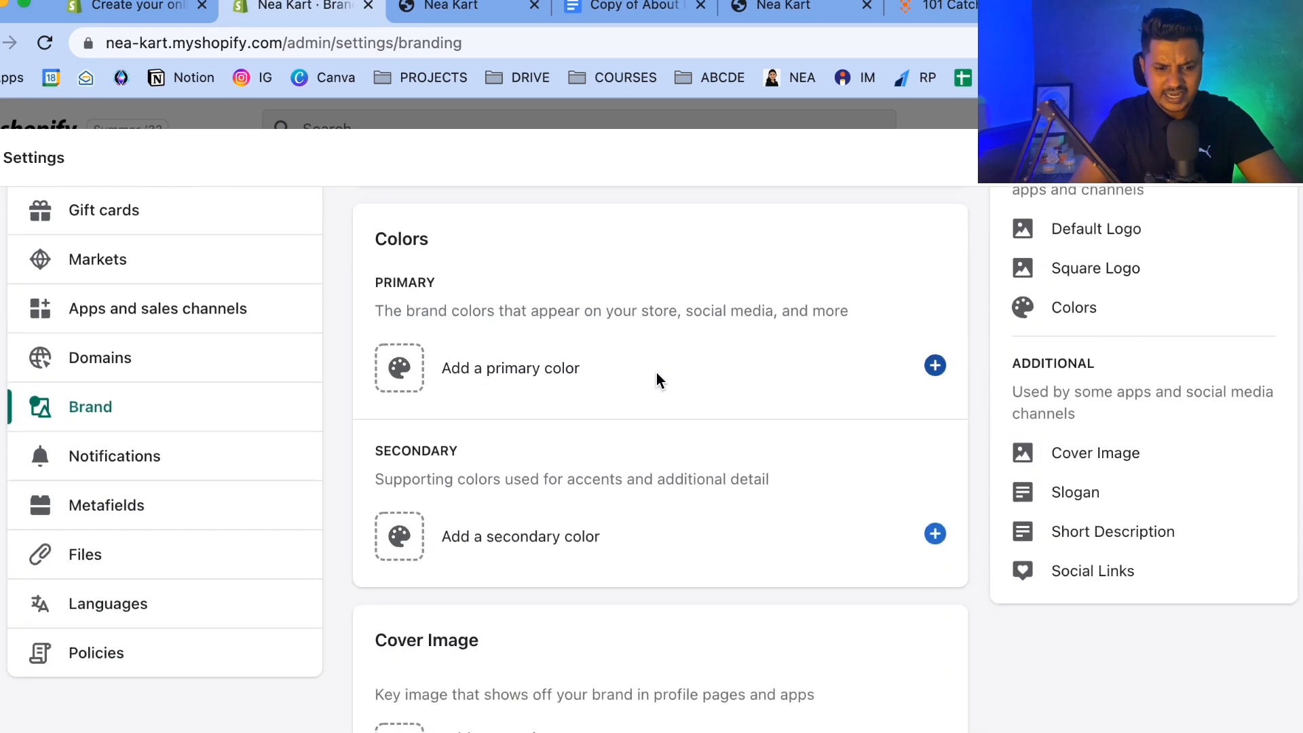
scroll(198, 315, "down", 1)
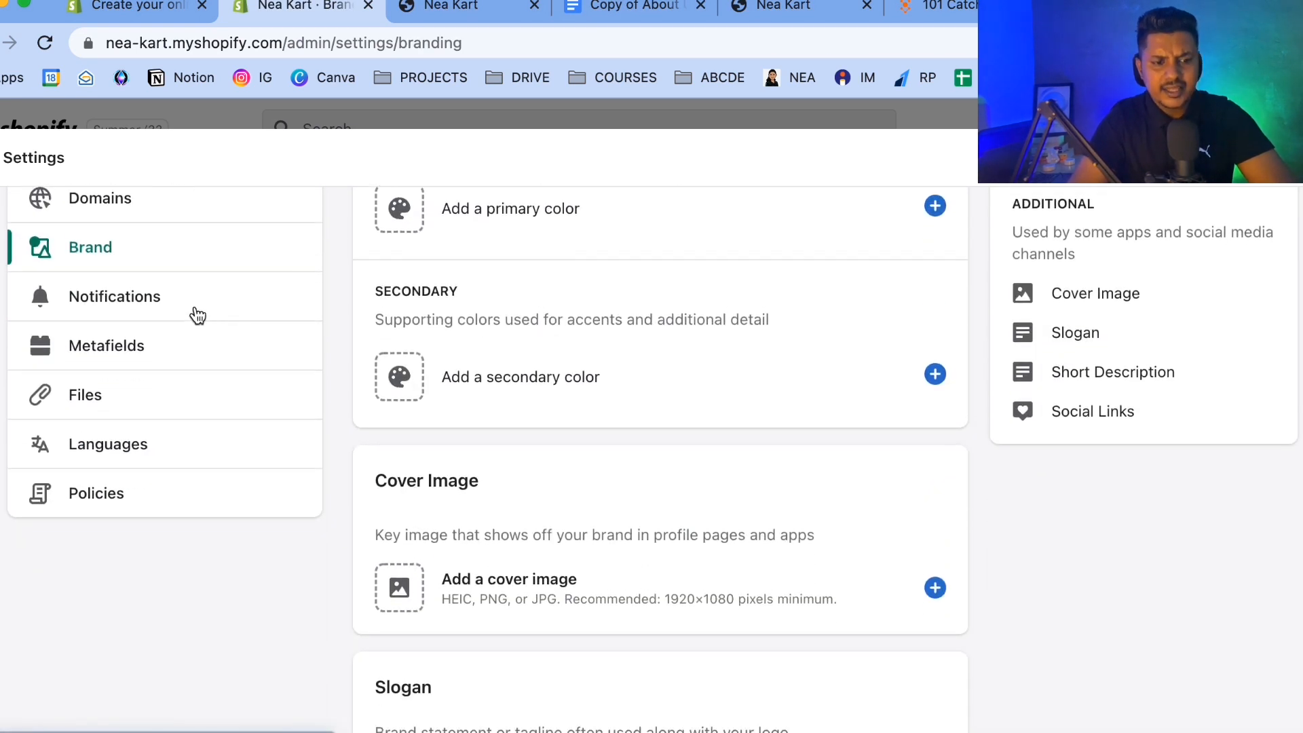
scroll(160, 509, "up", 10)
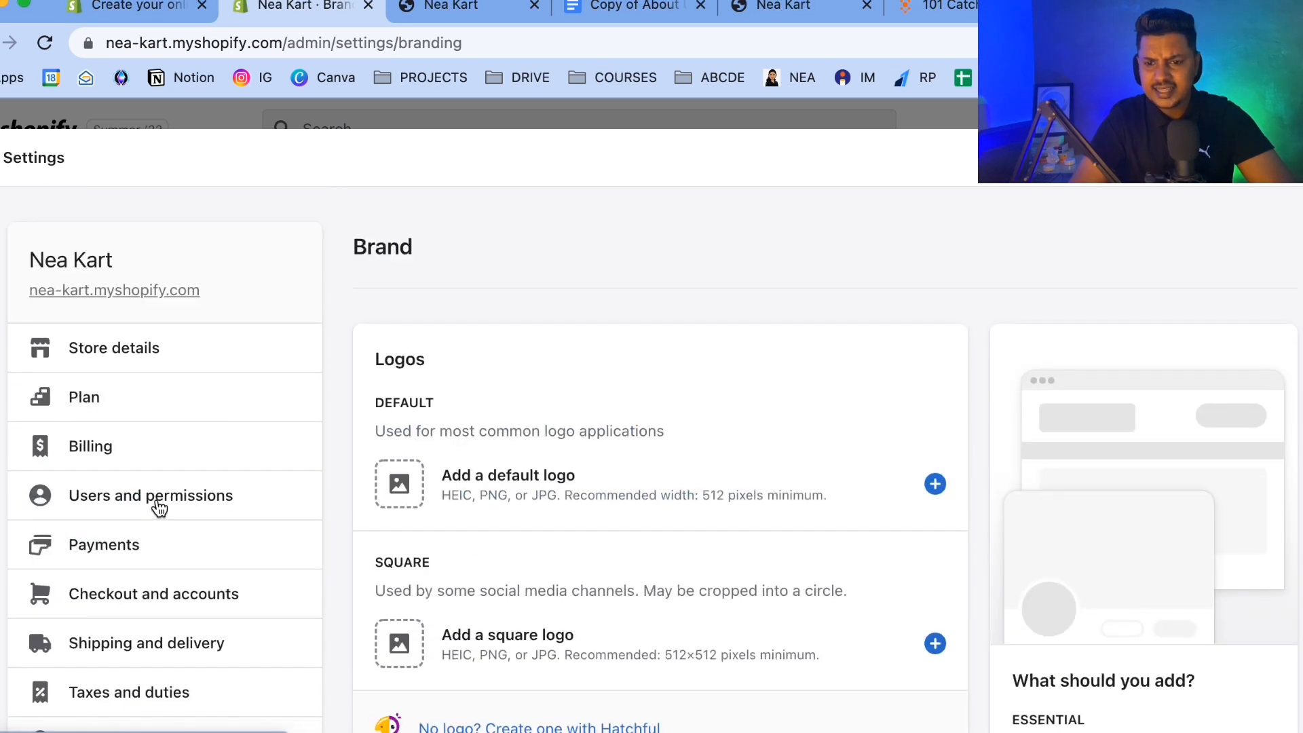
Close the settings and return to the Online Store themes page.
left_click(1299, 158)
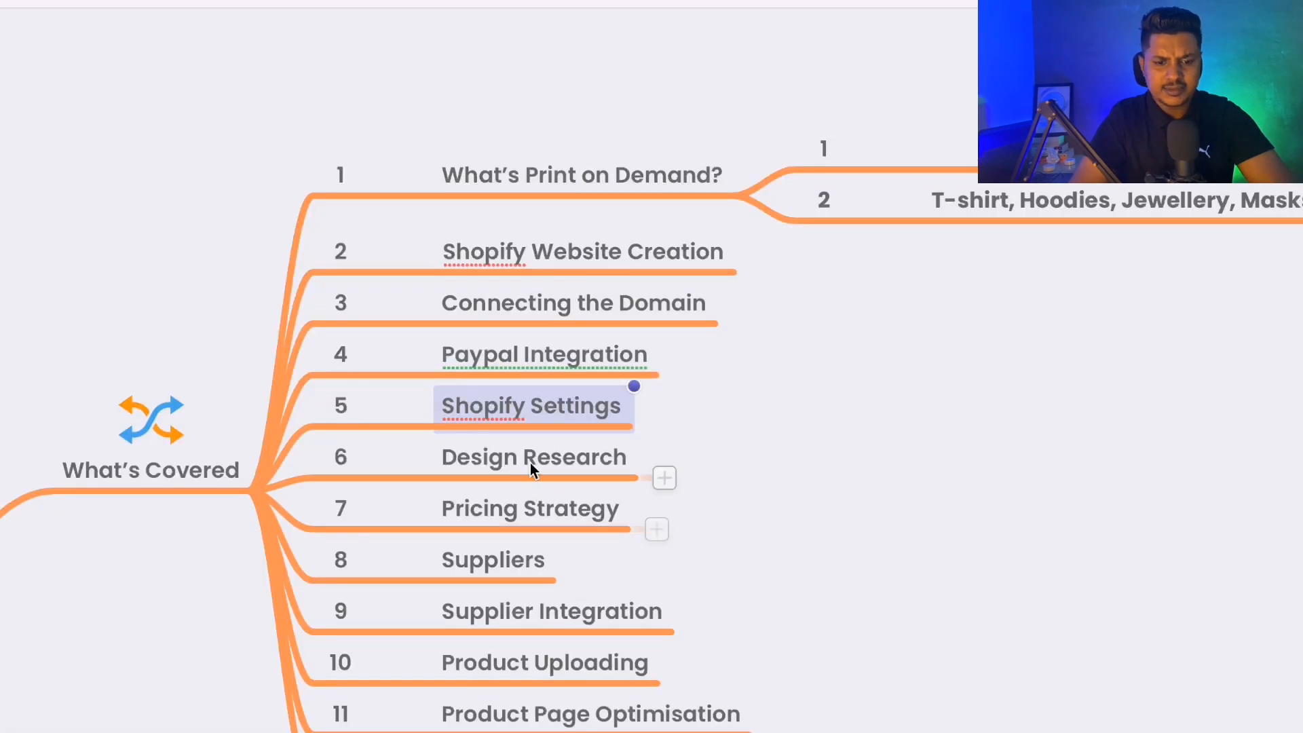
left_click(530, 465)
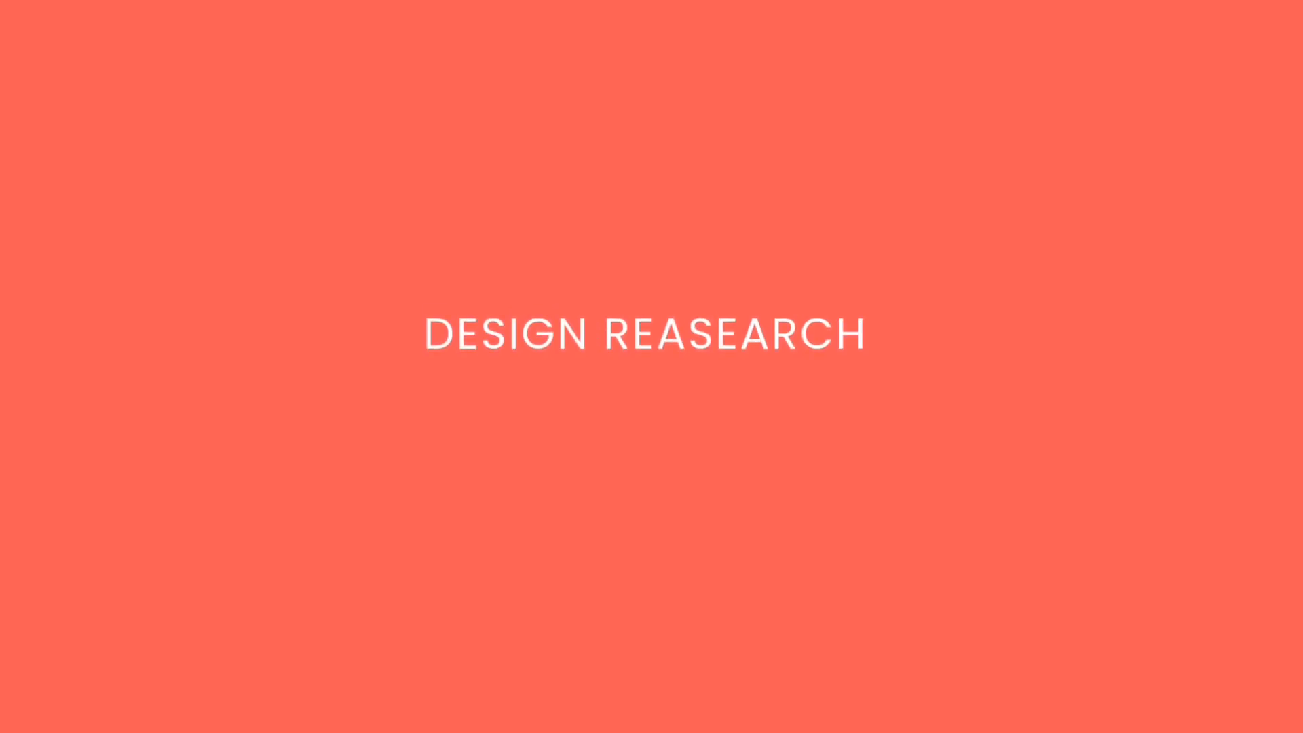
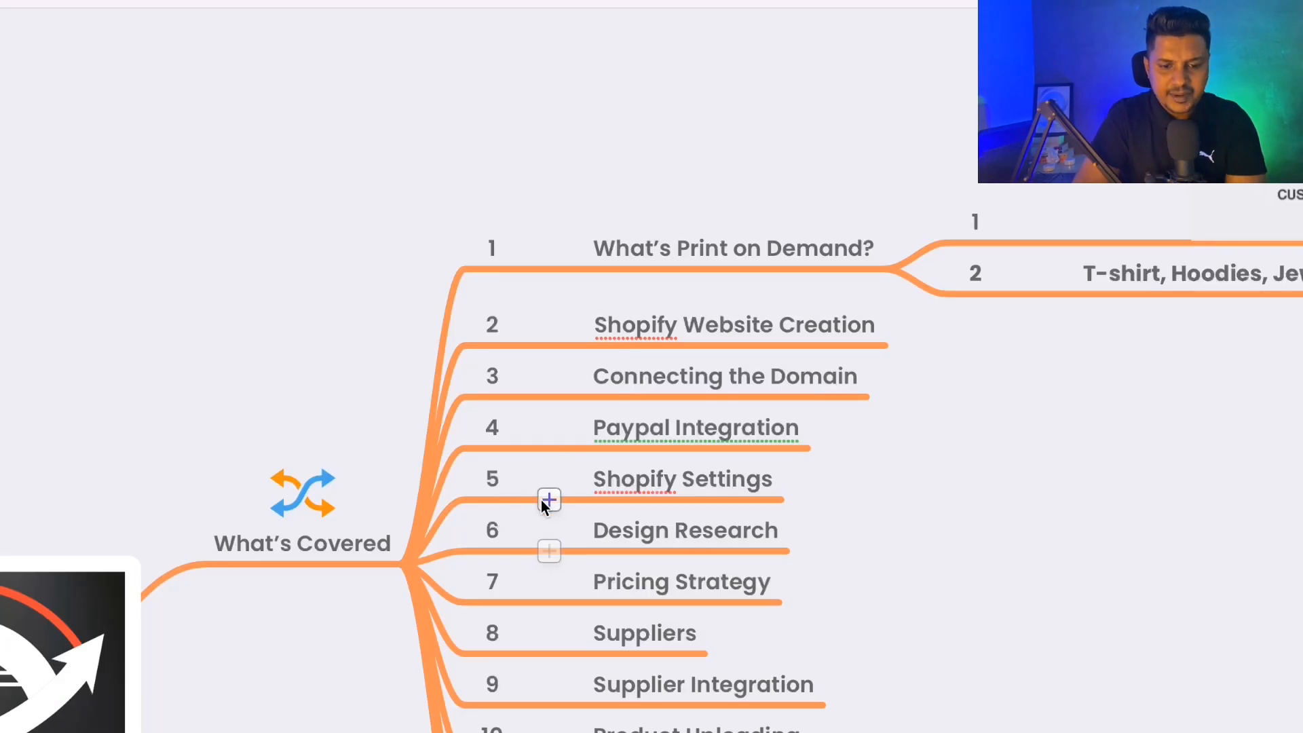
Open the Products section of the Fuel print-on-demand website to see its best-selling items.
scroll(540, 499, "down", 2)
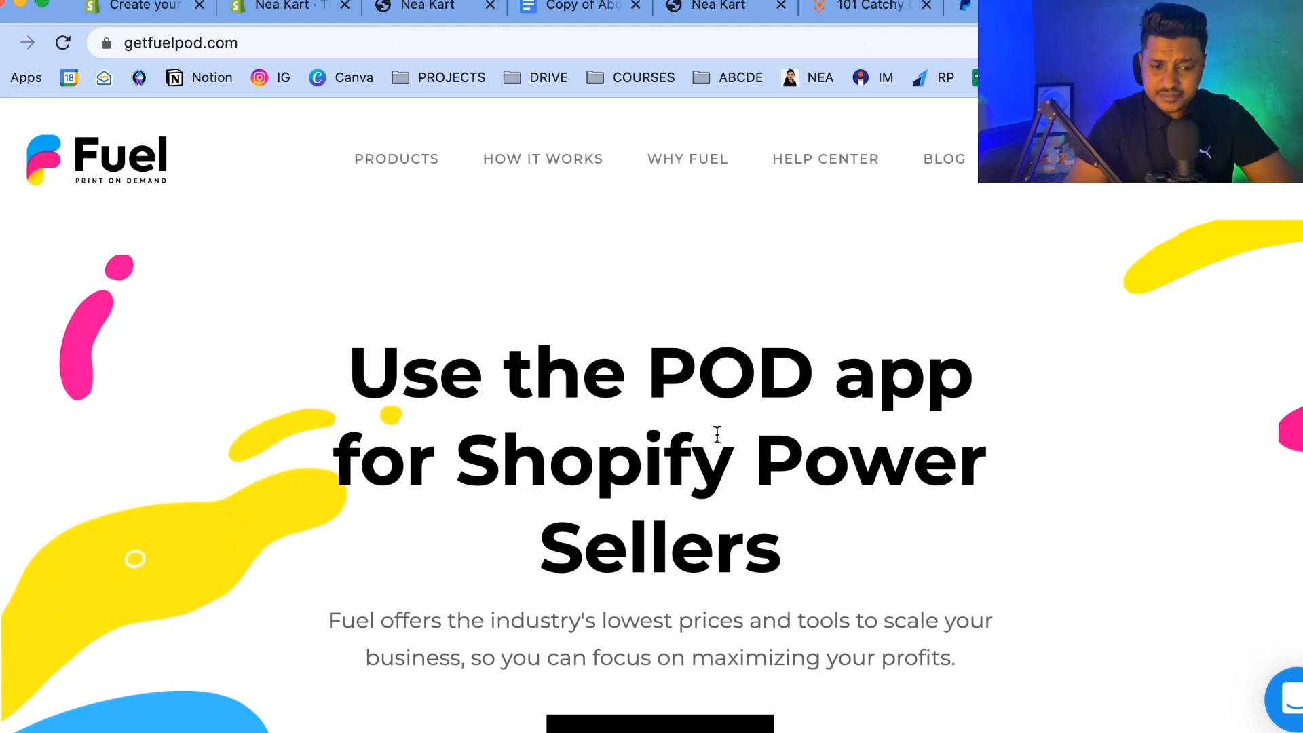
left_click(409, 163)
scroll(525, 541, "down", 3)
scroll(532, 517, "up", 1)
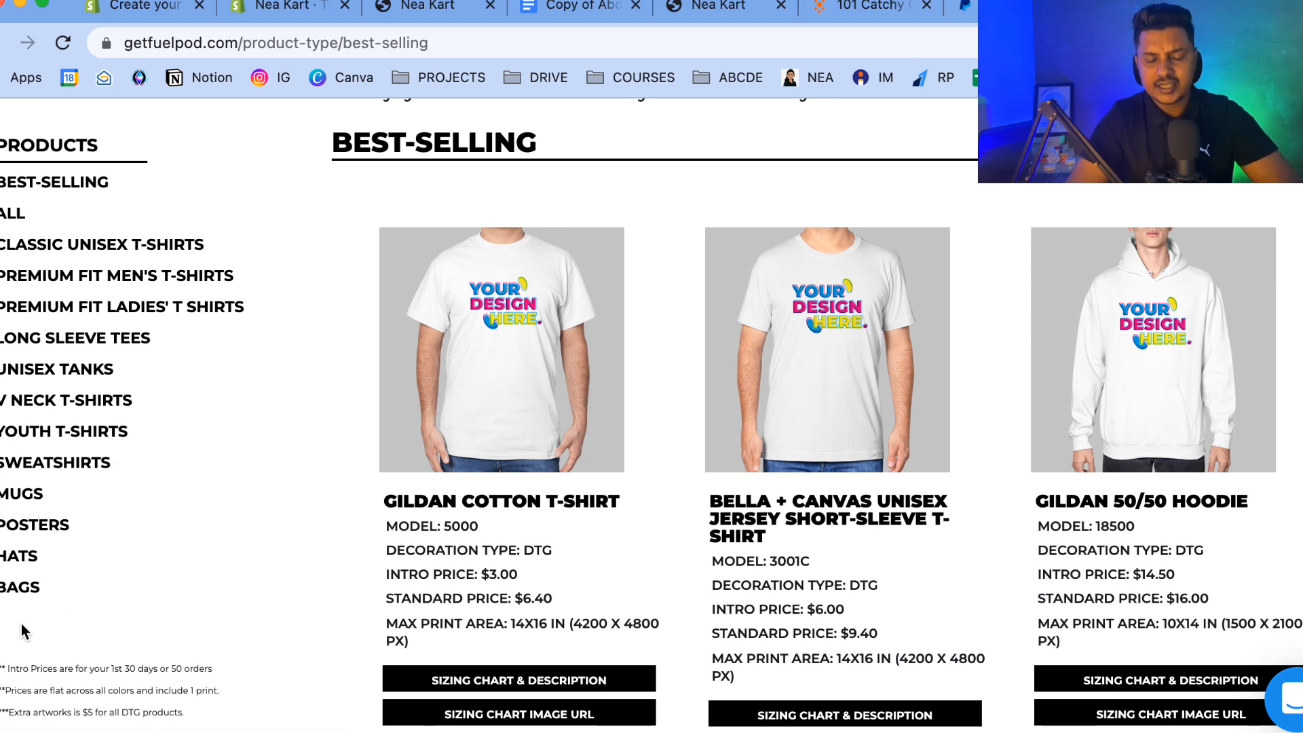
Review the intro and standard prices of the best-selling Fuel products, such as the Gildan Cotton T-Shirt.
scroll(376, 523, "down", 10)
scroll(375, 522, "up", 12)
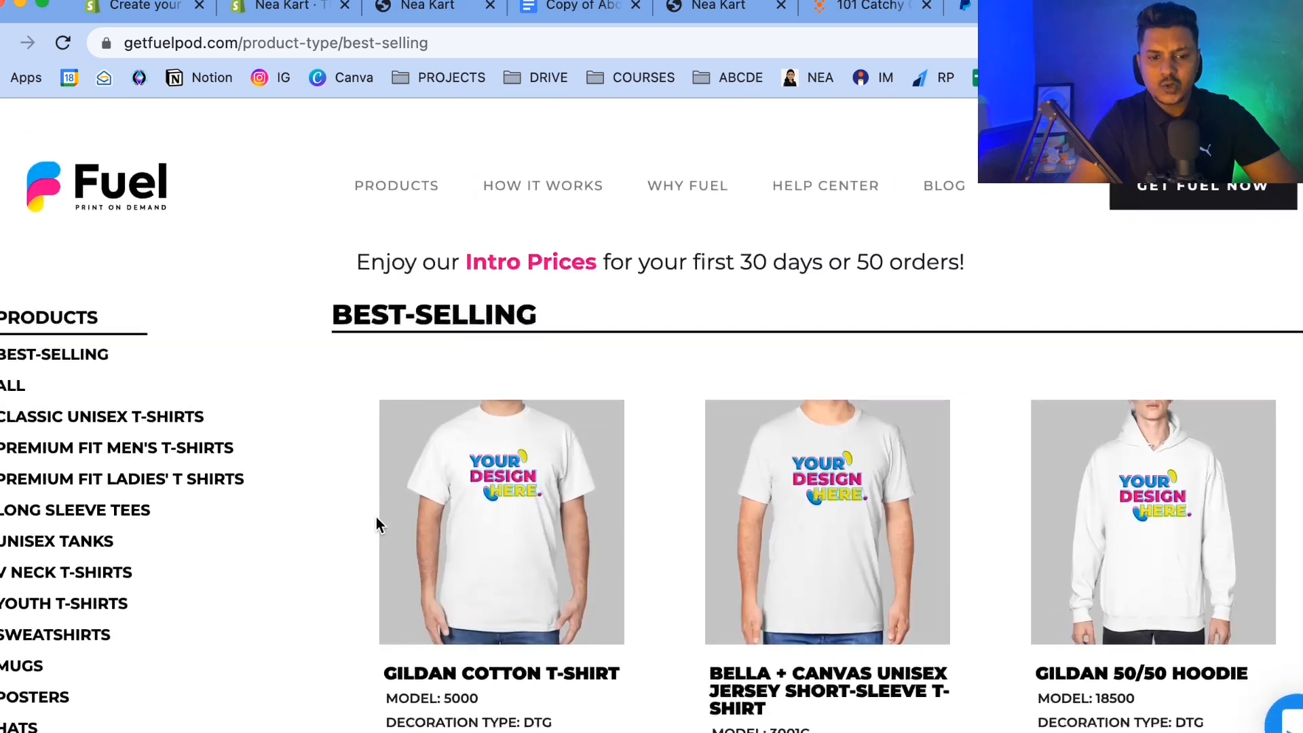
scroll(376, 523, "down", 3)
left_click_drag(381, 475, 311, 506)
left_click(528, 636)
left_click(311, 517)
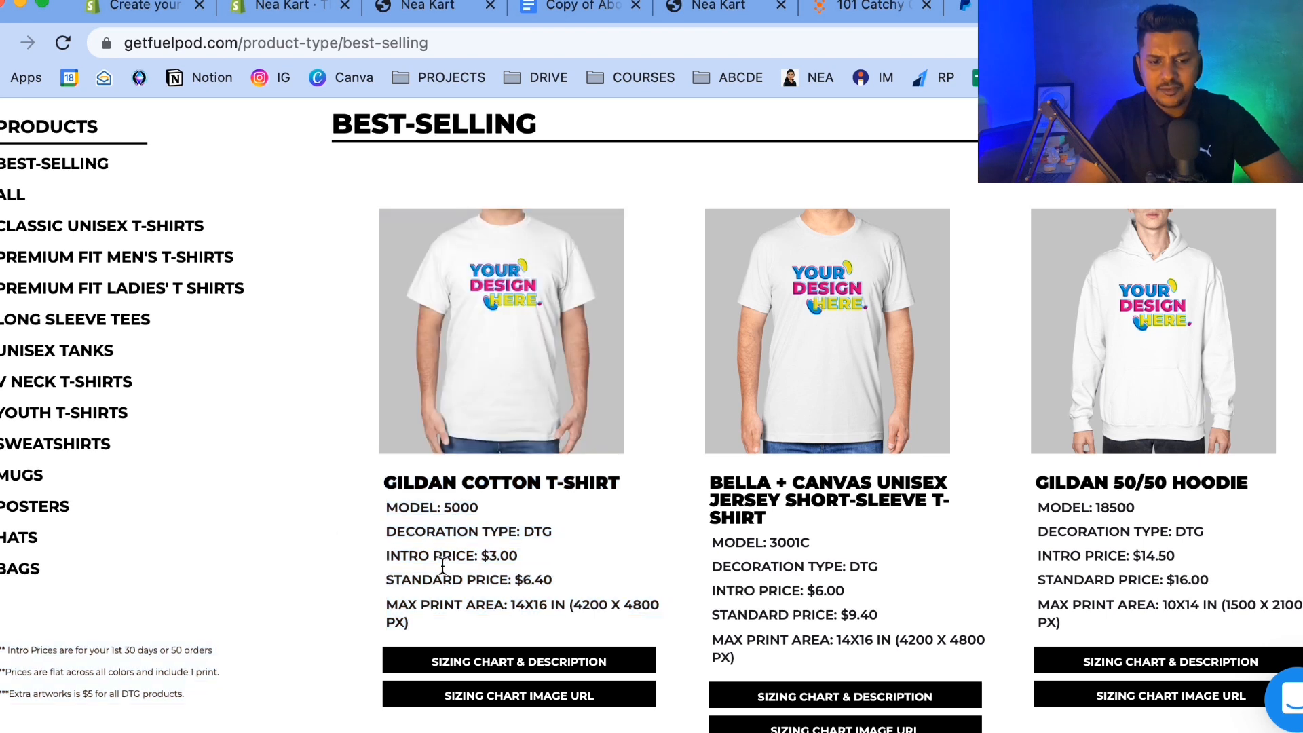
left_click_drag(378, 554, 535, 558)
left_click(385, 580)
left_click_drag(384, 580, 593, 580)
scroll(595, 581, "up", 3)
left_click_drag(465, 236, 960, 232)
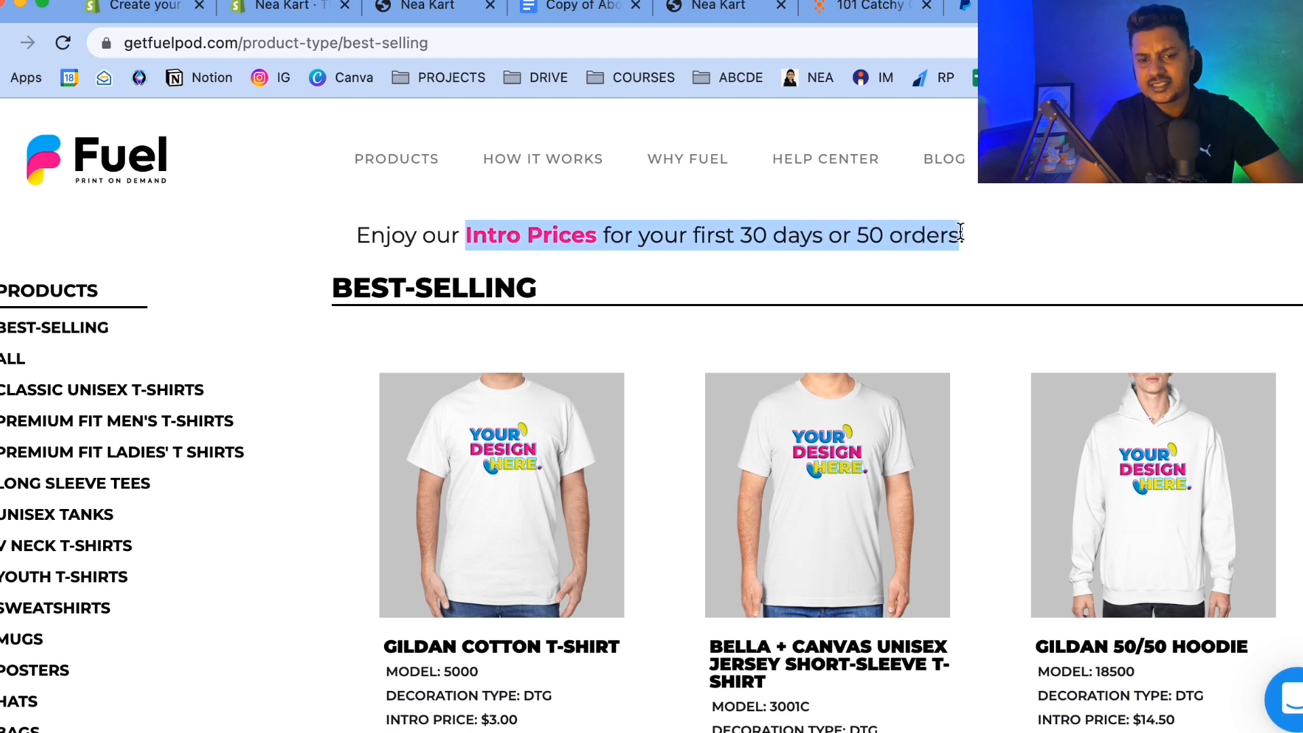
left_click_drag(960, 231, 989, 229)
left_click(991, 236)
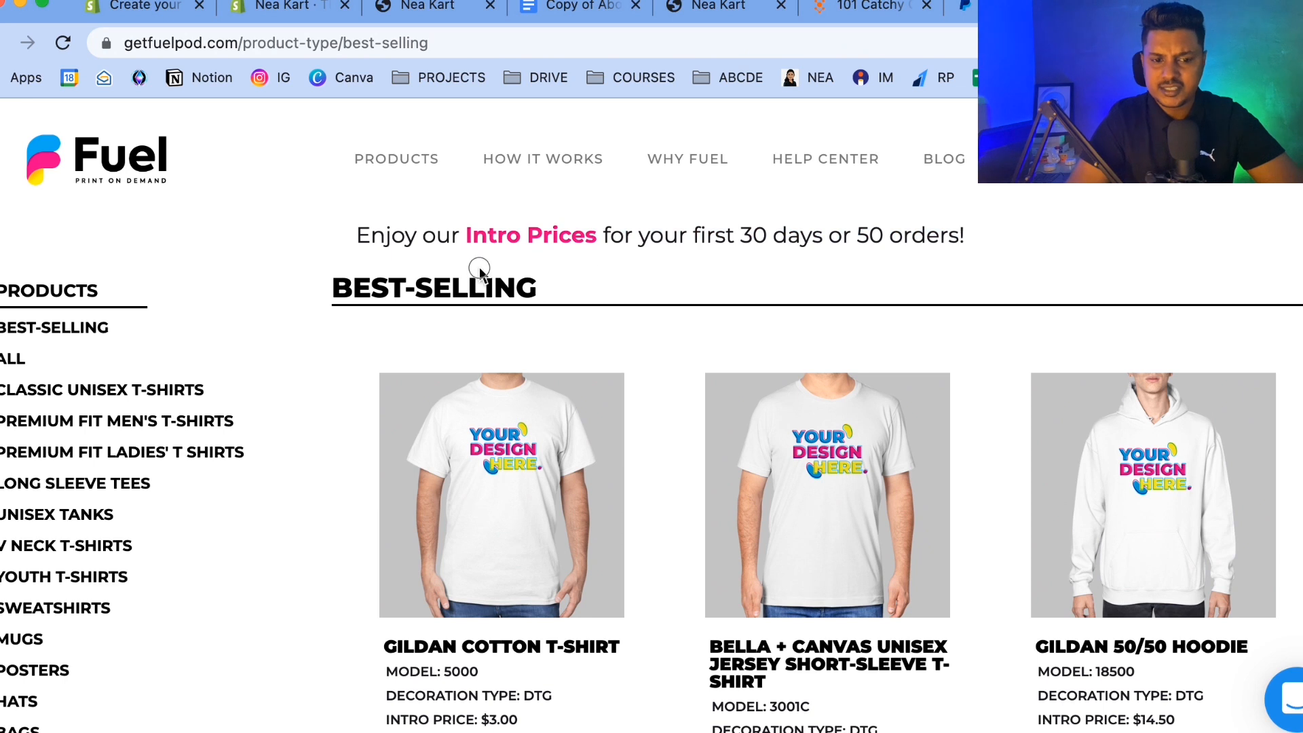
left_click_drag(479, 269, 466, 251)
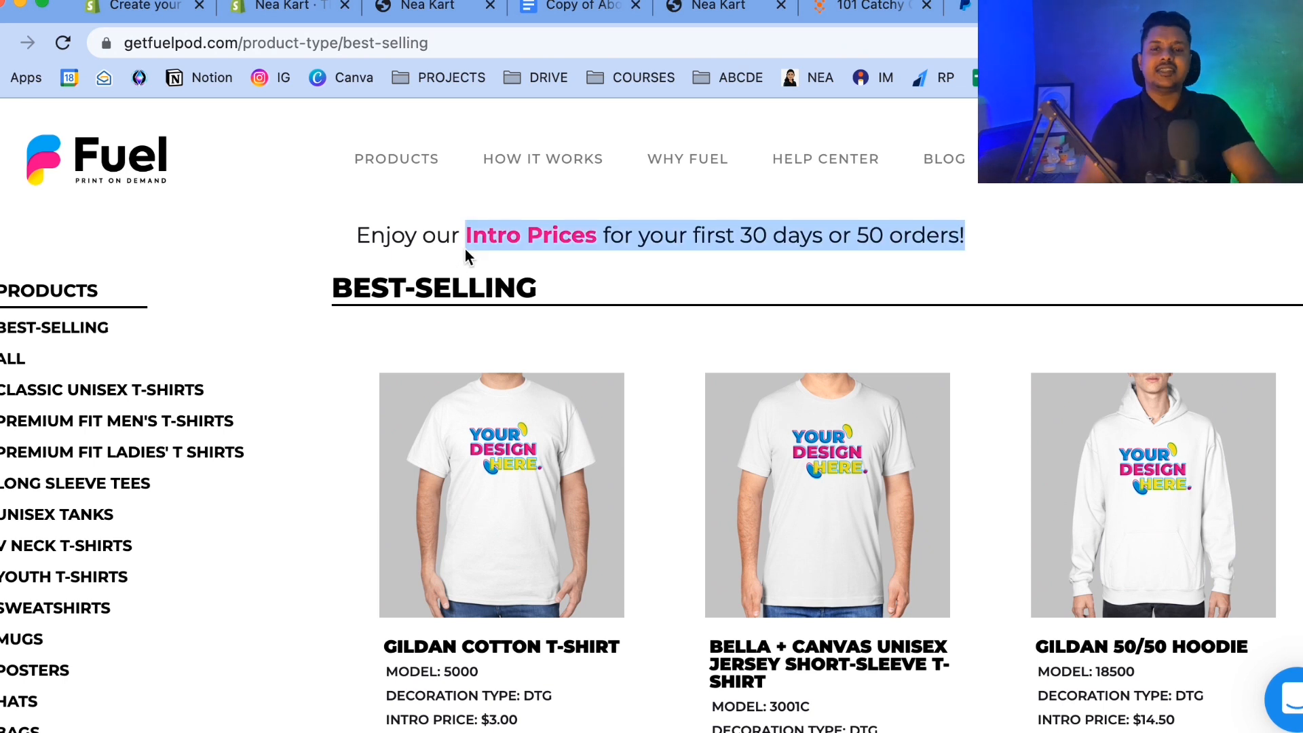
scroll(465, 255, "down", 3)
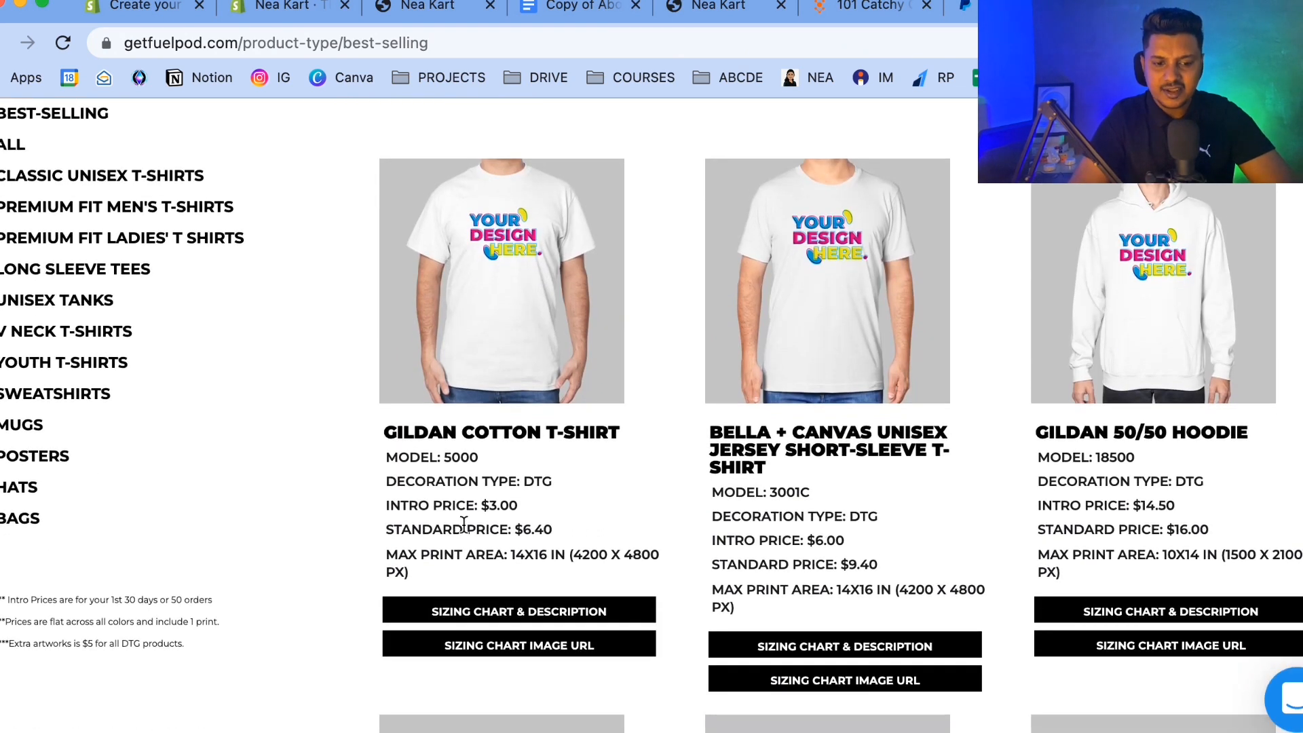
left_click_drag(478, 506, 520, 507)
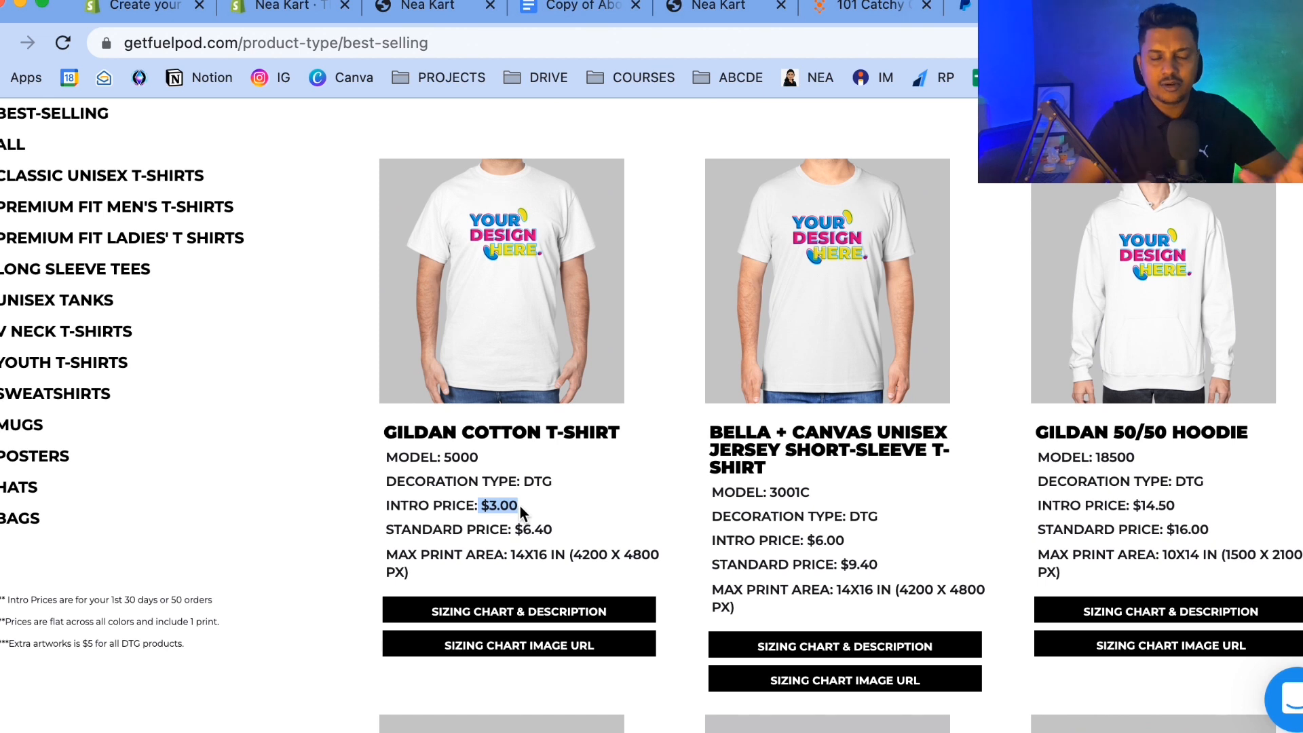
scroll(520, 506, "up", 3)
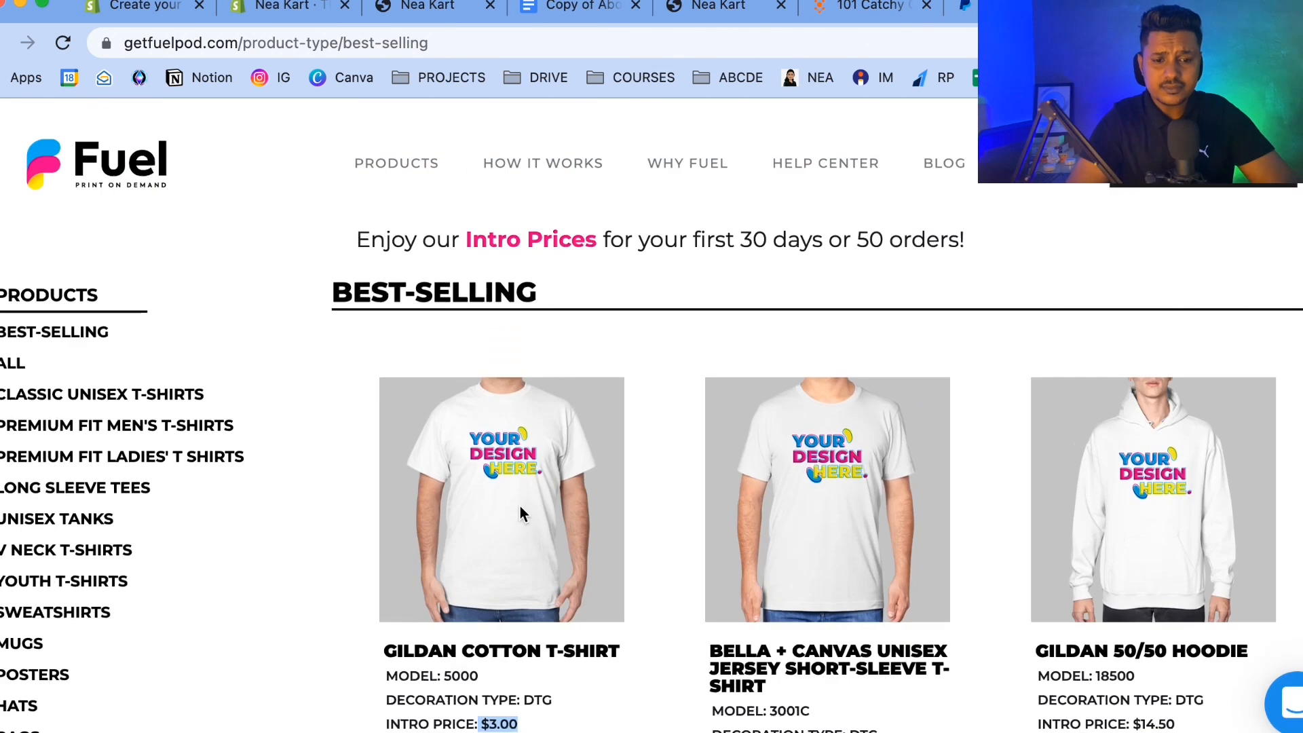
scroll(527, 555, "down", 4)
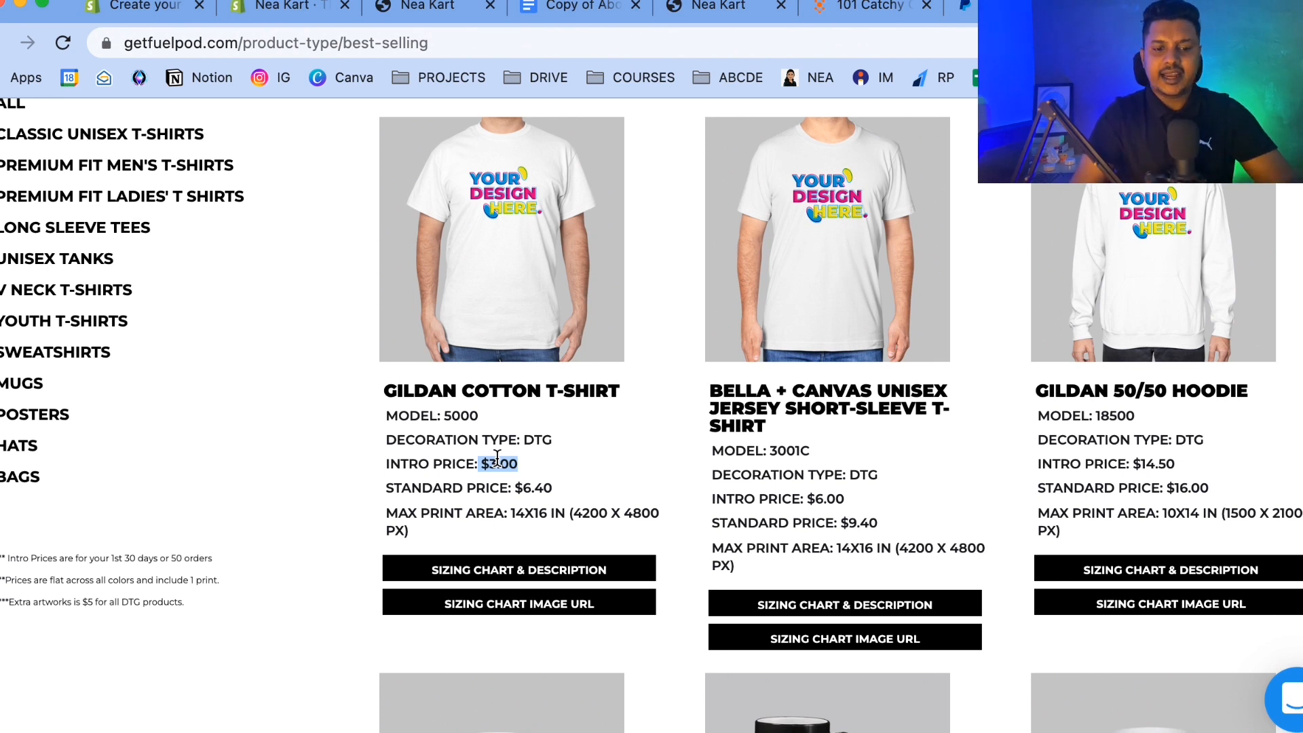
scroll(496, 458, "up", 4)
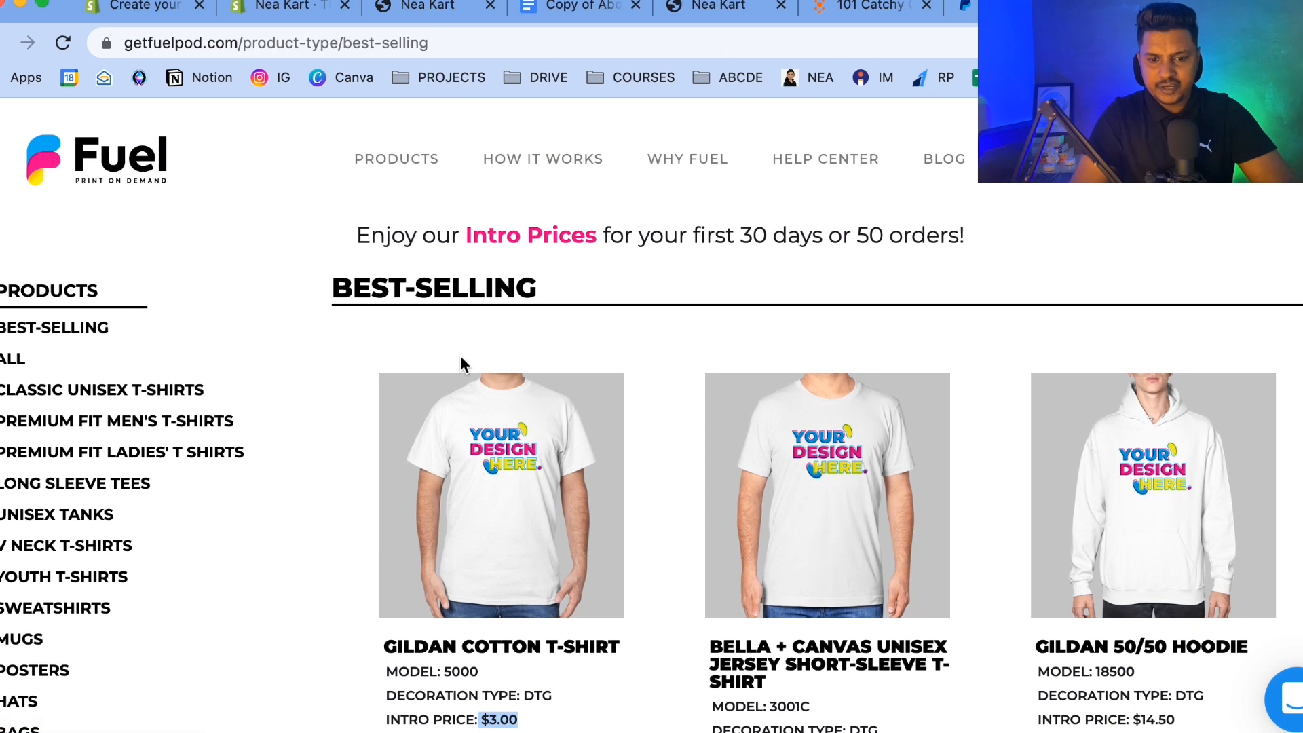
scroll(461, 356, "down", 4)
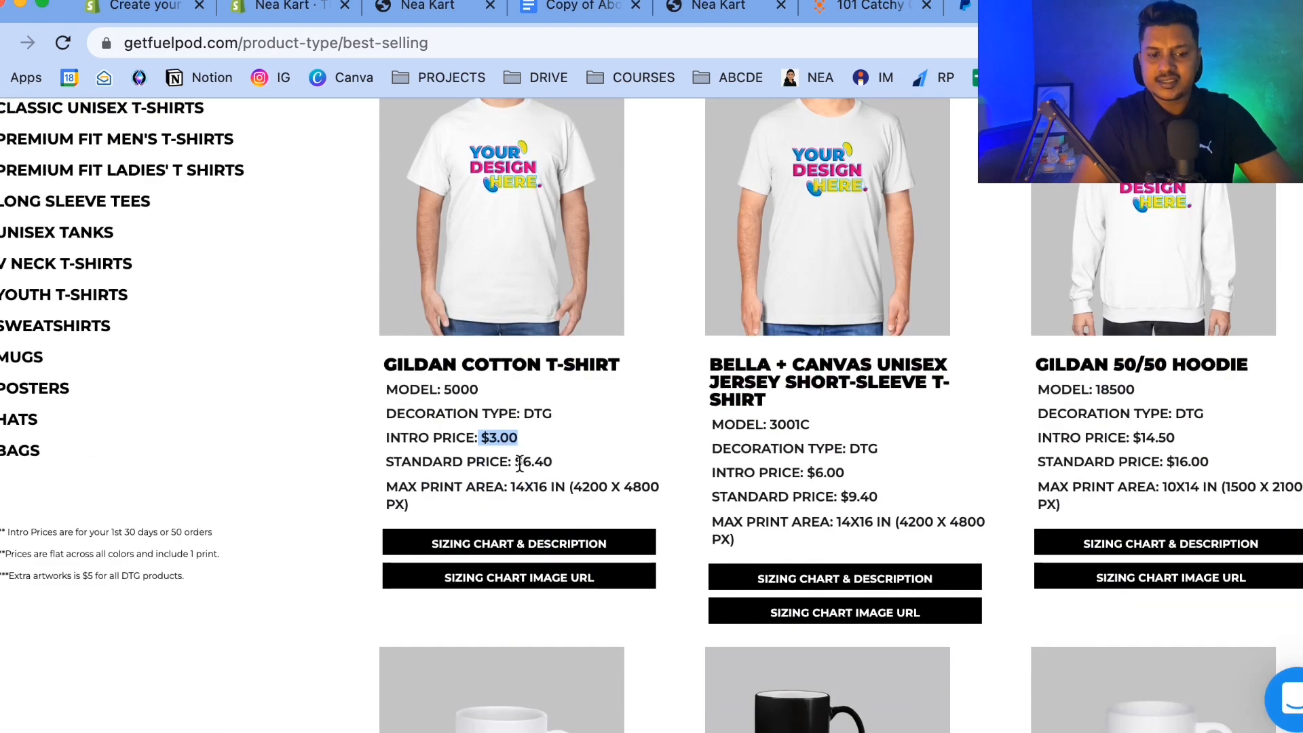
left_click_drag(515, 463, 591, 456)
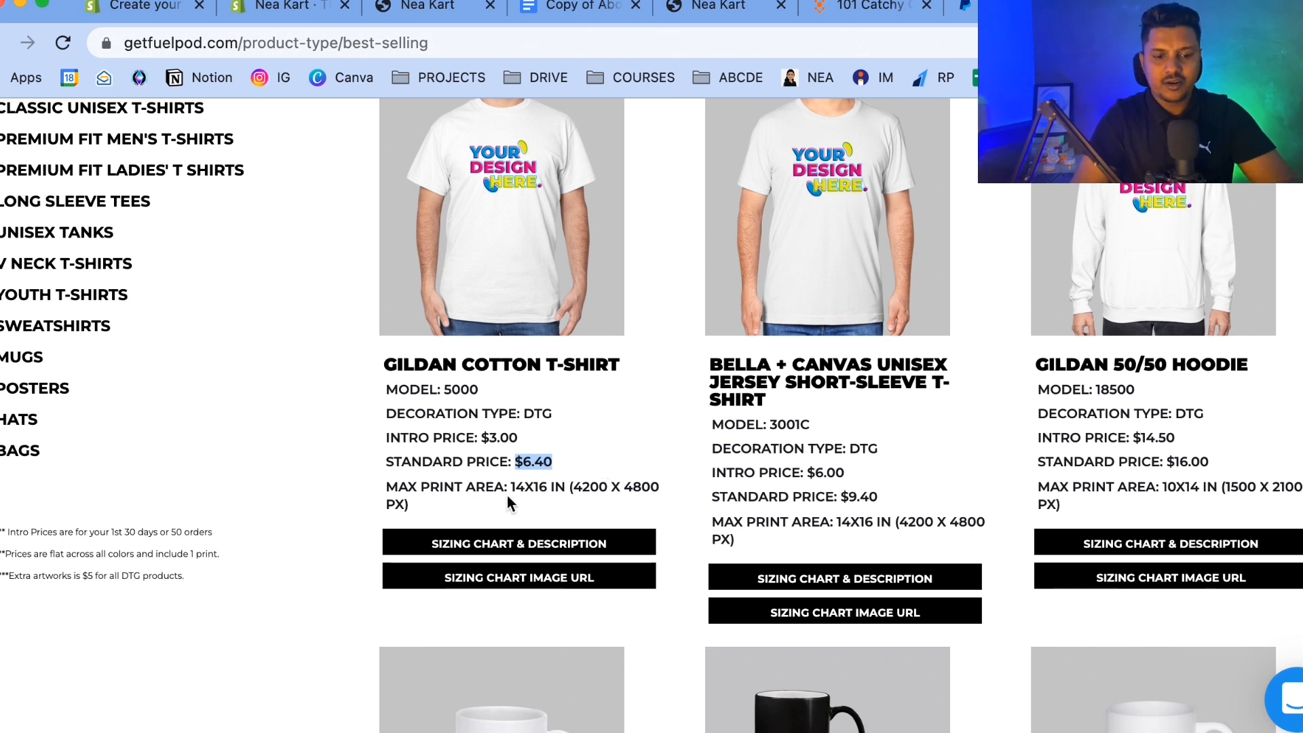
triple_click(533, 461)
left_click(563, 465)
left_click_drag(563, 466, 514, 462)
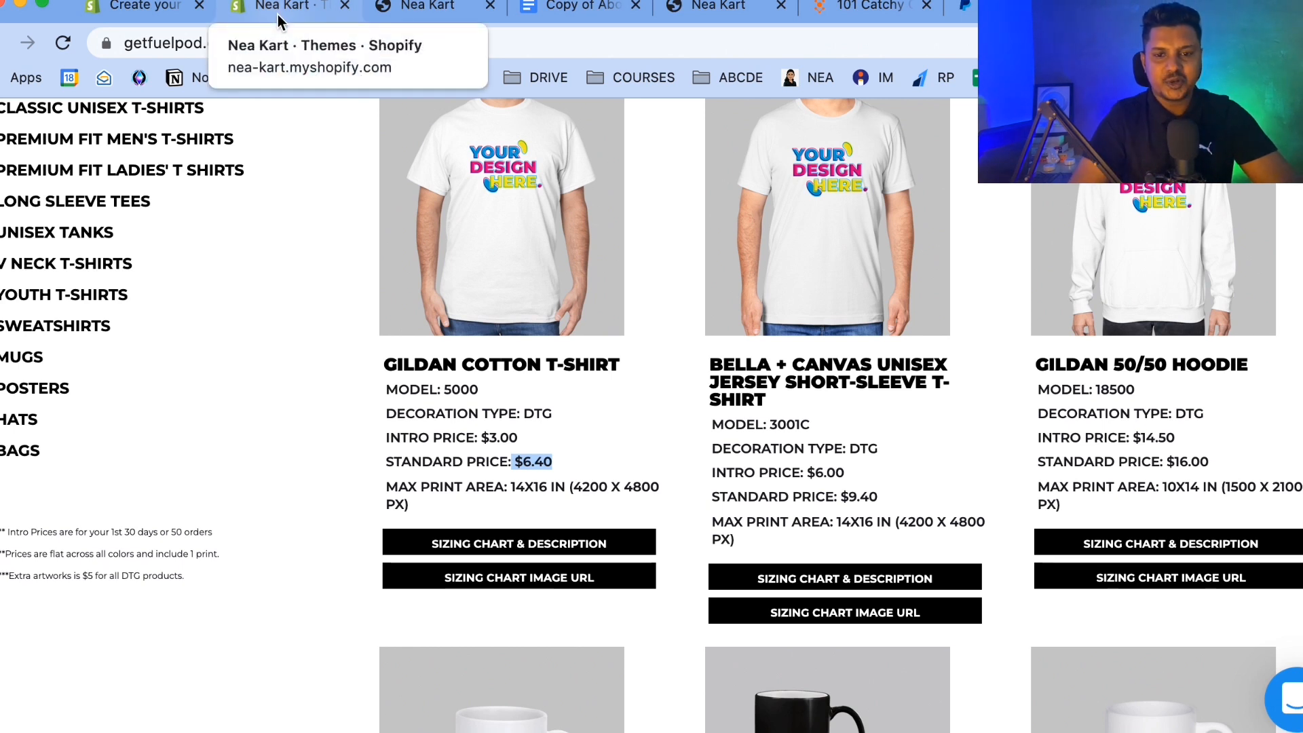
Go back to the Fuel homepage and open its Shopify app store listing through Get Fuel Now.
left_click(6, 47)
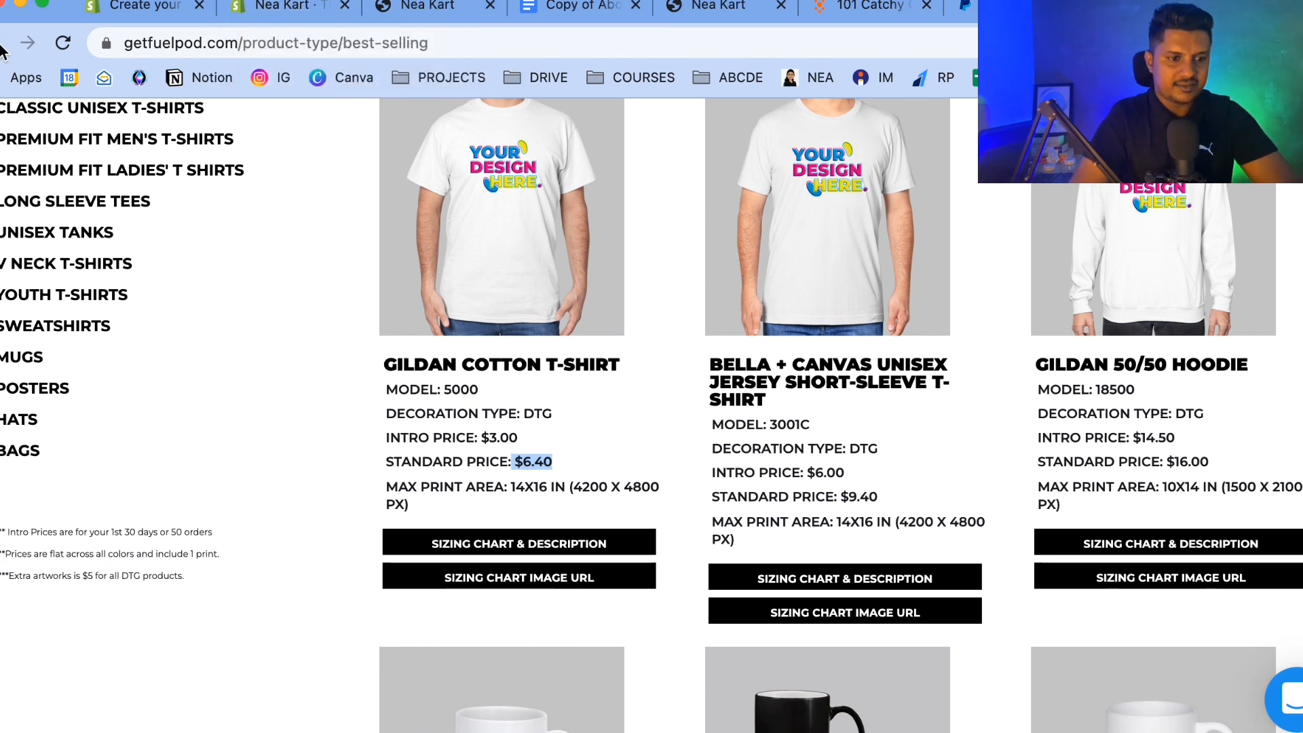
scroll(439, 555, "down", 4)
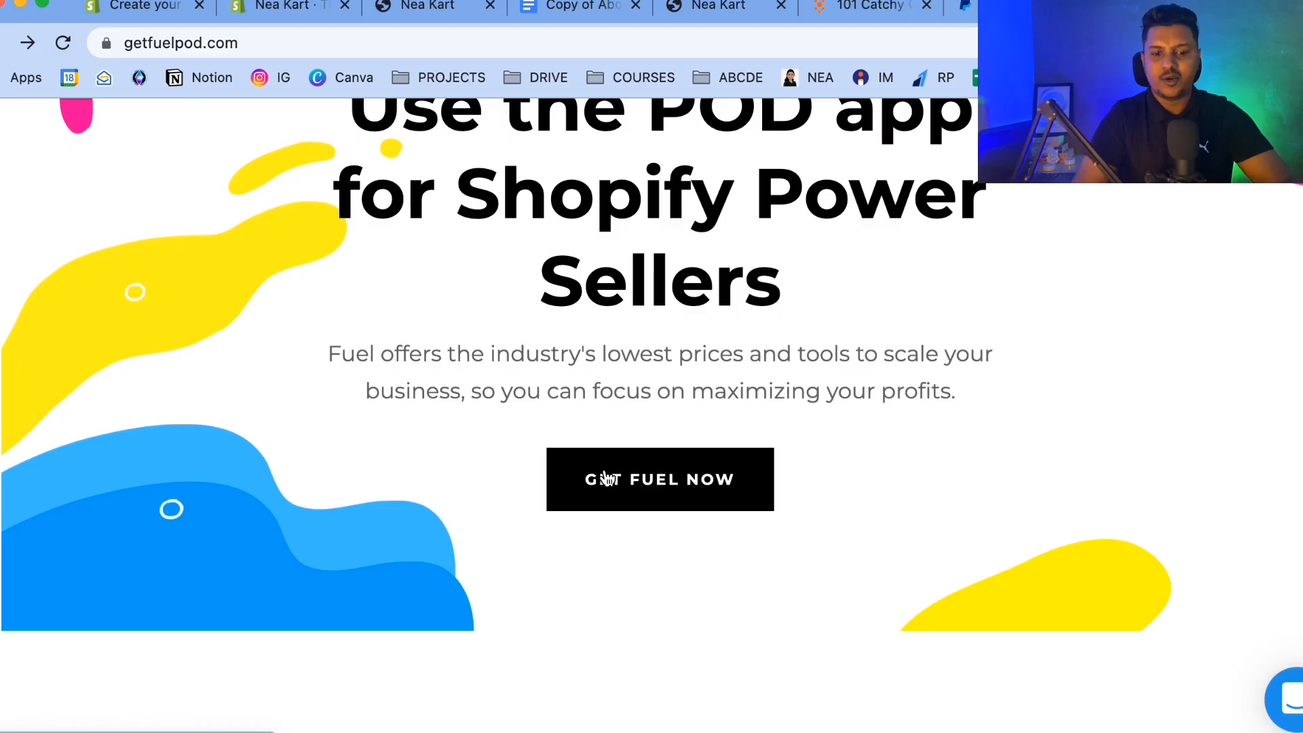
scroll(809, 250, "up", 4)
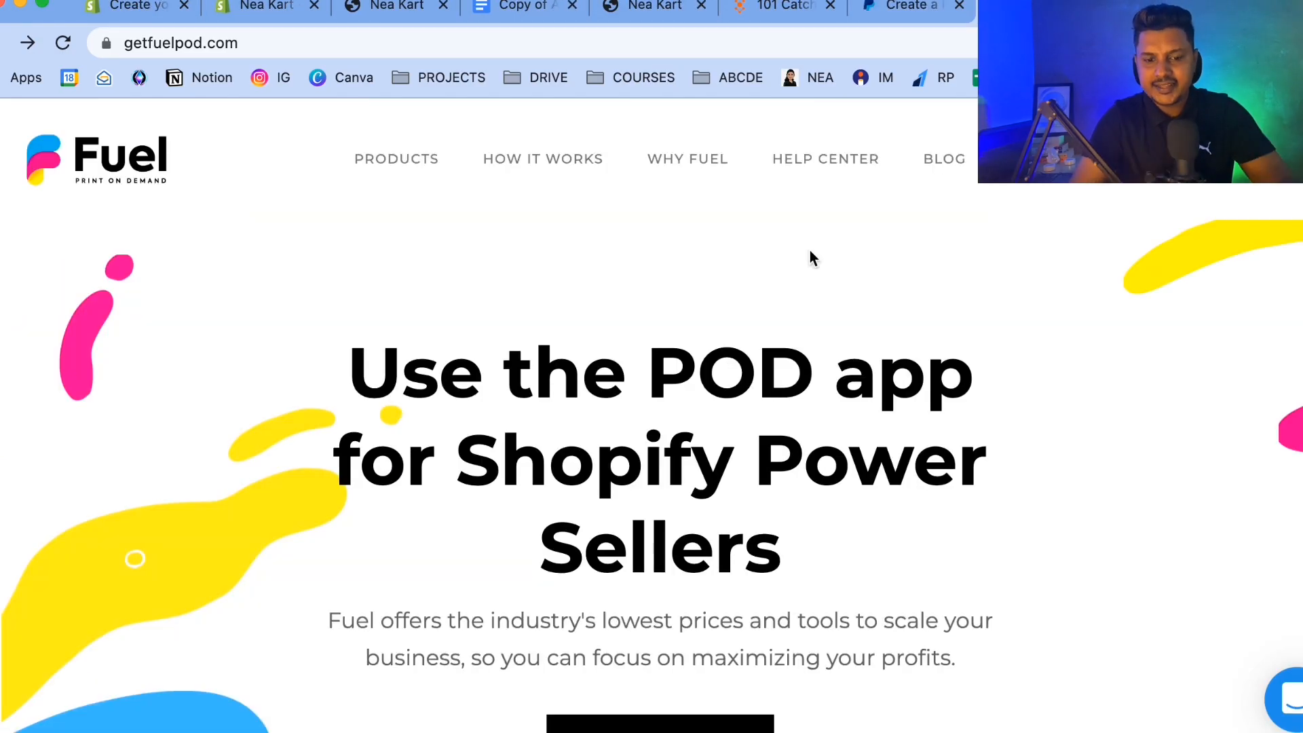
scroll(809, 250, "down", 2)
scroll(809, 250, "down", 2)
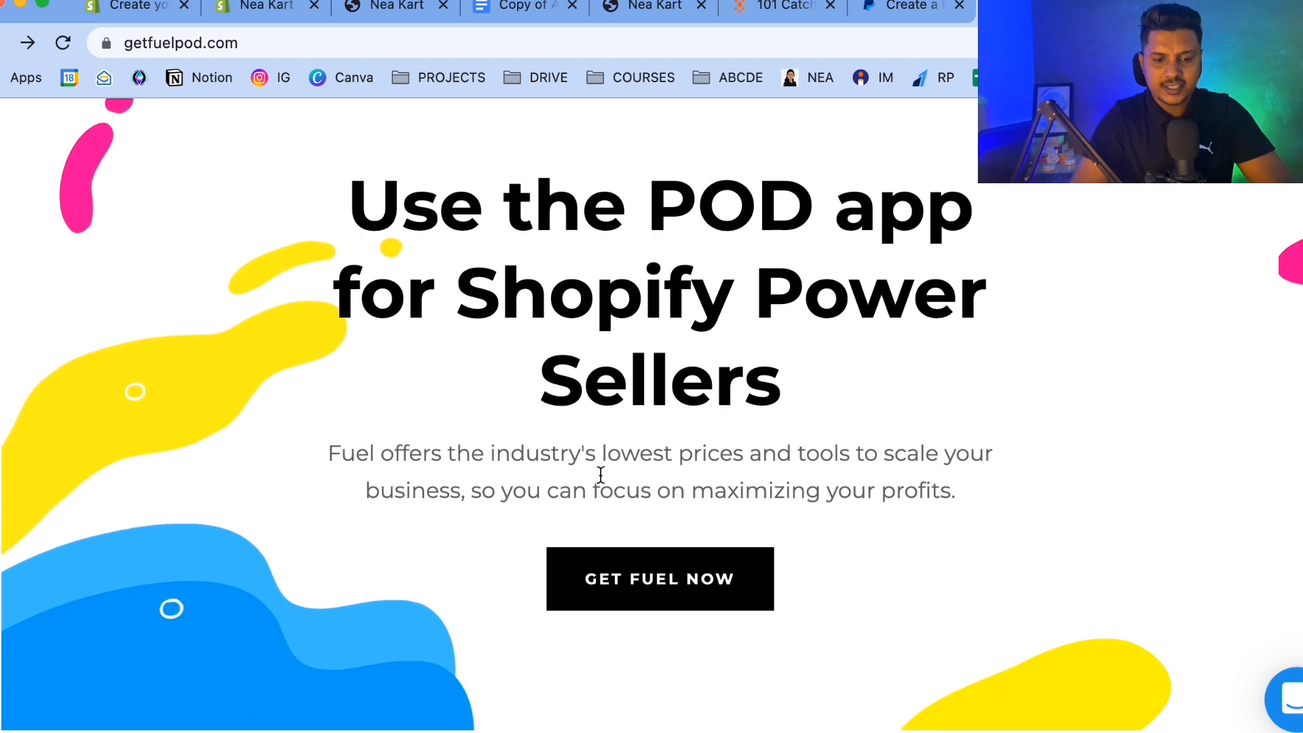
left_click(626, 602)
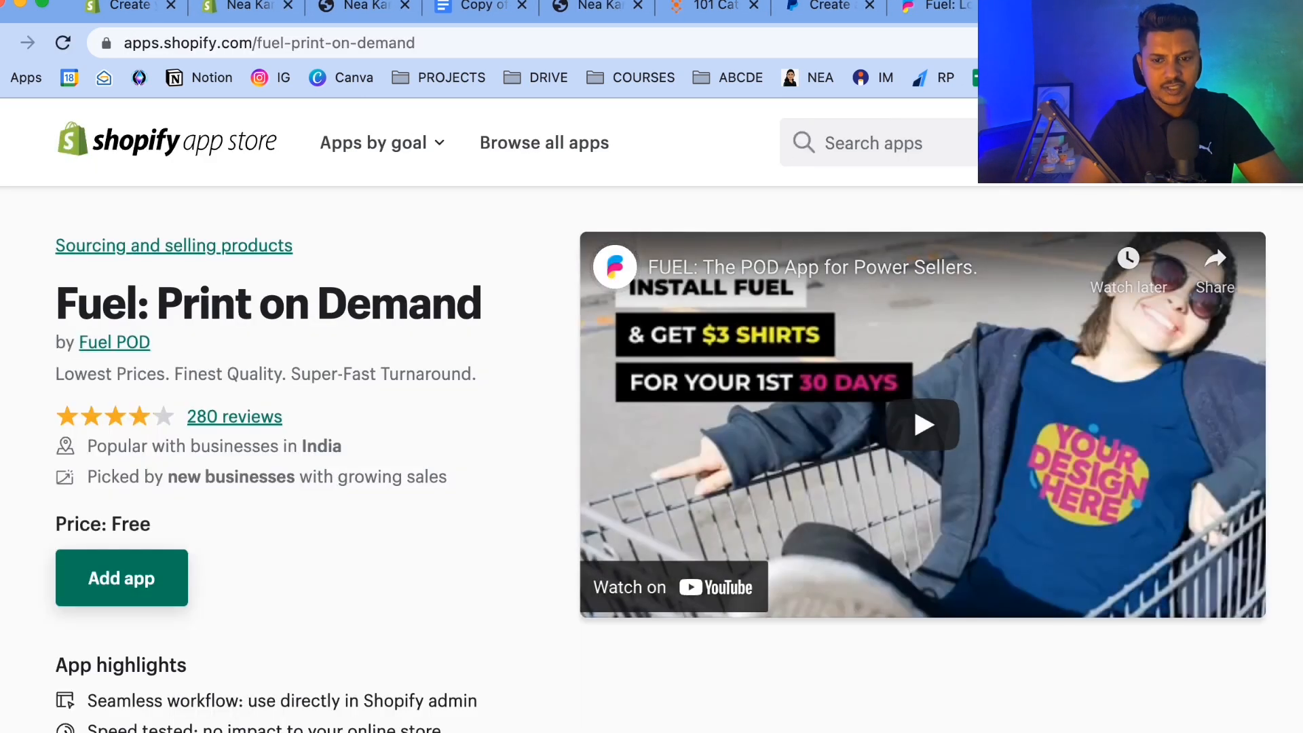
Add the Fuel: Print on Demand app and install it on the Nea Kart store.
key("ctrl+shift+Tab")
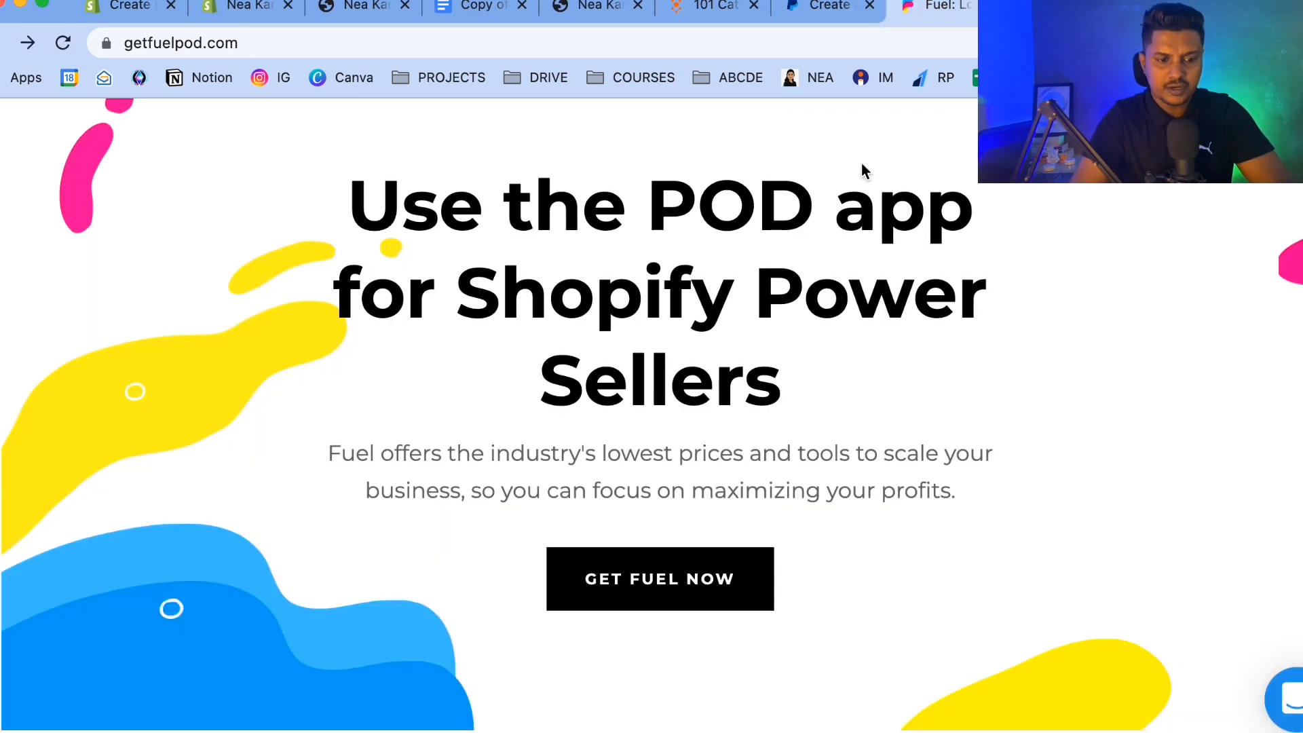
key("ctrl+Tab")
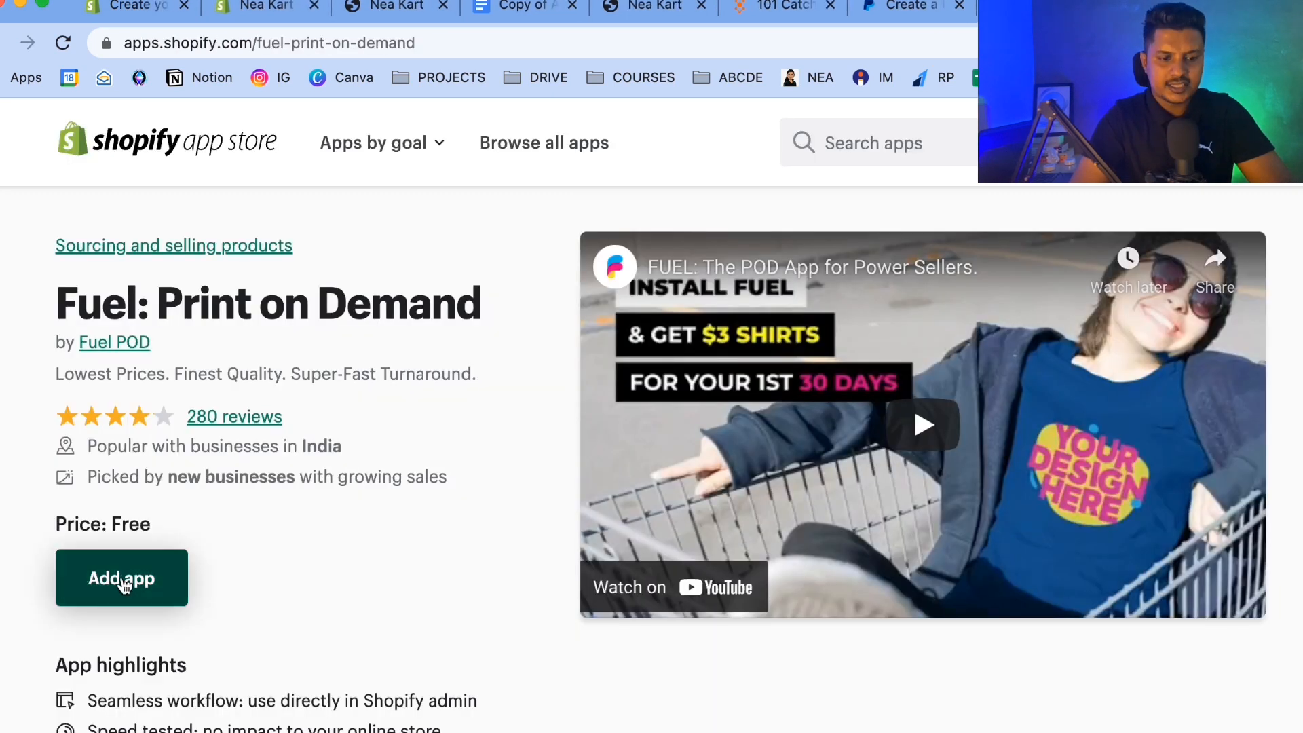
left_click(122, 578)
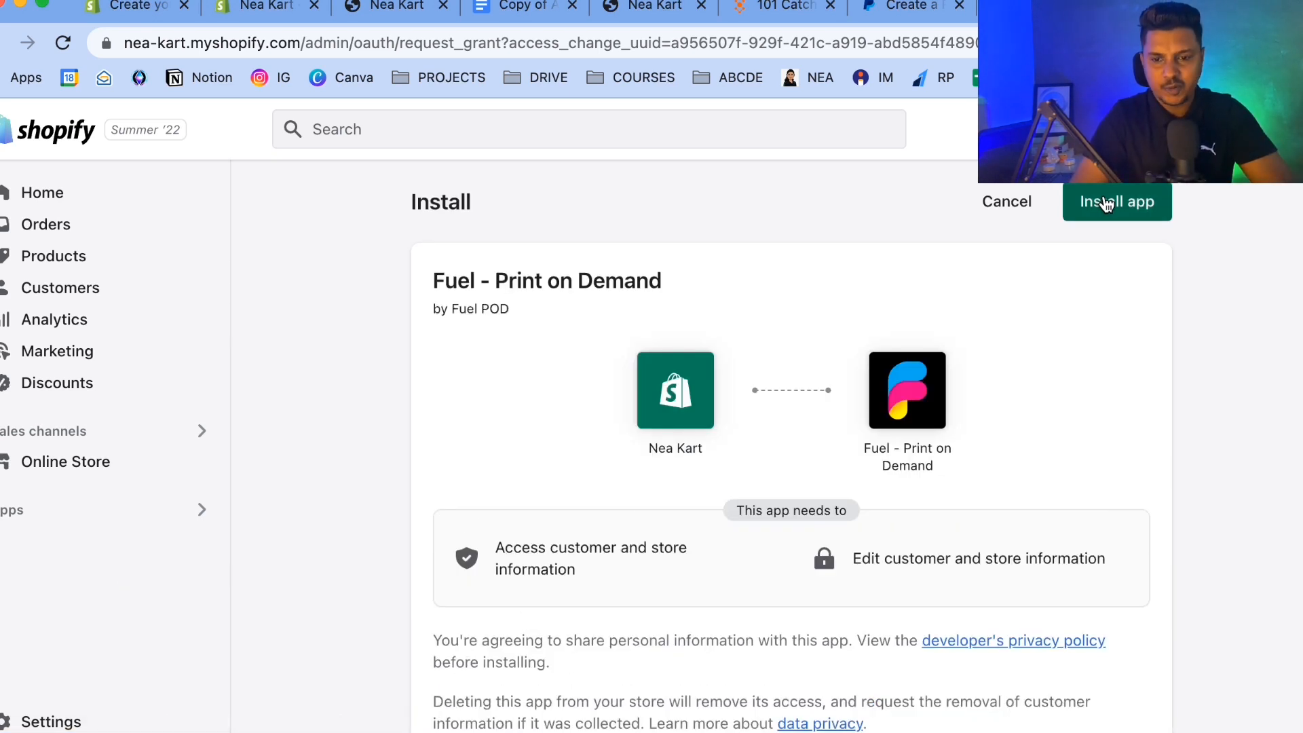
left_click(1106, 204)
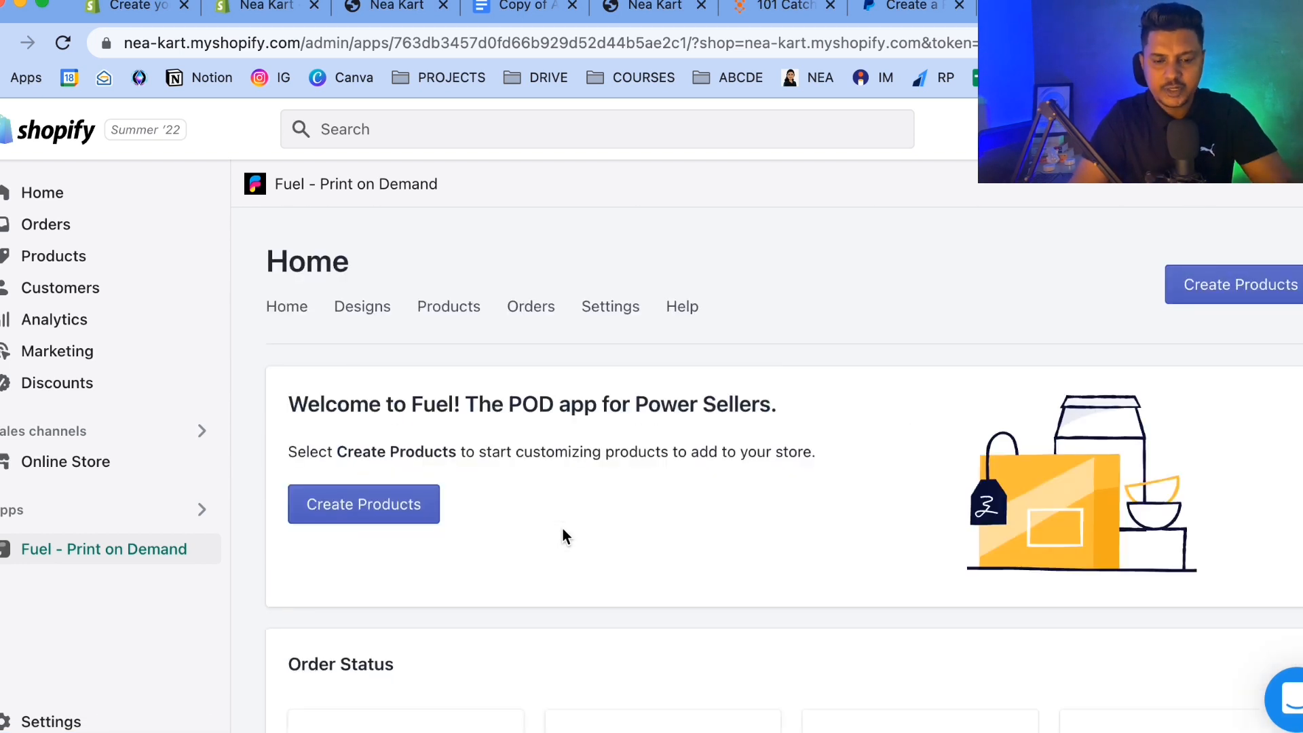
Browse the Fuel app's Home, Designs, Products, Orders and Settings sections.
scroll(561, 536, "down", 4)
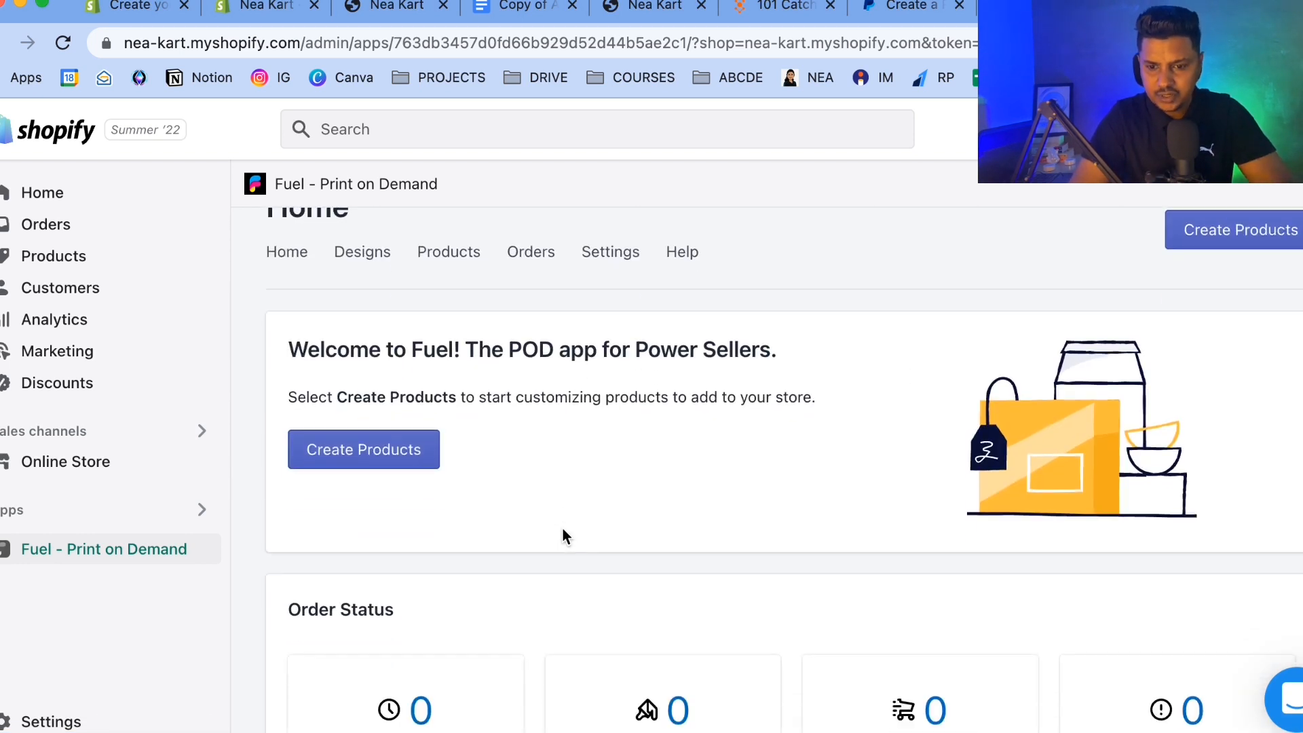
scroll(473, 312, "up", 2)
scroll(473, 312, "up", 2)
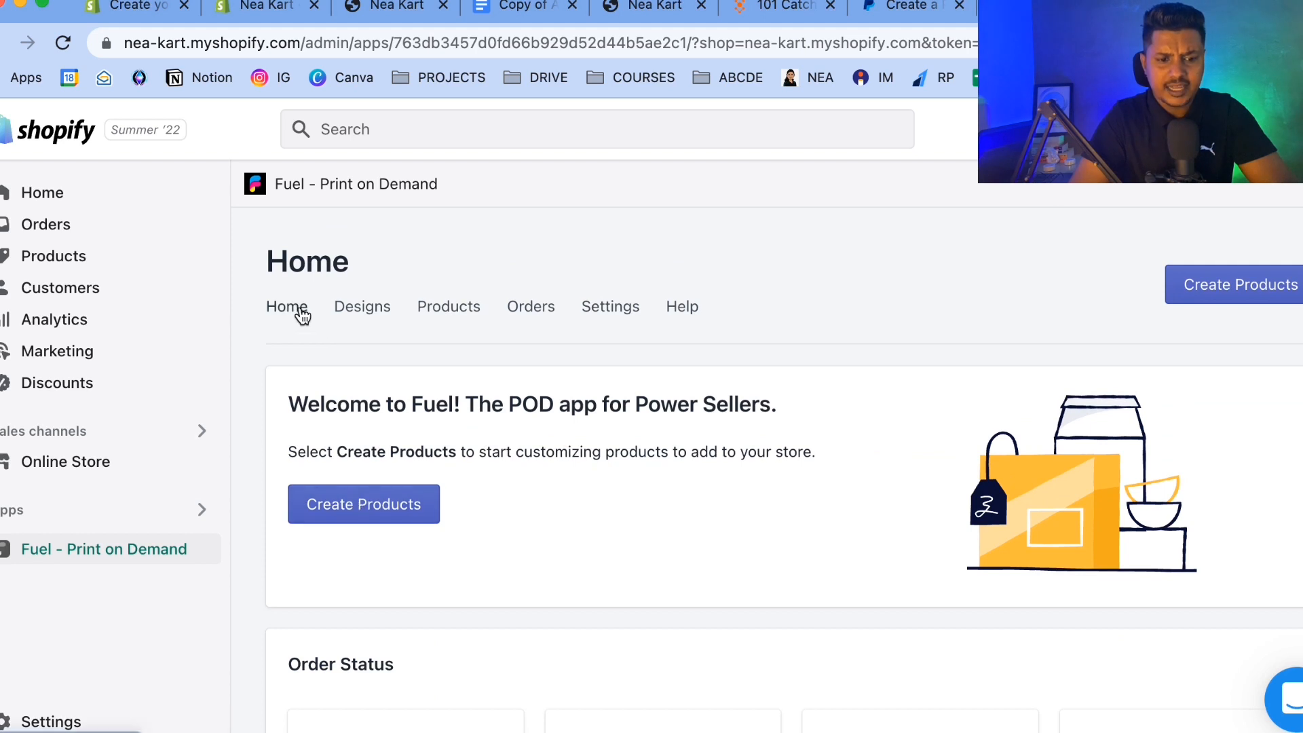
left_click(373, 311)
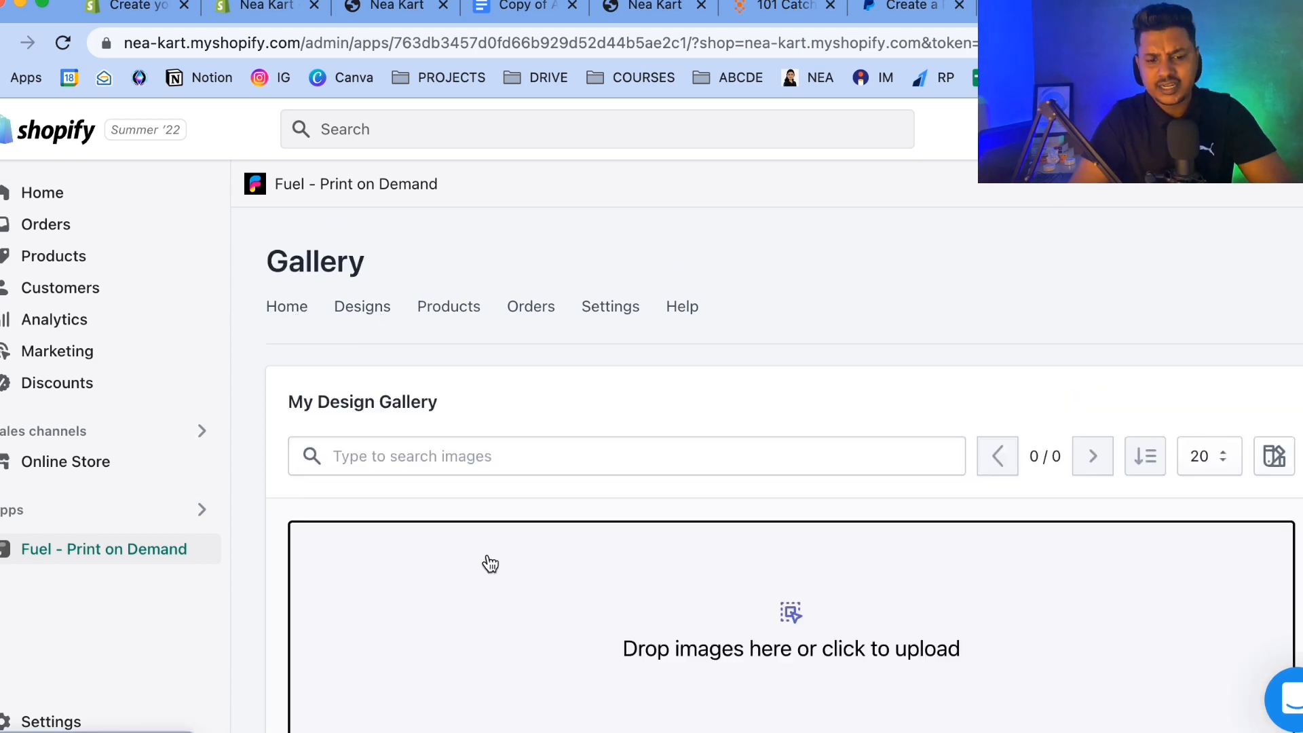
scroll(489, 560, "down", 2)
scroll(529, 546, "up", 2)
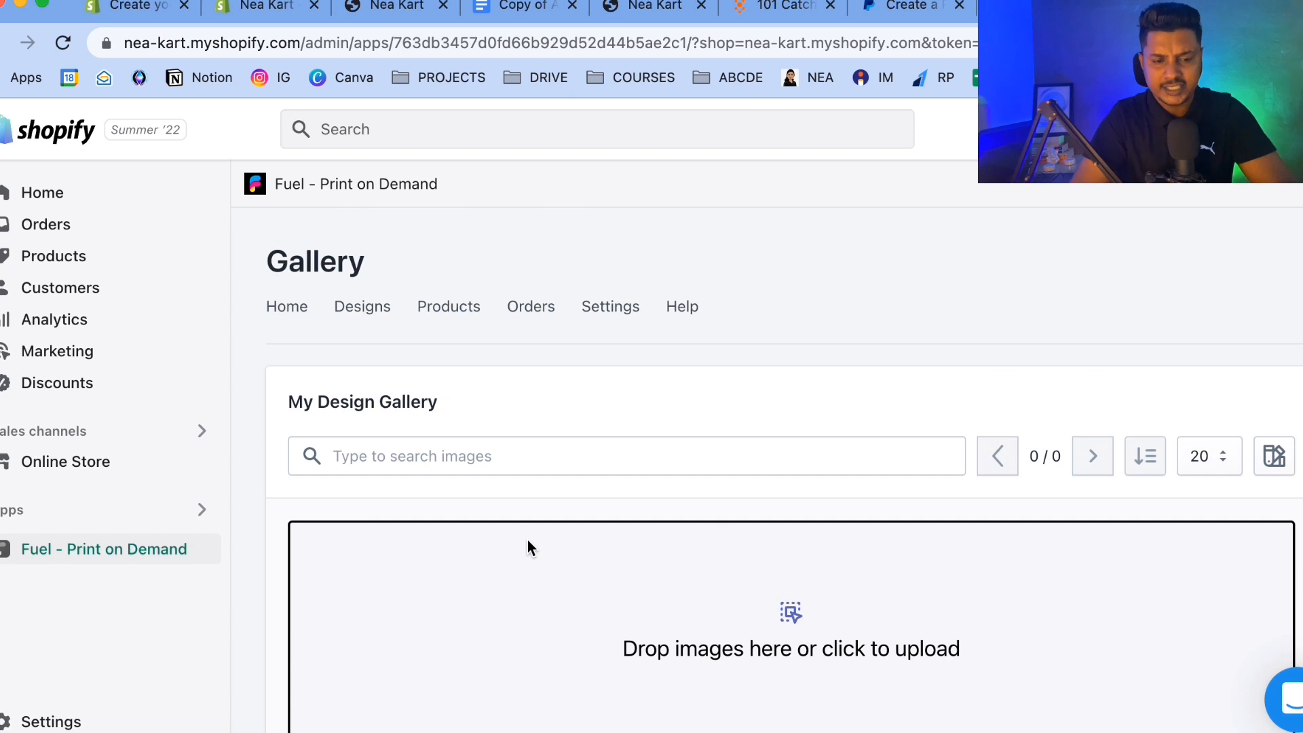
left_click(450, 313)
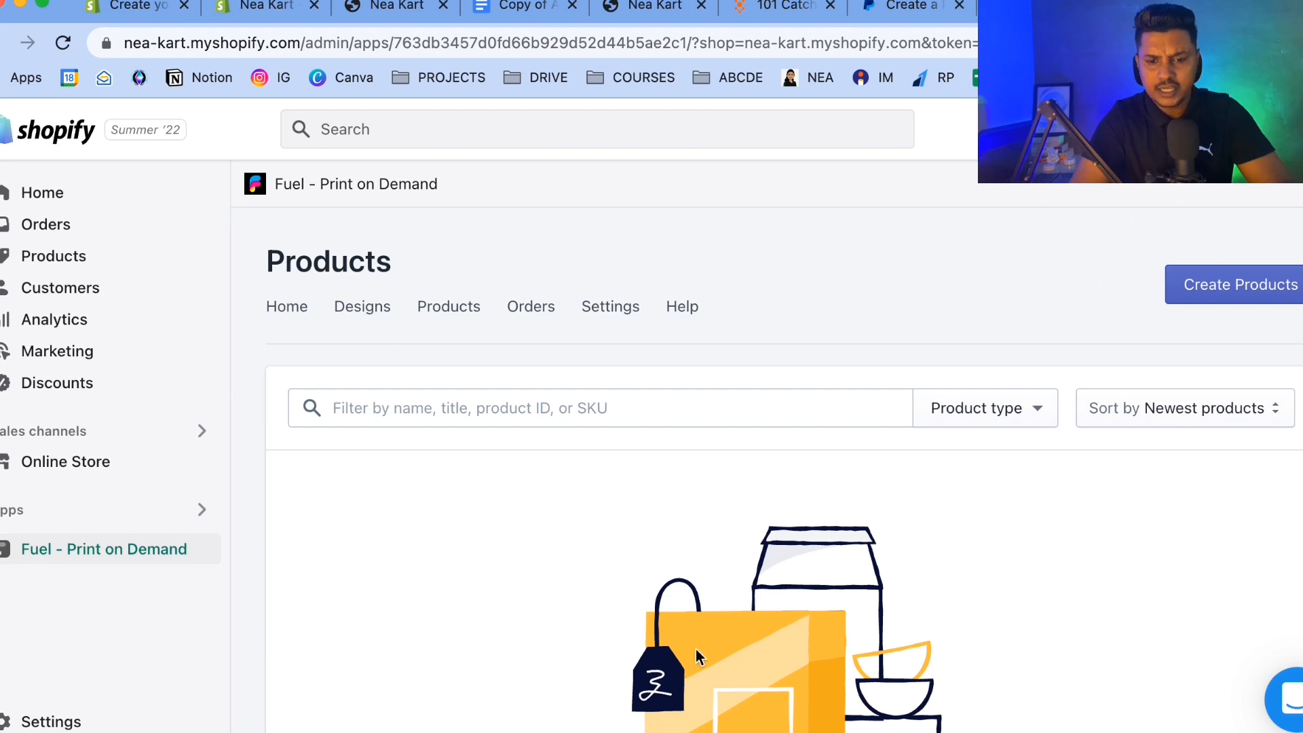
left_click(538, 311)
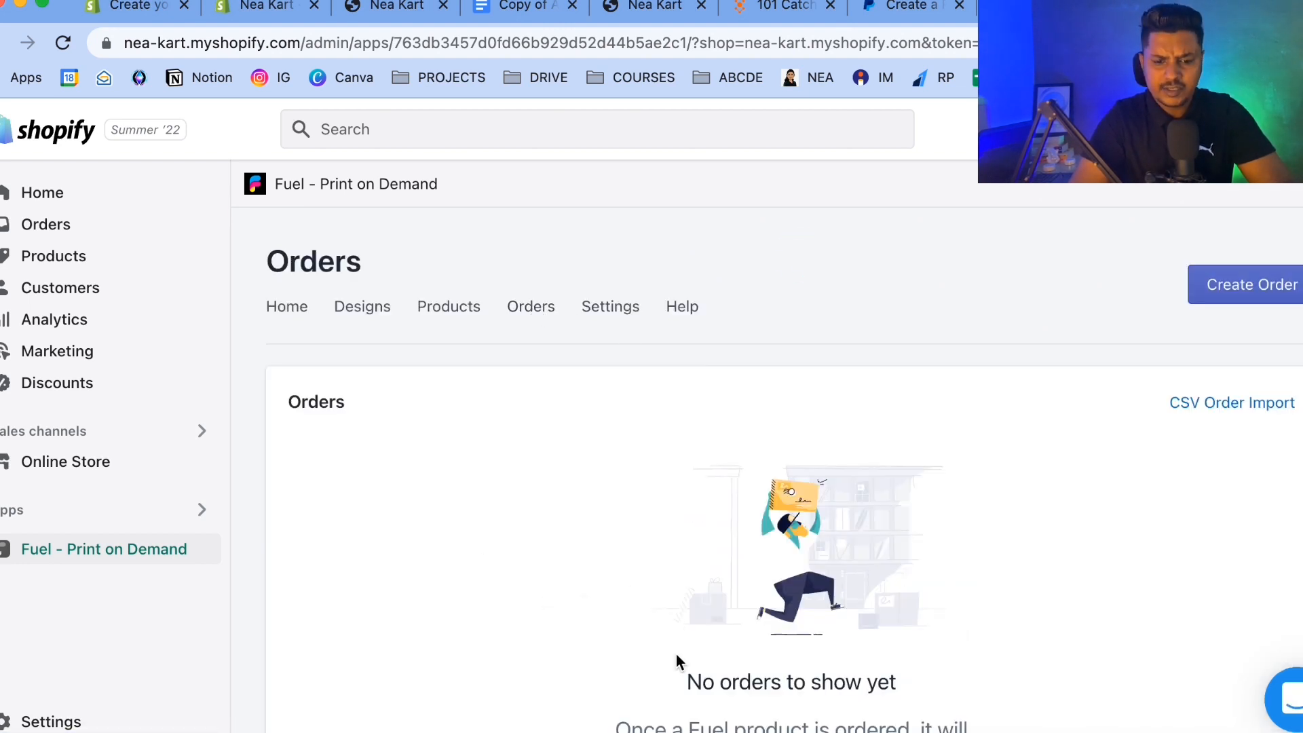
left_click(604, 319)
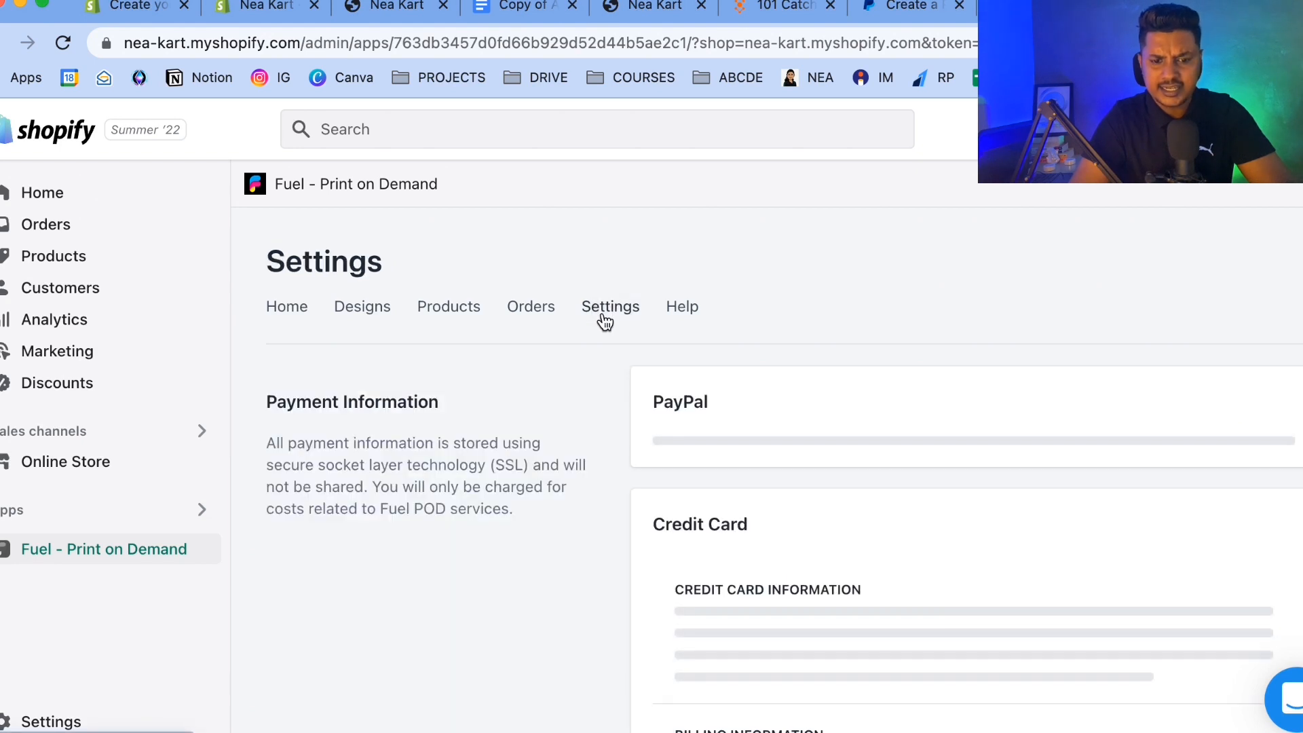
Examine the payment information form in the Fuel app settings, including the credit card fields.
scroll(590, 495, "down", 3)
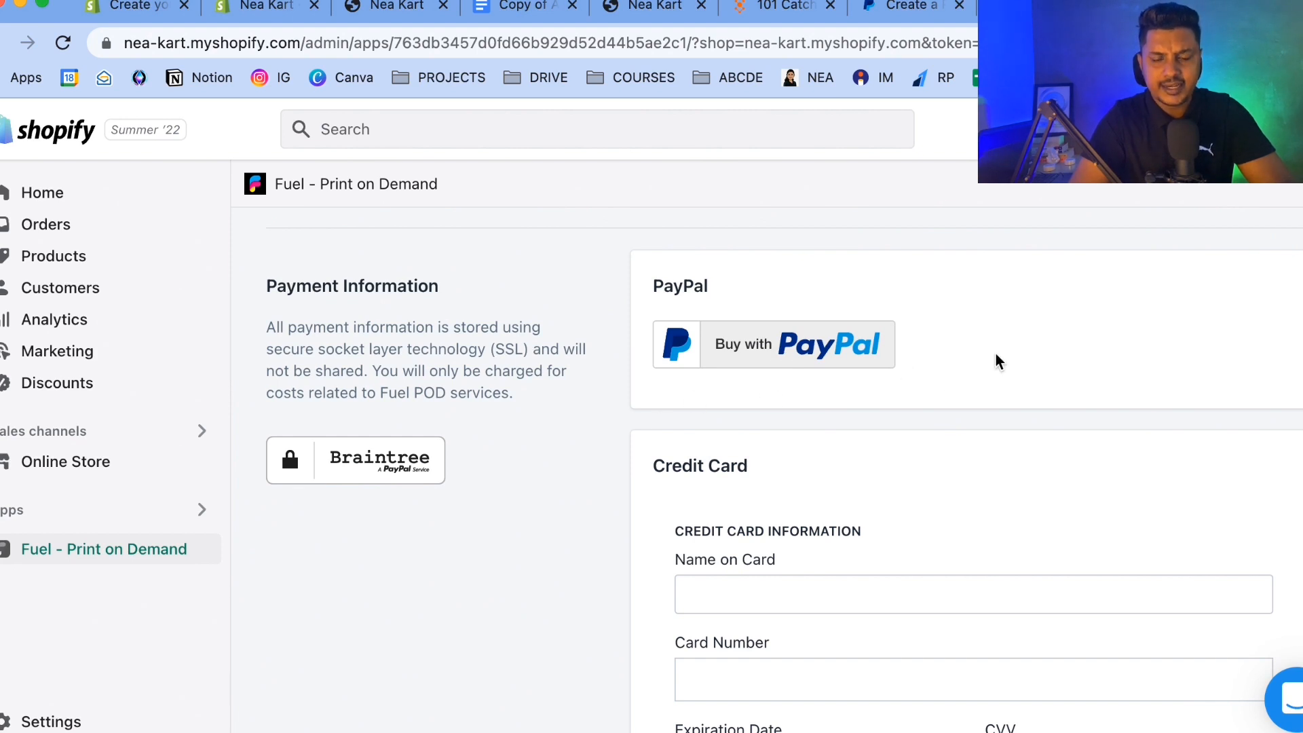
scroll(991, 360, "down", 3)
scroll(928, 435, "down", 3)
left_click(711, 337)
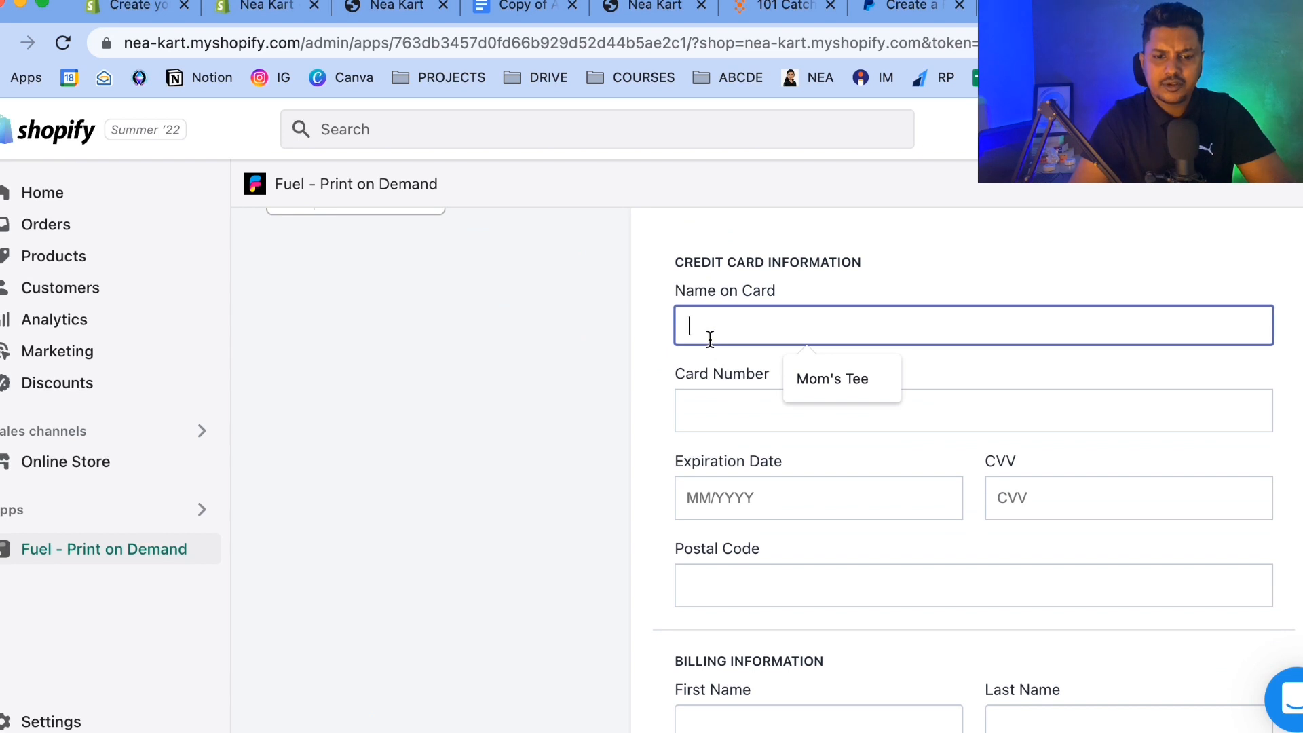
left_click(594, 380)
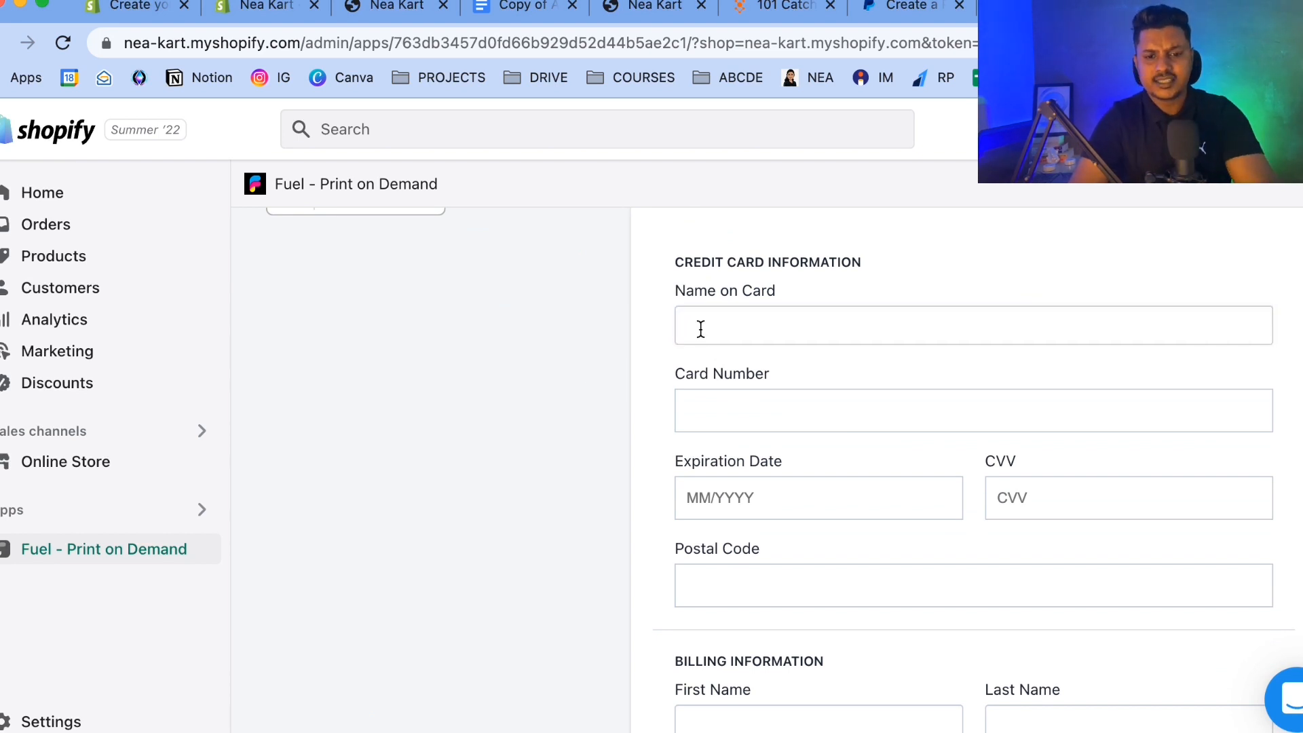
scroll(701, 329, "down", 1)
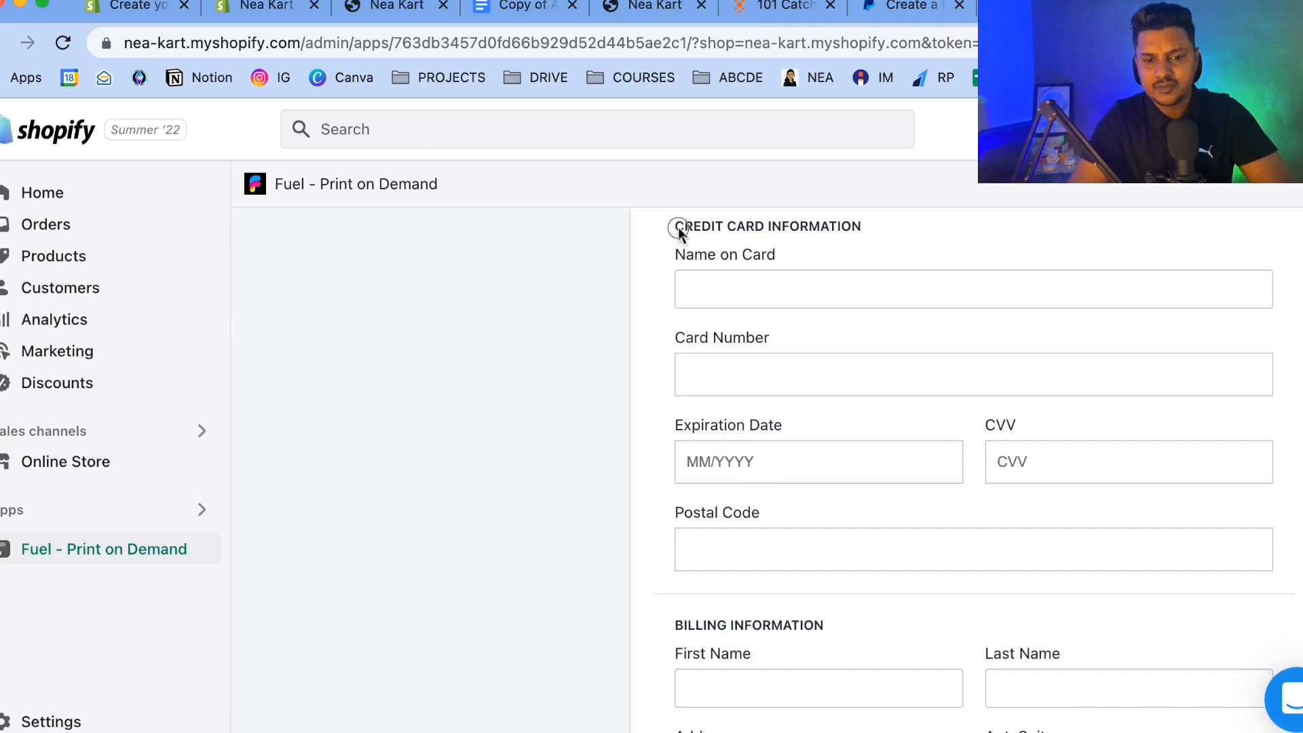
Review the billing information, automatic order processing and cooling-off period settings on the Fuel settings page.
left_click_drag(679, 230, 823, 224)
scroll(835, 281, "down", 2)
scroll(836, 282, "down", 6)
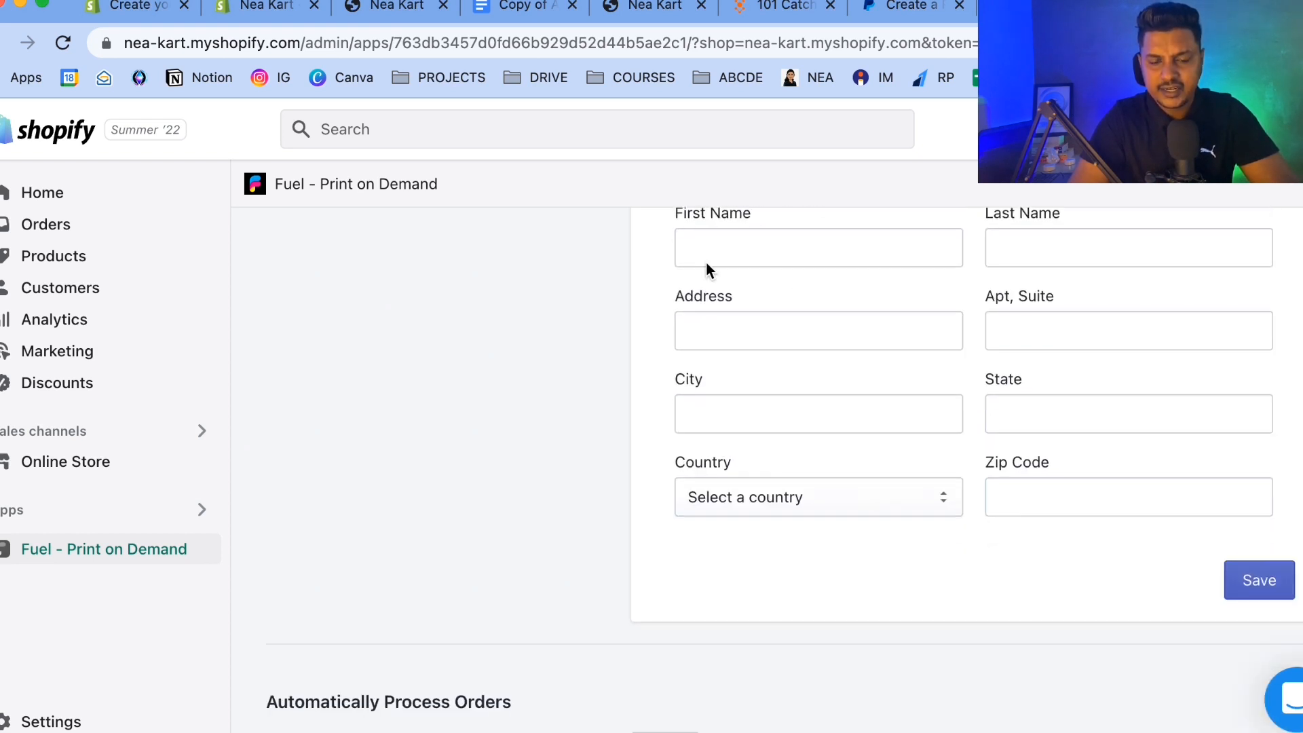
scroll(834, 499, "down", 1)
scroll(941, 357, "up", 3)
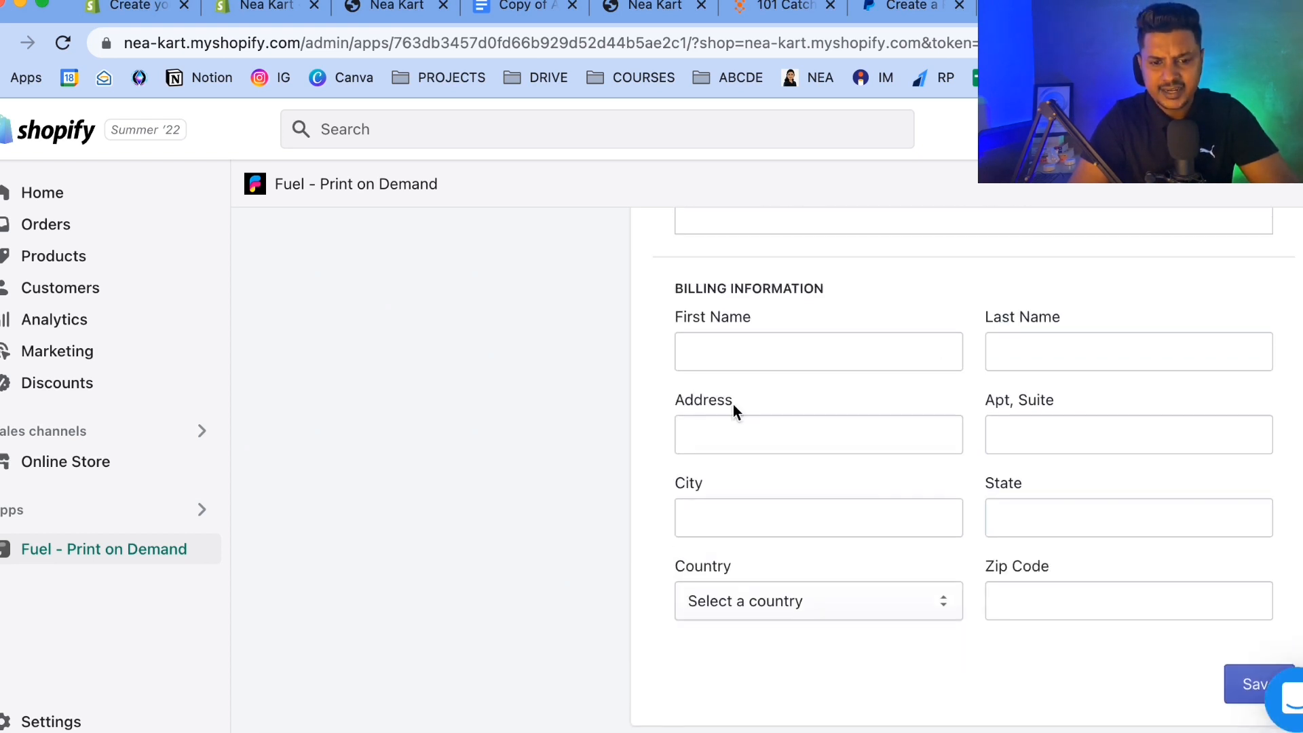
left_click_drag(842, 291, 624, 287)
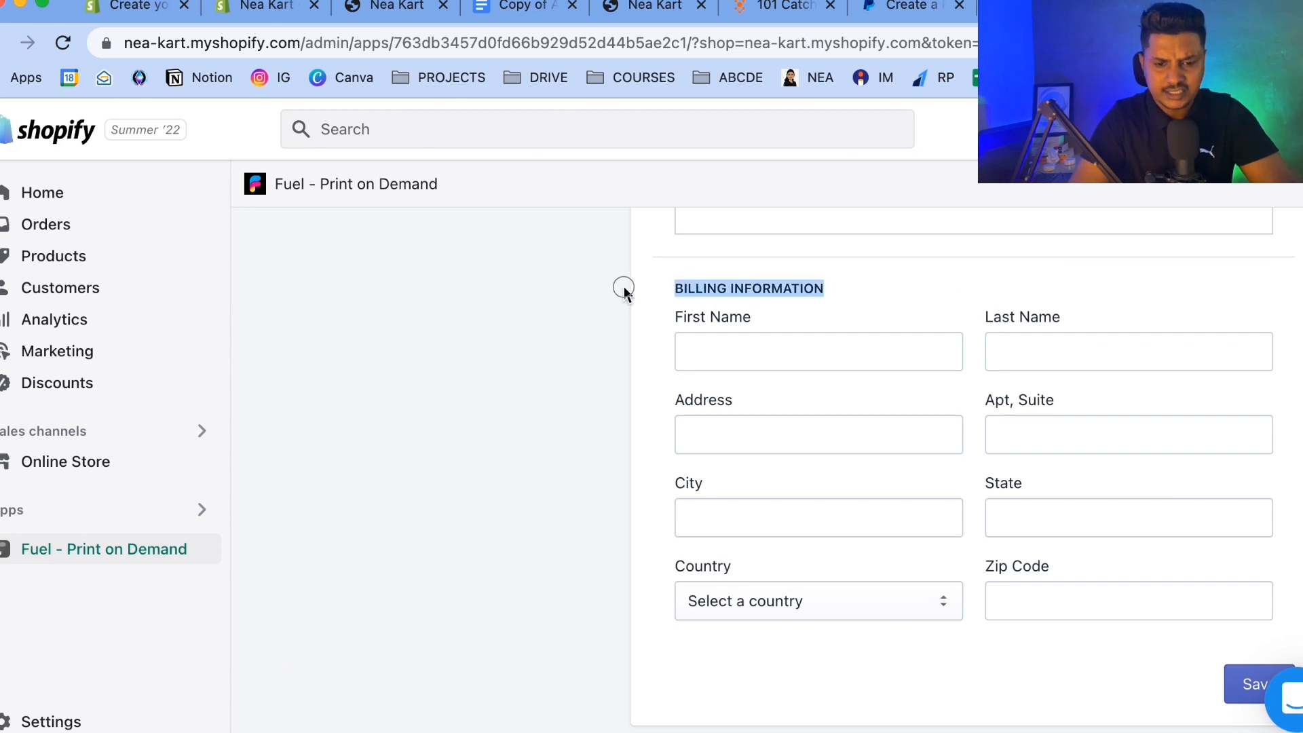
scroll(735, 448, "down", 7)
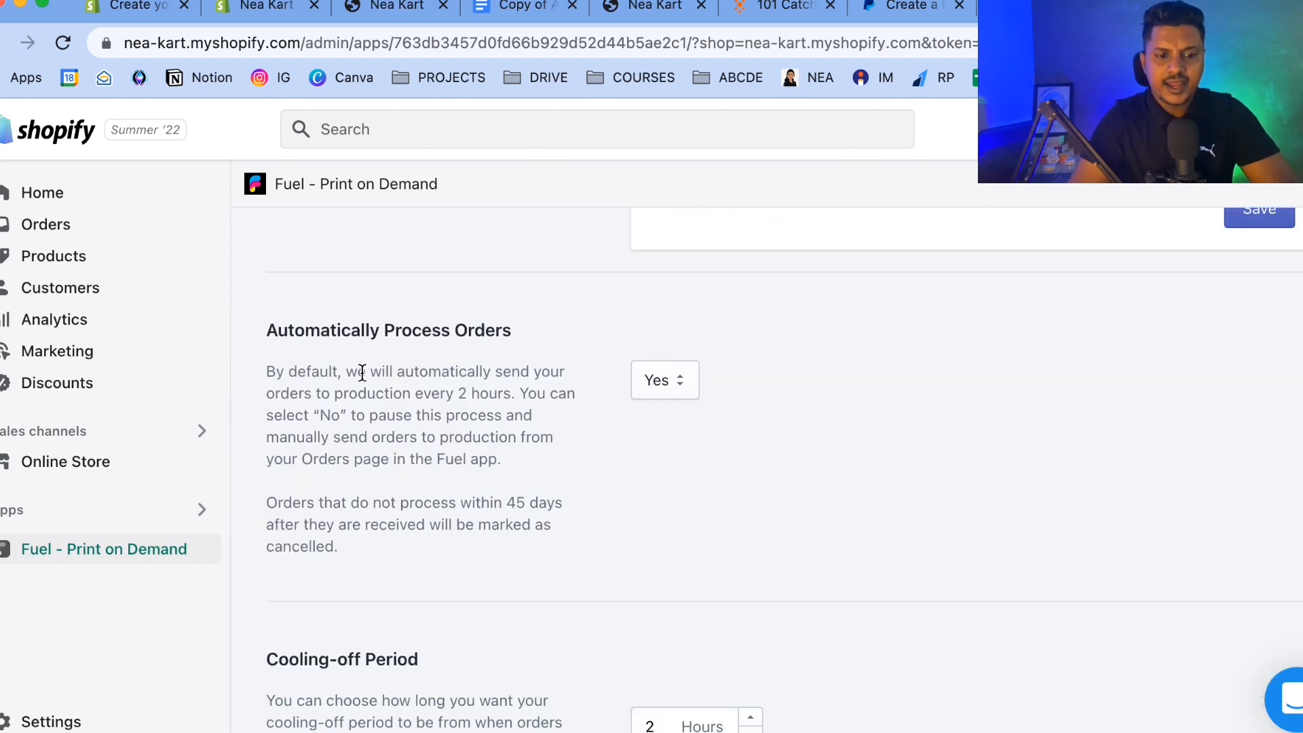
left_click_drag(271, 328, 504, 331)
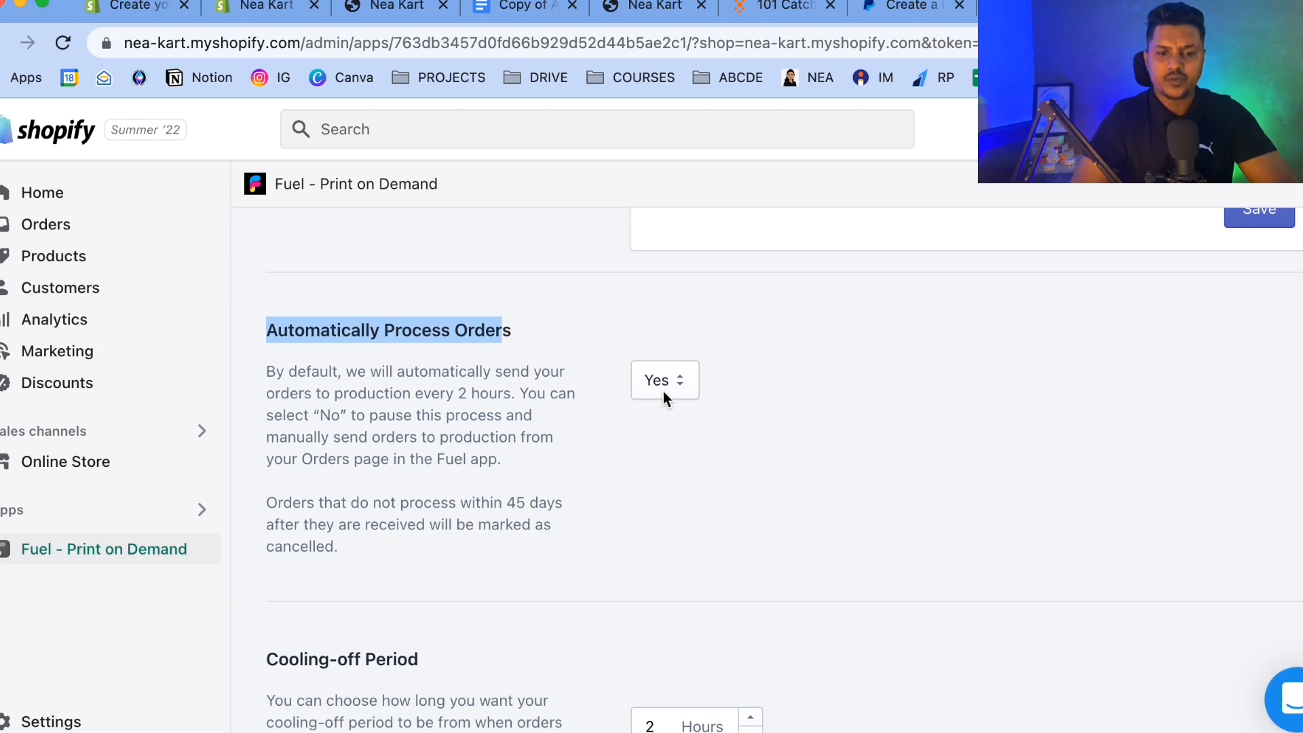
scroll(664, 395, "up", 1)
scroll(663, 397, "up", 1)
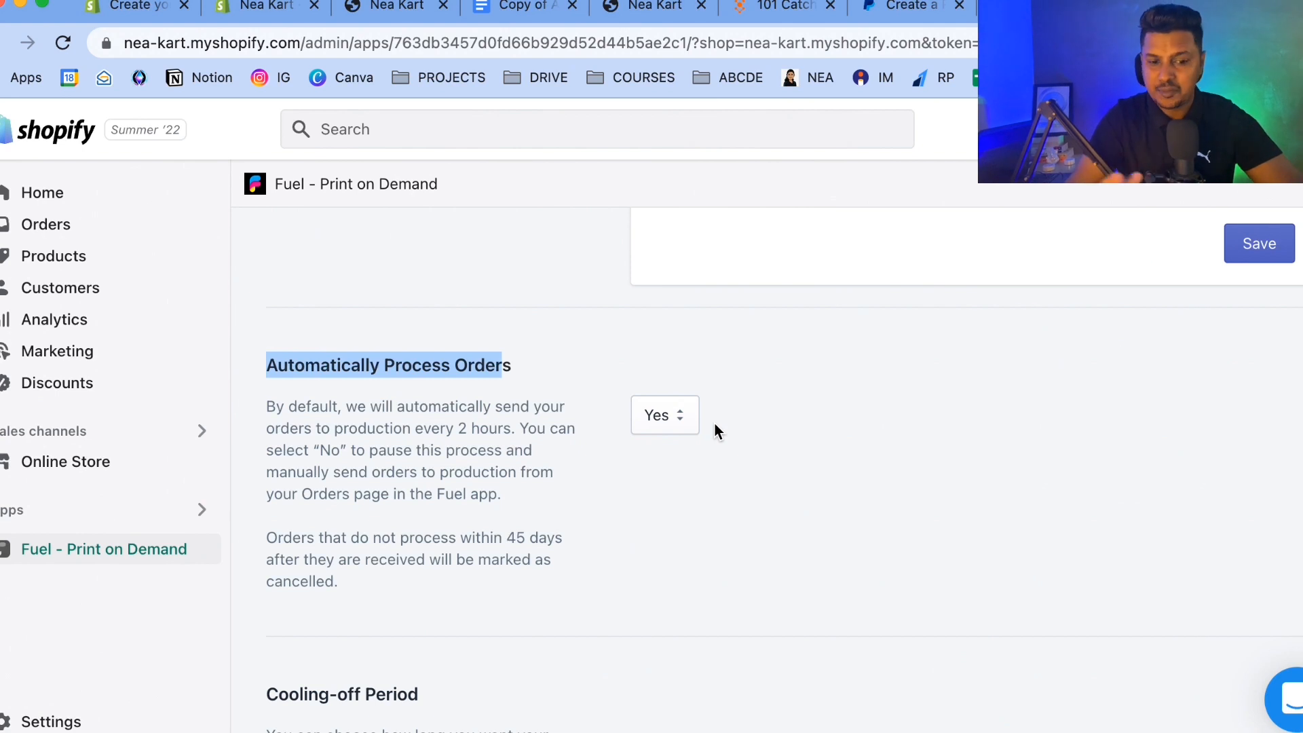
scroll(714, 422, "down", 4)
scroll(714, 422, "down", 2)
left_click_drag(304, 322, 419, 323)
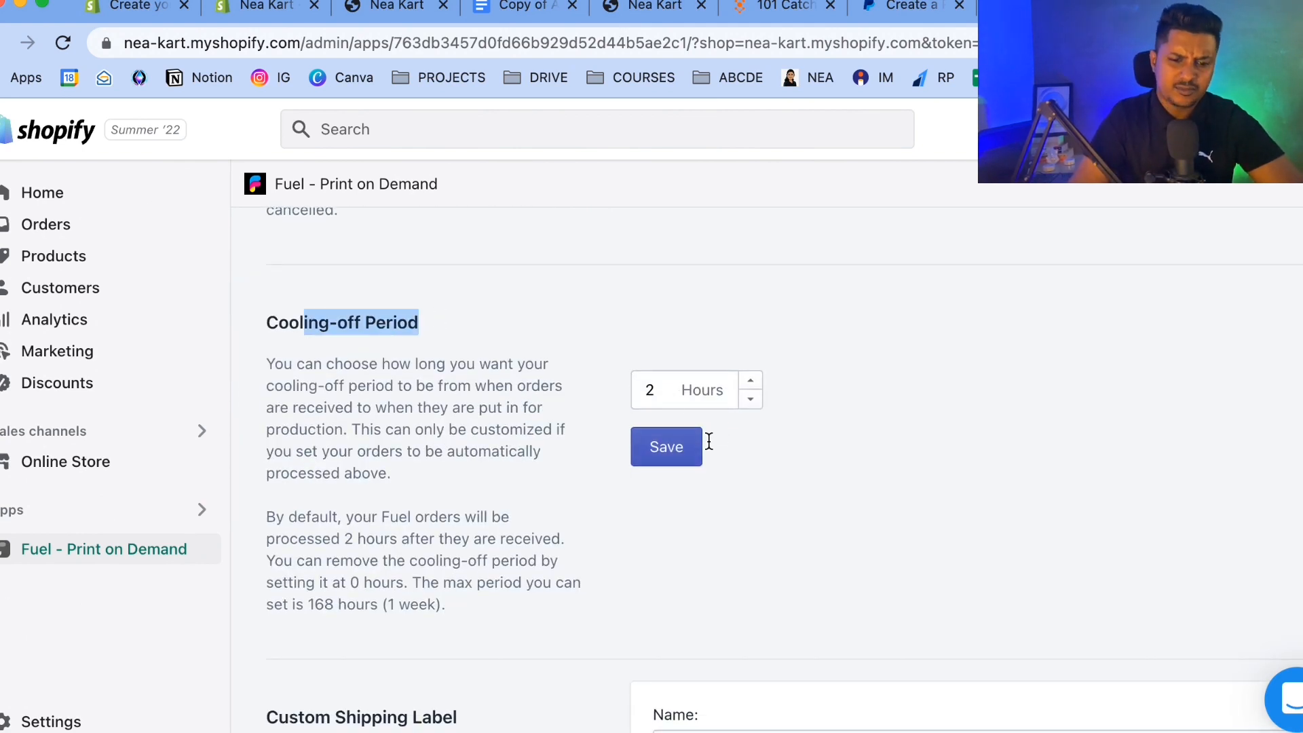
scroll(854, 422, "down", 8)
scroll(854, 422, "up", 15)
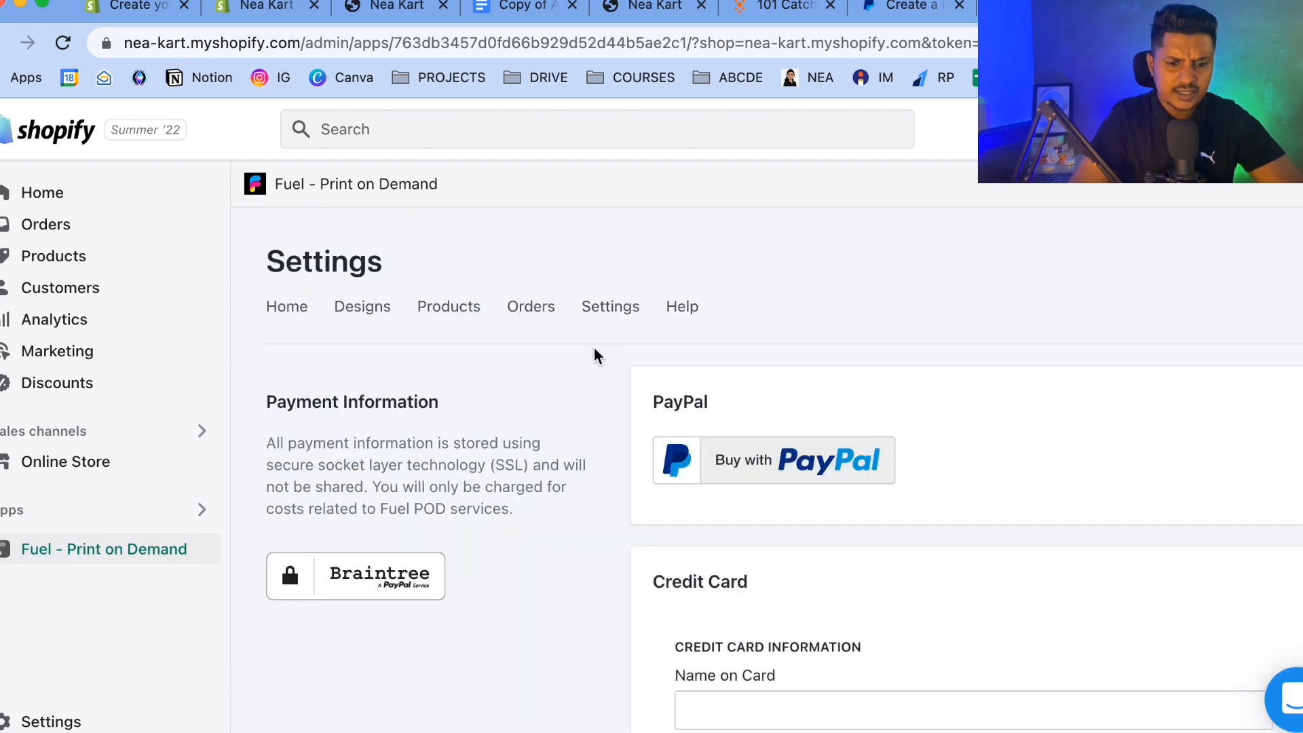
Open the Fuel support chat, view the welcome conversation, and close it.
left_click(1285, 703)
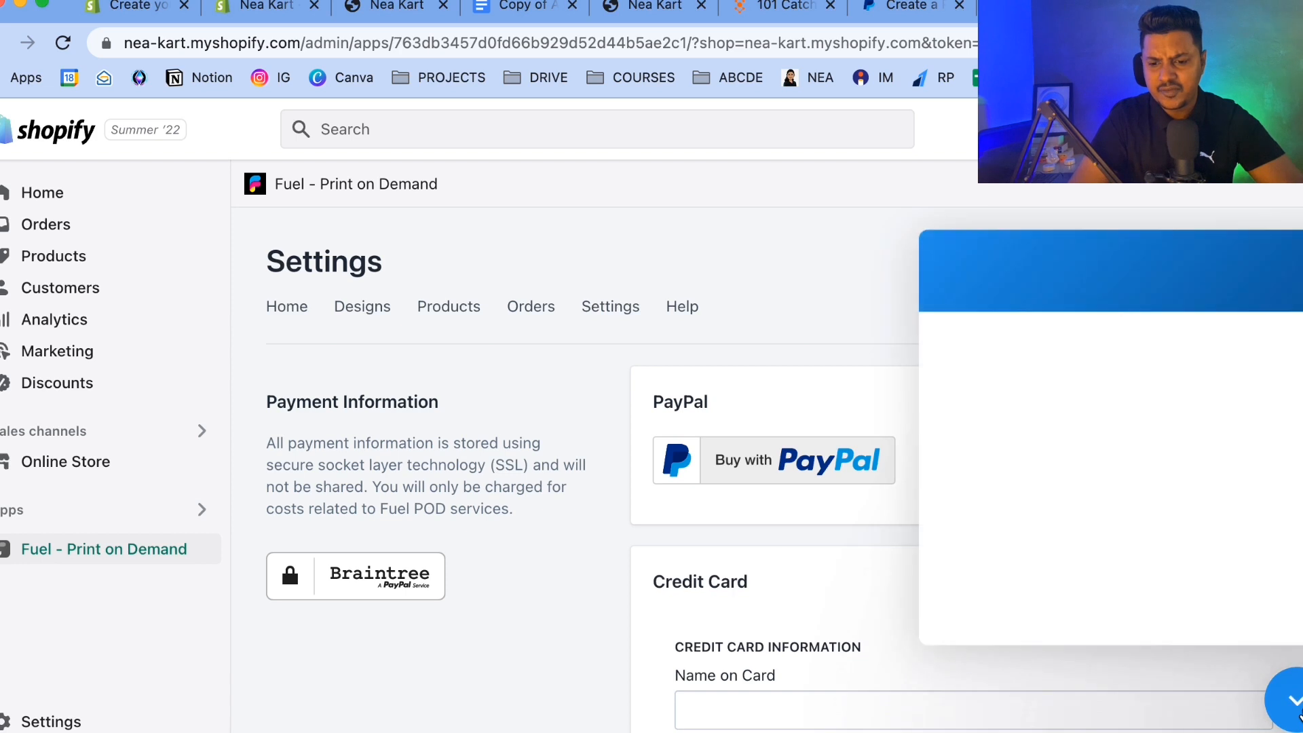
scroll(1222, 415, "down", 5)
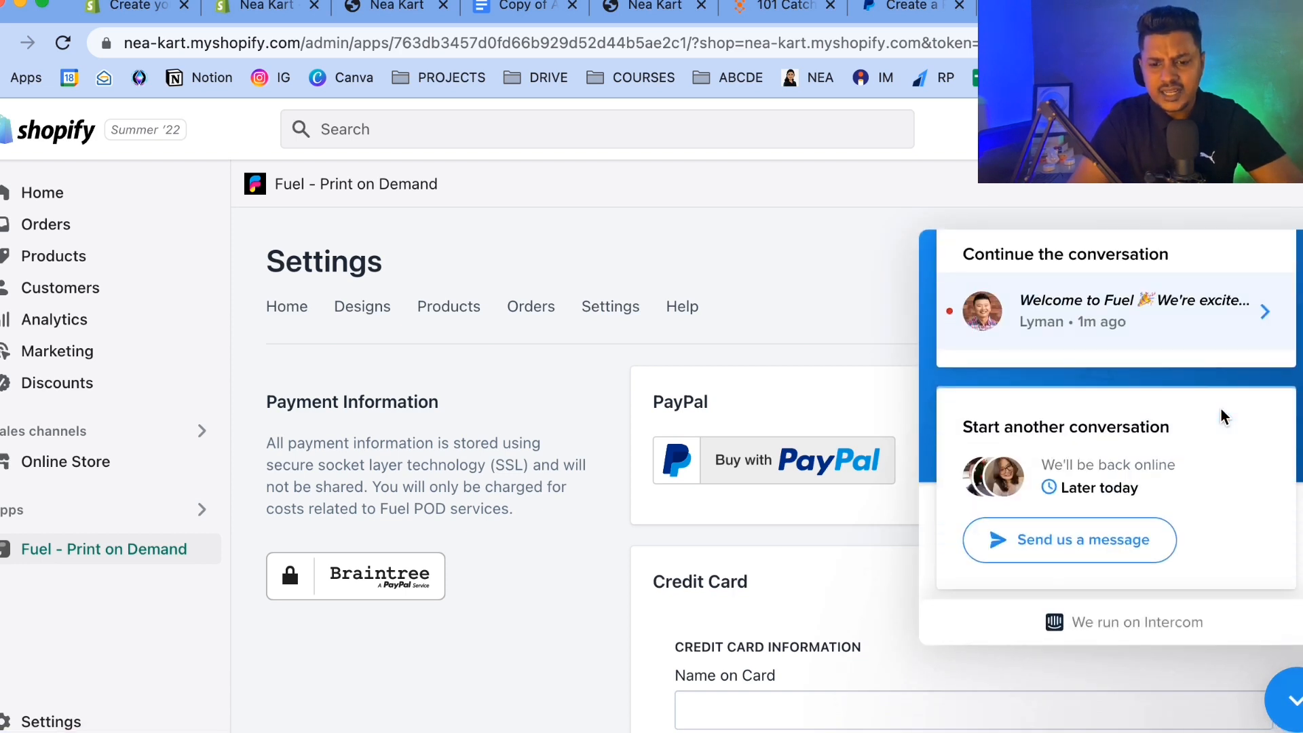
scroll(1221, 415, "up", 6)
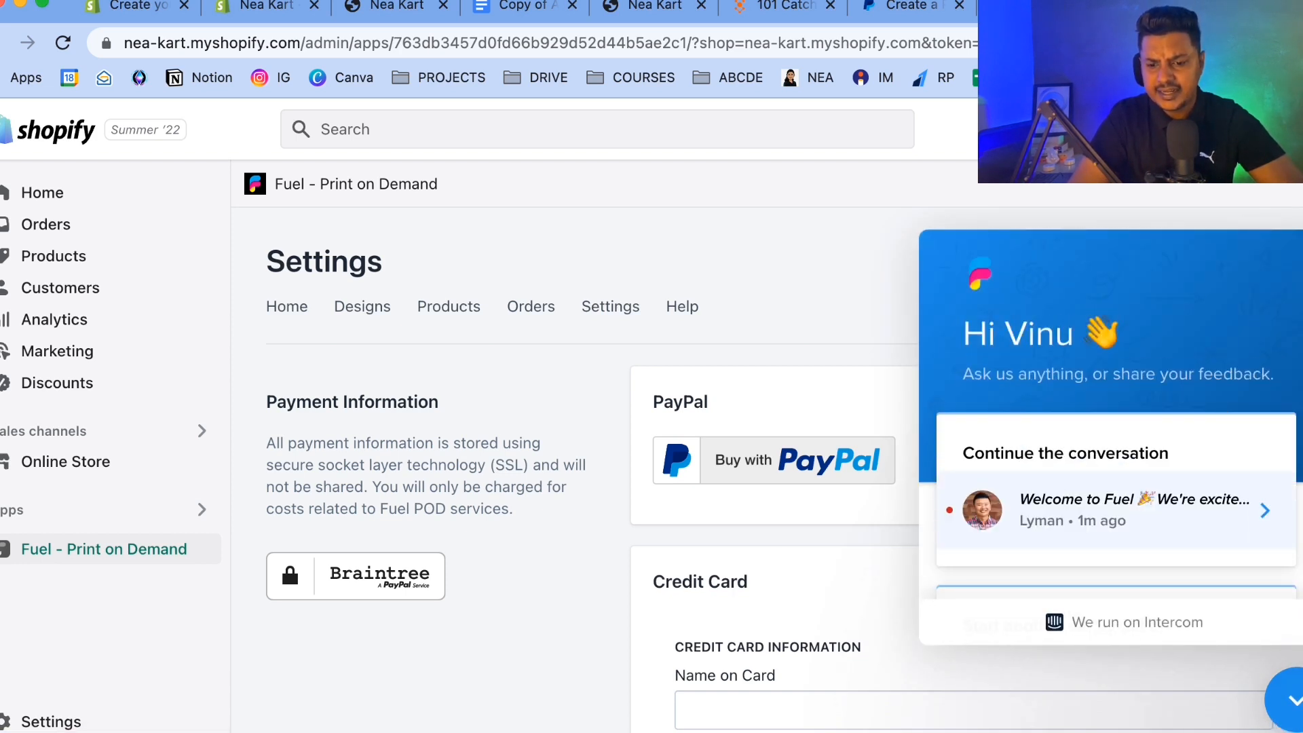
left_click(1286, 706)
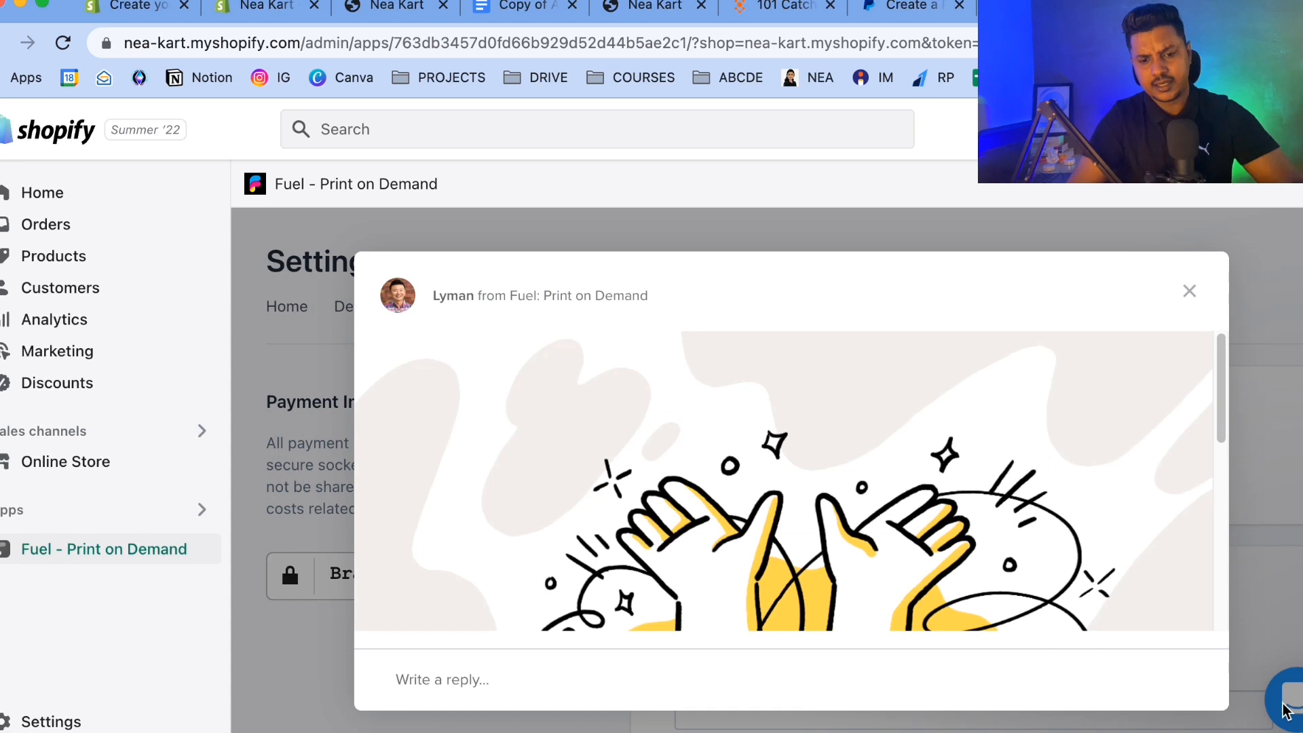
left_click(1187, 290)
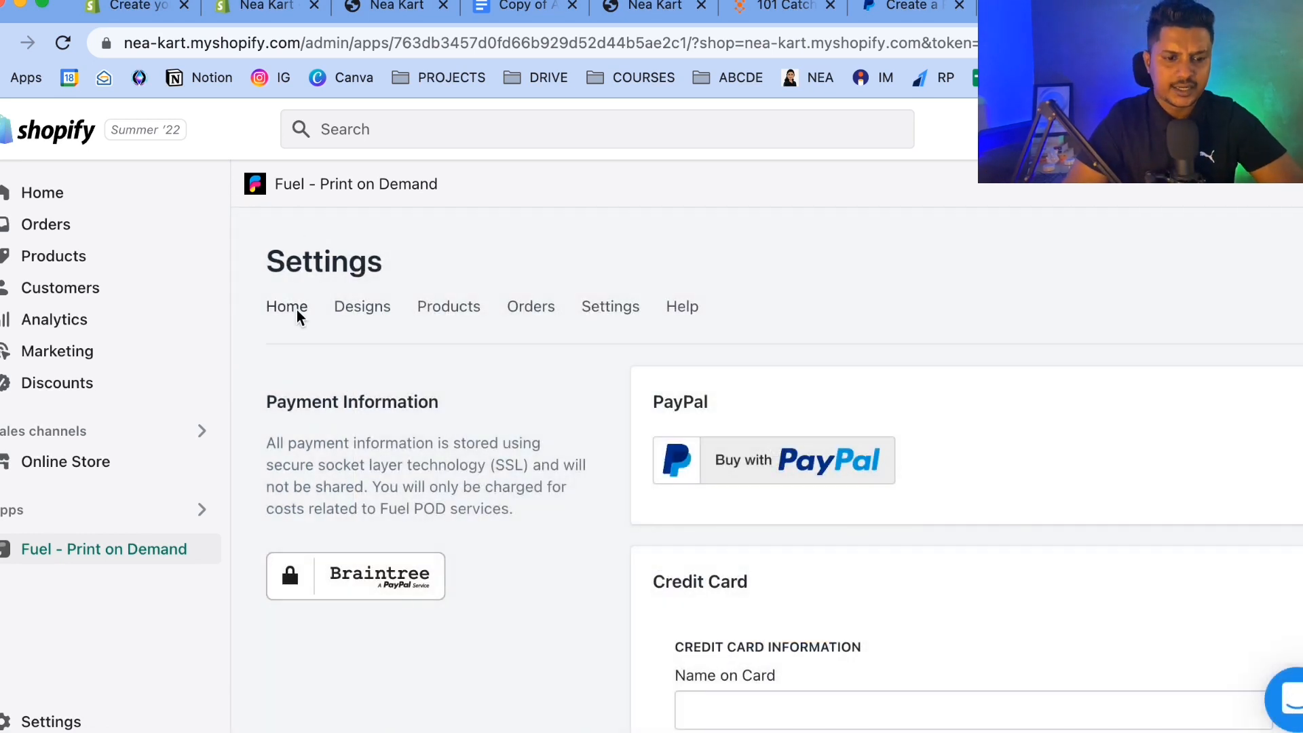
Return to the Fuel Home section and scroll through its welcome and order status overview.
left_click(280, 317)
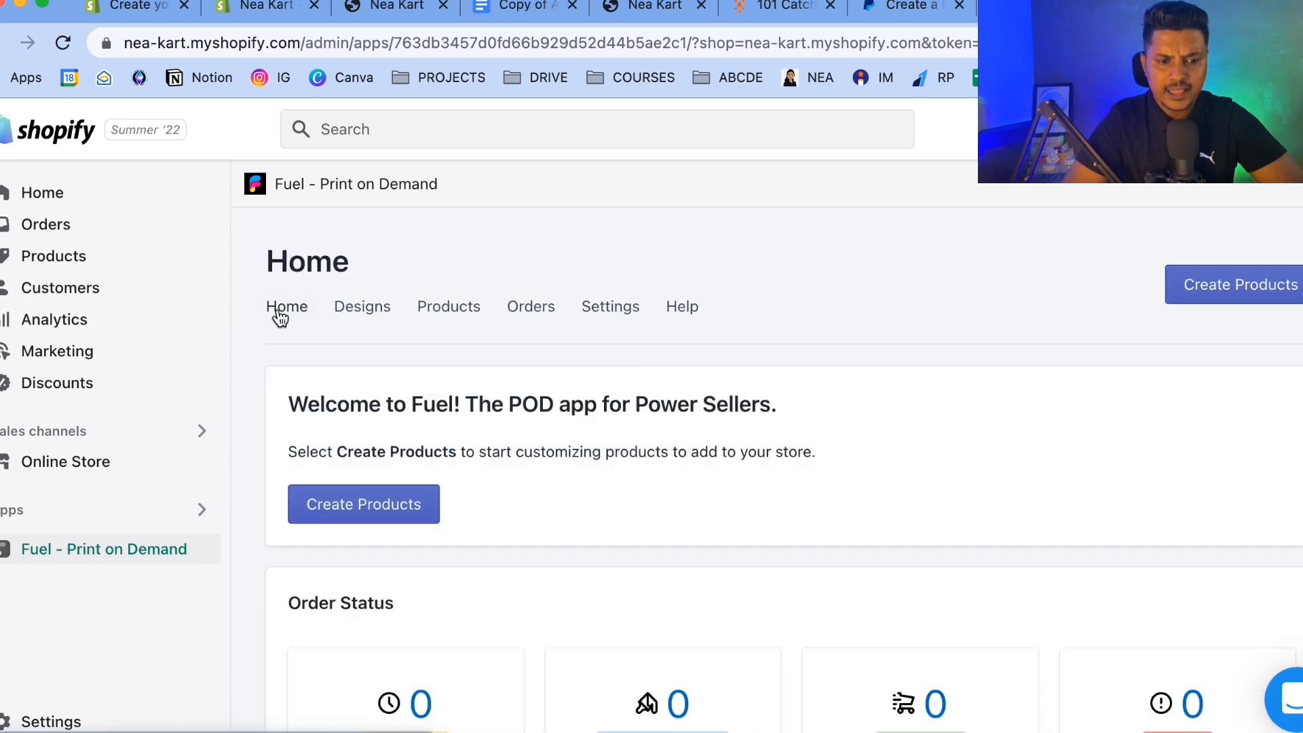
scroll(359, 430, "down", 4)
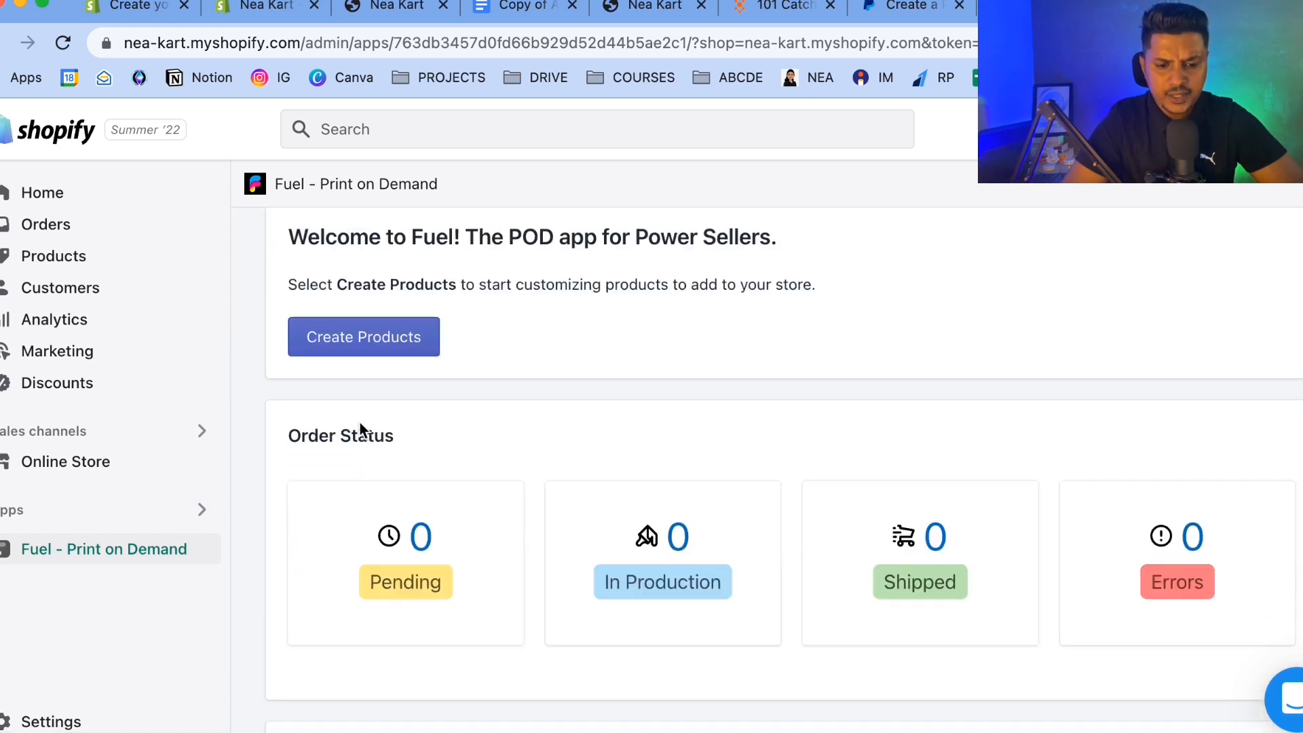
scroll(360, 422, "up", 4)
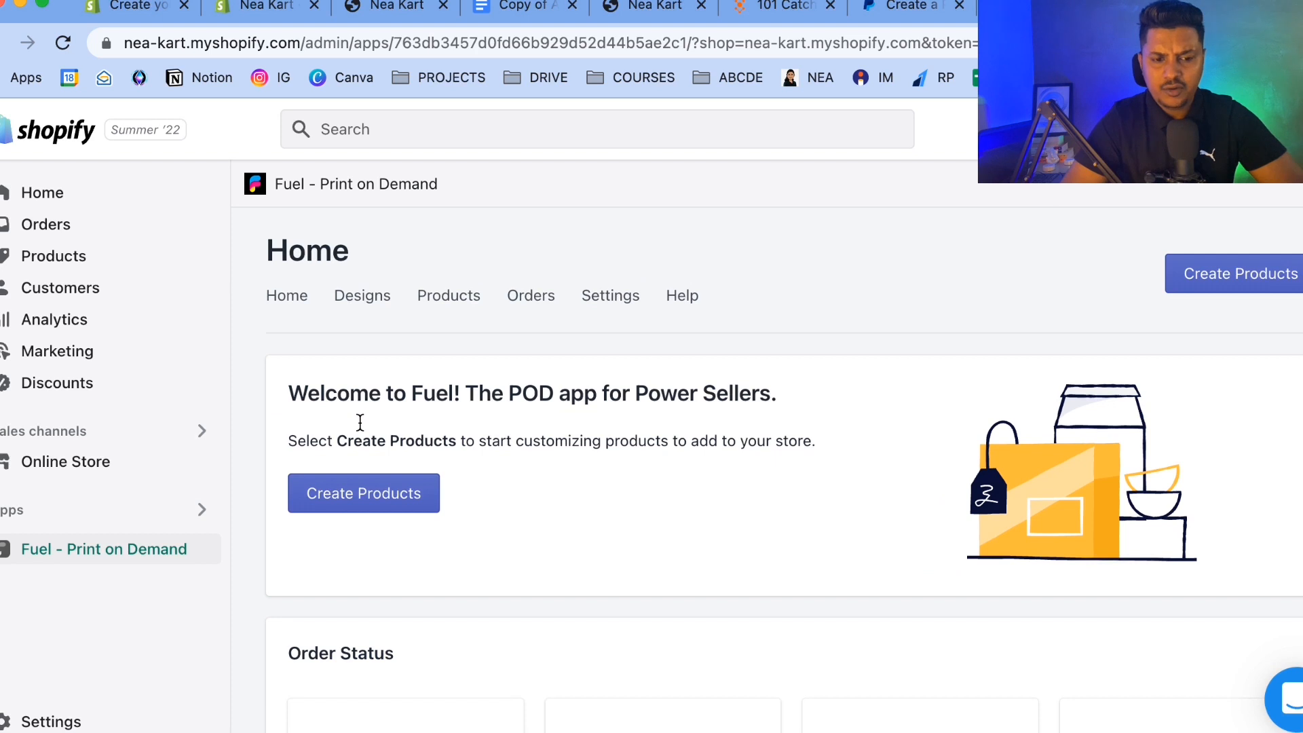
scroll(359, 422, "down", 10)
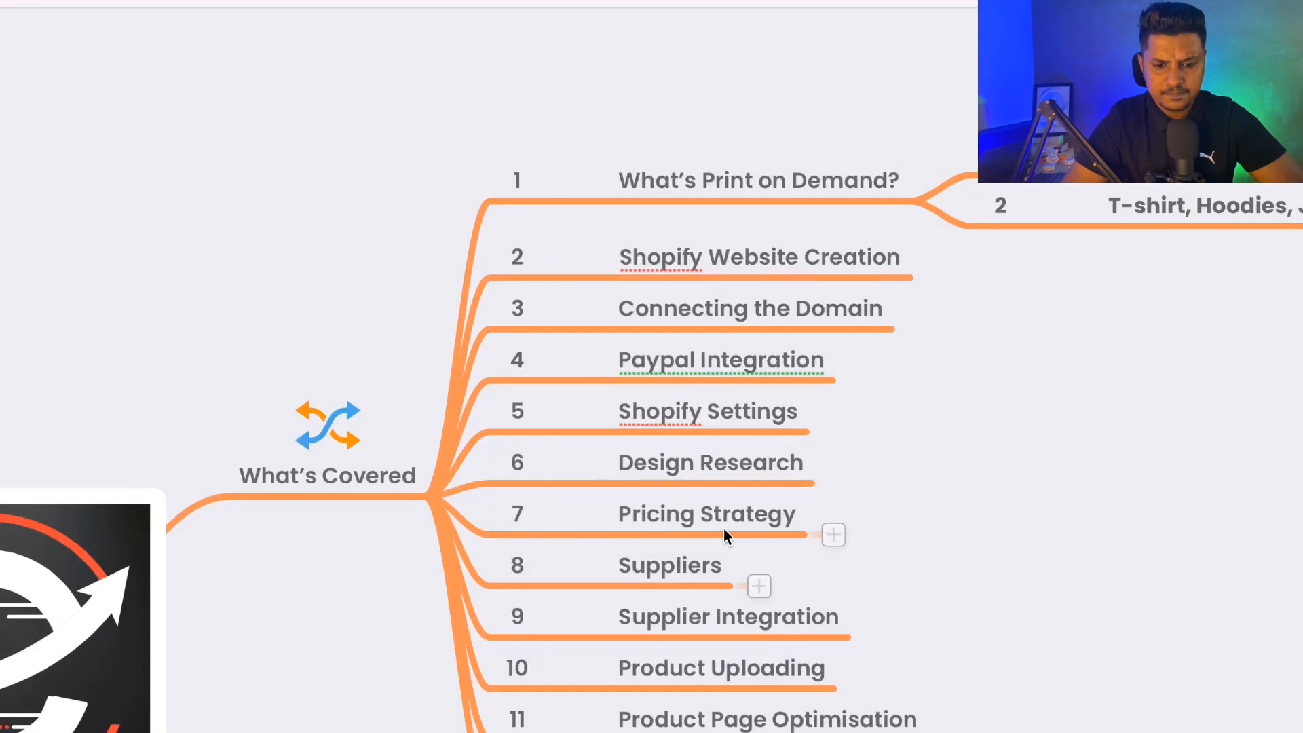
scroll(723, 528, "down", 3)
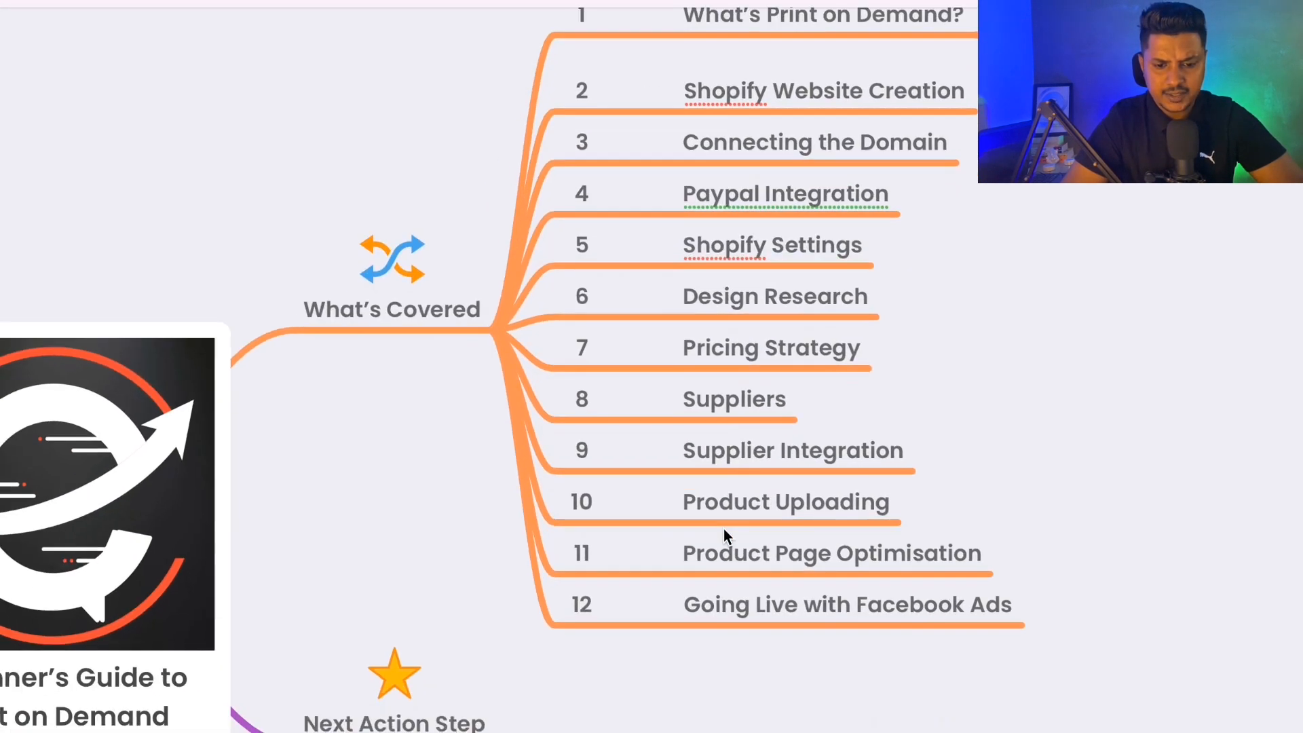
left_click(741, 506)
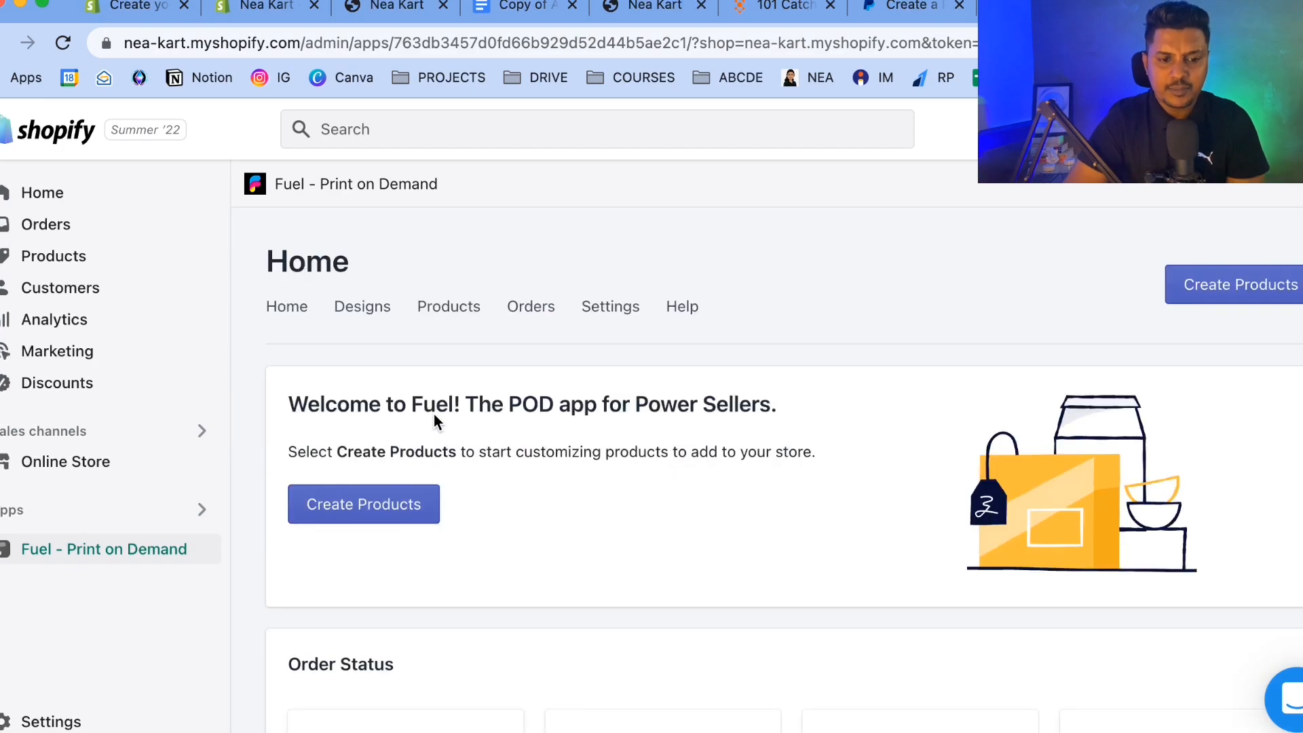
scroll(434, 414, "down", 2)
Start creating products, select the 5000 Gildan Cotton T-Shirt, and continue to mockup creation.
left_click(372, 416)
scroll(612, 380, "down", 2)
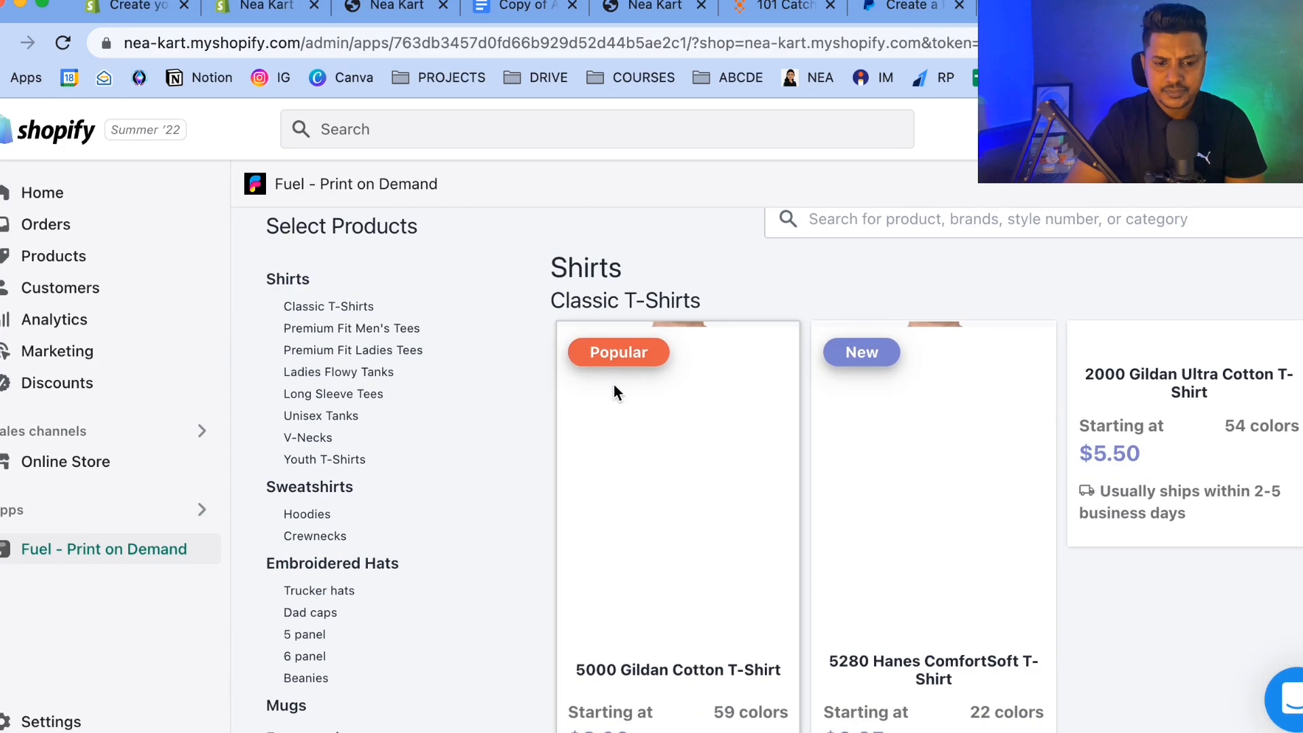
scroll(616, 394, "down", 2)
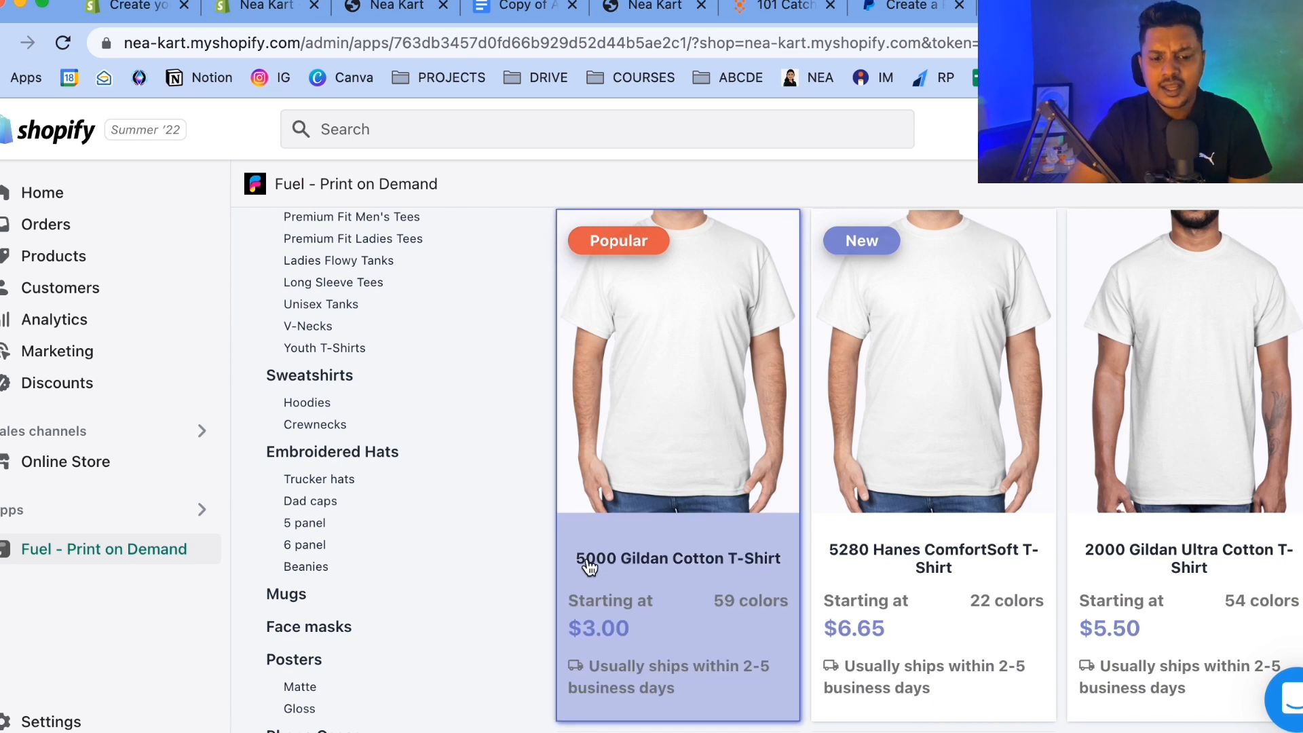
scroll(778, 581, "up", 5)
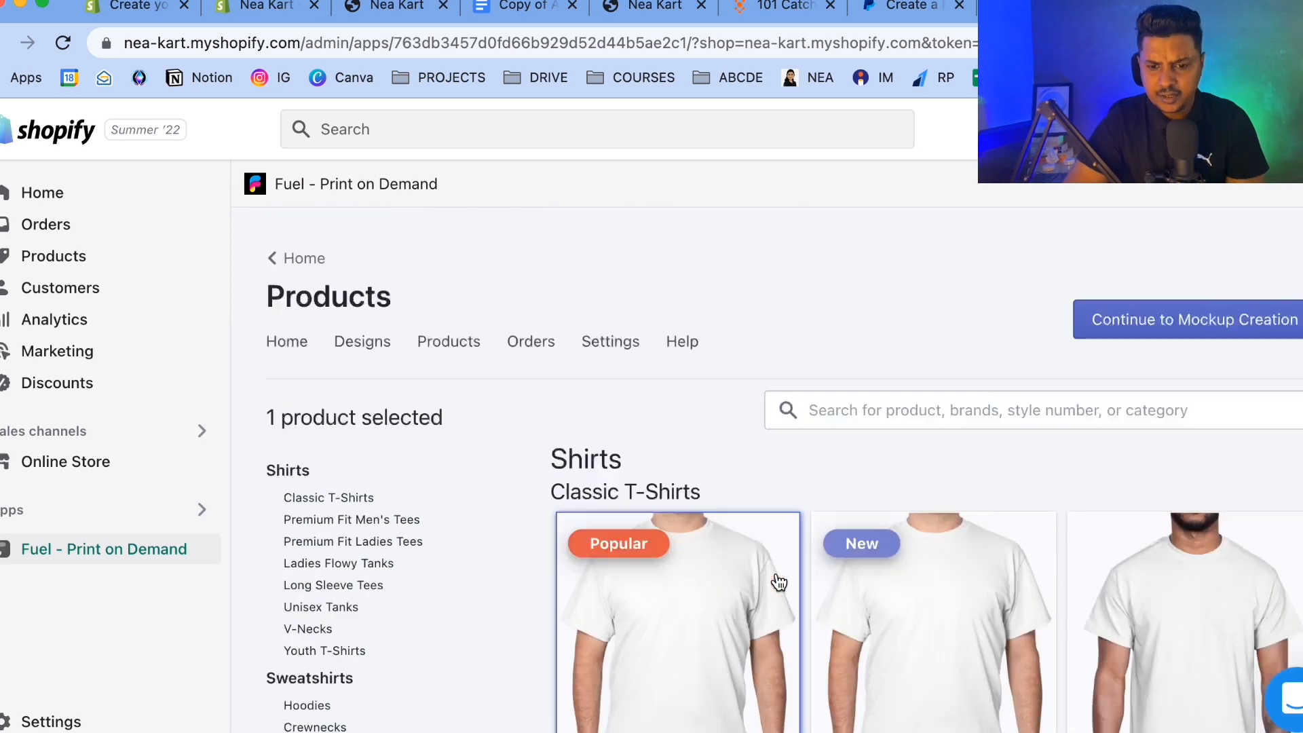
left_click(1215, 331)
Upload the YOU CAN'T SCARE ME BESTIE (5).png design to the front of the Gildan Cotton T-Shirt.
scroll(795, 322, "down", 5)
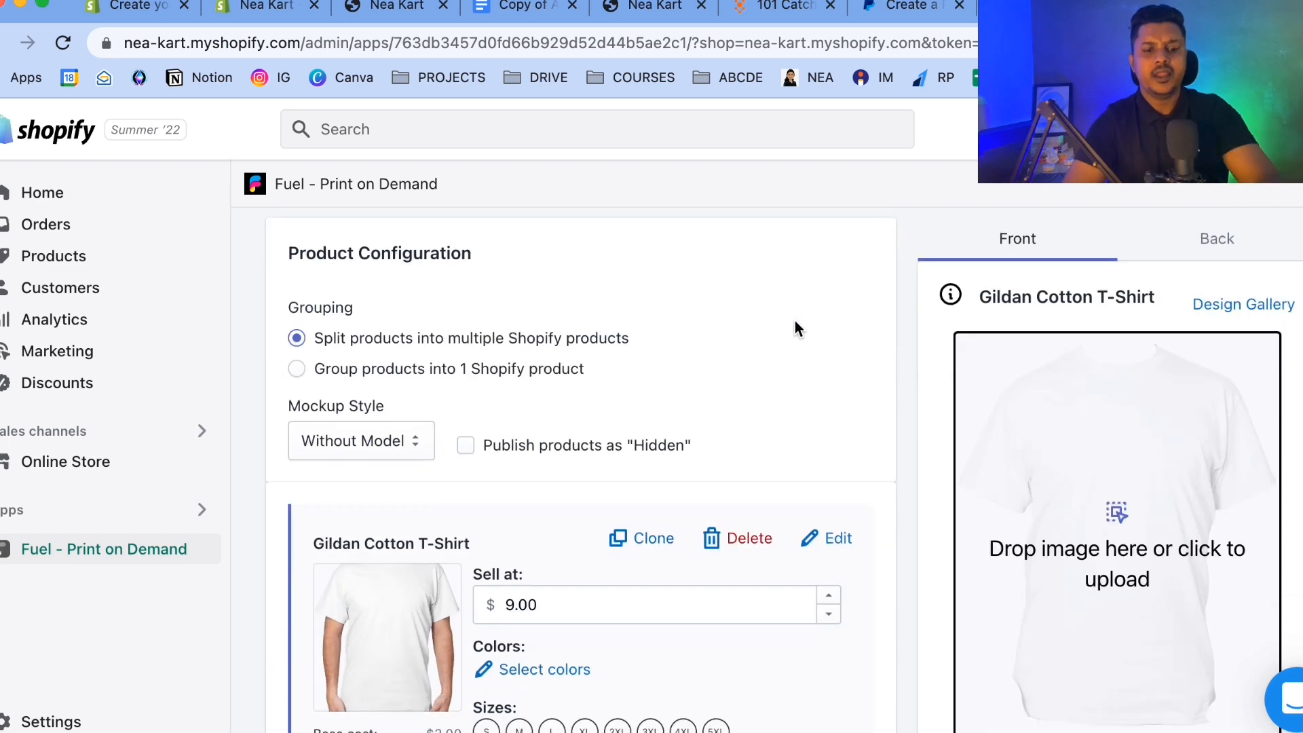
scroll(795, 322, "down", 1)
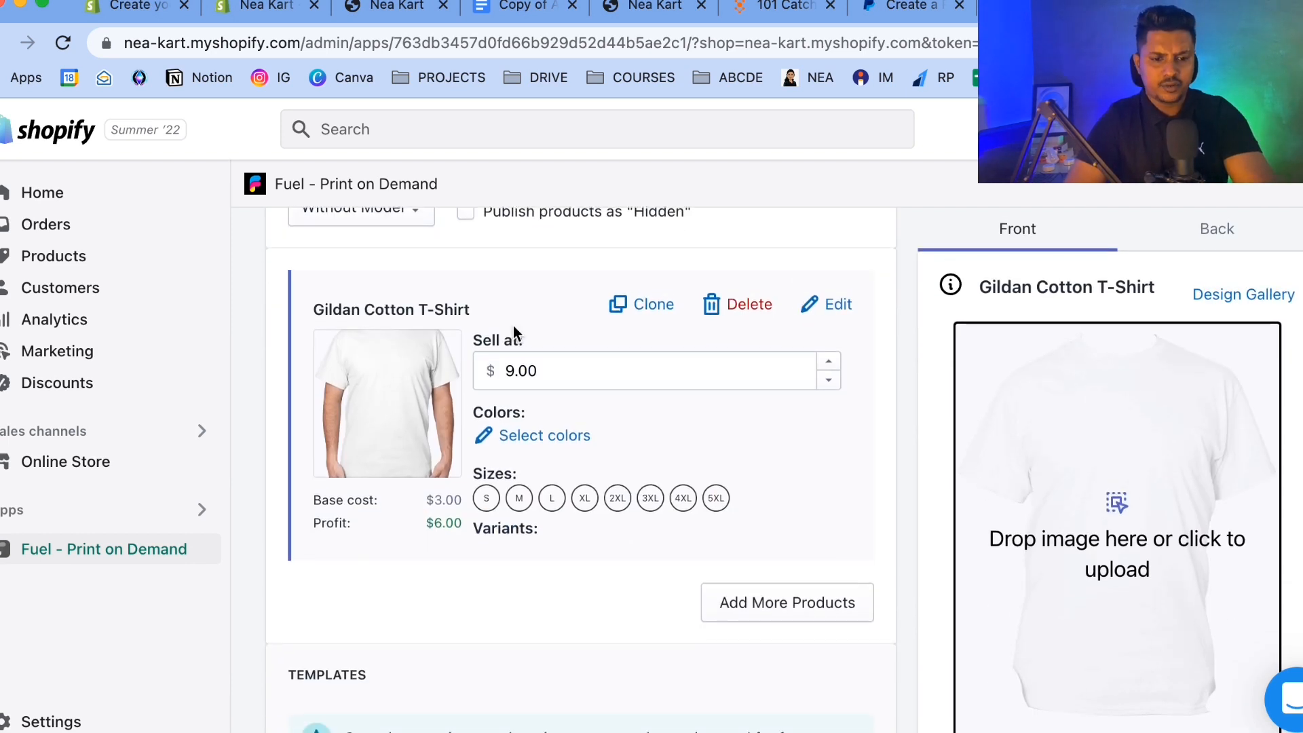
left_click(1054, 563)
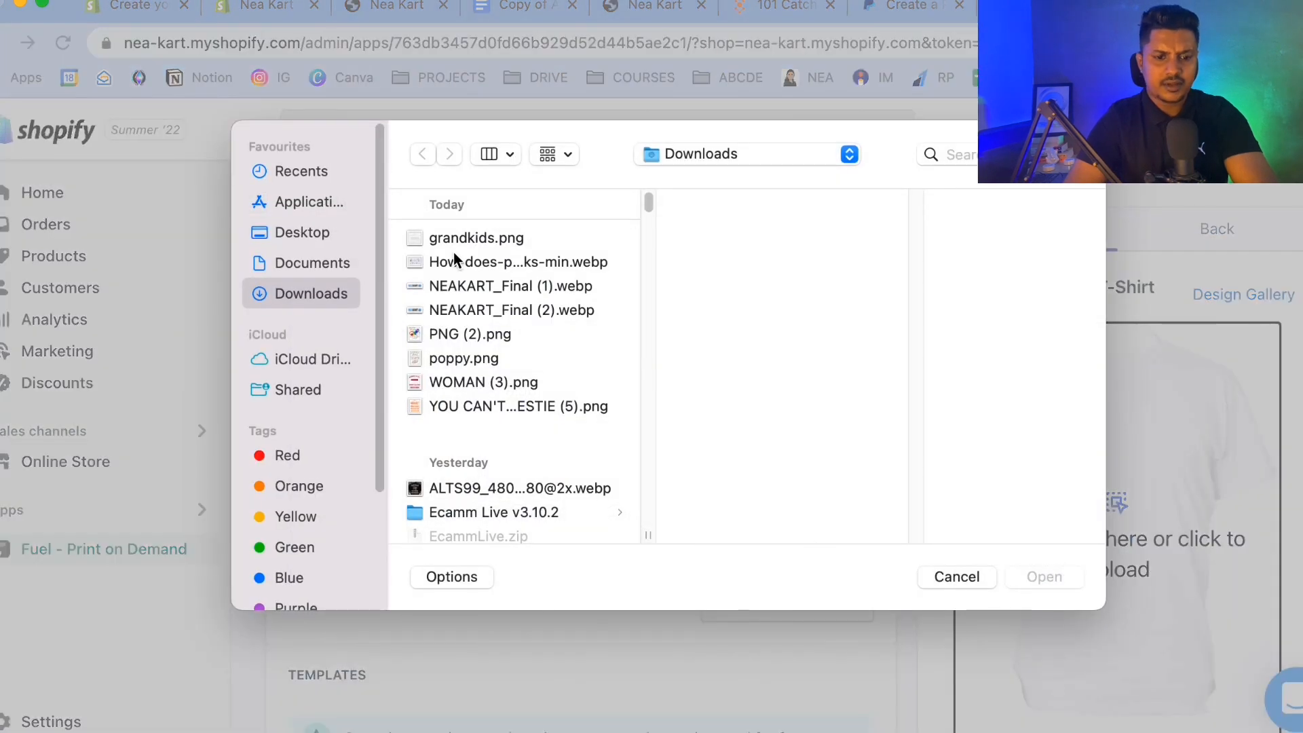
left_click(457, 407)
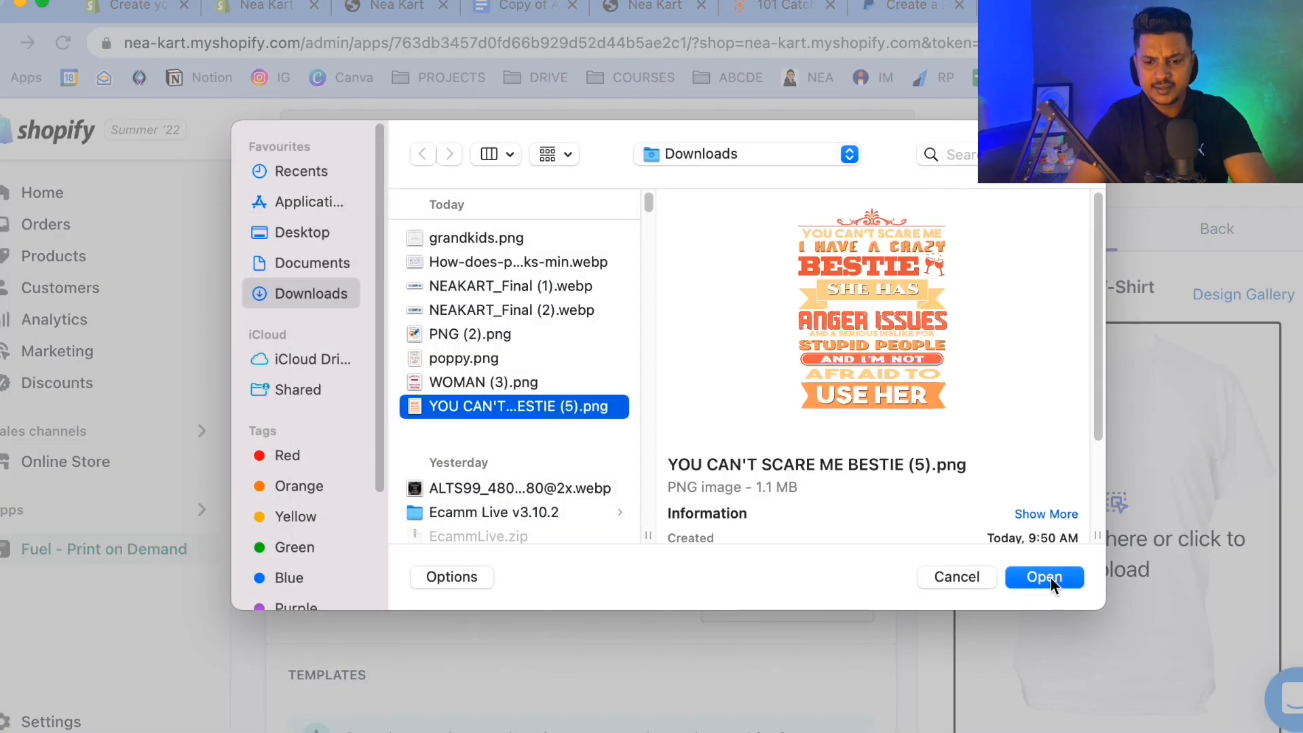
left_click(1049, 577)
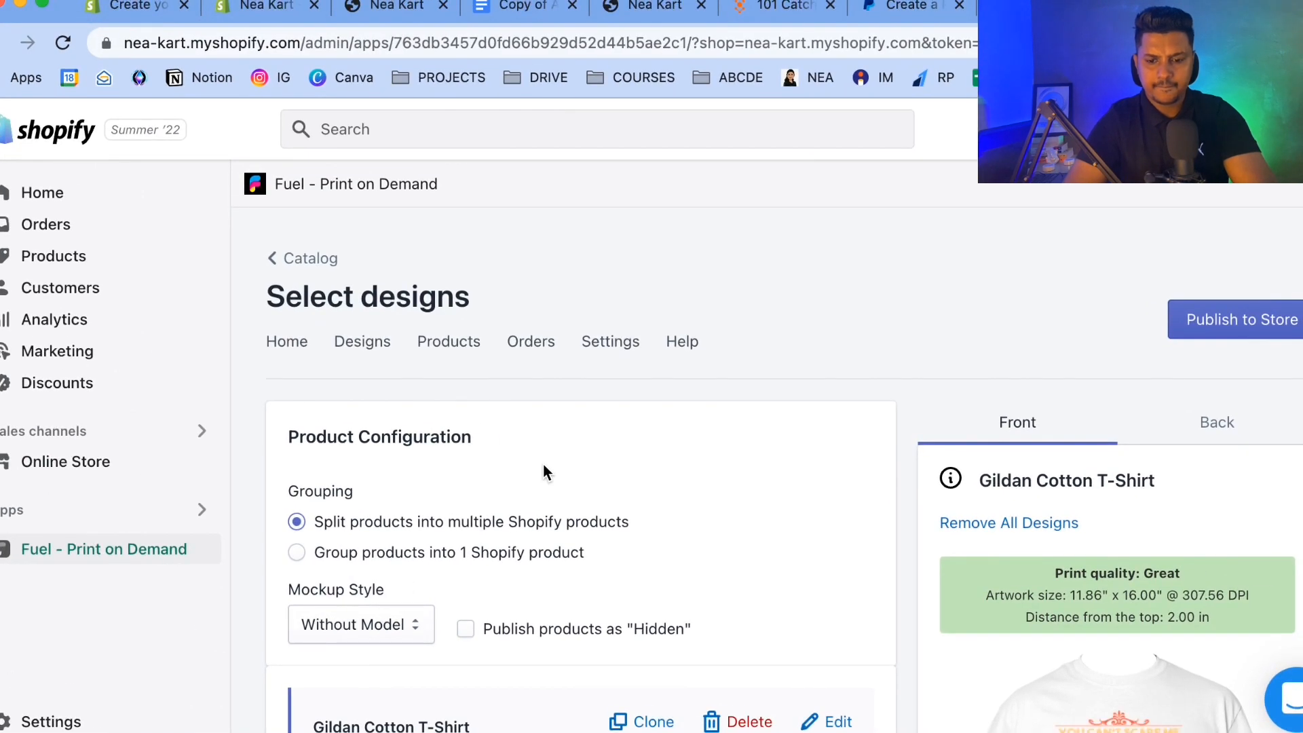
Edit the Gildan Cotton T-Shirt to choose Black as its color and confirm the product configuration.
scroll(546, 470, "down", 4)
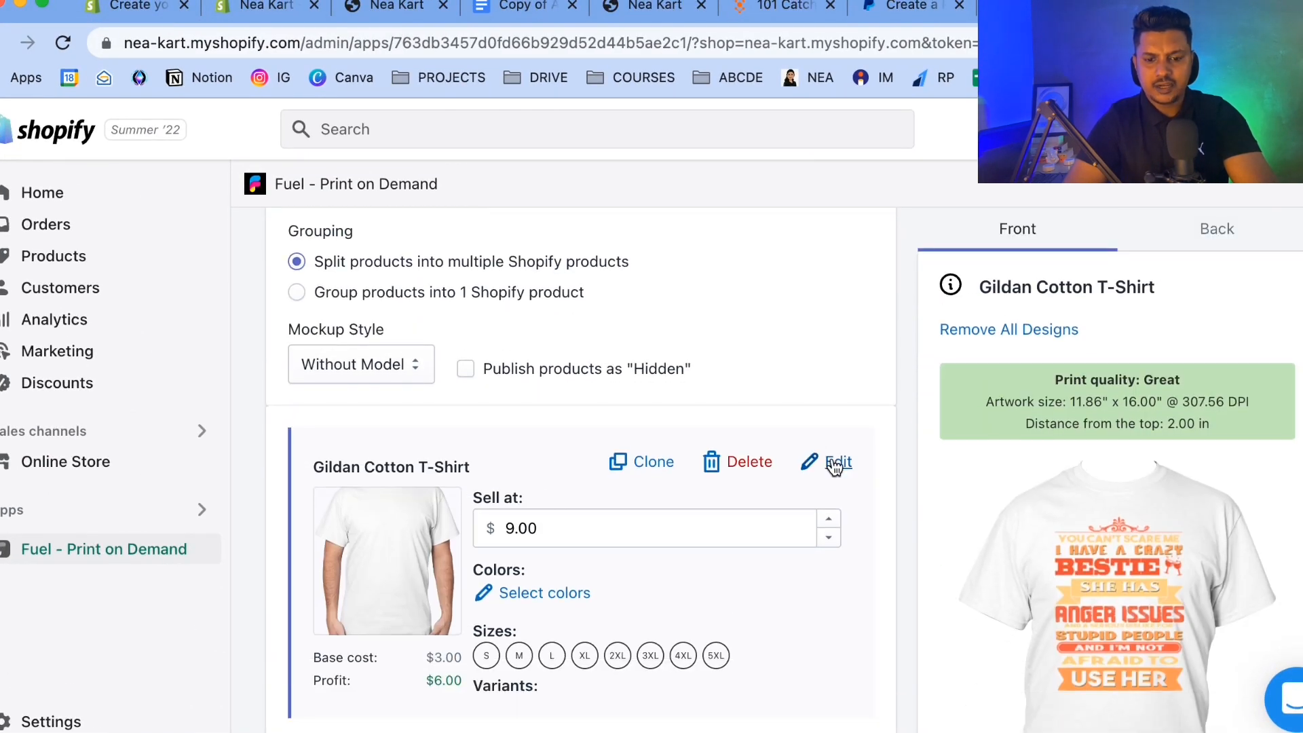
left_click(835, 467)
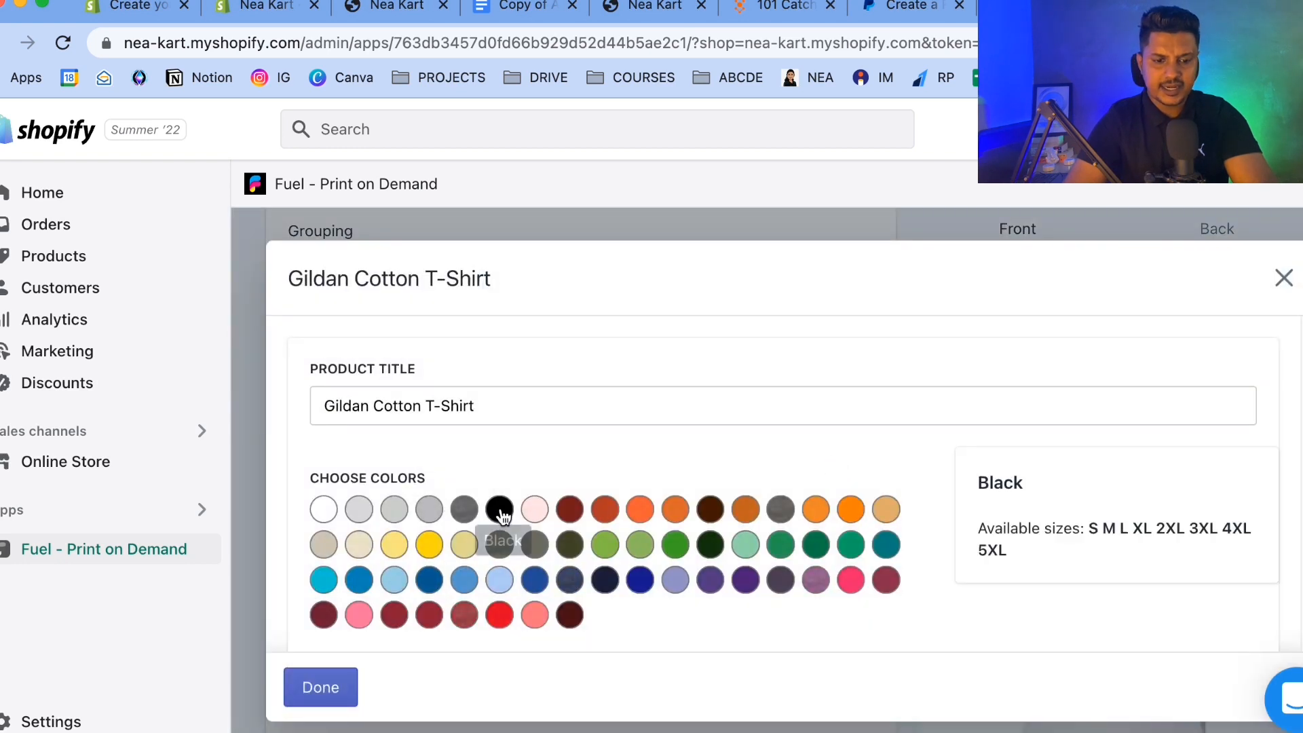
left_click(502, 512)
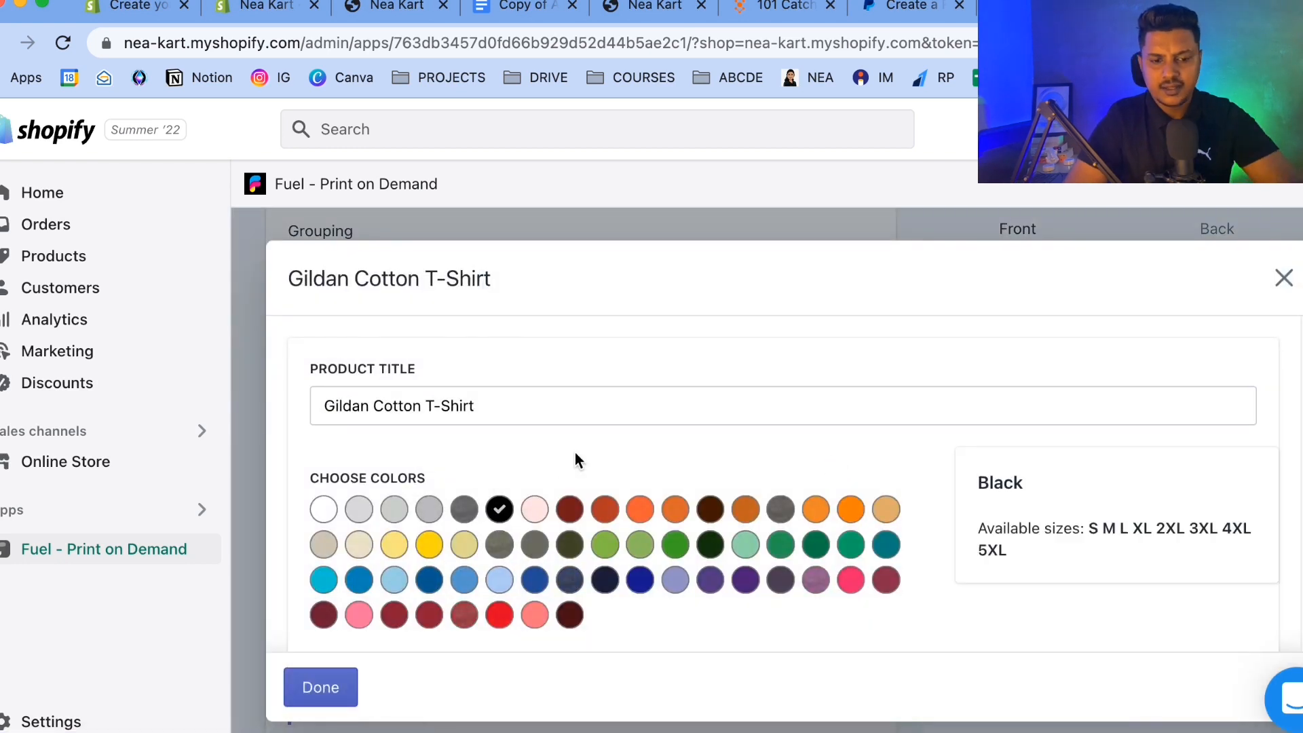
scroll(575, 456, "down", 2)
scroll(575, 452, "down", 2)
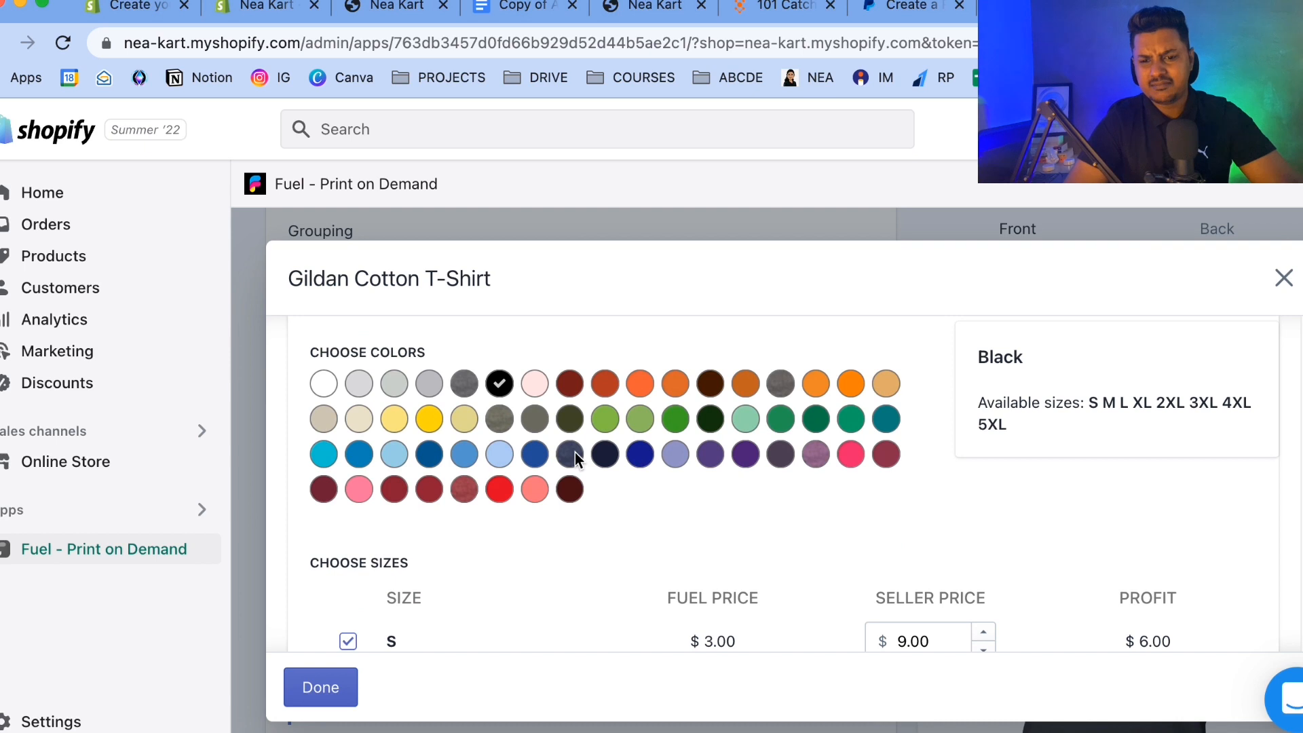
scroll(575, 456, "up", 3)
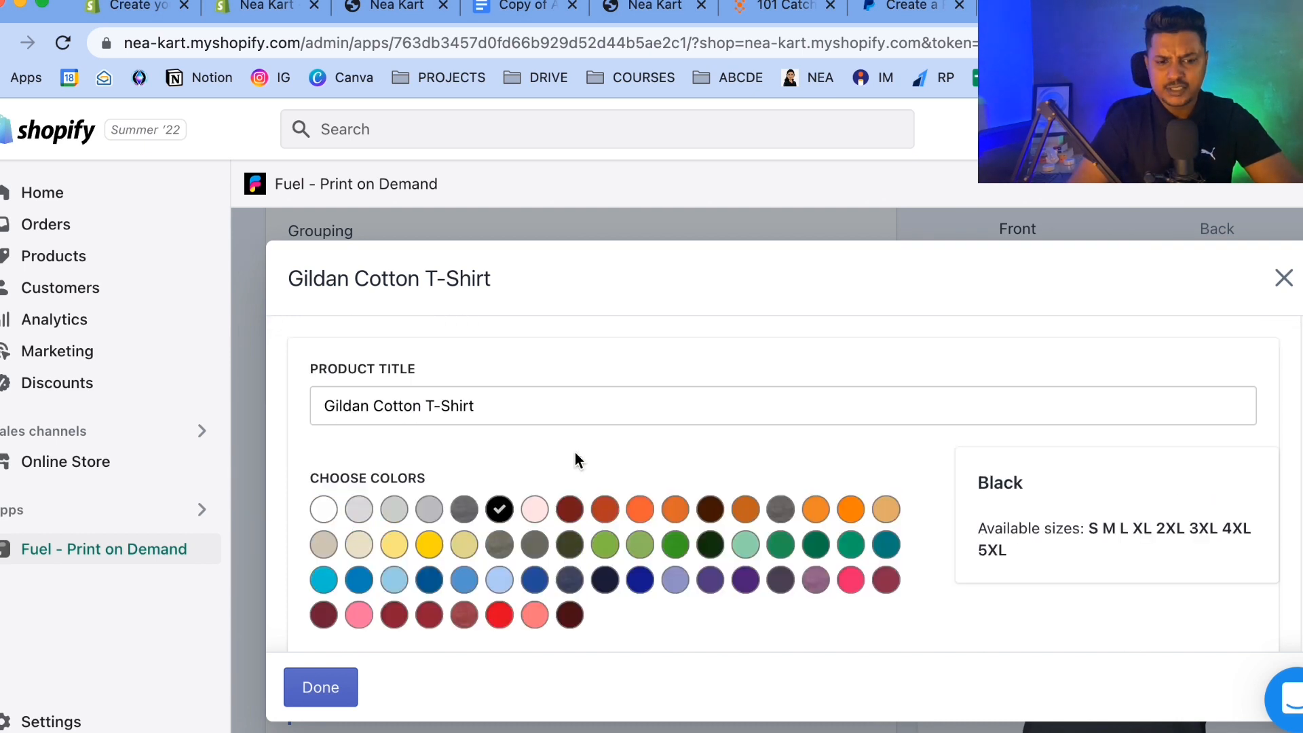
scroll(576, 460, "down", 2)
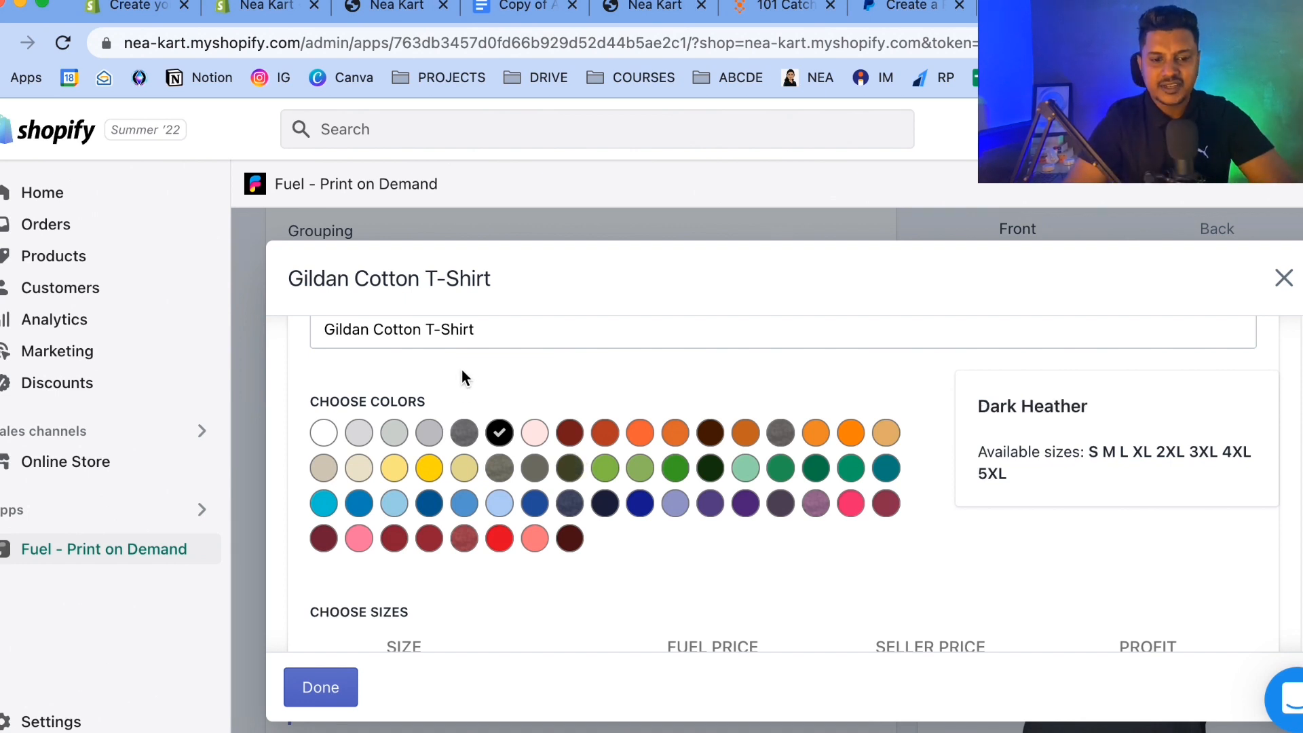
left_click(316, 679)
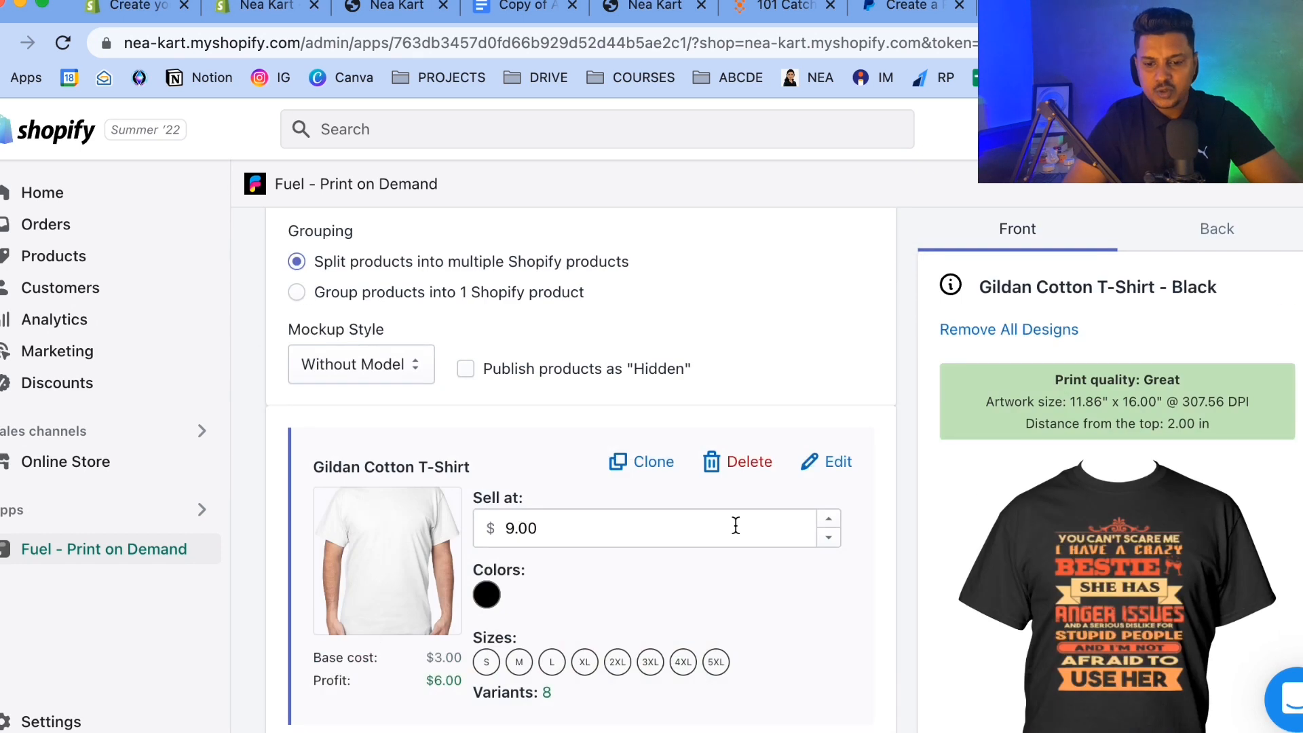
scroll(736, 525, "down", 3)
scroll(736, 525, "up", 1)
scroll(736, 525, "up", 1)
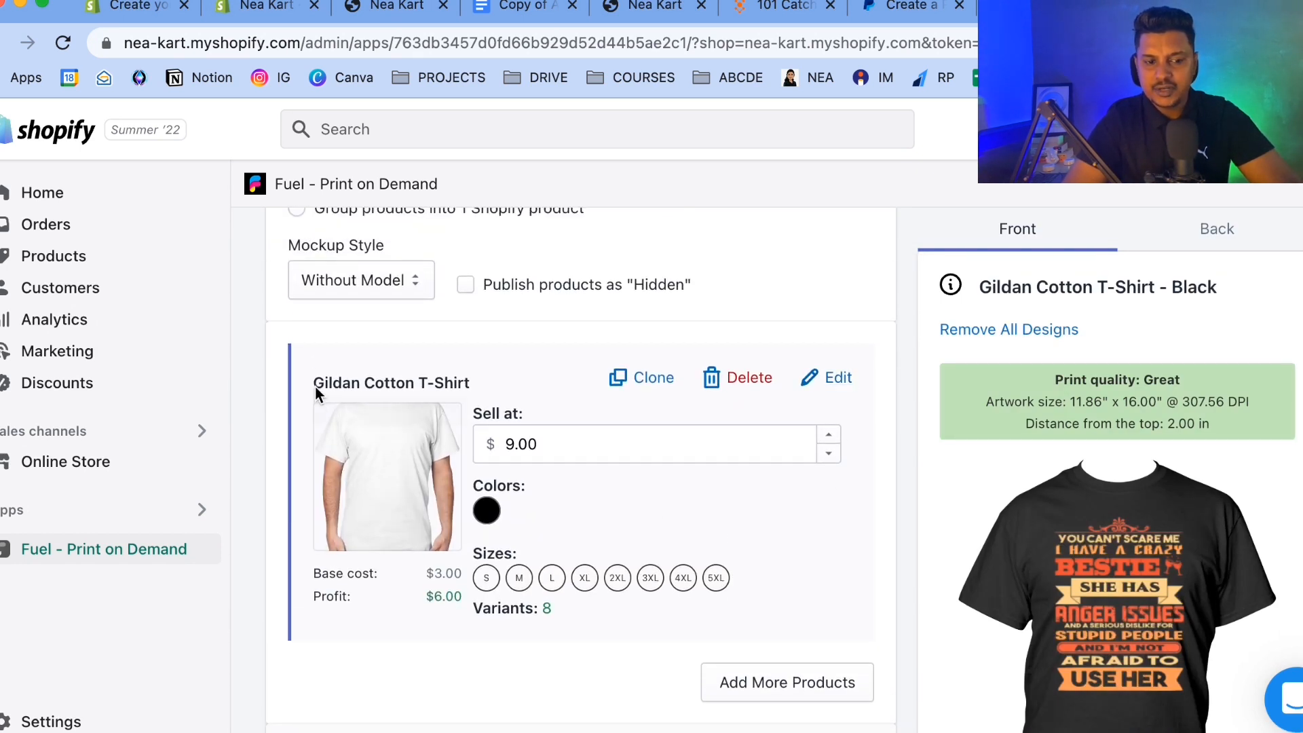
Open the Gildan Cotton T-Shirt for editing and retitle it You Cant Scare Me I Have a Crazy Bestie T-shirt.
double_click(336, 383)
left_click_drag(336, 383, 502, 399)
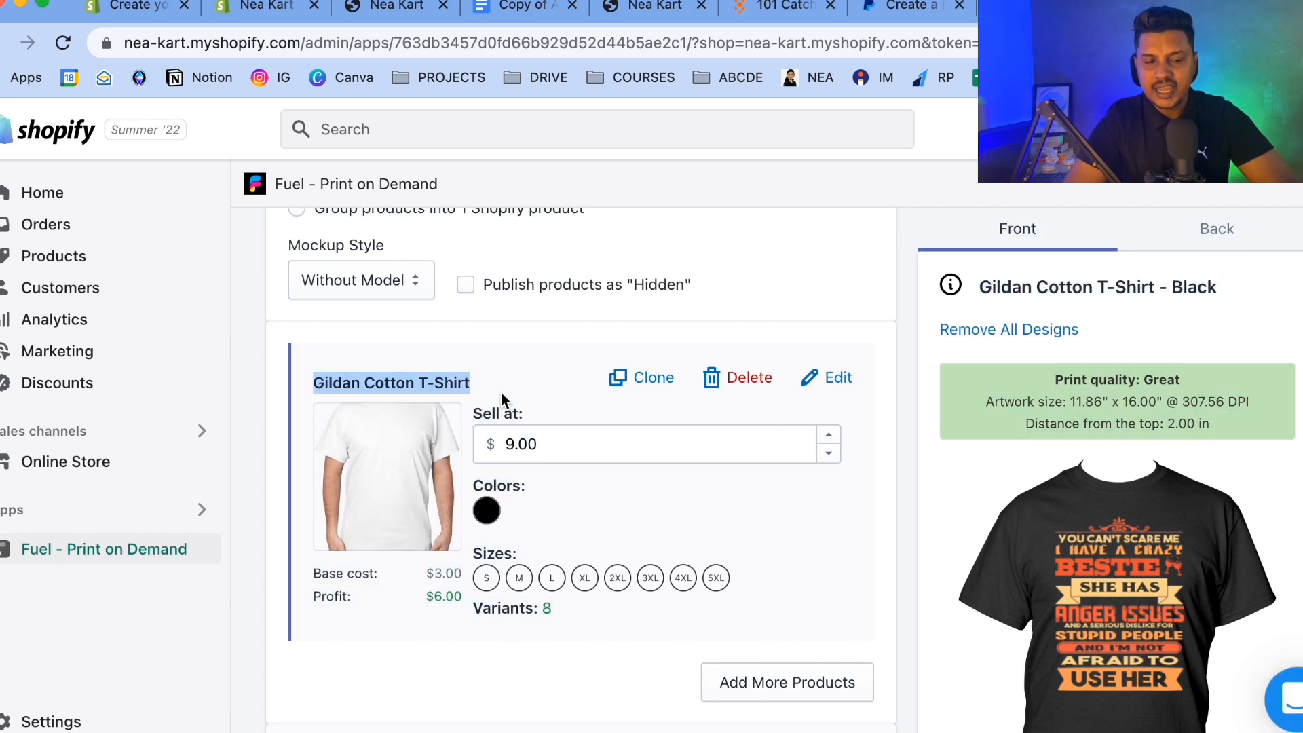
left_click(512, 363)
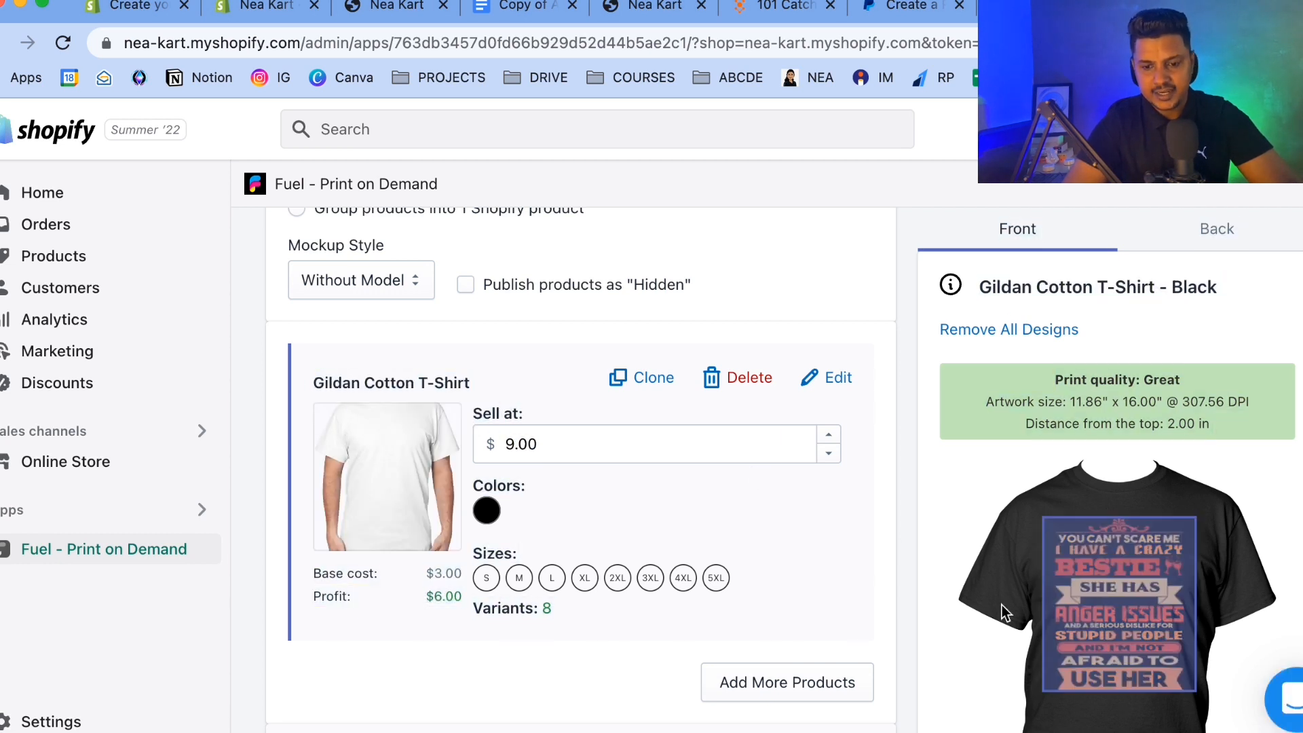
scroll(1002, 605, "down", 2)
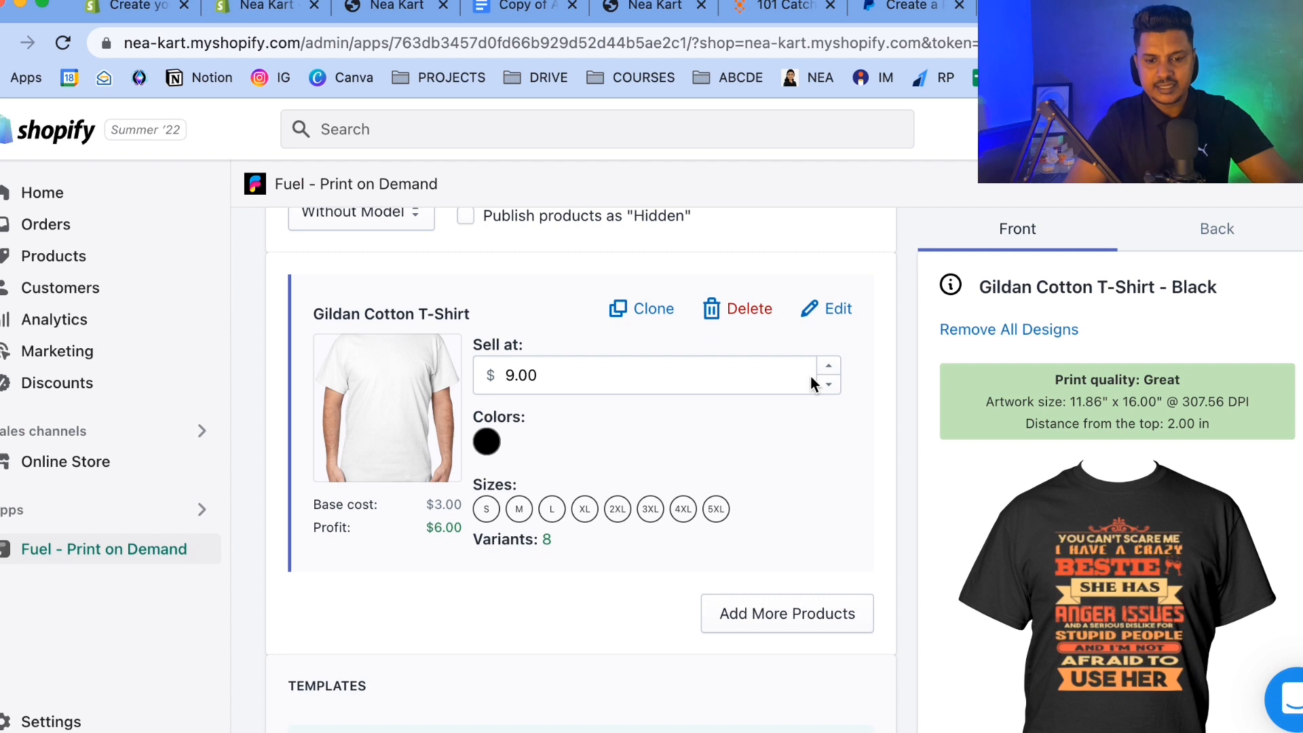
left_click(838, 310)
left_click_drag(503, 396, 267, 392)
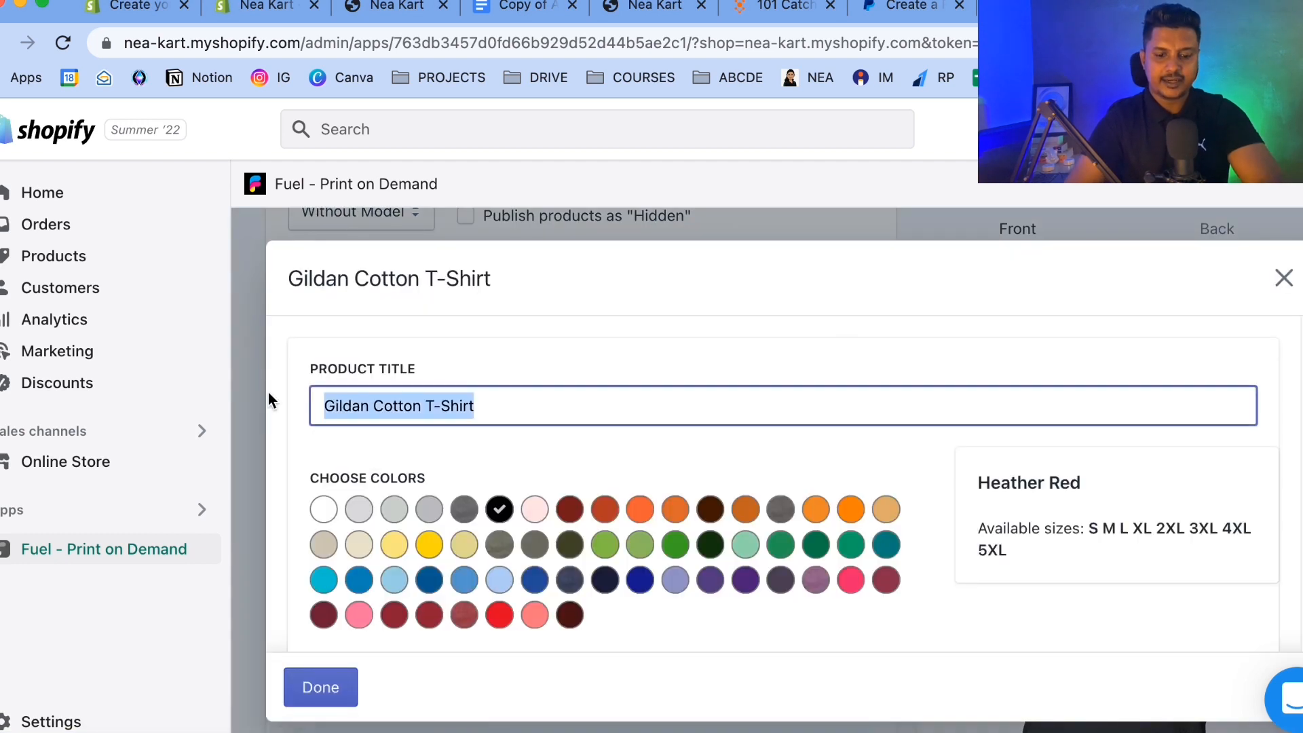
type("You Can")
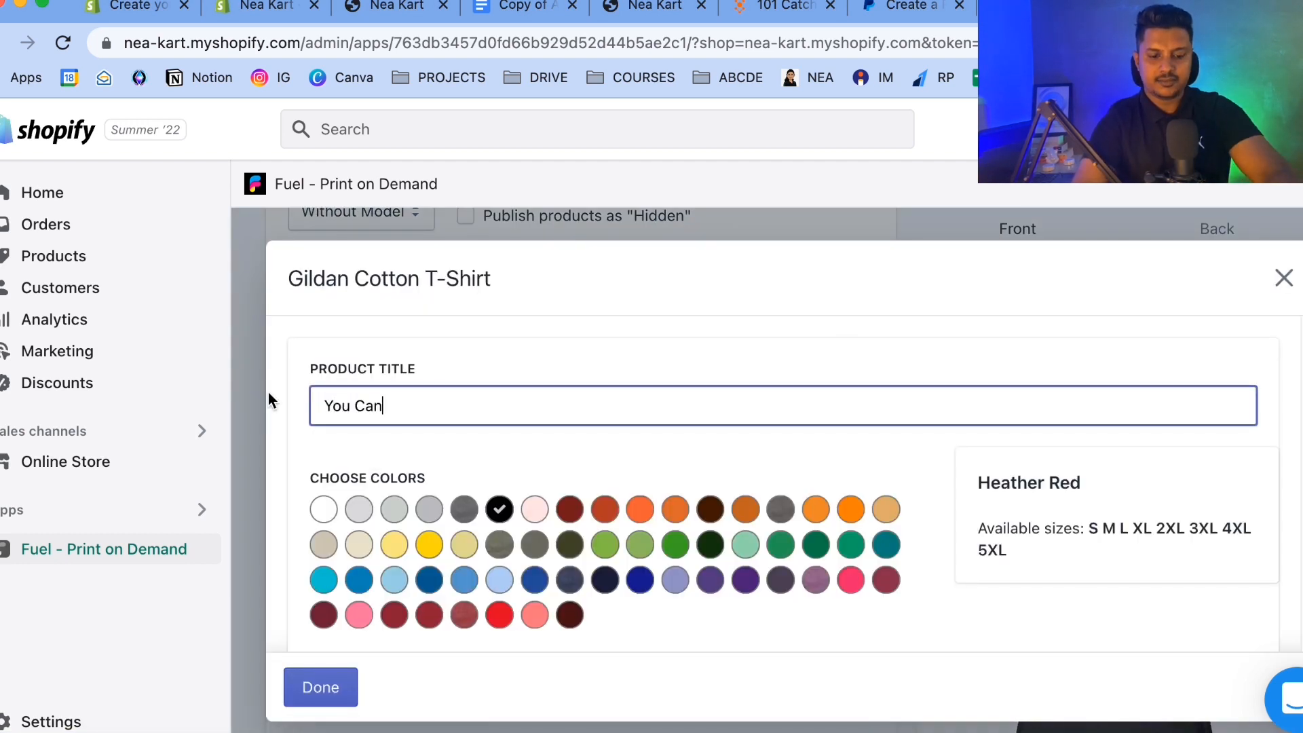
type("t Scare m")
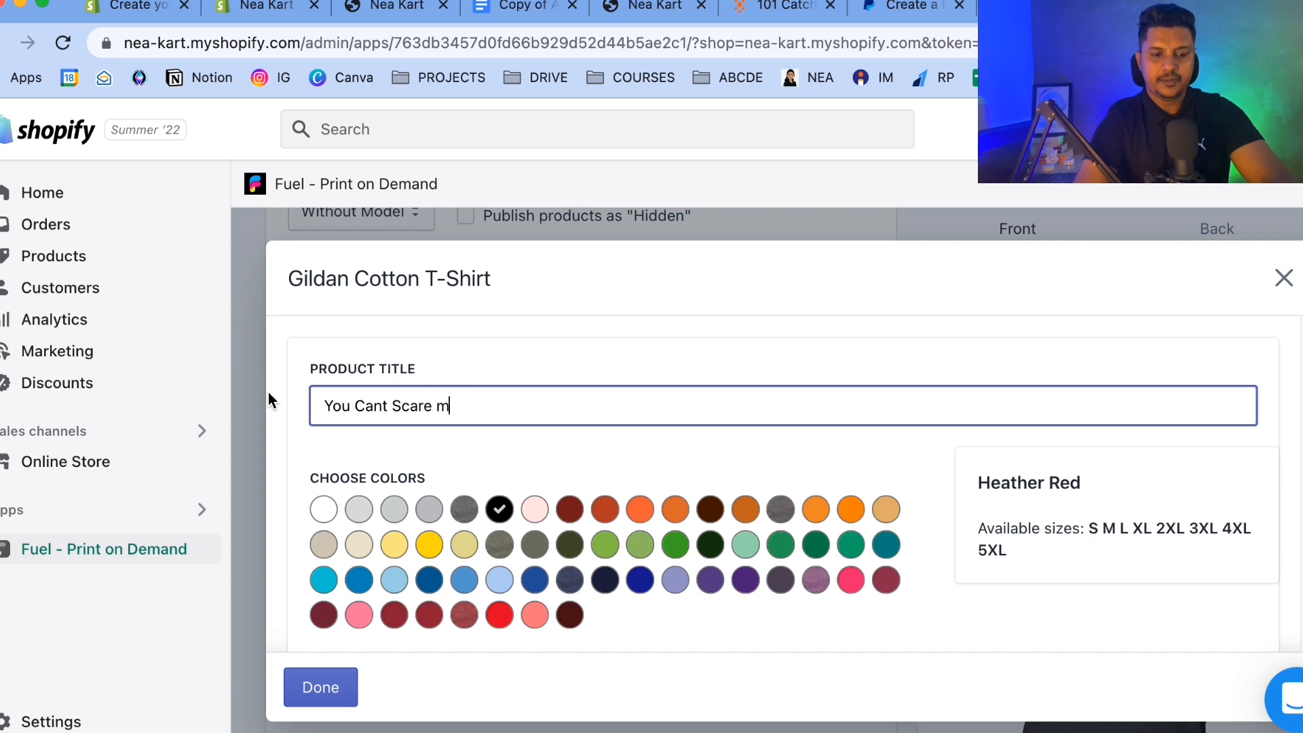
key("BackSpace")
type("Me I have")
key("BackSpace")
key("BackSpace")
key("BackSpace")
key("BackSpace")
key("BackSpace")
type("Have a")
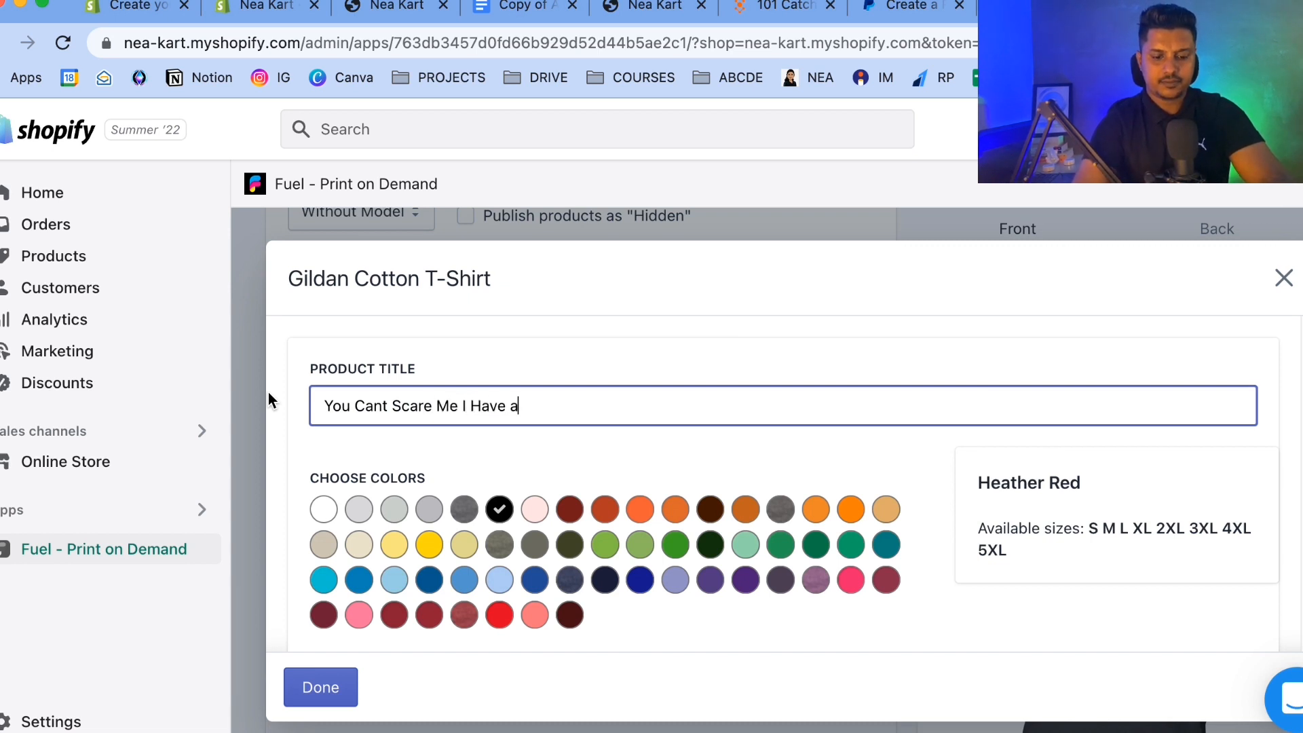
type(" Crazy Best")
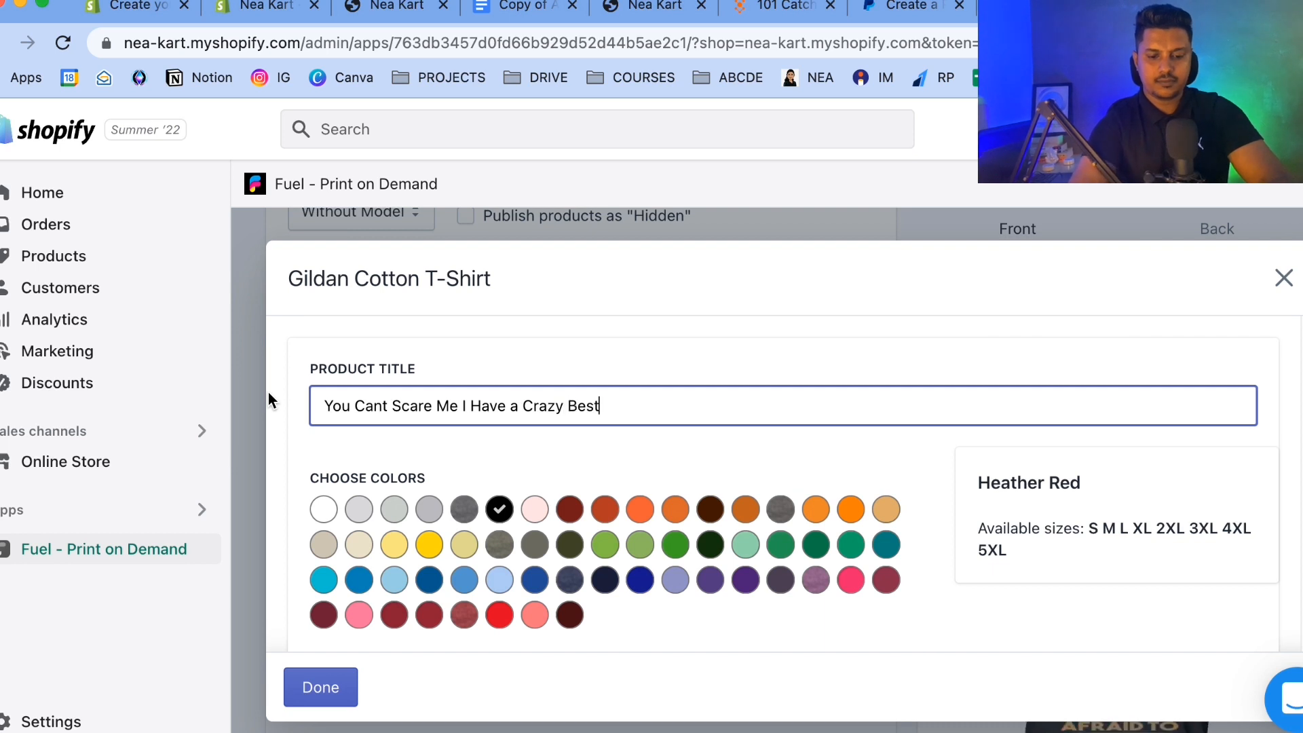
type("ie Tshirt")
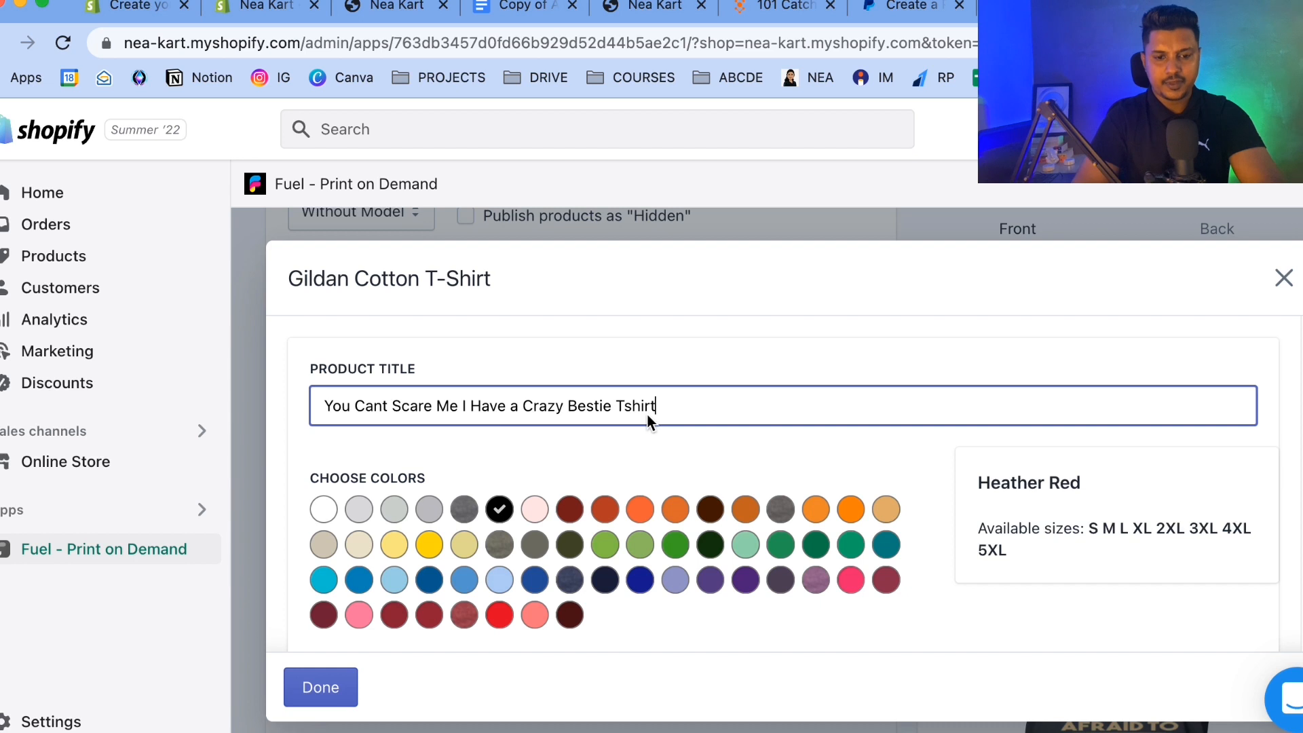
left_click(629, 407)
type("s")
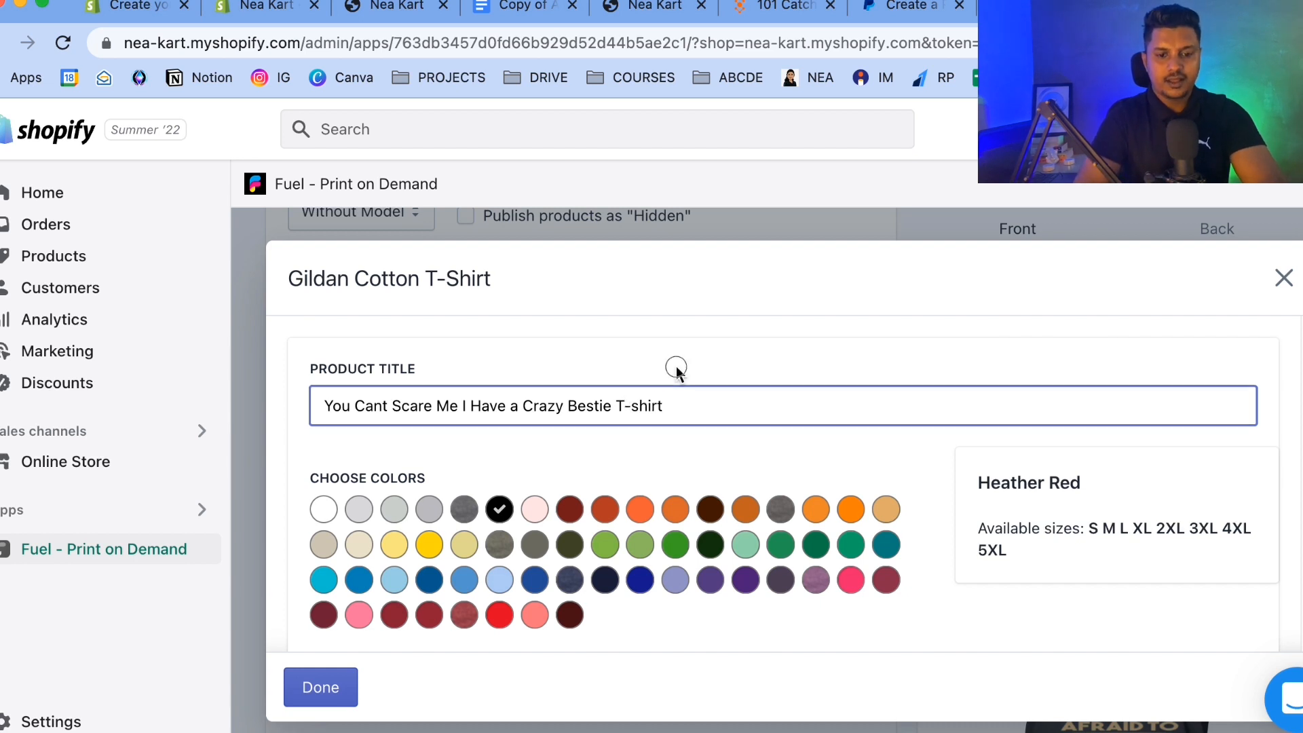
Set the seller price of sizes S, M, L and XL to 22.00.
scroll(676, 370, "down", 5)
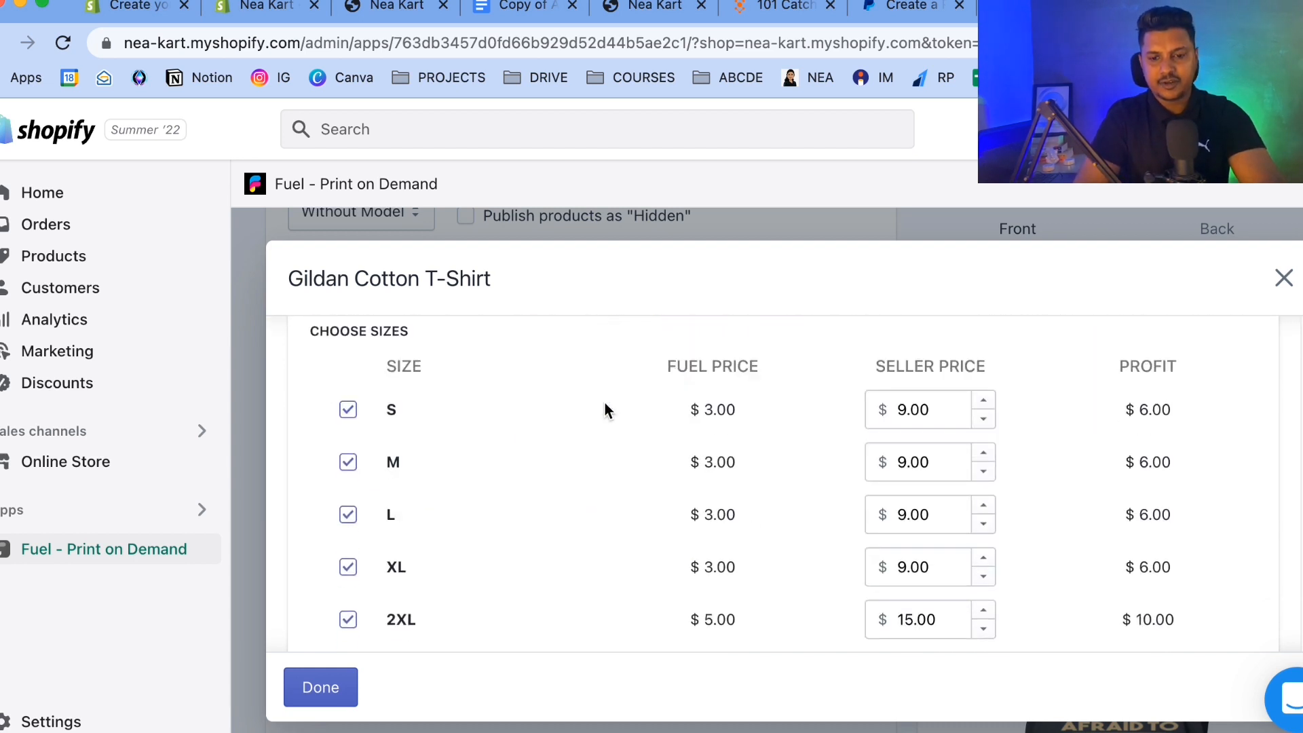
left_click_drag(940, 407, 860, 401)
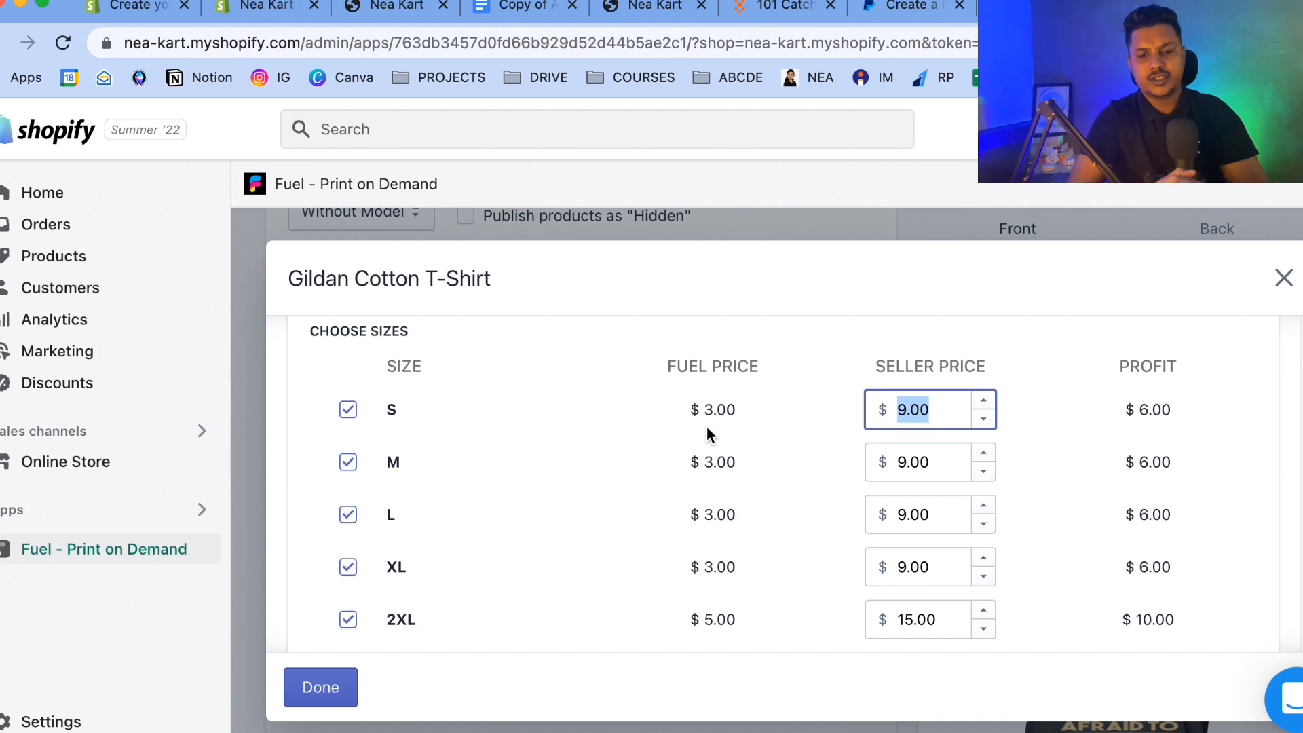
type("22")
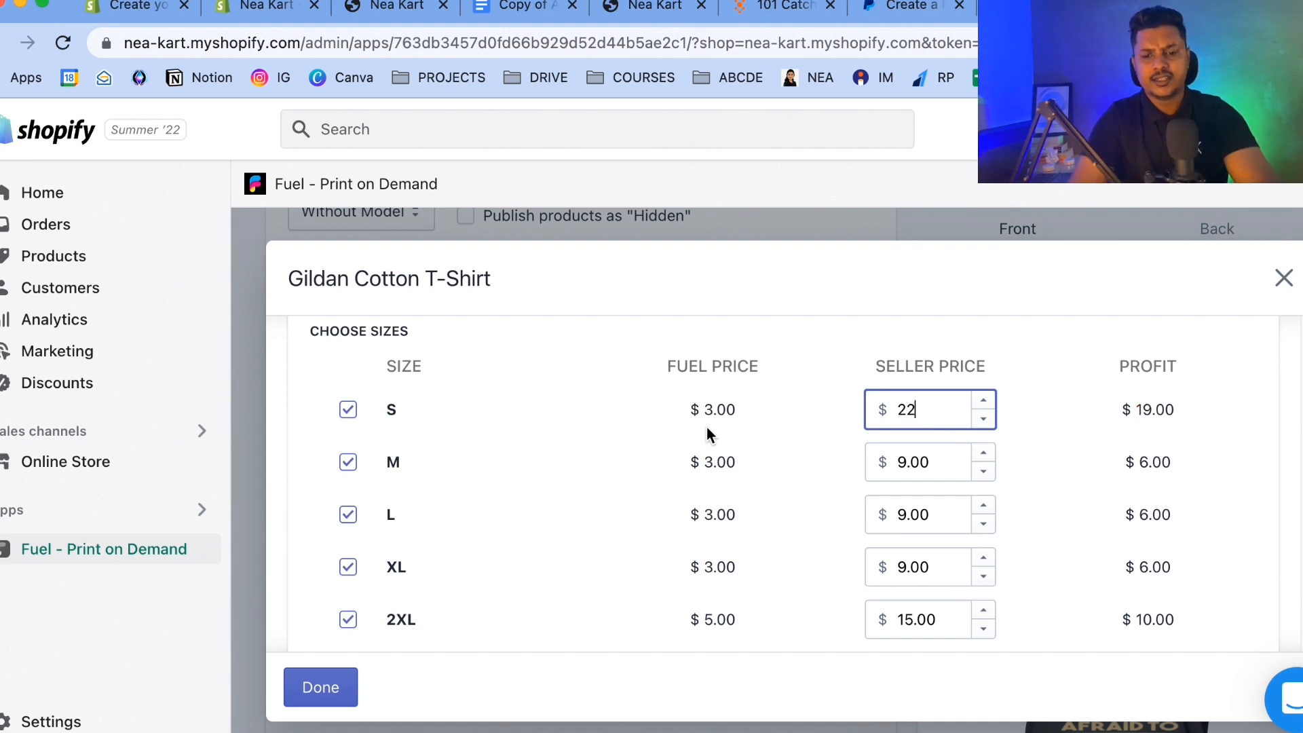
key("Tab")
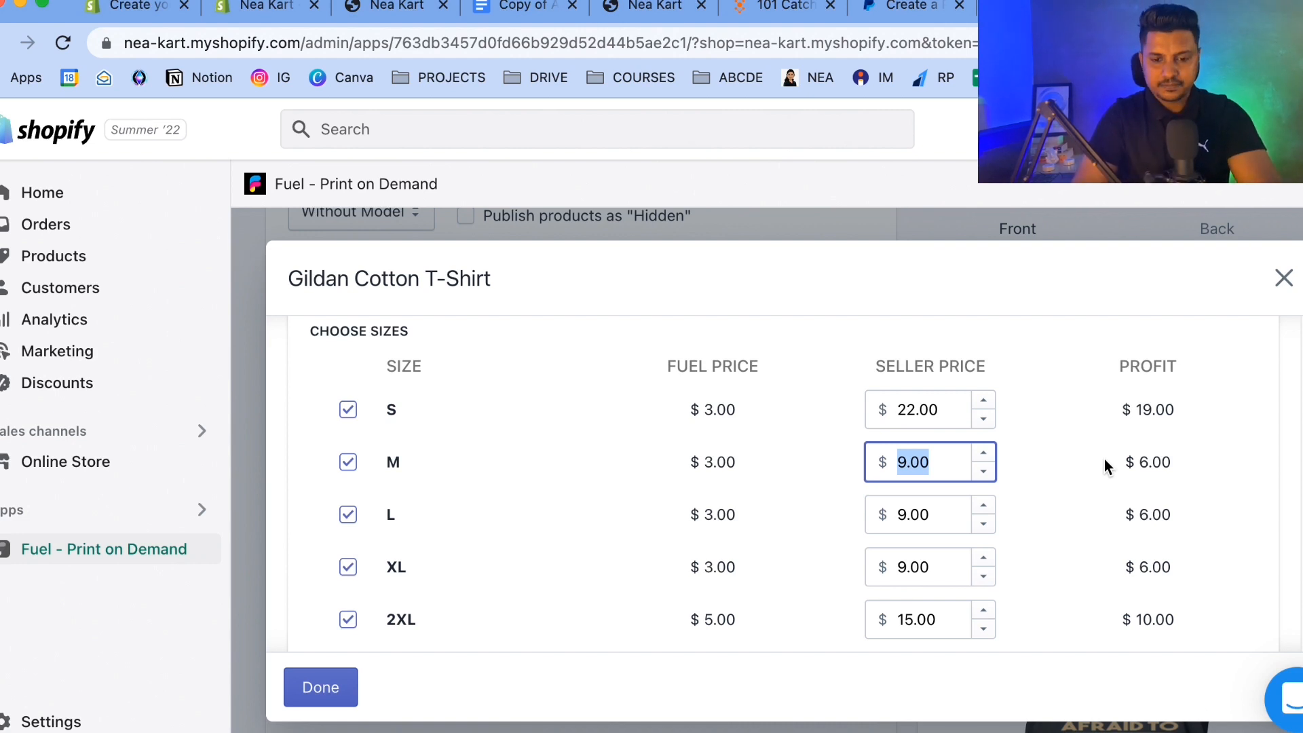
type("22")
left_click_drag(935, 516, 903, 522)
type("222")
key("BackSpace")
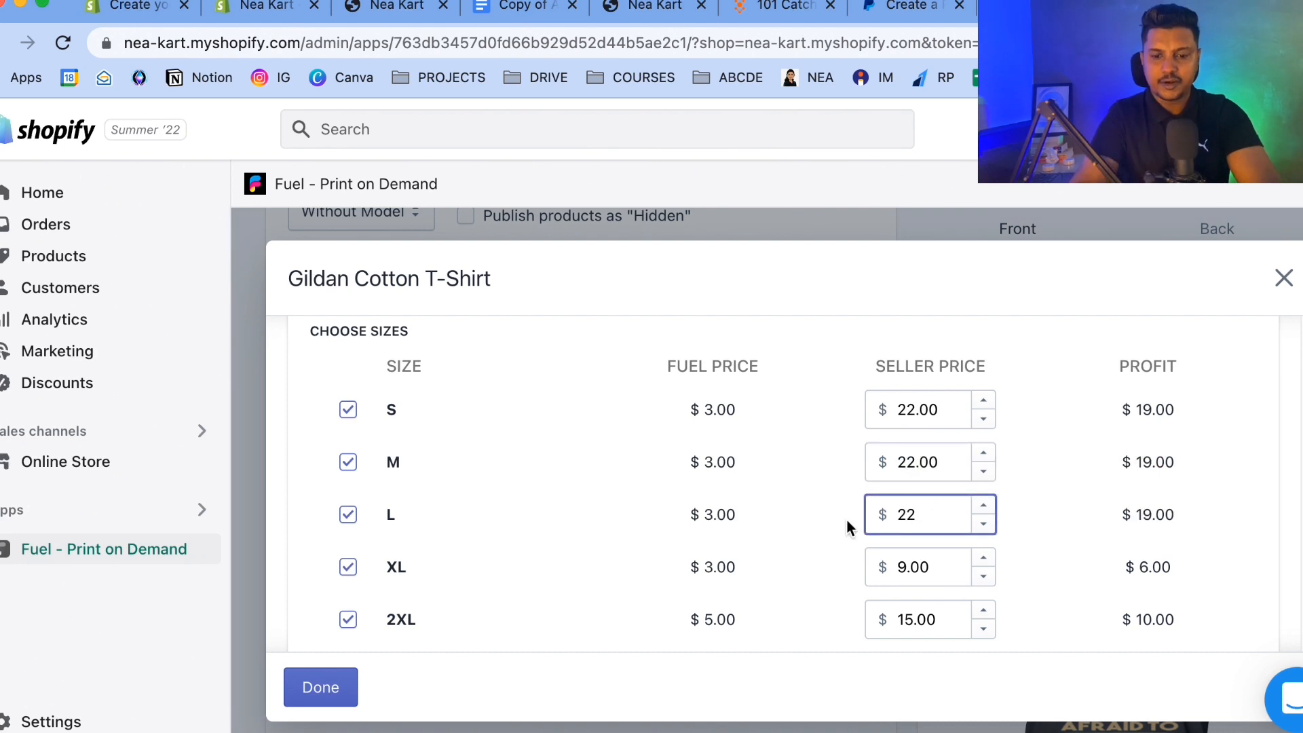
left_click_drag(955, 568, 843, 573)
type("22")
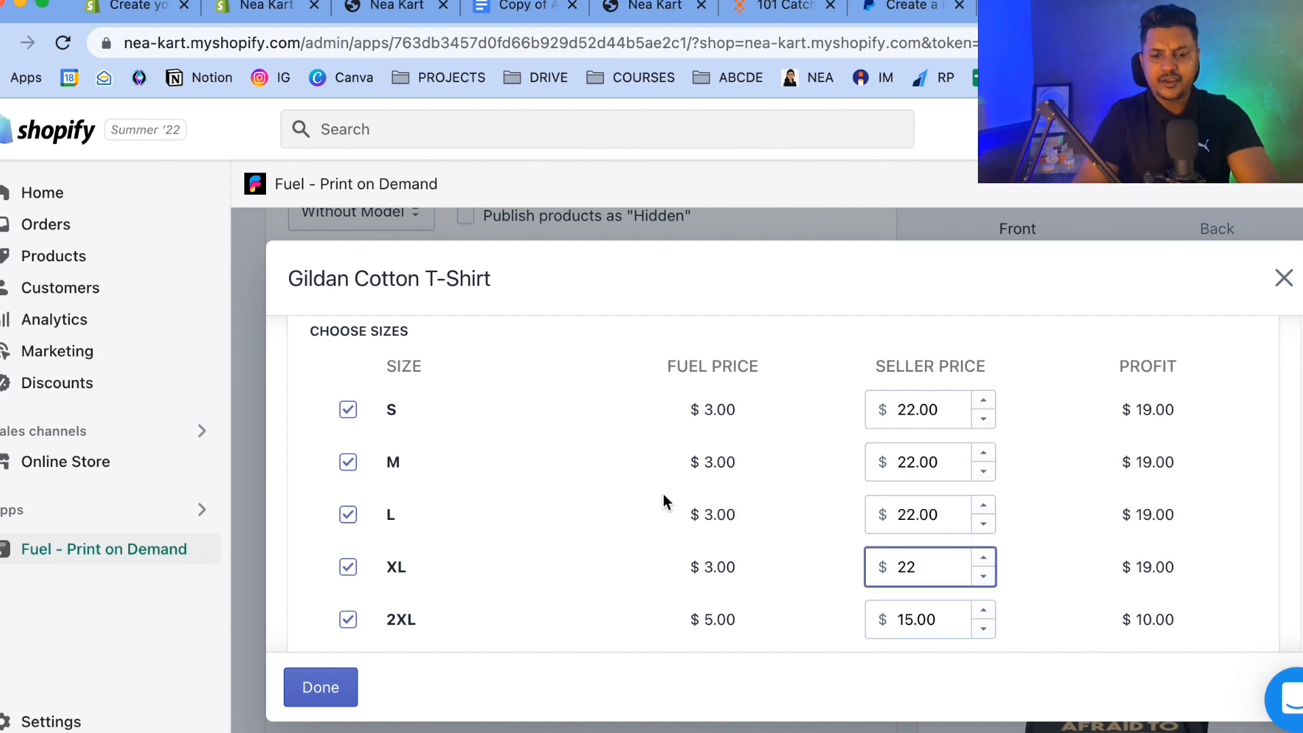
Set the seller prices of 2XL to 24, 3XL to 25, 4XL to 26 and 5XL to 27.
scroll(664, 501, "down", 3)
left_click(396, 442)
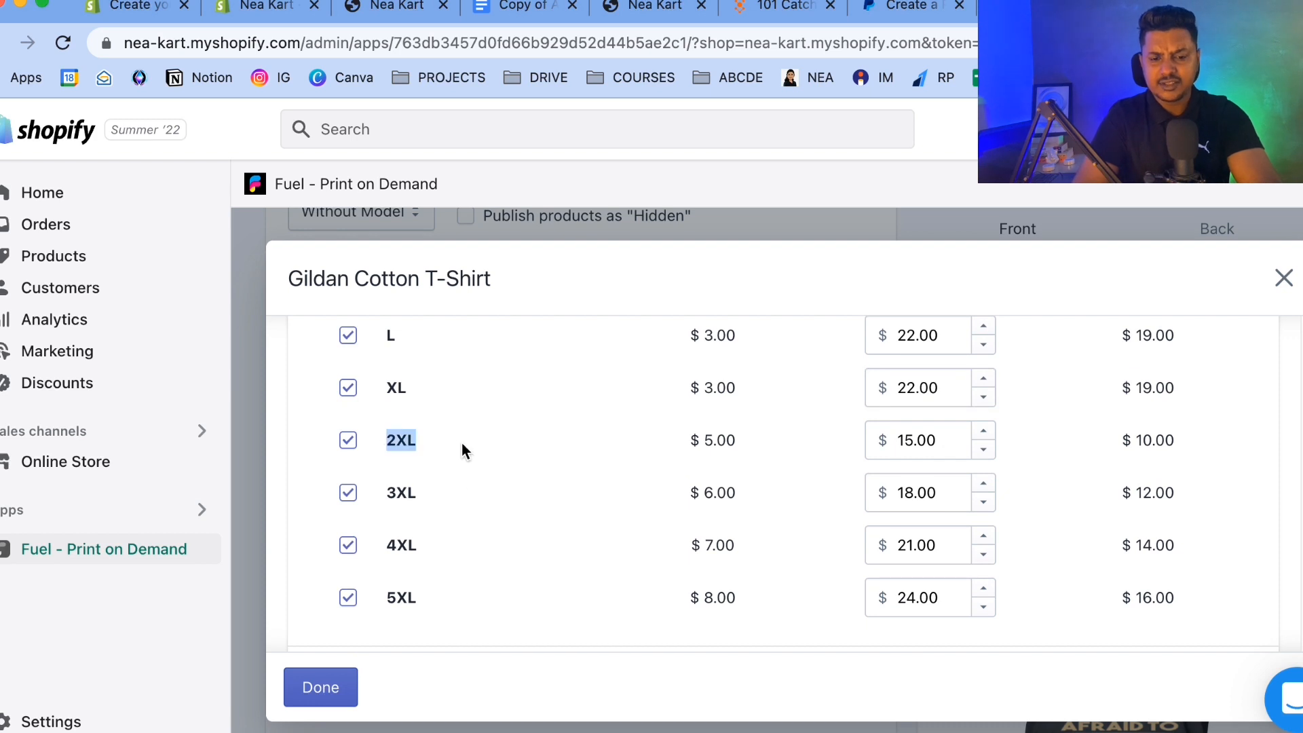
double_click(710, 440)
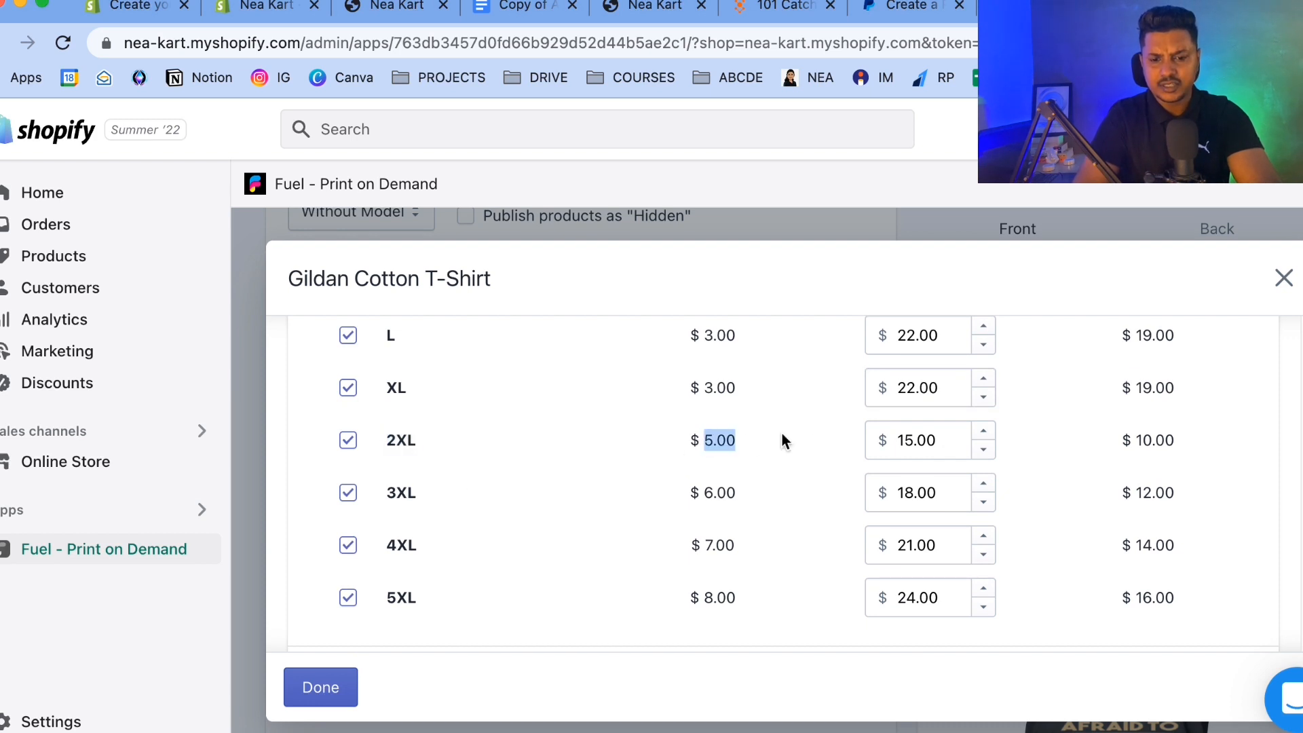
left_click_drag(945, 435, 848, 434)
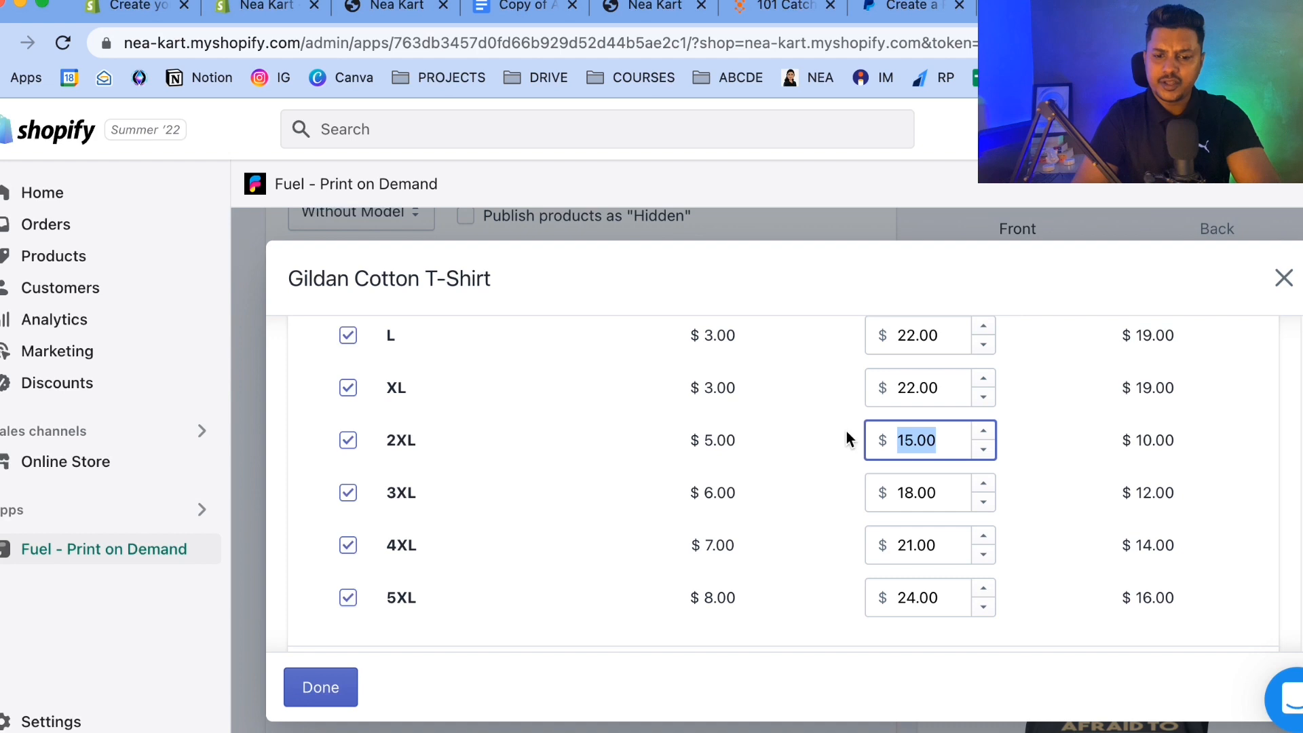
type("24")
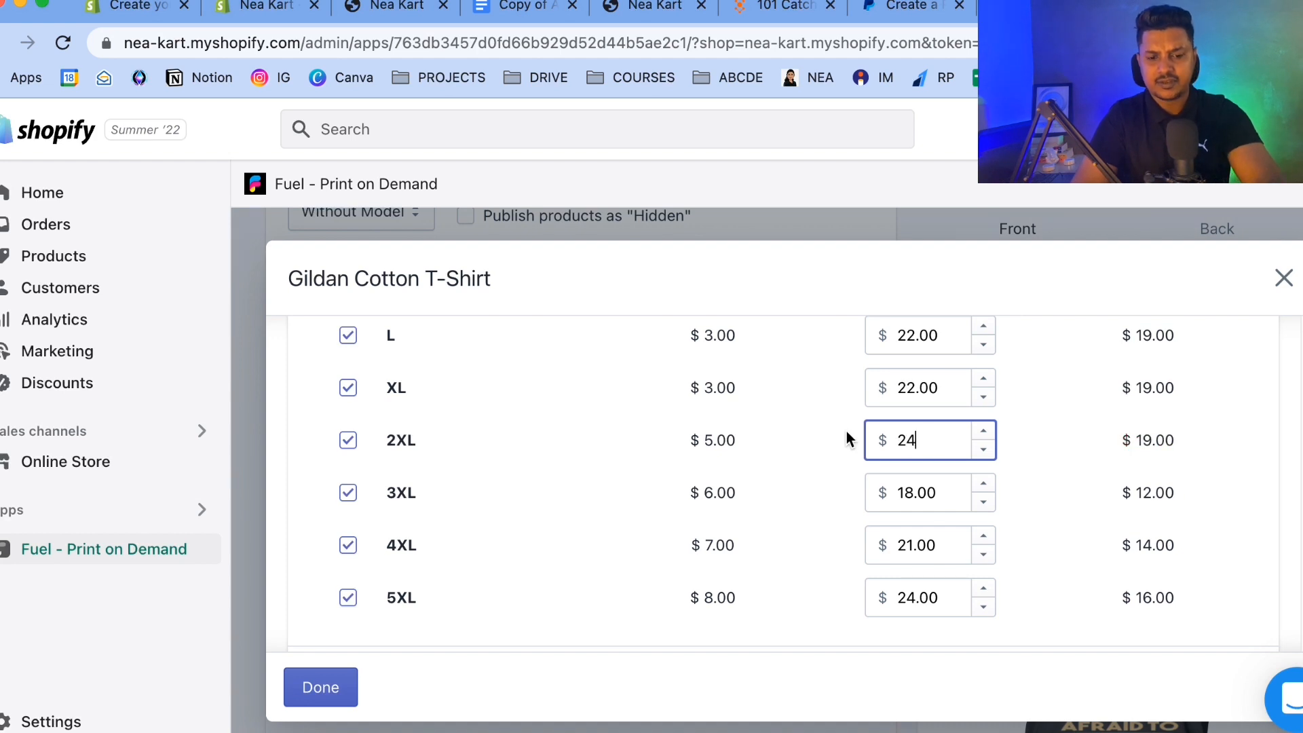
left_click_drag(943, 490, 857, 494)
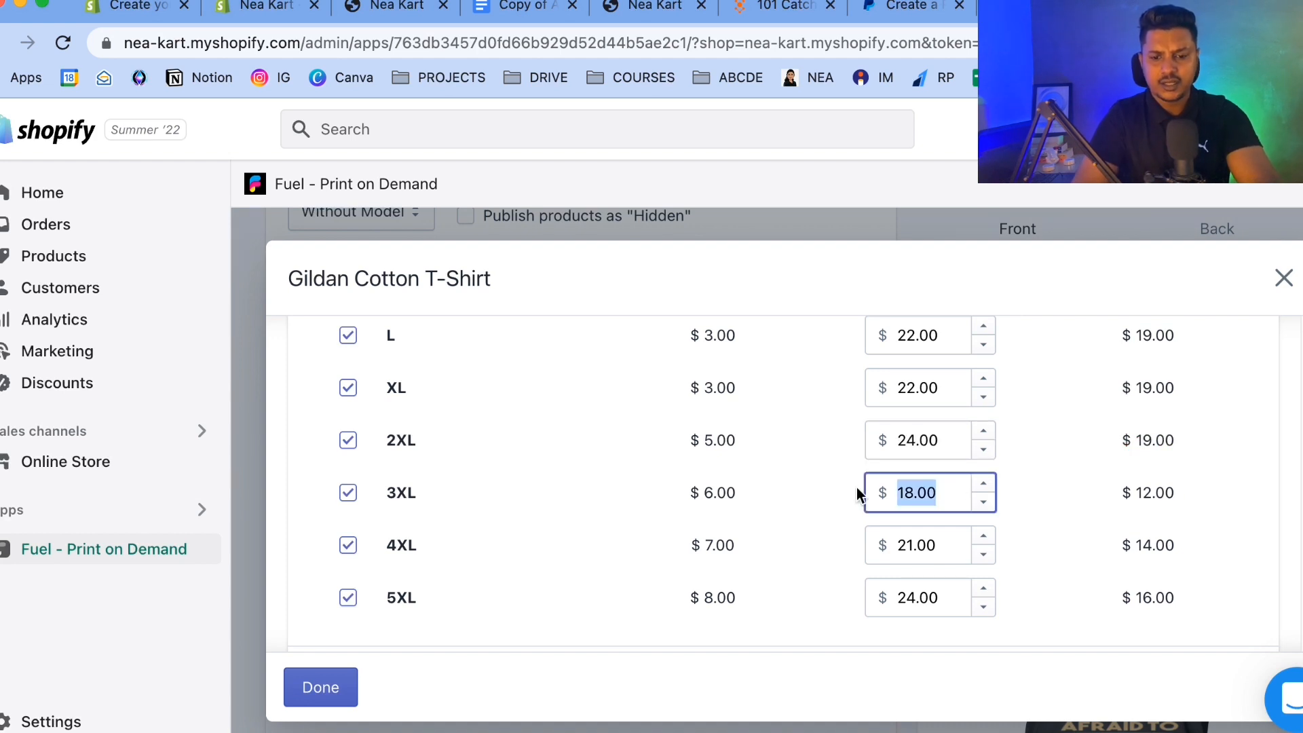
type("12")
key("BackSpace")
key("BackSpace")
type("25")
left_click_drag(957, 549, 895, 553)
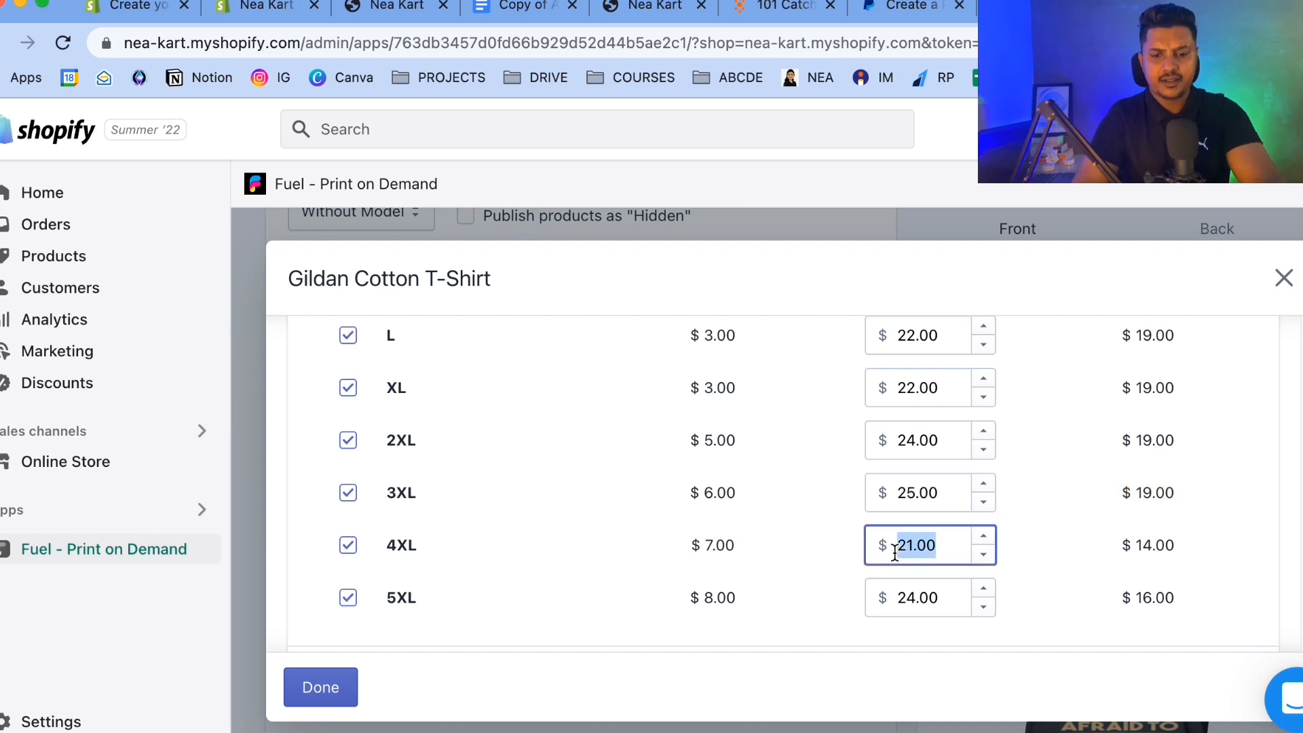
type("26")
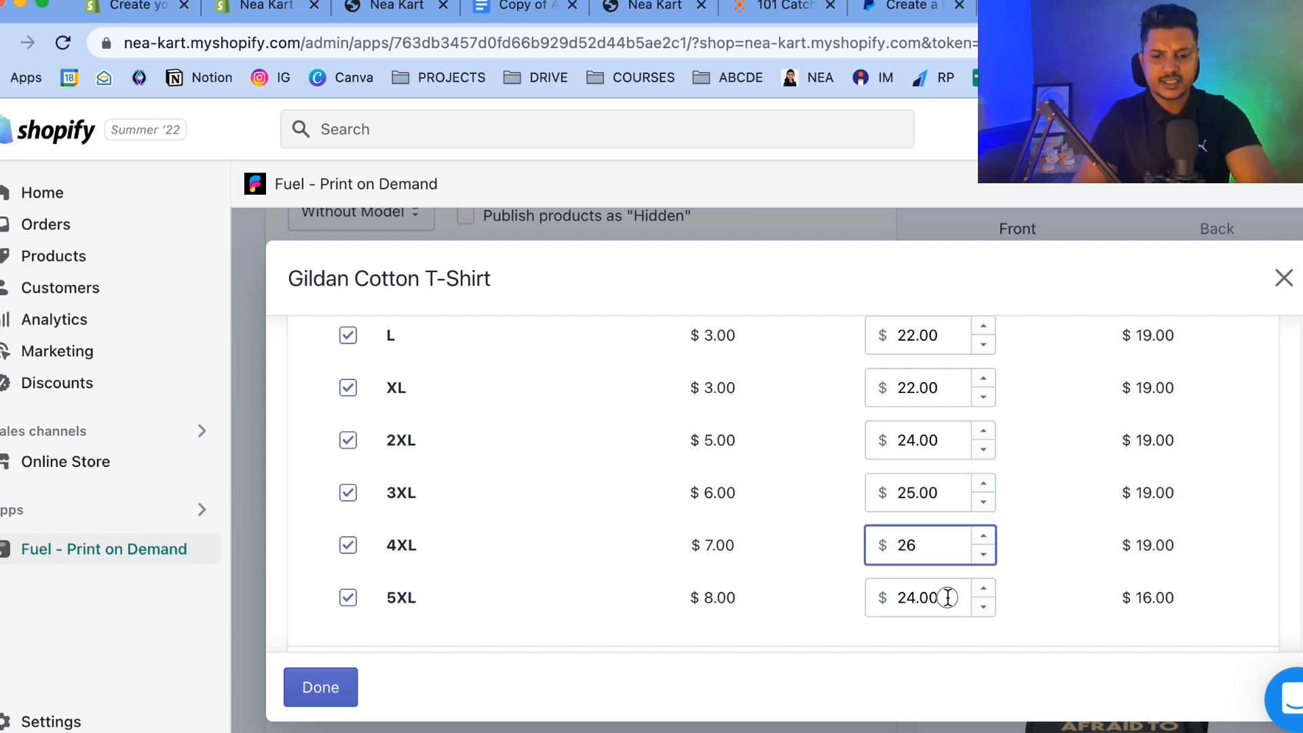
left_click_drag(945, 597, 867, 597)
type("27")
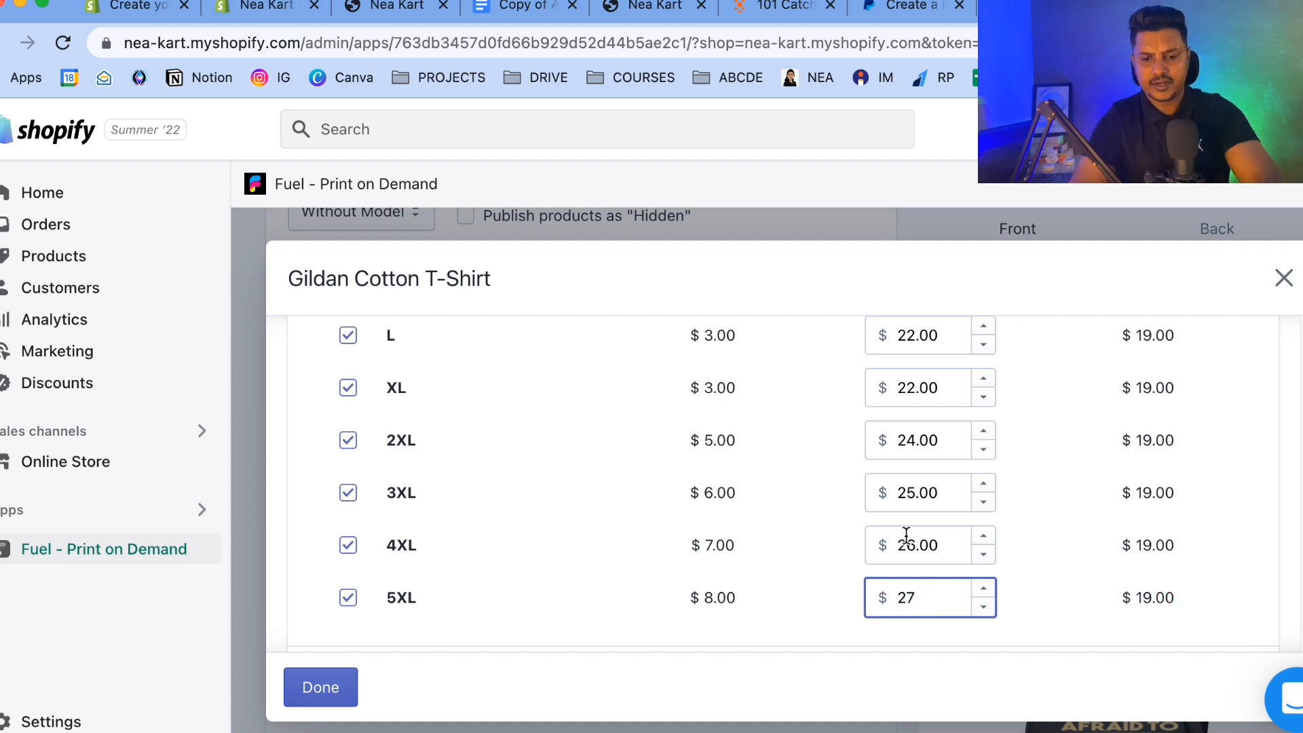
Clear all the existing text from the product description.
scroll(908, 536, "down", 1)
scroll(1099, 451, "up", 8)
scroll(1100, 451, "down", 8)
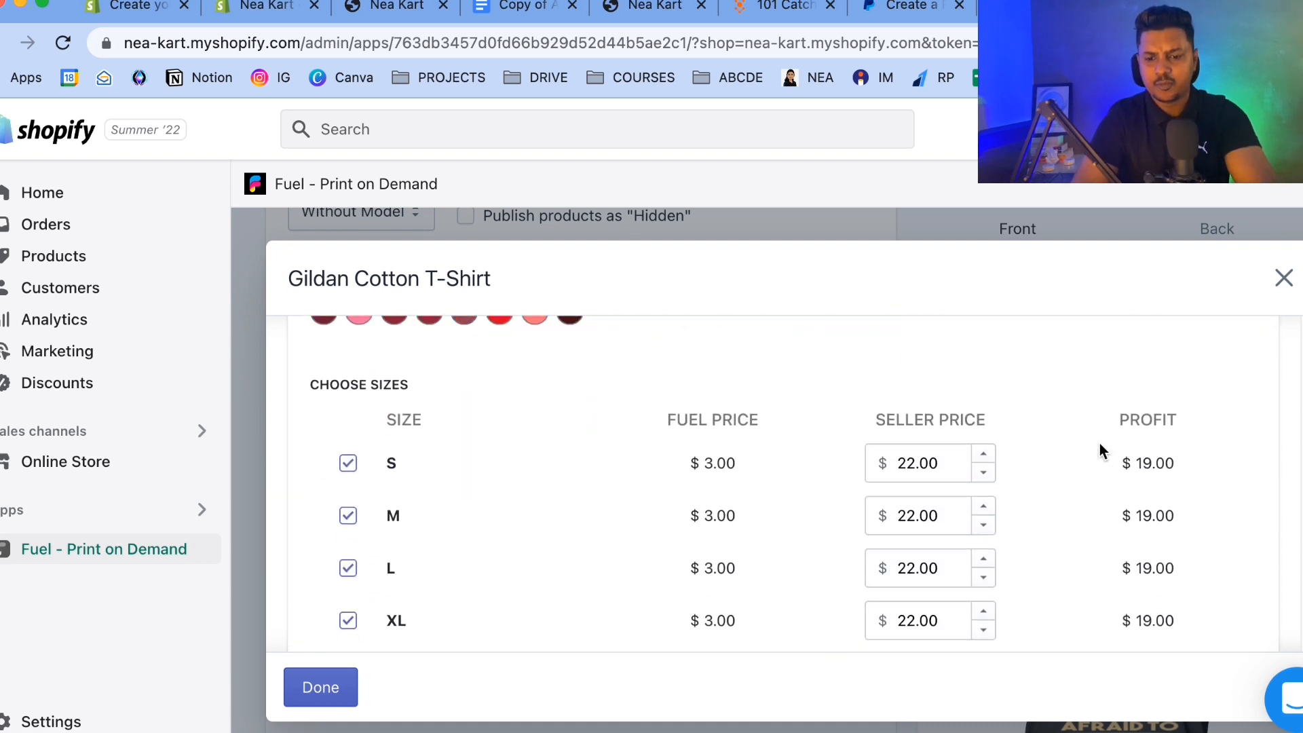
scroll(1100, 450, "down", 4)
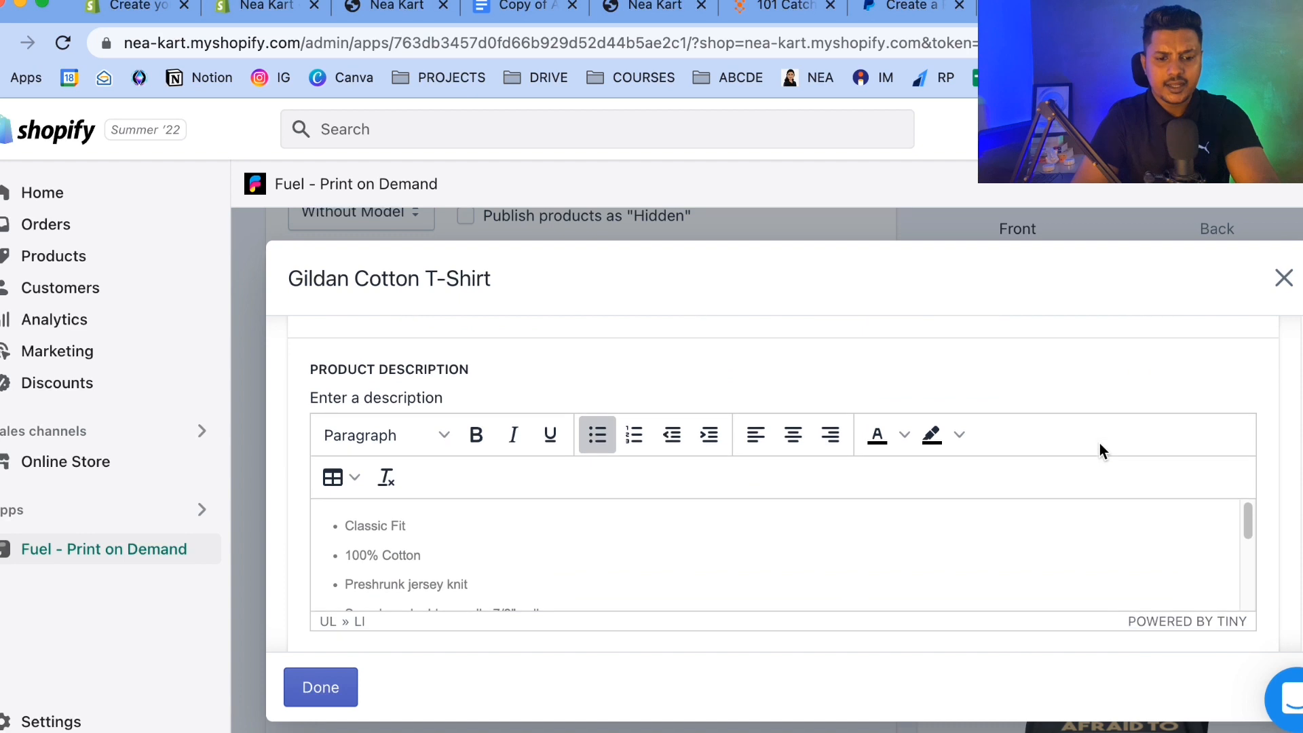
key("ctrl+a")
key("BackSpace")
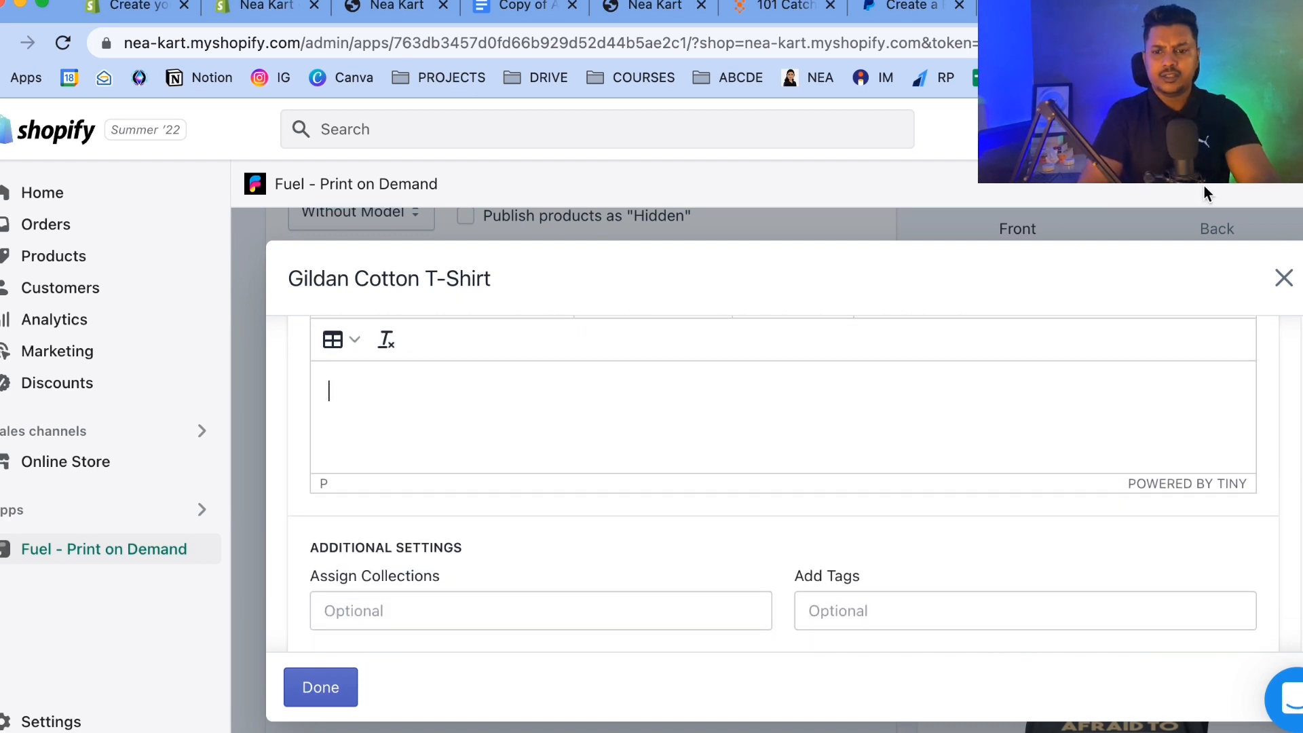
Open a new browser tab and go to ecomapparels.com.
key("ctrl+t")
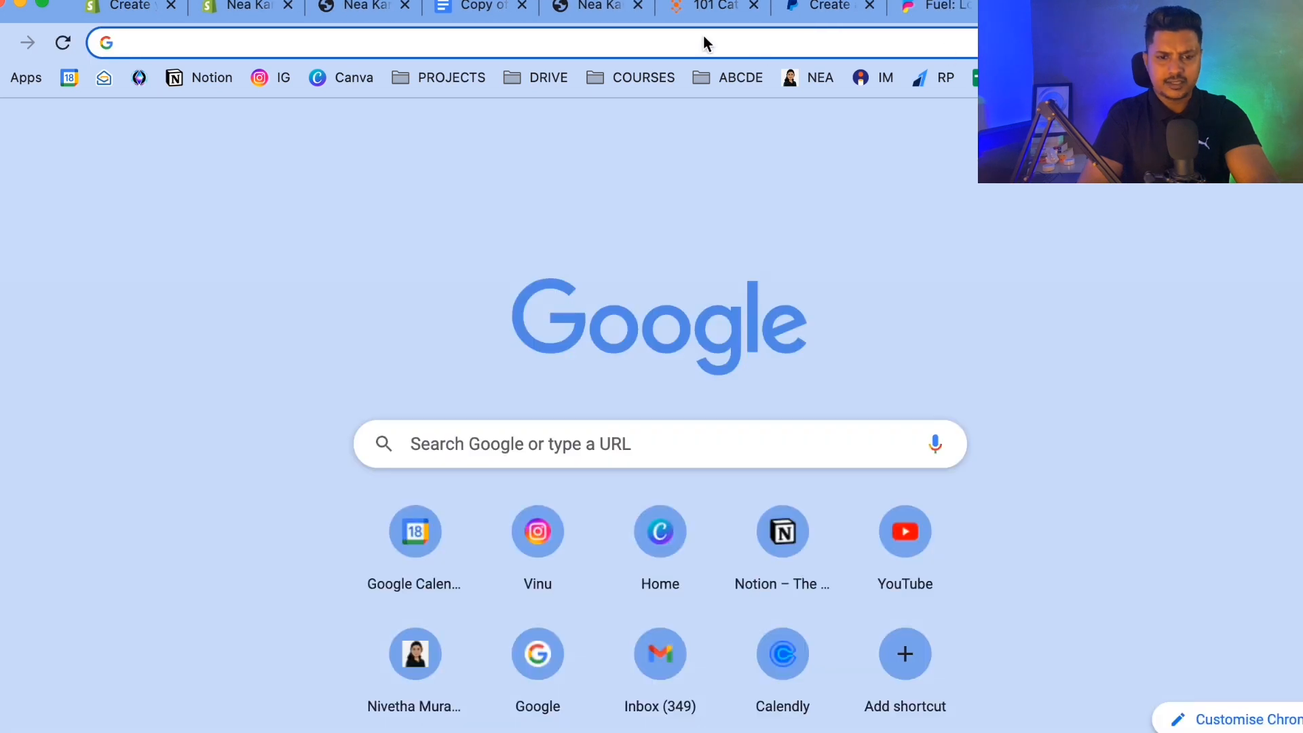
left_click(704, 41)
type("eca")
key("BackSpace")
key("BackSpace")
type("c")
key("BackSpace")
type("o")
key("Return")
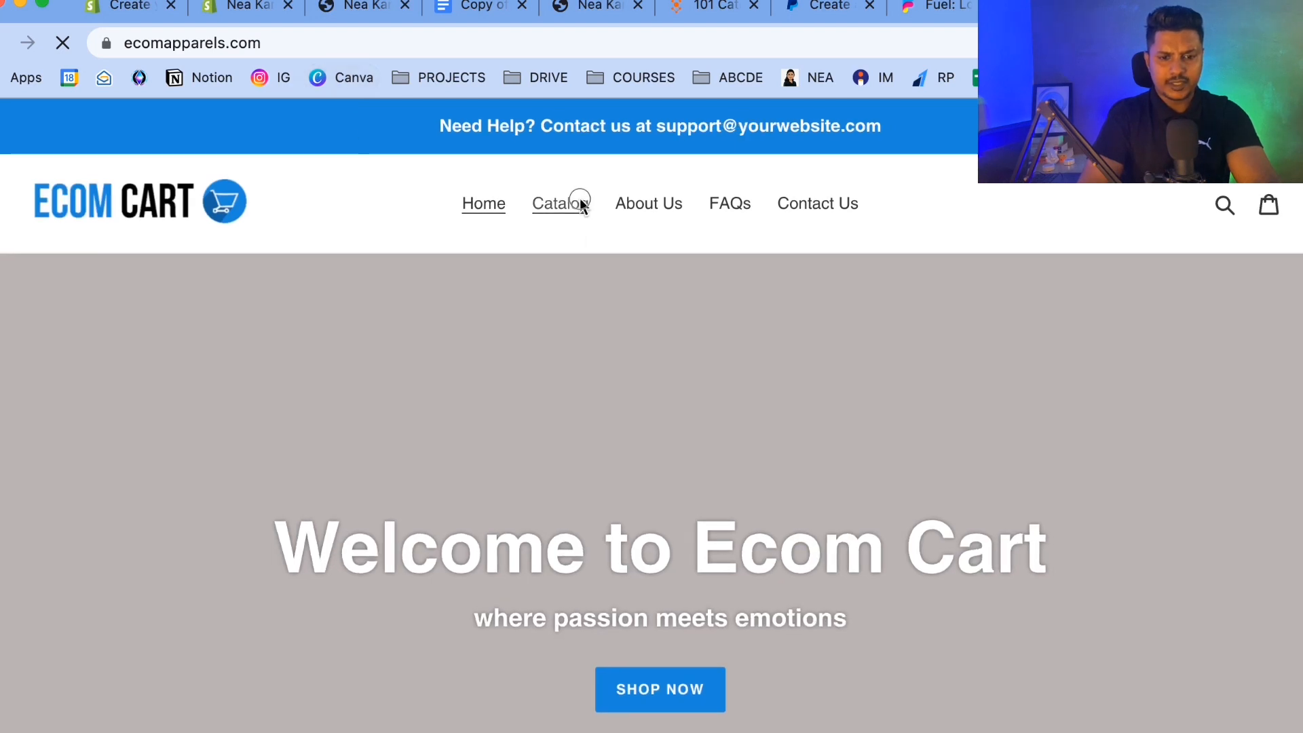
Open the I am a Proud Daughter of a Wonderful Dad in Heaven product page and select its description text.
left_click(581, 203)
scroll(204, 524, "down", 4)
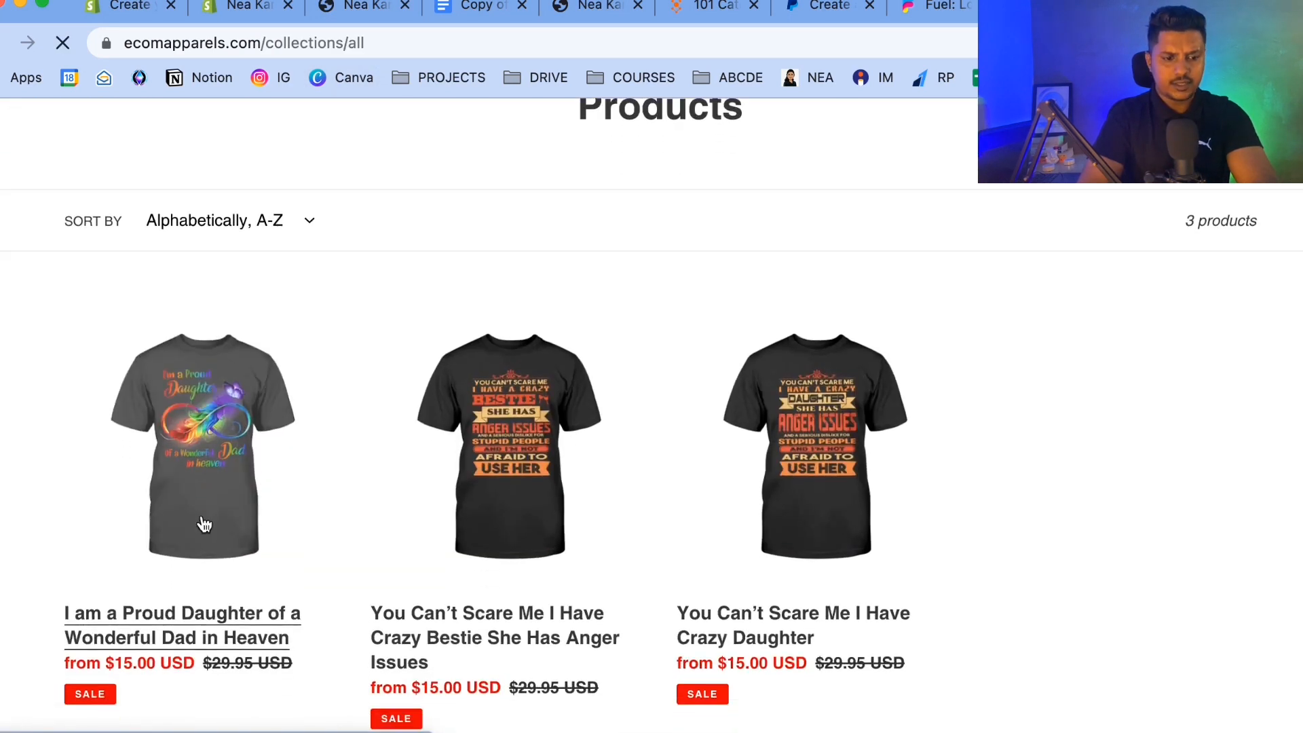
left_click(203, 524)
scroll(793, 439, "down", 10)
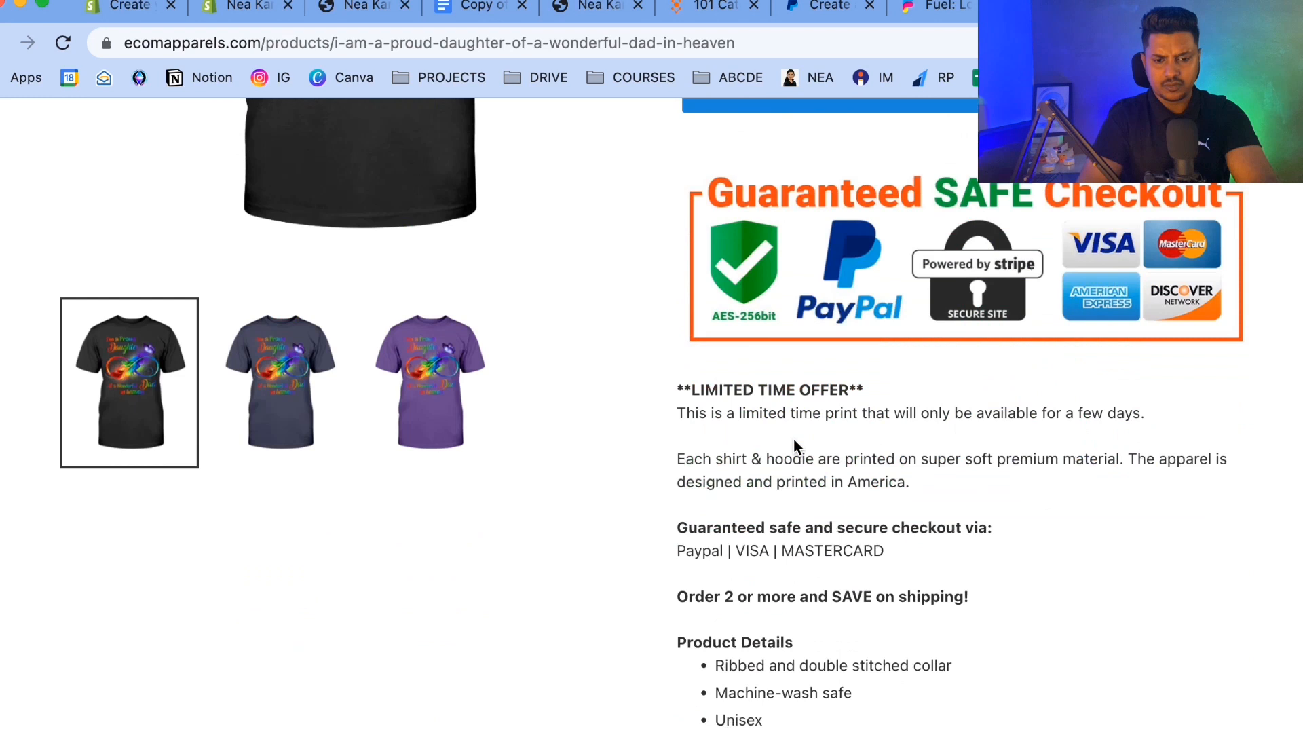
scroll(793, 439, "down", 5)
scroll(794, 441, "up", 4)
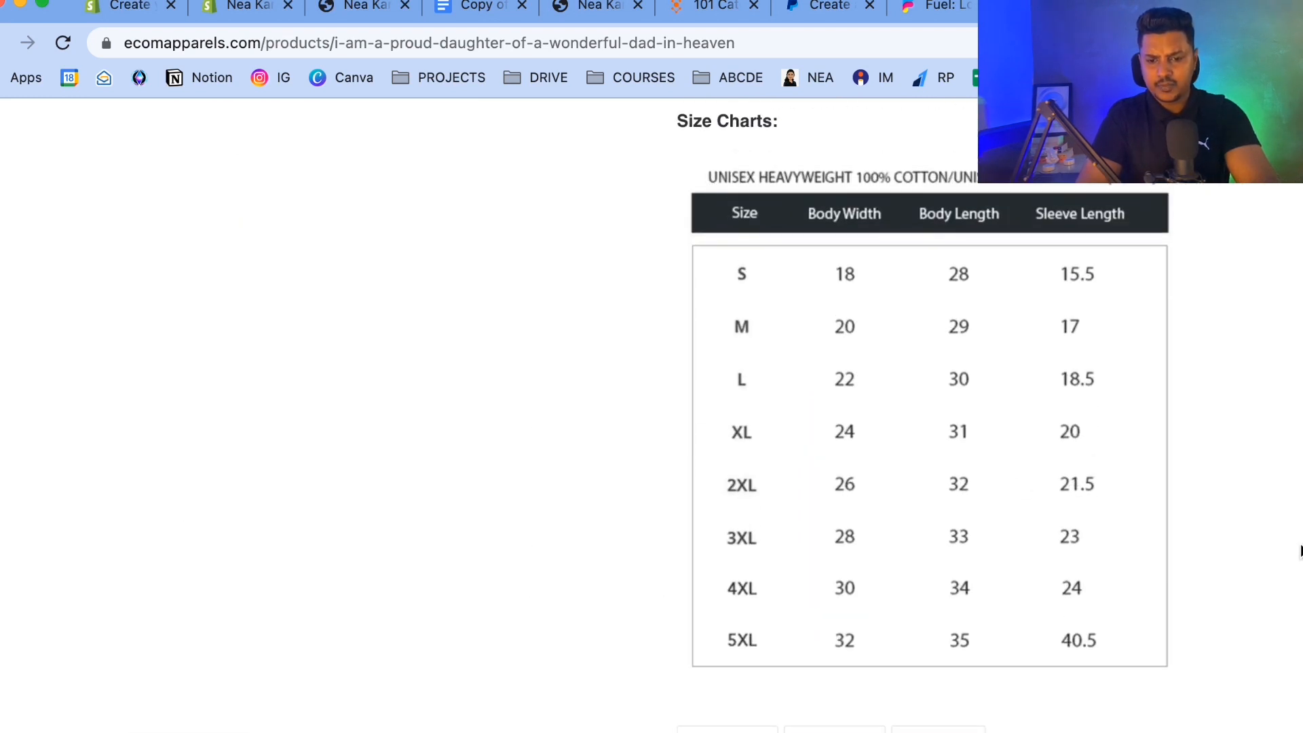
left_click_drag(1249, 543, 706, 234)
scroll(707, 238, "up", 5)
scroll(707, 234, "up", 5)
scroll(706, 234, "up", 5)
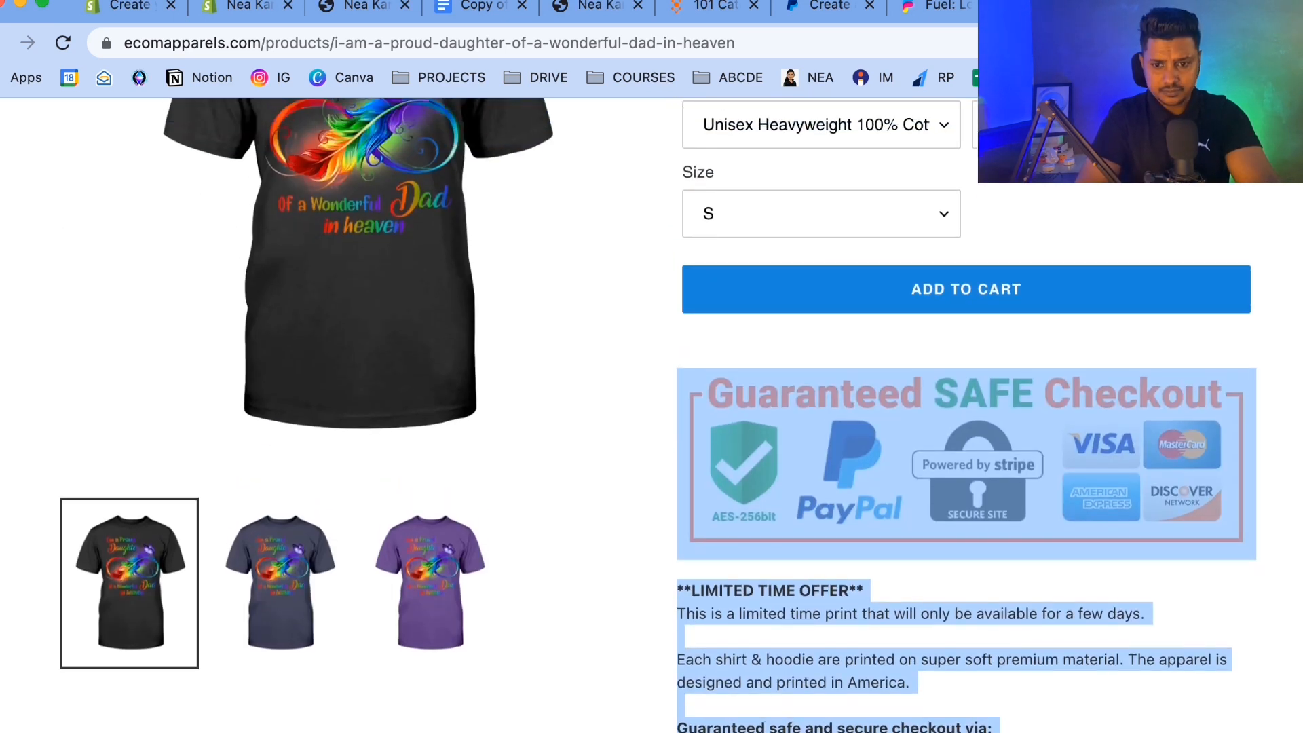
Return to the Fuel product editor and paste the copied text into the product description.
key("ctrl+shift+Tab")
left_click(348, 402)
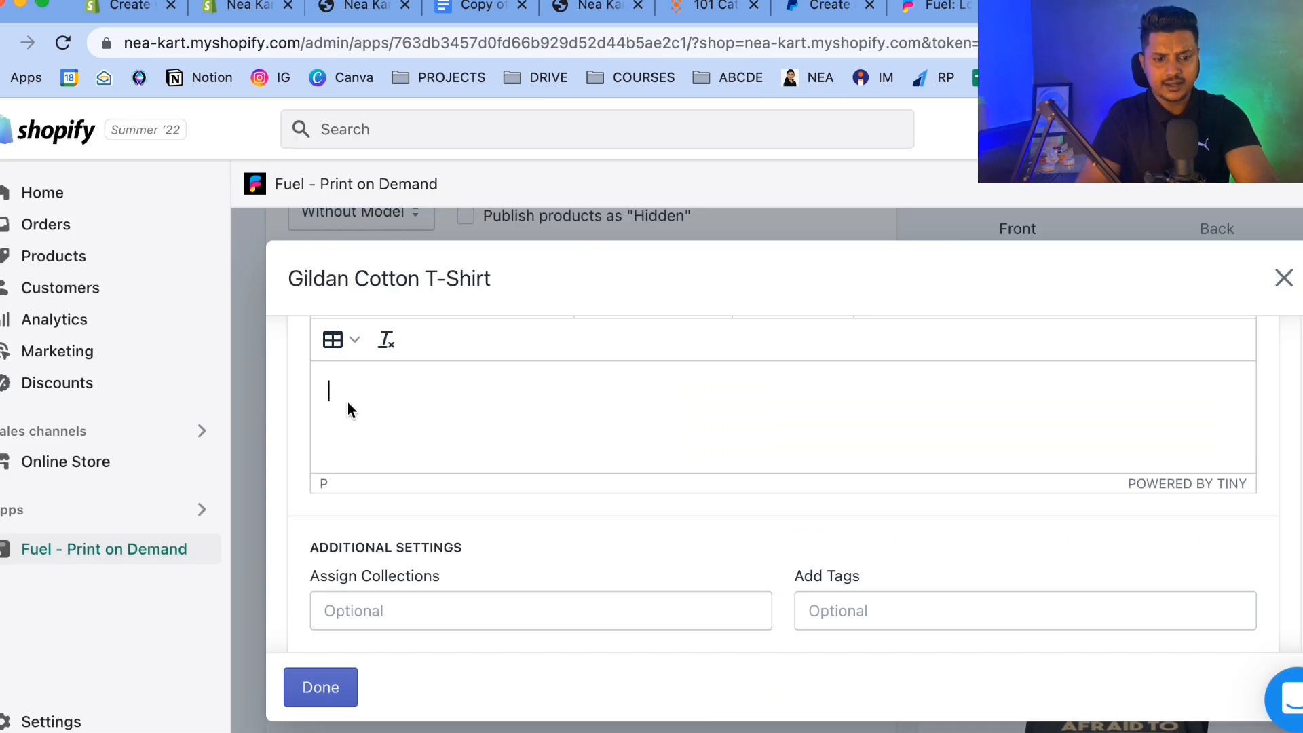
key("ctrl+v")
scroll(347, 402, "down", 10)
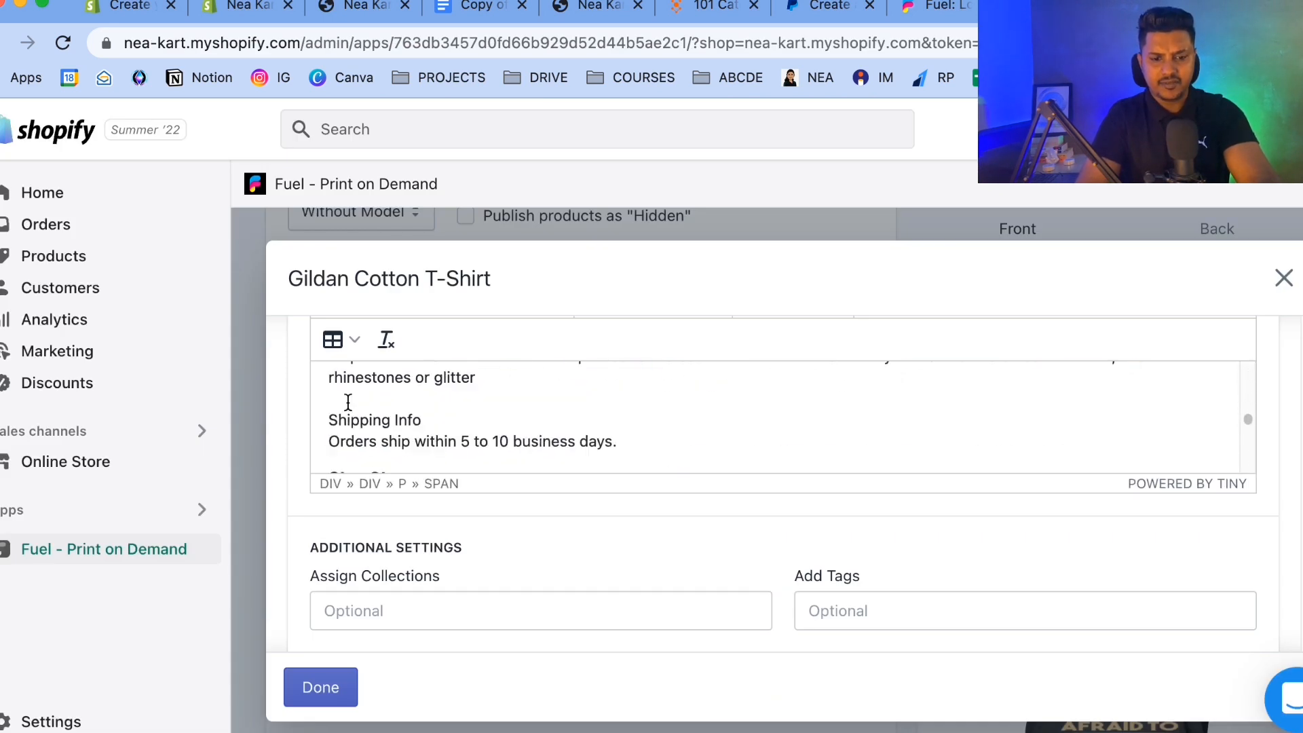
Close the product editor and save the current variants and settings as a new template named Tee.
left_click(310, 692)
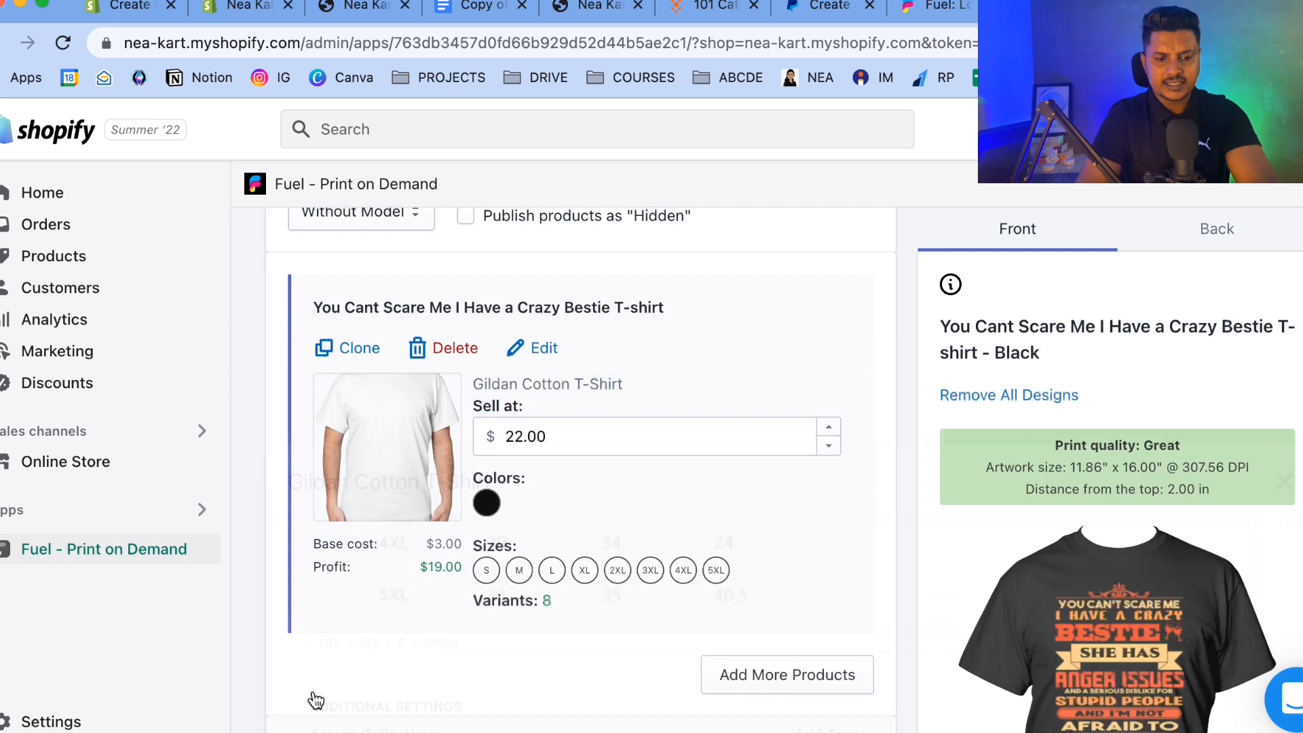
scroll(287, 510, "down", 5)
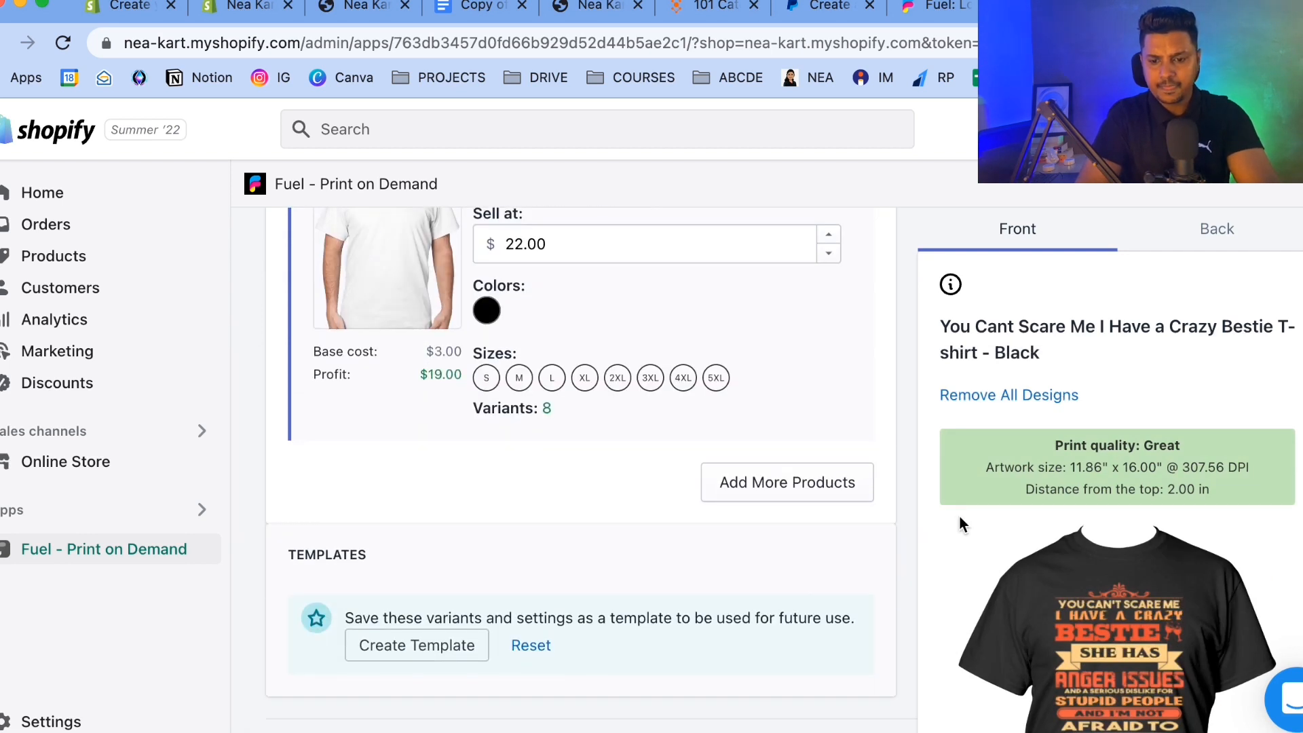
scroll(959, 515, "down", 2)
left_click(415, 507)
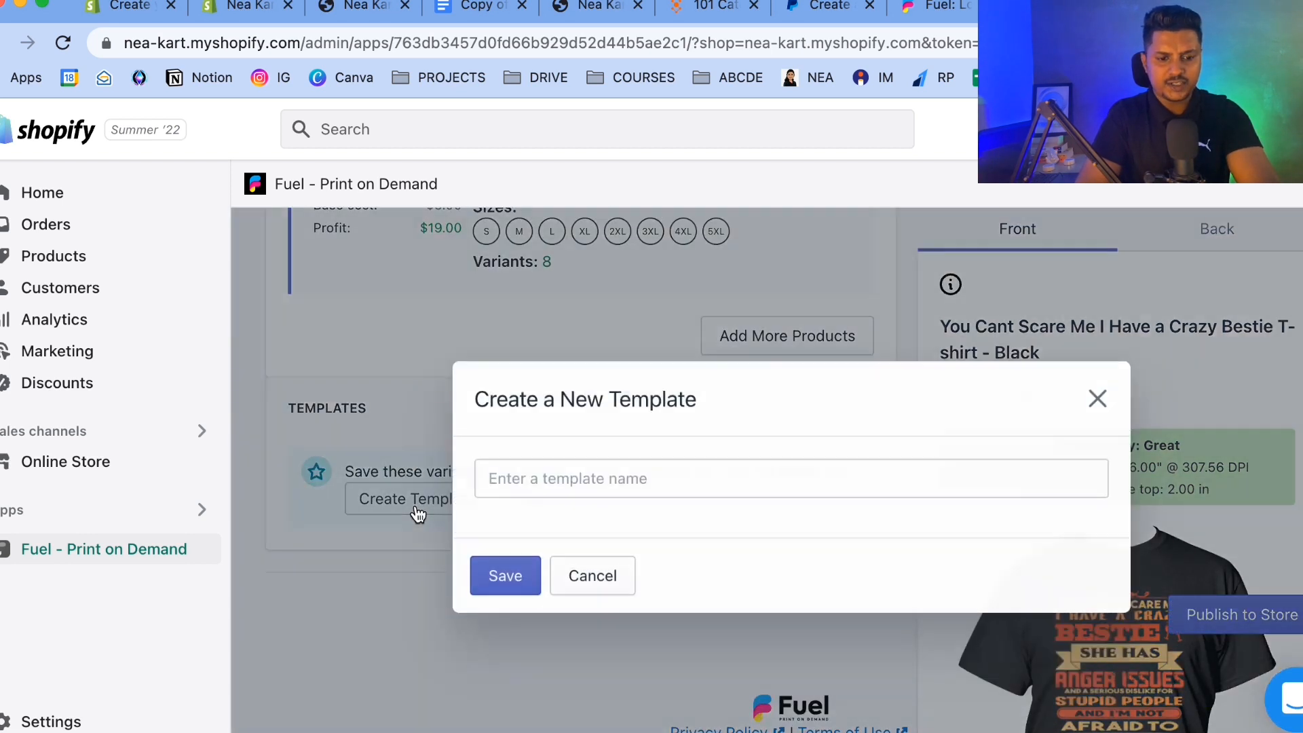
left_click(549, 465)
type("1")
key("BackSpace")
type("Tee")
left_click(498, 573)
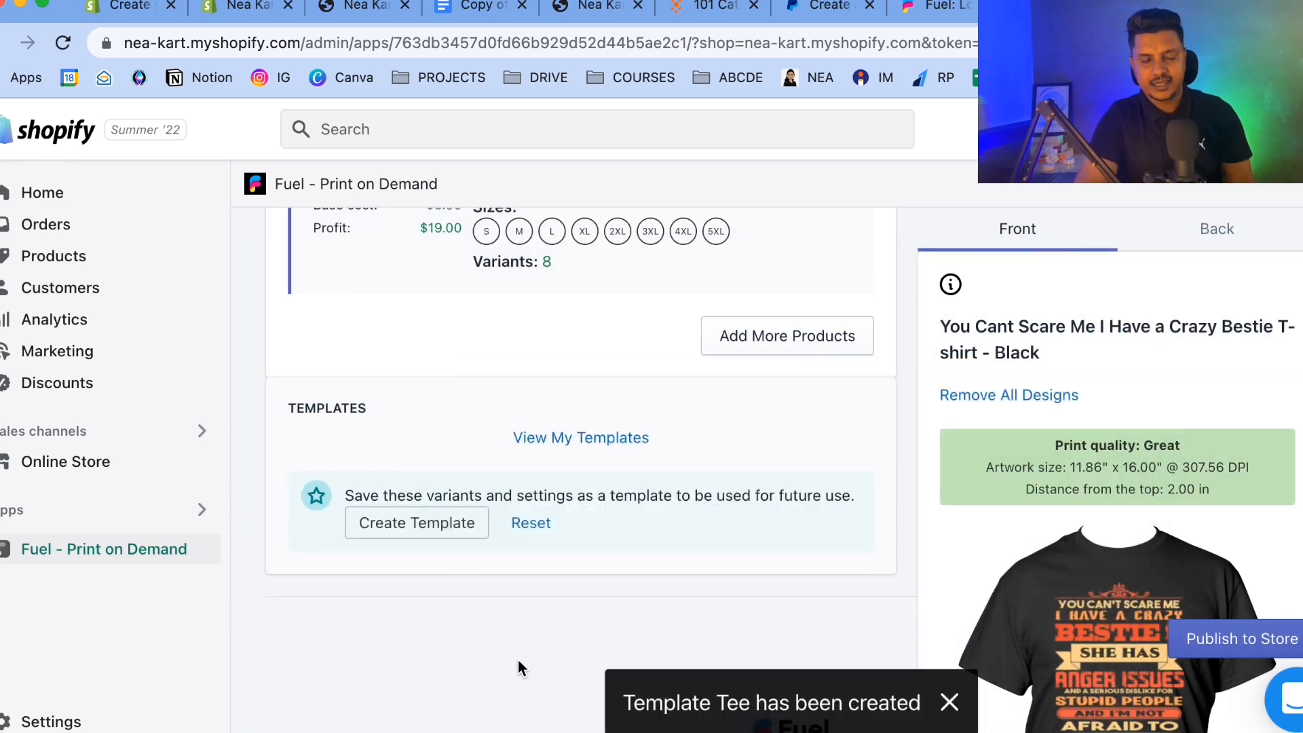
Publish the You Cant Scare Me I Have a Crazy Bestie T-shirt to the store.
scroll(562, 625, "down", 5)
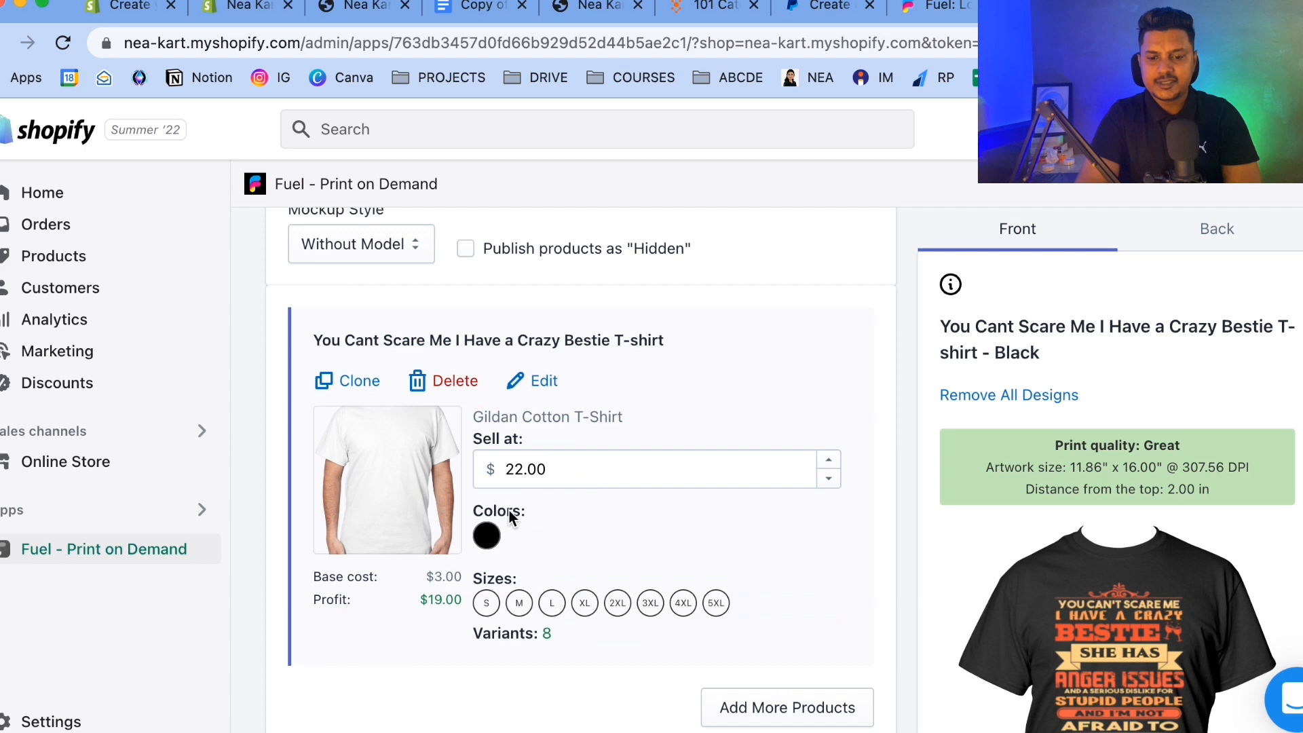
scroll(634, 487, "down", 3)
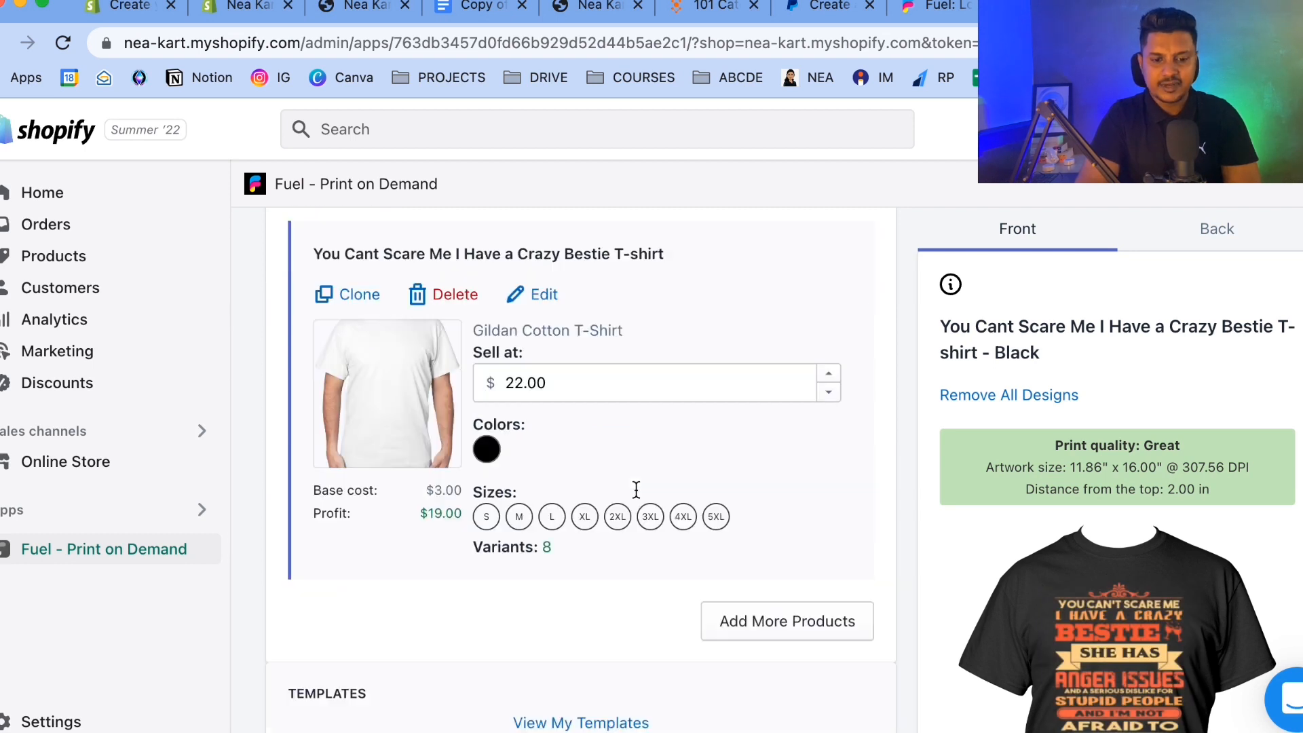
scroll(651, 475, "up", 8)
left_click(1262, 322)
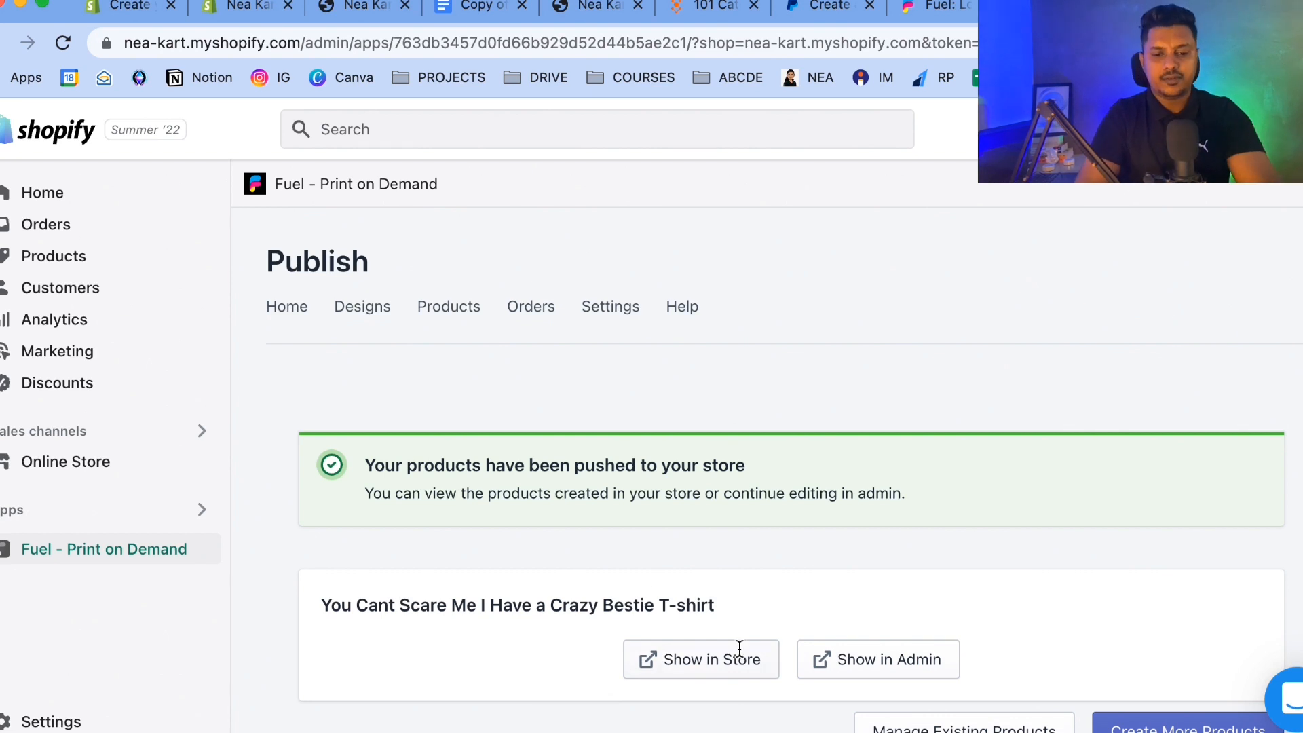
Open the published product in the storefront, review its product page, and return to the Fuel admin tab.
left_click(737, 670)
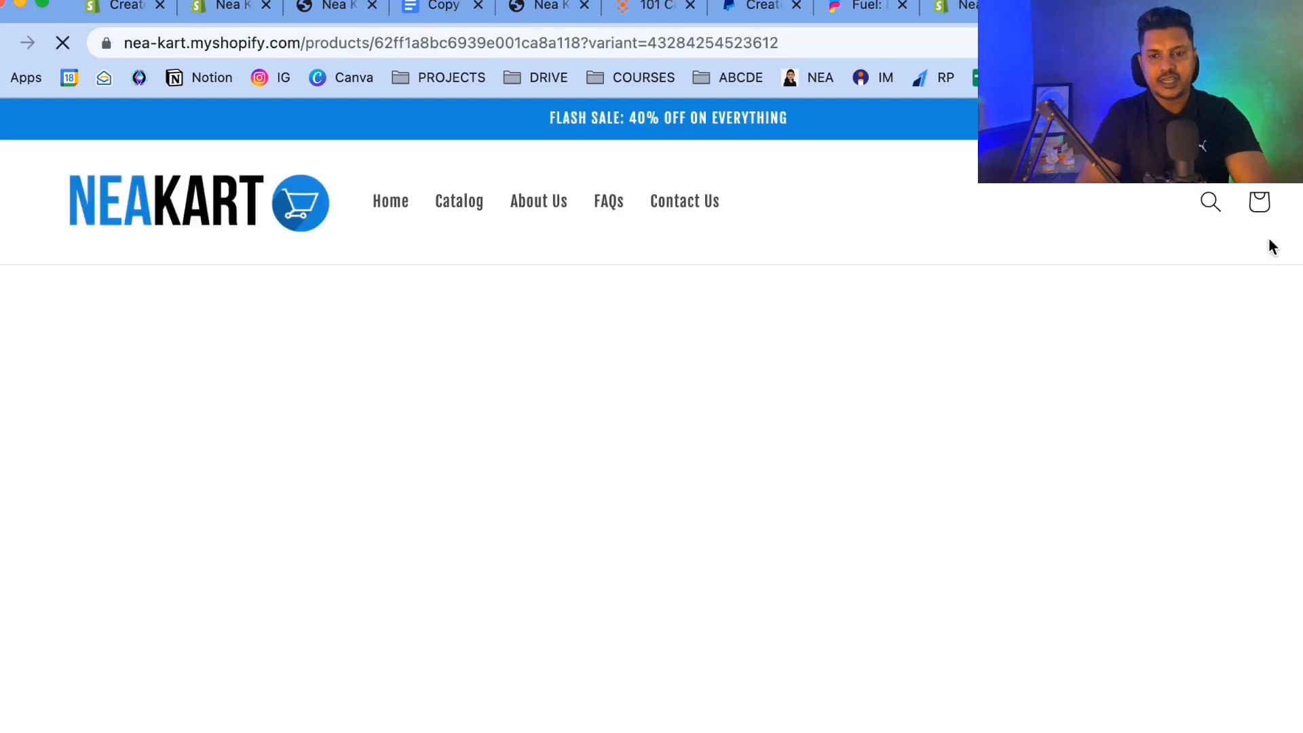
scroll(891, 382, "down", 5)
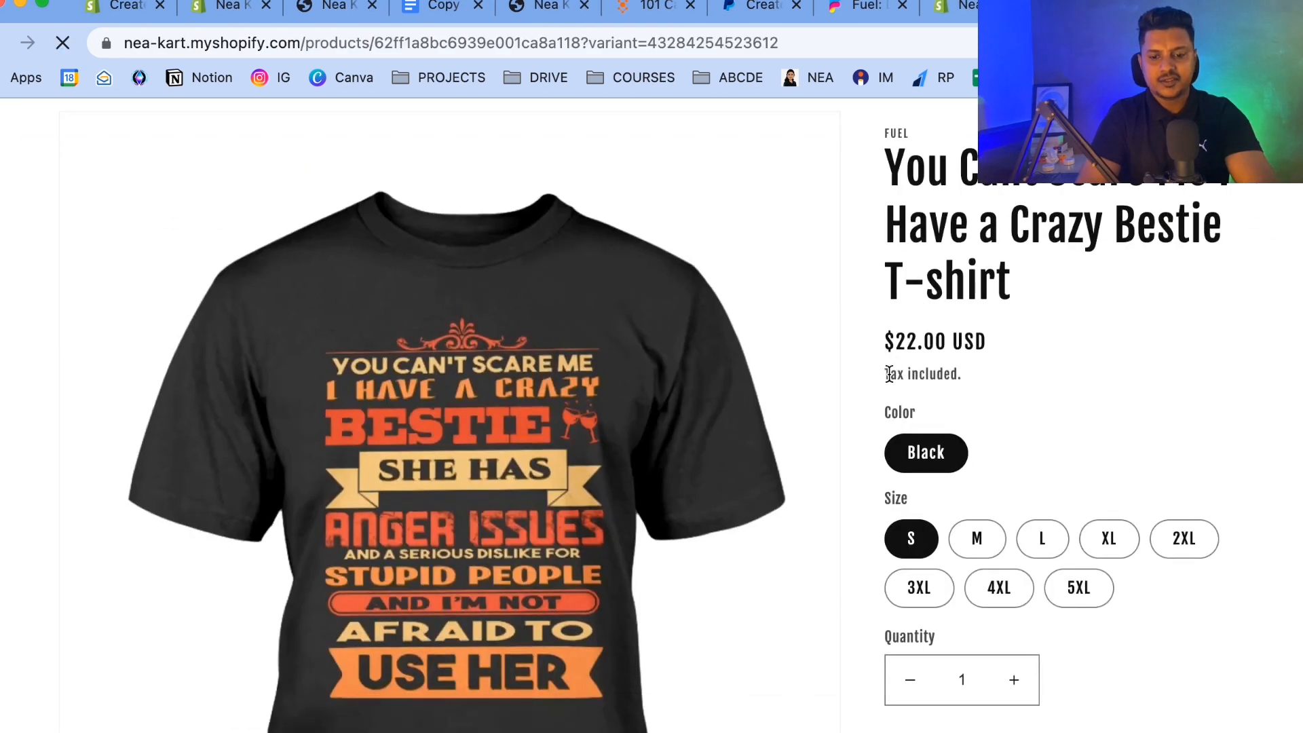
scroll(891, 382, "down", 10)
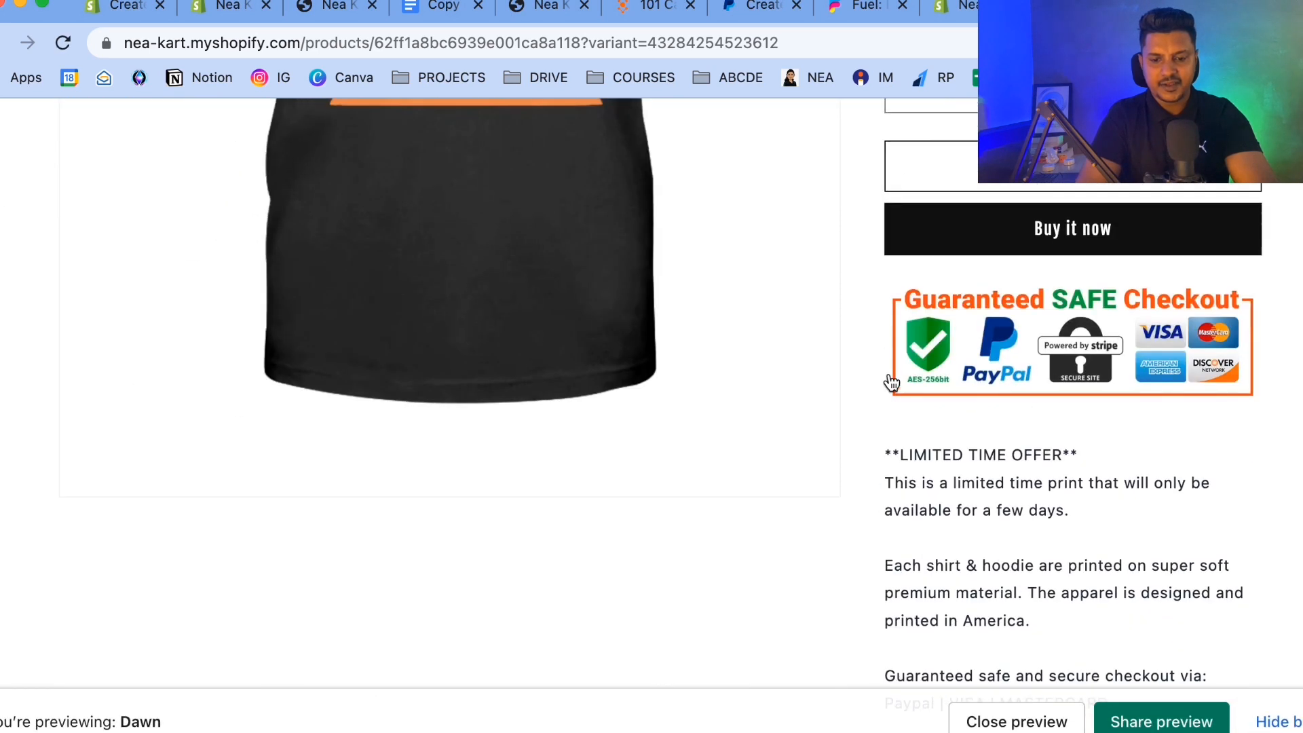
scroll(891, 382, "down", 20)
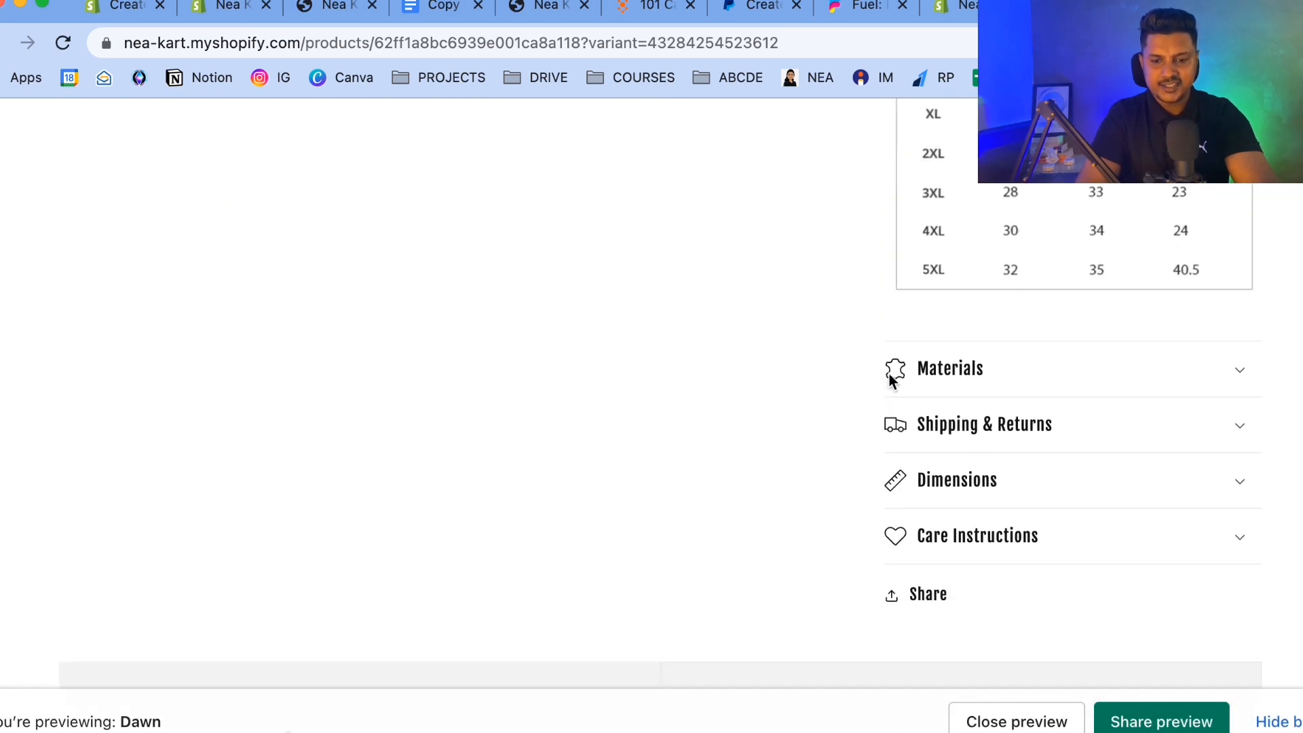
scroll(771, 454, "down", 13)
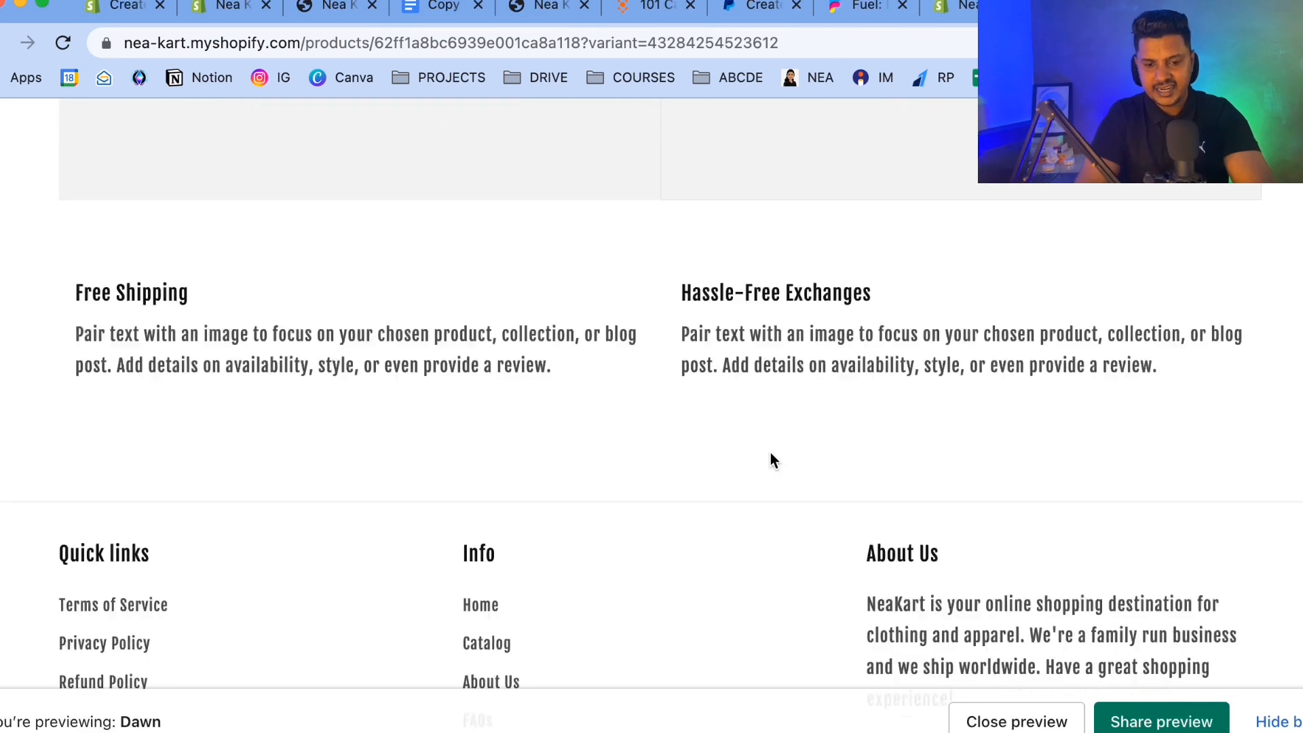
scroll(771, 454, "up", 20)
scroll(771, 453, "down", 9)
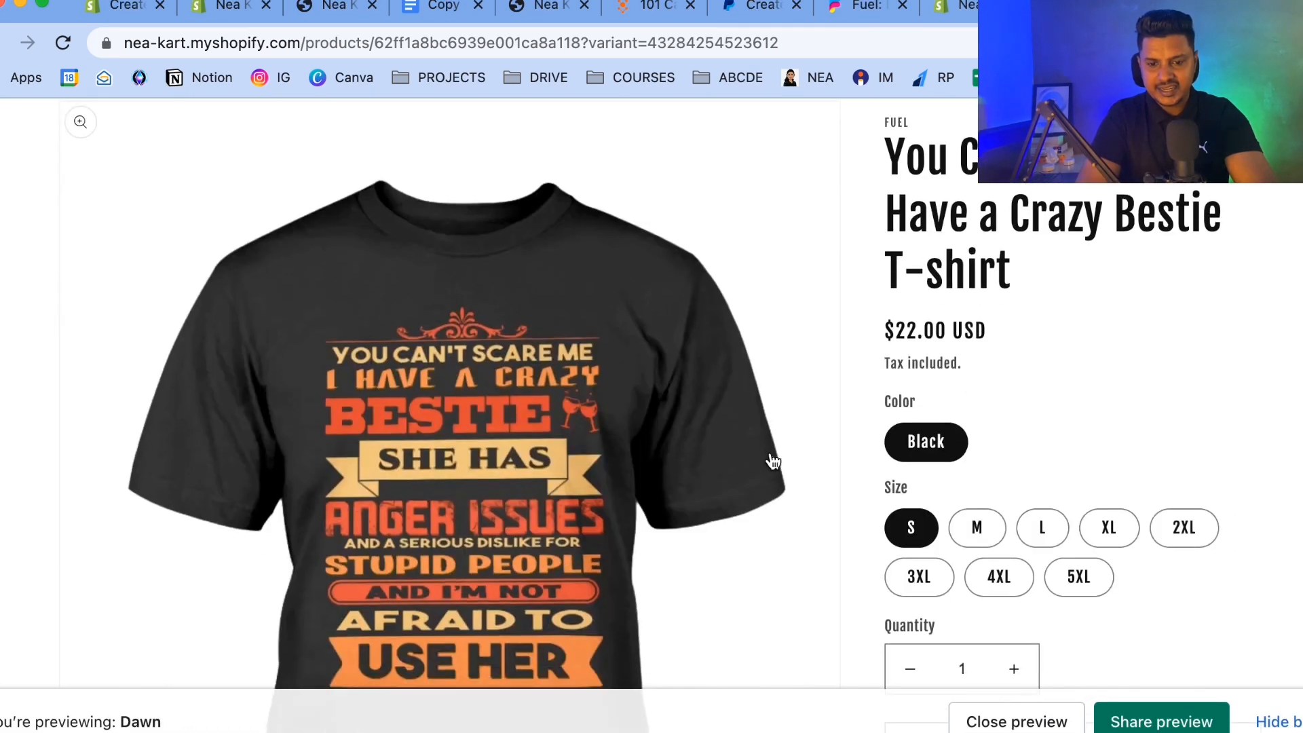
scroll(773, 461, "down", 12)
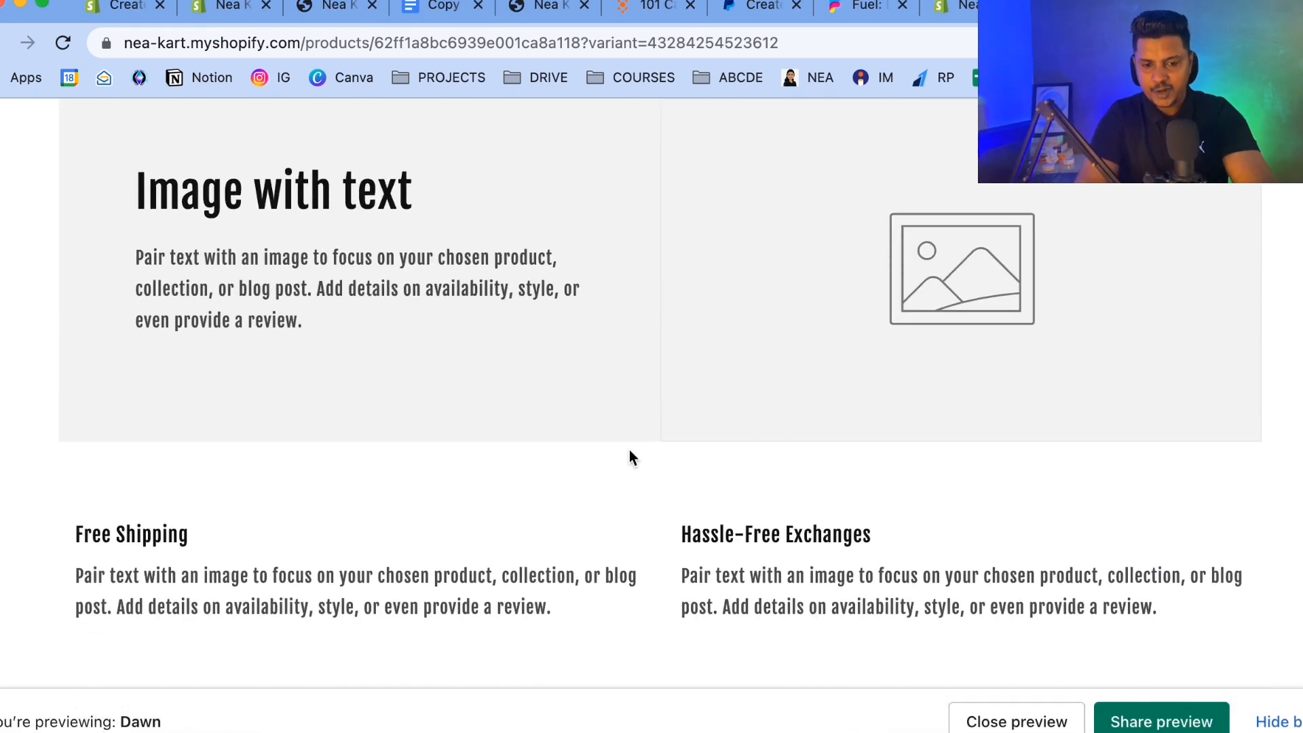
scroll(629, 456, "up", 20)
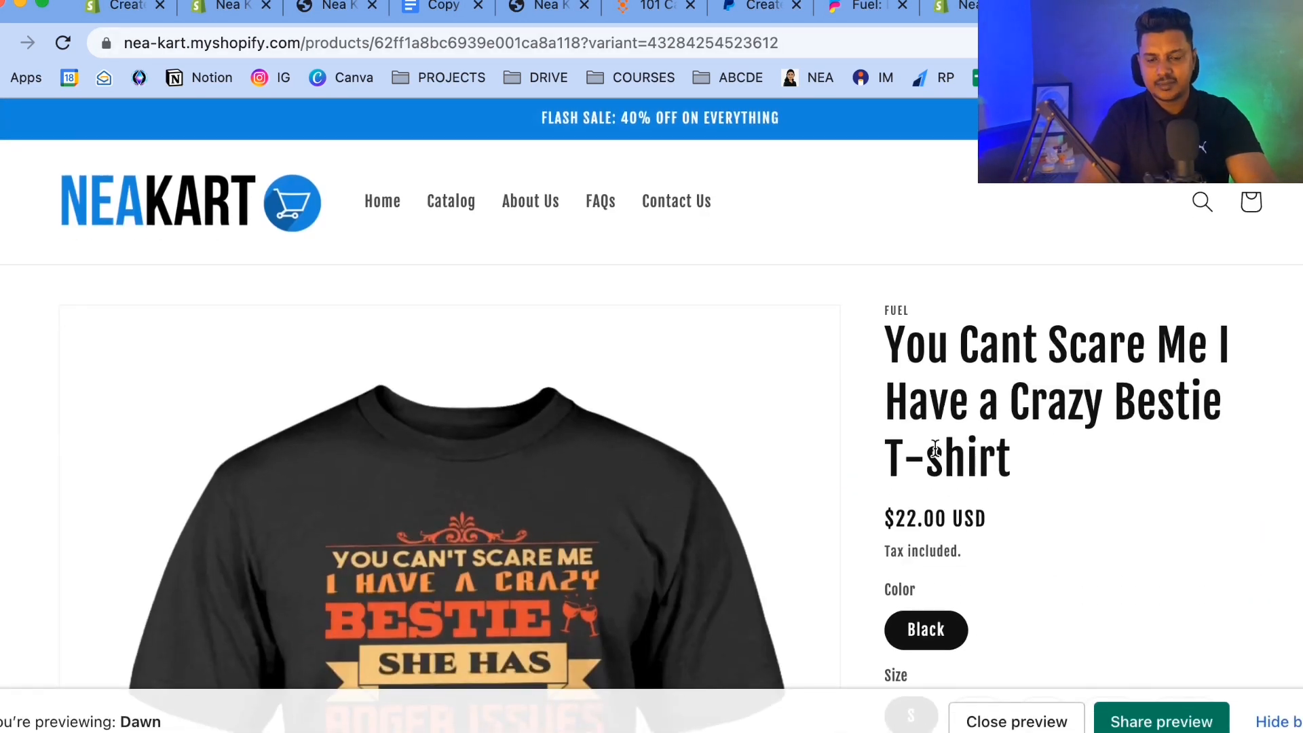
left_click(969, 10)
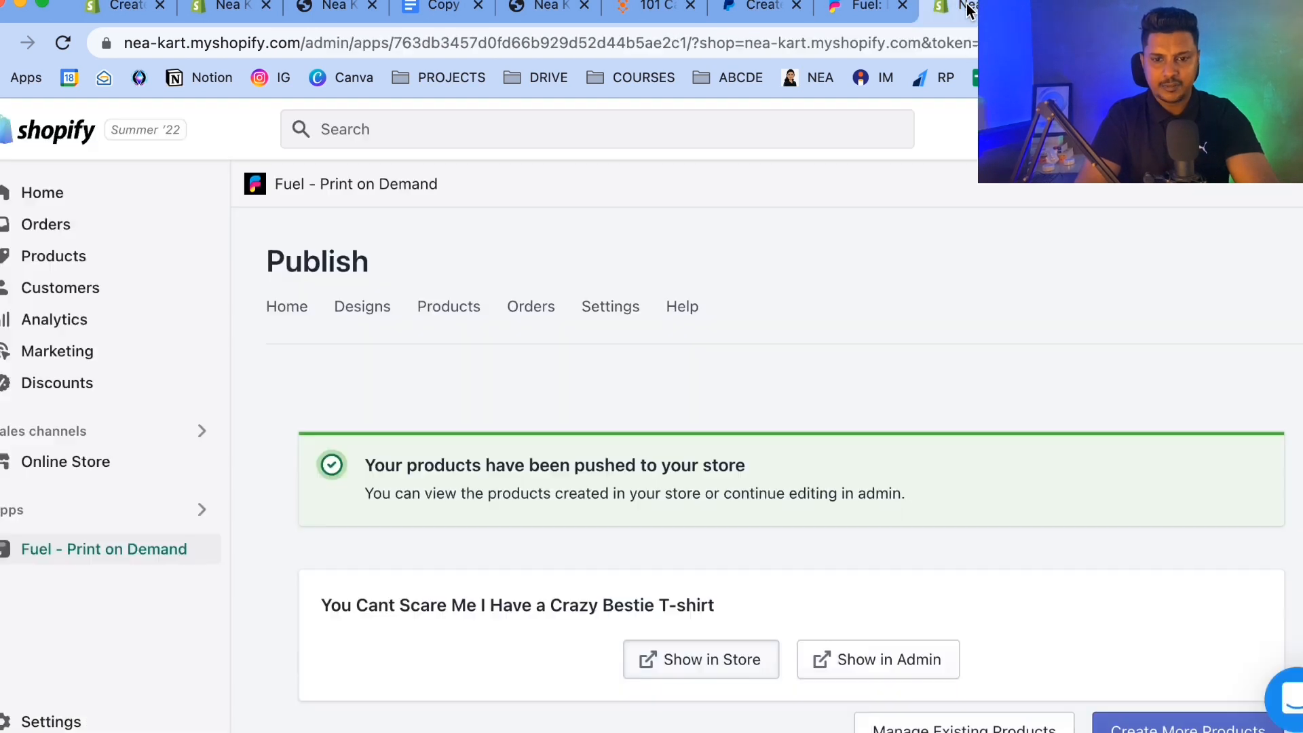
Start creating another product from the Fuel home with the same Gildan Cotton T-shirt and continue to mockup creation.
left_click(263, 306)
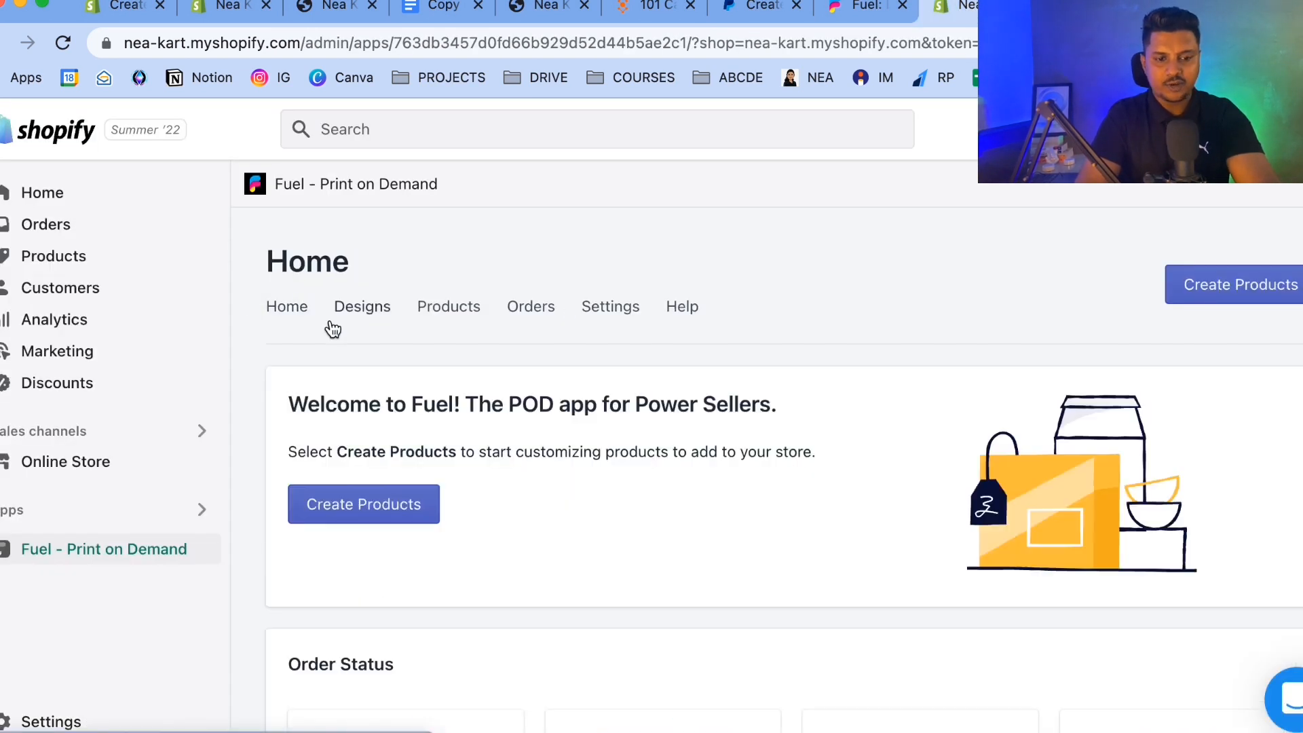
left_click(358, 503)
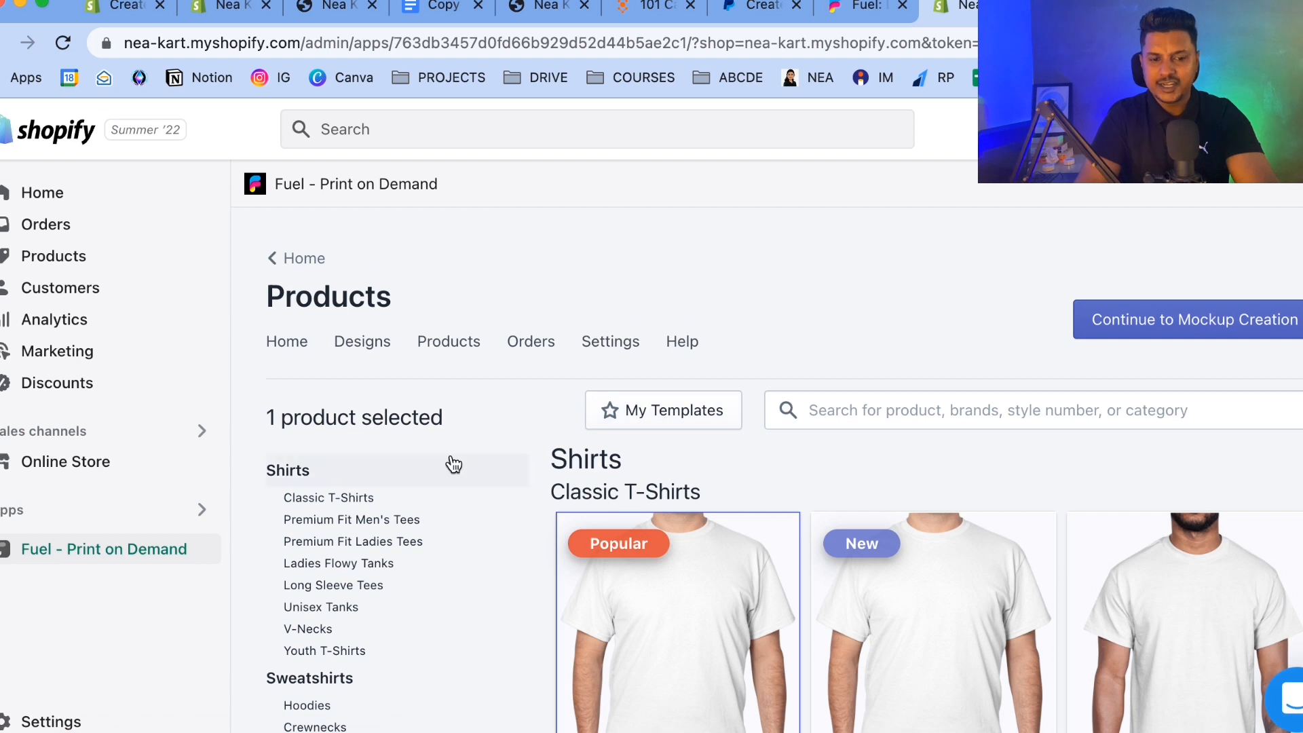
scroll(450, 464, "down", 1)
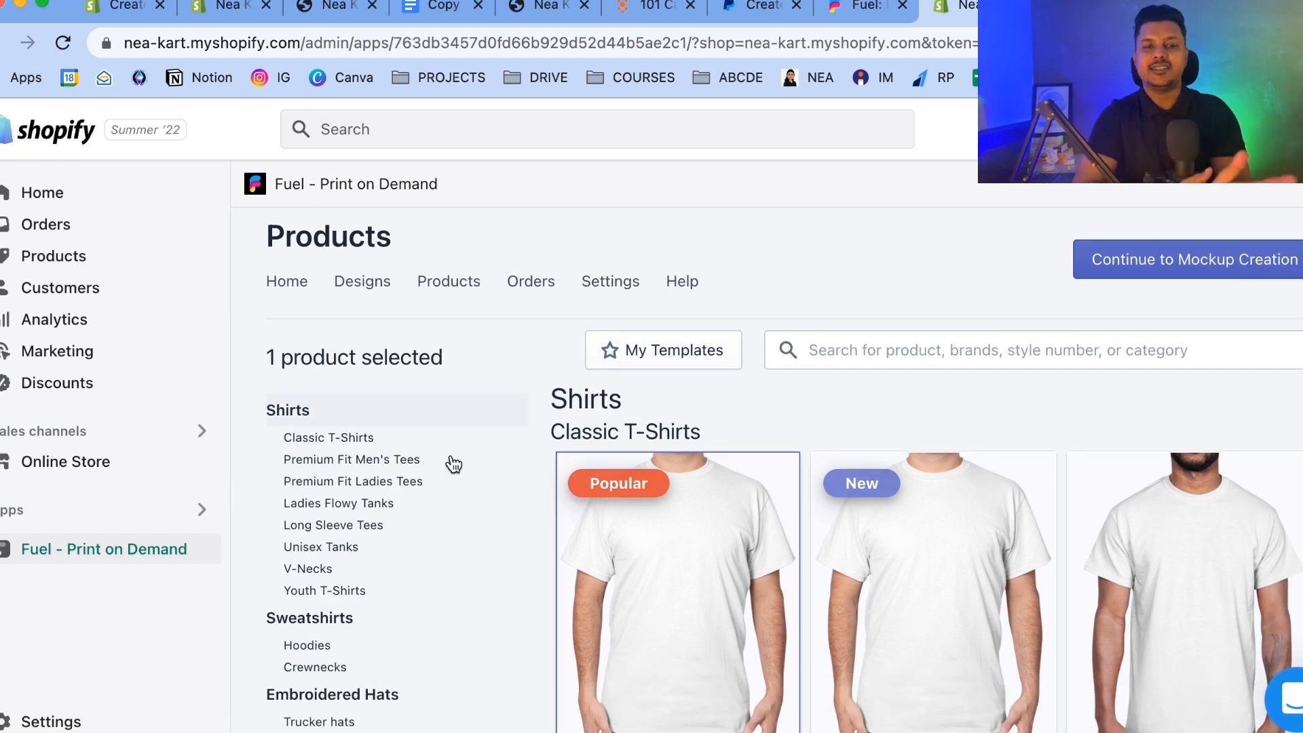
scroll(454, 464, "down", 10)
scroll(454, 464, "up", 10)
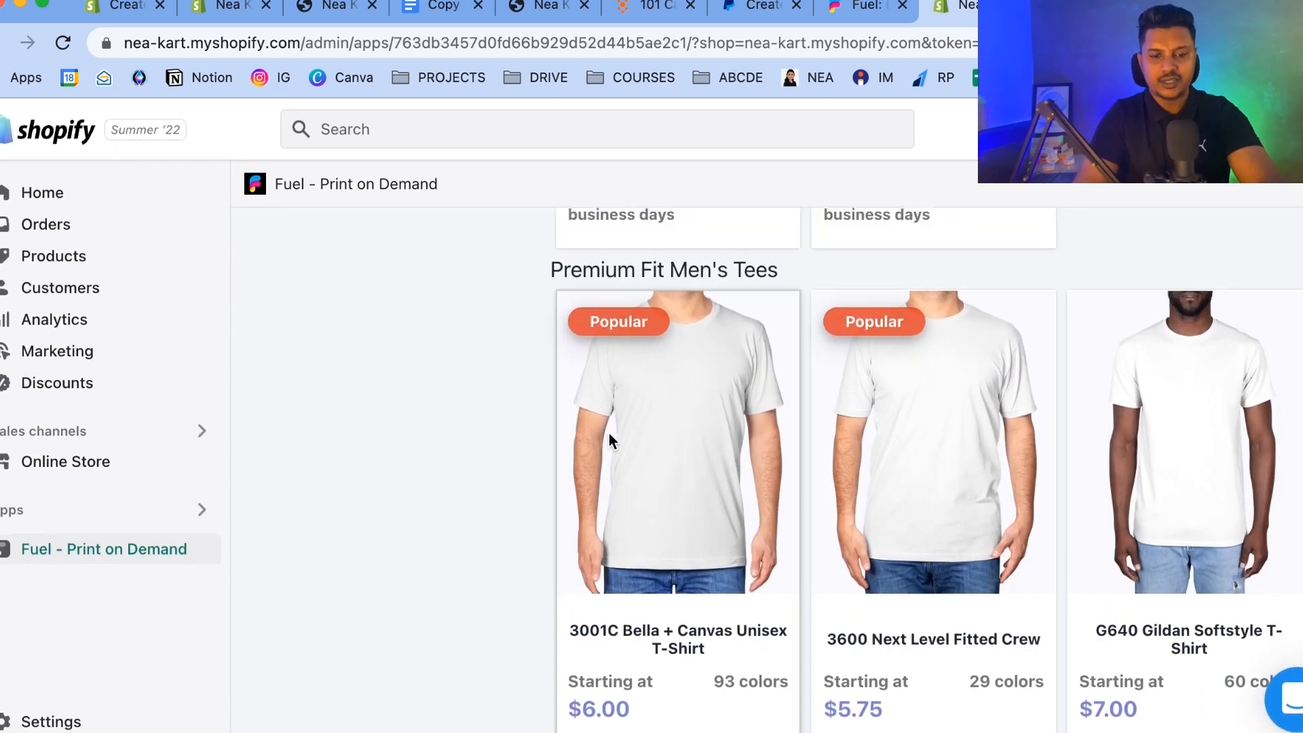
left_click(650, 408)
left_click(353, 400)
scroll(643, 469, "down", 3)
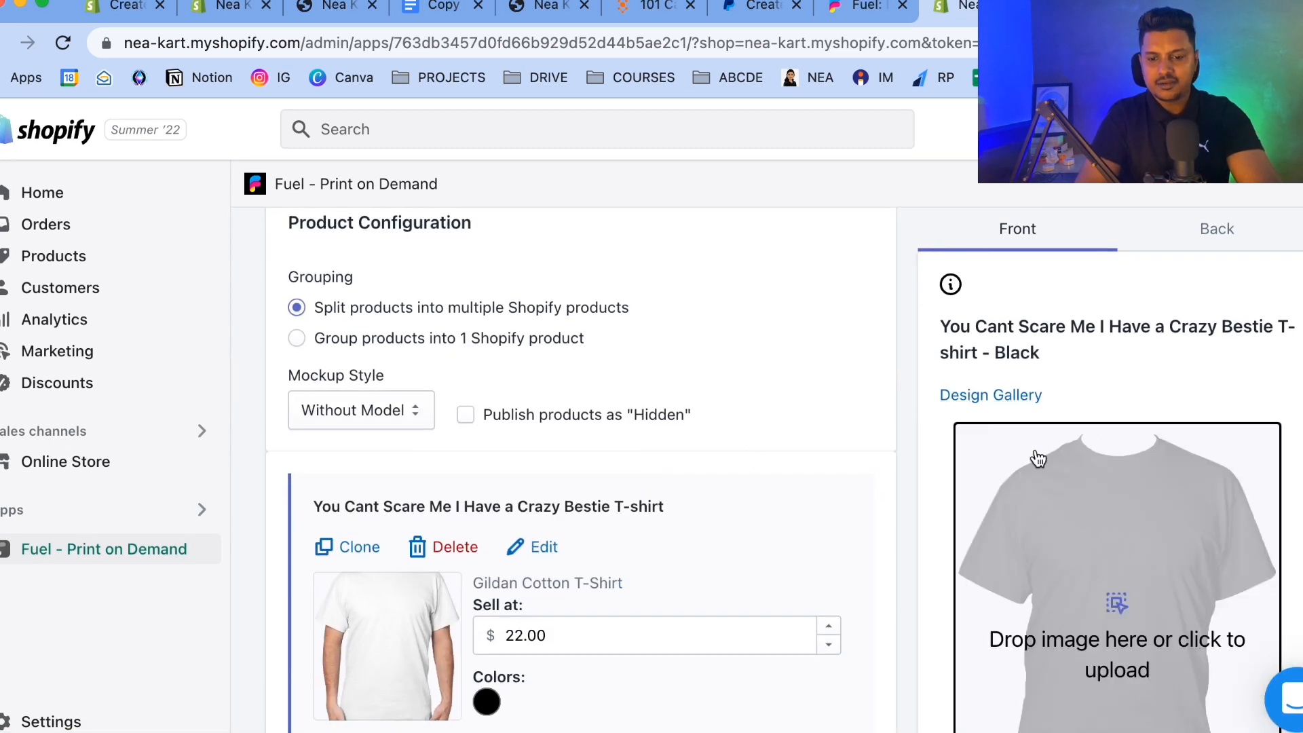
Upload the I'm a Proud Daughter design image from Downloads onto the shirt's front.
left_click(1055, 598)
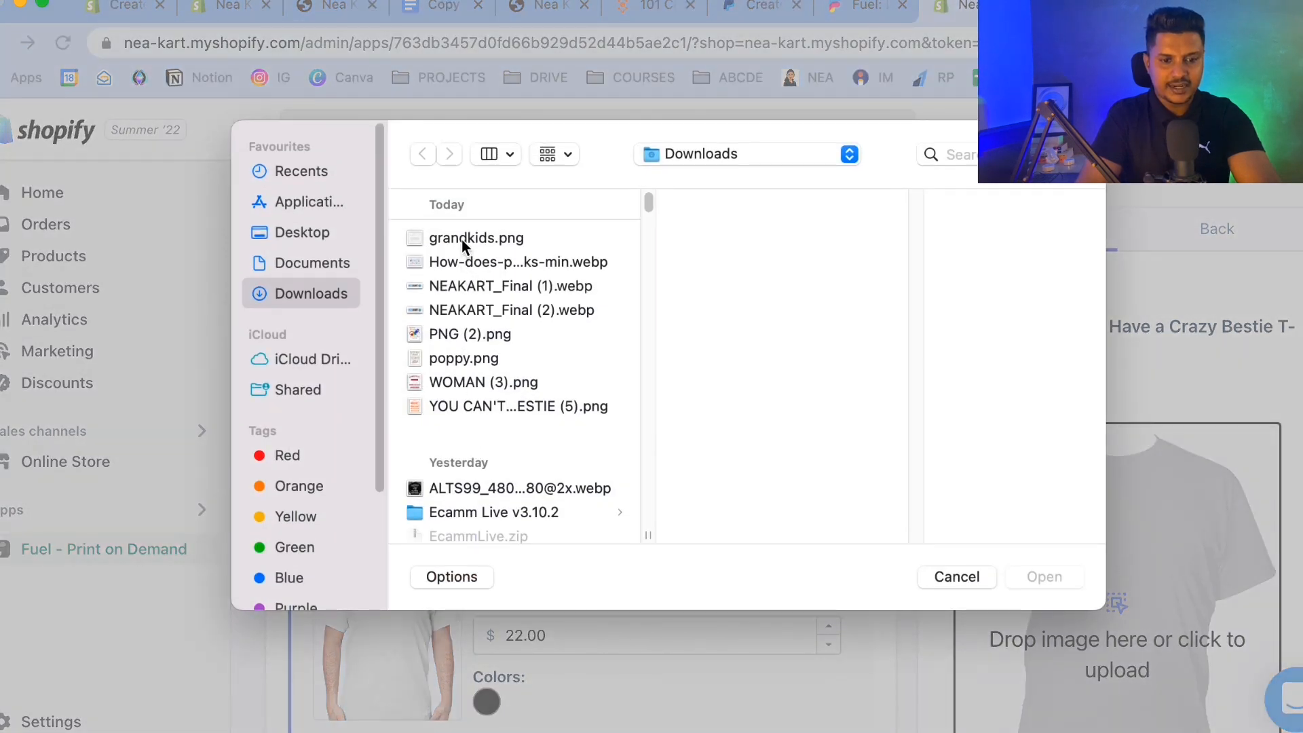
double_click(462, 238)
scroll(591, 682, "down", 4)
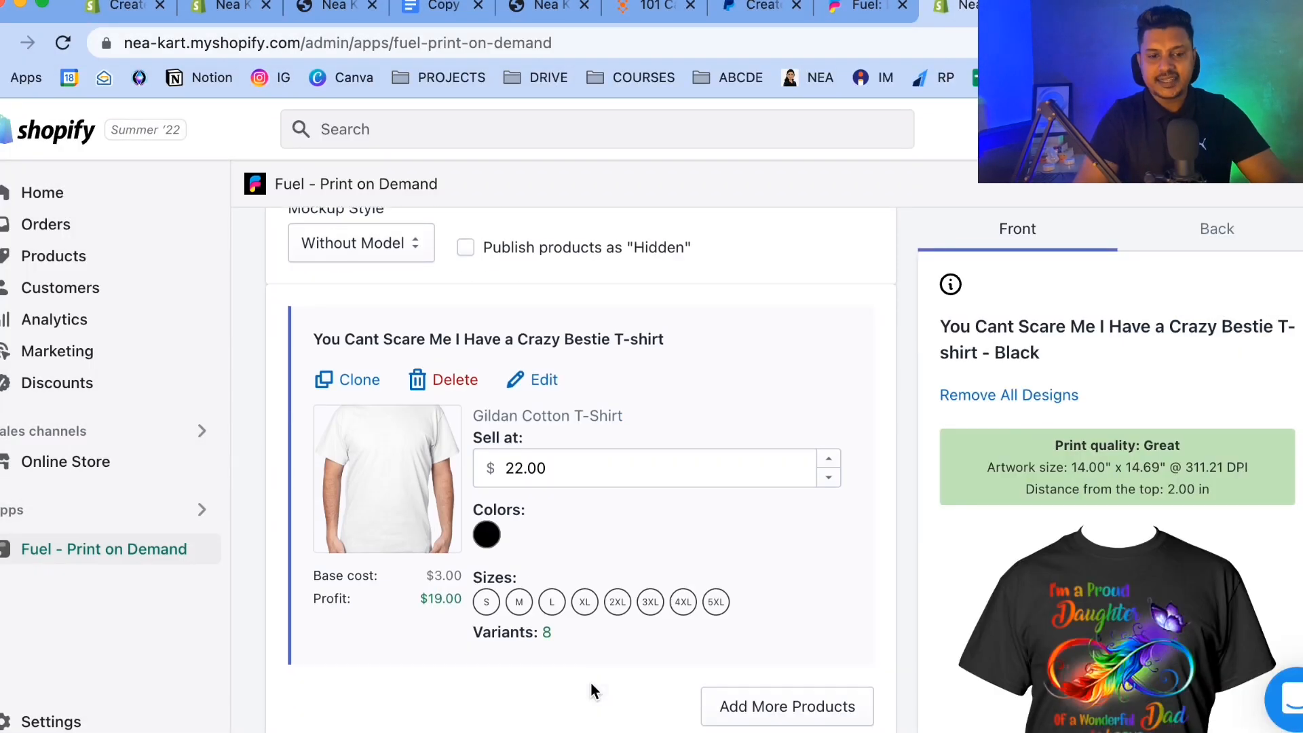
scroll(646, 458, "up", 2)
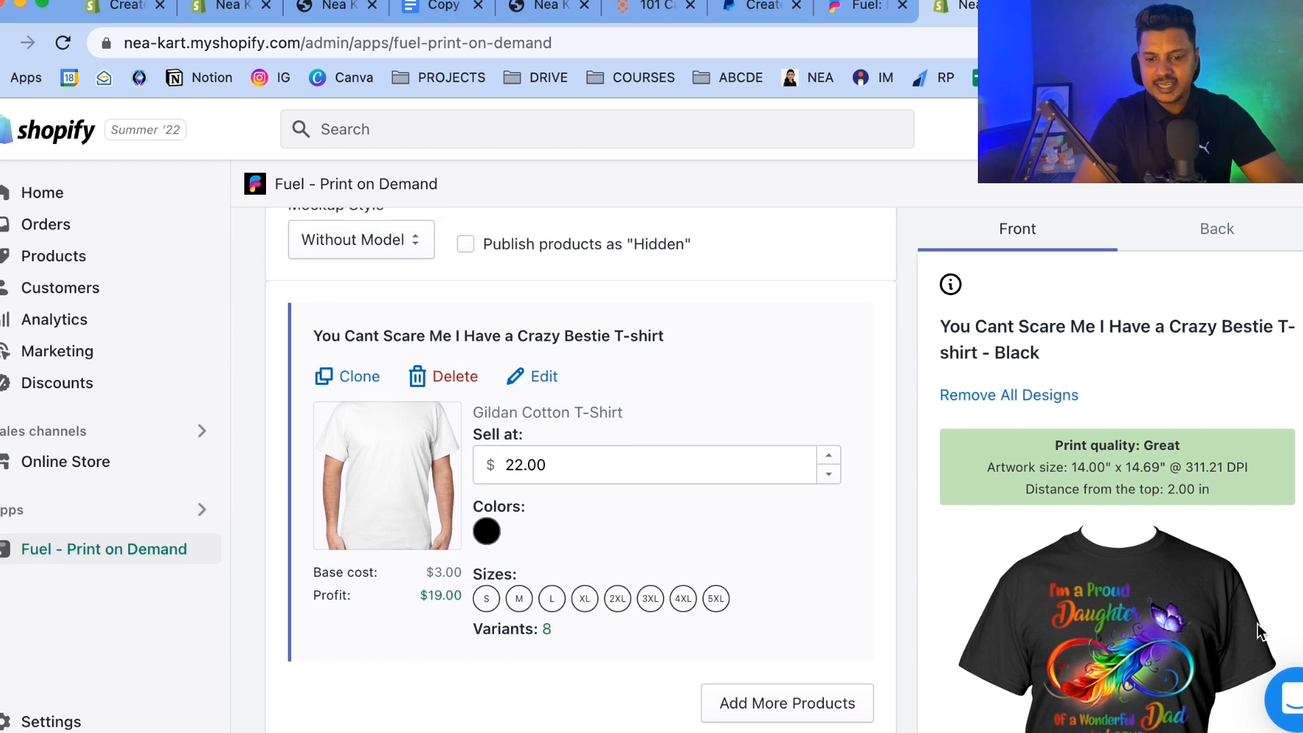
Set the product title to I'm a Proud Daughter of a Dad in Heaven.
left_click(528, 385)
left_click_drag(672, 405, 206, 403)
key("BackSpace")
type("I'm P")
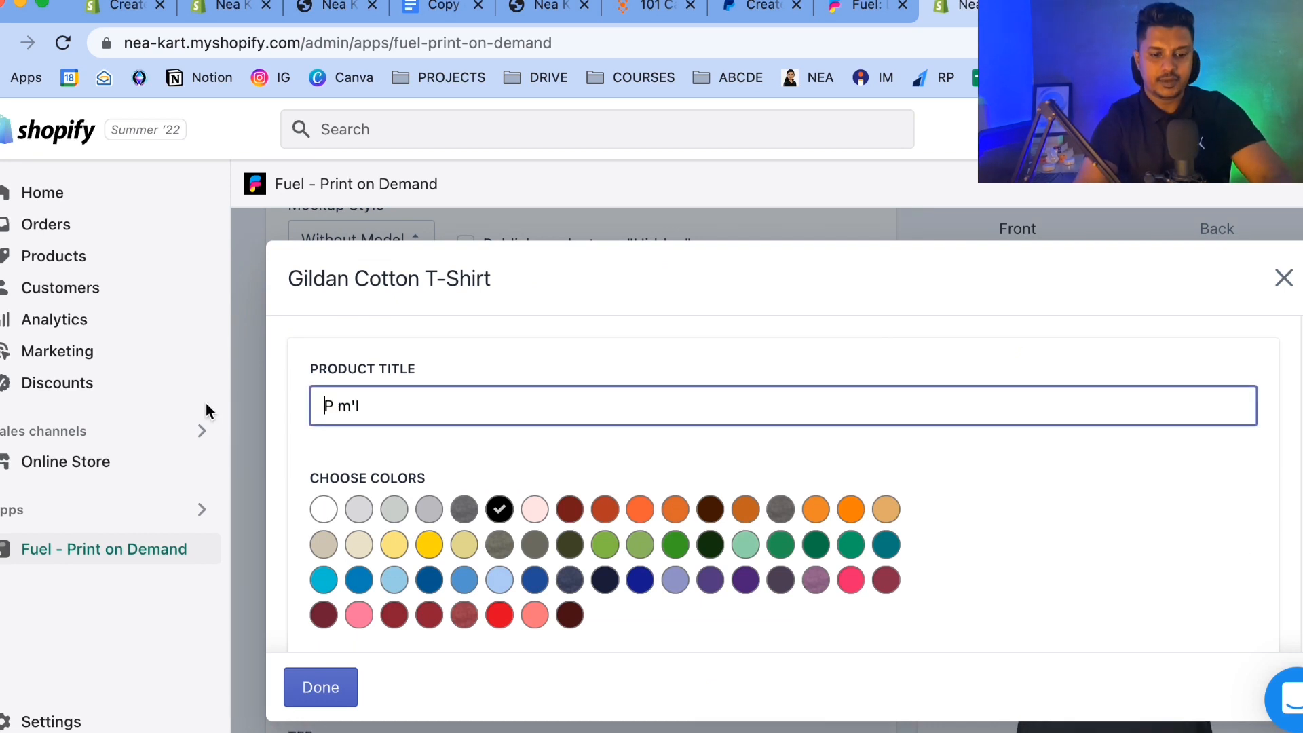
key("Right")
key("super+a")
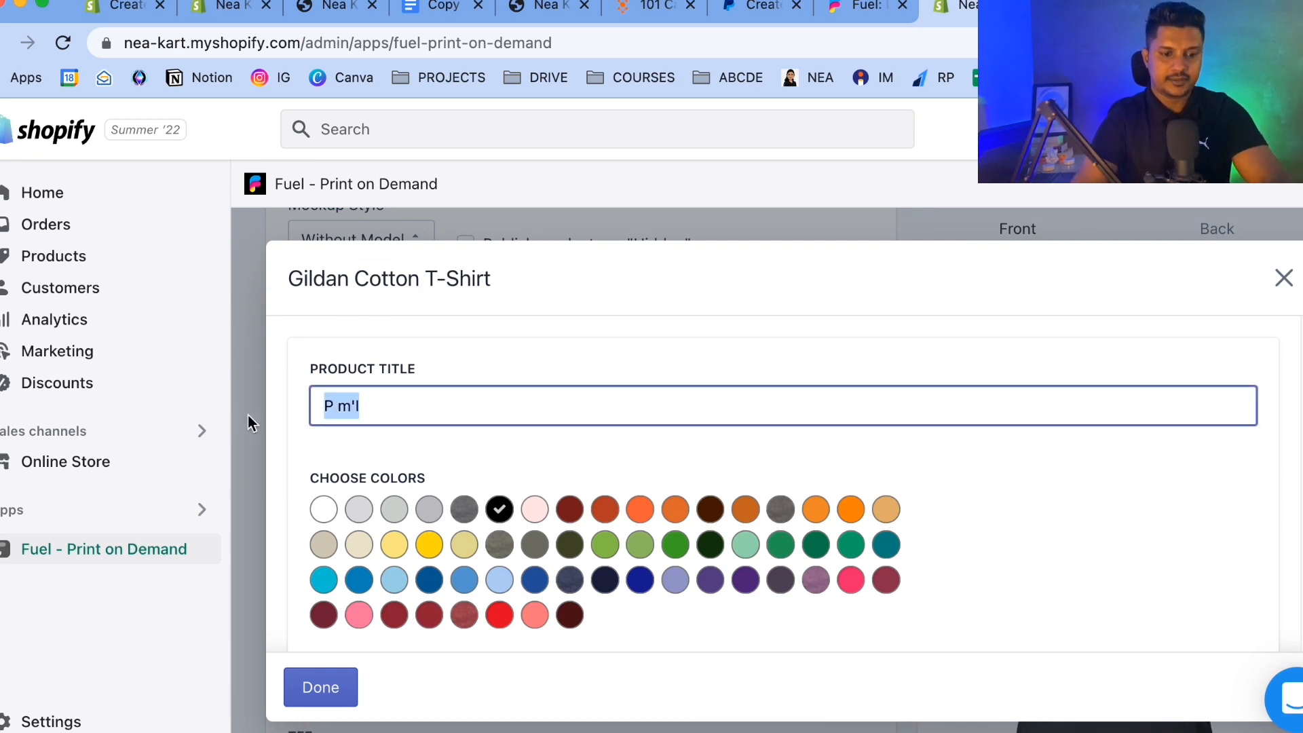
key("BackSpace")
type("I'm")
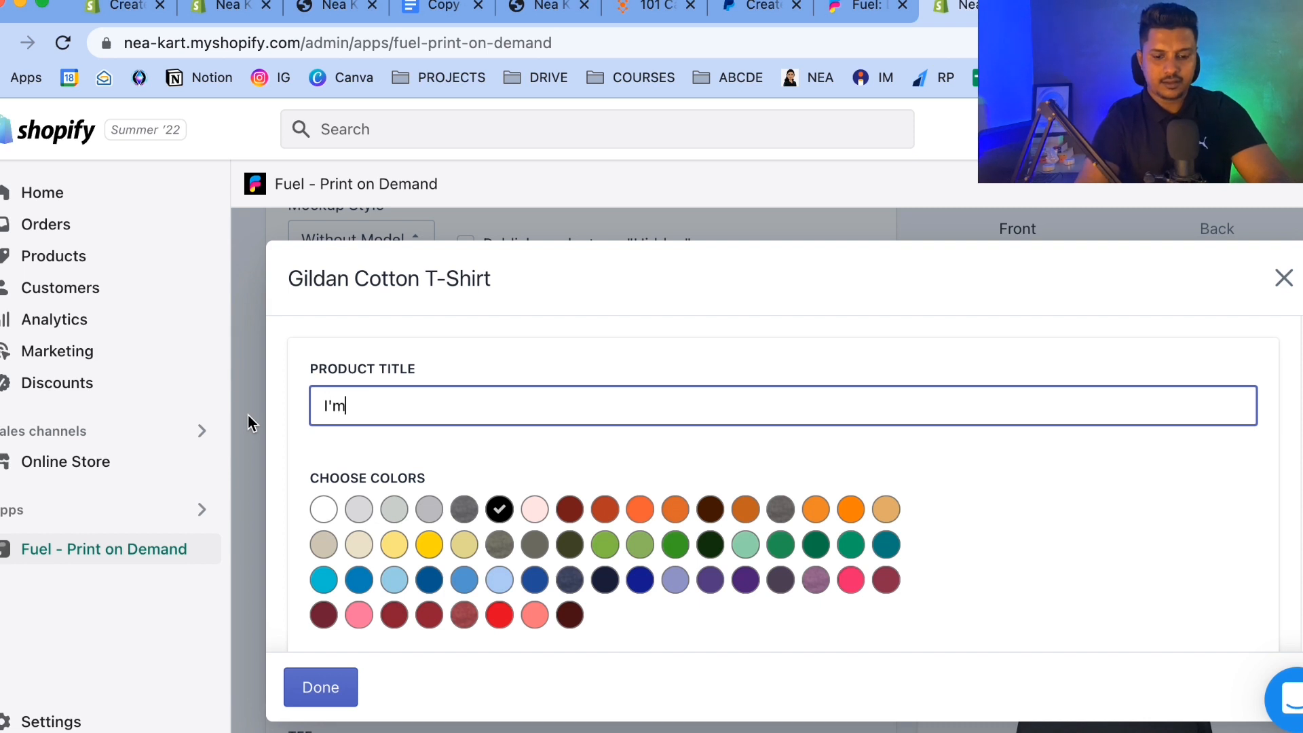
type(" a Proud Daught")
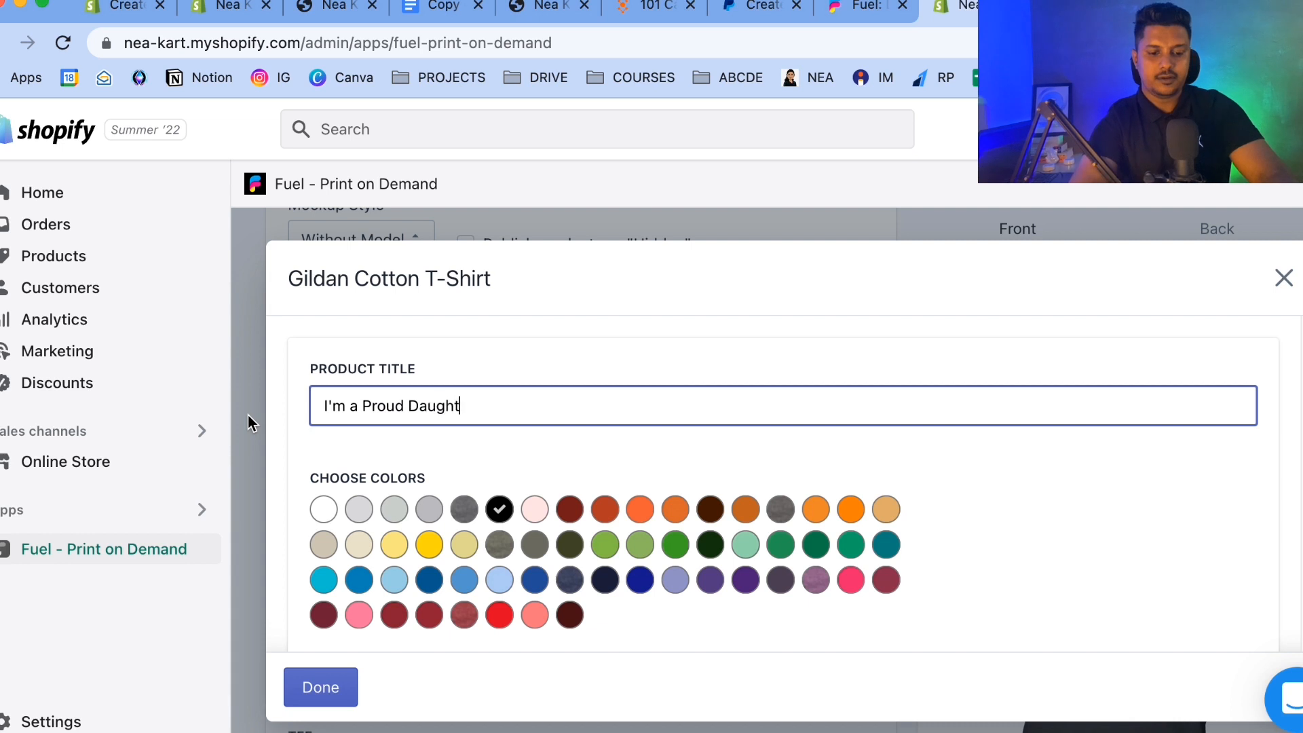
type("er of a Dad in Heaven")
left_click(327, 685)
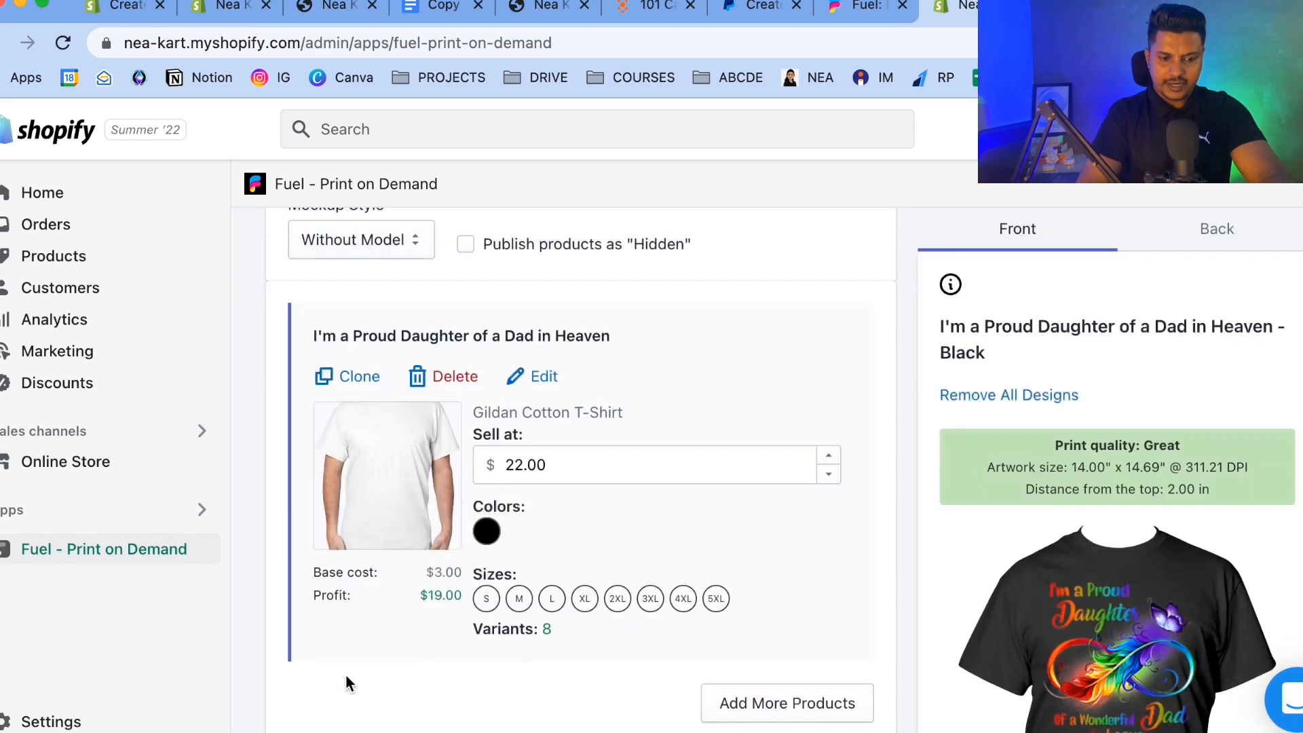
Reopen the product editor to review its variant prices and description, then close it.
scroll(742, 537, "down", 5)
scroll(641, 515, "up", 5)
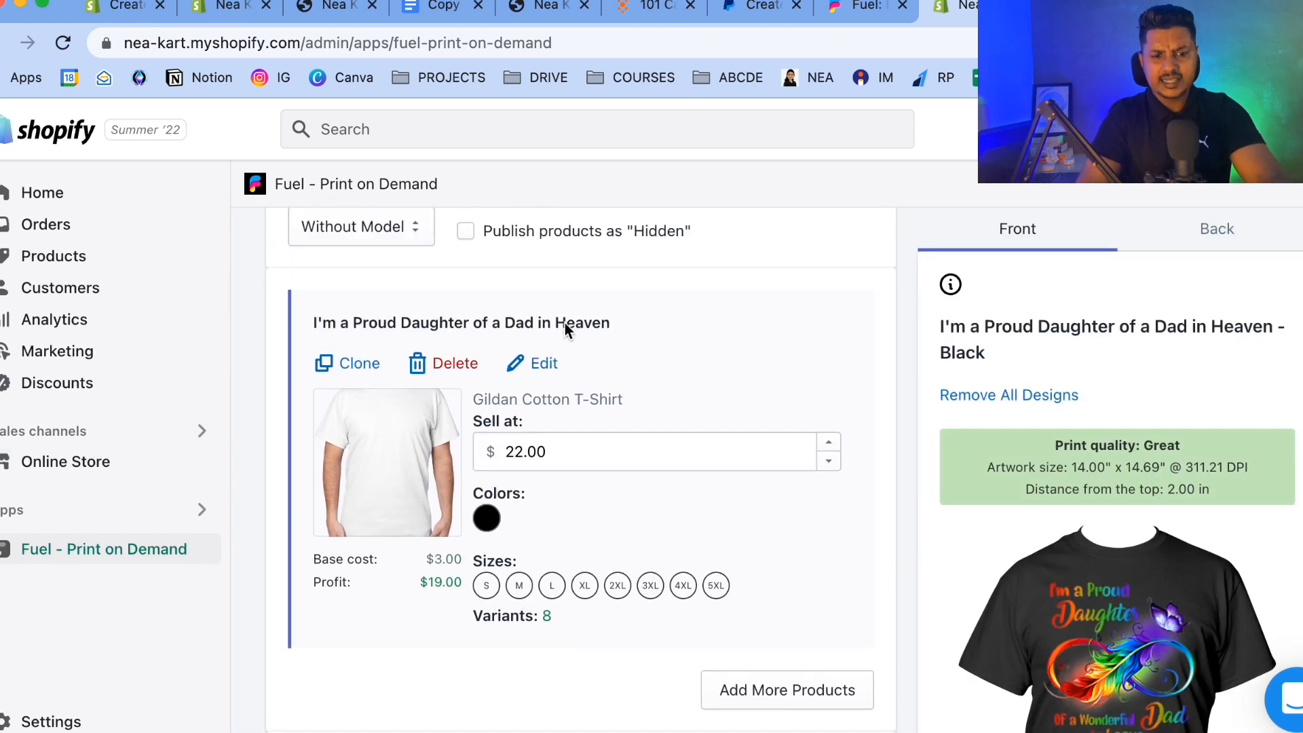
left_click(553, 363)
scroll(646, 418, "down", 10)
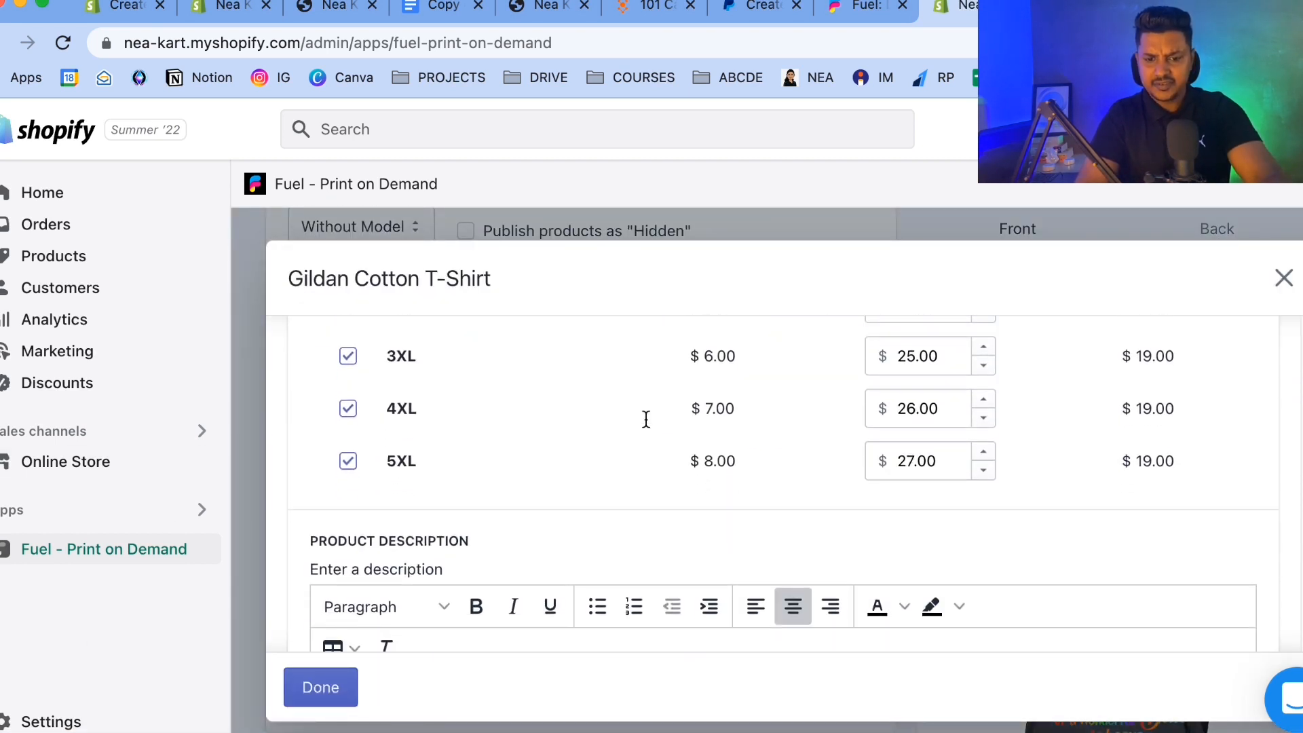
scroll(646, 419, "down", 10)
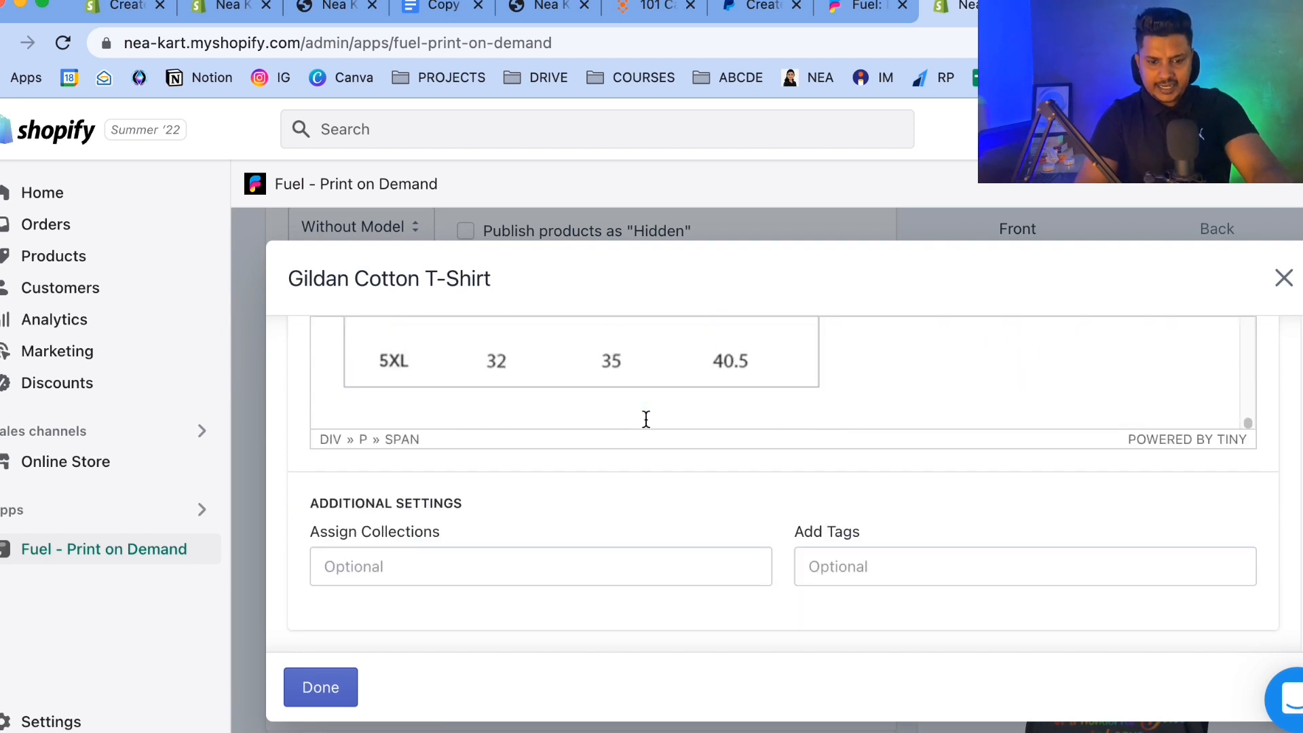
left_click(320, 687)
Publish the I'm a Proud Daughter of a Dad in Heaven product to the store and return to the Fuel home.
scroll(699, 563, "down", 5)
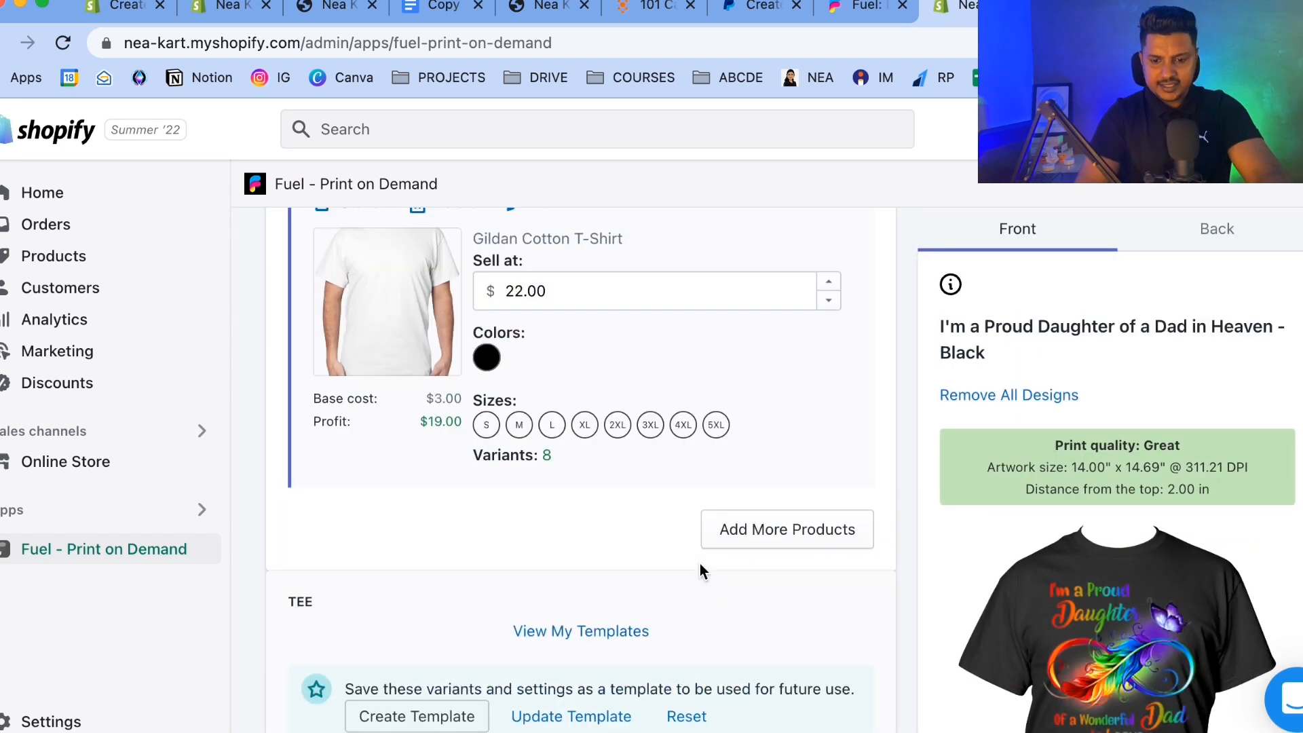
left_click(1208, 617)
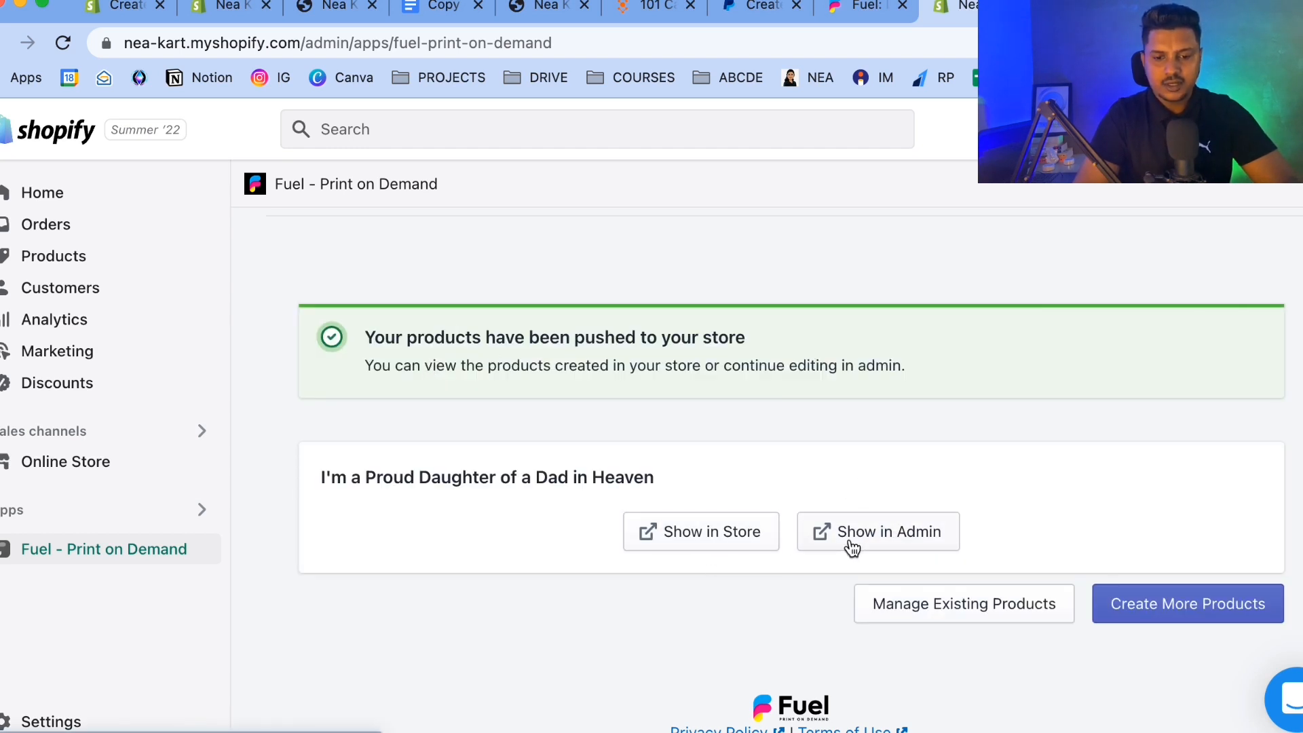
scroll(325, 353, "up", 2)
left_click(278, 307)
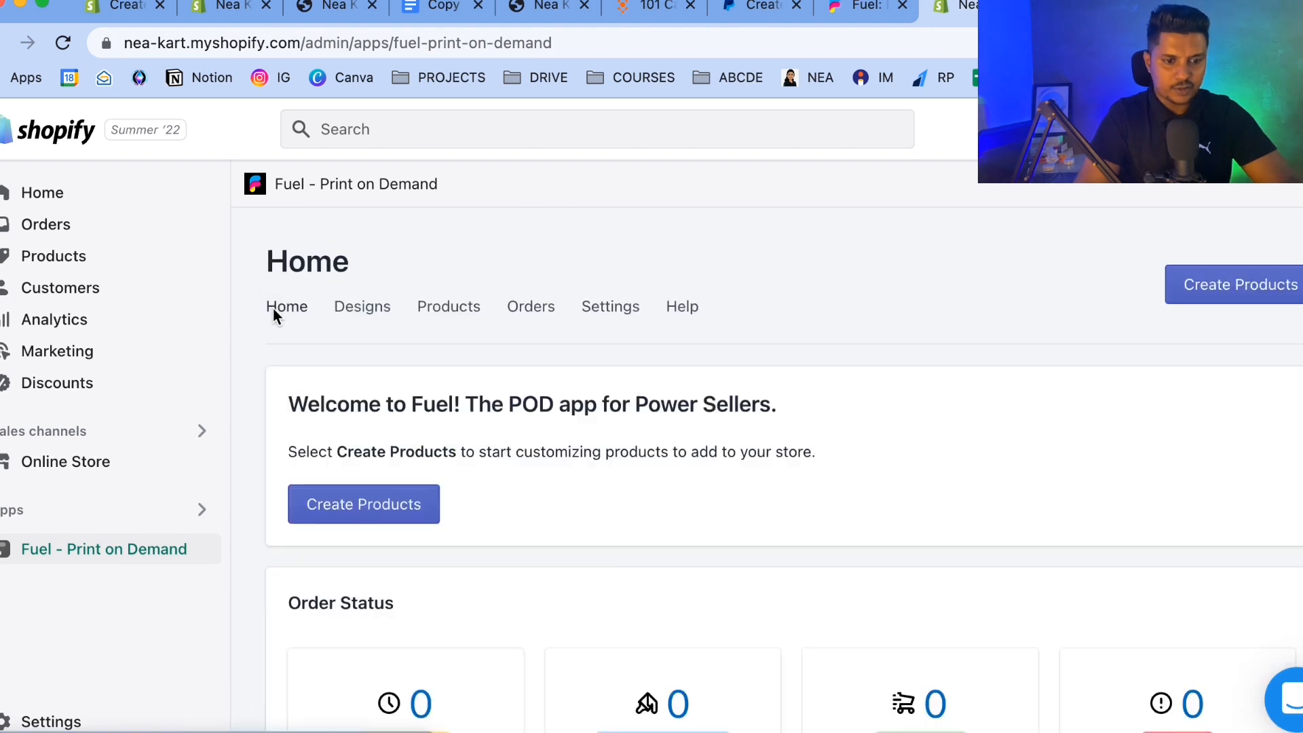
Start a new product from the saved T-shirt template and place the Poppy The Man The Myth design on the shirt's front.
left_click(348, 502)
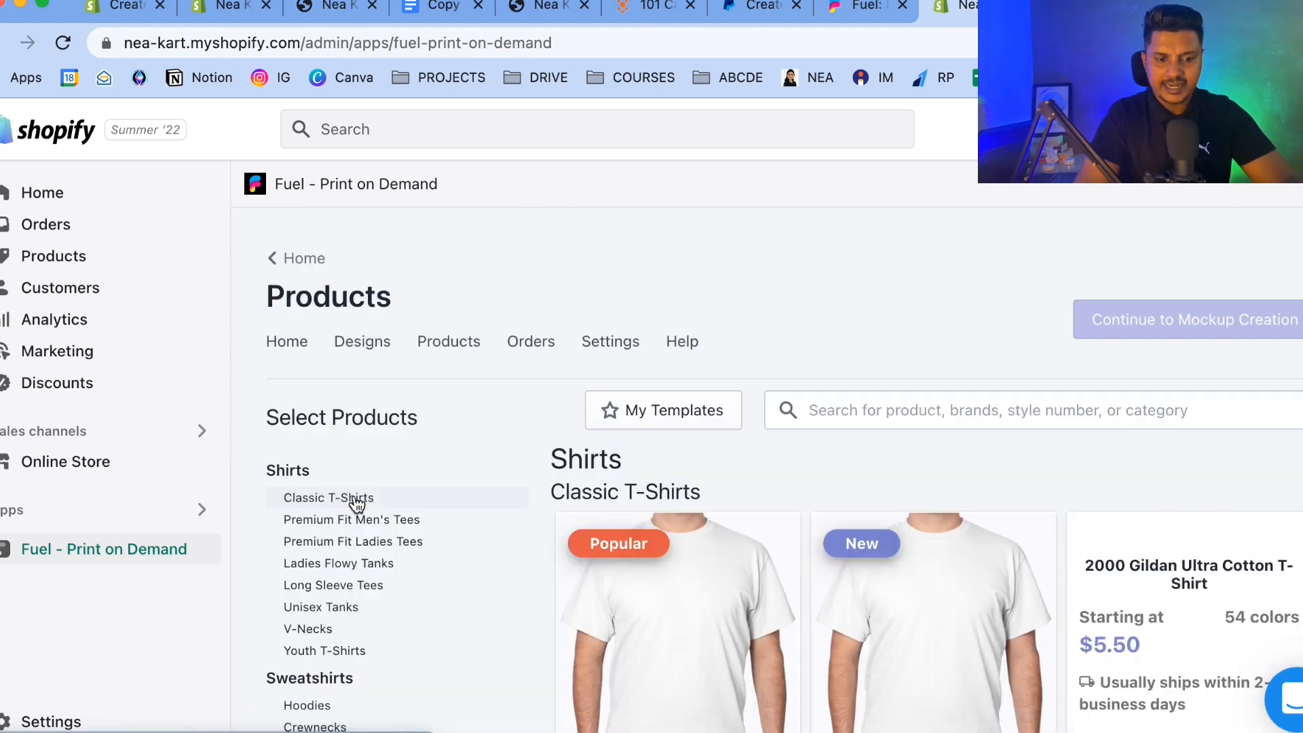
left_click(682, 428)
left_click(475, 416)
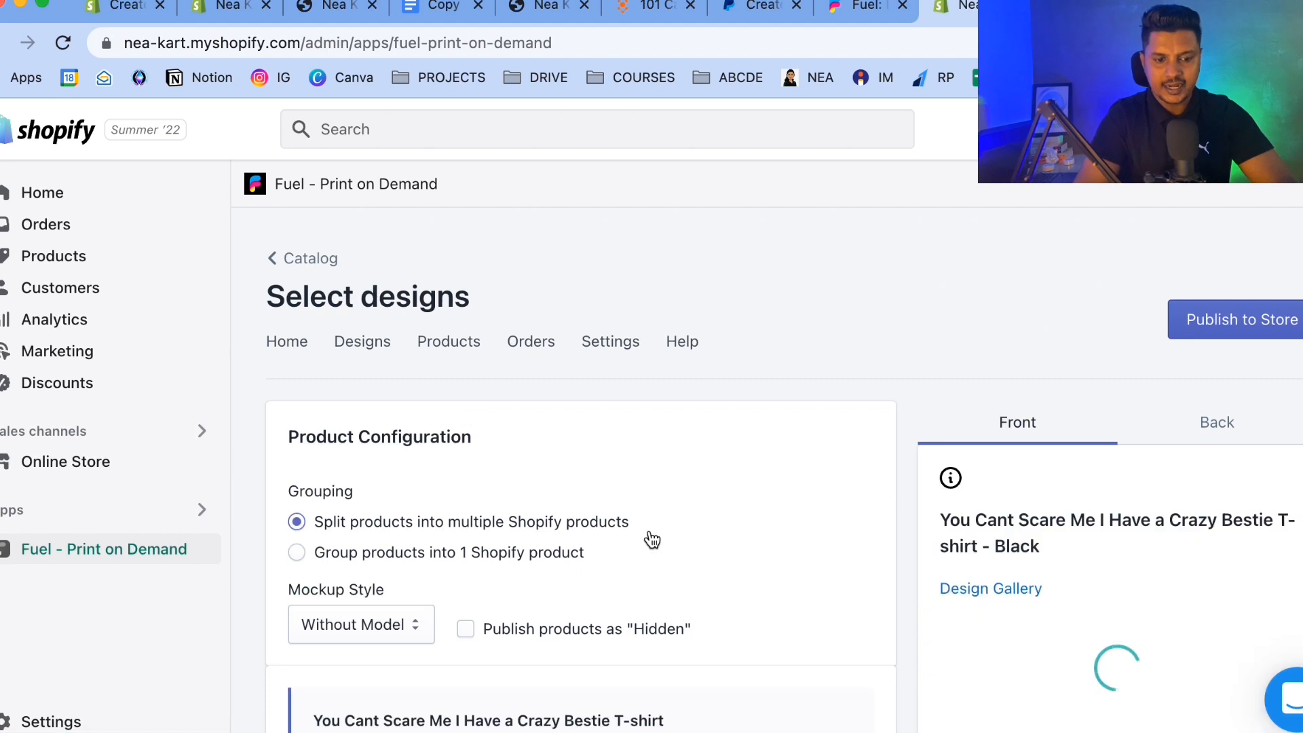
scroll(650, 536, "down", 3)
left_click(1022, 409)
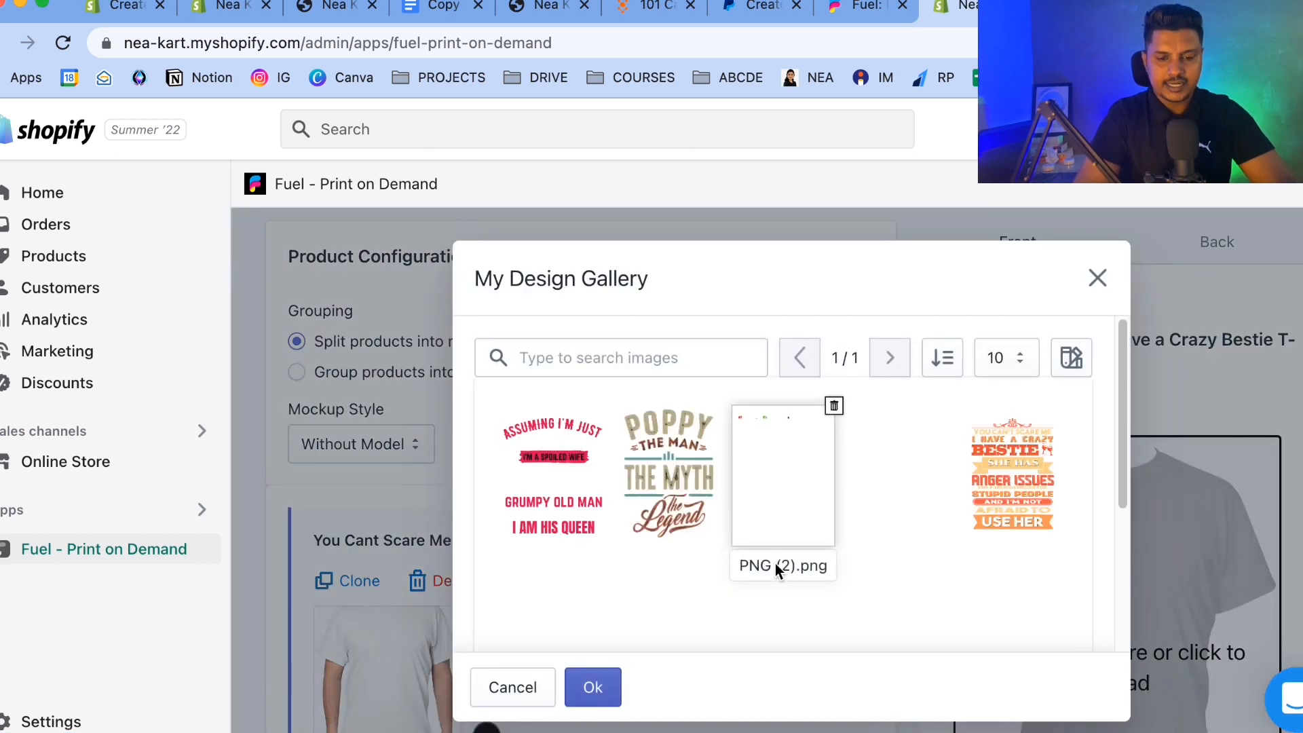
left_click(669, 466)
left_click(593, 687)
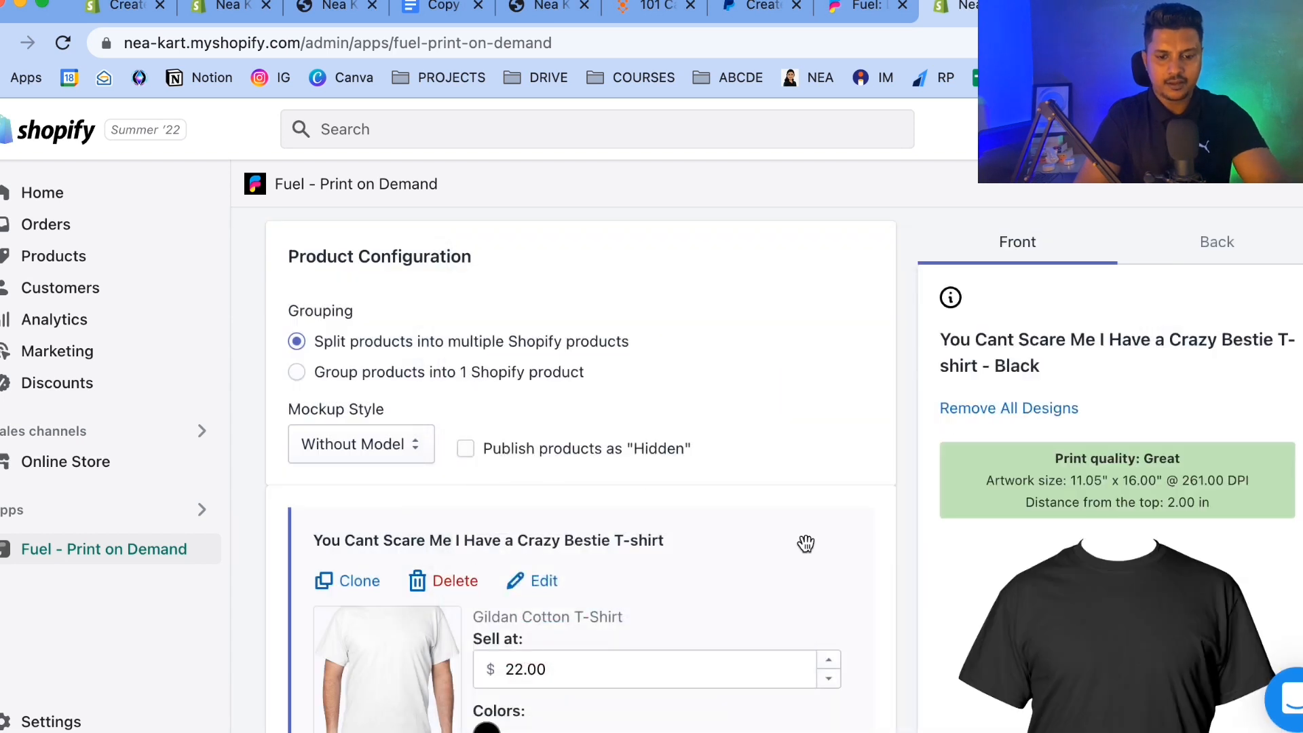
Retitle the product Poppy The Man The Myth The Legend and publish it to the store.
left_click(544, 581)
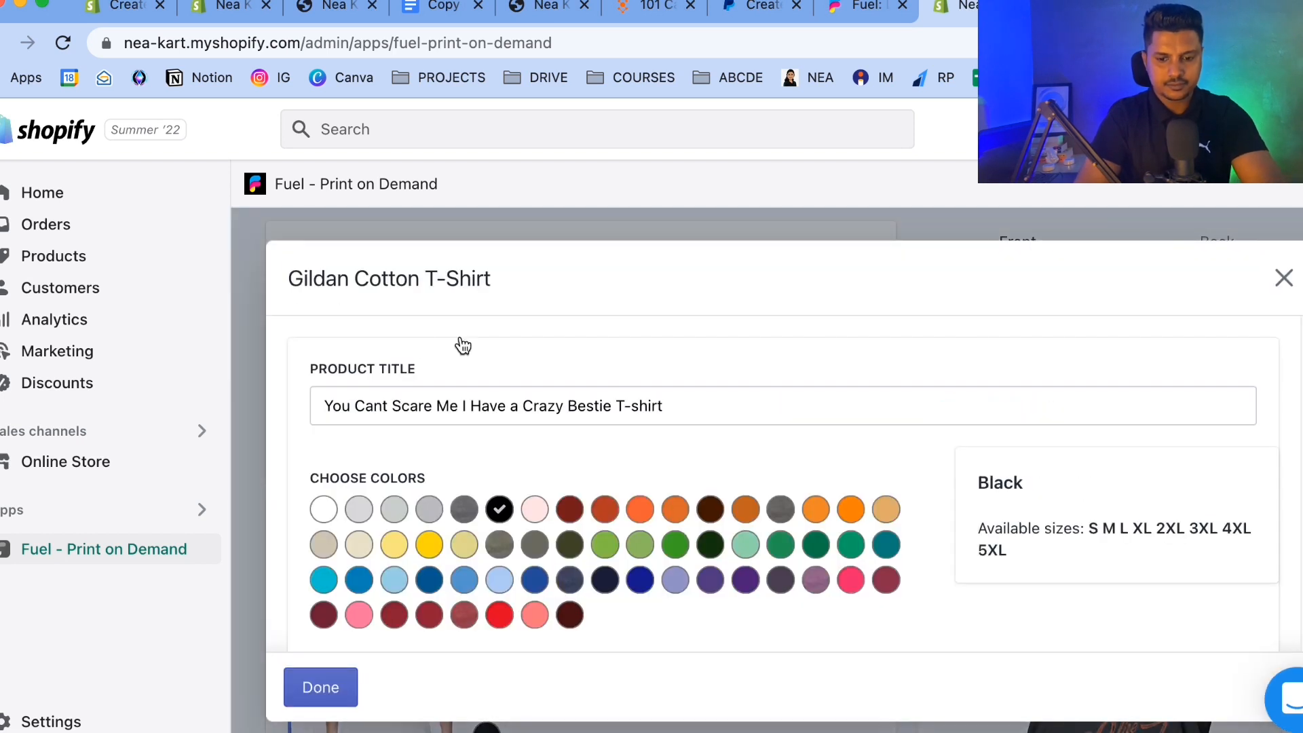
left_click_drag(665, 407, 197, 421)
type("Po")
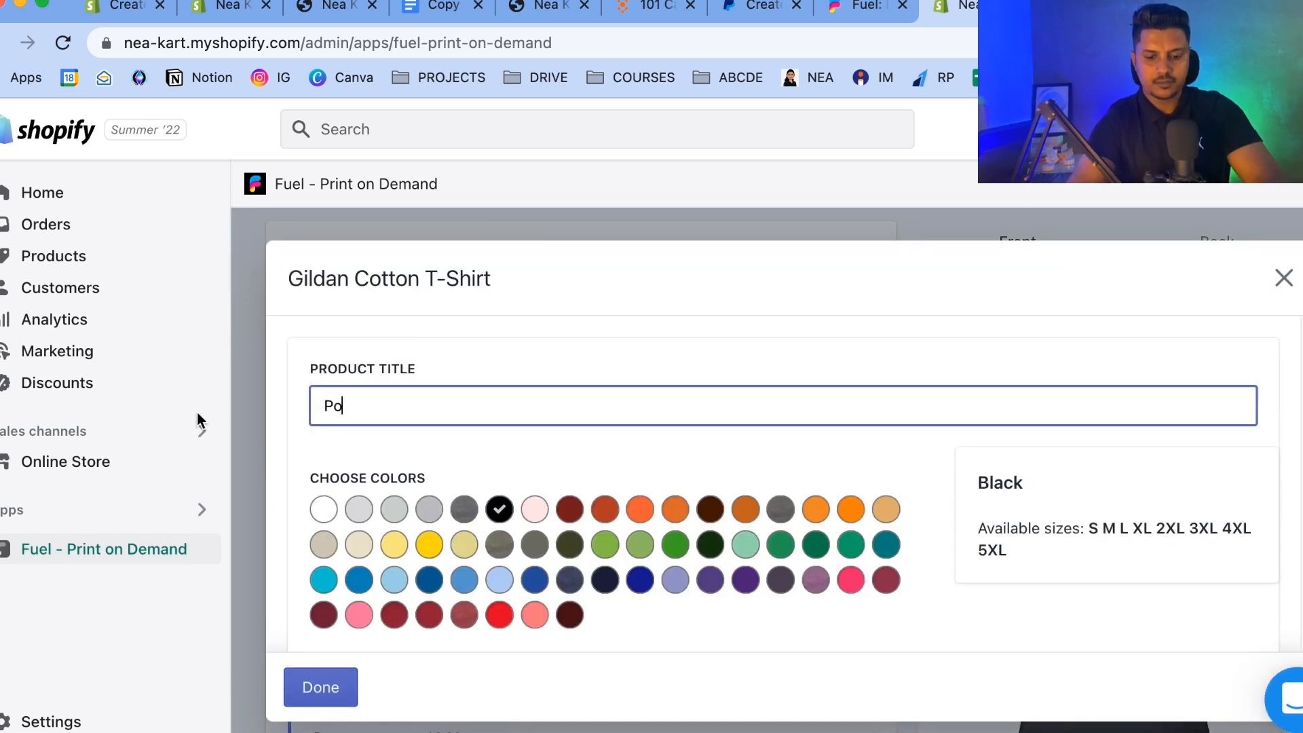
type("ppy Them")
key("BackSpace")
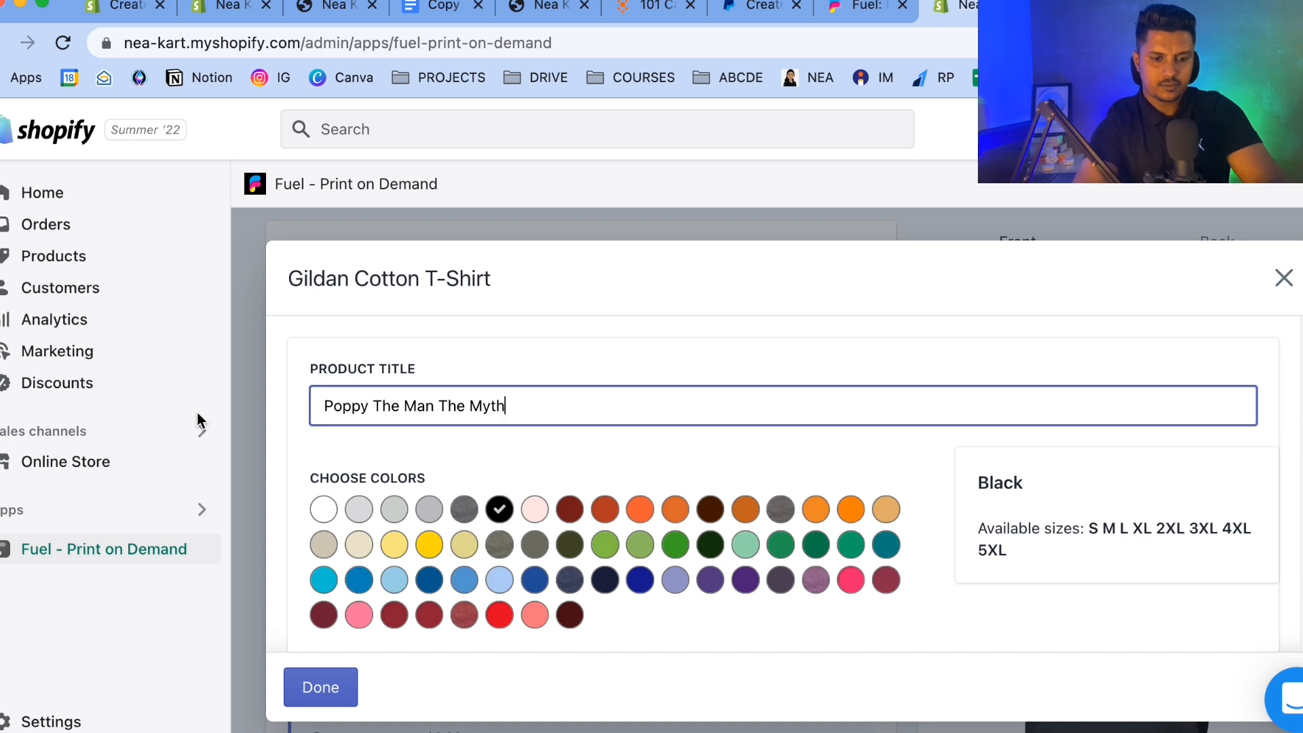
type("Legend")
left_click(320, 685)
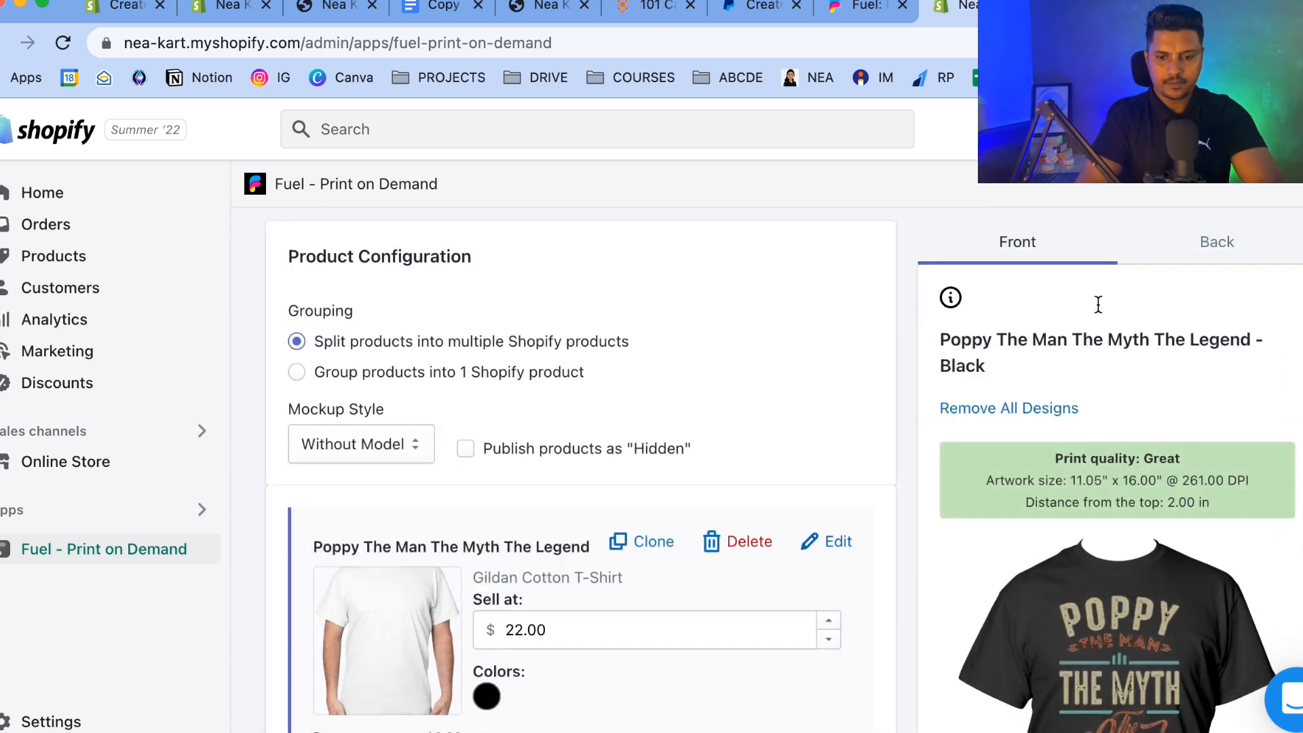
scroll(1097, 303, "down", 10)
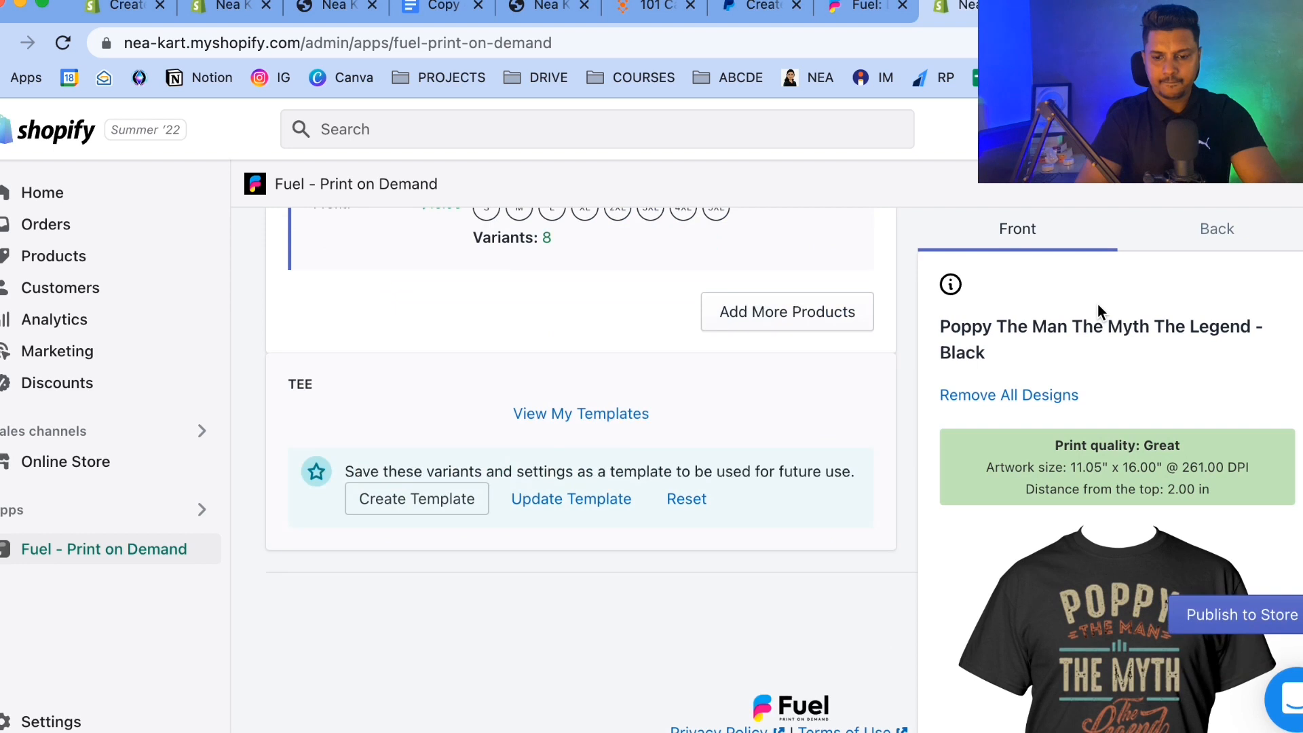
left_click(1247, 623)
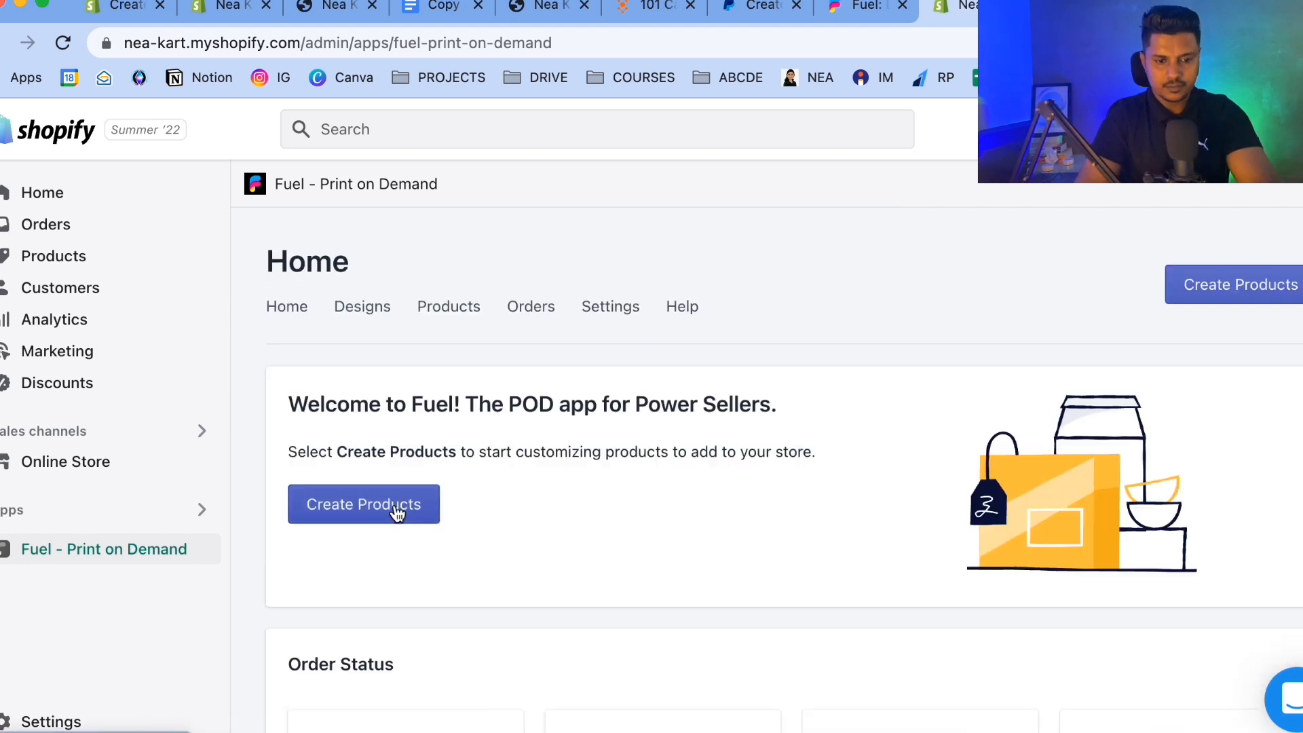
Create another shirt with the spoiled wife design and set its title to Spoiled Wife T-shirt.
left_click(393, 506)
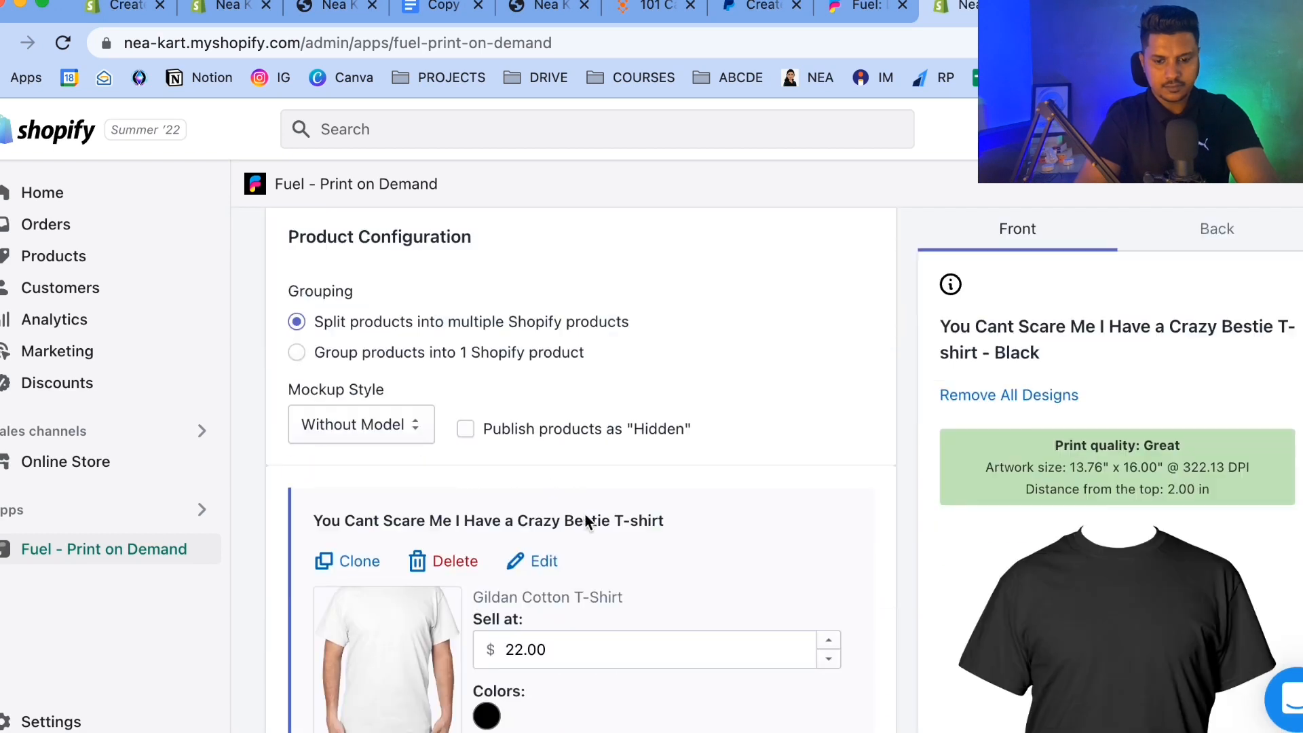
left_click(536, 558)
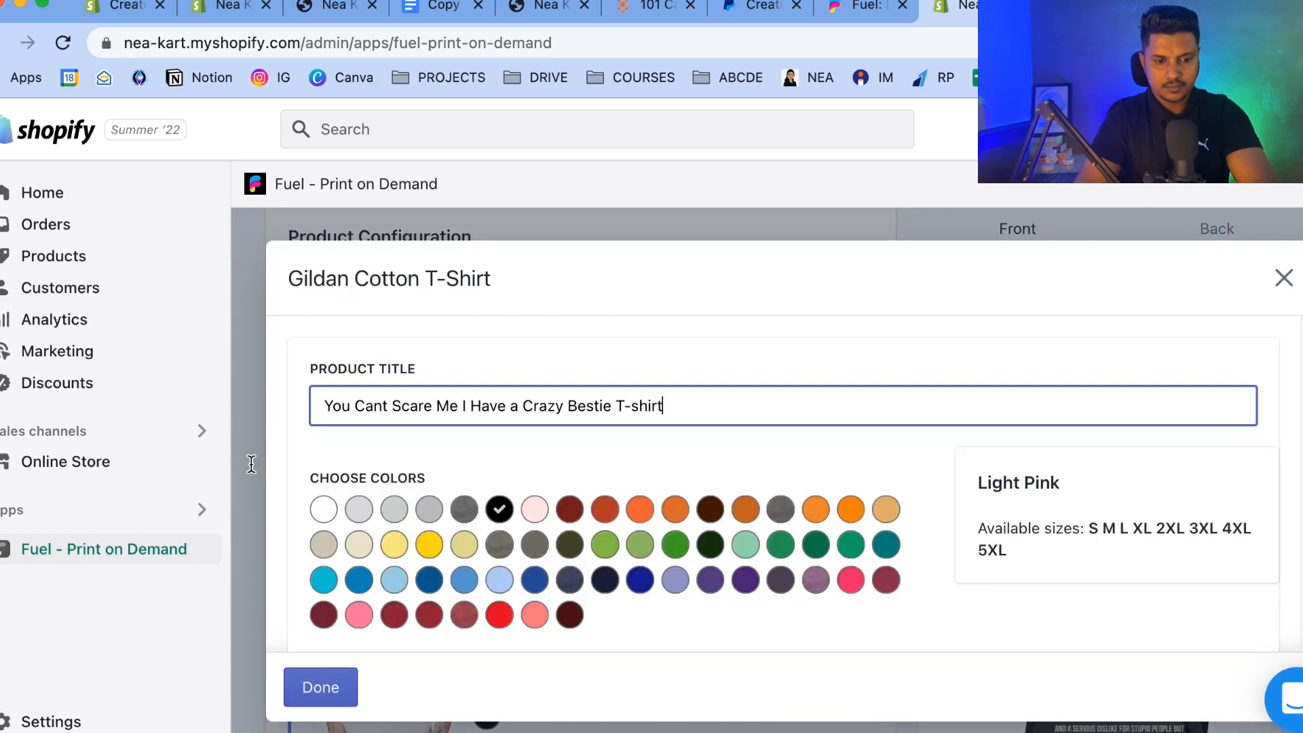
left_click(1283, 278)
scroll(917, 618, "down", 3)
scroll(547, 511, "up", 1)
left_click(547, 511)
left_click_drag(611, 405, 305, 409)
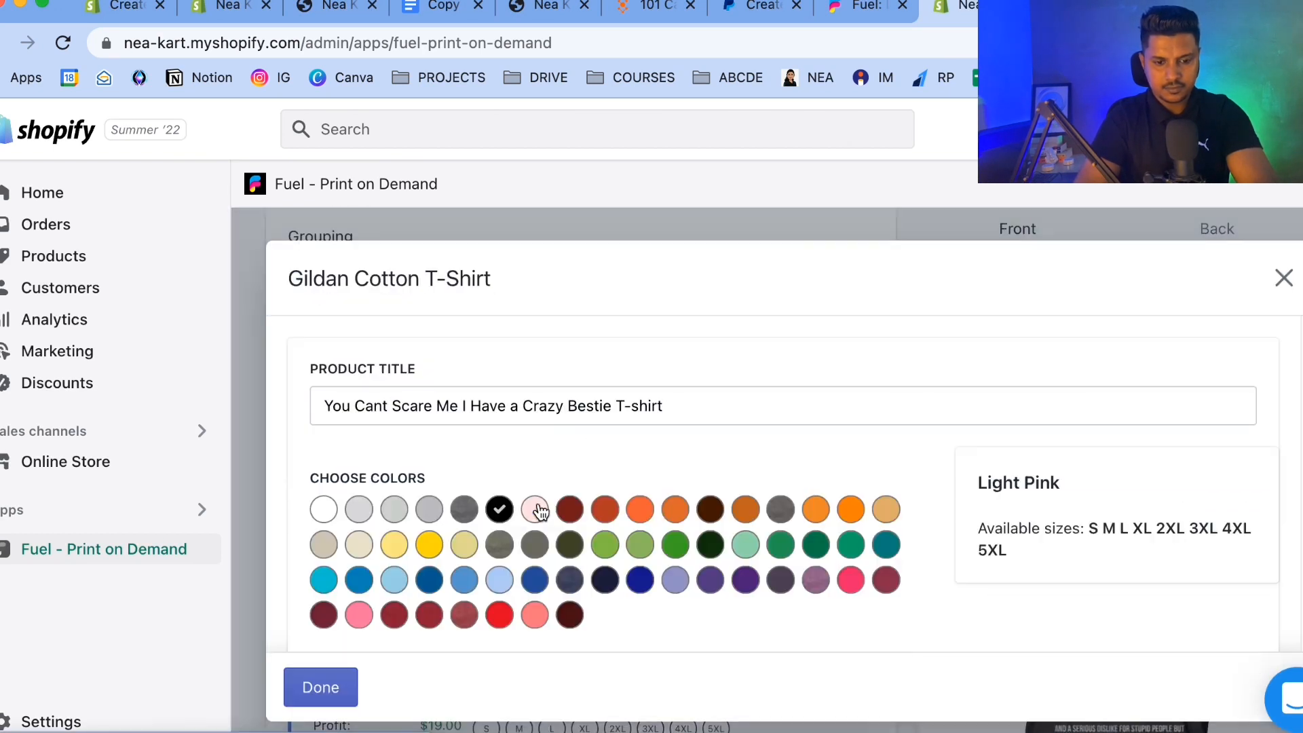
type("Spoiled Wife")
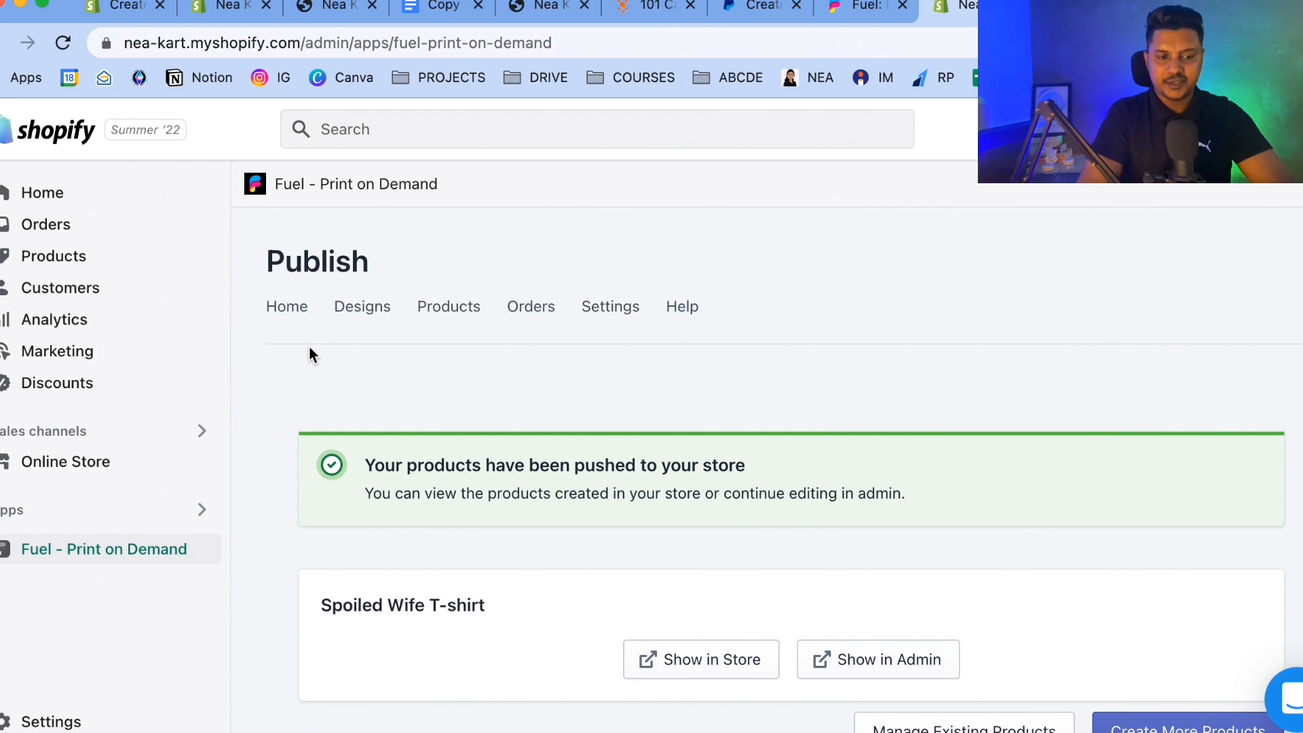
Preview the I'm a Proud Daughter of a Dad in Heaven product page on the online store.
left_click(136, 463)
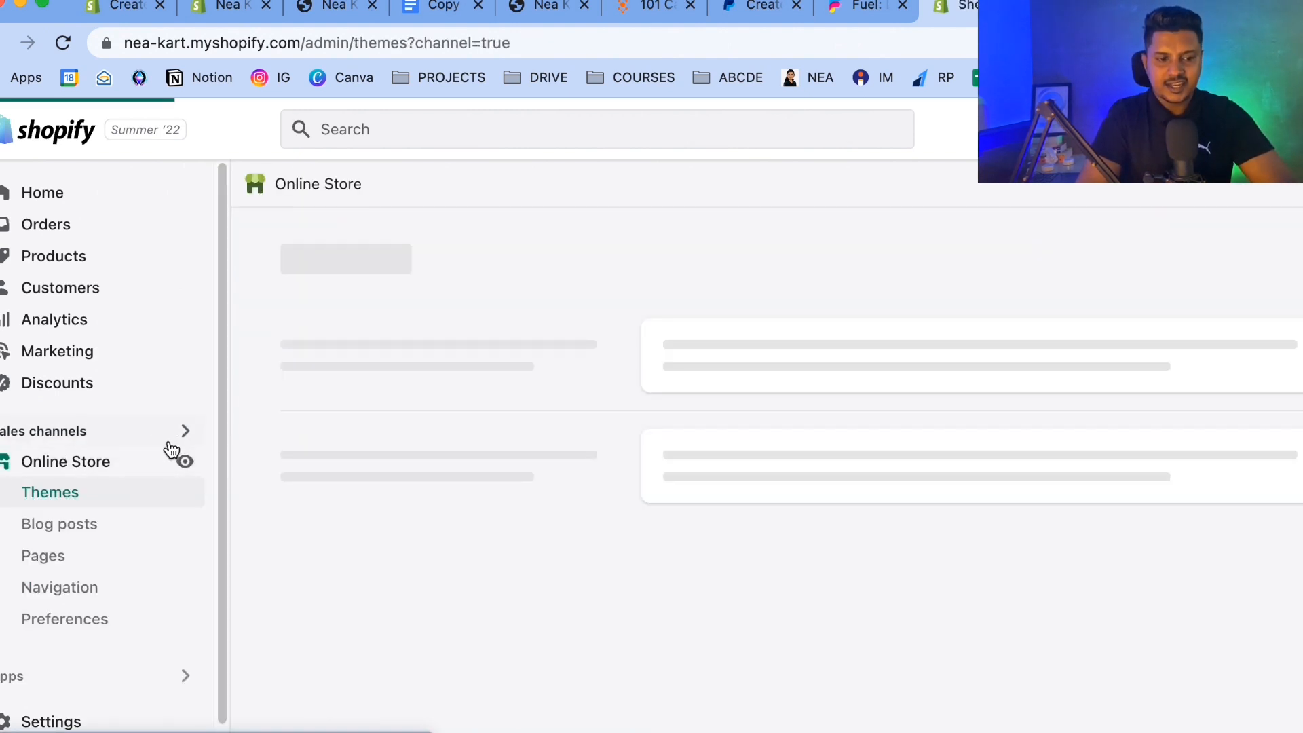
left_click(87, 263)
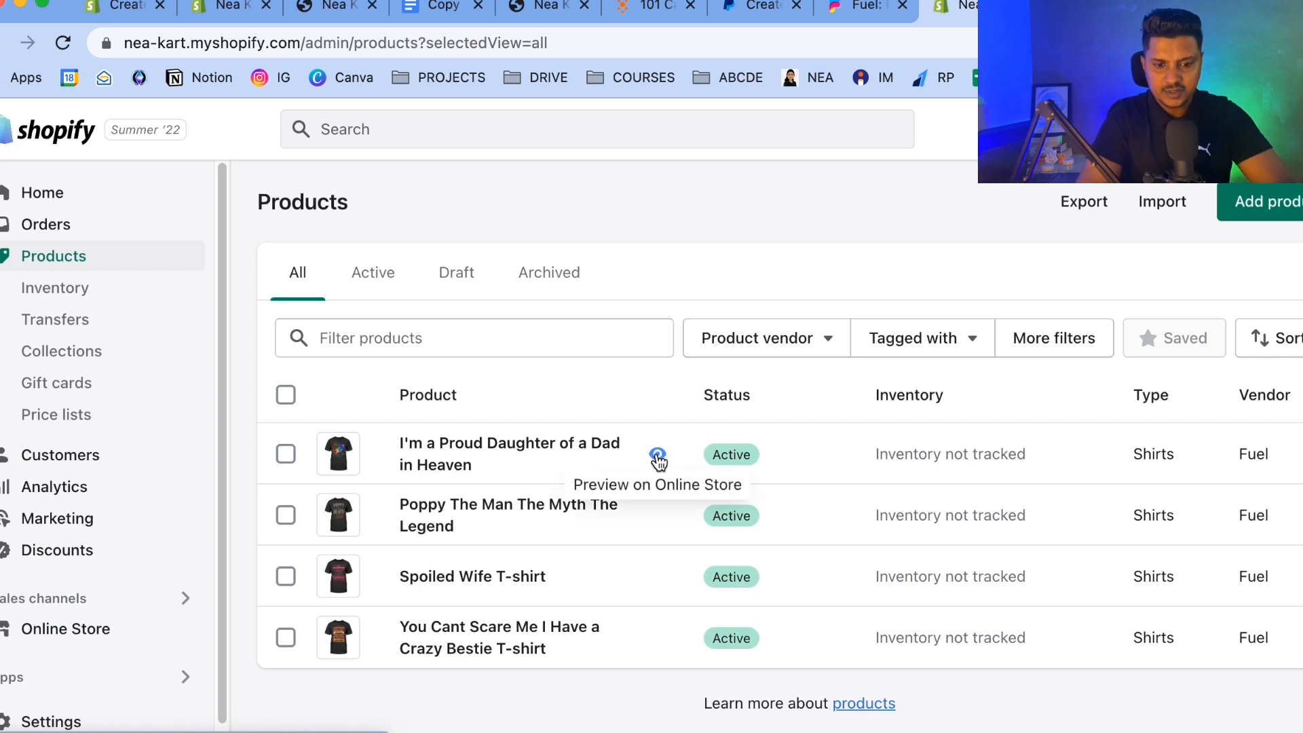
left_click(657, 456)
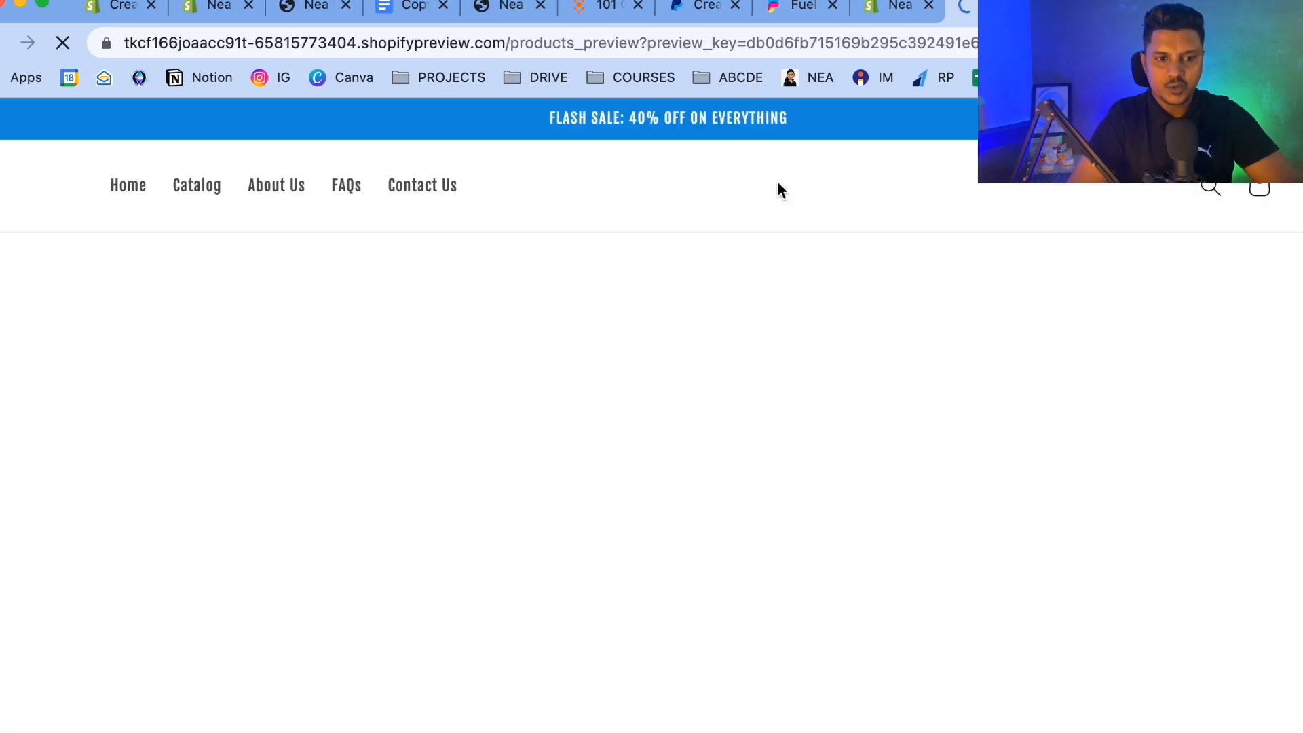
scroll(554, 405, "down", 15)
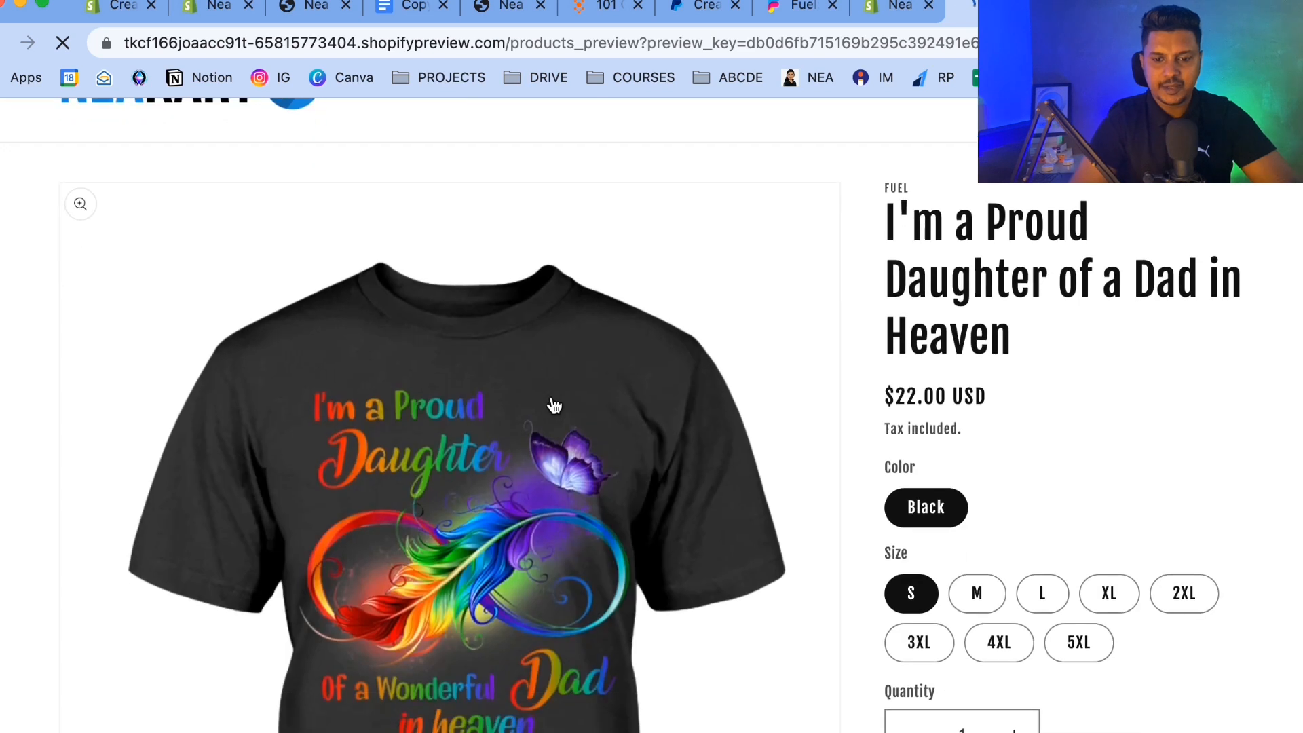
scroll(552, 403, "down", 15)
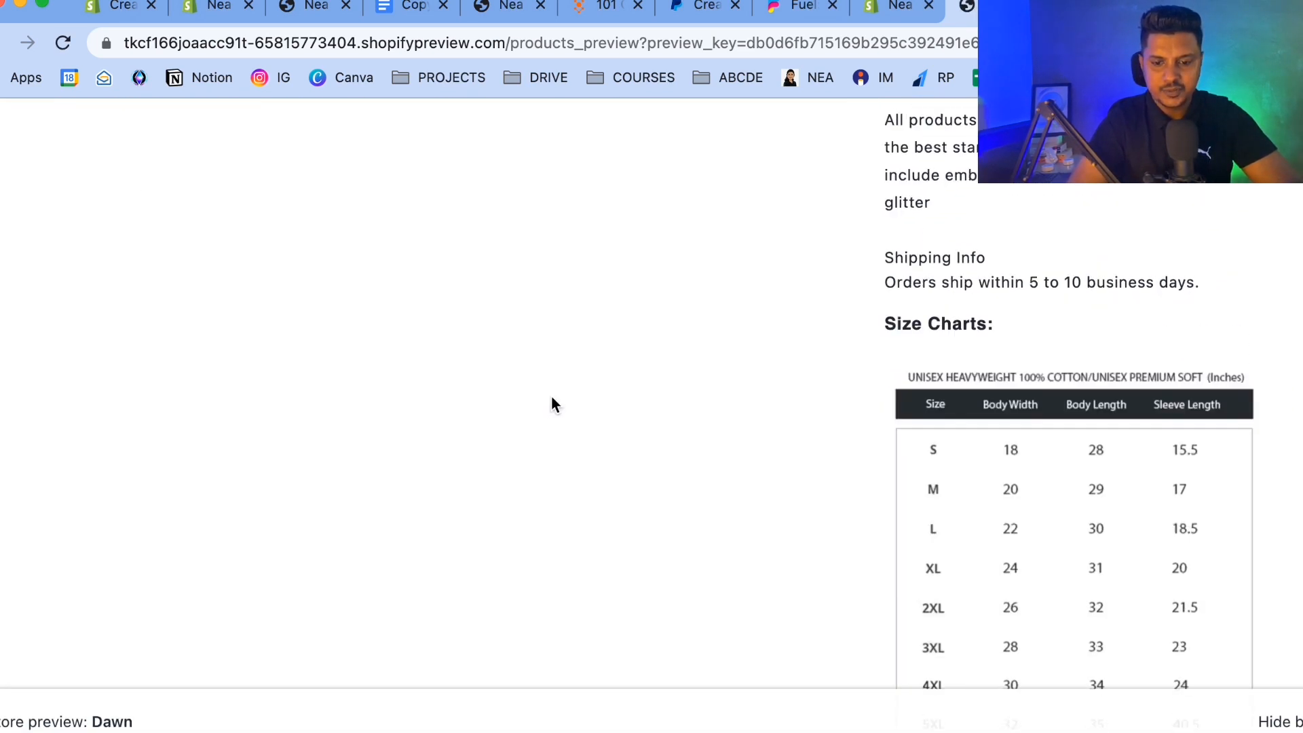
scroll(552, 404, "up", 6)
scroll(551, 400, "up", 10)
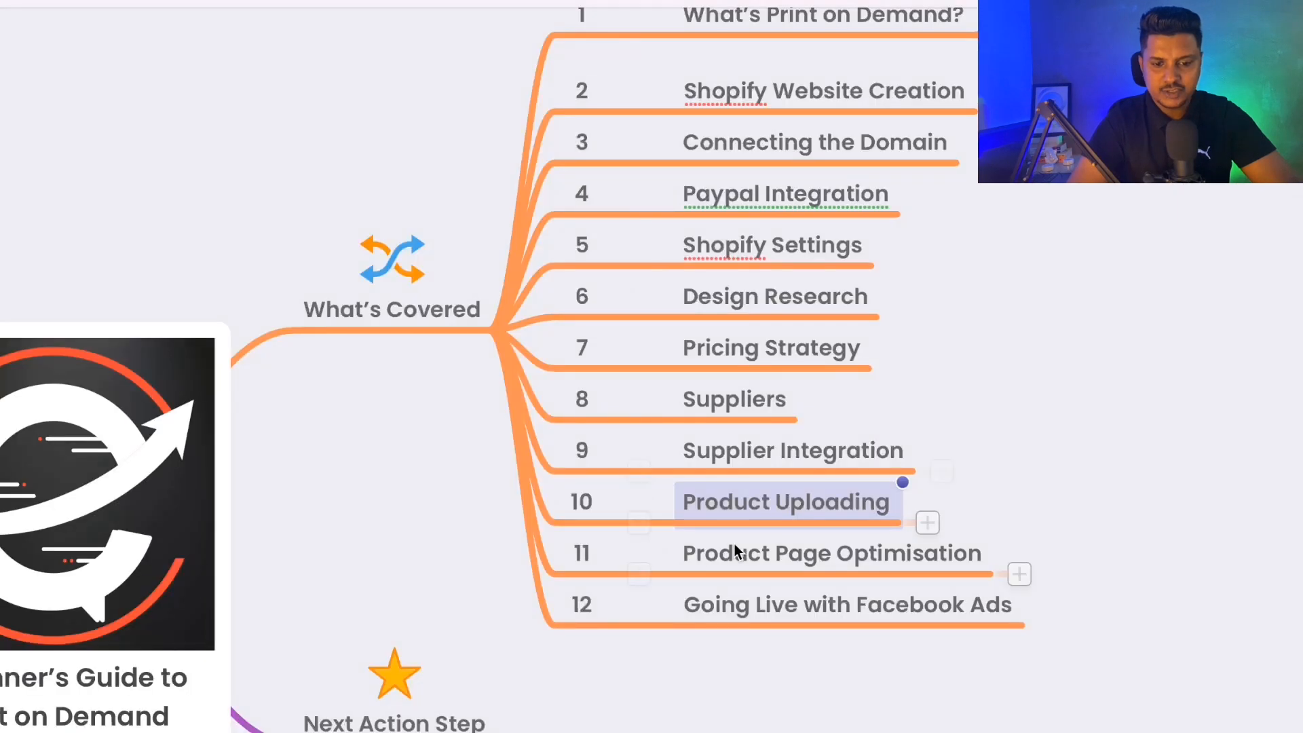
left_click(733, 549)
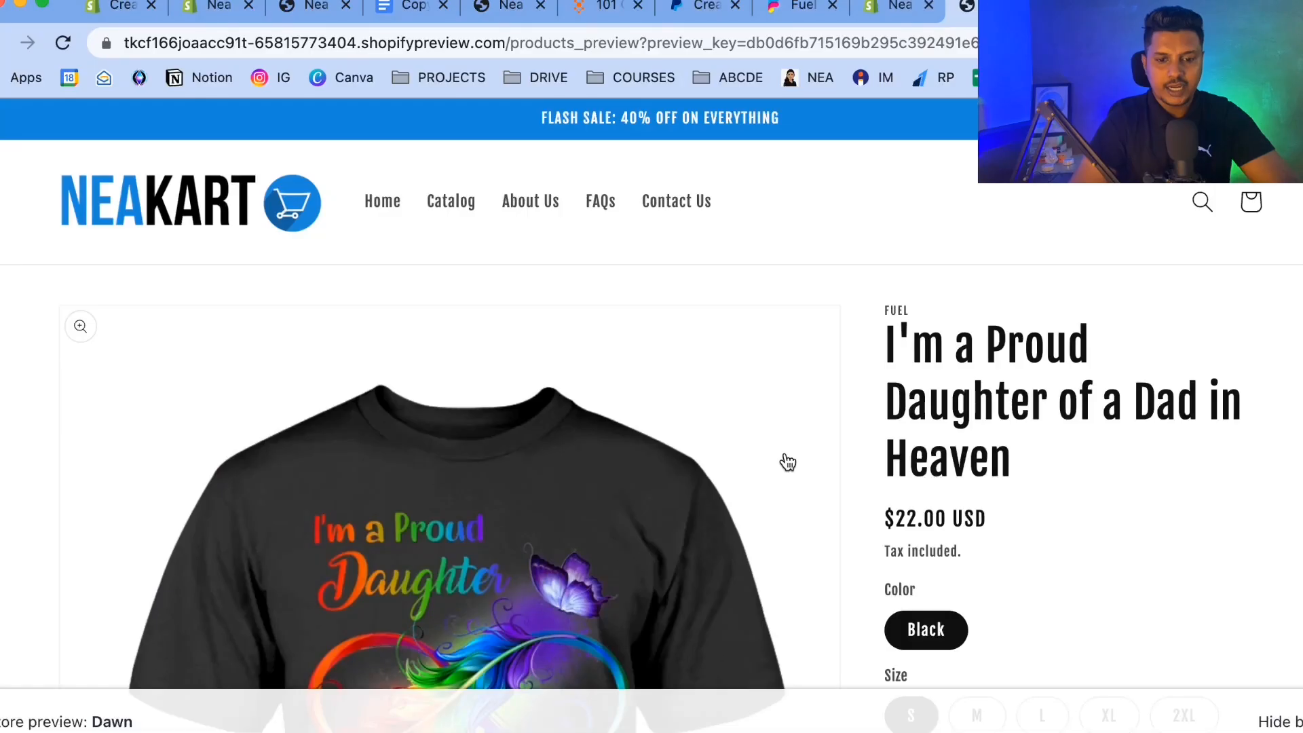
scroll(784, 458, "down", 15)
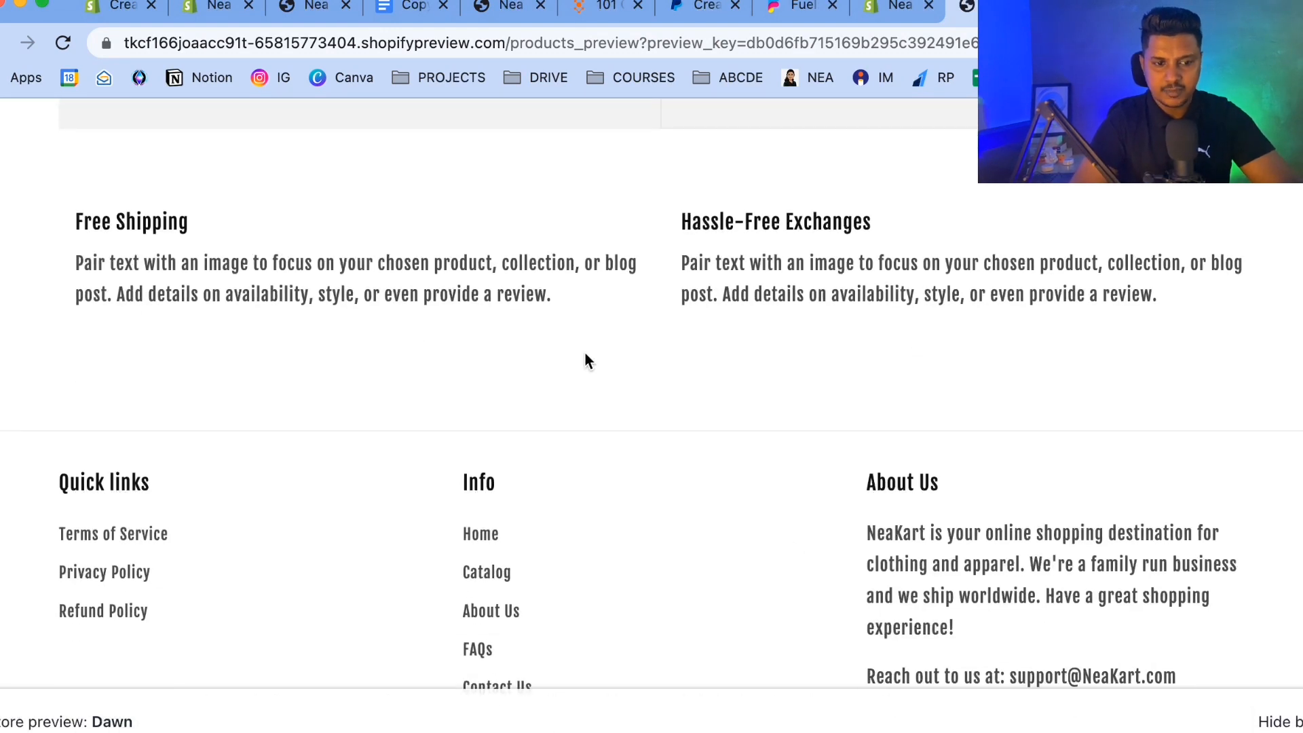
scroll(585, 353, "up", 15)
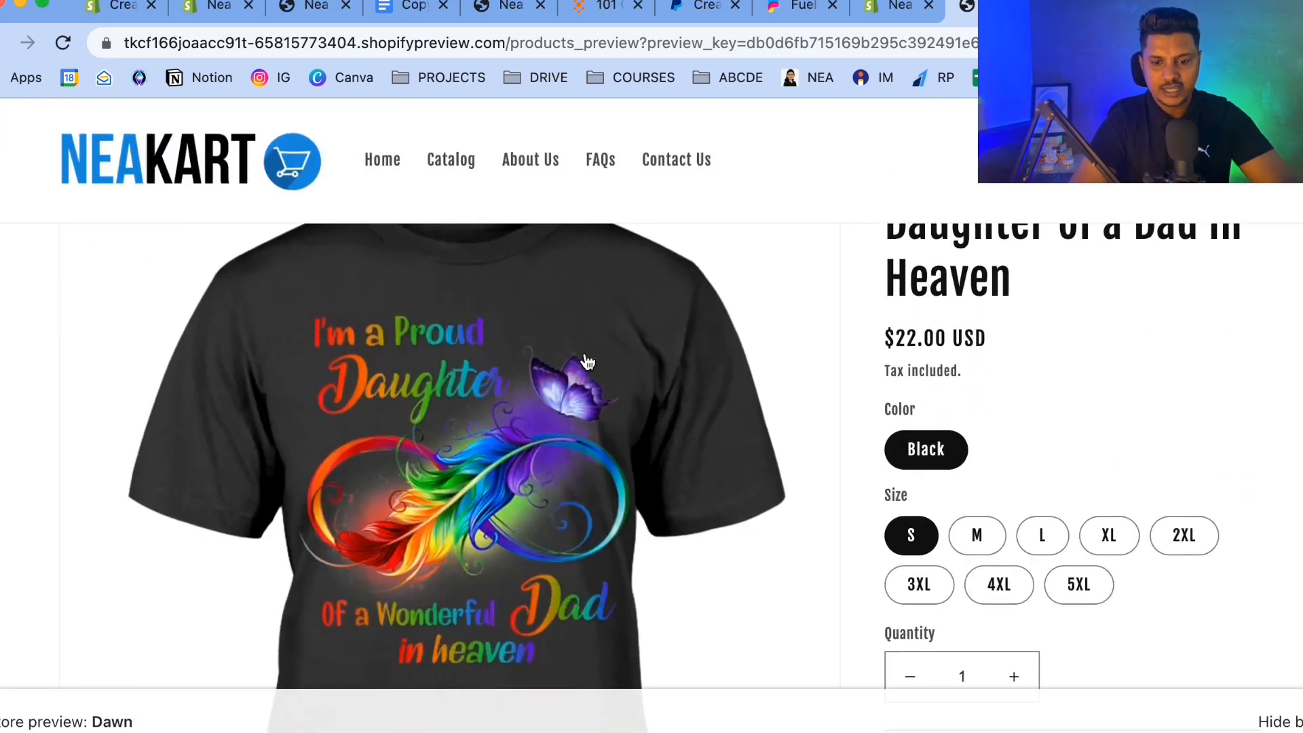
scroll(586, 361, "down", 8)
scroll(585, 359, "up", 10)
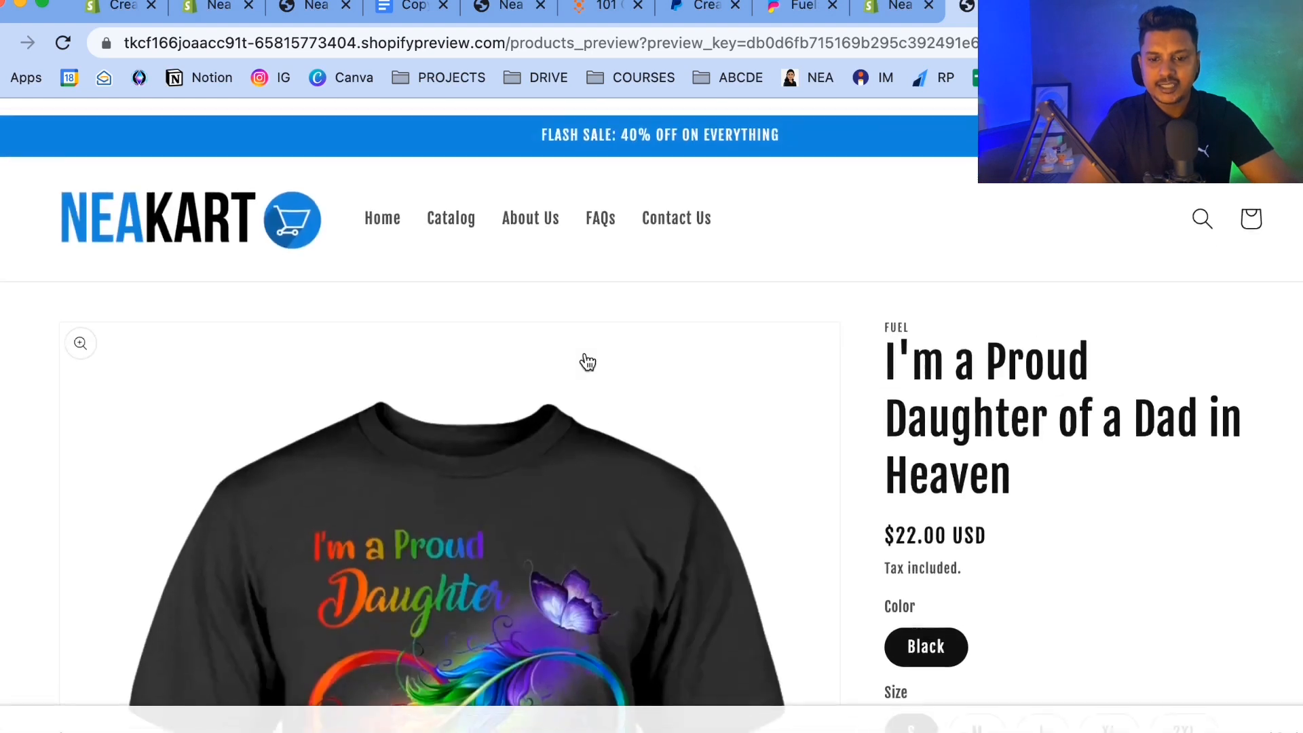
left_click(885, 8)
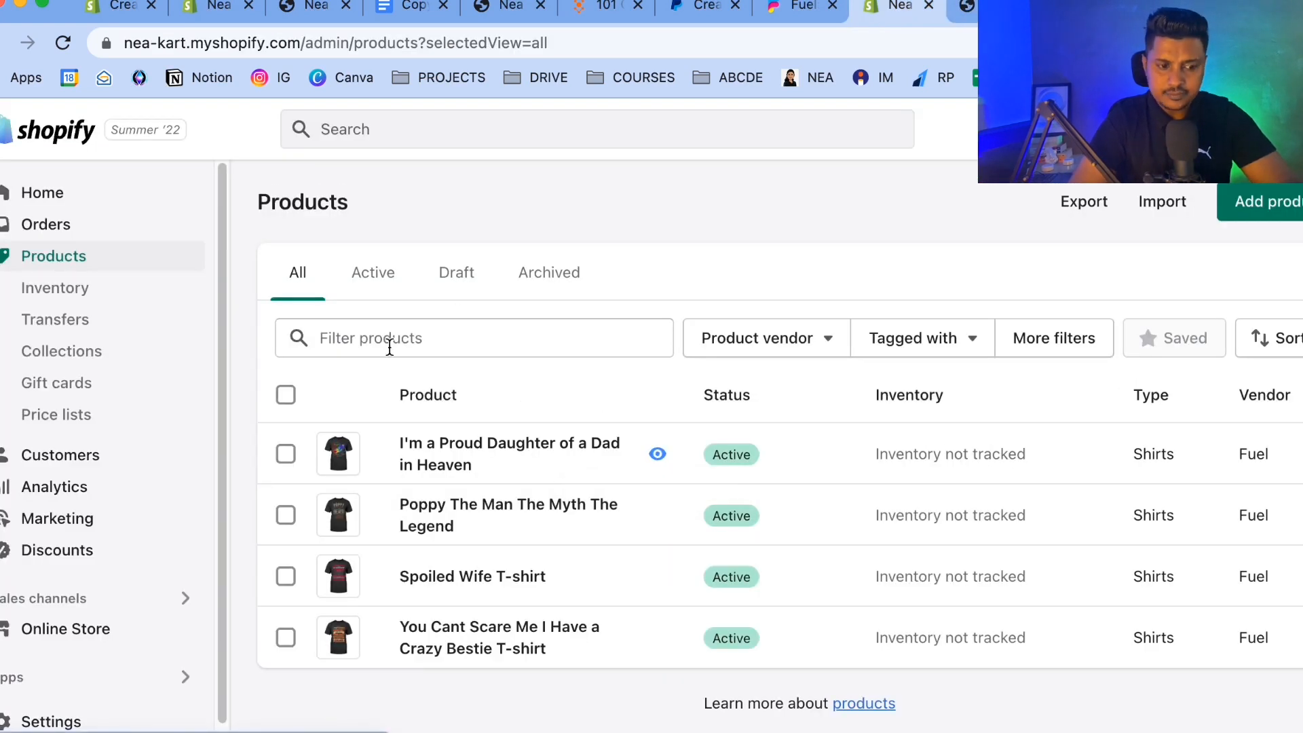
Open the theme's Default product template in the customizer and hide the vendor text block above the title.
left_click(80, 628)
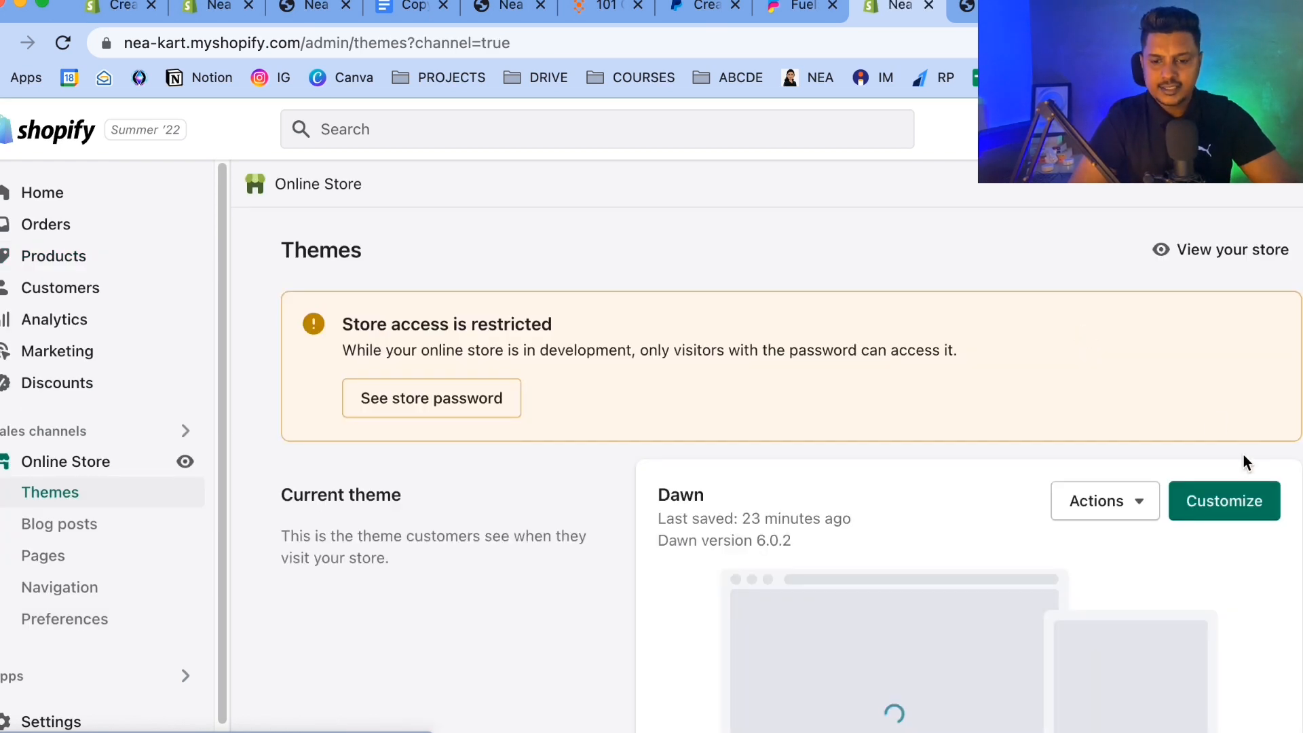
left_click(1244, 516)
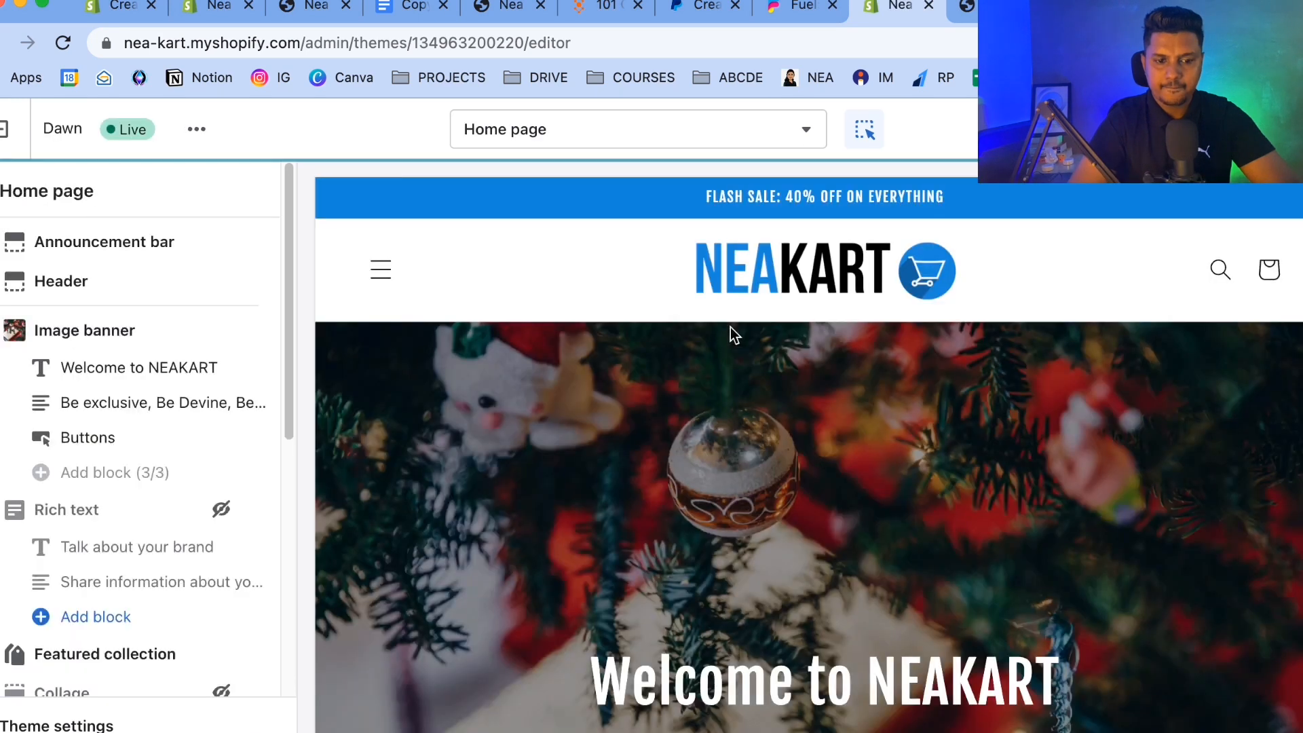
left_click(587, 139)
left_click(527, 330)
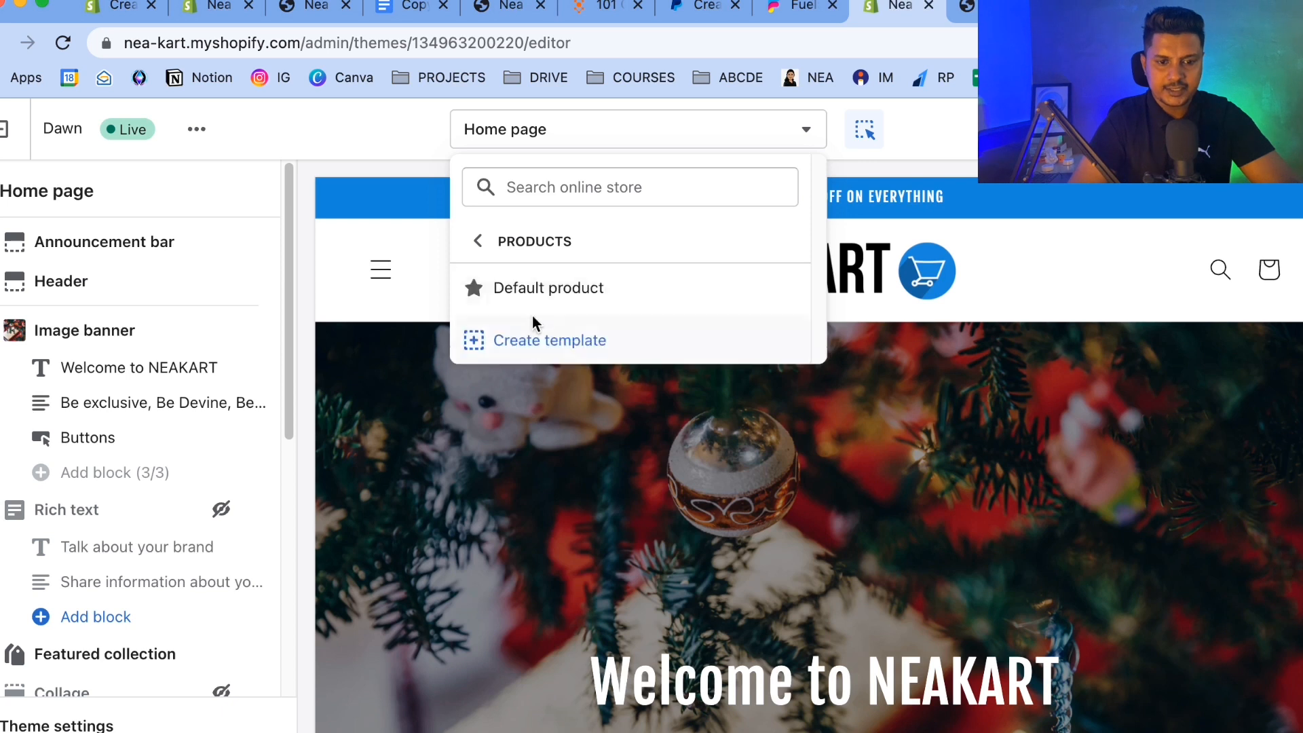
left_click(555, 307)
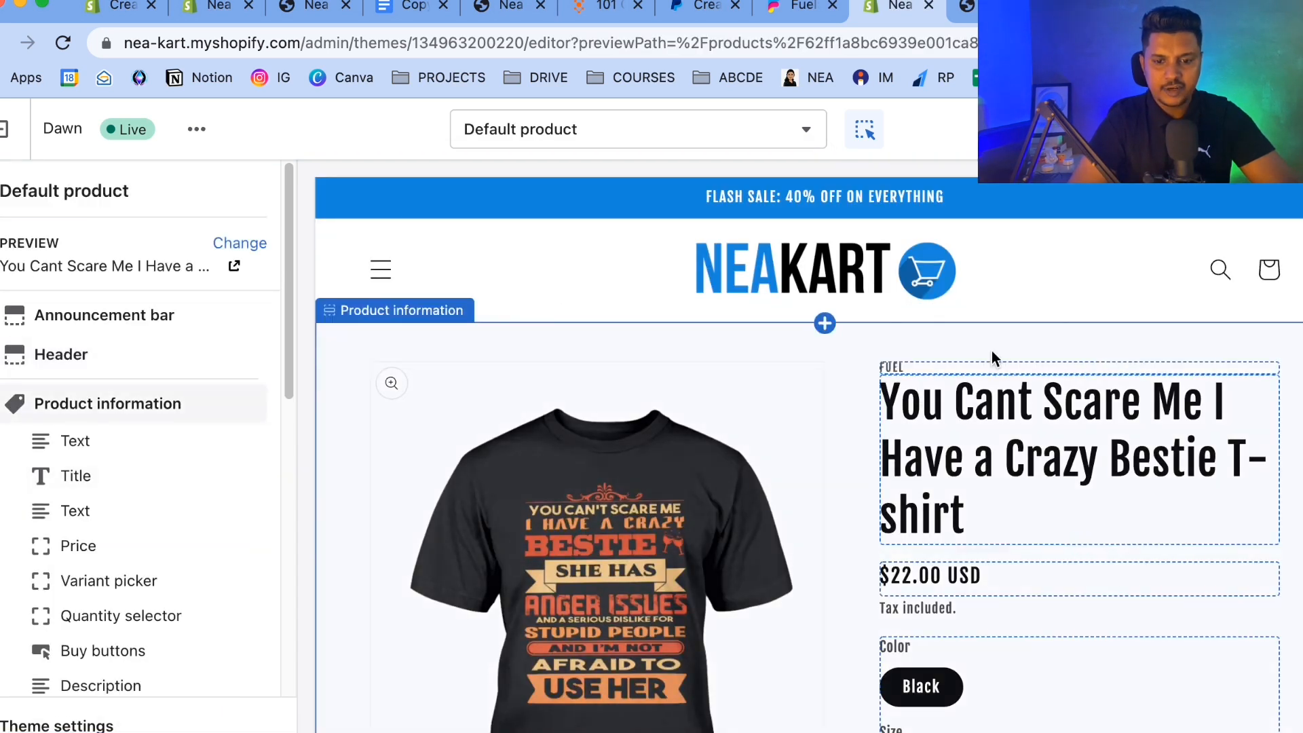
left_click(954, 368)
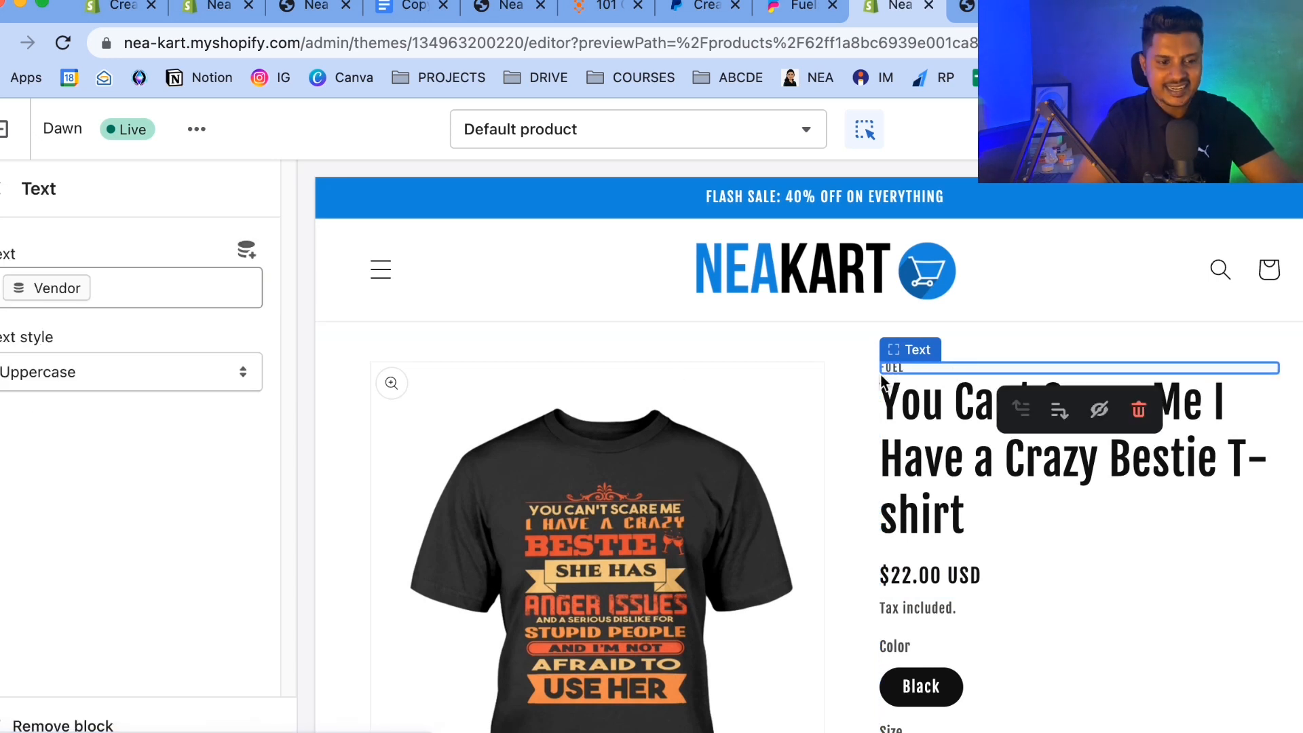
left_click(1, 188)
mouse_move(132, 424)
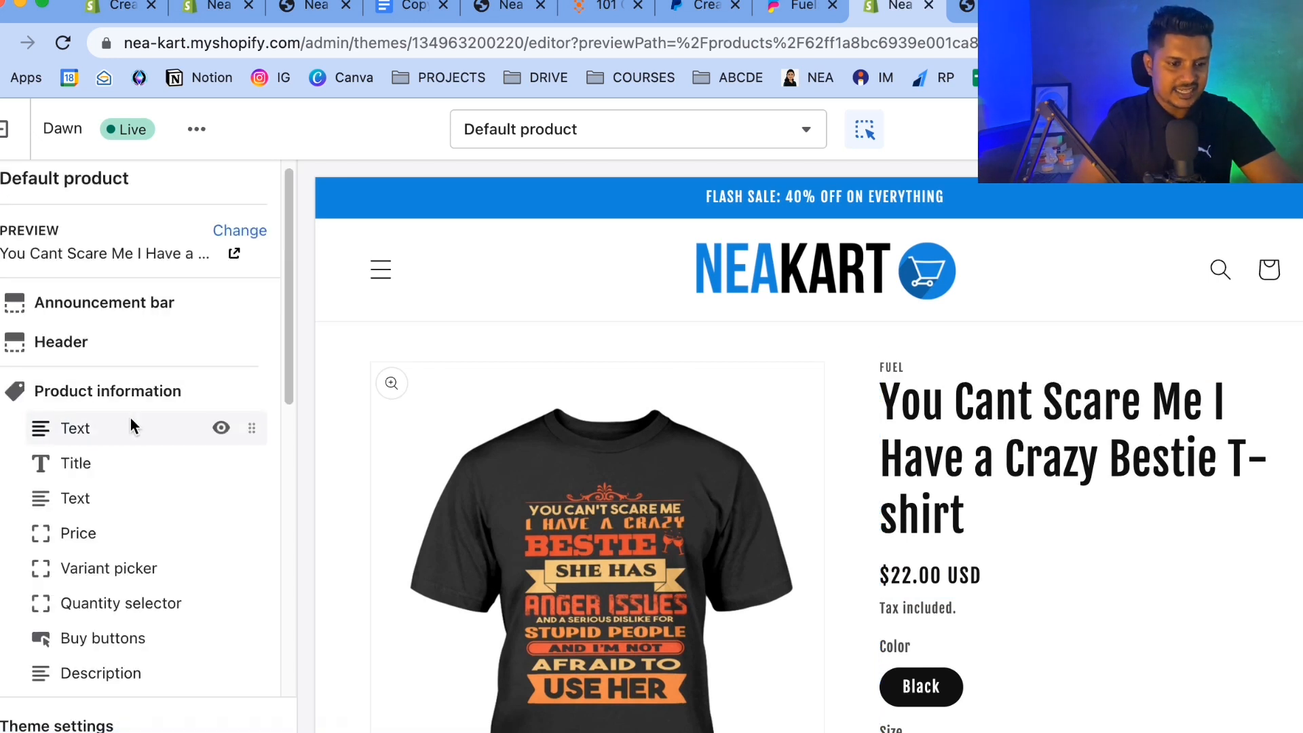
left_click(221, 428)
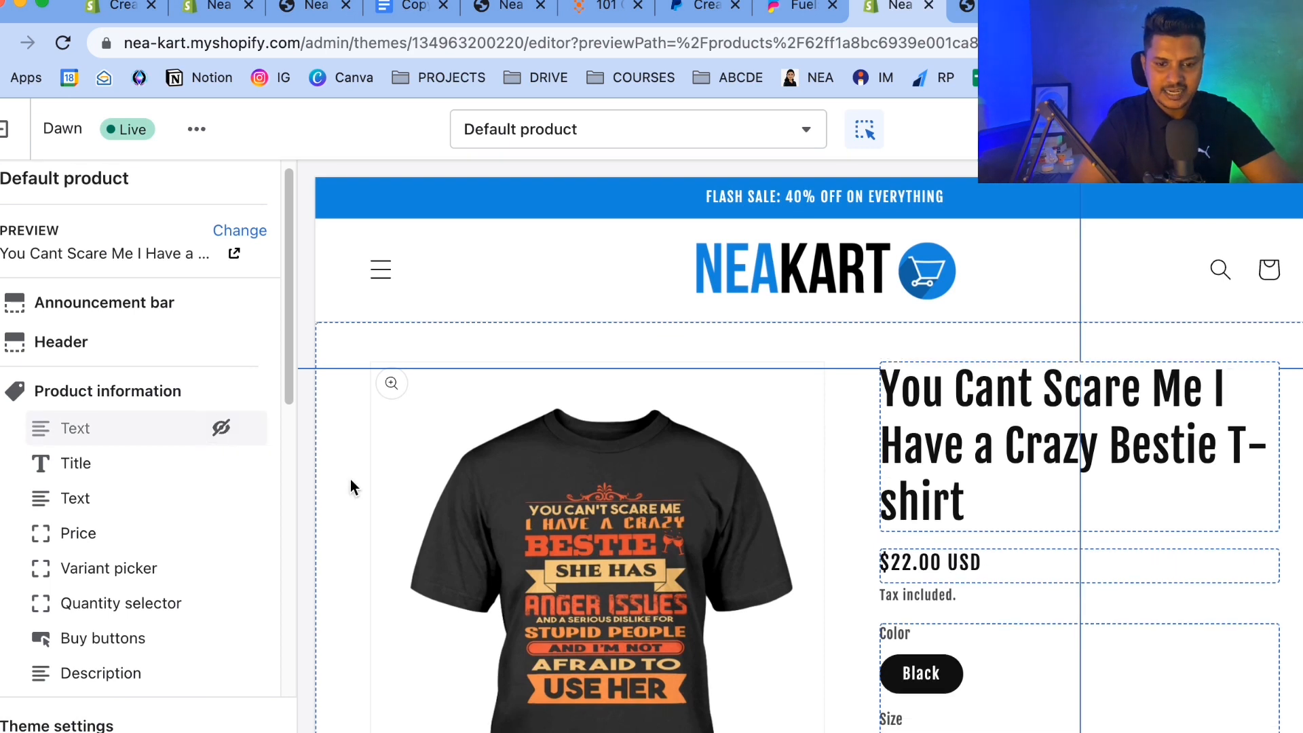
Inspect the Buy buttons block settings in the product template.
scroll(1008, 456, "down", 10)
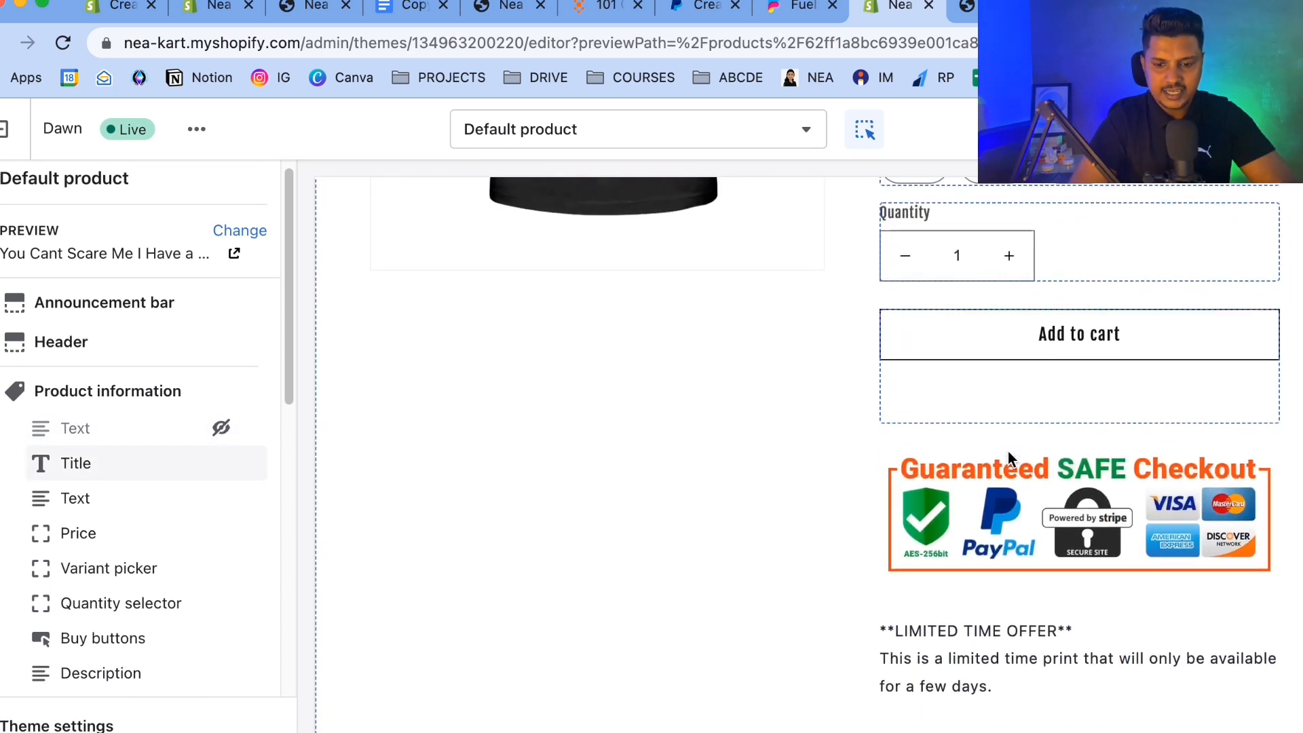
left_click(971, 379)
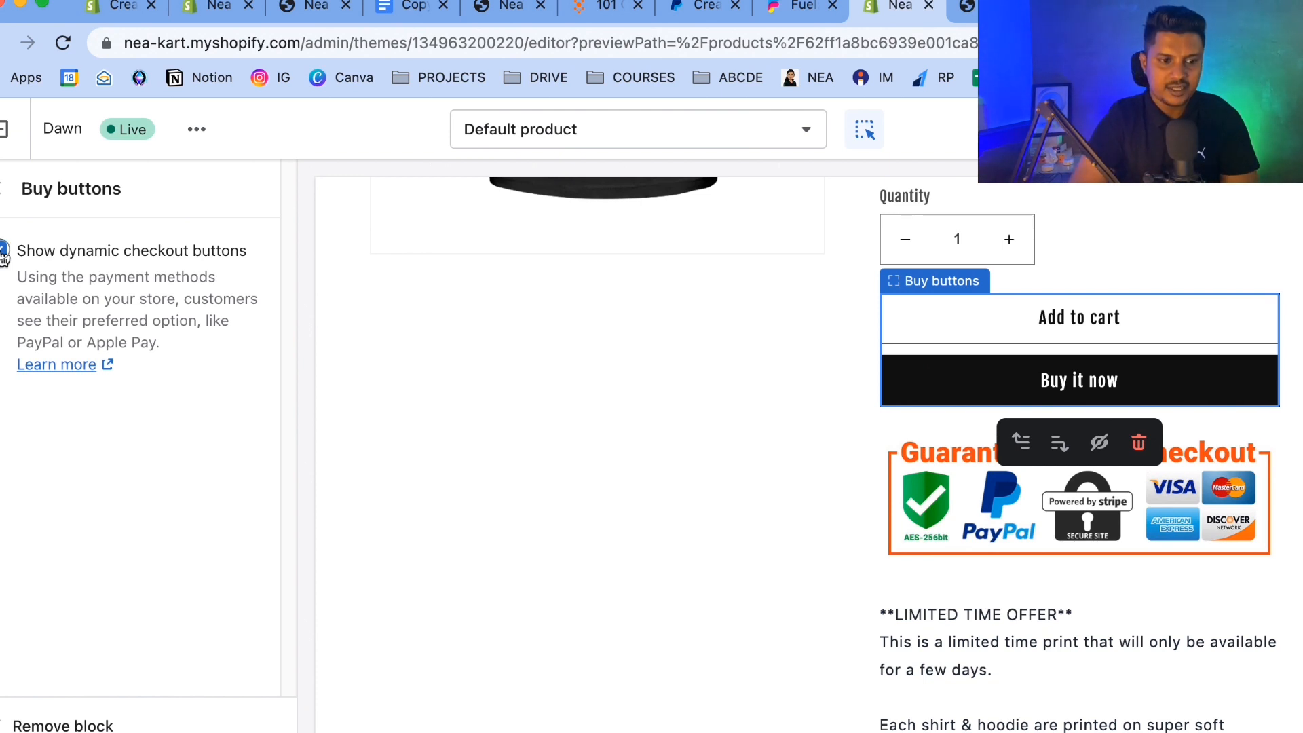
left_click(3, 201)
scroll(980, 424, "up", 10)
scroll(978, 424, "down", 7)
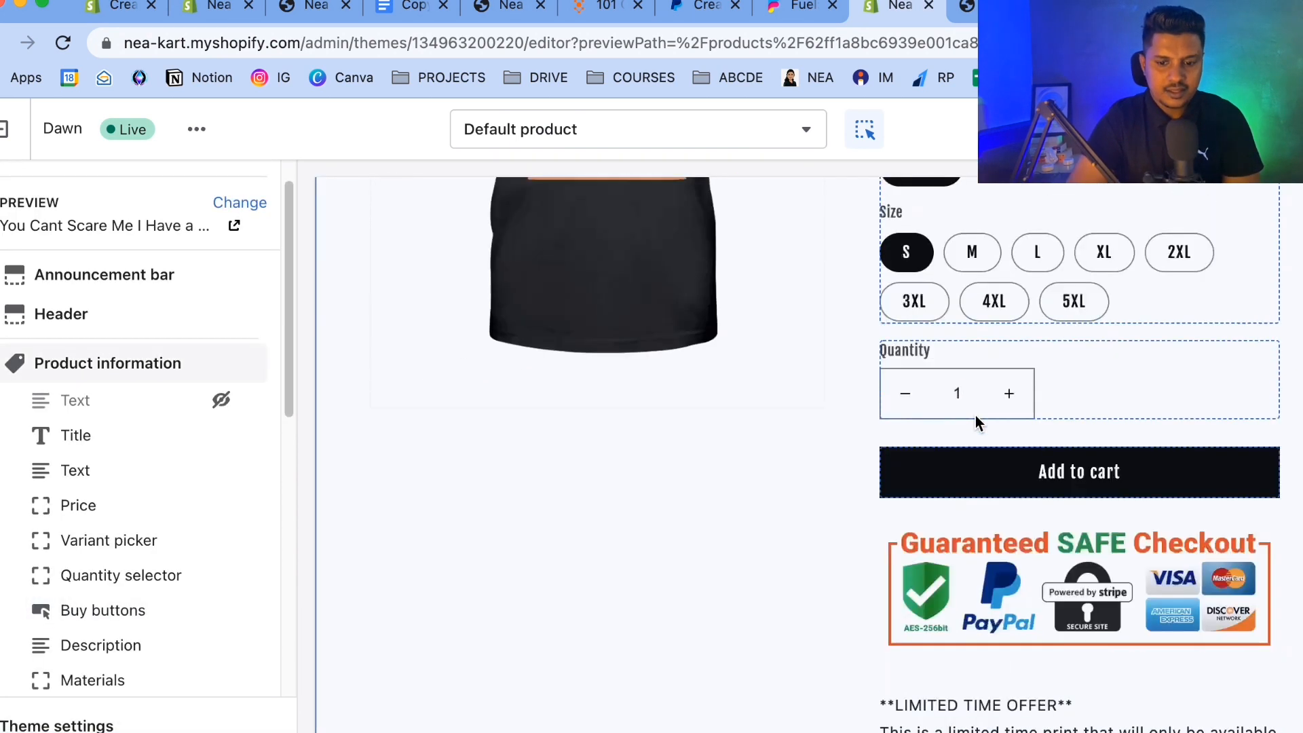
Review the Product information blocks and the product page preview in the template.
scroll(978, 421, "down", 3)
left_click(93, 436)
scroll(98, 442, "down", 2)
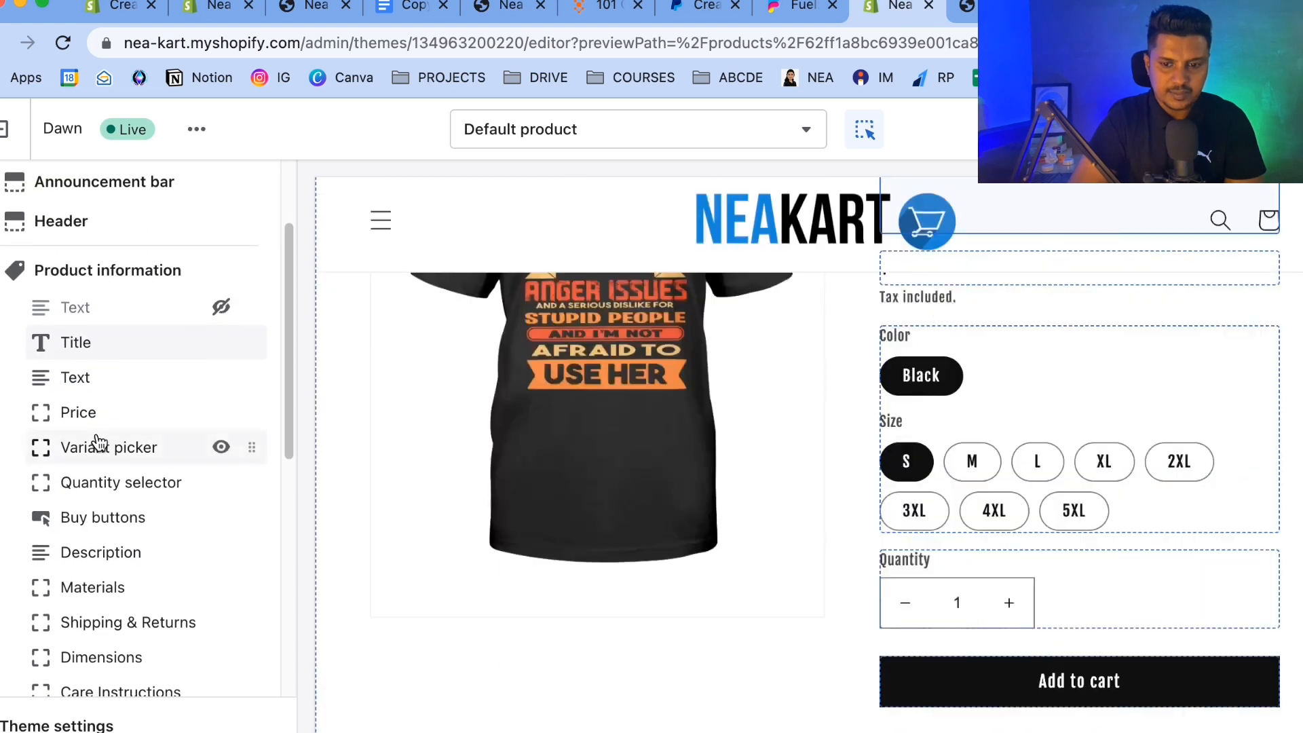
scroll(98, 442, "down", 5)
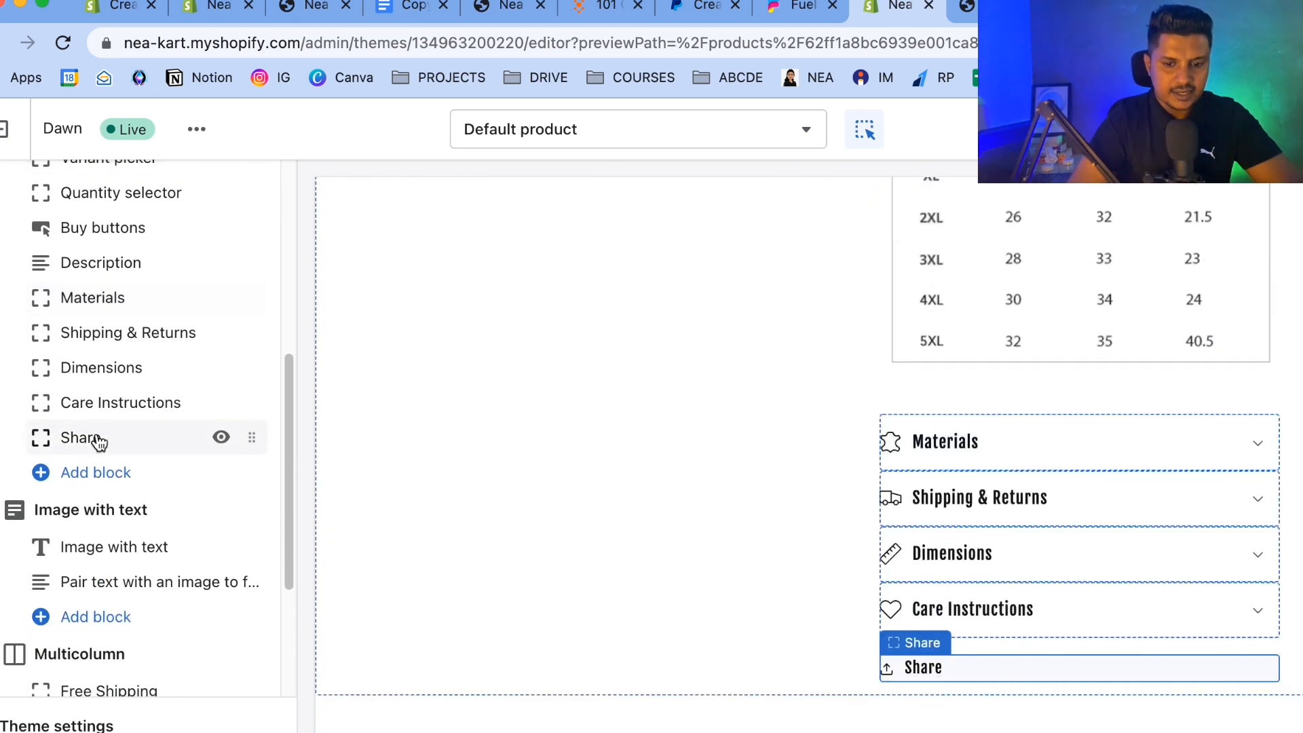
scroll(99, 442, "down", 1)
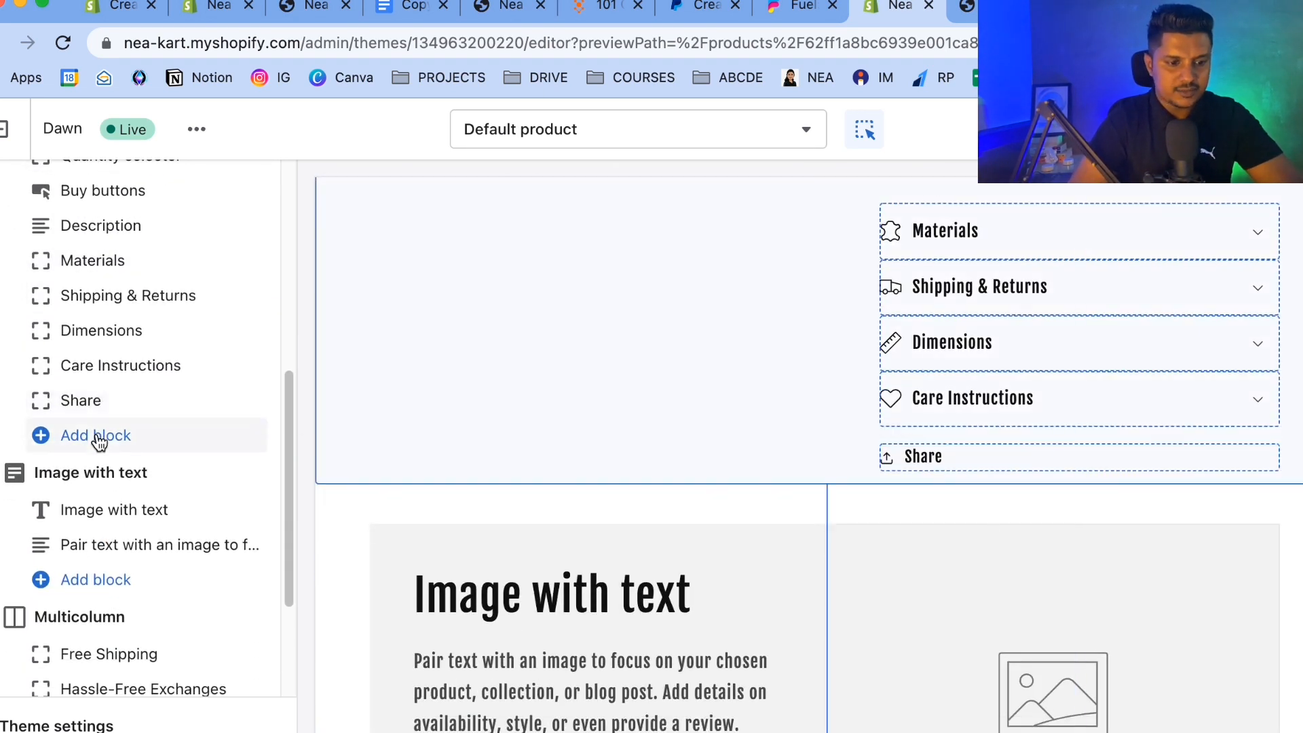
scroll(99, 441, "up", 10)
scroll(922, 320, "up", 5)
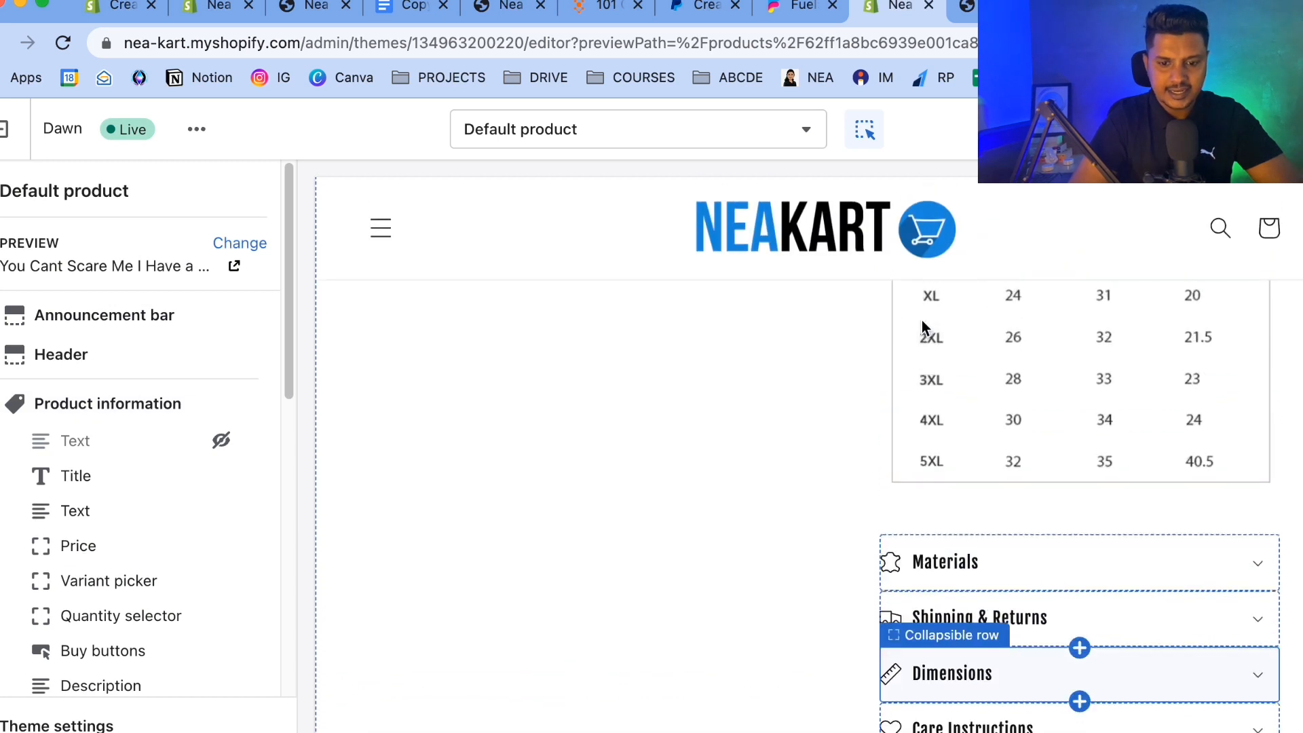
scroll(755, 544, "down", 3)
left_click(763, 480)
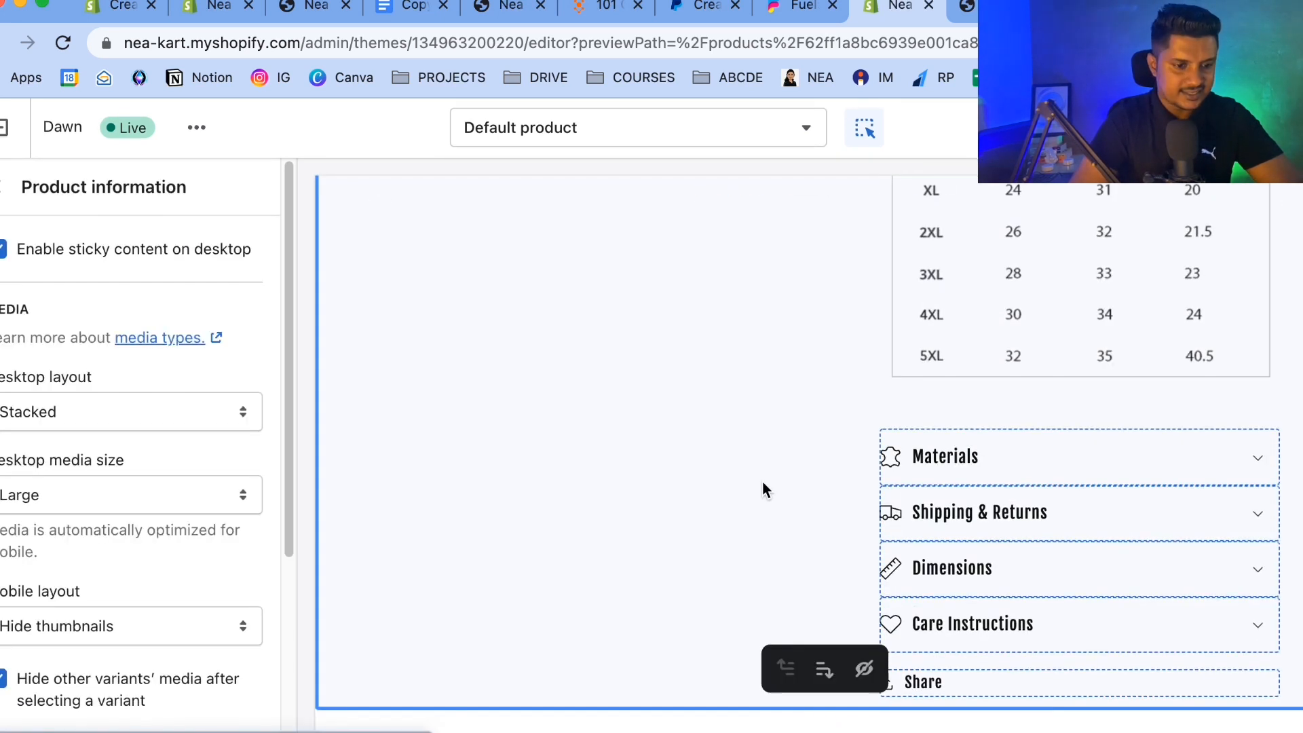
left_click(3, 197)
Hide the Materials, Shipping & Returns, Dimensions, Care Instructions and Share blocks of the product information section.
scroll(105, 527, "down", 5)
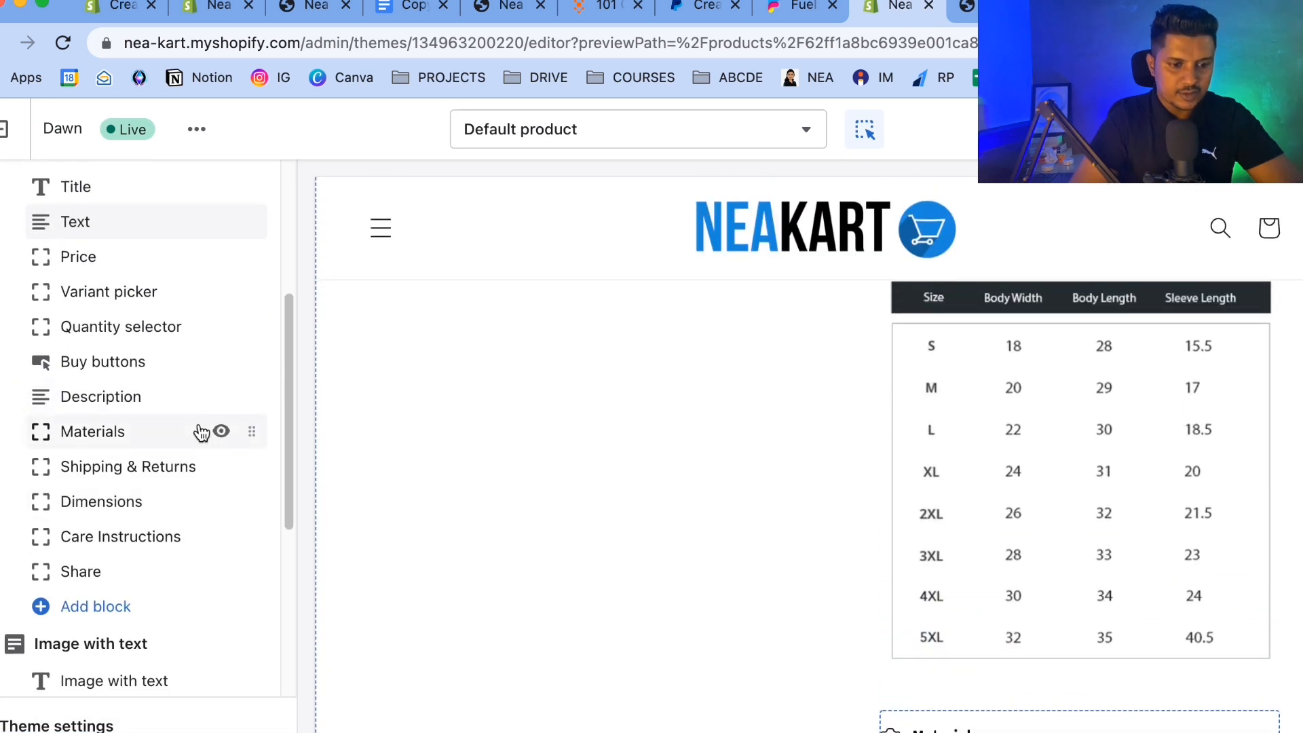
left_click(221, 432)
left_click(221, 467)
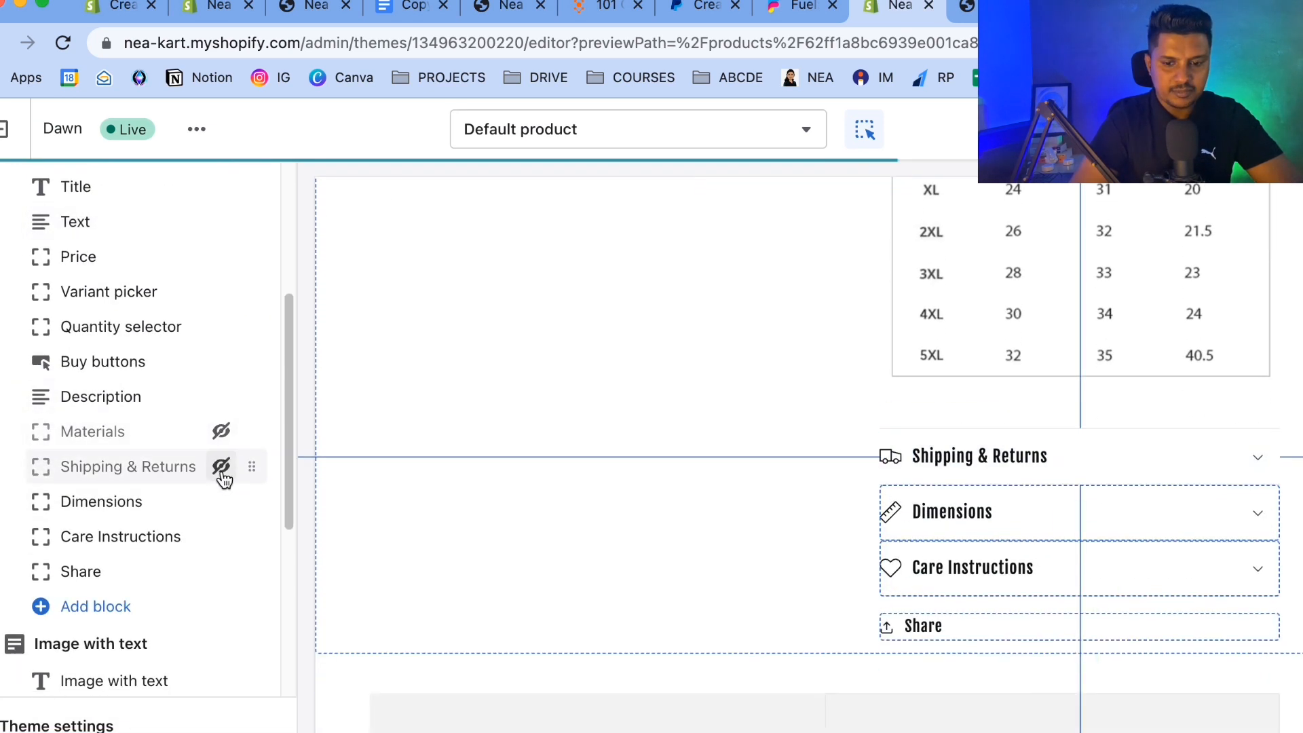
left_click(221, 501)
left_click(221, 536)
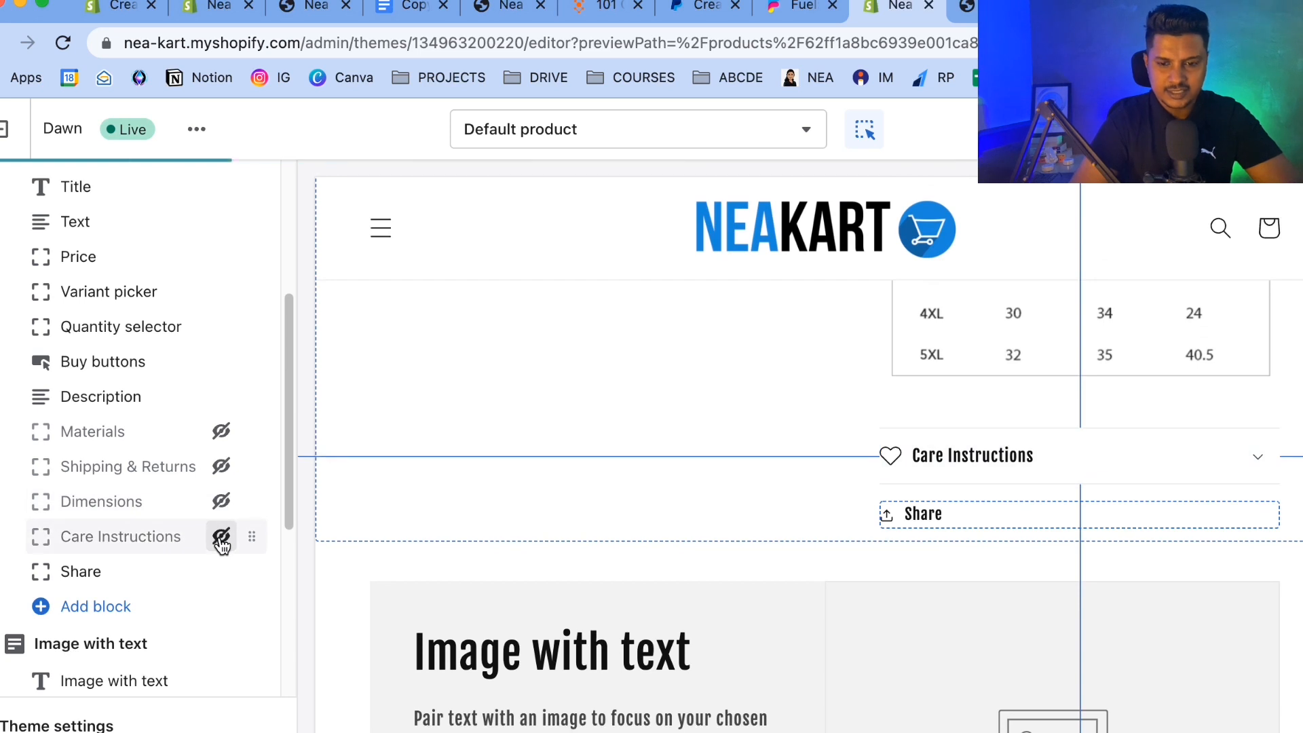
scroll(816, 415, "up", 10)
scroll(816, 415, "down", 4)
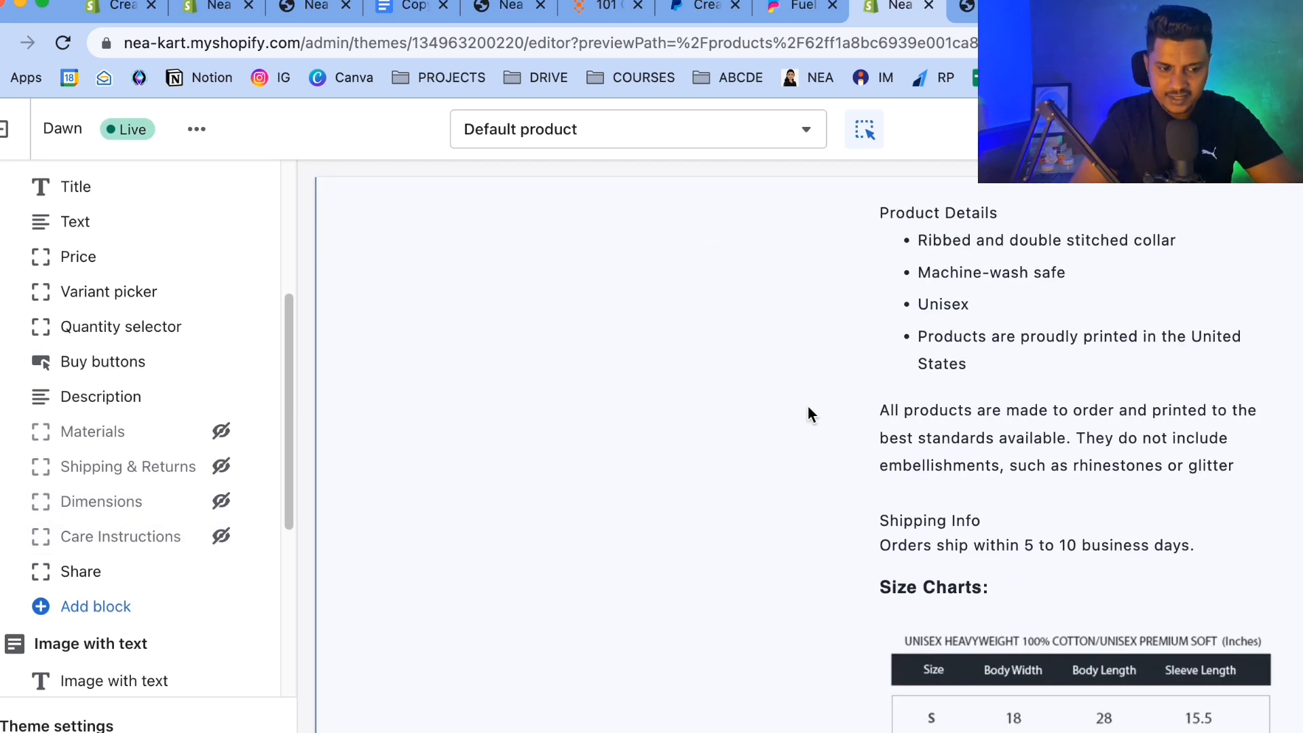
left_click(221, 574)
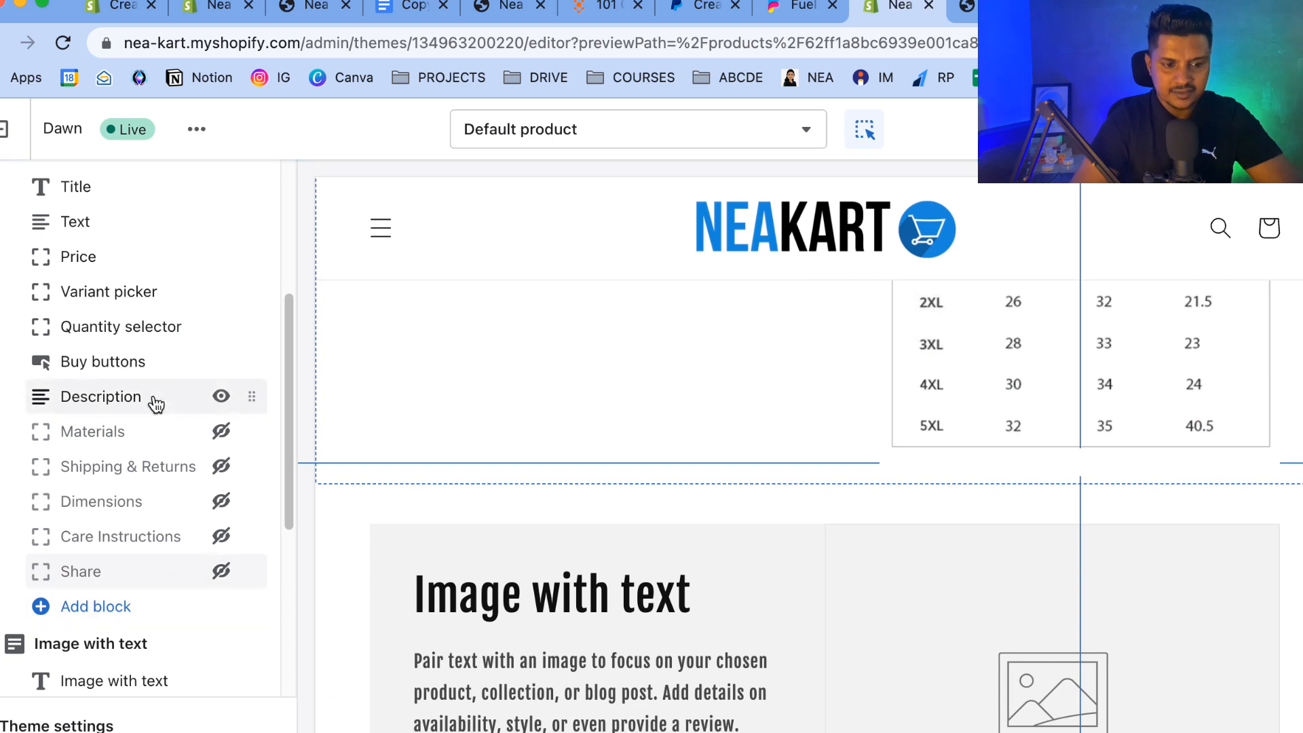
Hide the Image with text and Multicolumn sections on the product template.
left_click(156, 403)
left_click(9, 183)
scroll(570, 388, "up", 8)
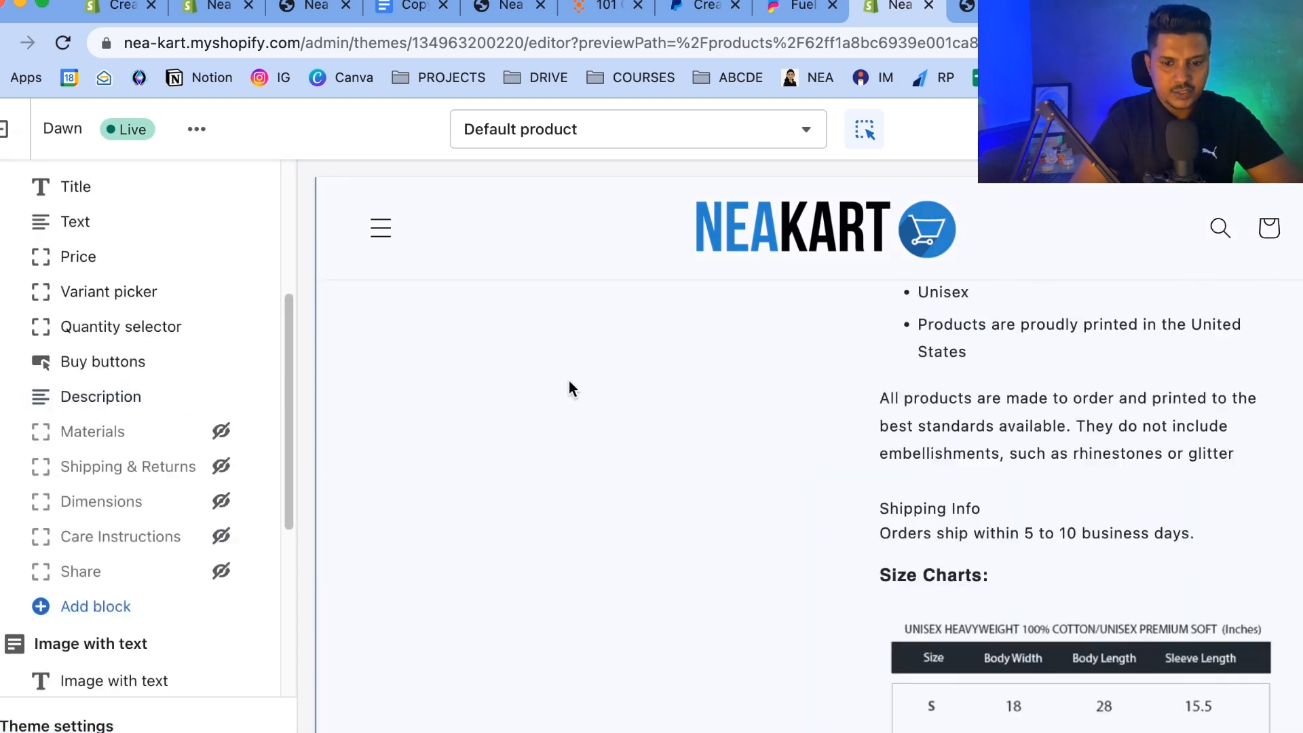
scroll(570, 388, "up", 10)
scroll(5, 648, "down", 5)
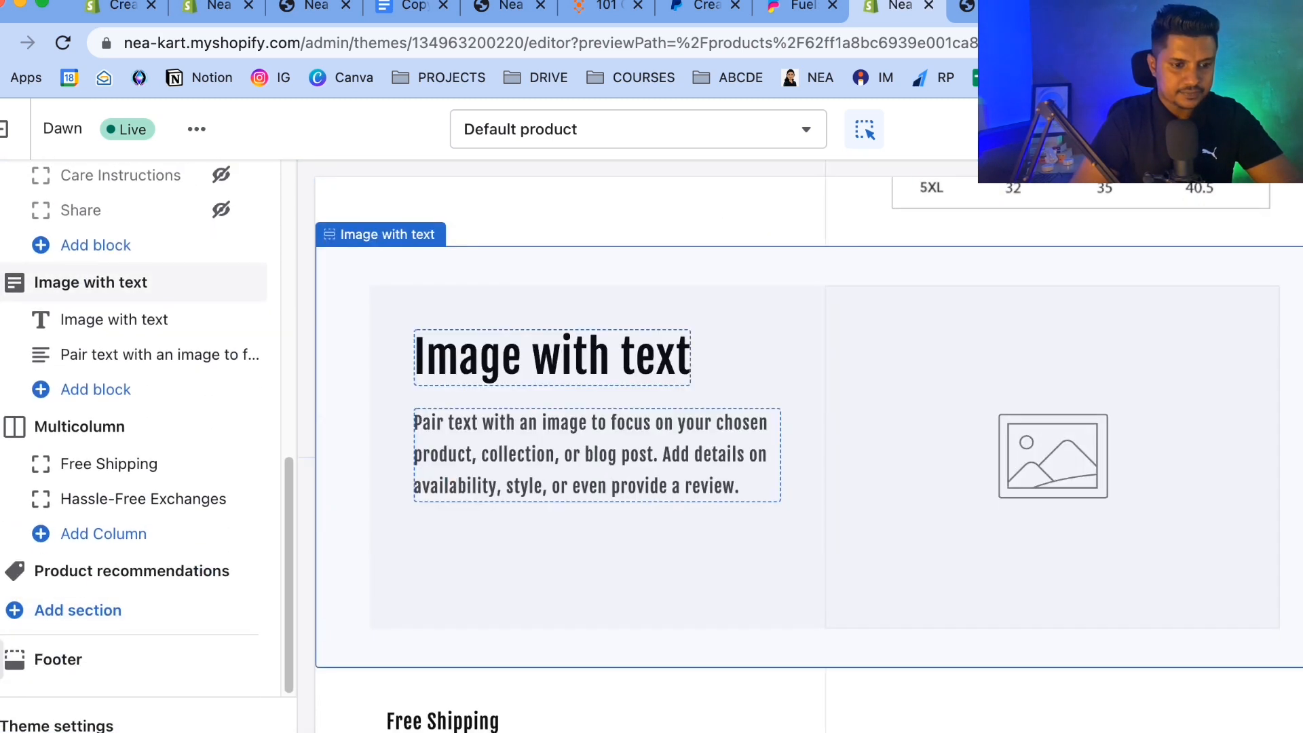
left_click(220, 282)
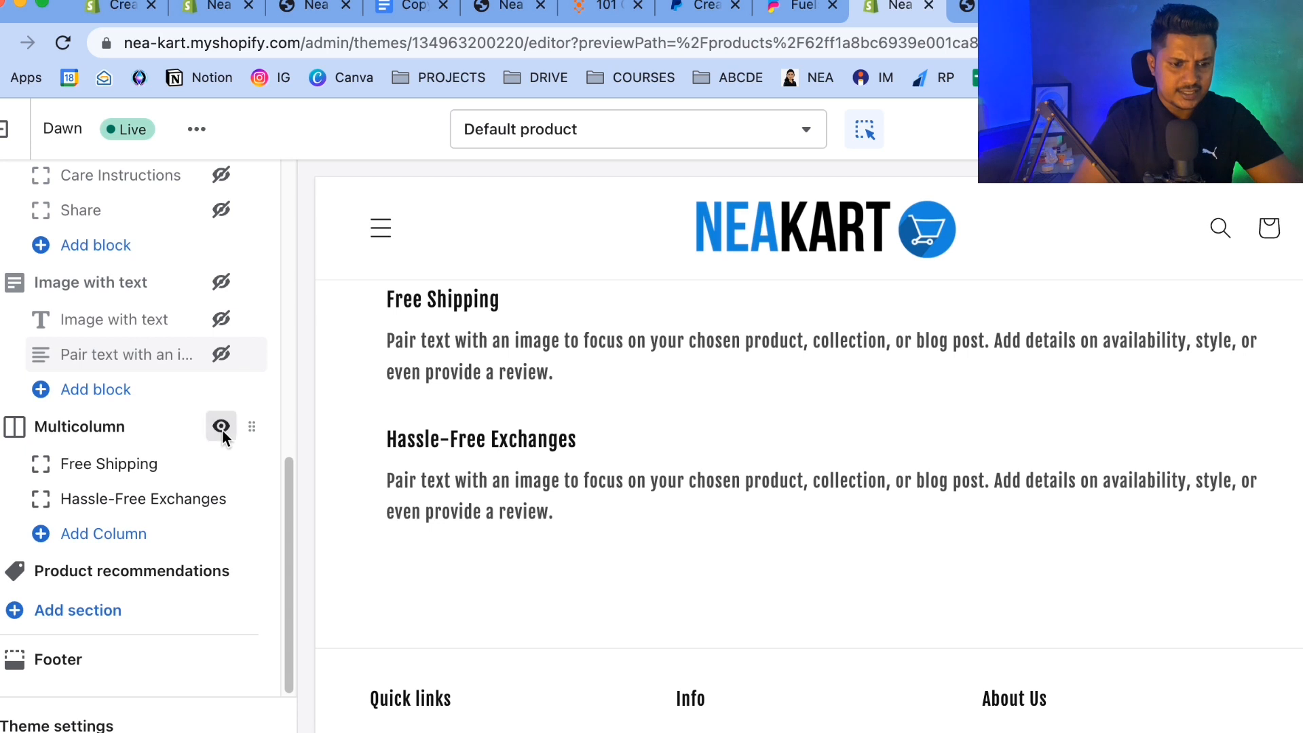
left_click(221, 425)
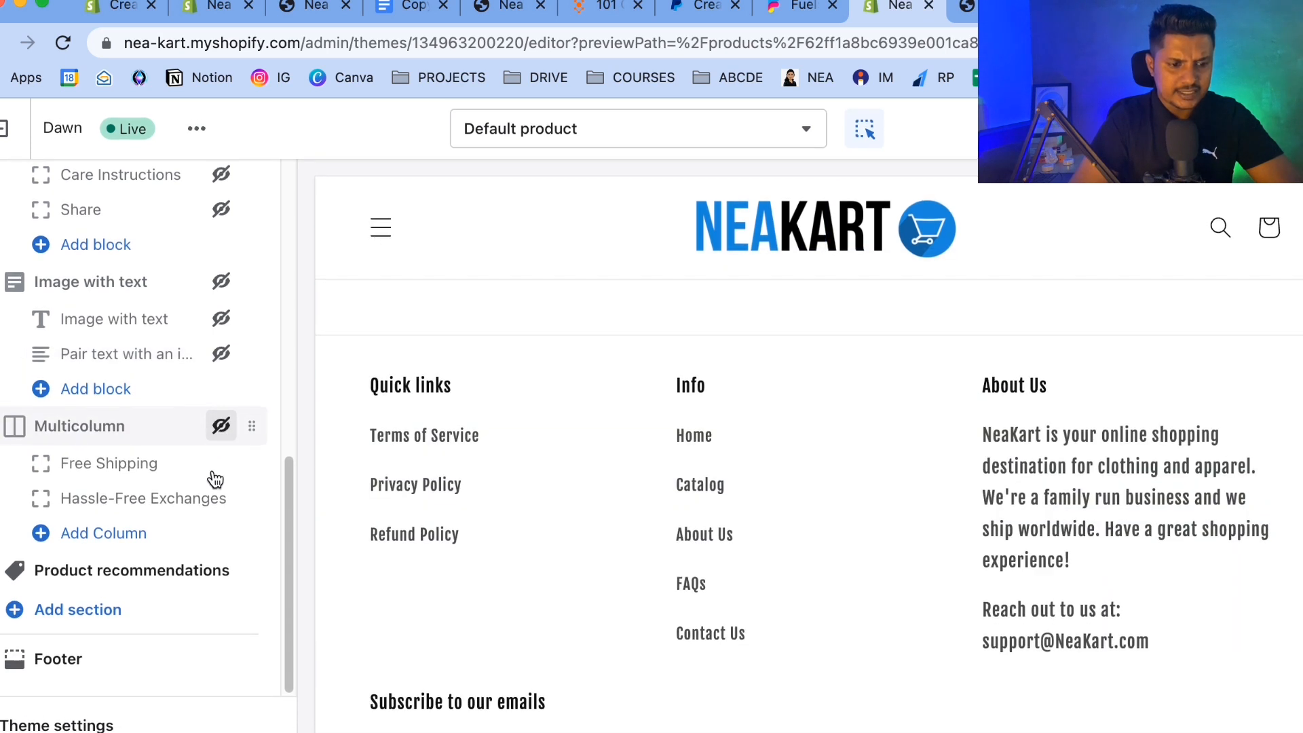
Inspect the Product recommendations section settings.
left_click(141, 578)
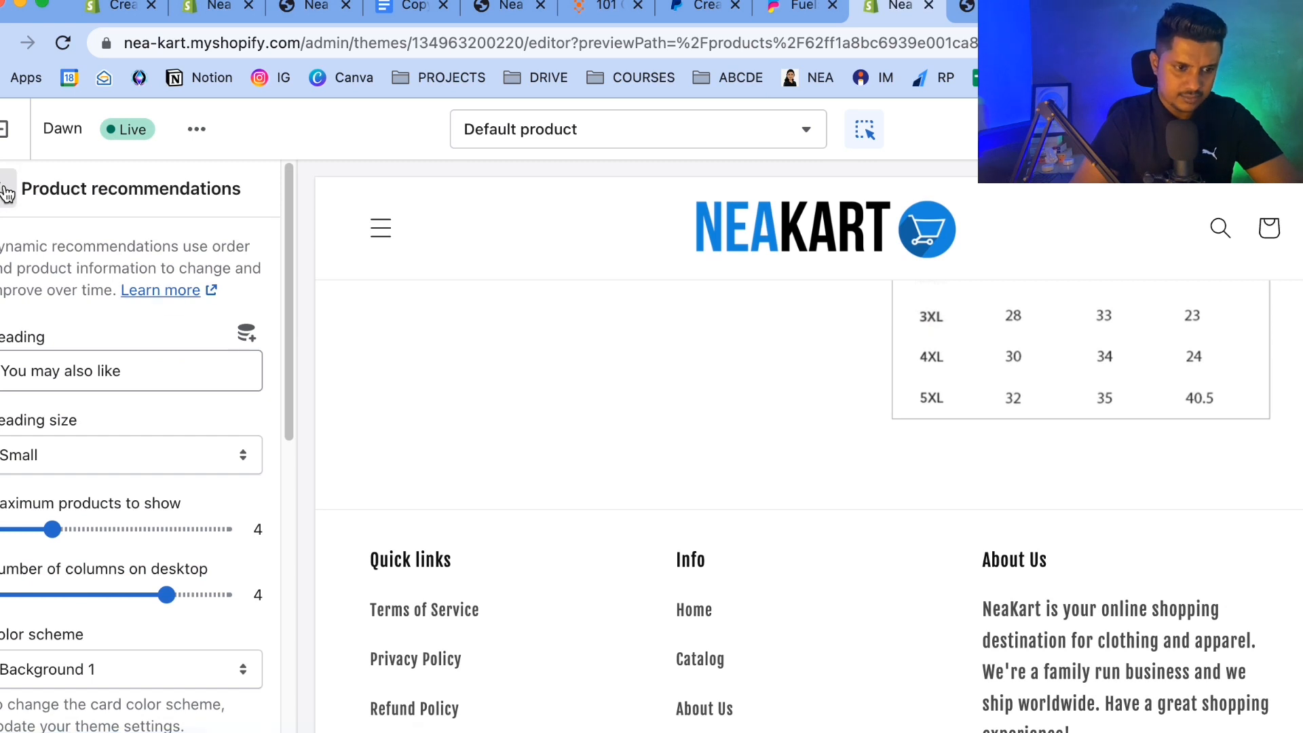
scroll(547, 492, "up", 15)
scroll(547, 491, "down", 20)
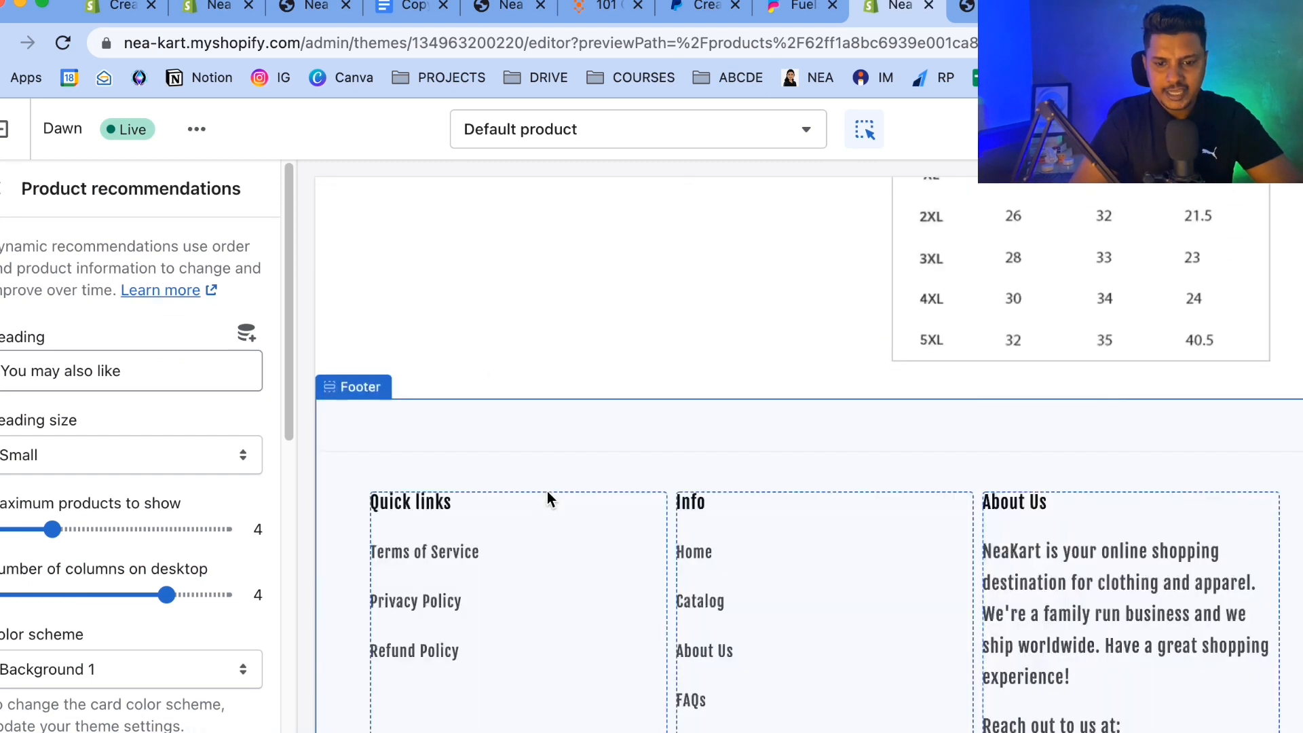
scroll(426, 235, "up", 2)
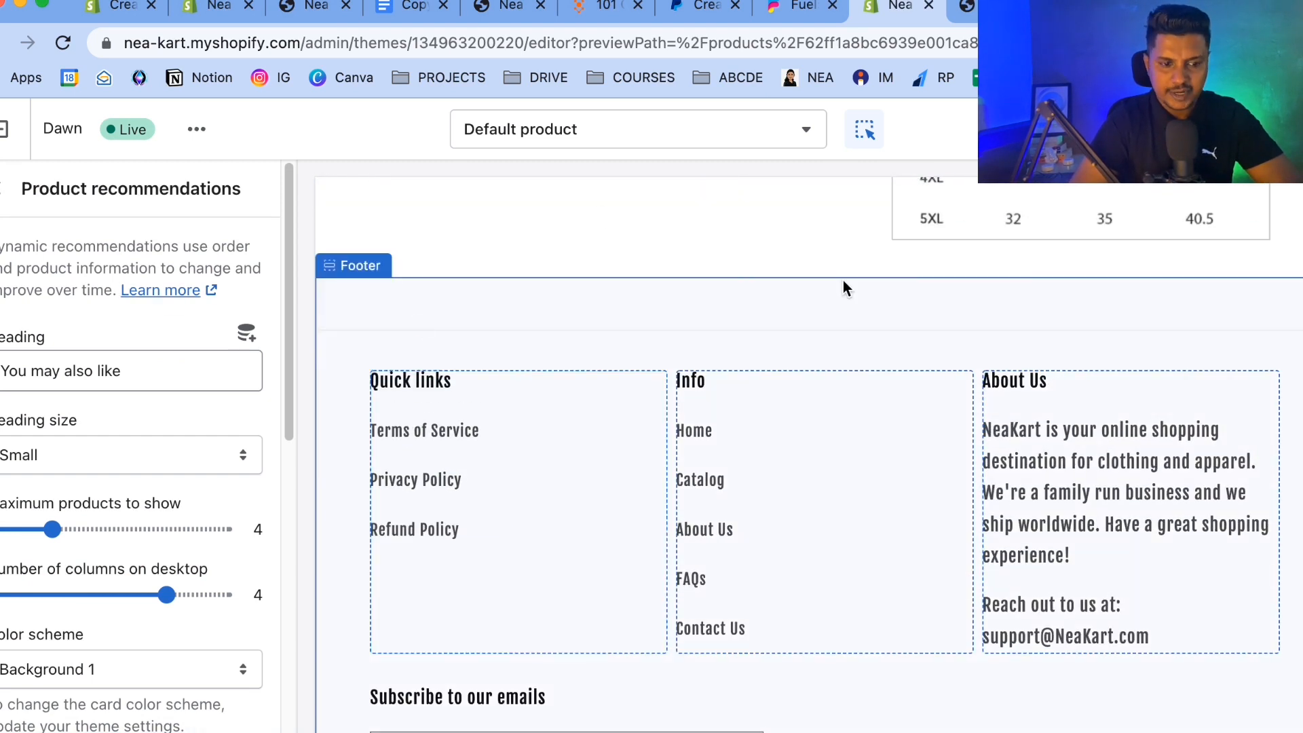
left_click(2, 191)
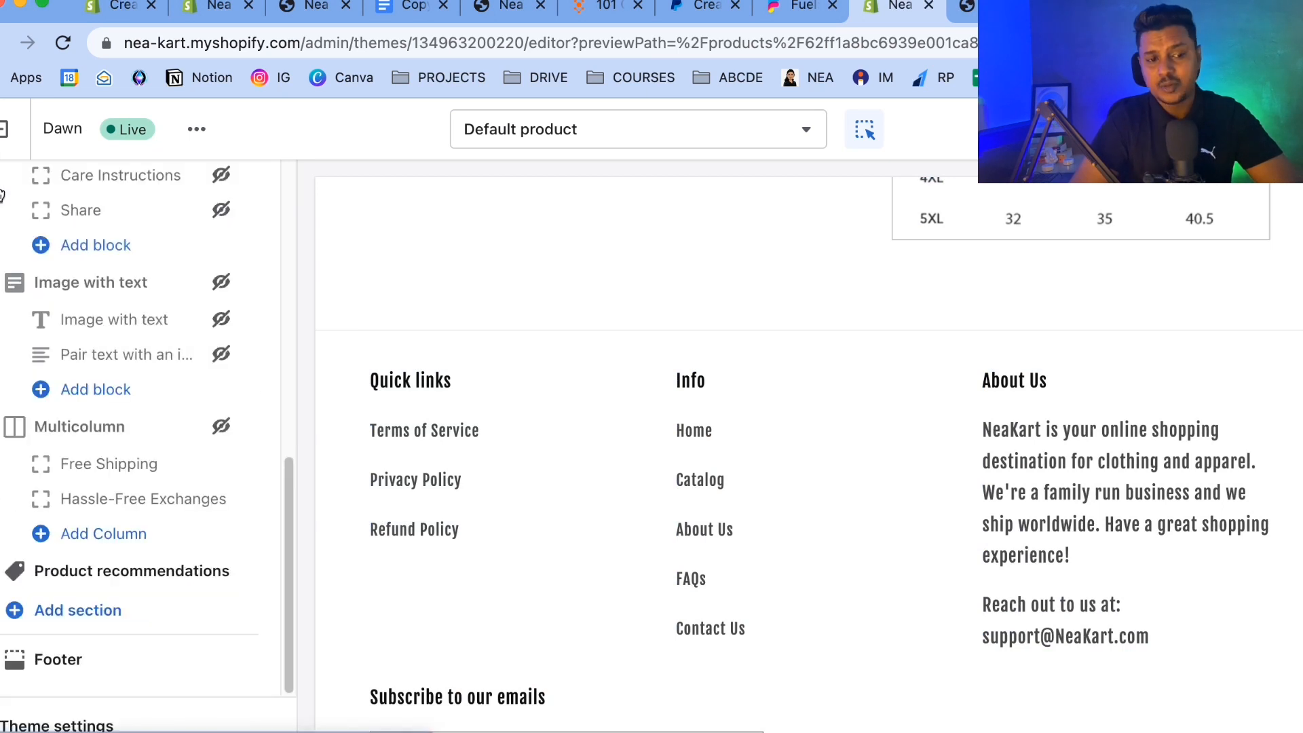
Set the footer's color scheme to Background 2.
scroll(647, 314, "up", 2)
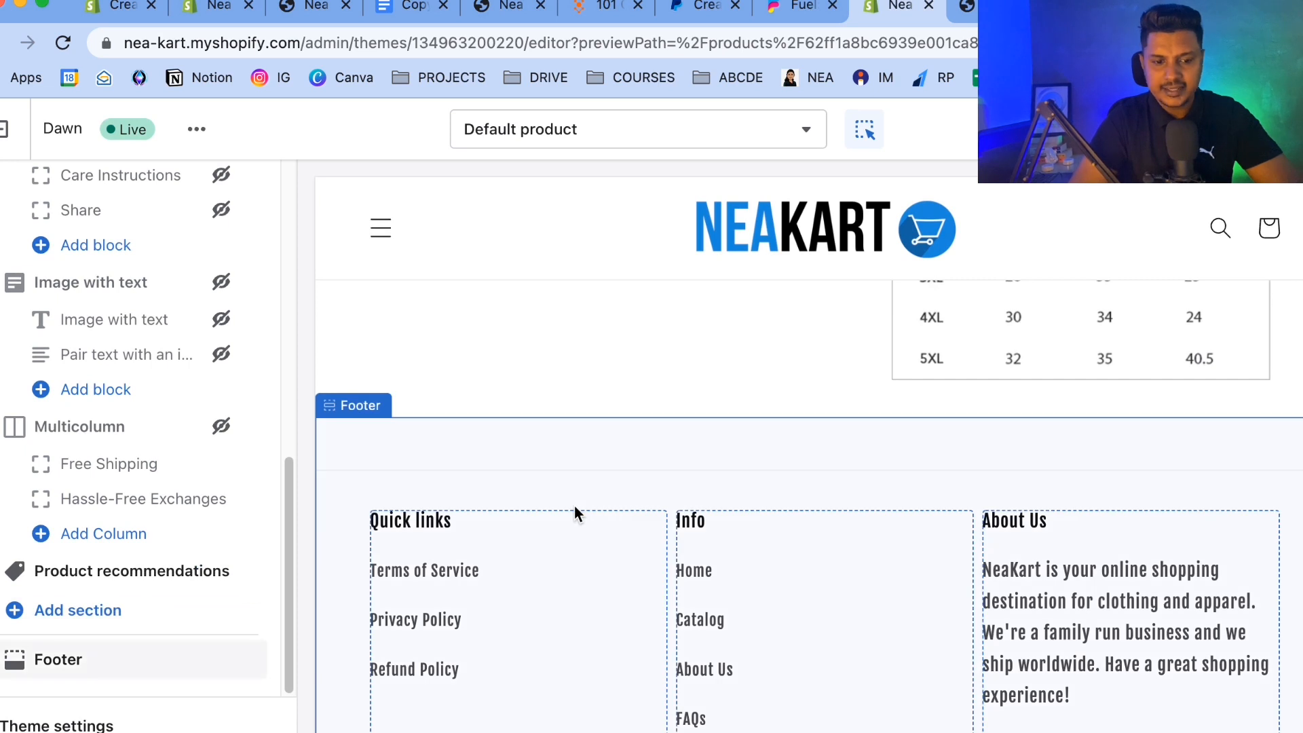
left_click(329, 507)
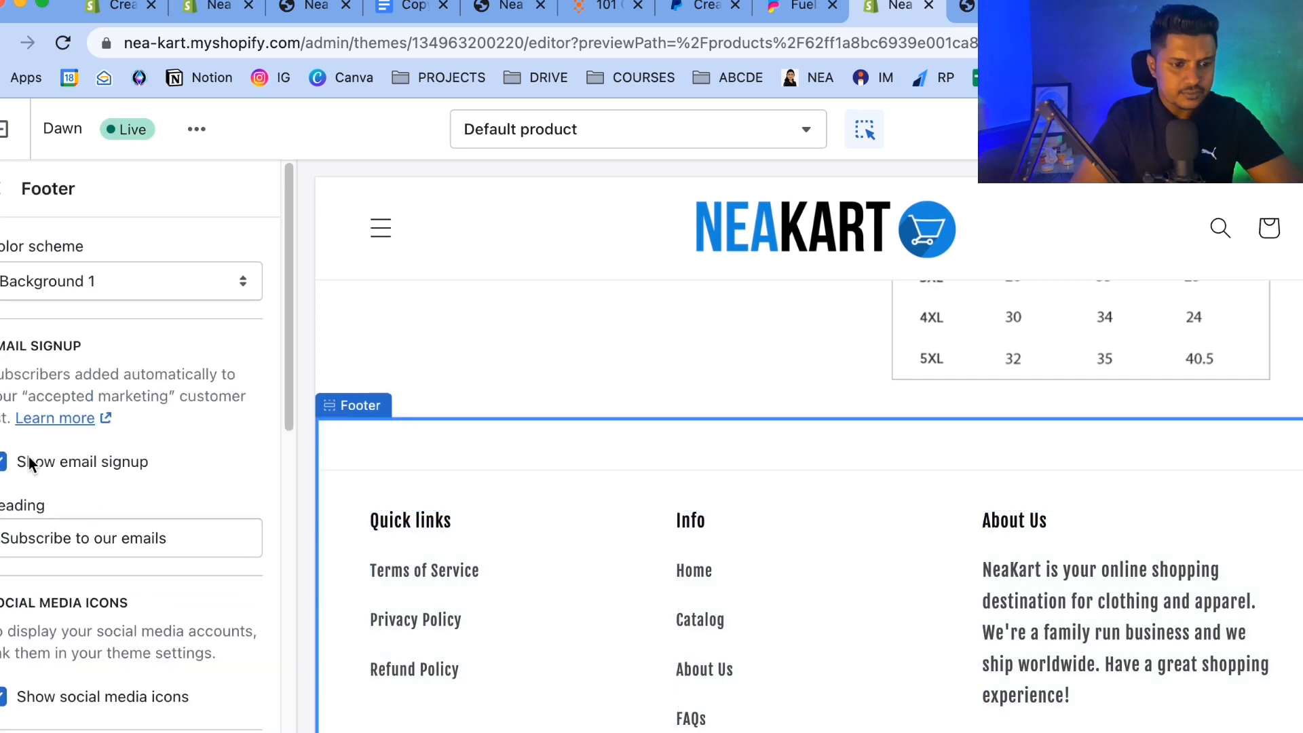
left_click(91, 282)
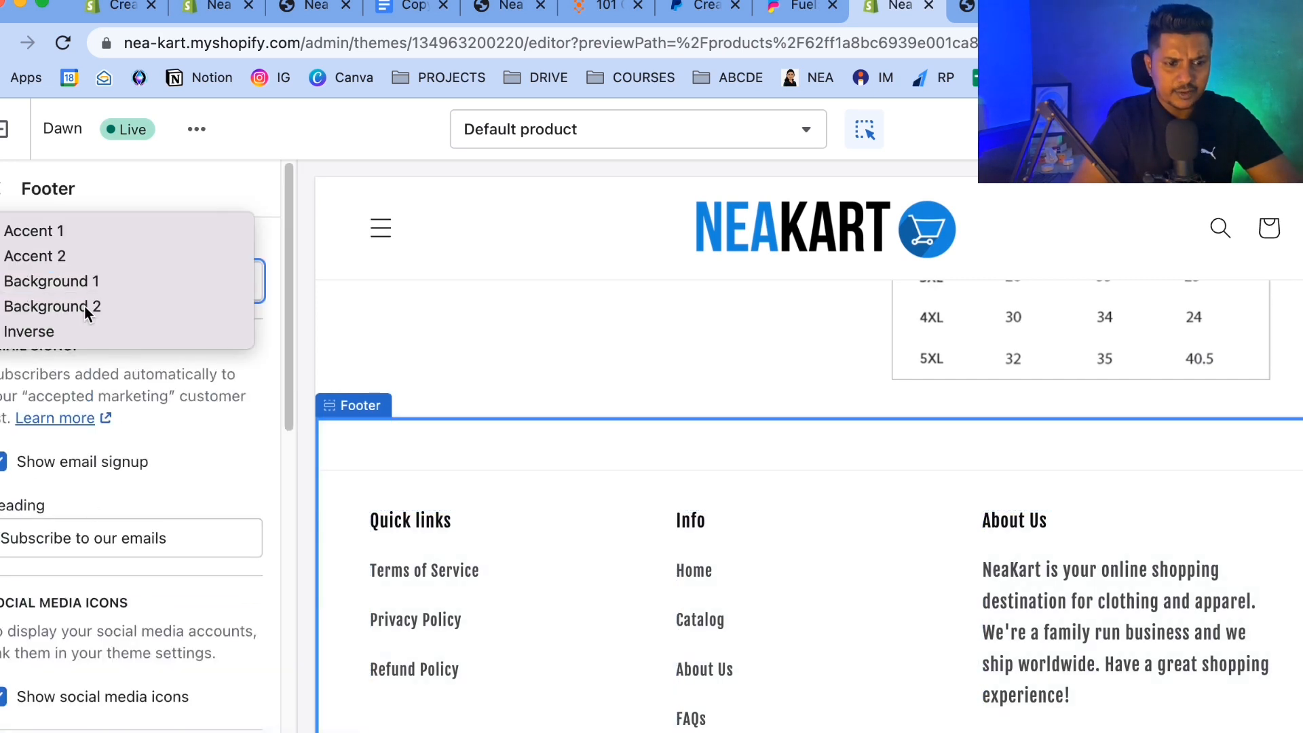
left_click(84, 305)
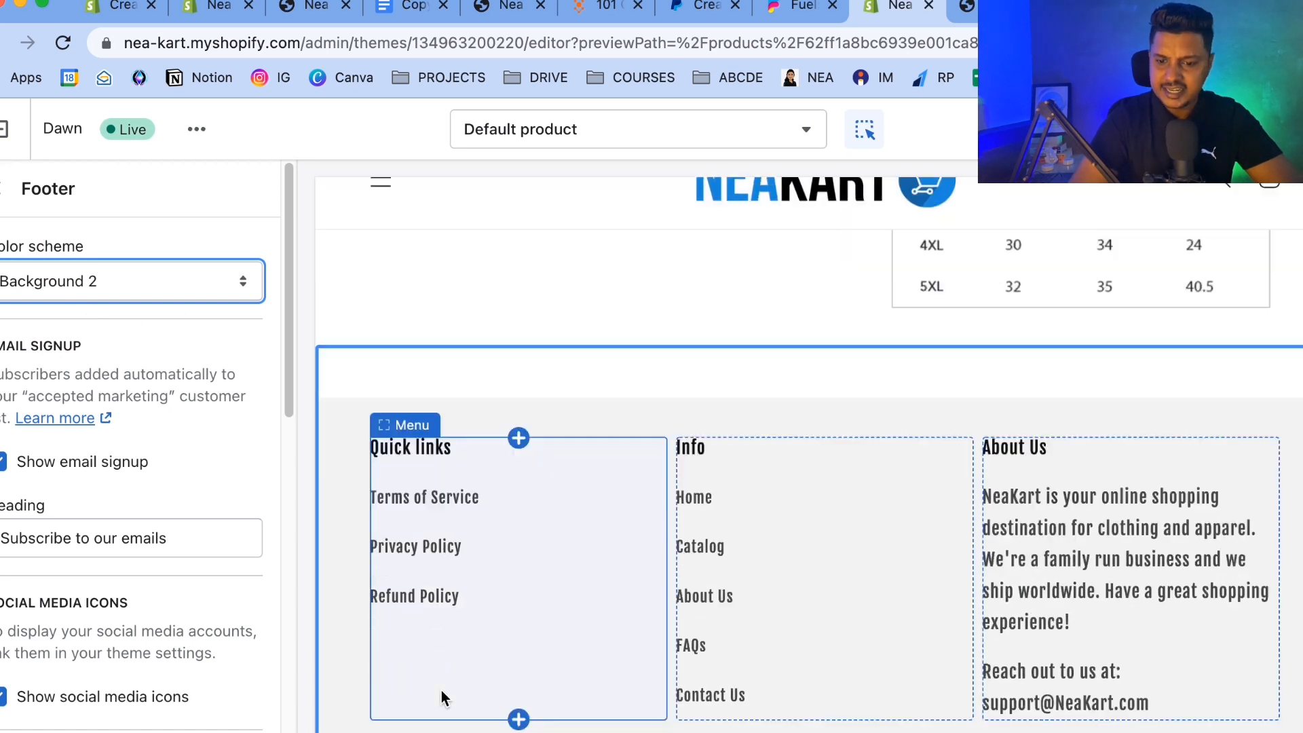
Leave the theme editor and return to the themes list.
scroll(441, 690, "down", 5)
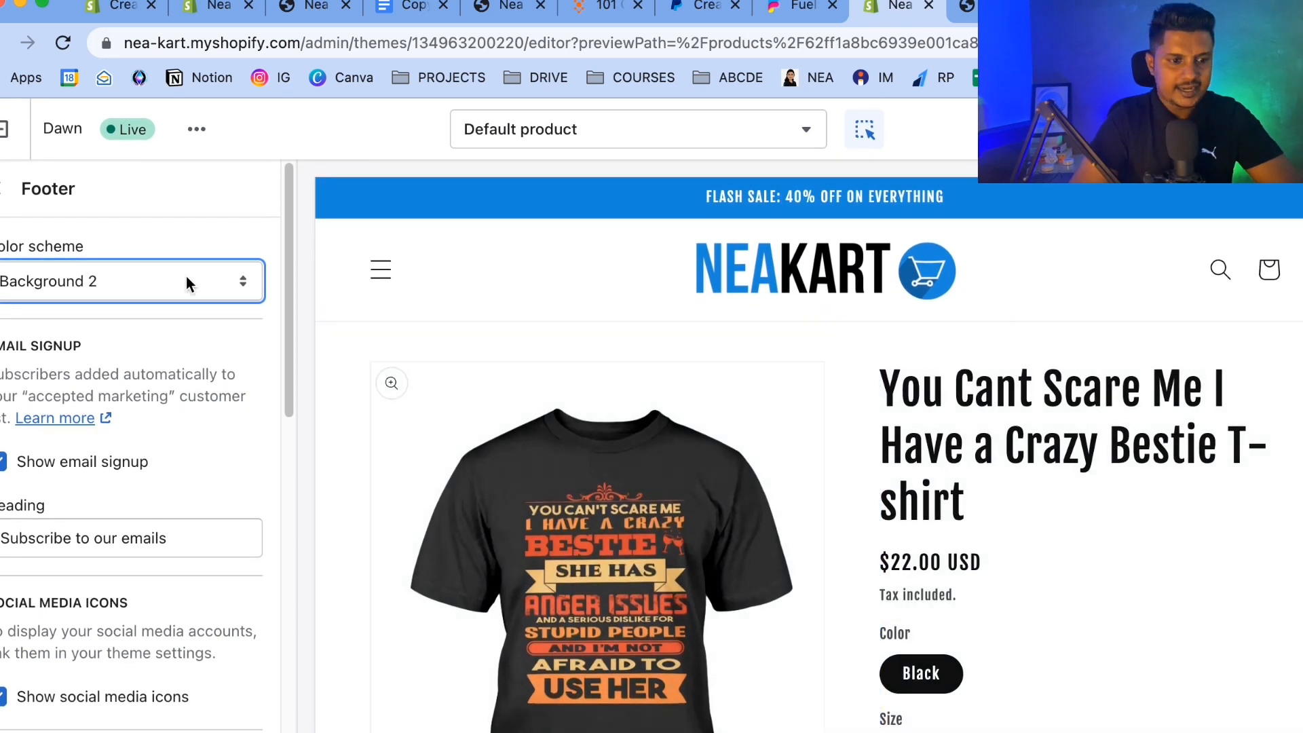
left_click(4, 189)
scroll(134, 460, "down", 2)
scroll(792, 576, "down", 8)
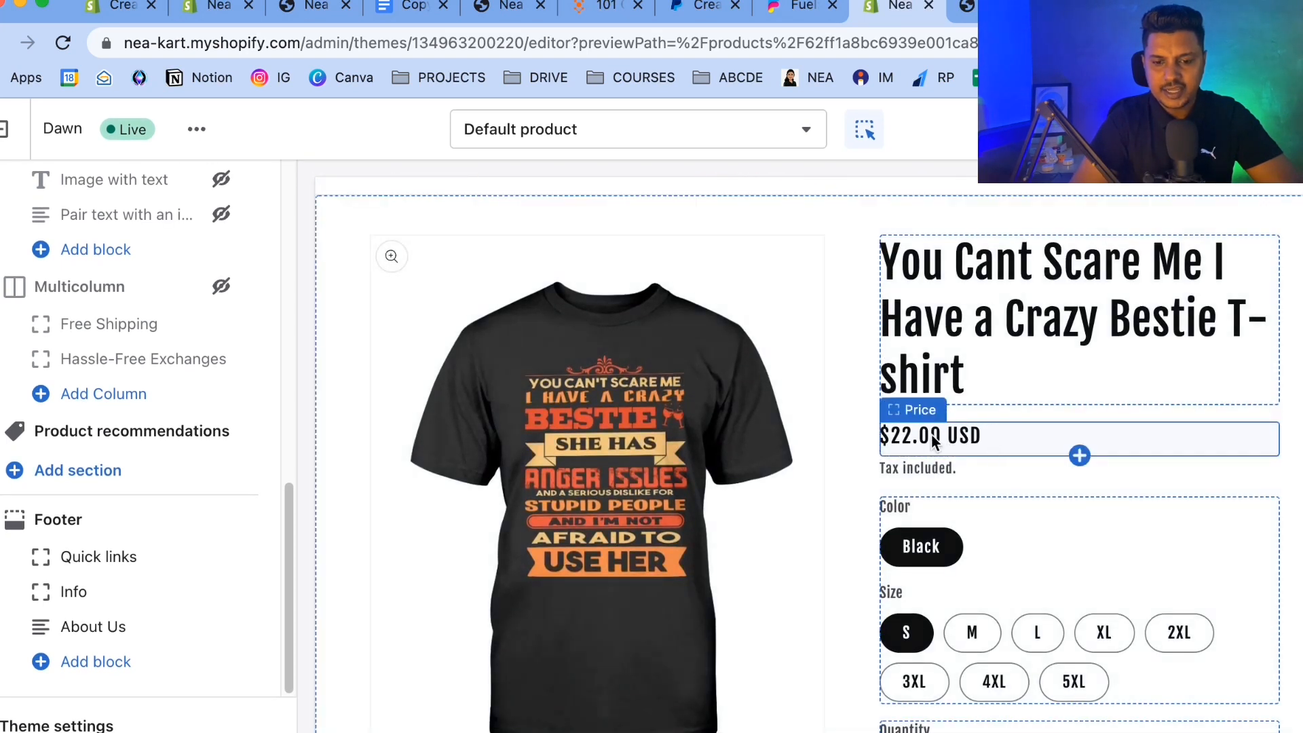
scroll(576, 349, "up", 2)
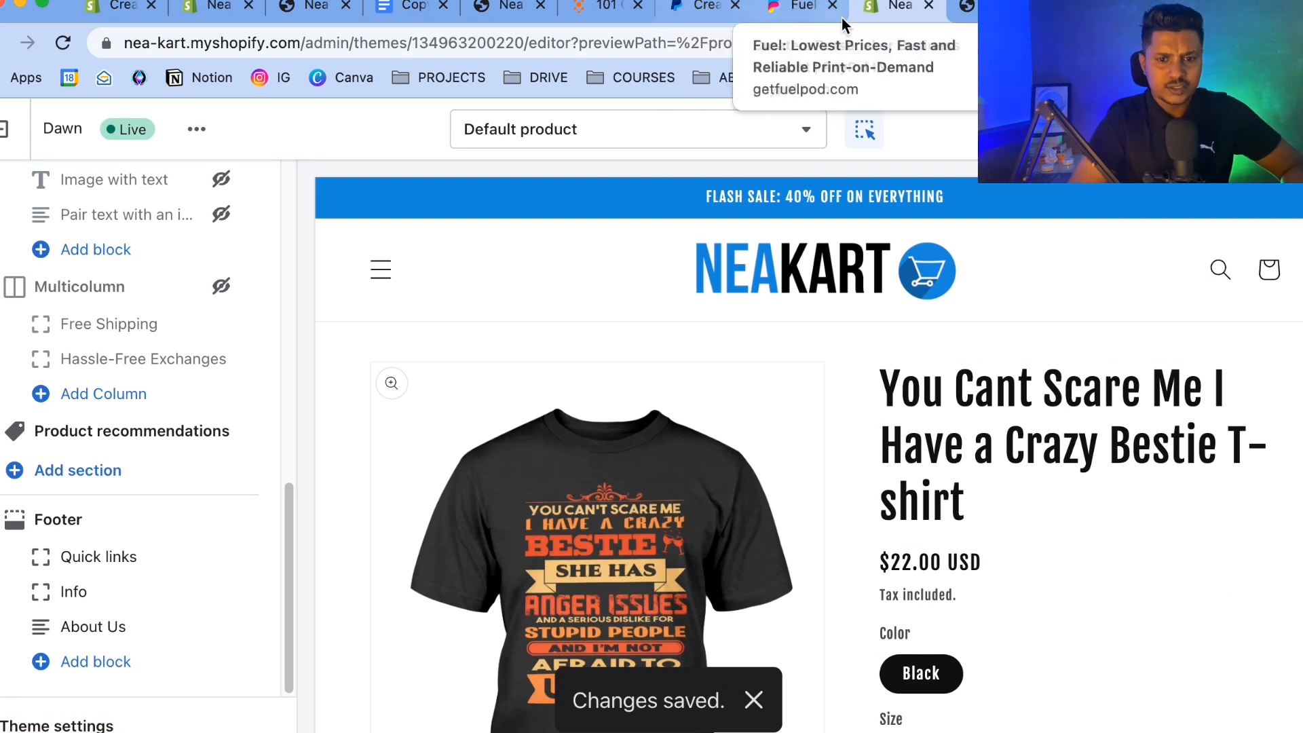
left_click(6, 139)
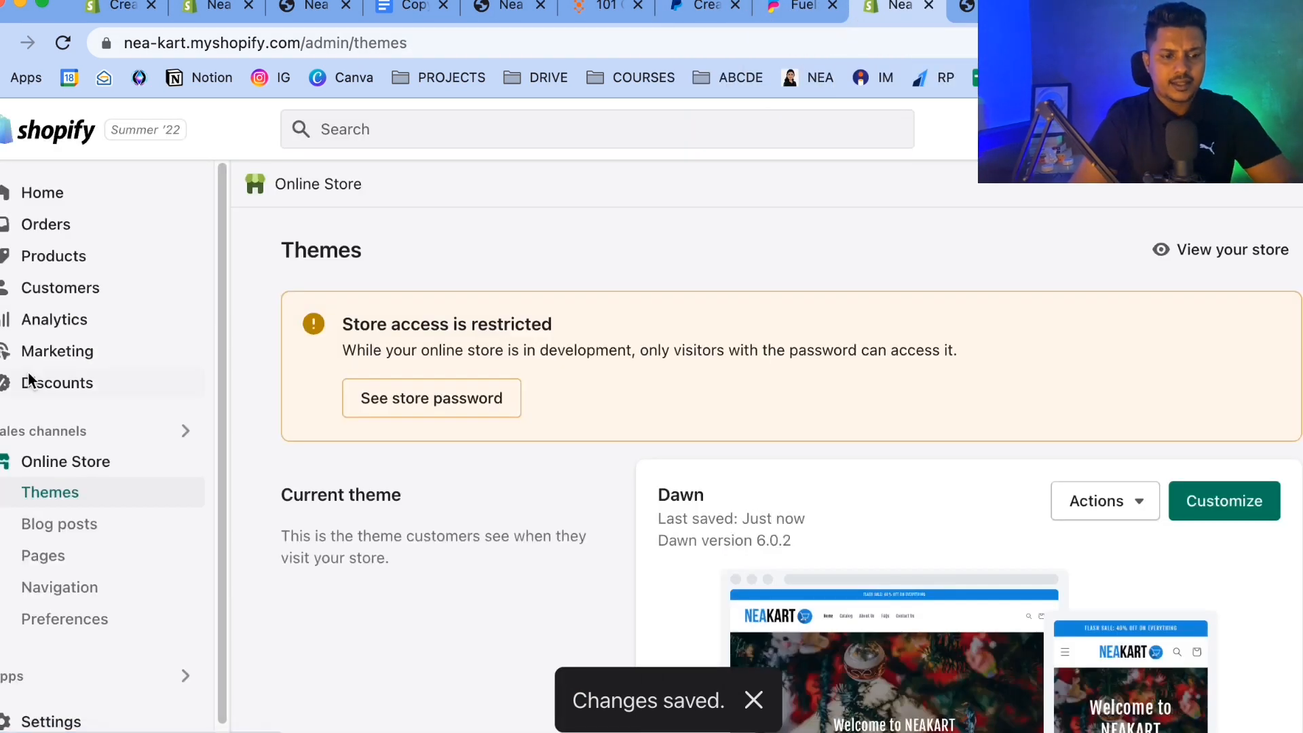
Open the You Cant Scare Me I Have a Crazy Bestie T-shirt product and bulk-edit all its variants.
left_click(38, 260)
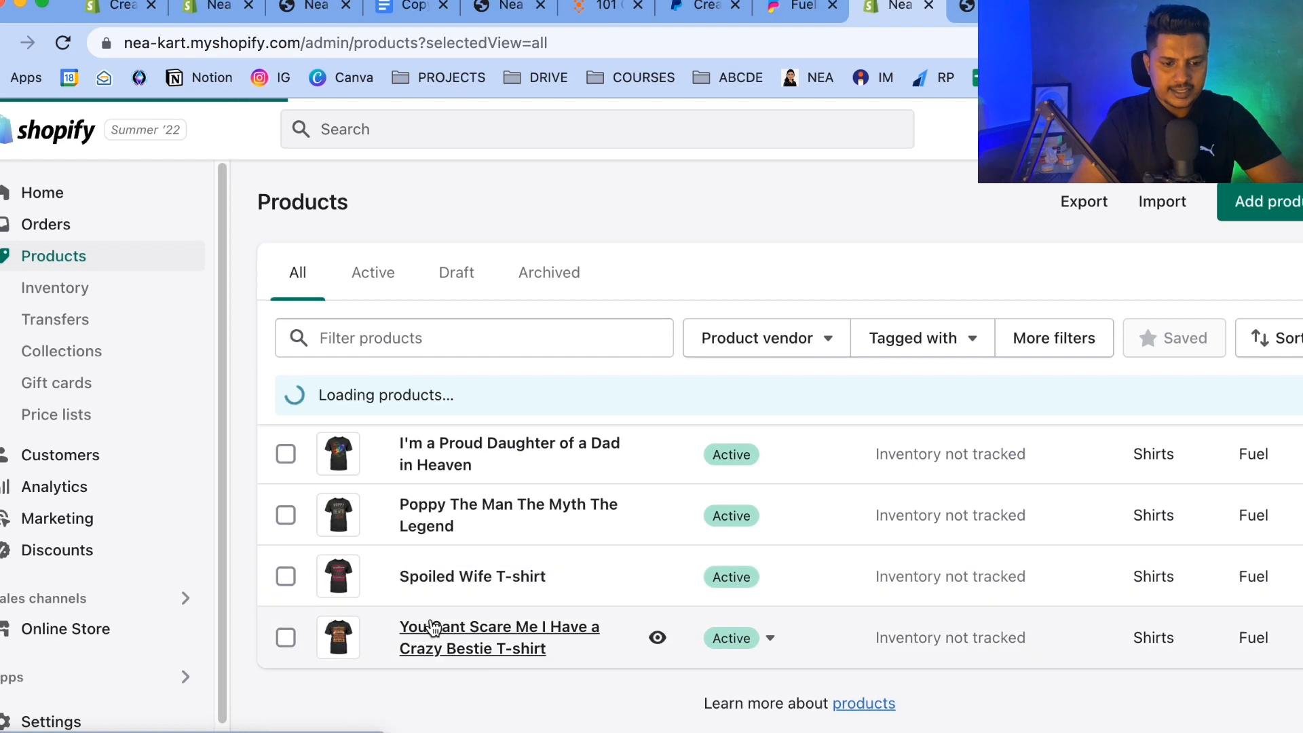
left_click(430, 626)
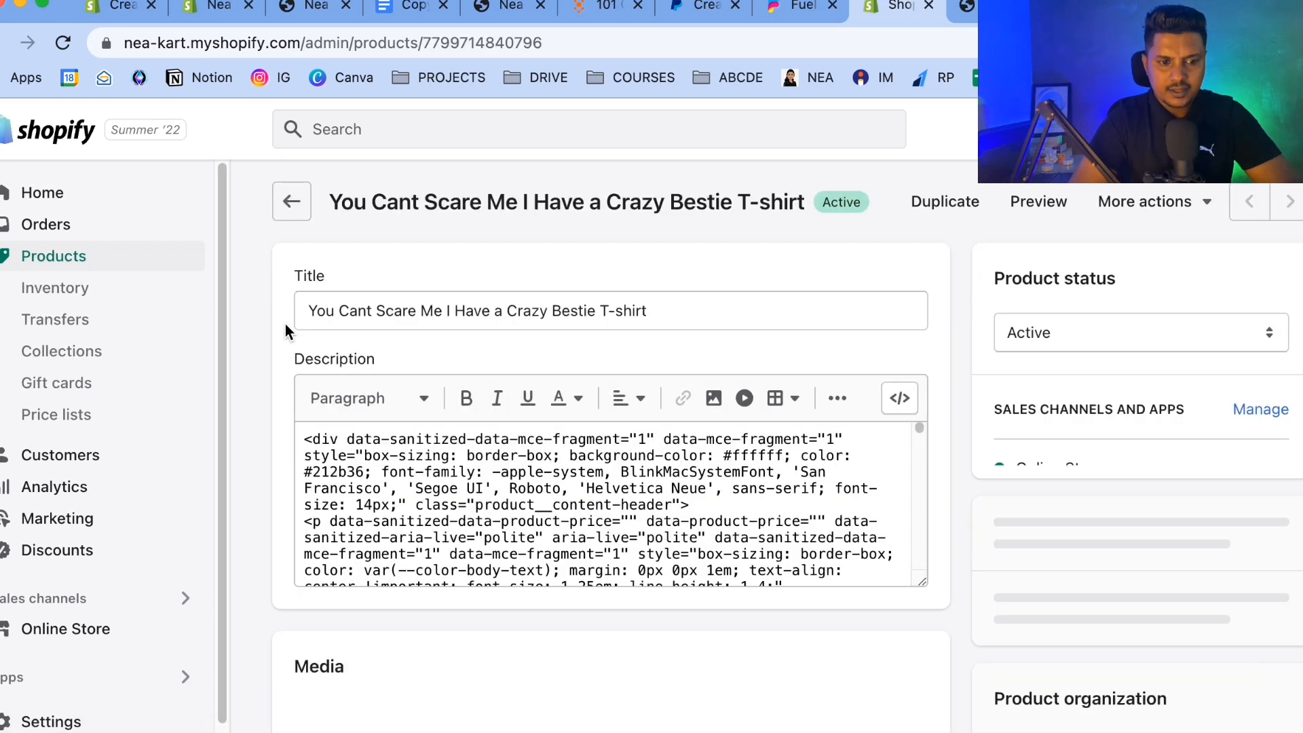
scroll(251, 484, "down", 10)
scroll(251, 483, "down", 15)
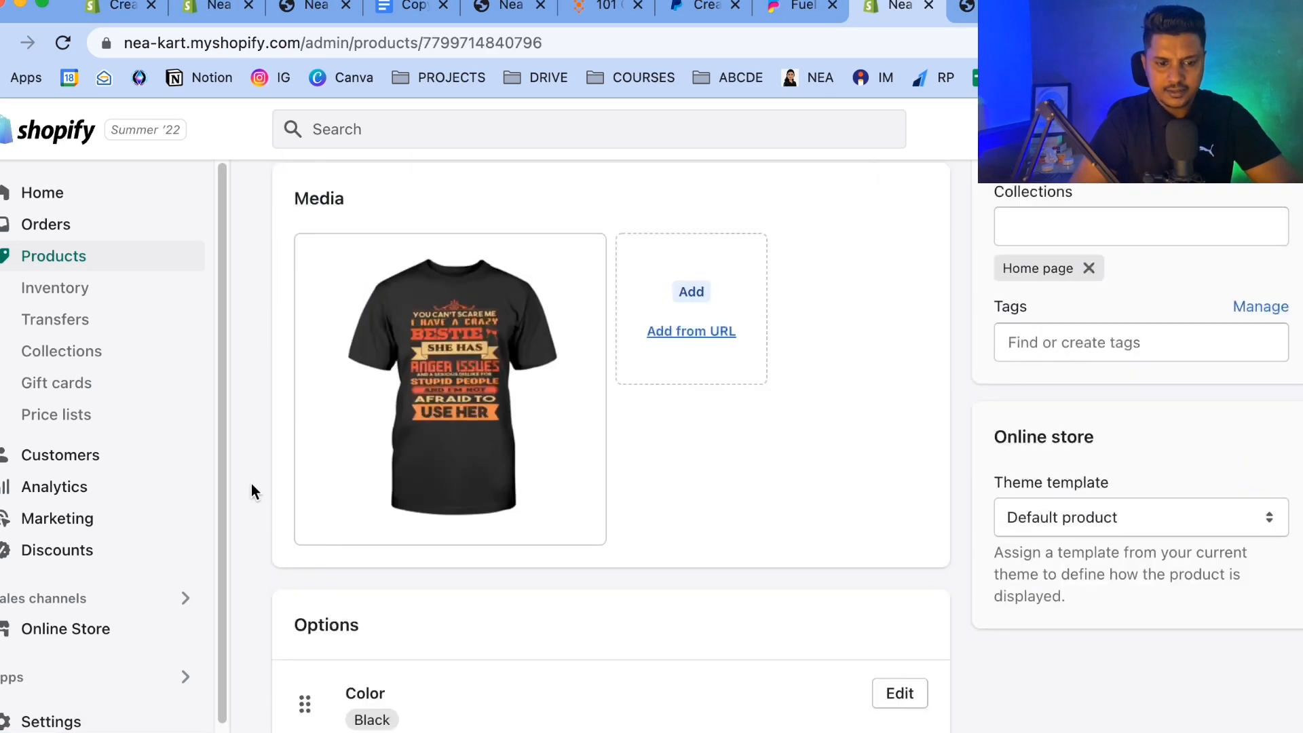
scroll(251, 483, "down", 3)
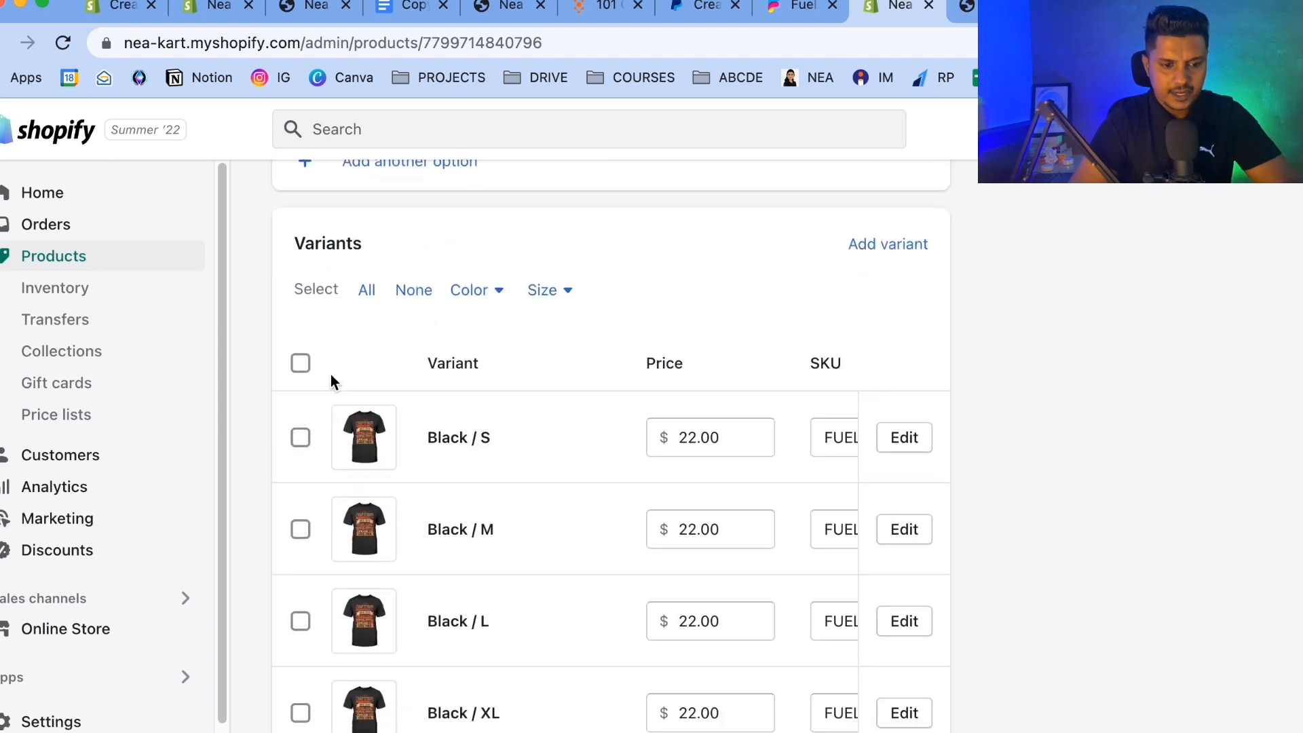
left_click(297, 361)
left_click(495, 373)
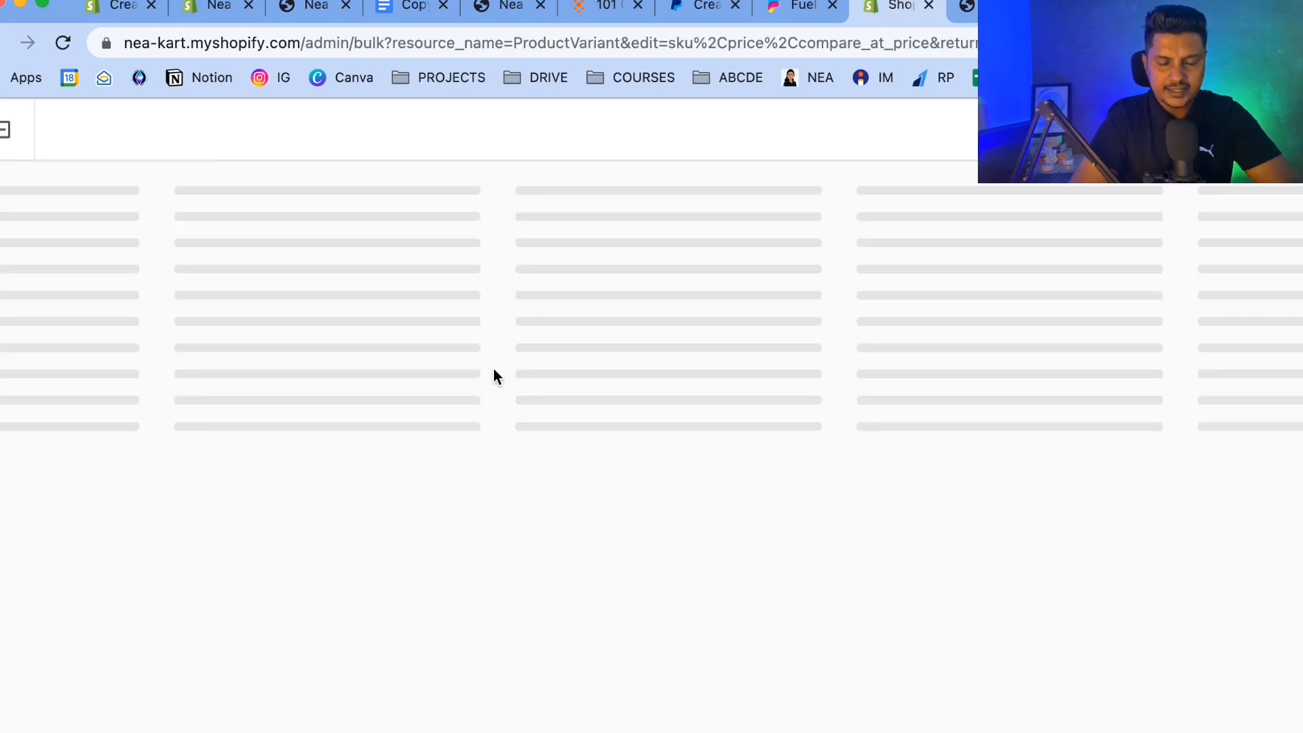
Set the Black / S variant's compare-at price to 35.99.
left_click(767, 241)
left_click(797, 247)
type("29.")
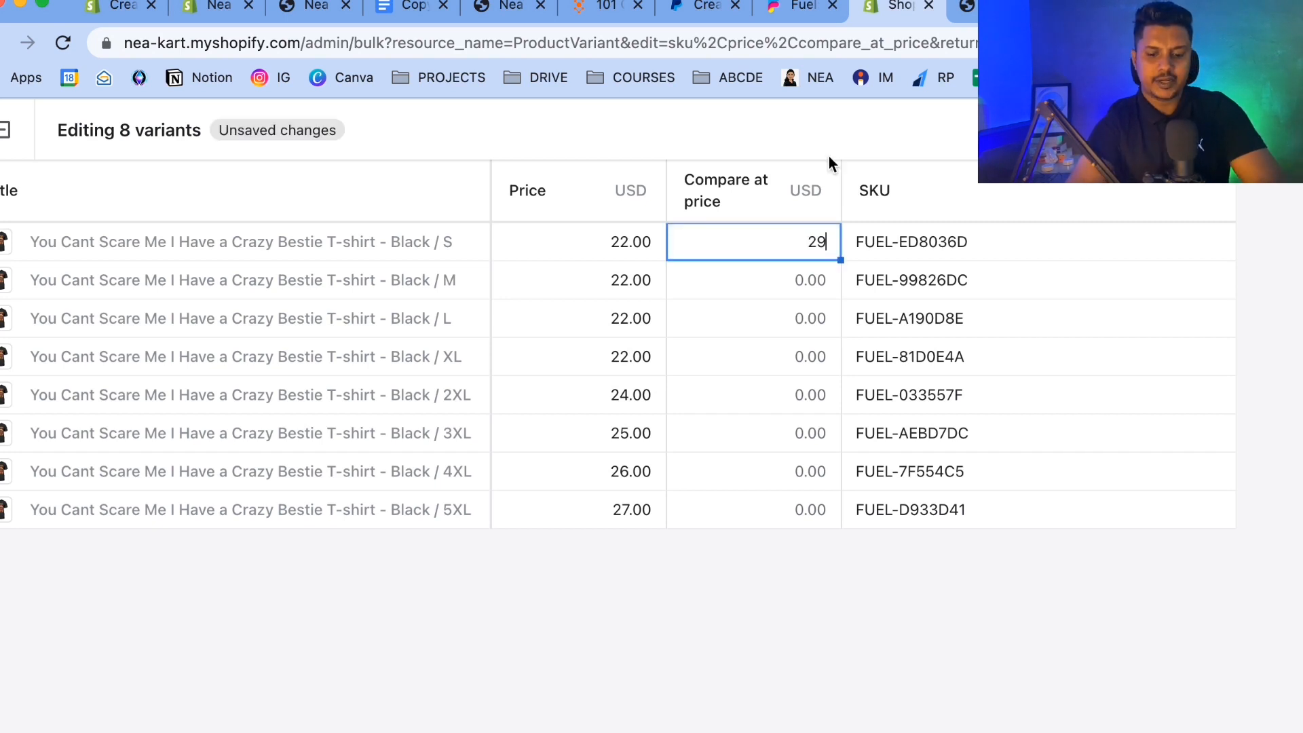
key("BackSpace")
key("BackSpace")
key("BackSpace")
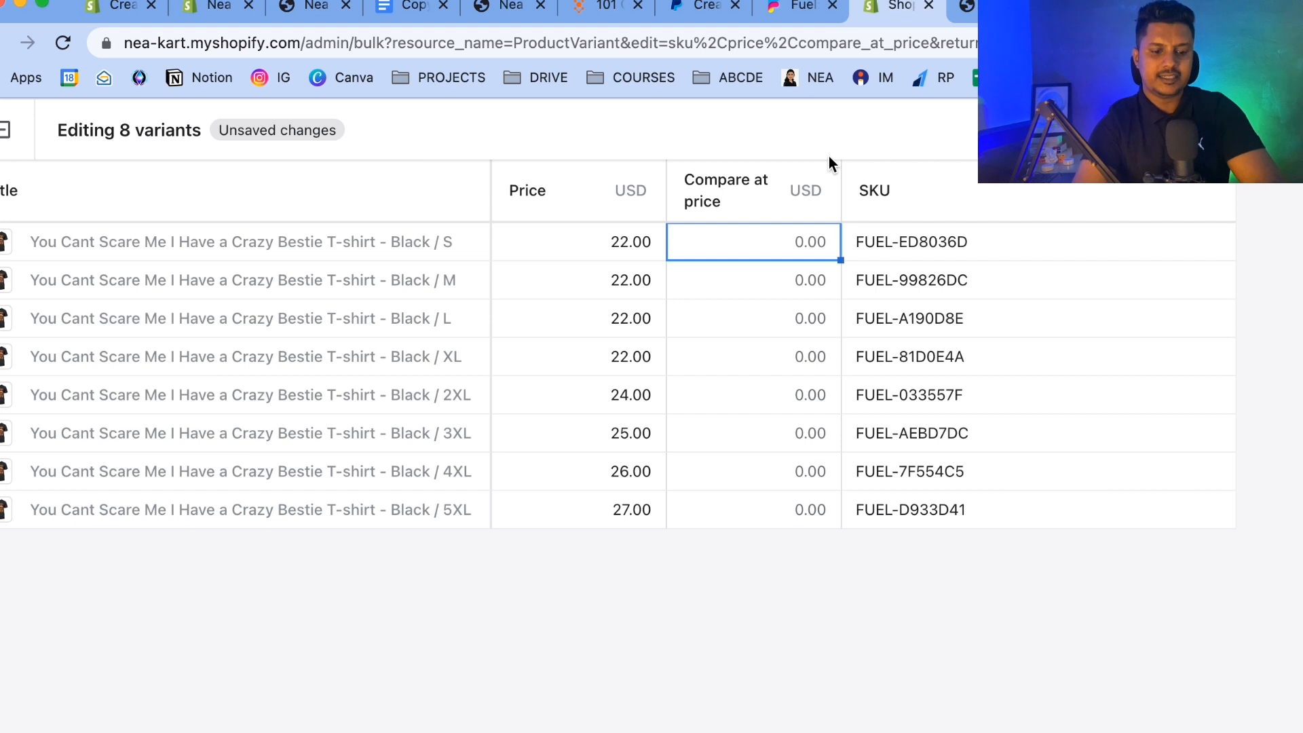
type("35.99")
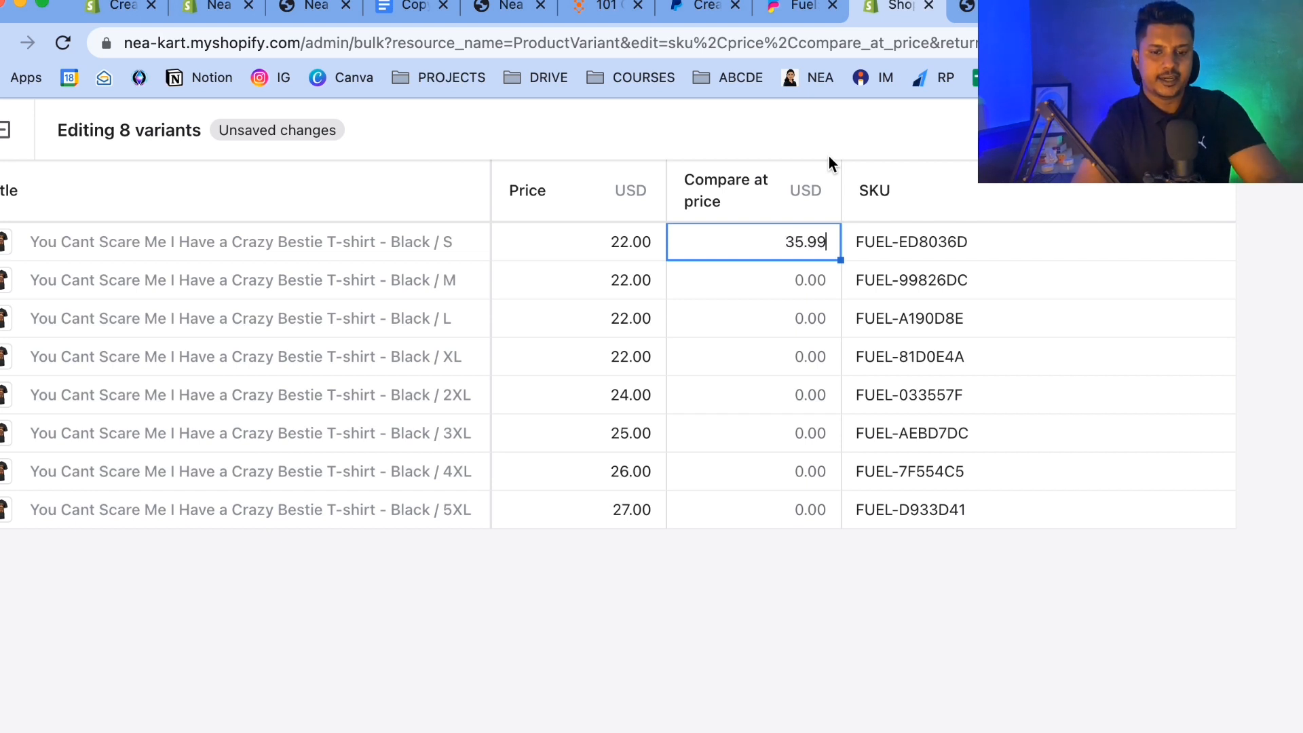
left_click_drag(824, 243, 742, 242)
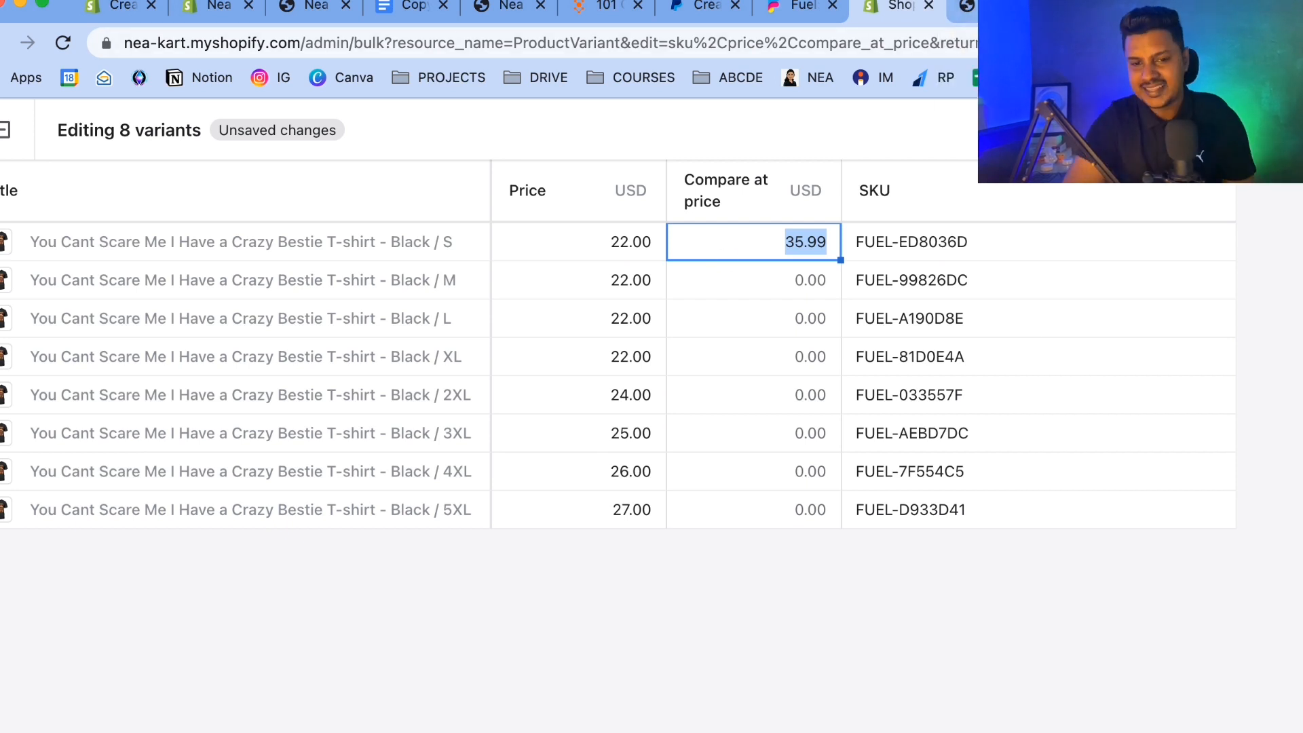
Set the Black / S variant's compare-at price to 39.99.
left_click(793, 240)
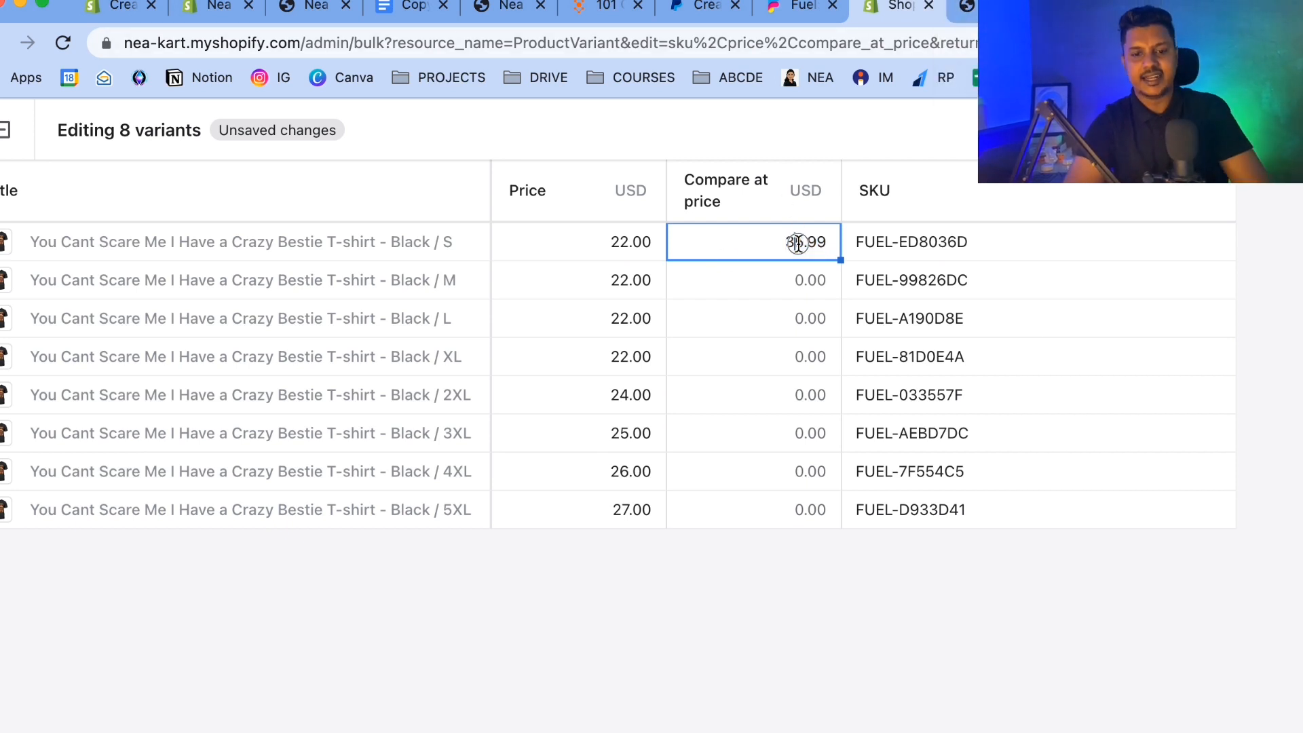
left_click_drag(829, 242, 775, 241)
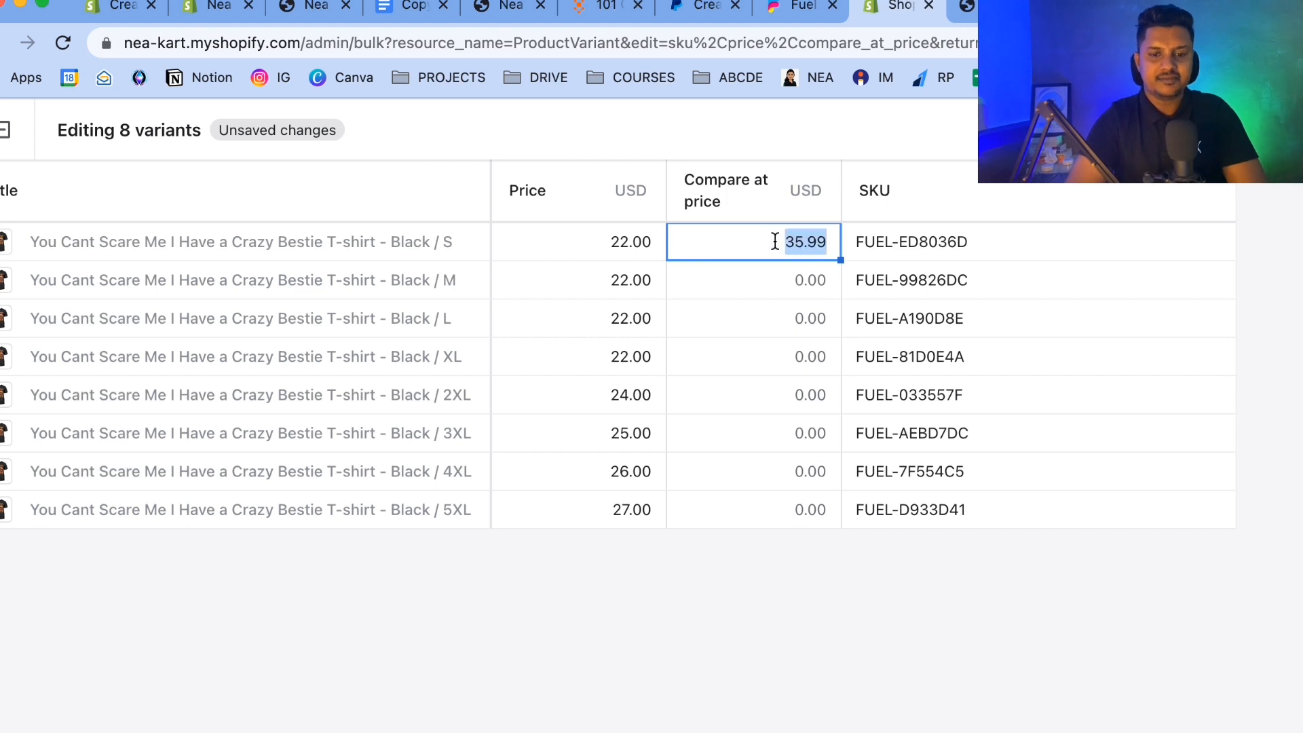
type("39")
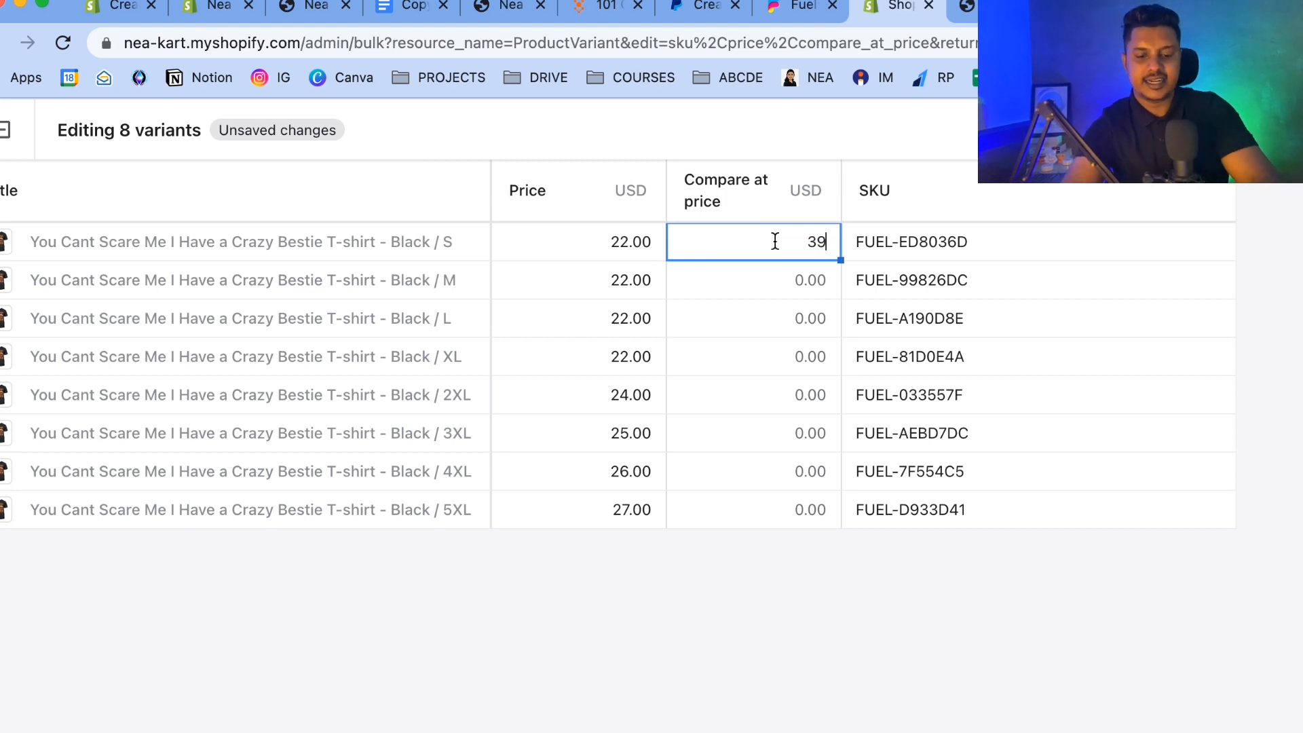
type(".99")
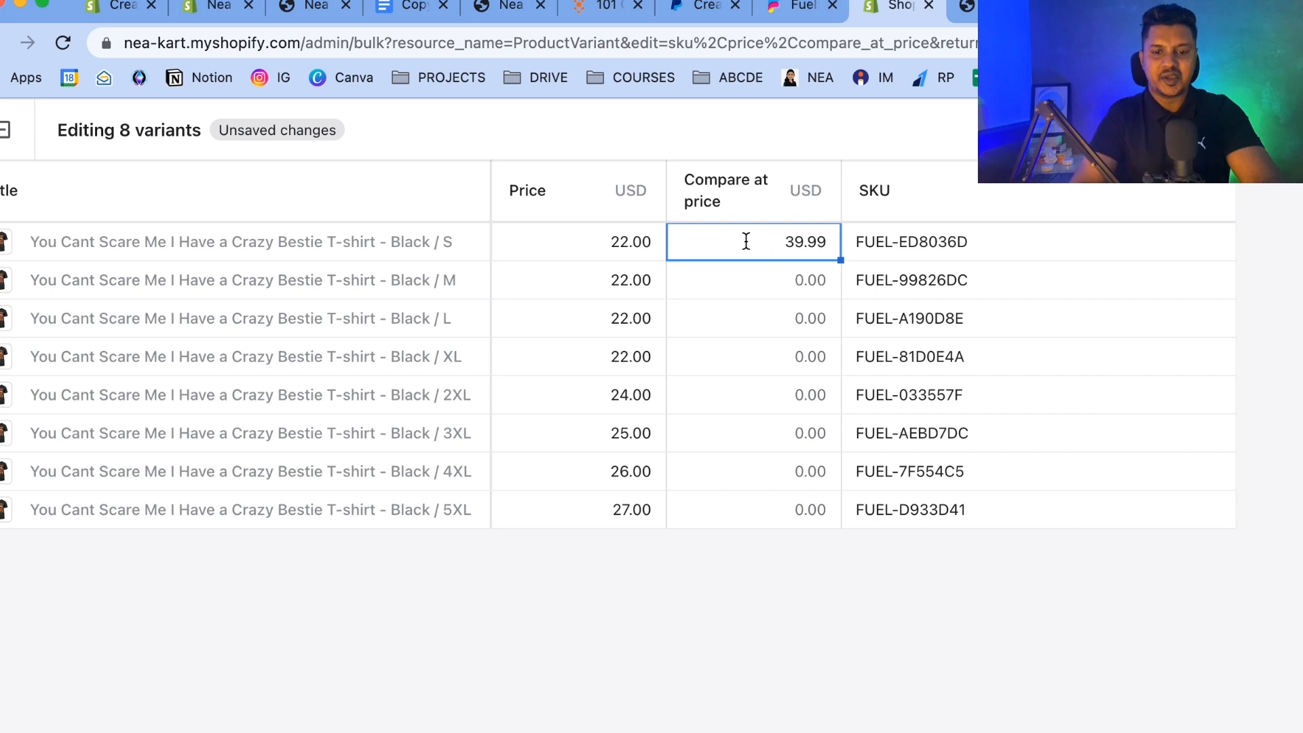
Copy the 39.99 compare-at price into the remaining seven variants and save the bulk edit.
left_click_drag(784, 242, 839, 243)
key("super+c")
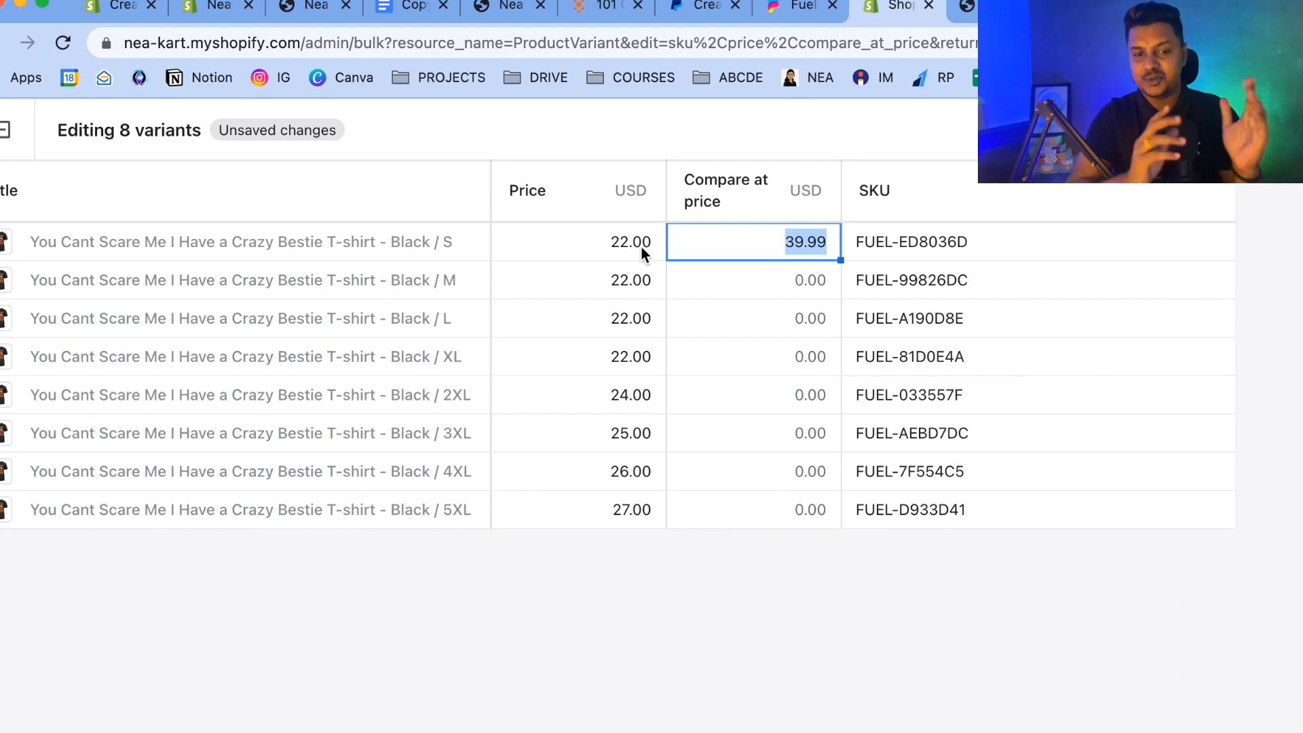
left_click(731, 279)
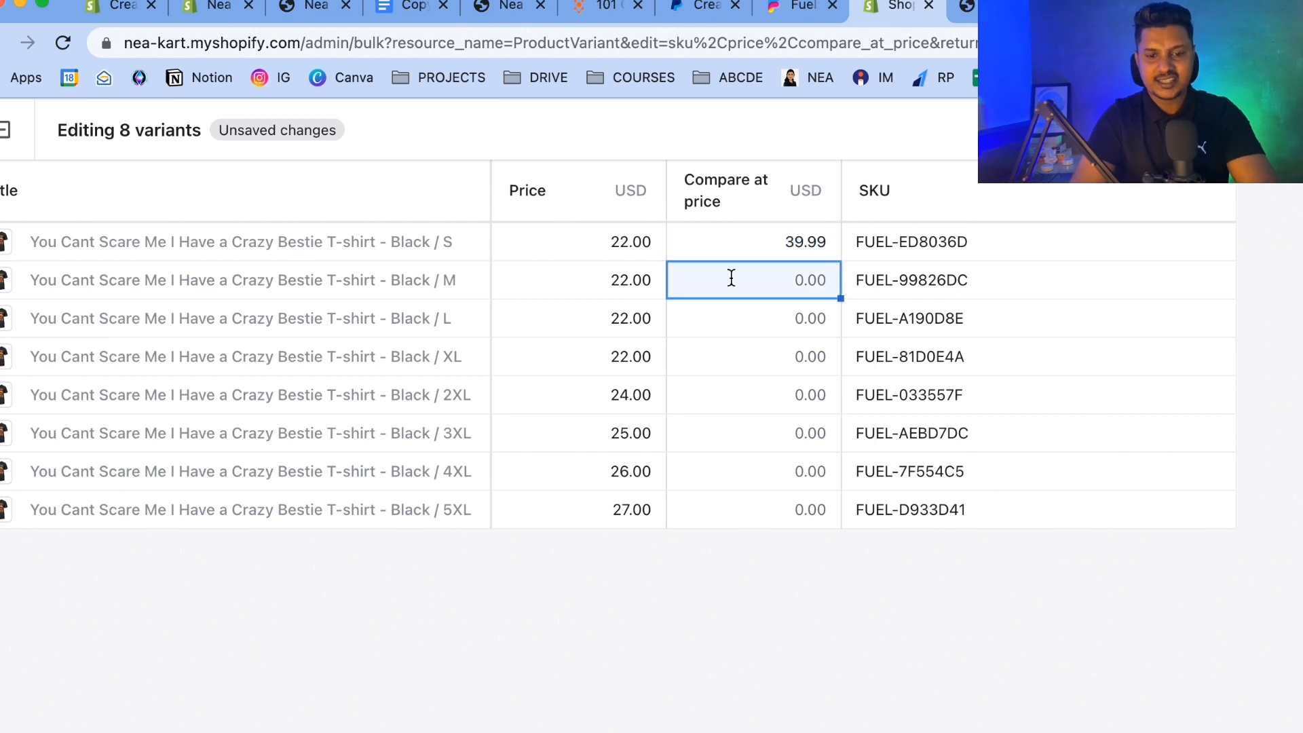
left_click(791, 279)
left_click(812, 322)
left_click(803, 320)
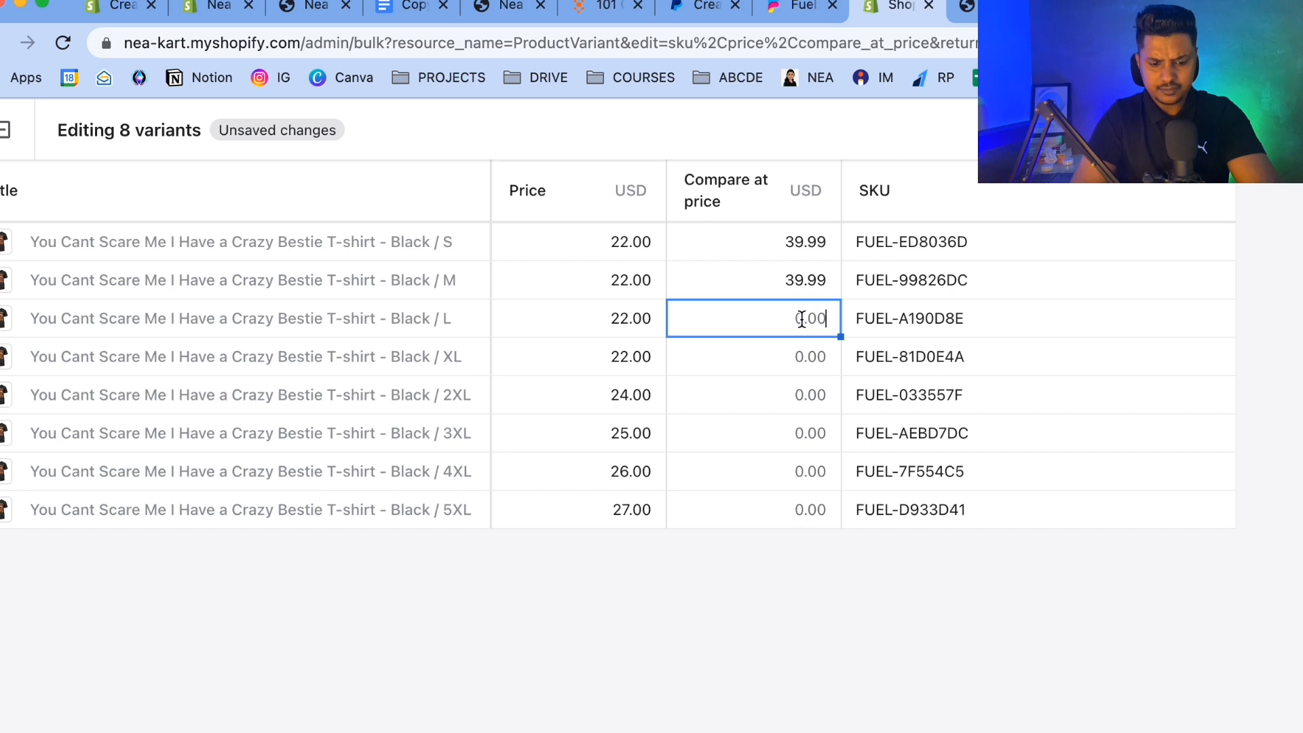
left_click(813, 356)
key("super+v")
left_click(817, 403)
key("super+v")
left_click(817, 435)
key("super+v")
left_click(817, 476)
left_click(817, 478)
left_click(820, 514)
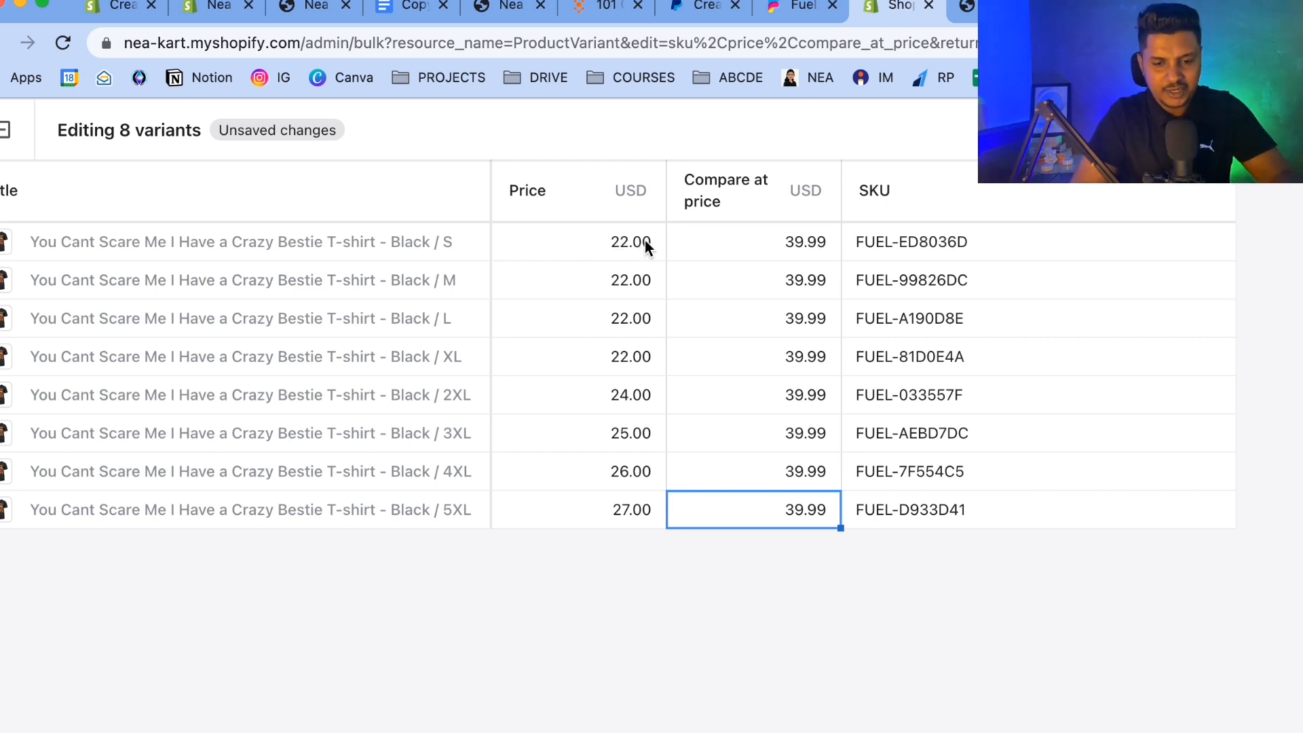
key("super+s")
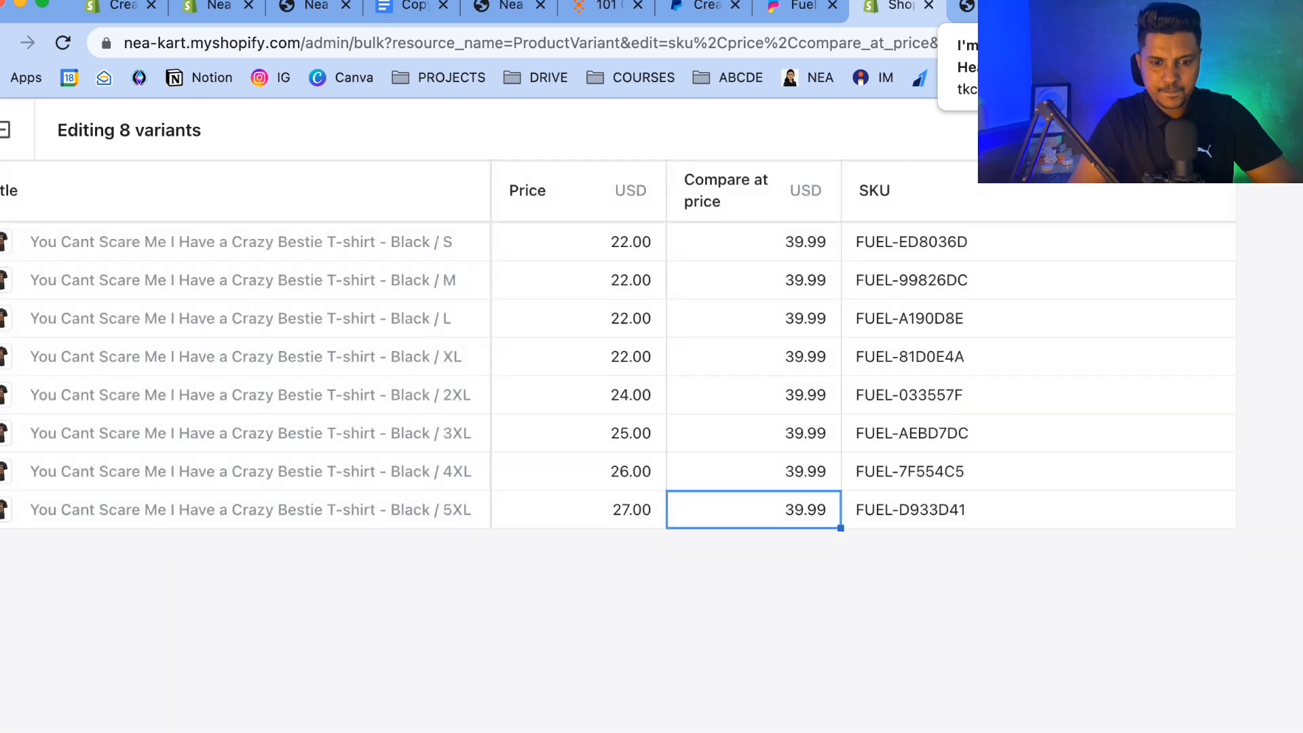
Open the You Cant Scare Me I Have a Crazy Bestie T-shirt from the catalog in the store preview.
left_click(984, 7)
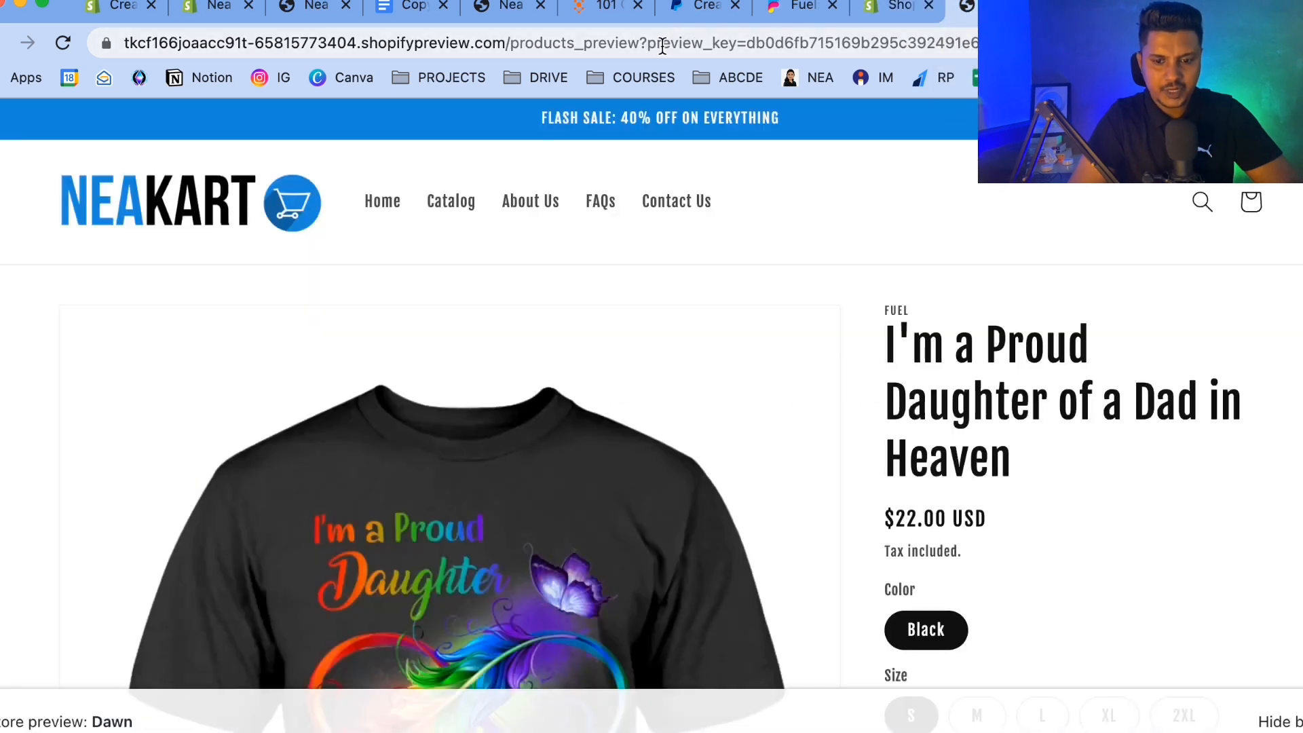
left_click(876, 8)
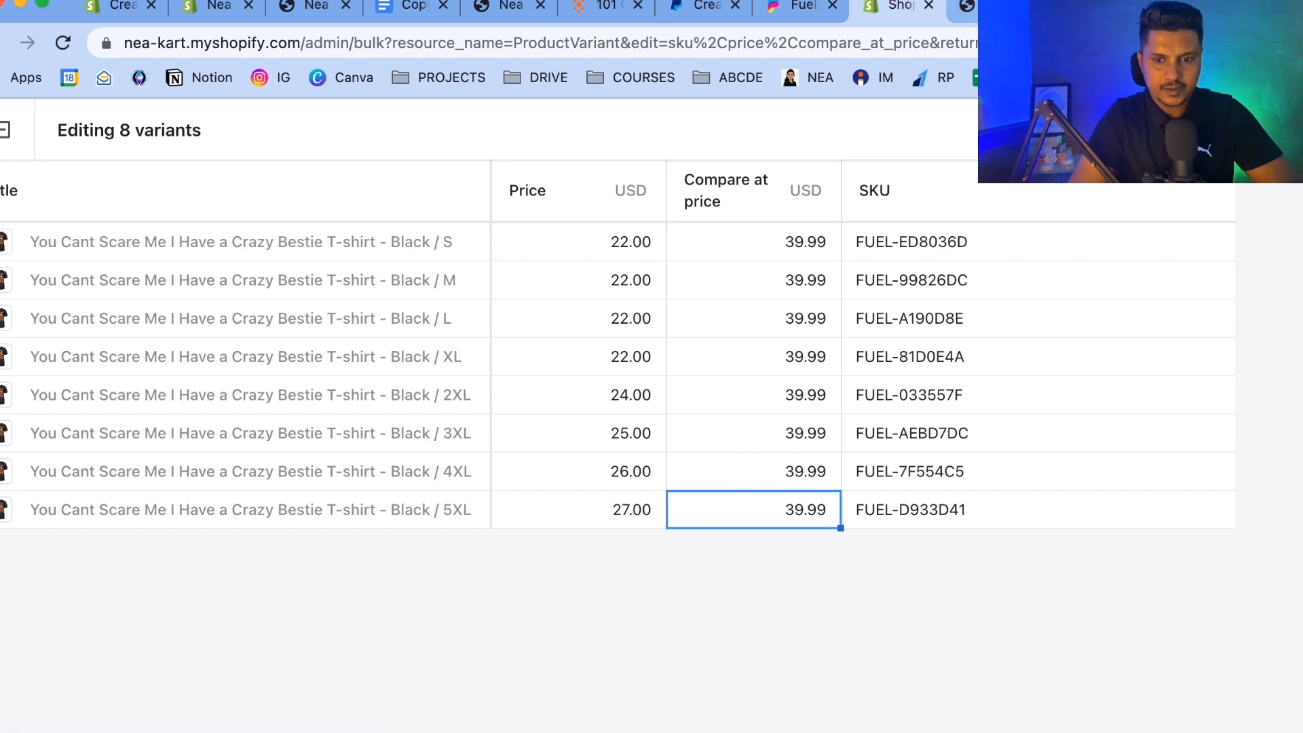
left_click(982, 6)
left_click(162, 199)
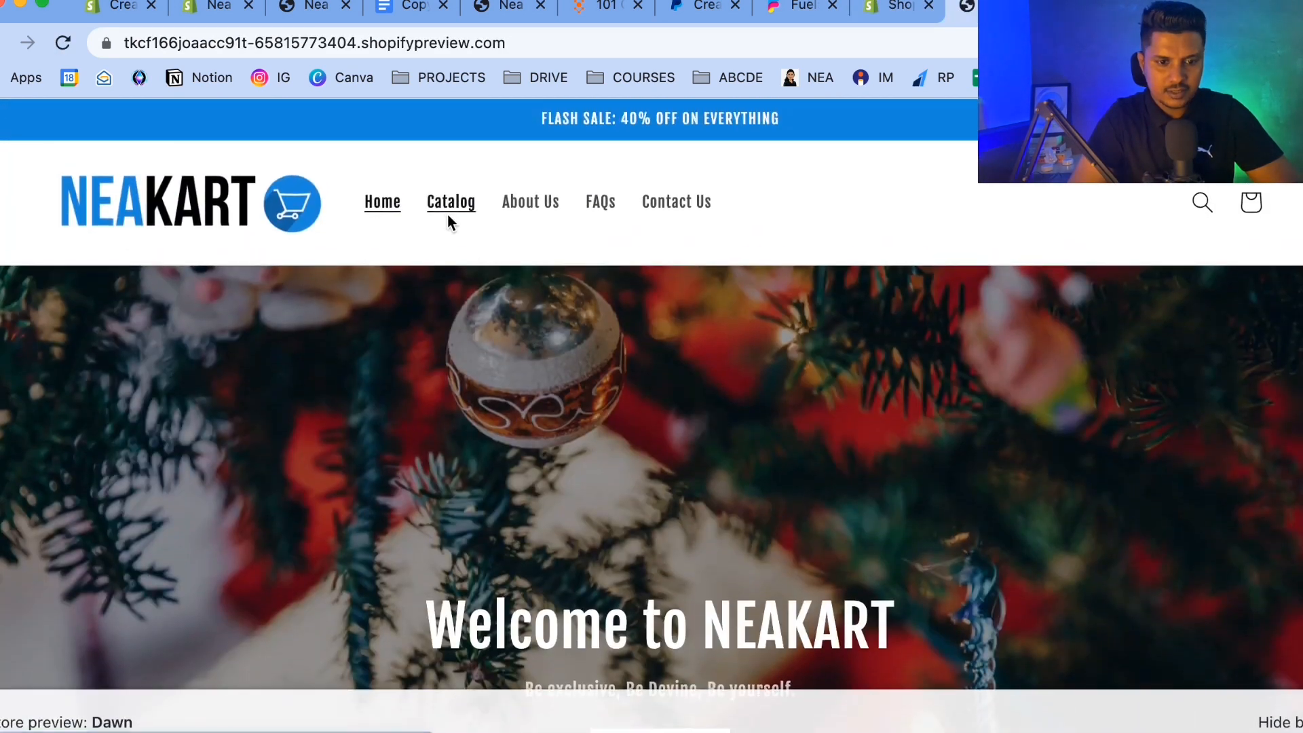
left_click(446, 215)
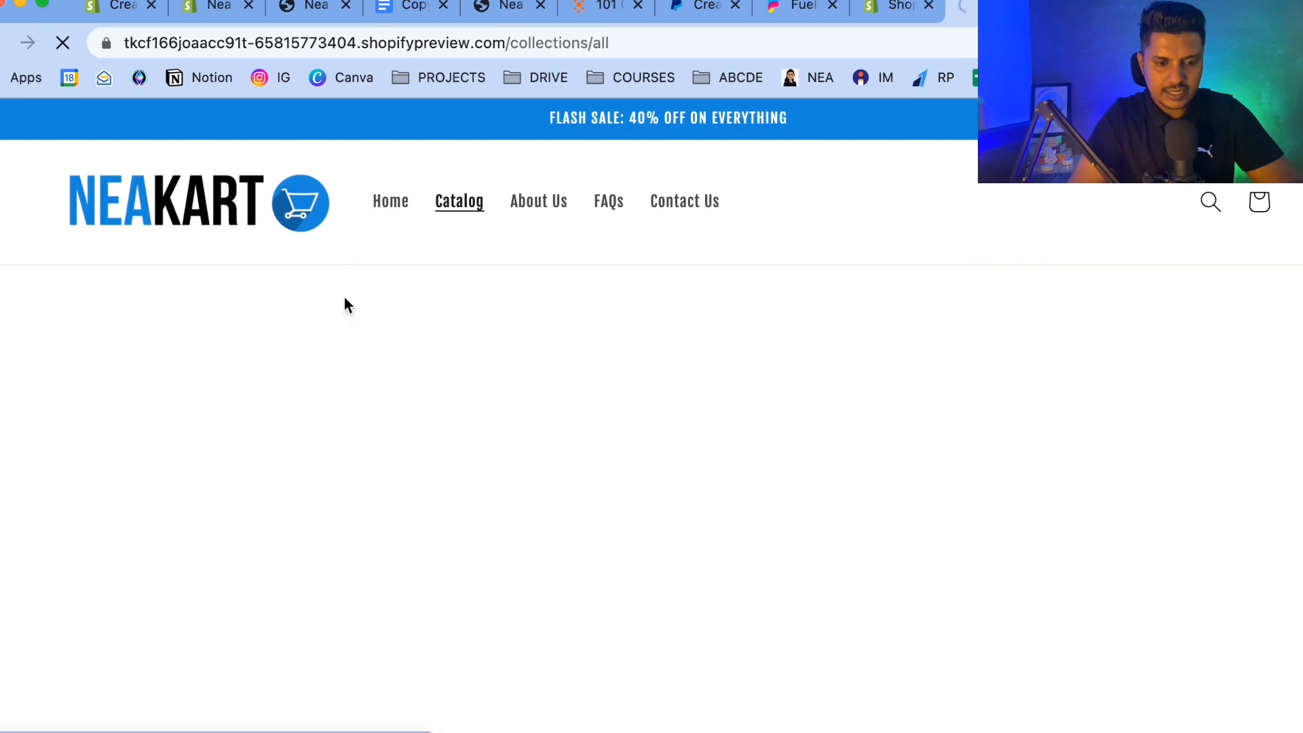
scroll(344, 297, "down", 2)
scroll(344, 297, "down", 2)
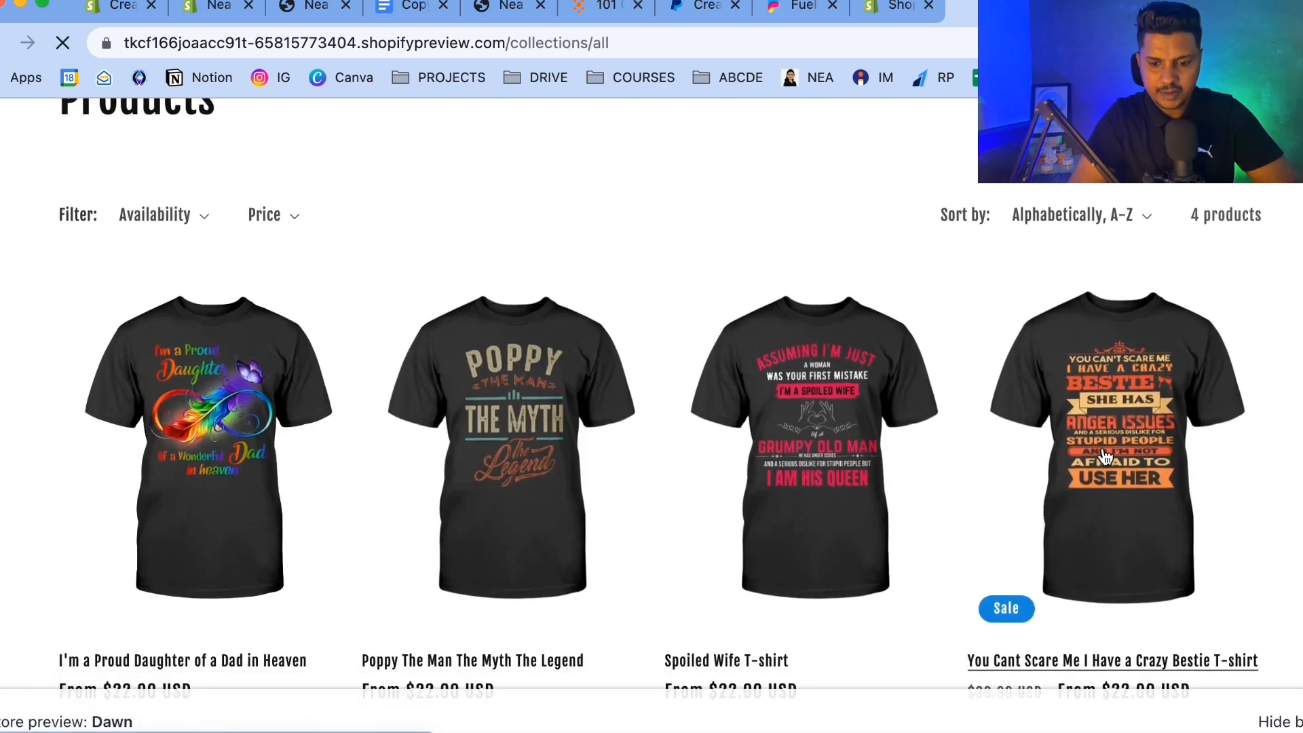
left_click(1098, 448)
Examine the product page's crossed-out sale price and purchase section in the preview.
scroll(725, 352, "down", 10)
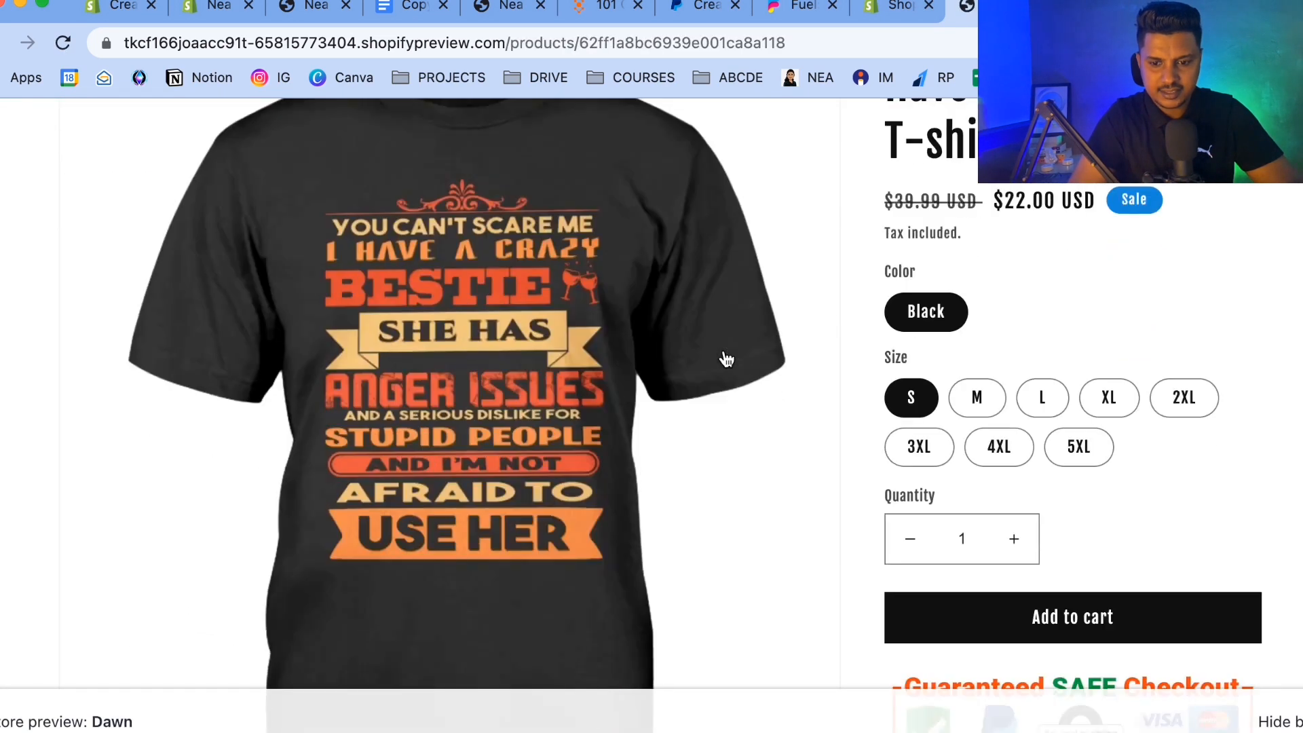
scroll(726, 358, "down", 10)
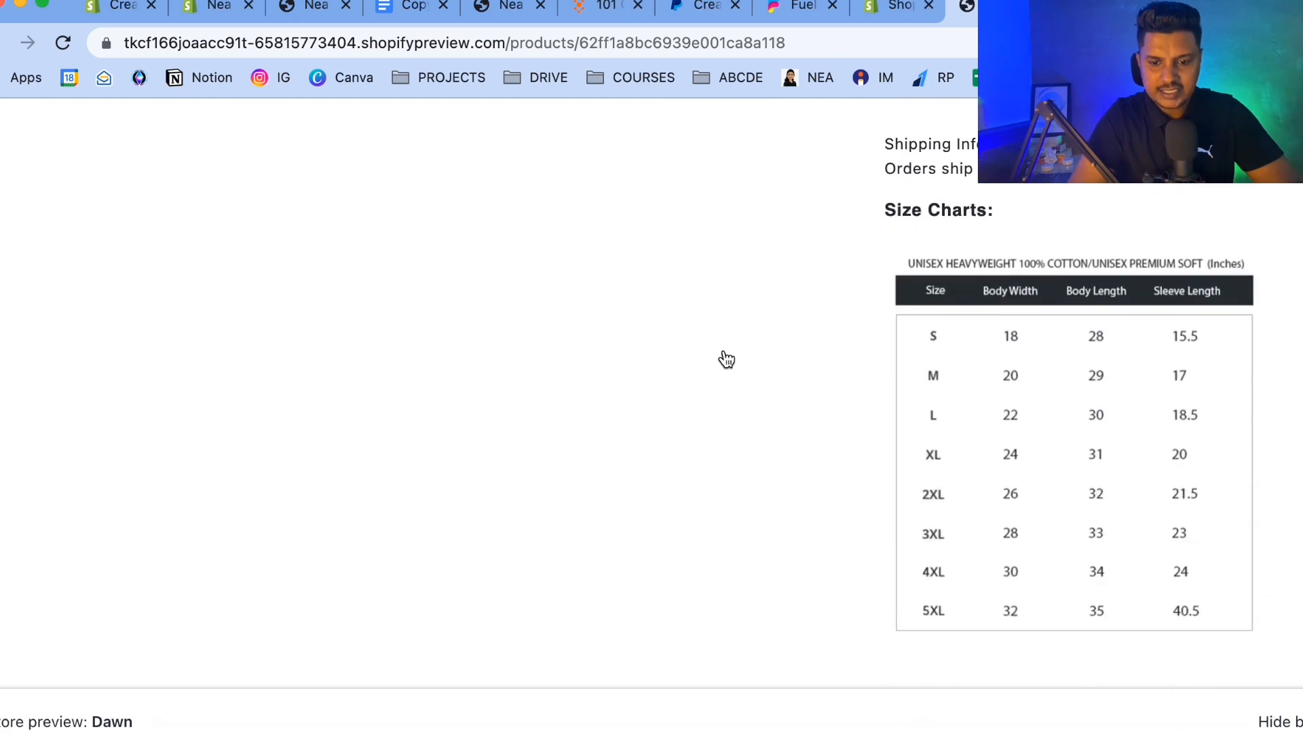
scroll(726, 359, "up", 20)
scroll(726, 358, "down", 2)
left_click_drag(875, 398, 983, 393)
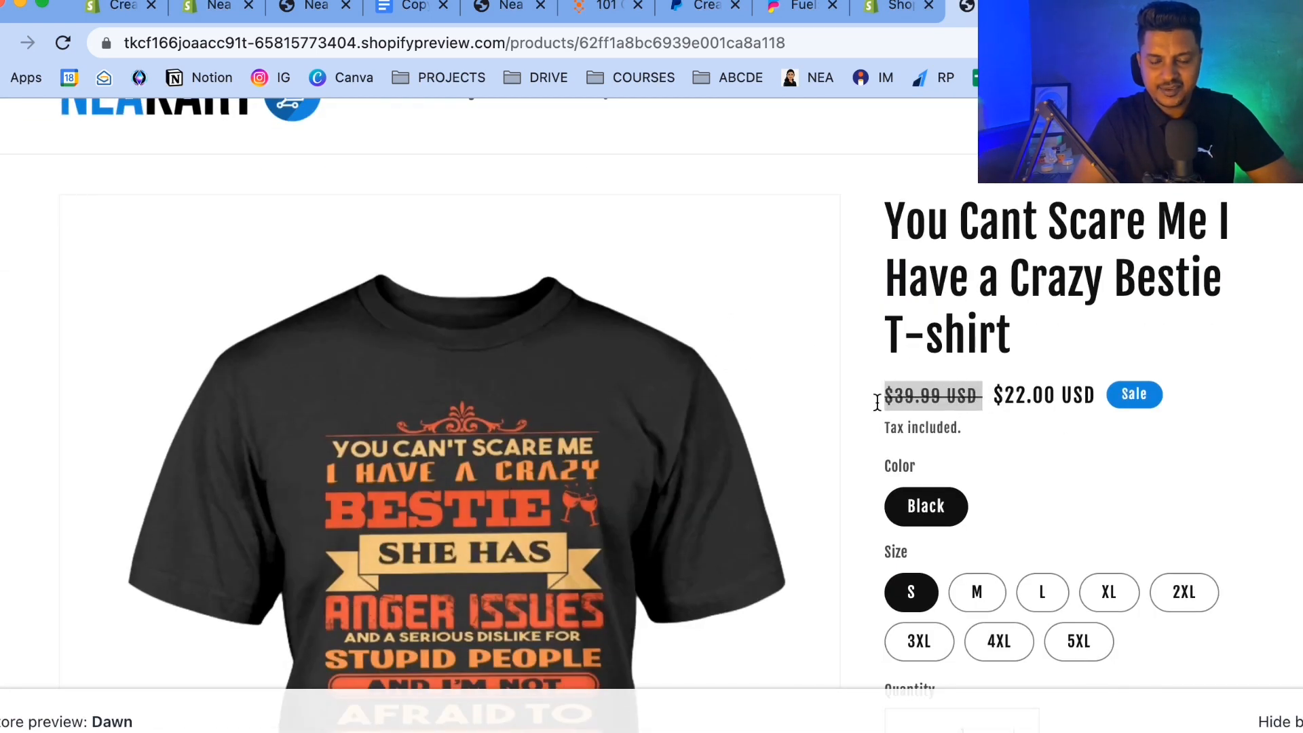
left_click_drag(991, 395, 1098, 395)
left_click(1096, 478)
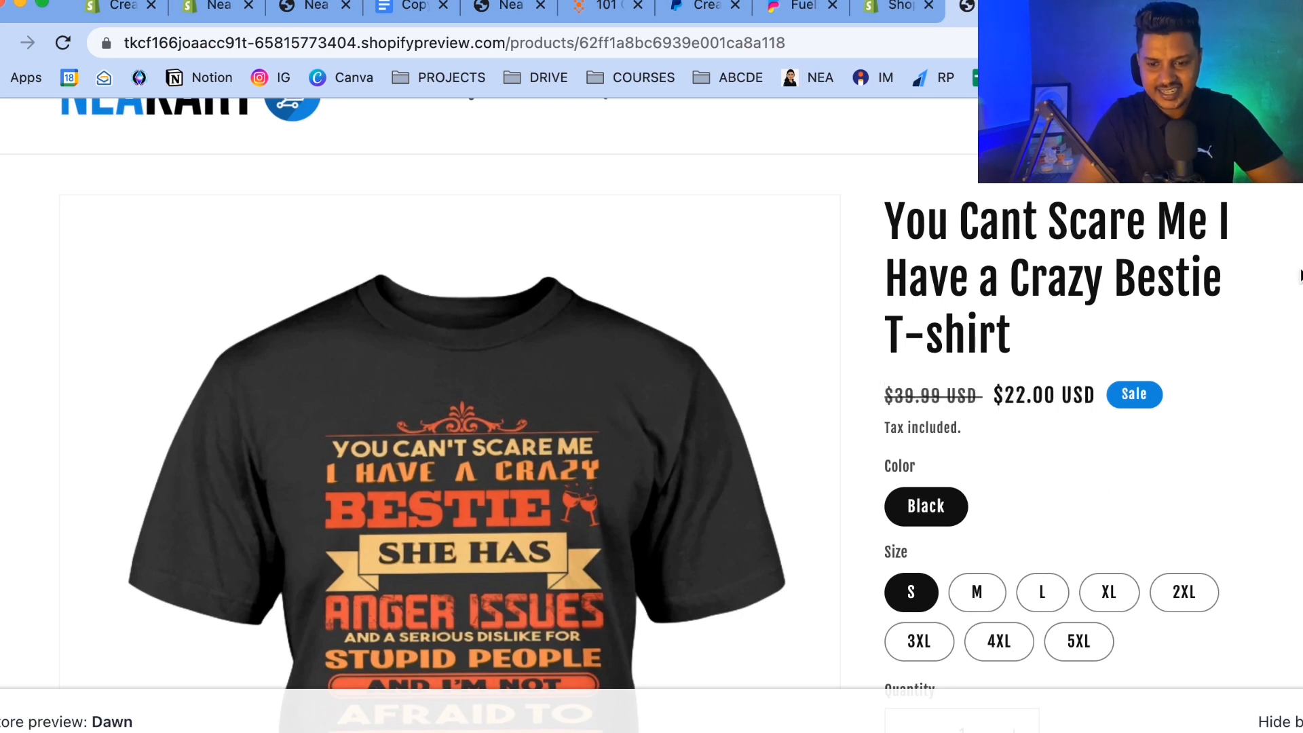
scroll(1207, 381, "down", 2)
scroll(1105, 297, "up", 1)
scroll(1195, 317, "down", 3)
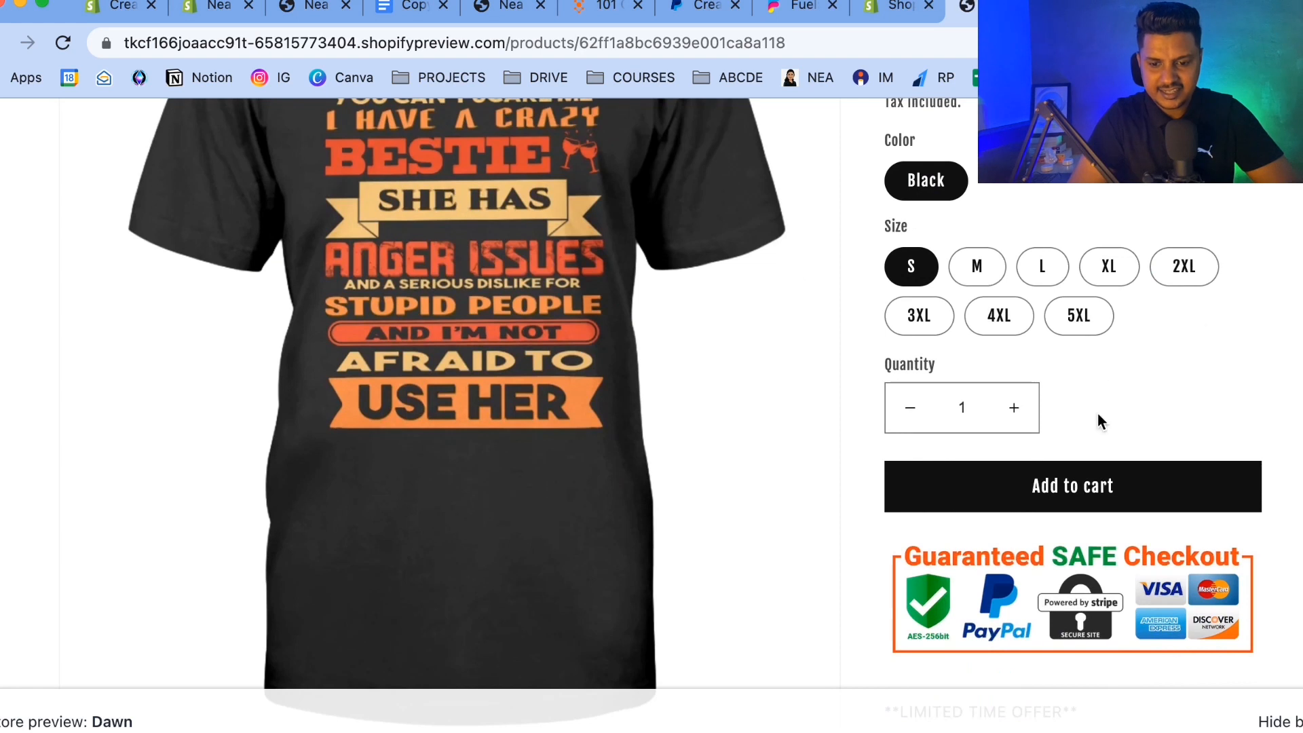
scroll(939, 337, "up", 10)
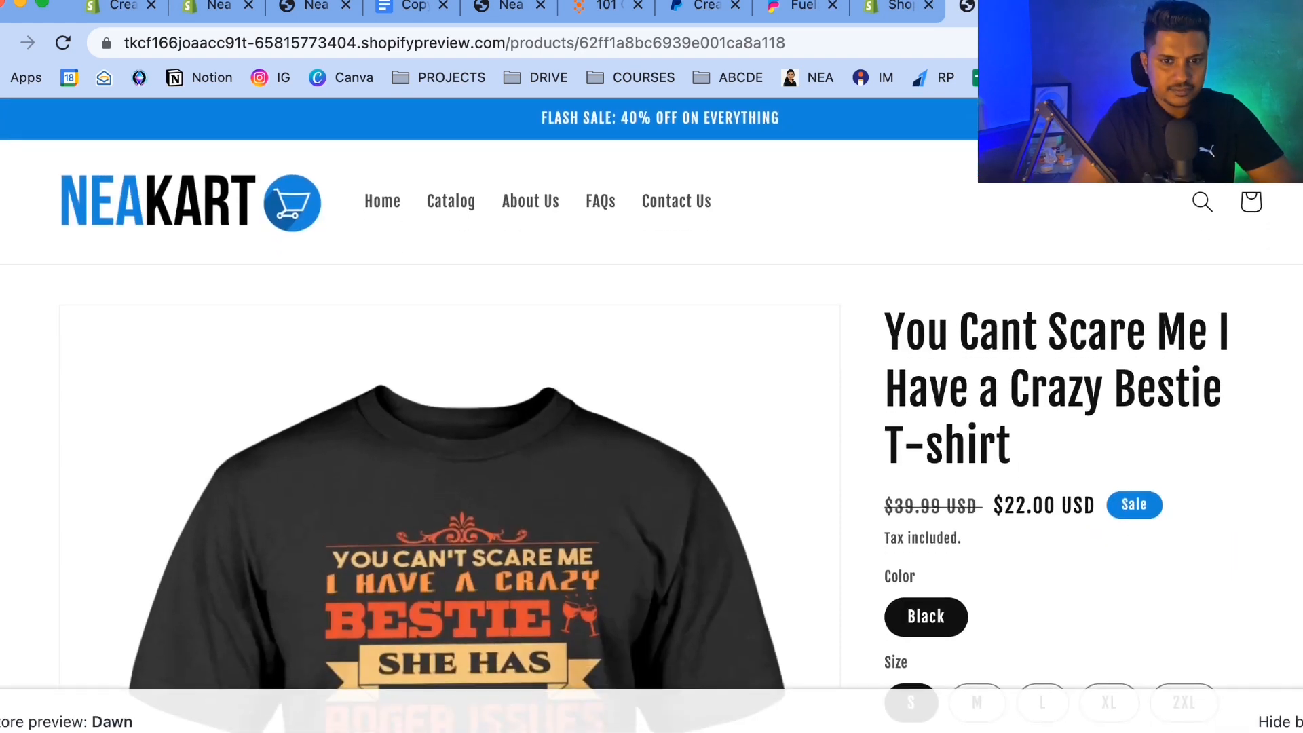
scroll(984, 427, "down", 6)
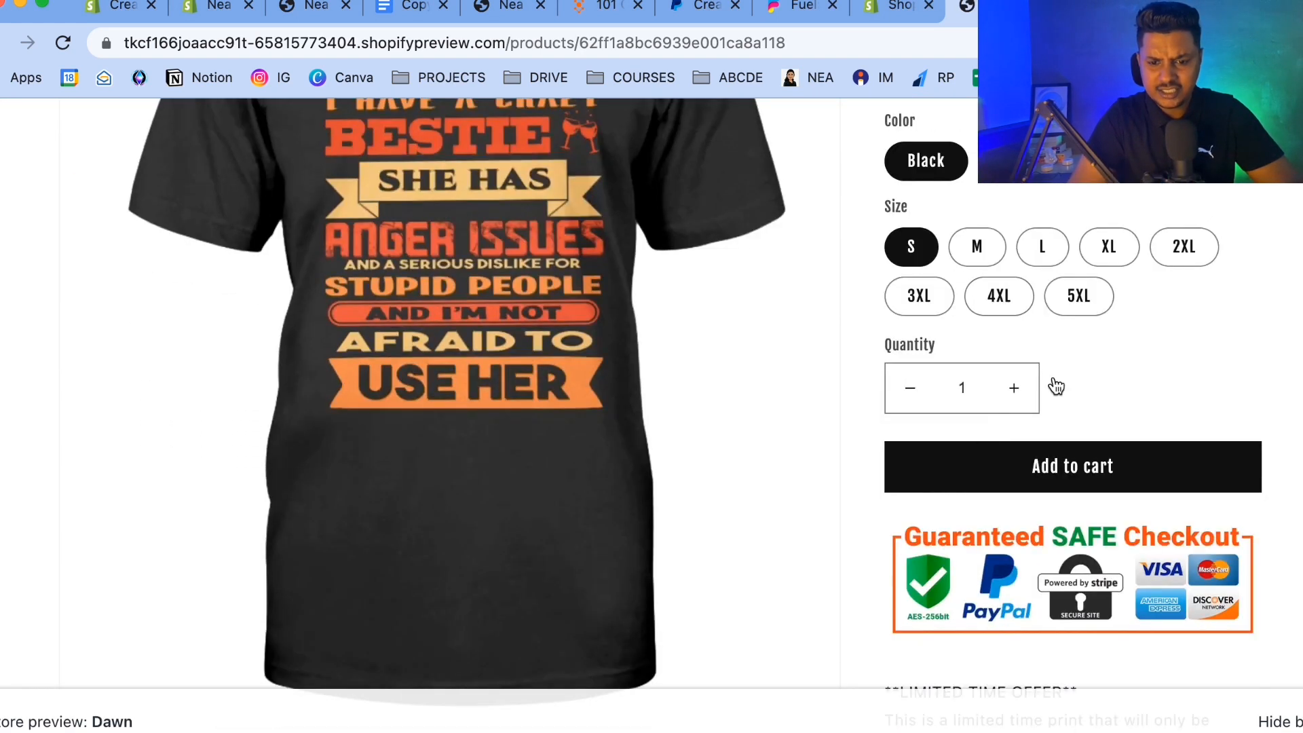
In the theme's color settings, set Accent 1 to the blue already used for Accent 2.
left_click(894, 11)
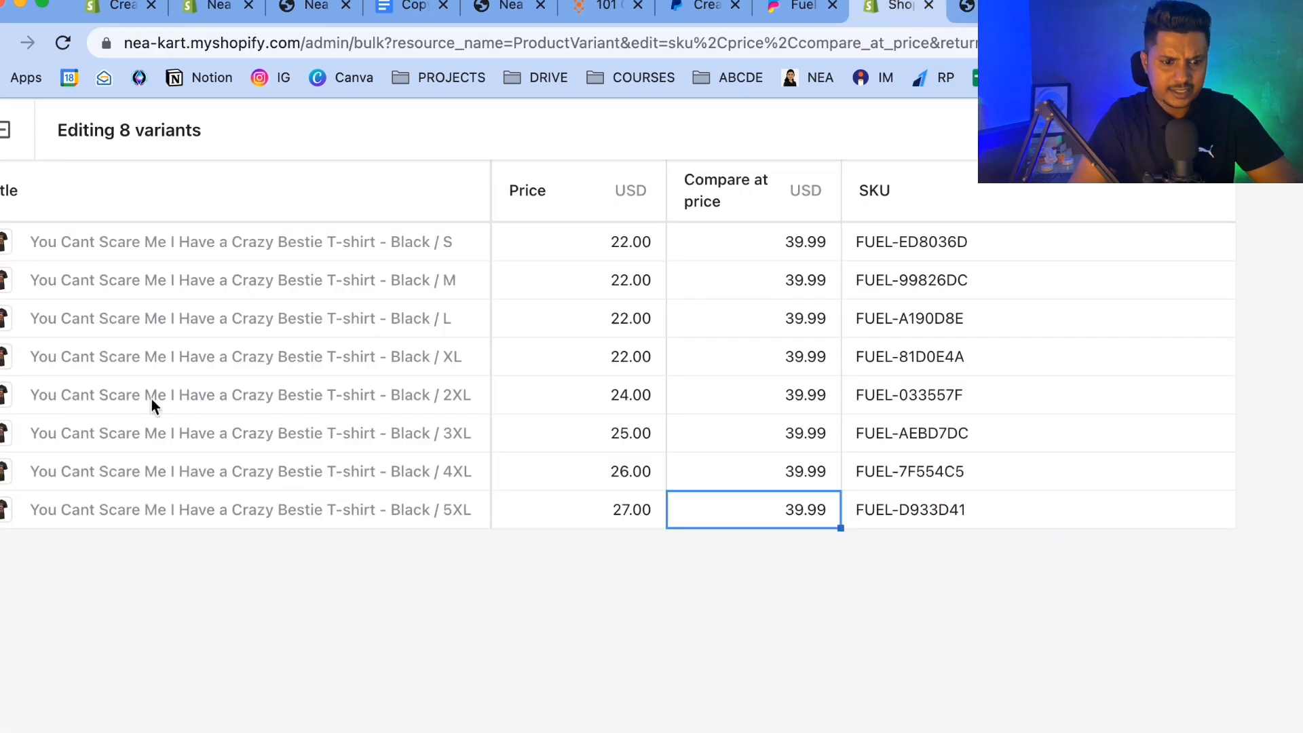
left_click(6, 129)
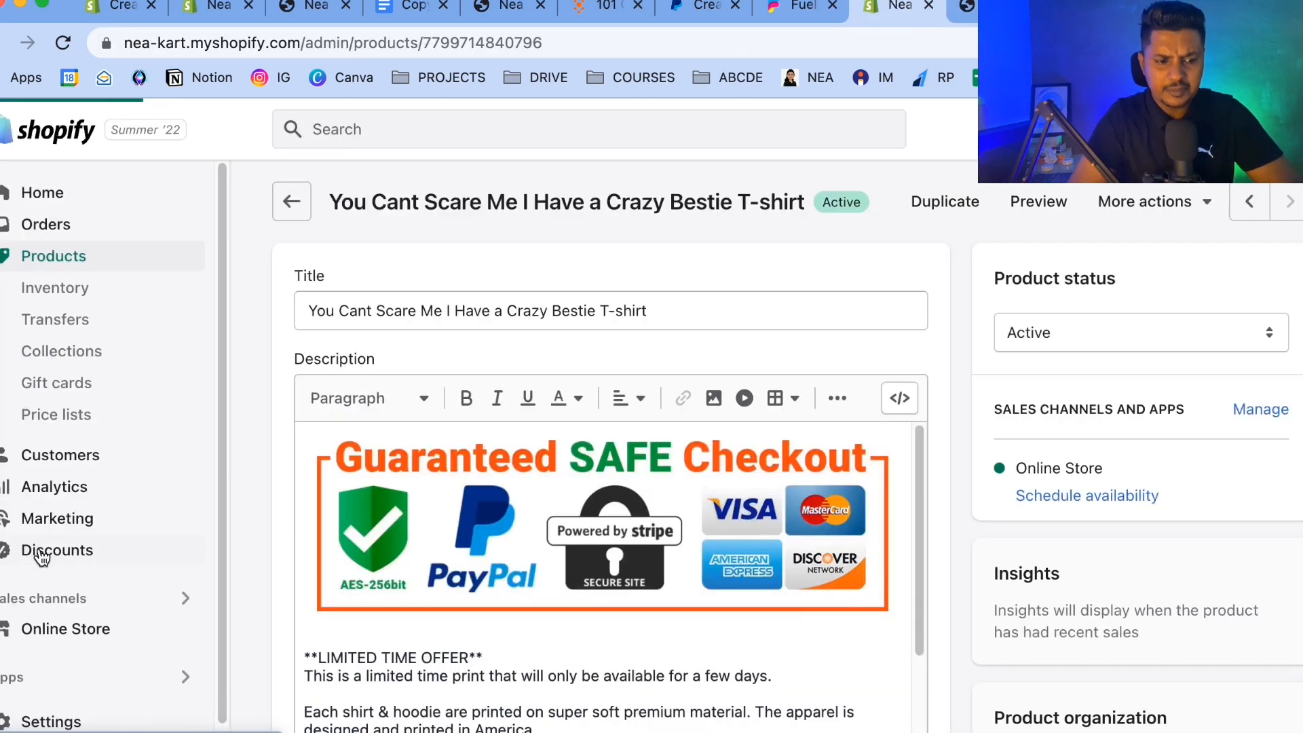
left_click(85, 628)
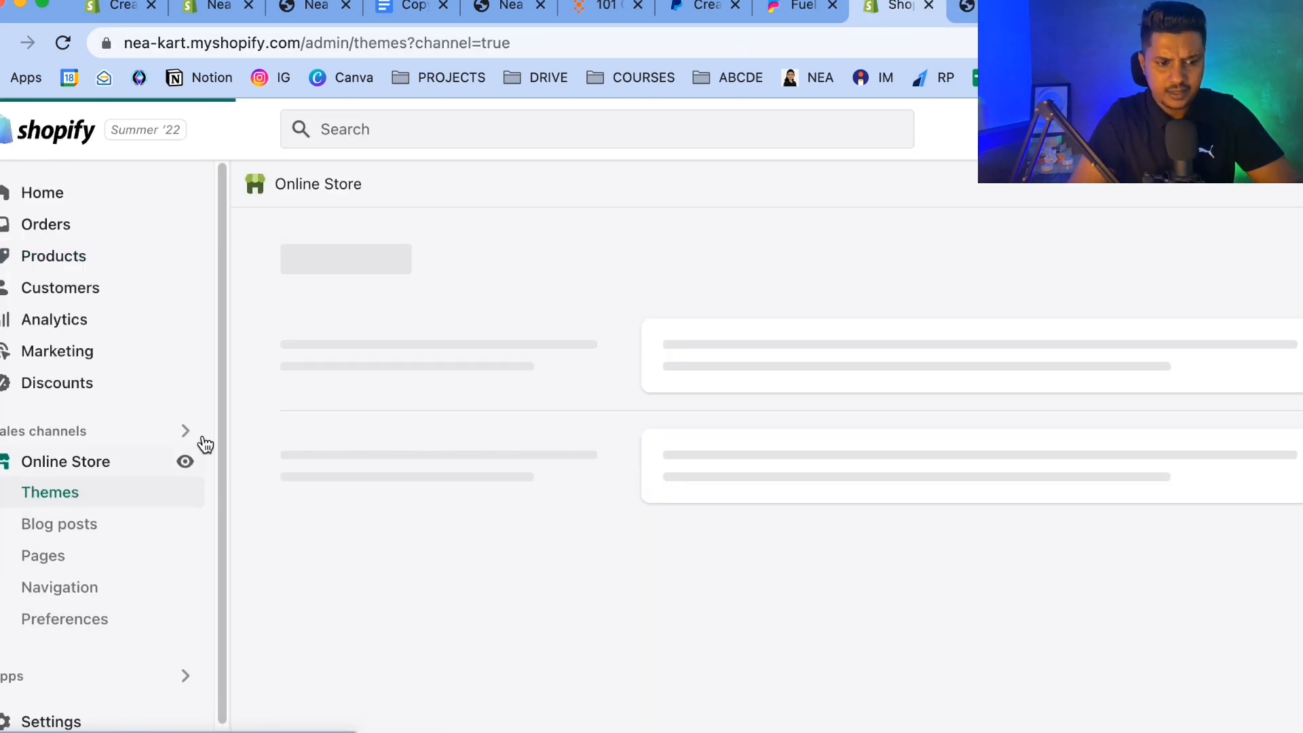
left_click(1224, 501)
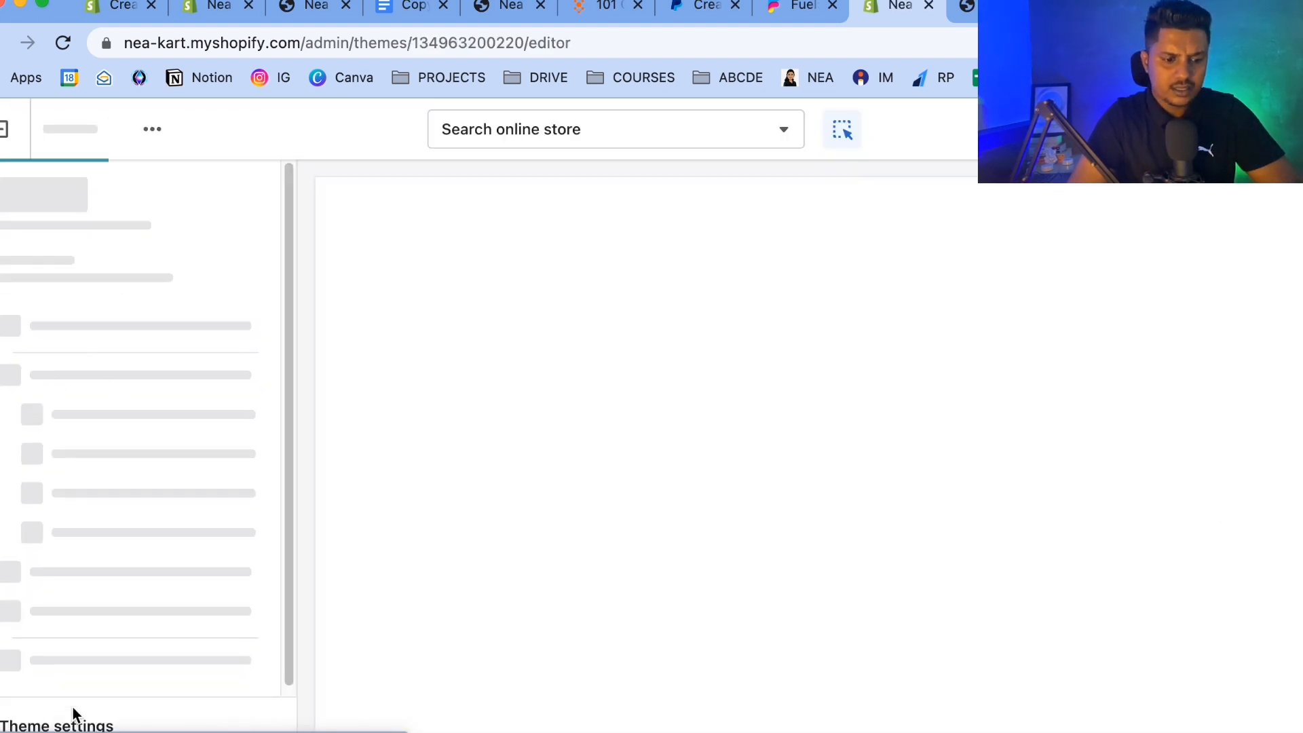
left_click(72, 709)
left_click(37, 309)
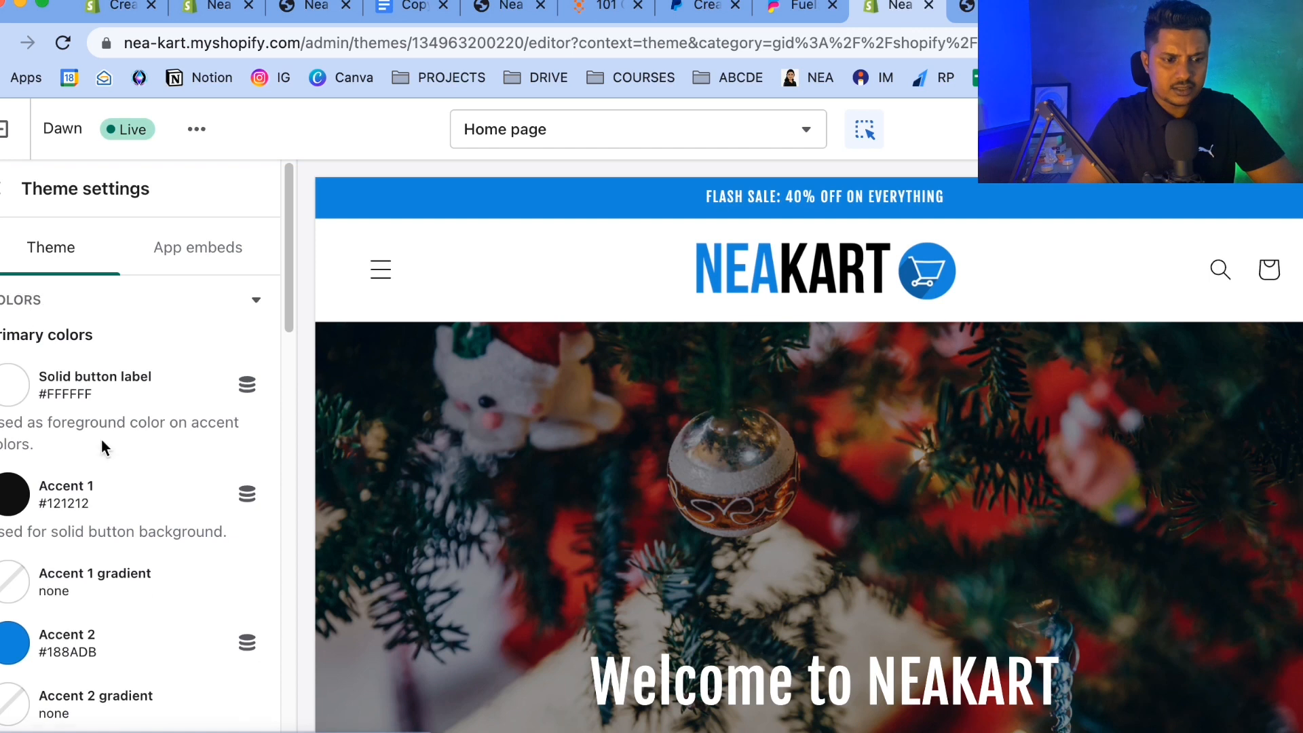
scroll(59, 343, "down", 2)
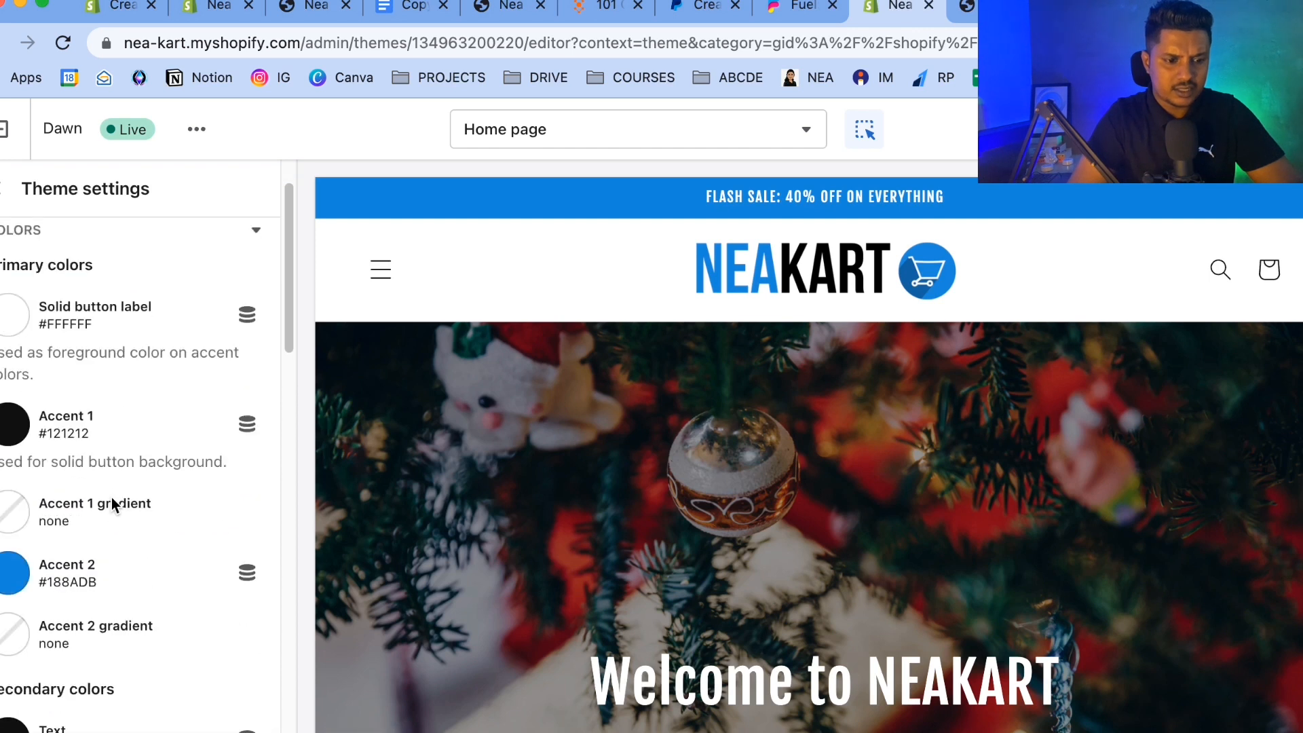
left_click(11, 436)
scroll(80, 622, "down", 2)
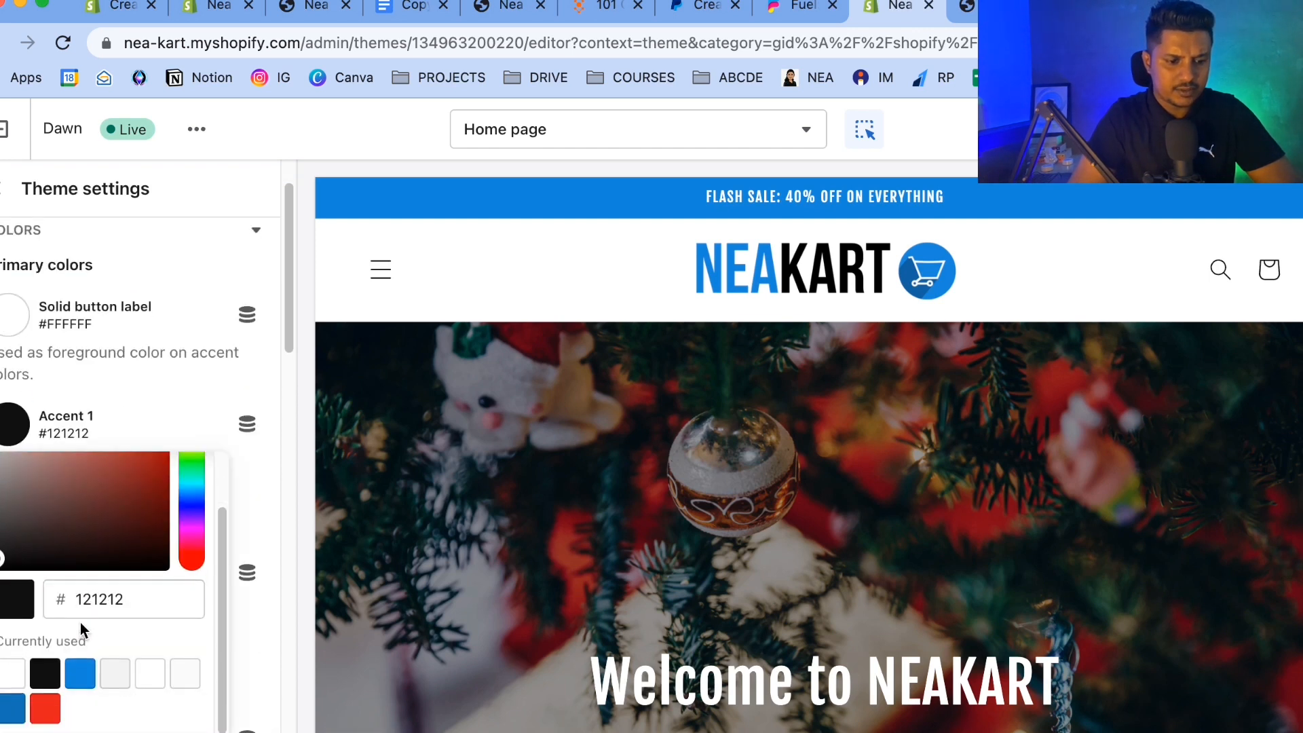
left_click(80, 675)
left_click(471, 350)
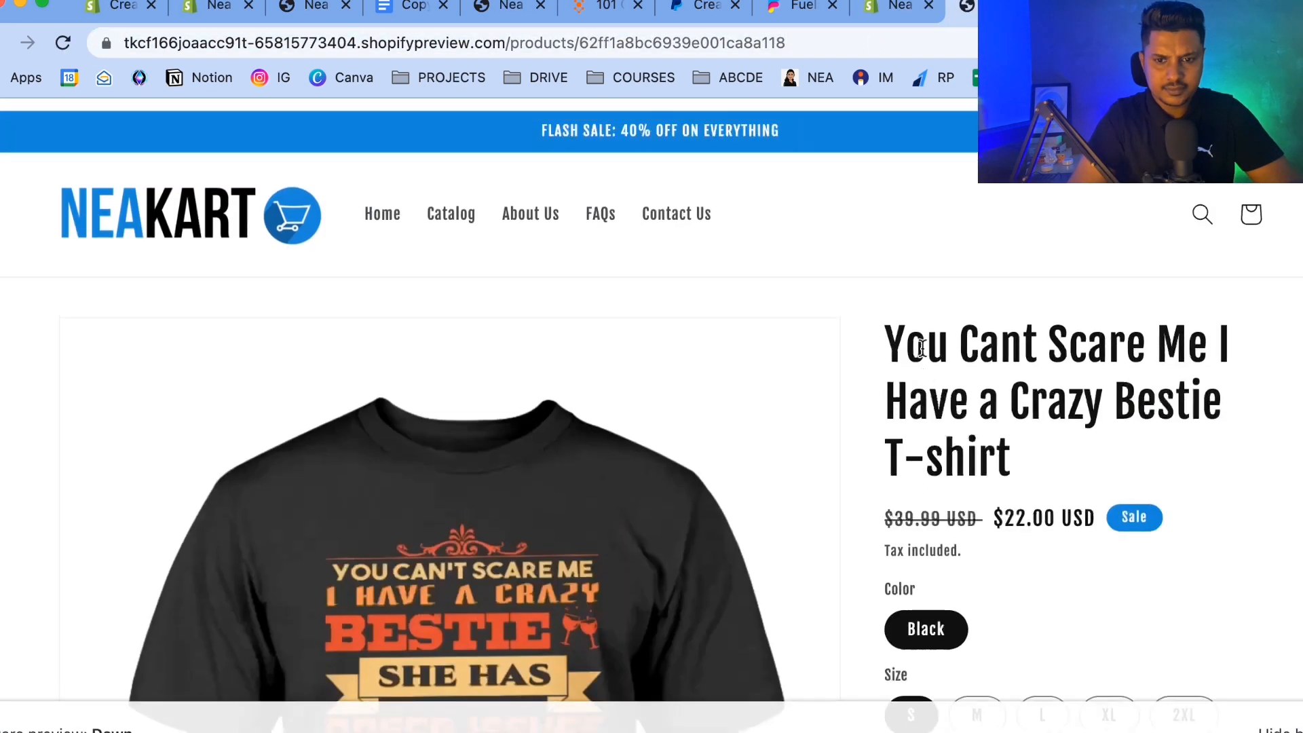
Reload the product preview page to check the purchase section.
left_click(749, 43)
key("Return")
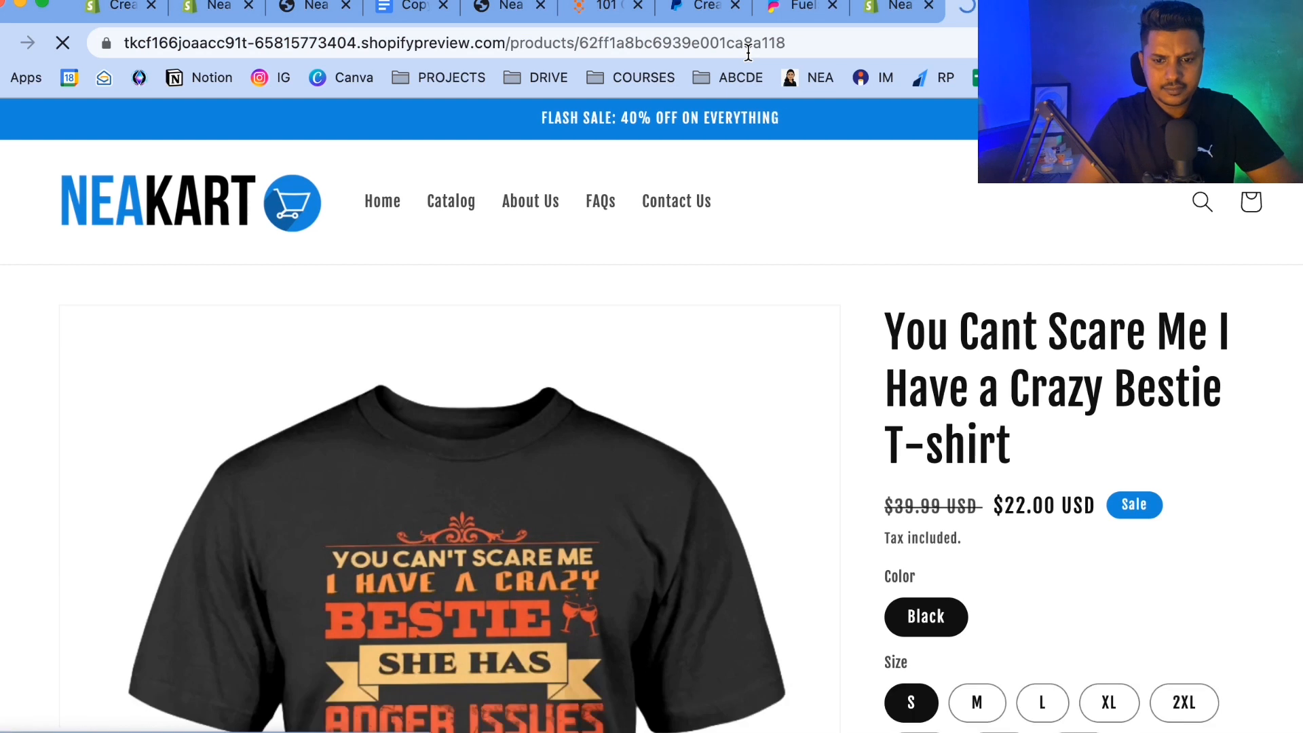
scroll(904, 230, "down", 6)
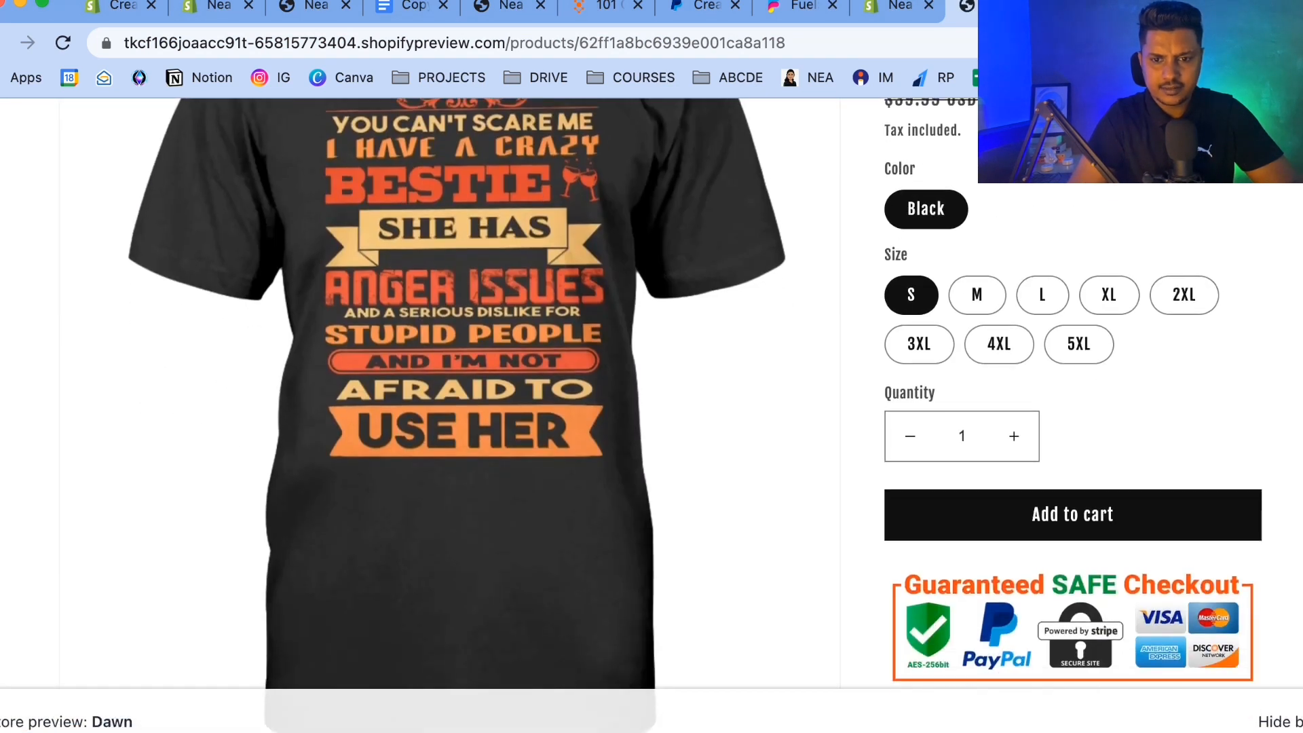
Open the product on the live store and review its sale price and Add to cart button.
key("ctrl+shift+Tab")
left_click(965, 8)
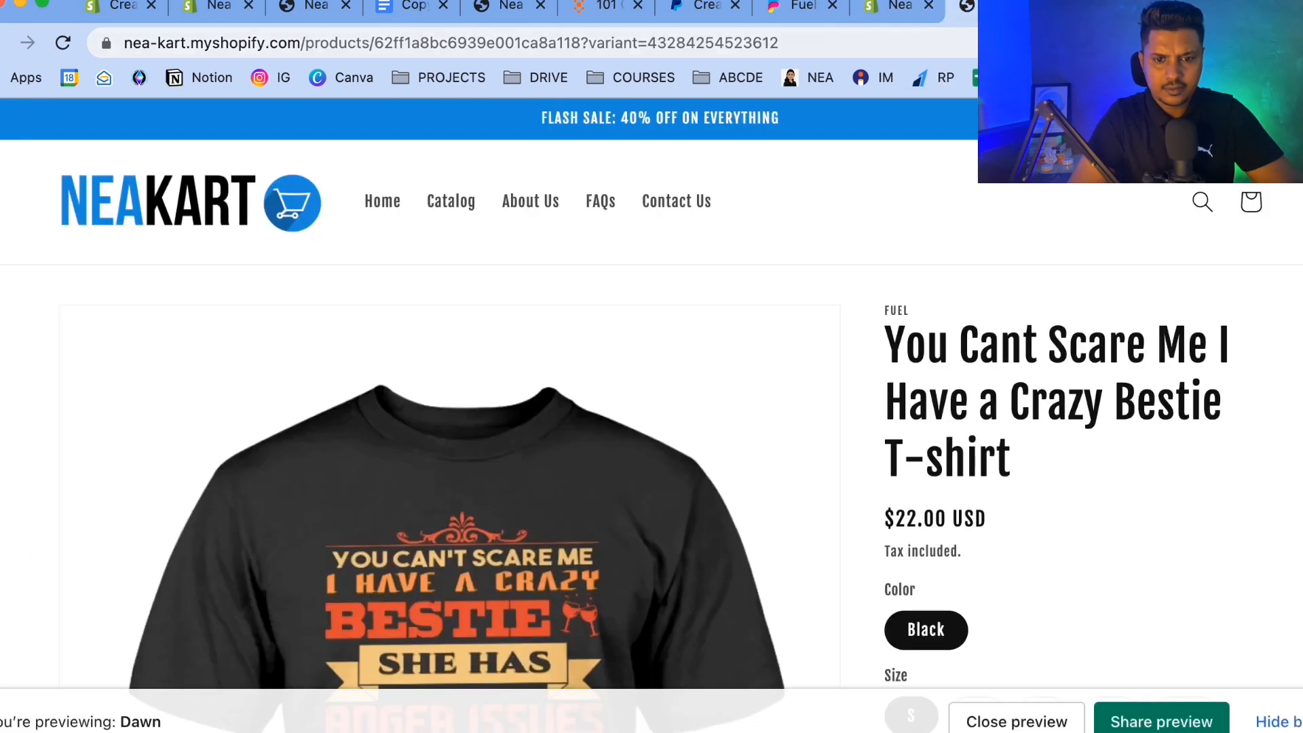
key("super+l")
key("Return")
scroll(1099, 346, "down", 4)
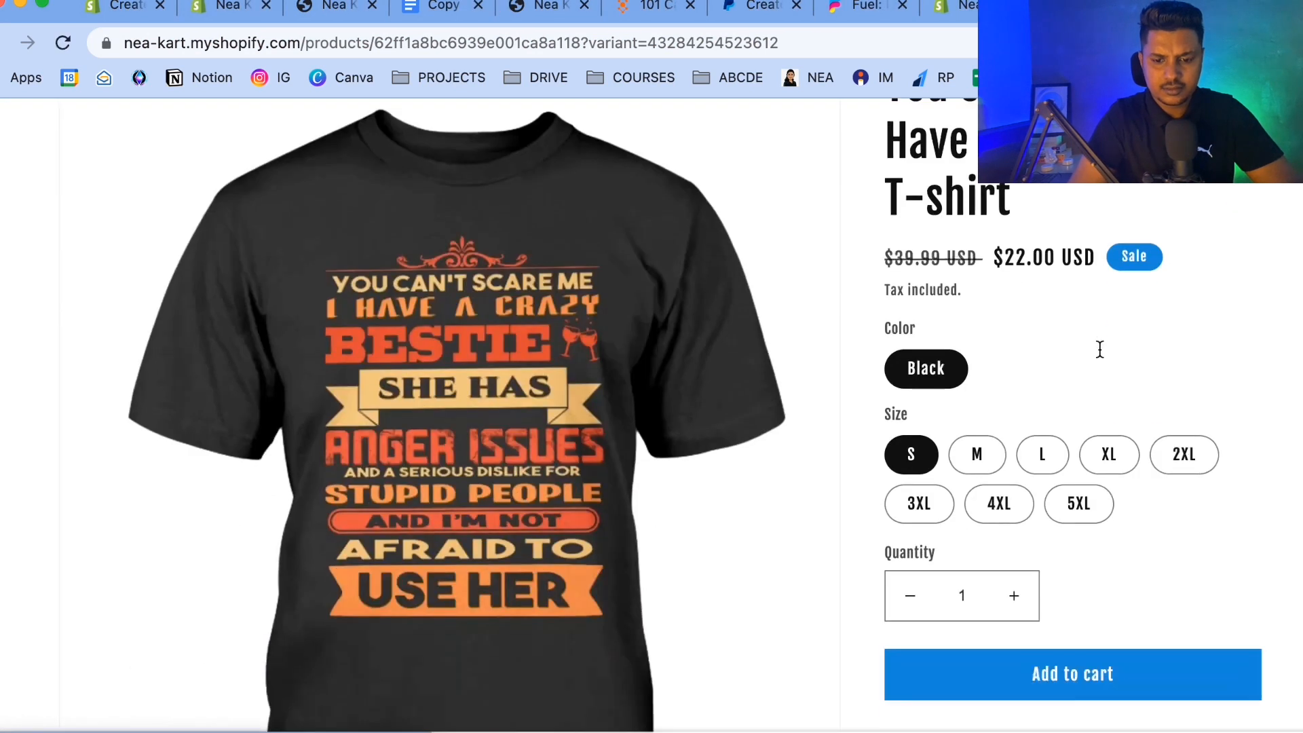
scroll(1099, 348, "down", 5)
scroll(1099, 353, "up", 1)
scroll(1099, 353, "down", 1)
scroll(1099, 349, "up", 3)
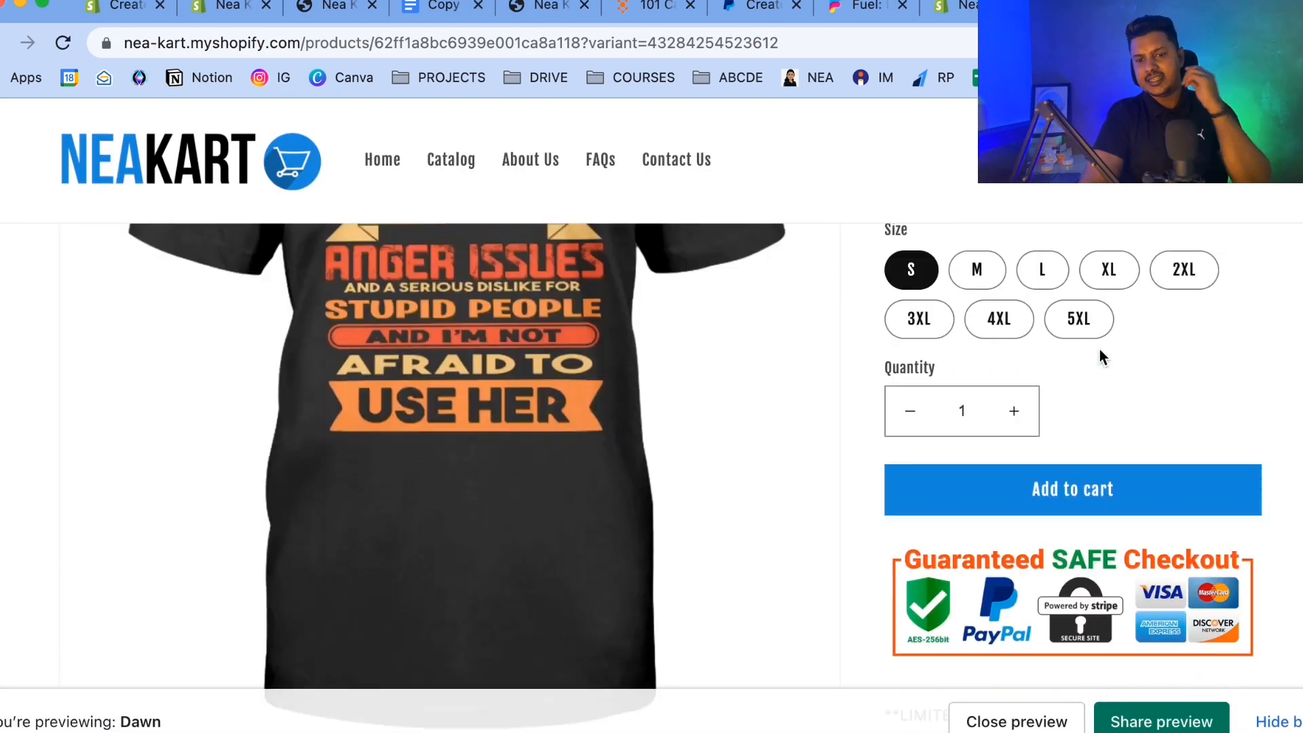
scroll(1099, 349, "up", 6)
scroll(1100, 349, "down", 6)
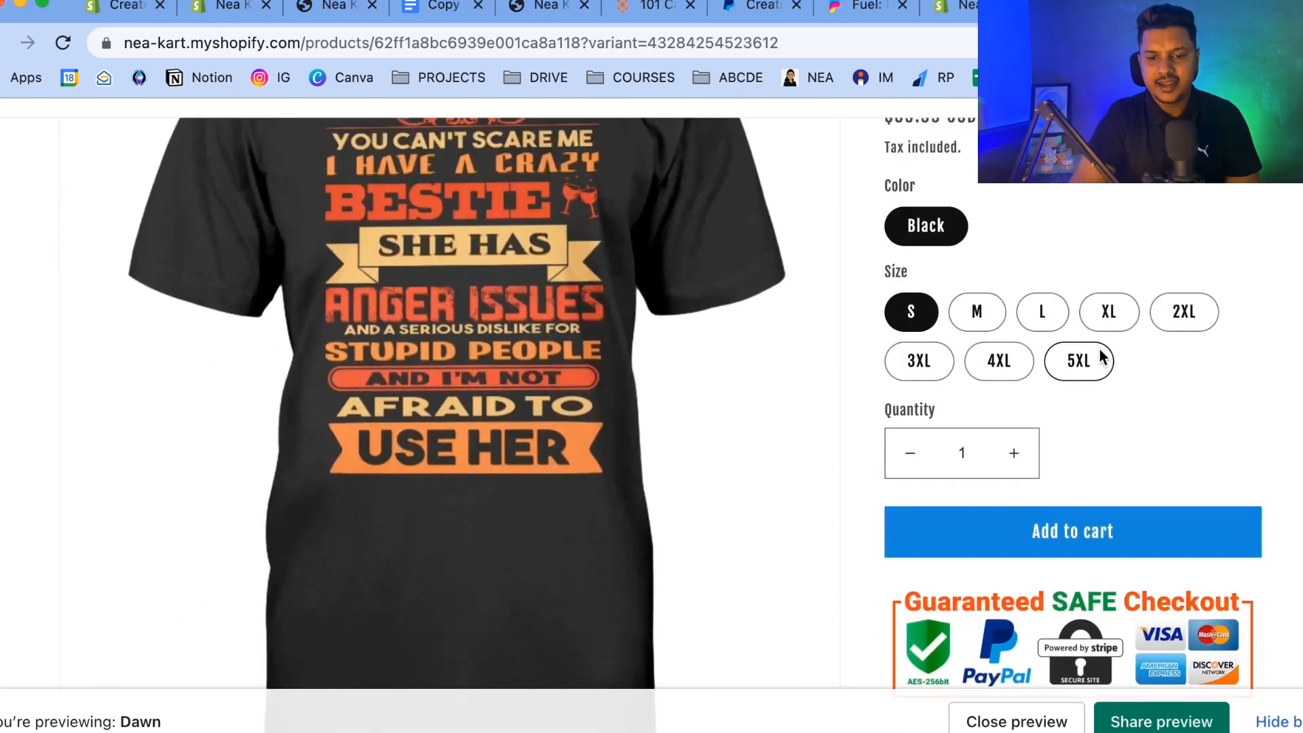
Scroll through the live product page to review its price, purchase section, description and footer.
scroll(1099, 358, "up", 6)
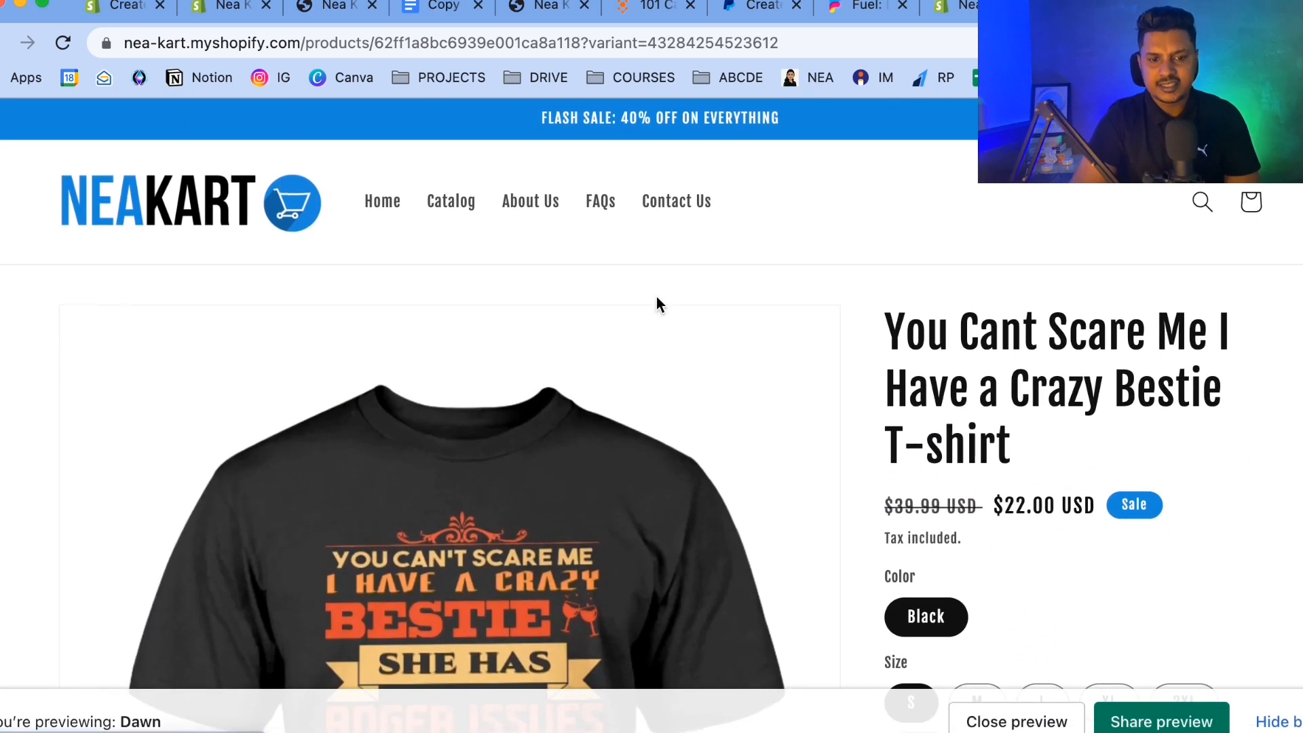
scroll(1040, 445, "down", 9)
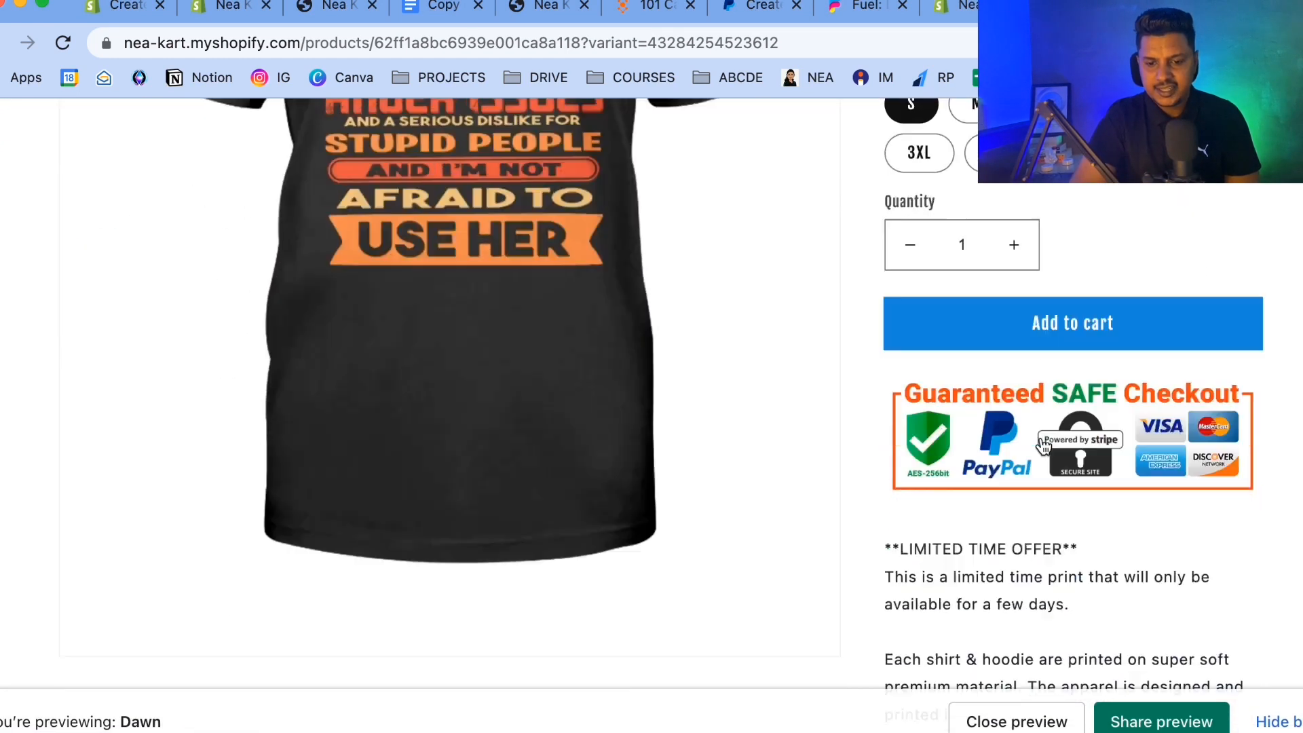
scroll(1043, 444, "down", 15)
scroll(1043, 444, "up", 16)
scroll(1041, 437, "up", 9)
scroll(1041, 438, "down", 16)
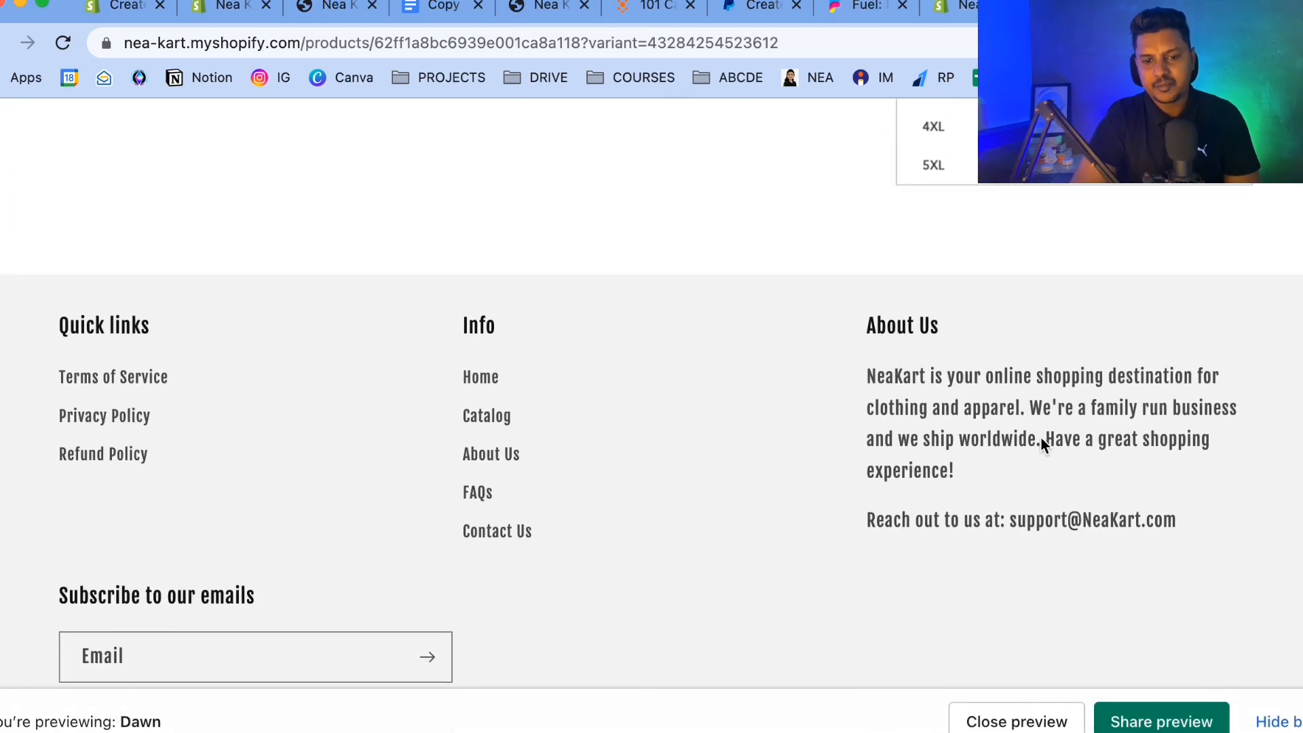
scroll(1040, 437, "up", 16)
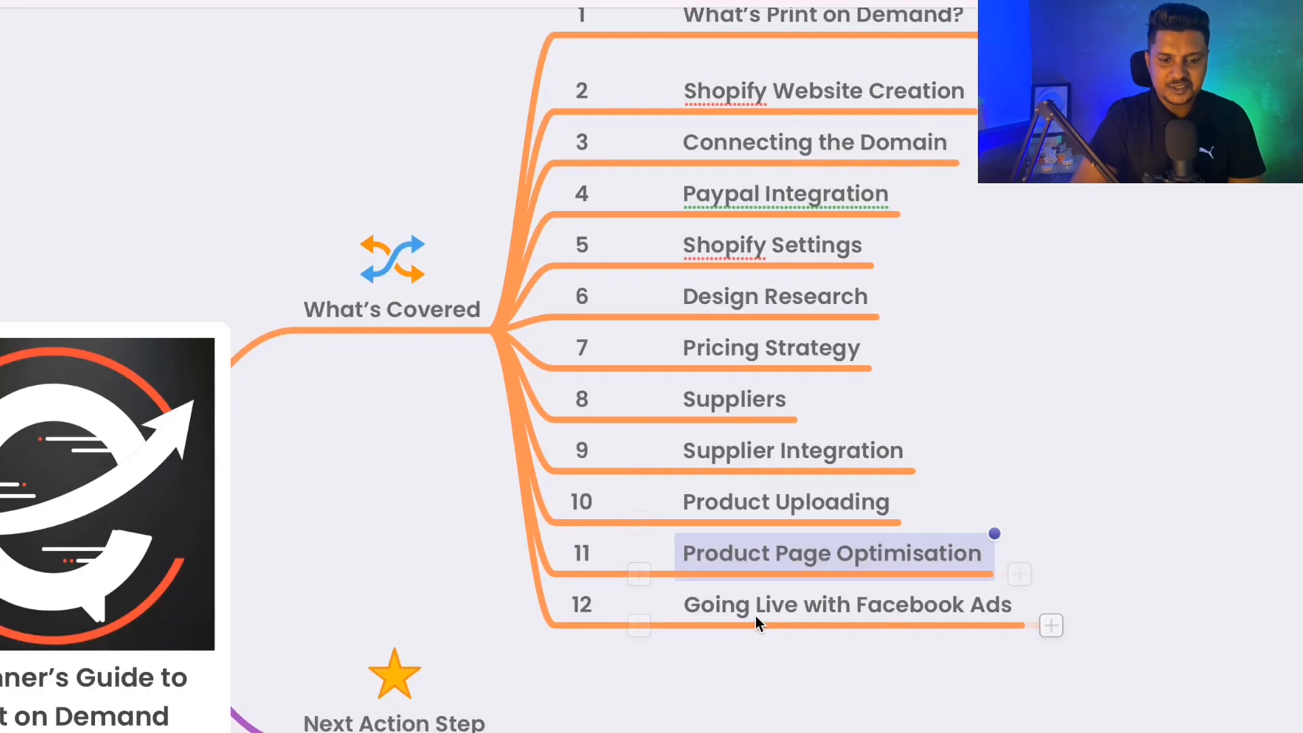
left_click(756, 614)
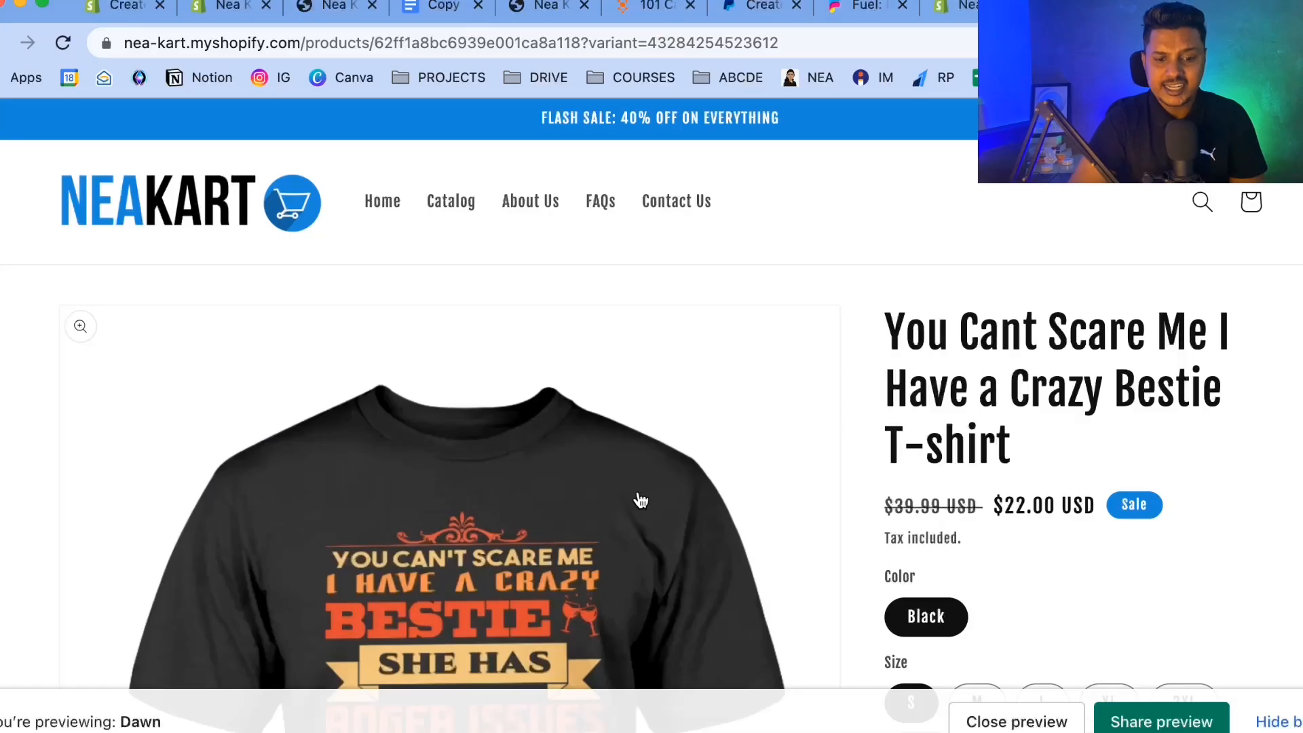
scroll(640, 501, "down", 20)
scroll(640, 501, "up", 20)
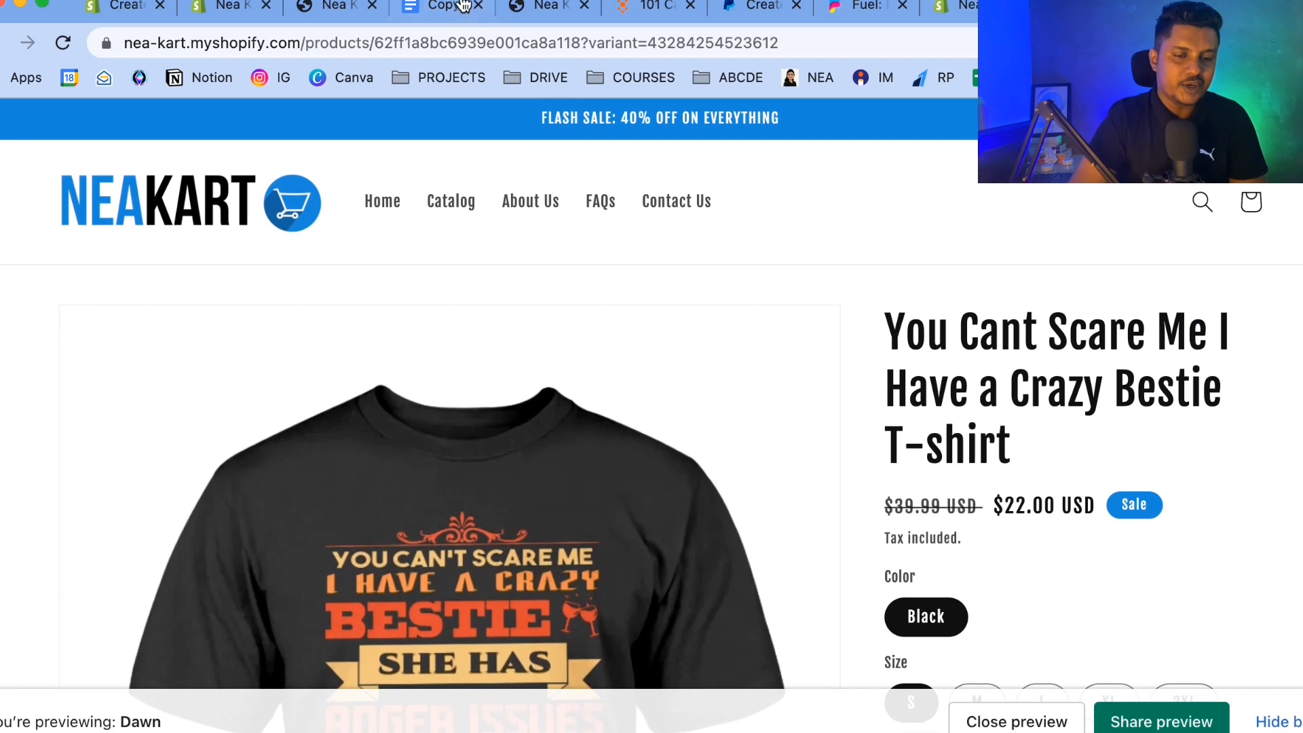
Leave the theme editor and open the Online Store preferences page.
left_click(964, 4)
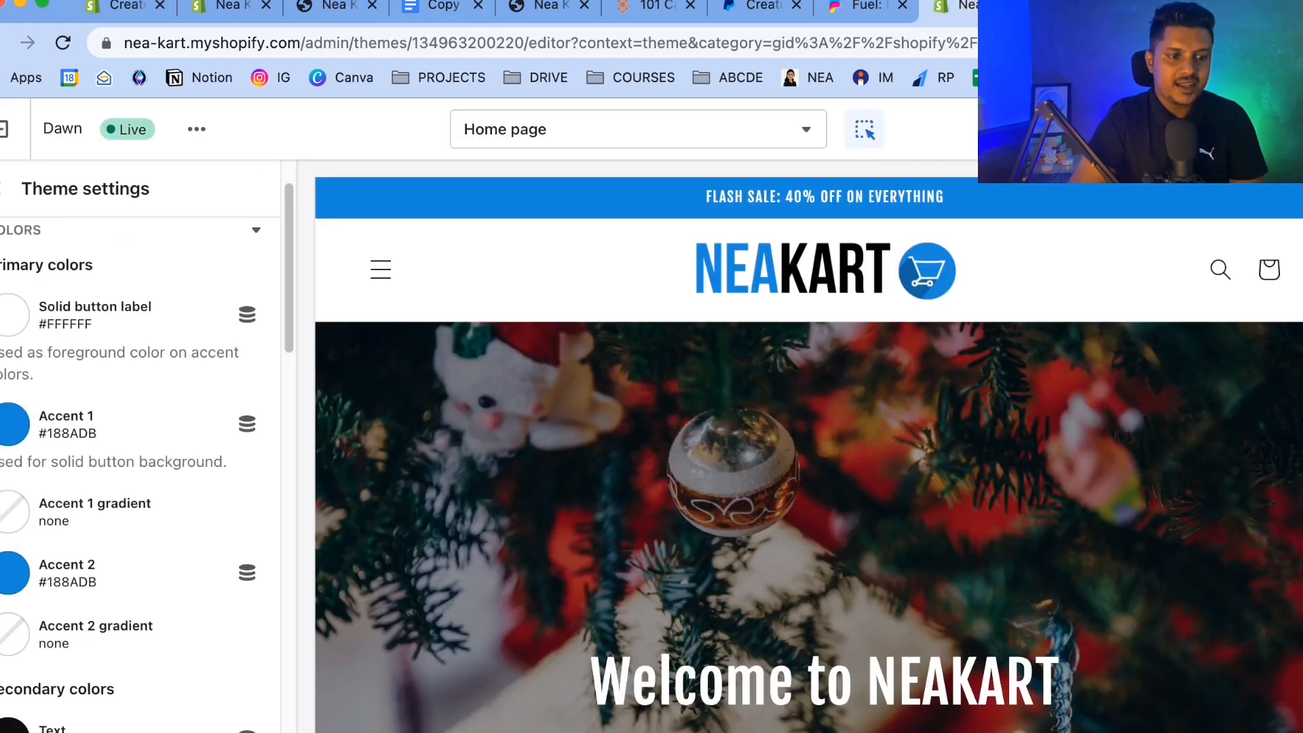
left_click(14, 129)
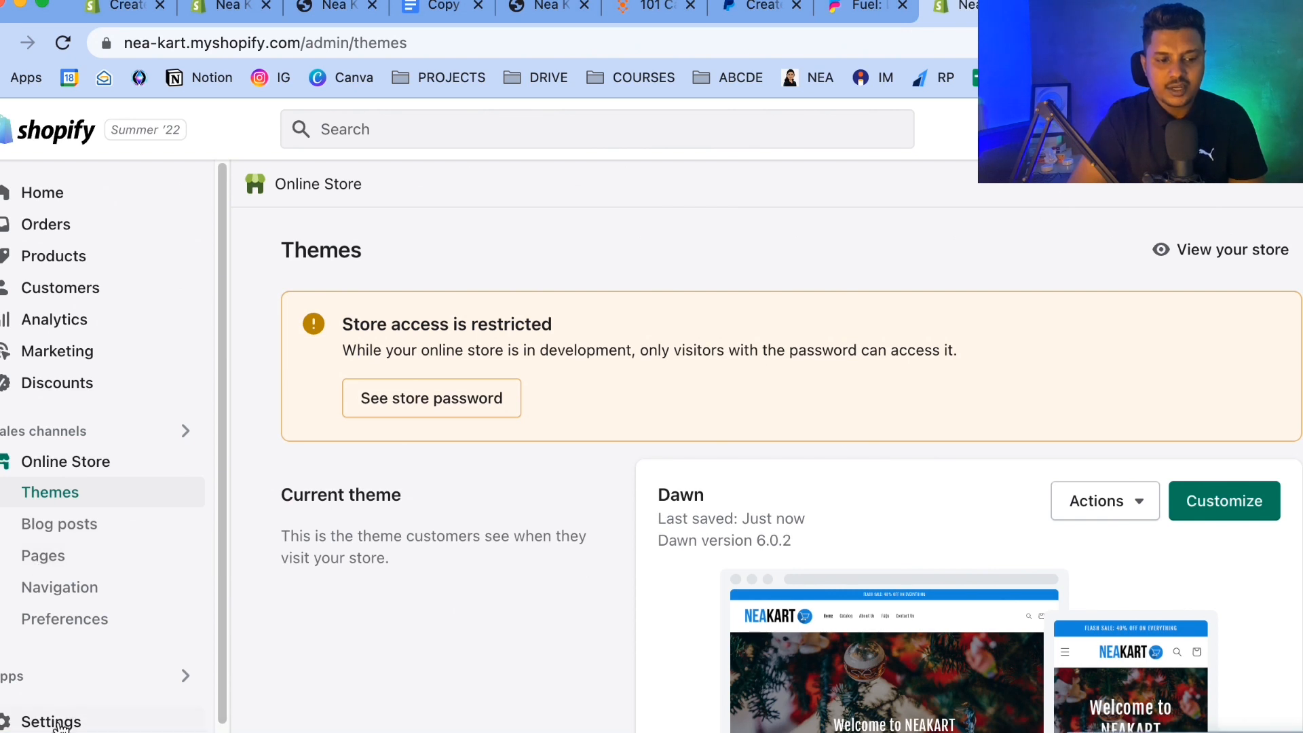
left_click_drag(58, 723, 291, 452)
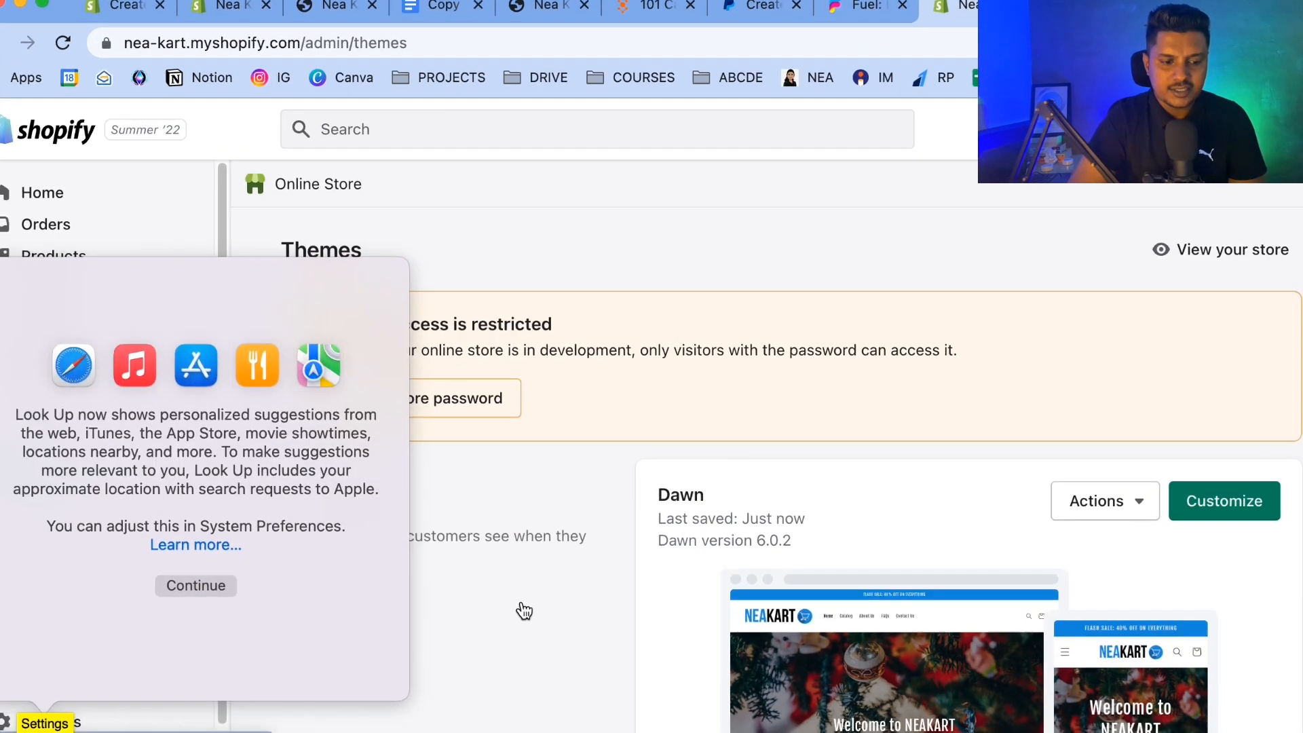
left_click(523, 611)
left_click(84, 626)
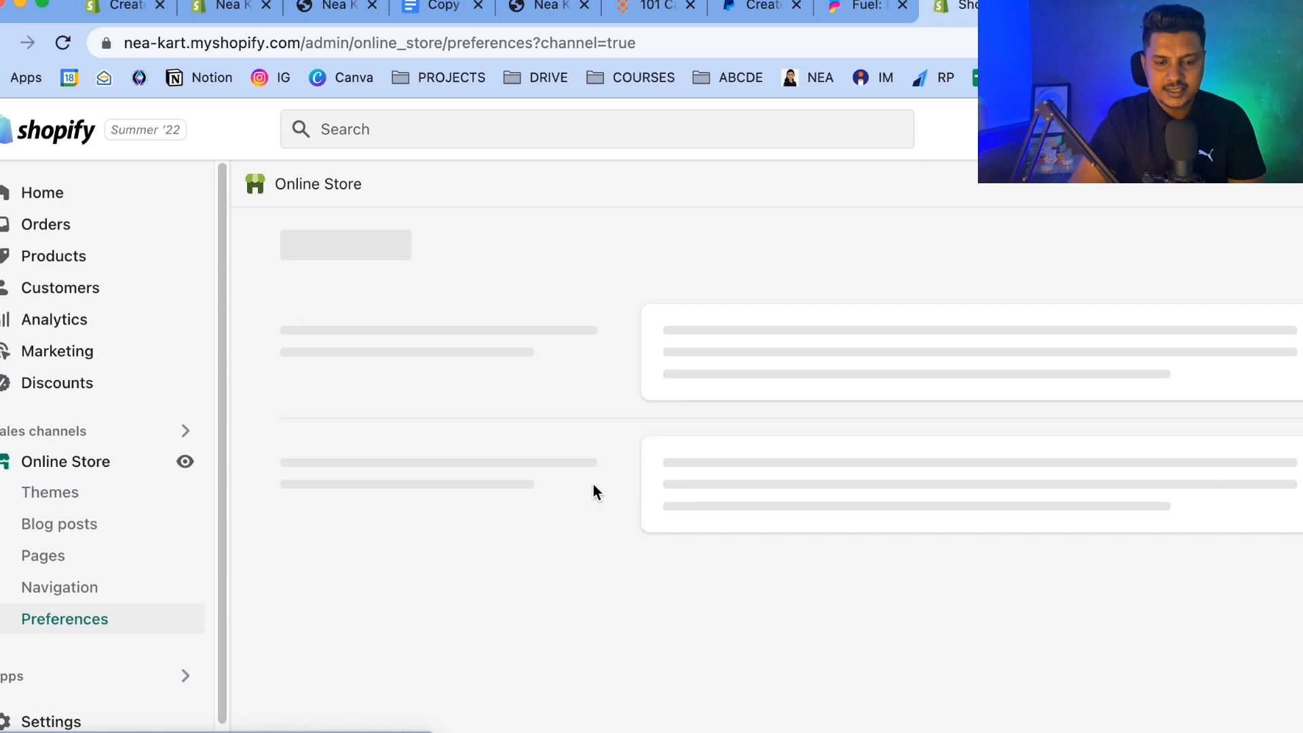
Scroll through Online Store preferences to examine the store access restriction and password protection settings.
scroll(724, 433, "down", 12)
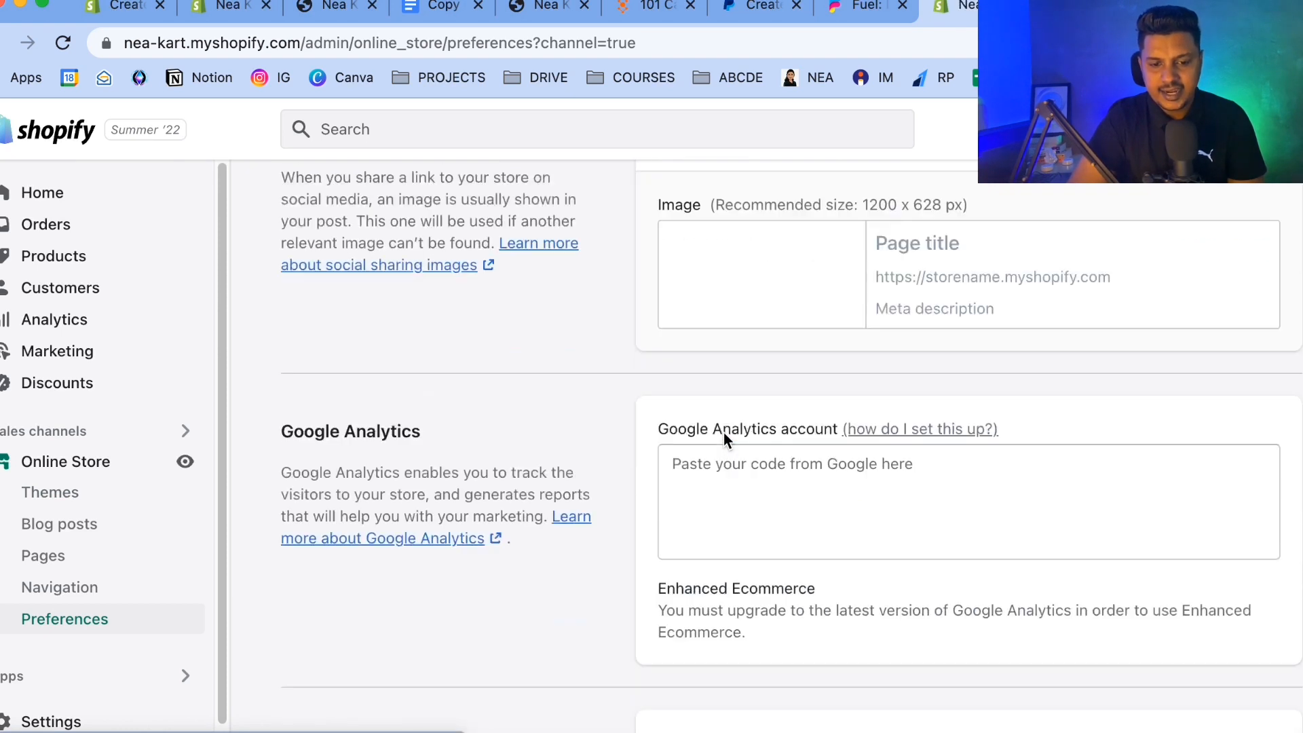
scroll(724, 433, "down", 15)
scroll(724, 433, "up", 5)
scroll(723, 433, "up", 3)
scroll(724, 433, "down", 1)
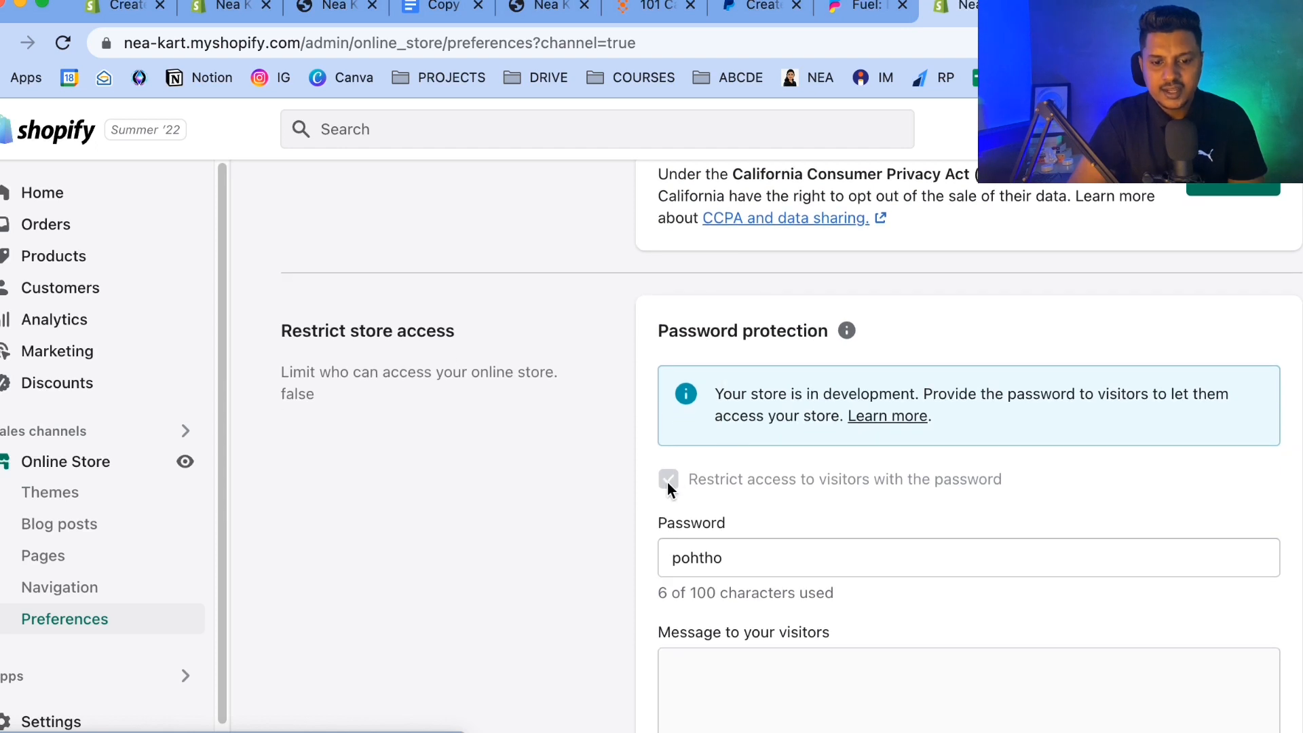
left_click_drag(668, 481, 857, 483)
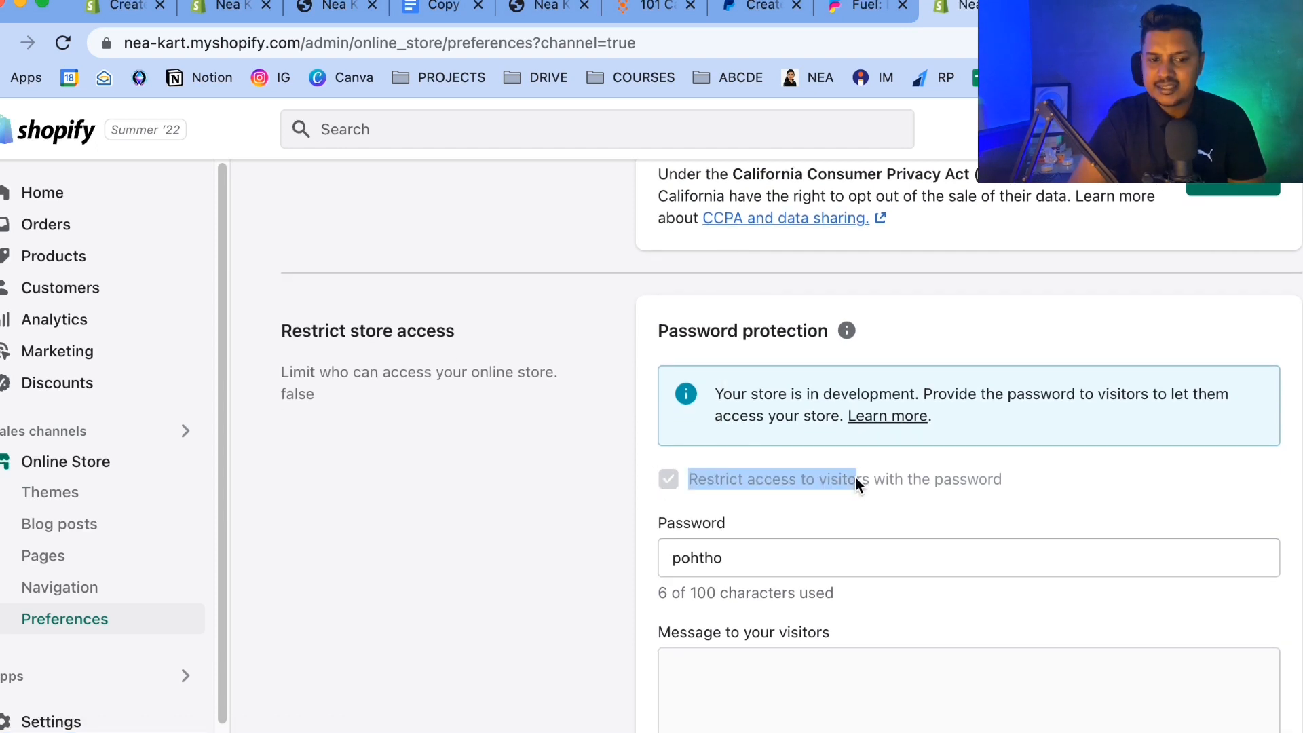
scroll(518, 431, "up", 10)
scroll(518, 431, "down", 14)
scroll(518, 431, "up", 3)
scroll(518, 428, "up", 1)
Try to turn off the visitor password restriction and return to the admin home page.
left_click(760, 407)
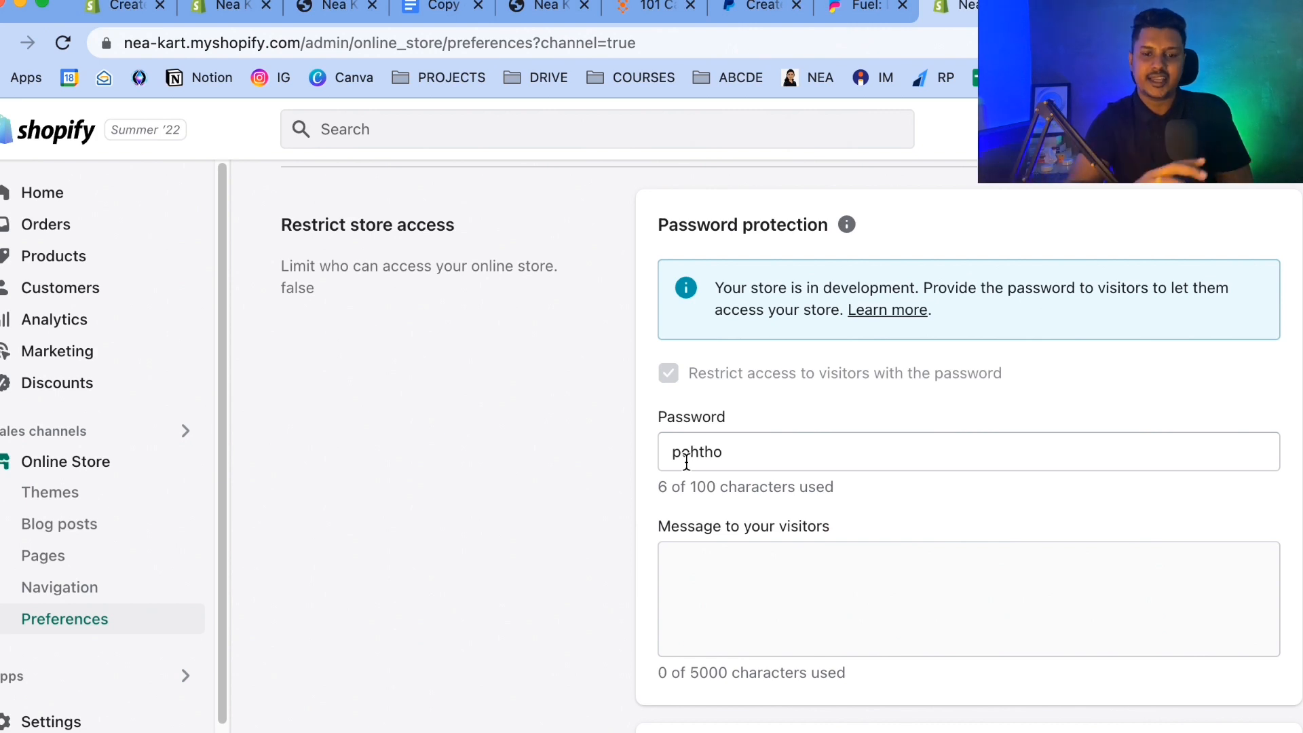
left_click(666, 375)
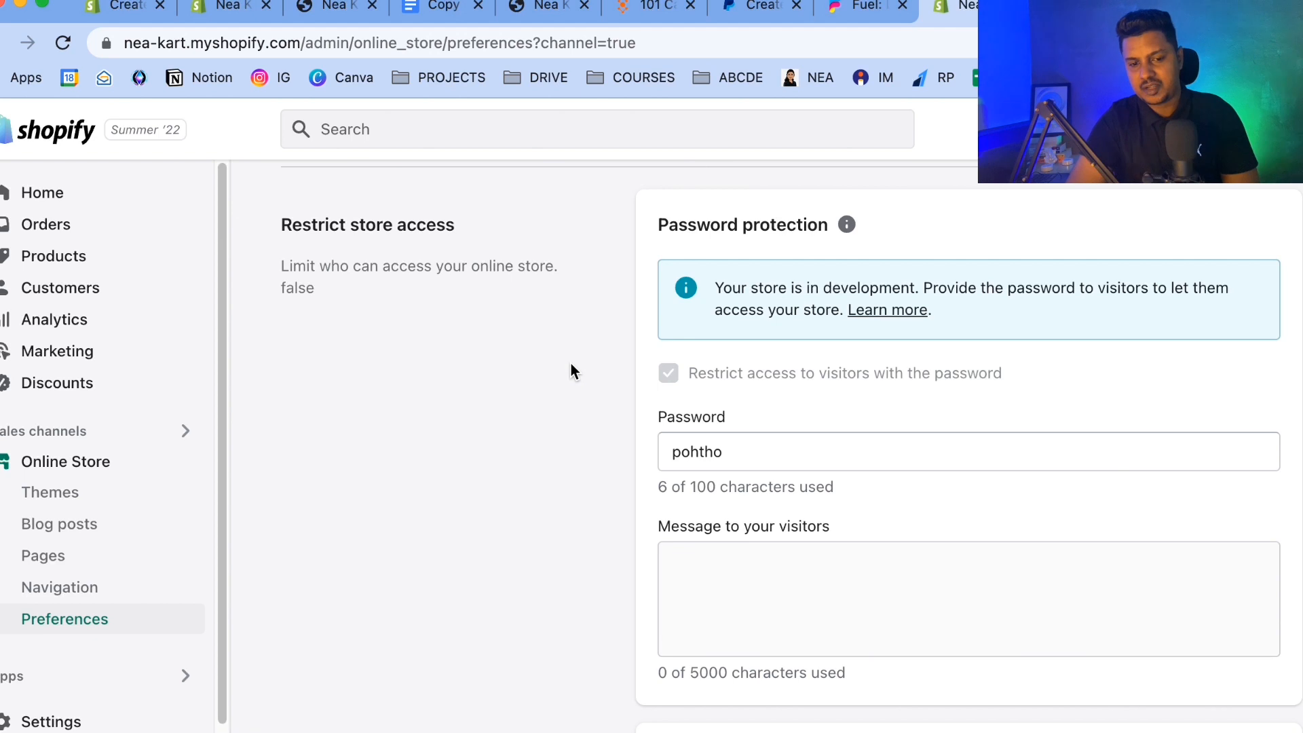
left_click(73, 199)
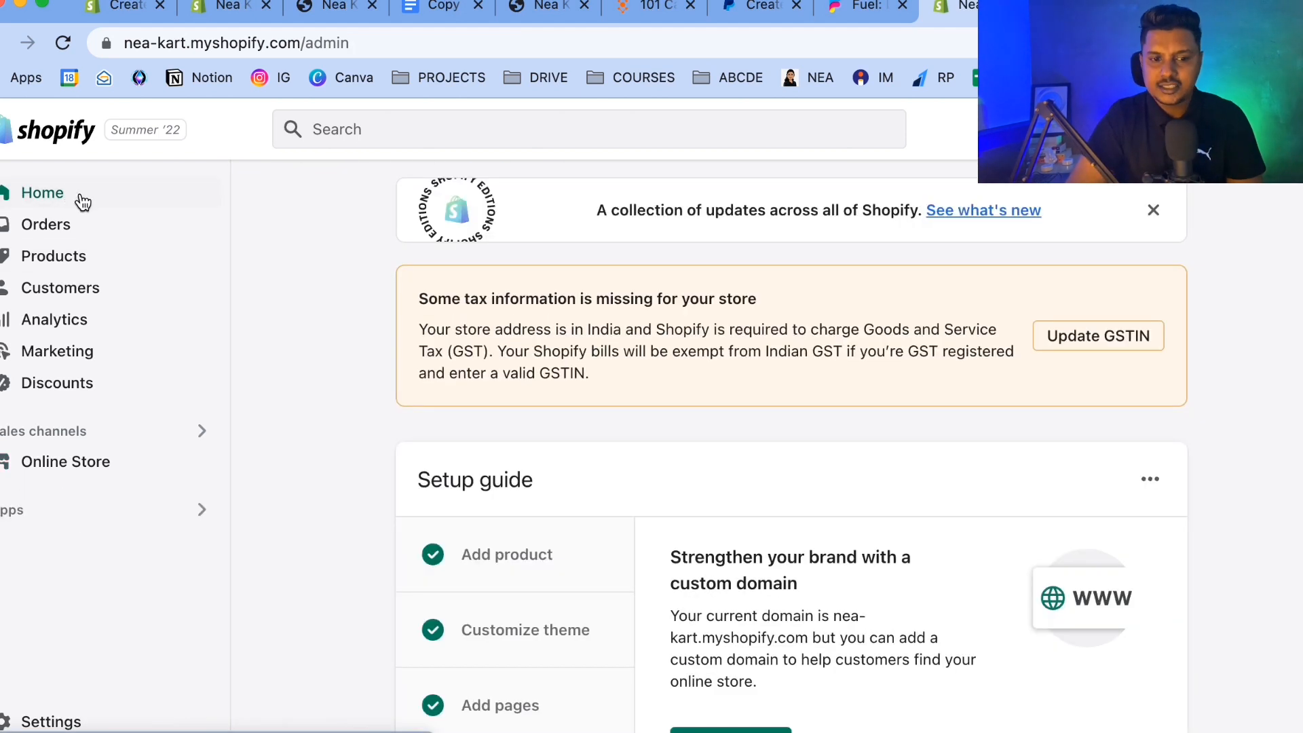